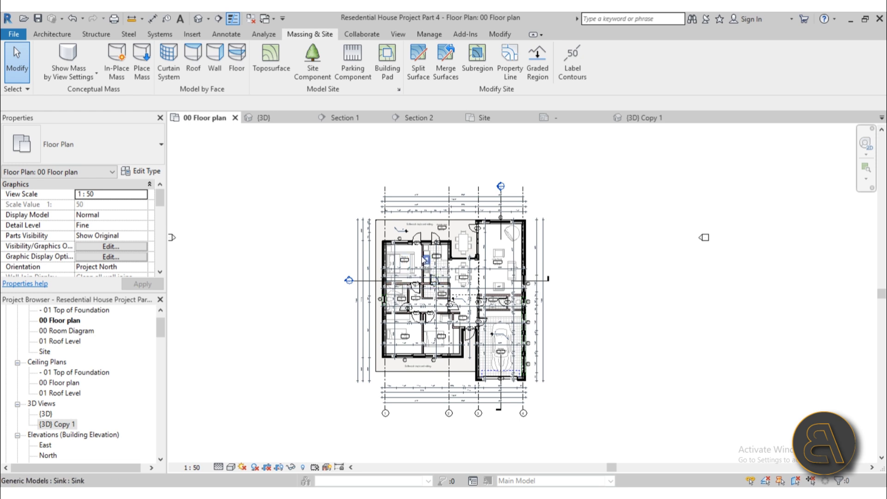
- Examine the 00 Floor plan, including its room tags, dimensions, spot elevations and door and window tags
{"action": "scroll", "coordinate": [444, 296], "scroll_direction": "up", "scroll_amount": 3}
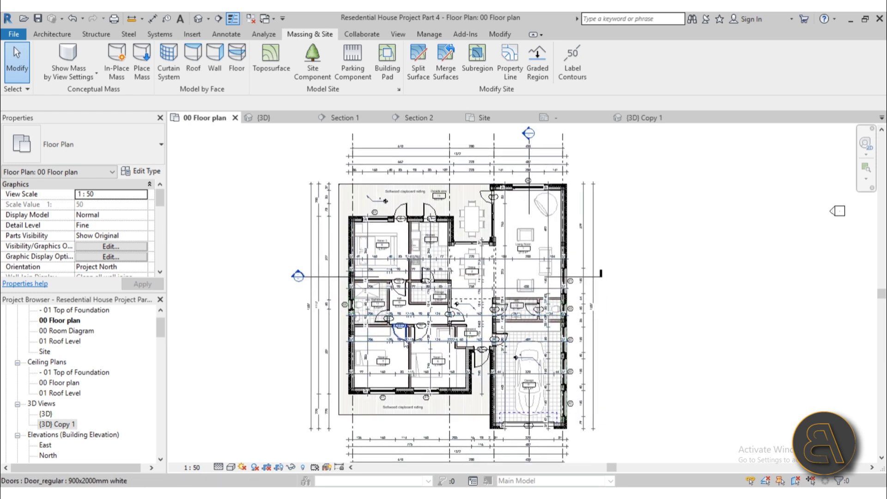
{"action": "scroll", "coordinate": [430, 167], "scroll_direction": "up", "scroll_amount": 3}
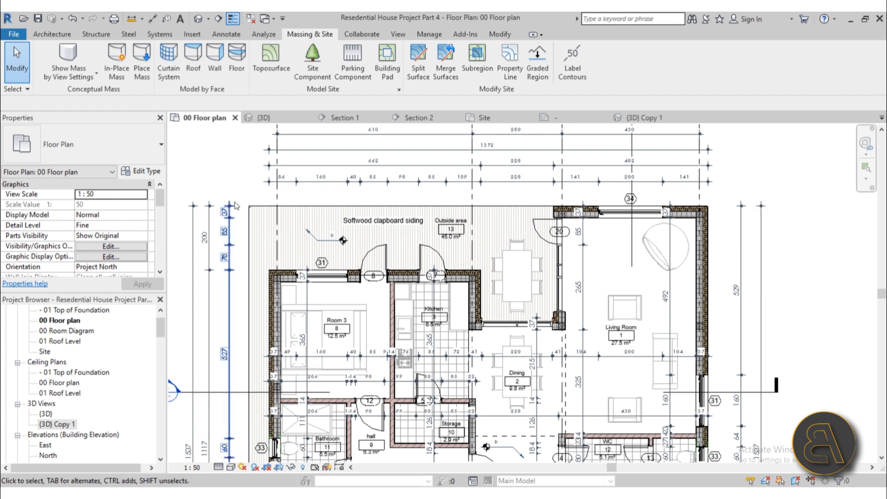
{"action": "scroll", "coordinate": [304, 167], "scroll_direction": "down", "scroll_amount": 2}
{"action": "middle_click_drag", "start_coordinate": [387, 378], "coordinate": [388, 367]}
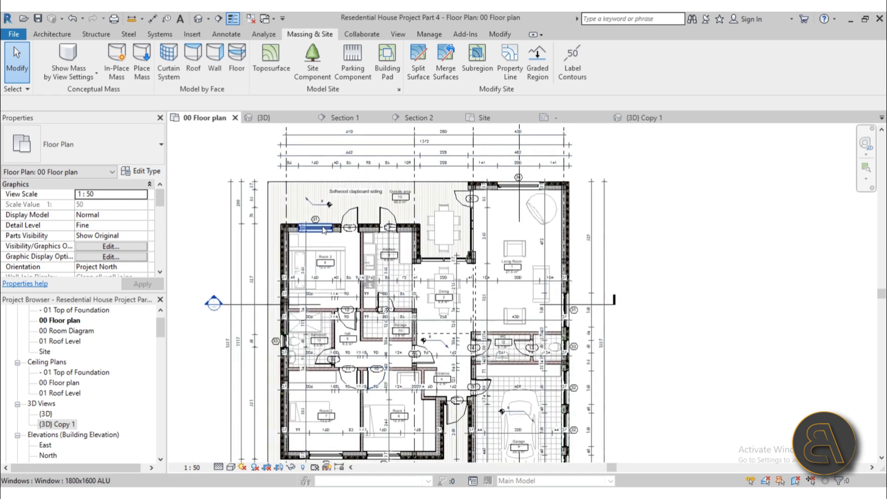
{"action": "scroll", "coordinate": [363, 243], "scroll_direction": "up", "scroll_amount": 4}
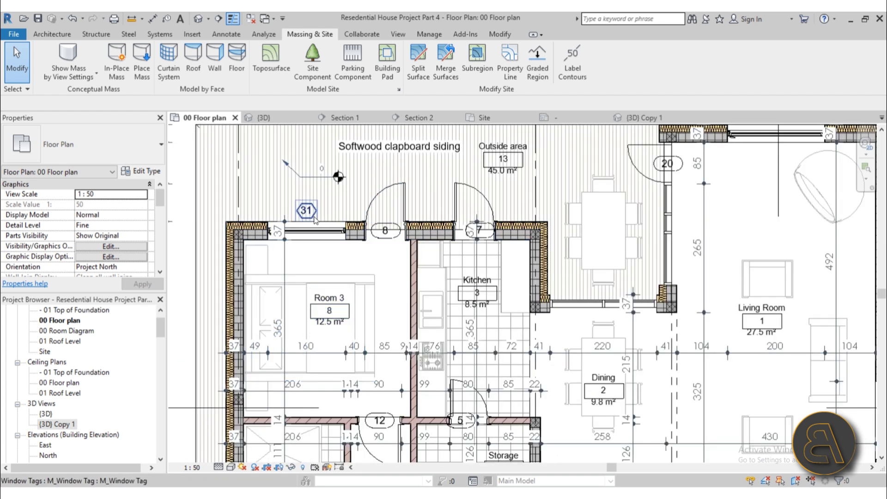
{"action": "scroll", "coordinate": [410, 226], "scroll_direction": "down", "scroll_amount": 2}
{"action": "scroll", "coordinate": [386, 189], "scroll_direction": "up", "scroll_amount": 2}
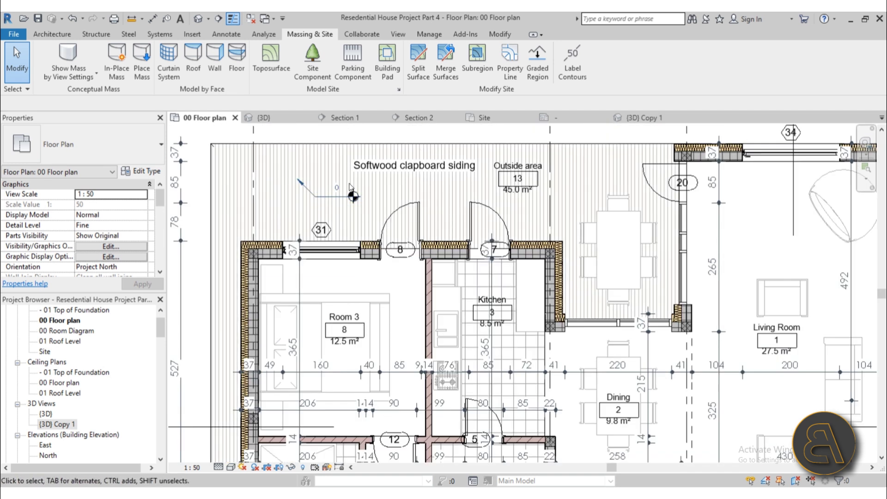
{"action": "scroll", "coordinate": [330, 200], "scroll_direction": "down", "scroll_amount": 4}
{"action": "middle_click_drag", "start_coordinate": [376, 316], "coordinate": [377, 291]}
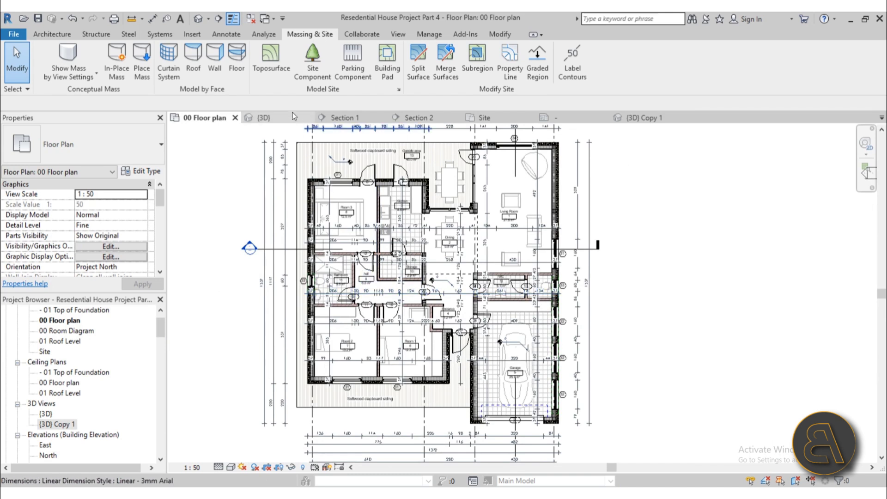
- Open the Section 1 view and examine the whole building section with its levels, grids and dimensions
{"action": "left_click", "coordinate": [362, 118]}
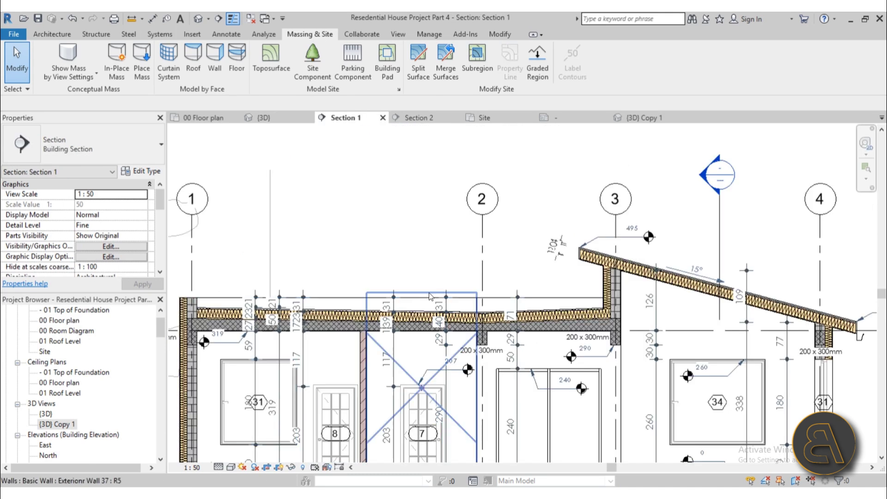
{"action": "scroll", "coordinate": [461, 203], "scroll_direction": "down", "scroll_amount": 4}
{"action": "middle_click_drag", "start_coordinate": [433, 220], "coordinate": [419, 190]}
{"action": "scroll", "coordinate": [416, 189], "scroll_direction": "up", "scroll_amount": 1}
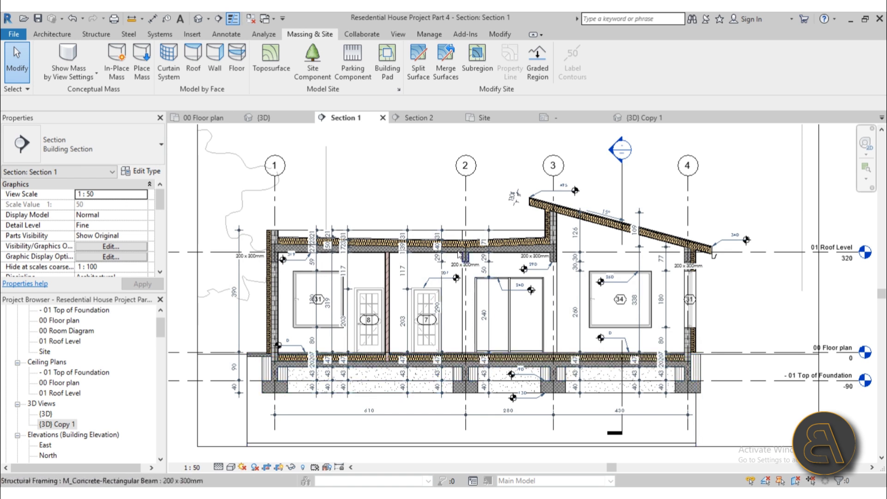
{"action": "scroll", "coordinate": [379, 198], "scroll_direction": "down", "scroll_amount": 1}
- Open the Site plan and examine the building placement, north arrow and property lines
{"action": "left_click", "coordinate": [484, 118]}
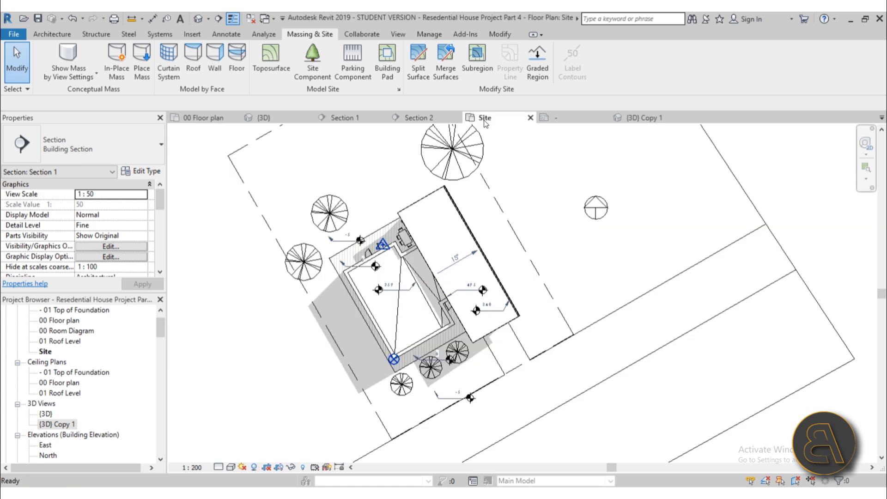
{"action": "scroll", "coordinate": [437, 306], "scroll_direction": "up", "scroll_amount": 1}
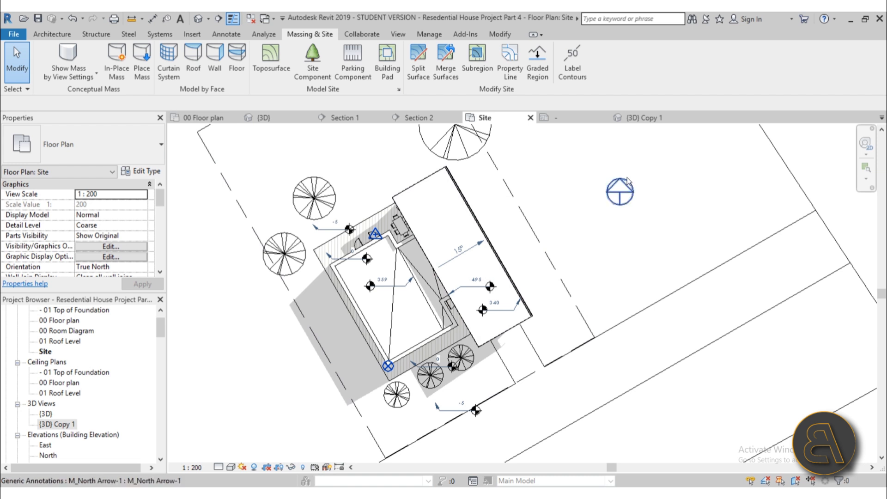
{"action": "scroll", "coordinate": [444, 237], "scroll_direction": "down", "scroll_amount": 2}
{"action": "scroll", "coordinate": [443, 237], "scroll_direction": "down", "scroll_amount": 1}
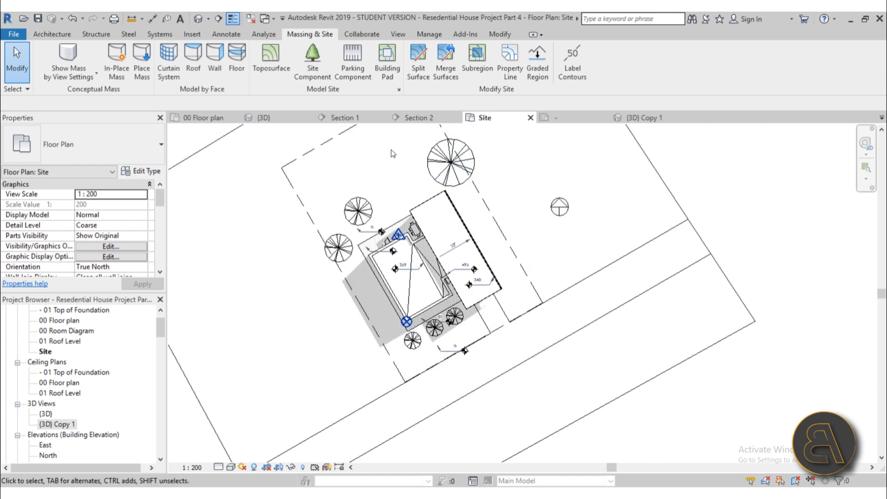
{"action": "middle_click_drag", "start_coordinate": [351, 173], "coordinate": [353, 206]}
{"action": "left_click", "coordinate": [339, 176]}
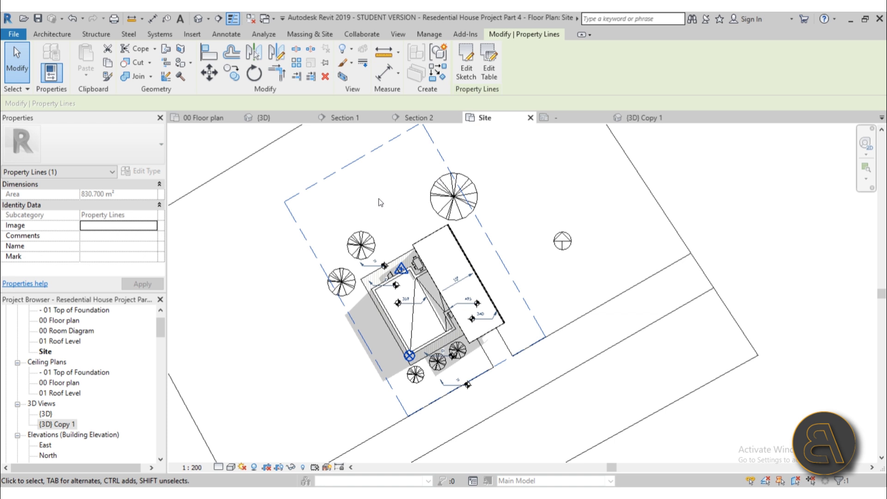
{"action": "key", "text": "Escape"}
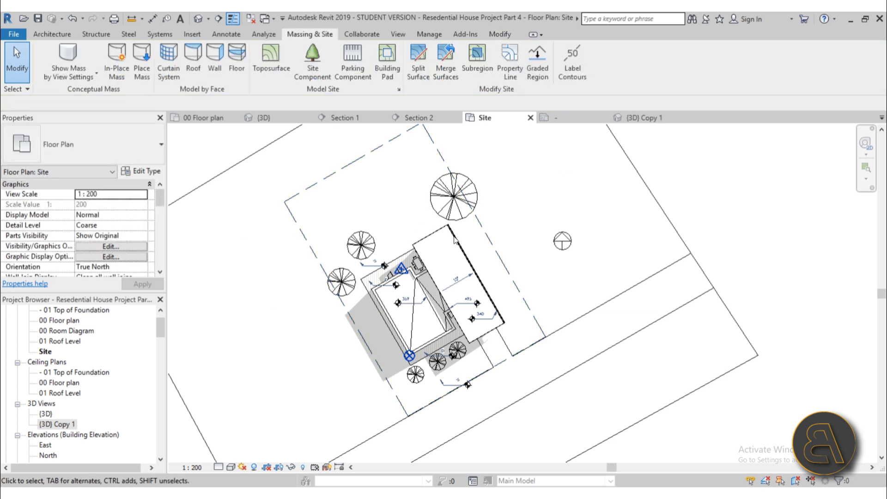
- Open the 3D view and examine the sloped roof over the garage and living room from several angles, including from above
{"action": "left_click", "coordinate": [645, 118]}
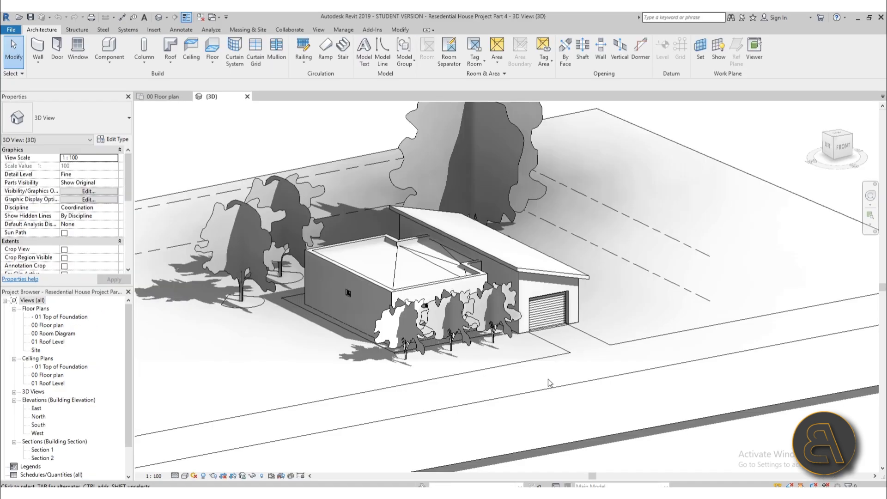
{"action": "left_click", "coordinate": [506, 270]}
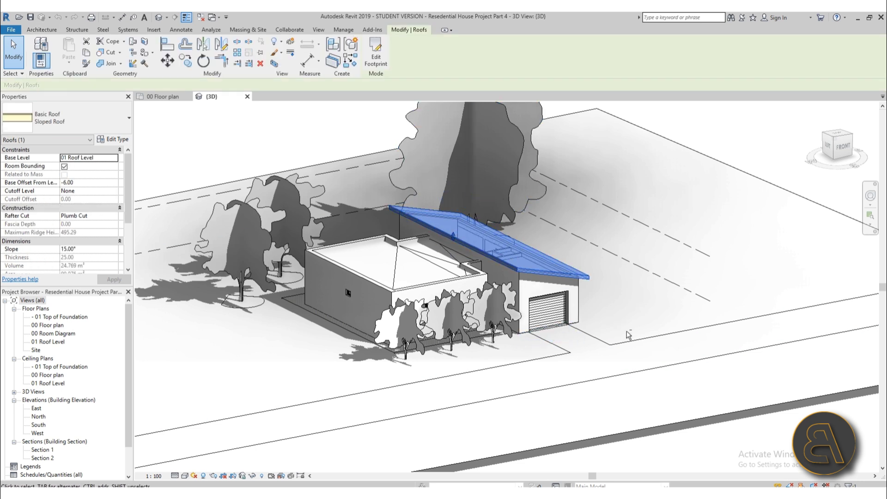
{"action": "middle_click_drag", "start_coordinate": [506, 270], "coordinate": [610, 367], "text": "shift"}
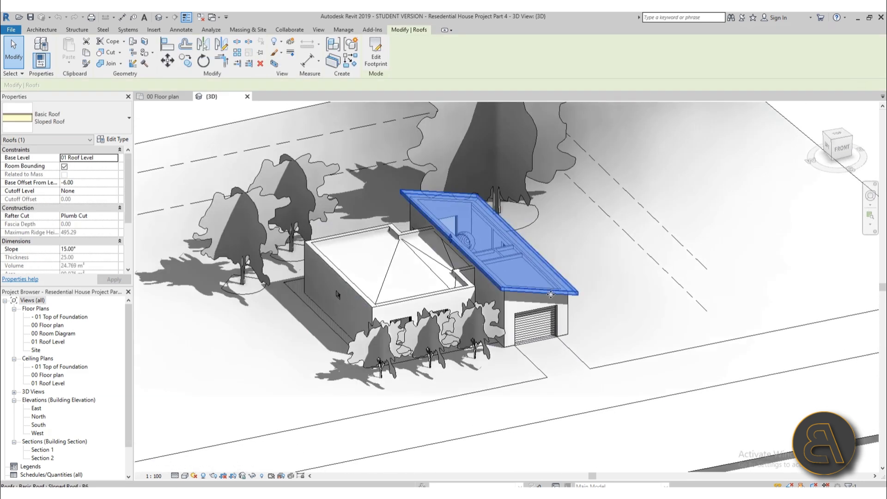
{"action": "scroll", "coordinate": [550, 295], "scroll_direction": "up", "scroll_amount": 3}
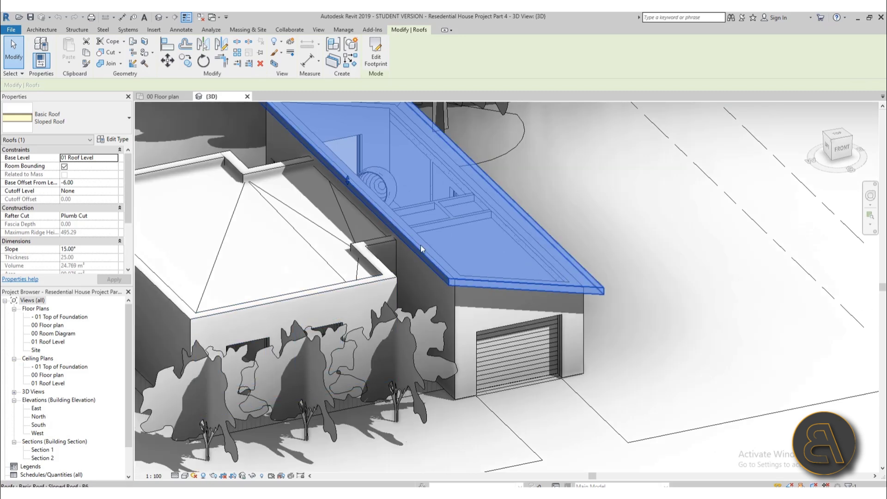
{"action": "mouse_move", "coordinate": [470, 241]}
{"action": "middle_mouse_down"}
{"action": "mouse_move", "coordinate": [478, 260]}
{"action": "mouse_move", "coordinate": [465, 277]}
{"action": "middle_mouse_up"}
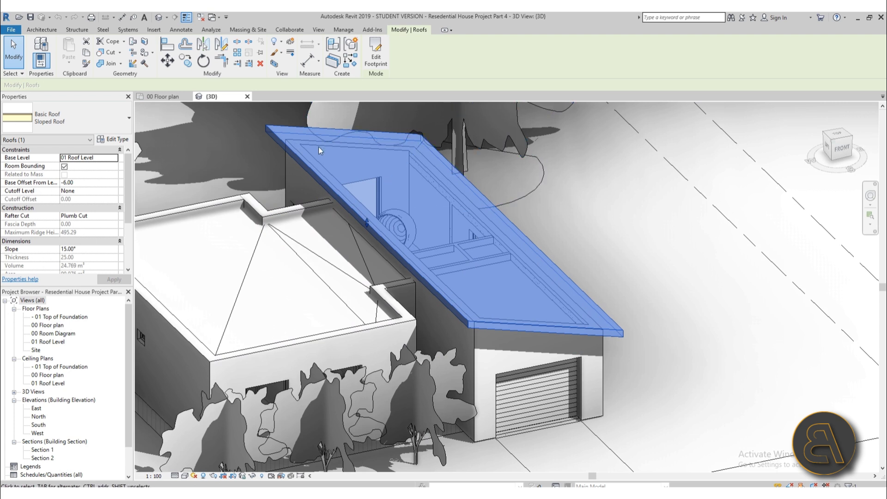
{"action": "scroll", "coordinate": [518, 244], "scroll_direction": "down", "scroll_amount": 2}
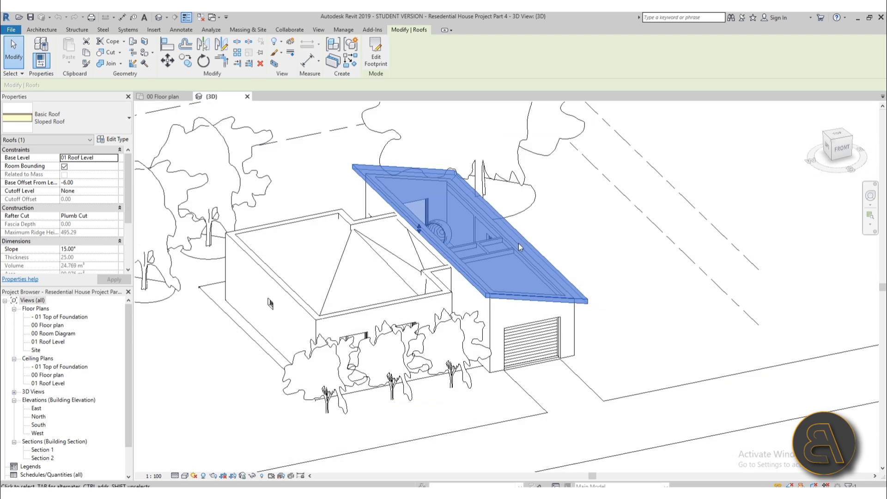
{"action": "middle_click_drag", "start_coordinate": [519, 244], "coordinate": [493, 455], "text": "shift"}
{"action": "middle_click_drag", "start_coordinate": [476, 266], "coordinate": [461, 343], "text": "shift"}
{"action": "scroll", "coordinate": [461, 346], "scroll_direction": "down", "scroll_amount": 2}
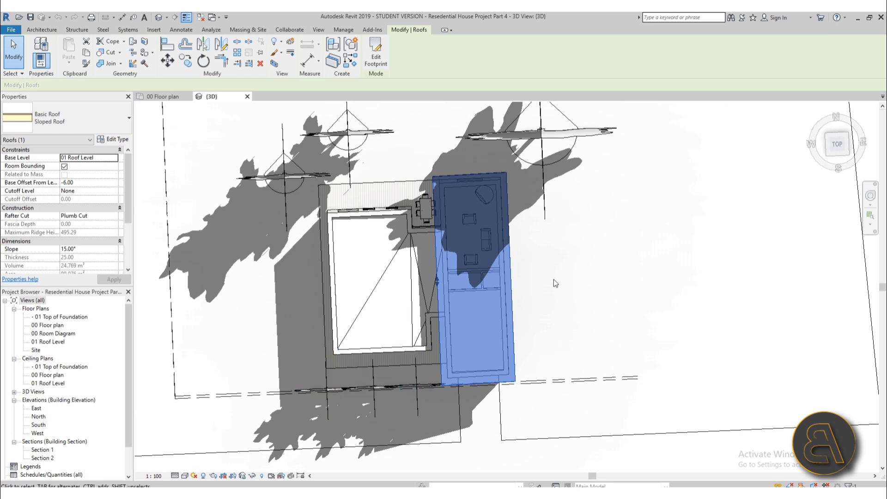
{"action": "key", "text": "Escape"}
{"action": "scroll", "coordinate": [520, 279], "scroll_direction": "down", "scroll_amount": 3}
{"action": "mouse_move", "coordinate": [521, 279]}
{"action": "middle_mouse_down", "text": "shift"}
{"action": "mouse_move", "coordinate": [550, 186]}
{"action": "mouse_move", "coordinate": [550, 299]}
{"action": "mouse_move", "coordinate": [530, 292]}
{"action": "middle_mouse_up", "text": "shift"}
{"action": "scroll", "coordinate": [529, 292], "scroll_direction": "up", "scroll_amount": 2}
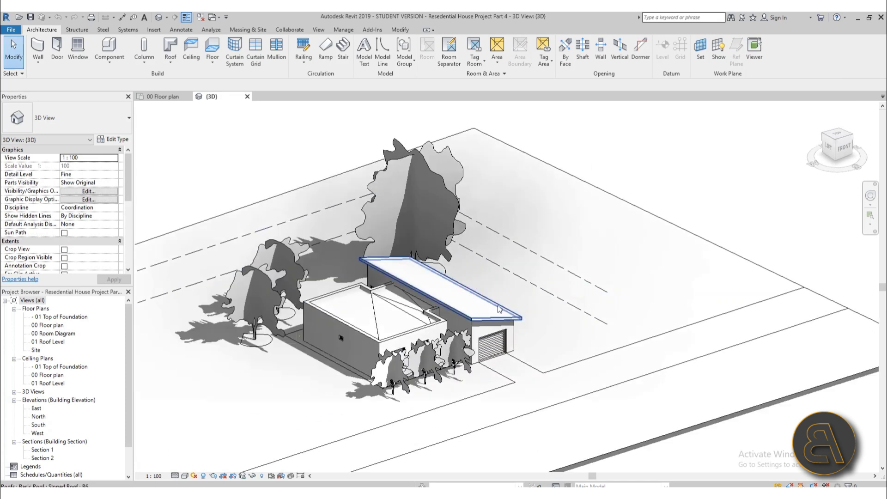
{"action": "scroll", "coordinate": [486, 305], "scroll_direction": "up", "scroll_amount": 2}
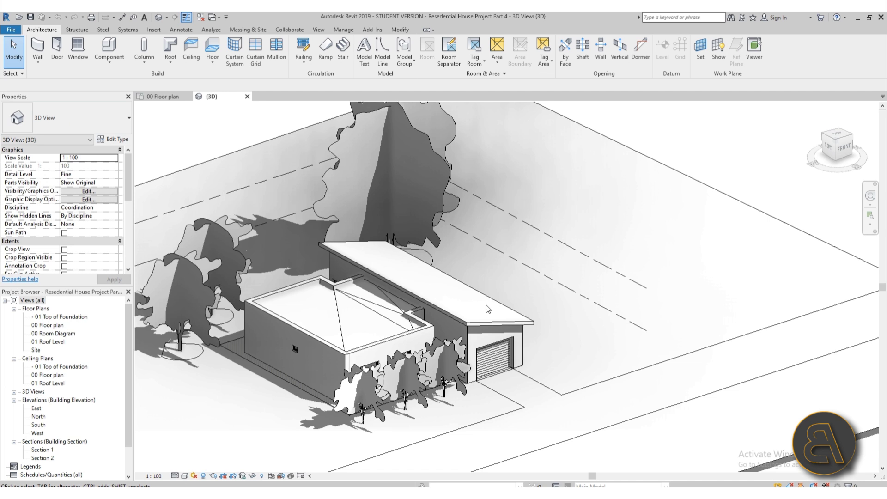
- Check which structural beam types are loaded in the project, leaving the Beam command without placing one
{"action": "left_click", "coordinate": [77, 30]}
{"action": "left_click", "coordinate": [38, 49]}
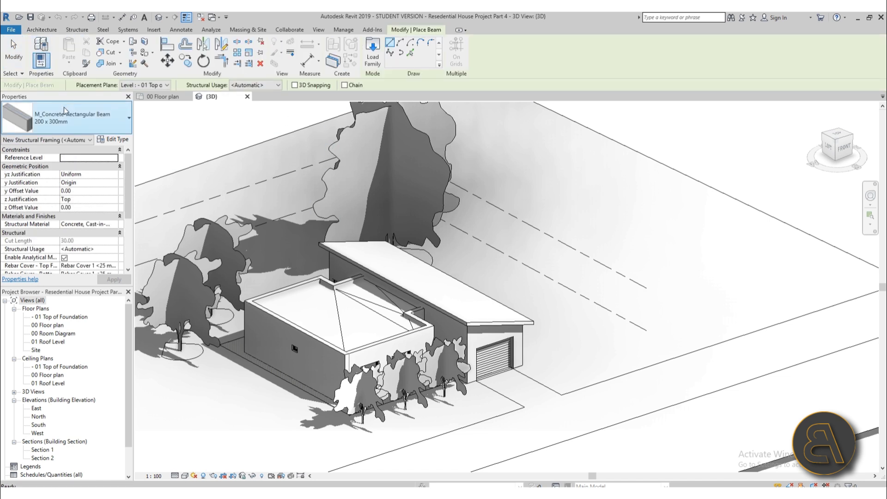
{"action": "left_click", "coordinate": [64, 116]}
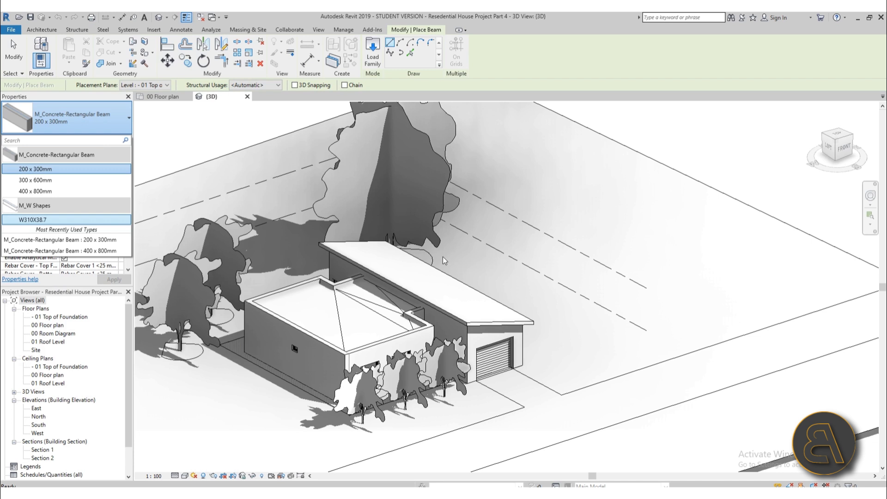
{"action": "left_click", "coordinate": [13, 48]}
- Start loading a family and browse the US Metric library to the Wood folder within Structural Framing
{"action": "left_click", "coordinate": [154, 30]}
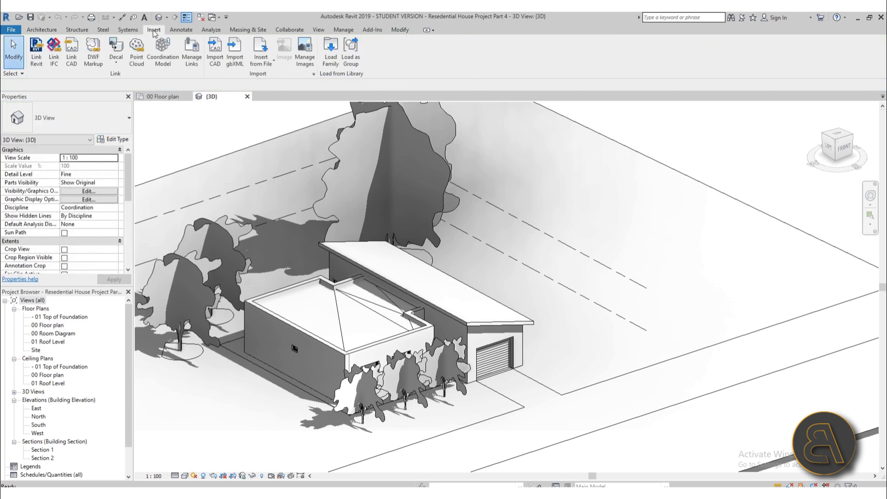
{"action": "left_click", "coordinate": [331, 58]}
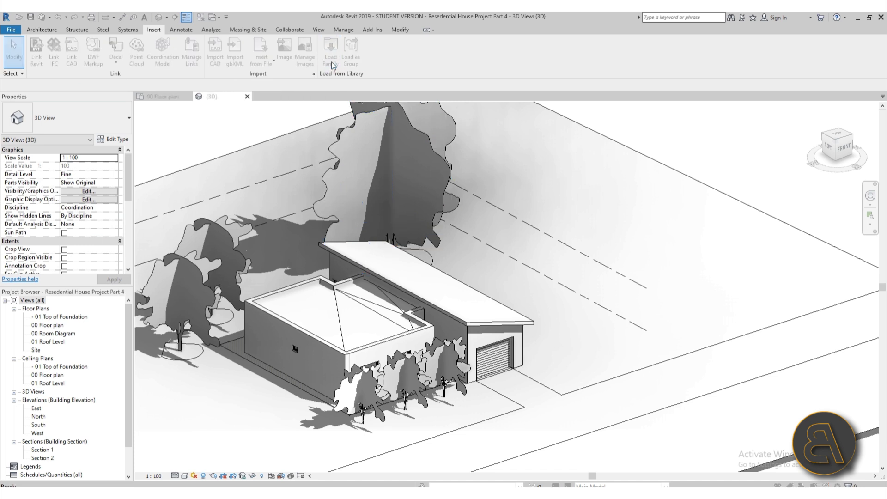
{"action": "left_click", "coordinate": [330, 151]}
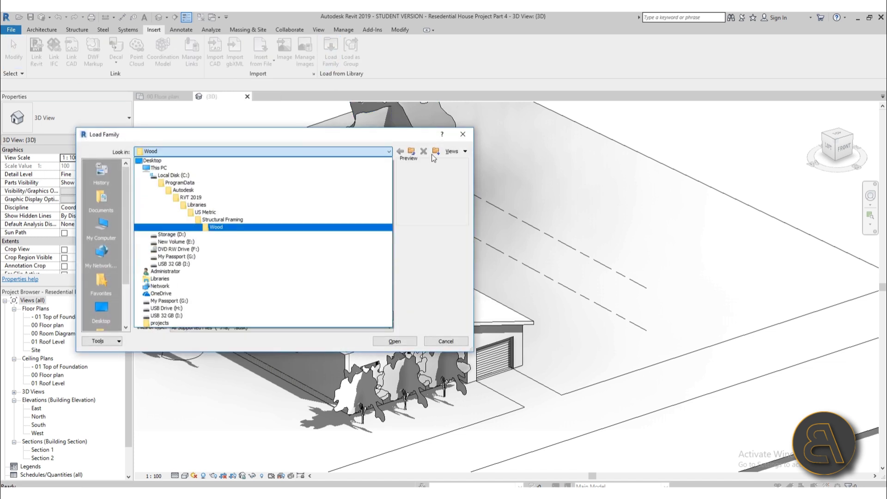
{"action": "left_click", "coordinate": [416, 156]}
{"action": "left_click", "coordinate": [412, 154]}
{"action": "left_click", "coordinate": [412, 153]}
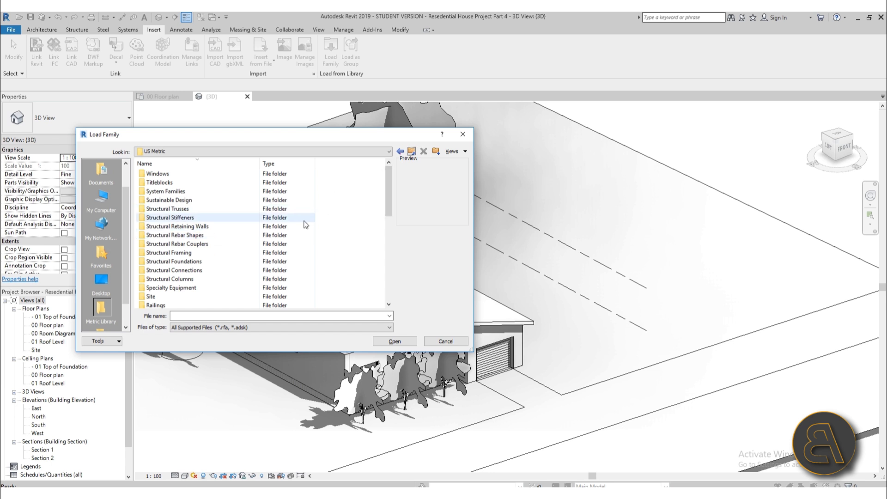
{"action": "mouse_move", "coordinate": [389, 194]}
{"action": "left_mouse_down"}
{"action": "mouse_move", "coordinate": [396, 256]}
{"action": "mouse_move", "coordinate": [397, 195]}
{"action": "left_mouse_up"}
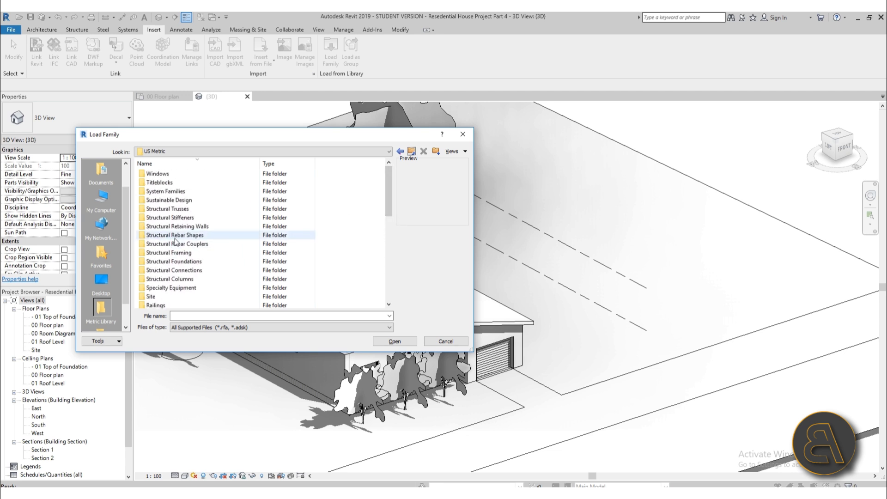
{"action": "double_click", "coordinate": [180, 253]}
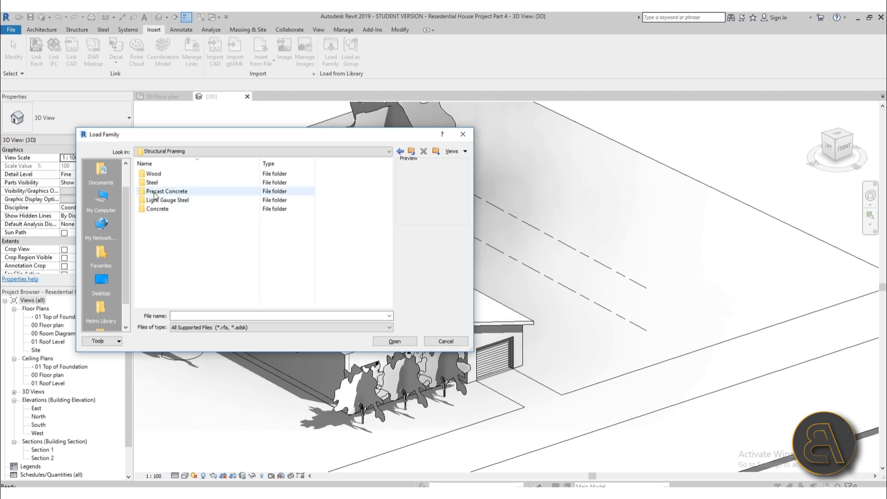
{"action": "double_click", "coordinate": [154, 174]}
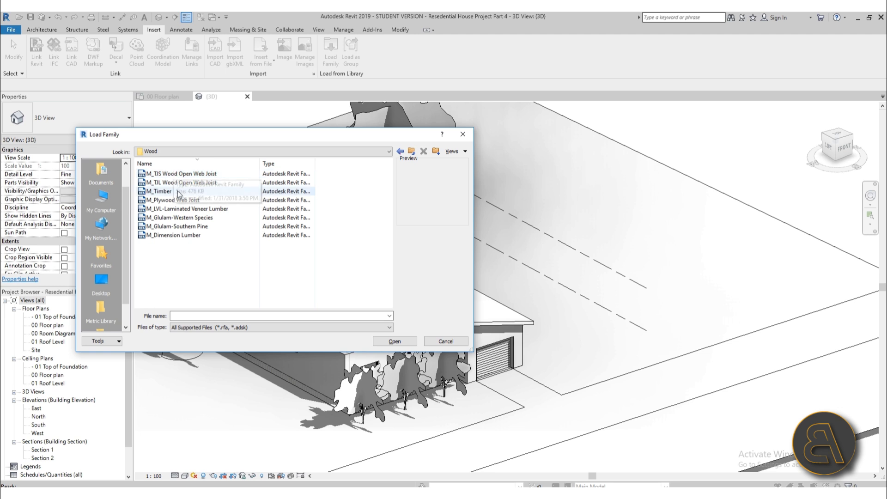
- Load the M_Timber family from the Wood folder with only its 235x495 type
{"action": "left_click", "coordinate": [162, 191]}
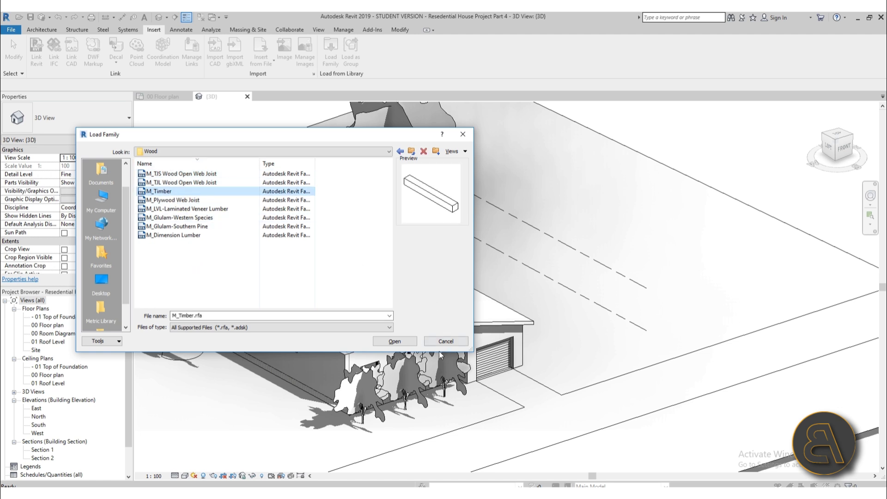
{"action": "left_click", "coordinate": [393, 342]}
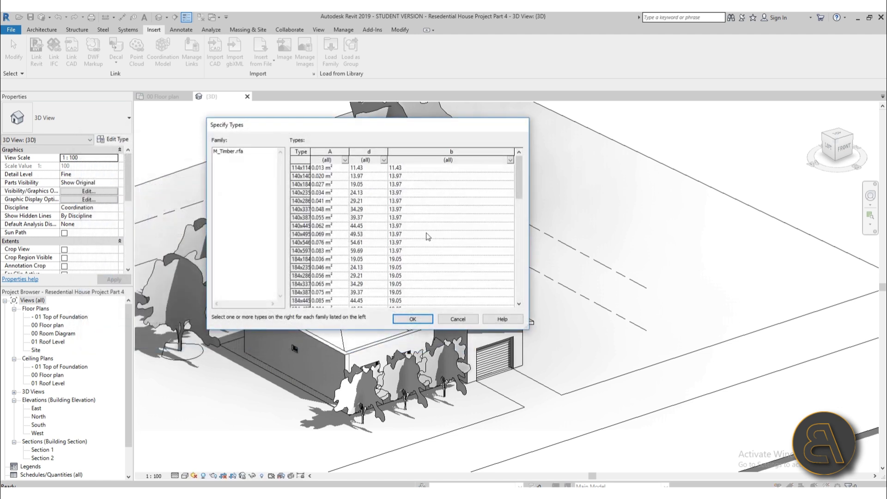
{"action": "left_click_drag", "start_coordinate": [354, 135], "coordinate": [594, 178]}
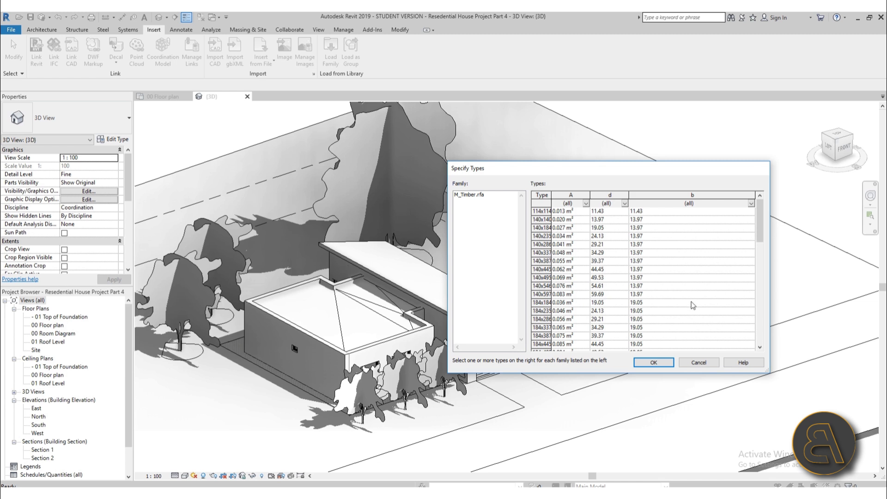
{"action": "scroll", "coordinate": [608, 267], "scroll_direction": "down", "scroll_amount": 8}
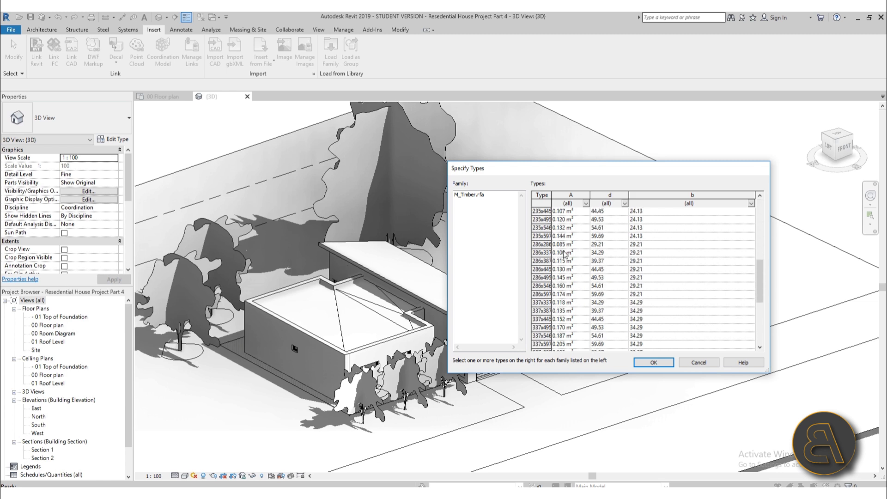
{"action": "scroll", "coordinate": [562, 257], "scroll_direction": "up", "scroll_amount": 2}
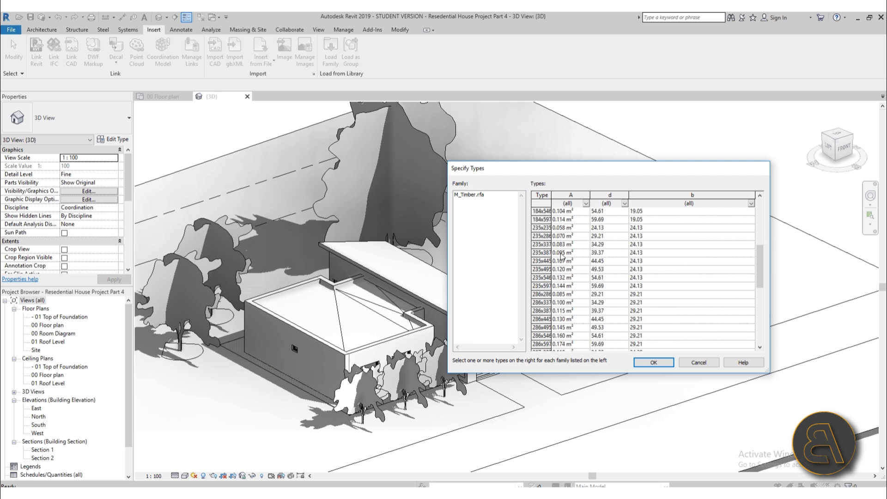
{"action": "left_click", "coordinate": [537, 269]}
{"action": "left_click", "coordinate": [666, 362]}
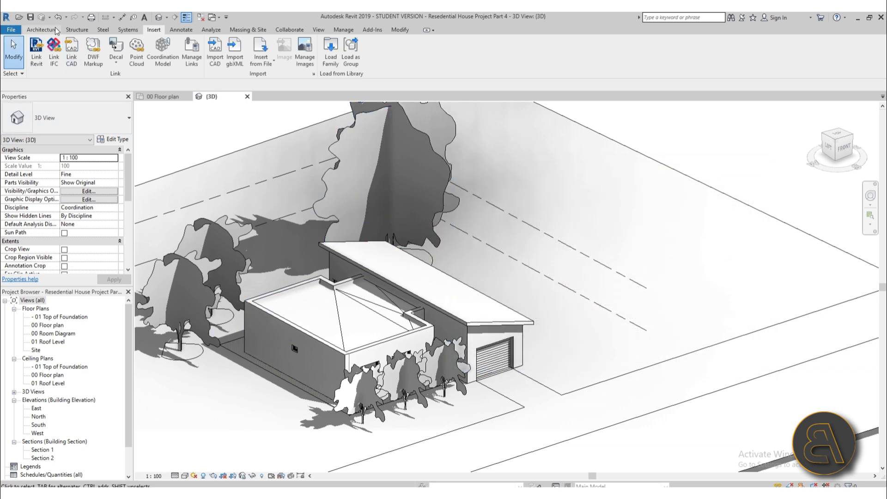
- Start the Beam command and rename the M_Timber 235x495 type to 80x200
{"action": "left_click", "coordinate": [77, 30]}
{"action": "left_click", "coordinate": [36, 51]}
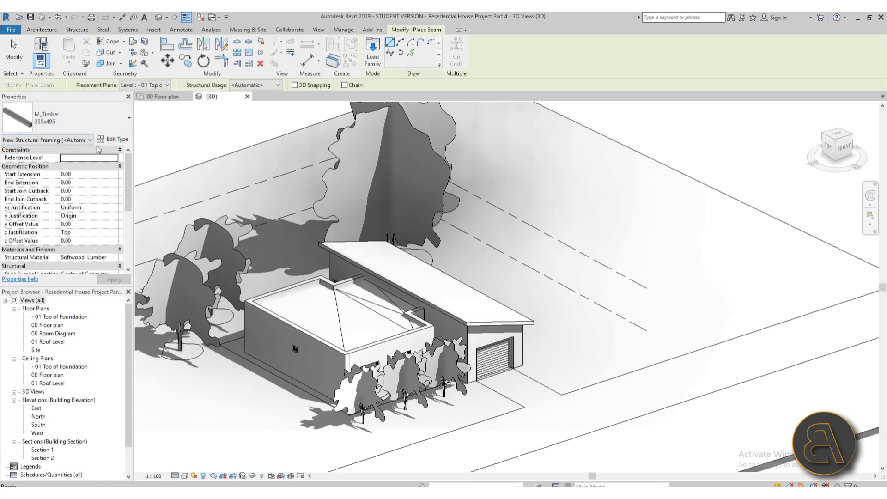
{"action": "left_click", "coordinate": [113, 140]}
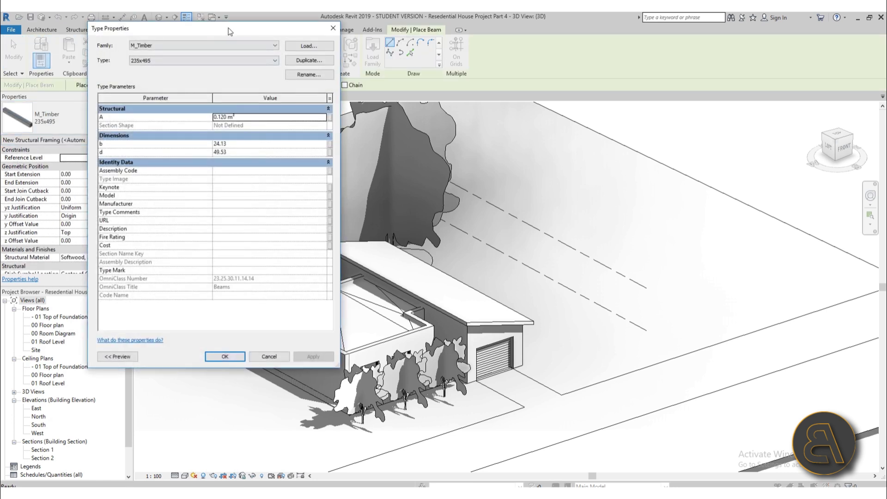
{"action": "left_click_drag", "start_coordinate": [229, 27], "coordinate": [308, 94]}
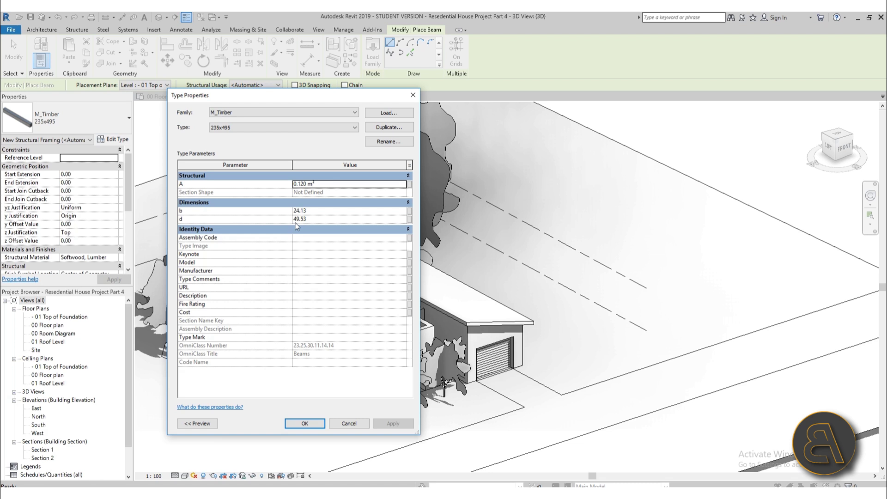
{"action": "left_click", "coordinate": [380, 141]}
{"action": "left_click", "coordinate": [165, 267]}
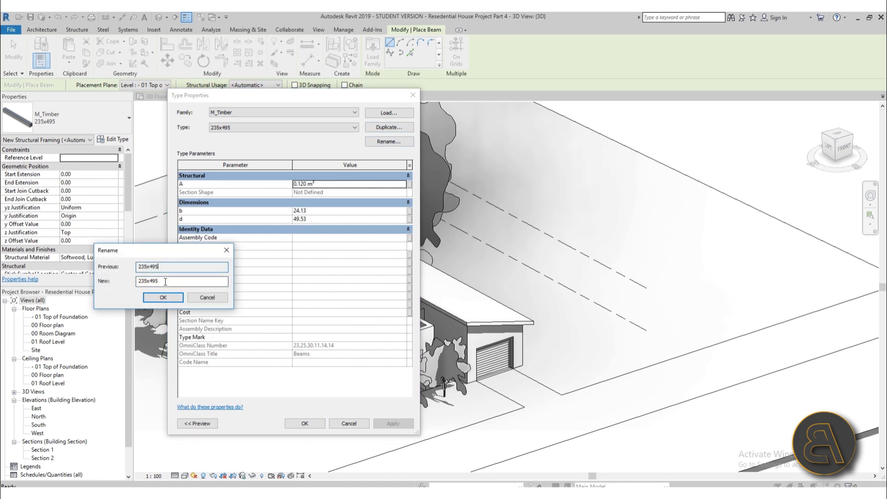
{"action": "left_click_drag", "start_coordinate": [169, 282], "coordinate": [154, 282]}
{"action": "left_click_drag", "start_coordinate": [147, 282], "coordinate": [102, 282]}
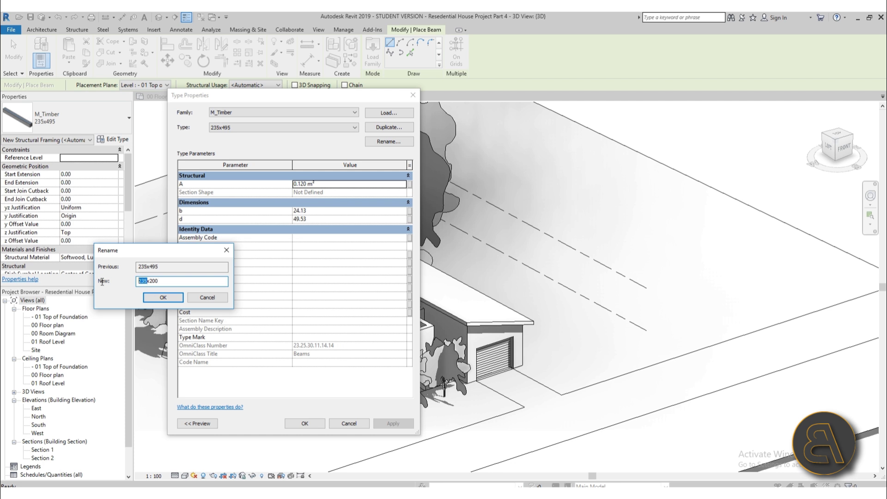
{"action": "type", "text": "80"}
{"action": "left_click", "coordinate": [163, 297]}
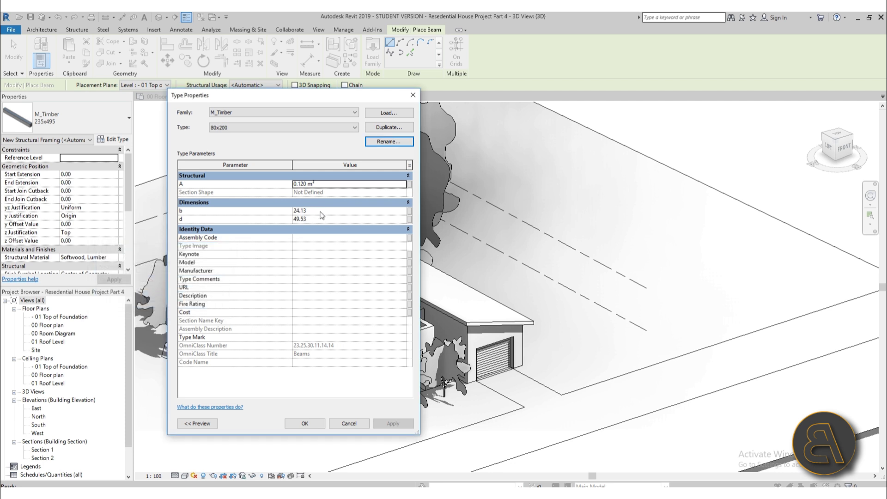
- Set the 80x200 timber type's depth d to 20 and width b to 8, and apply the type changes
{"action": "left_click", "coordinate": [322, 217]}
{"action": "type", "text": "200"}
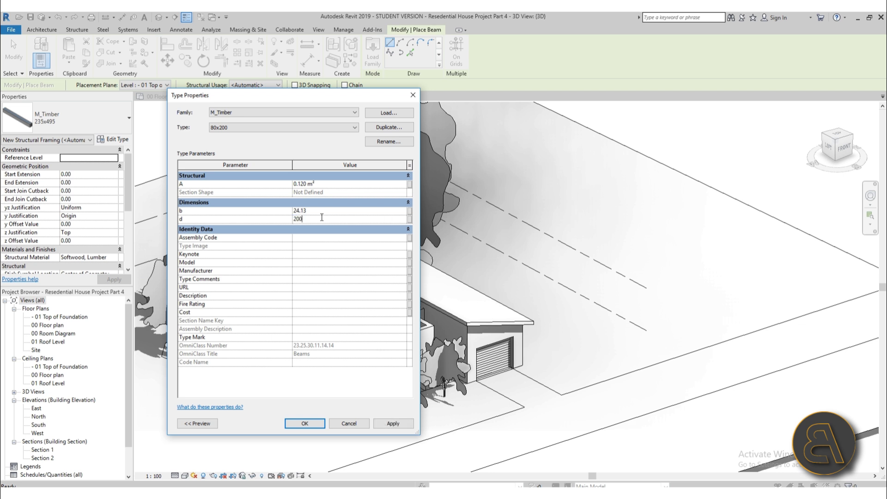
{"action": "left_click", "coordinate": [363, 209]}
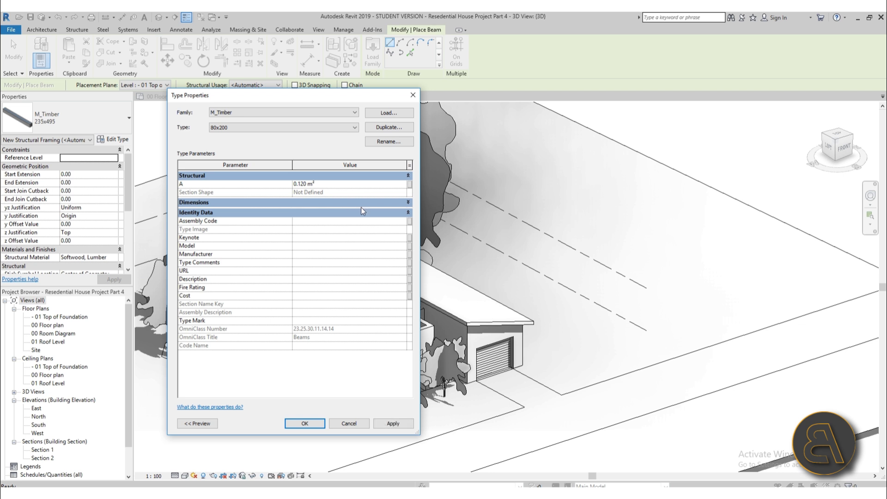
{"action": "left_click", "coordinate": [360, 210]}
{"action": "type", "text": "8"}
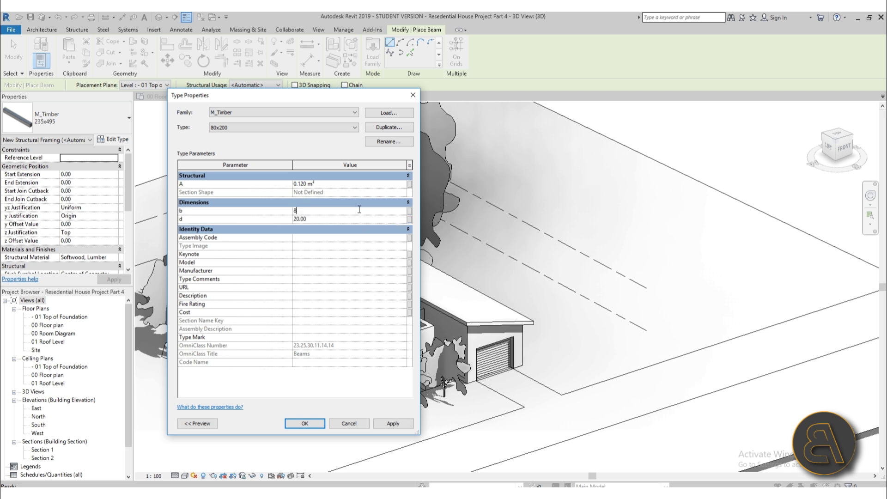
{"action": "key", "text": "Return"}
{"action": "left_click", "coordinate": [393, 424]}
{"action": "left_click", "coordinate": [306, 424]}
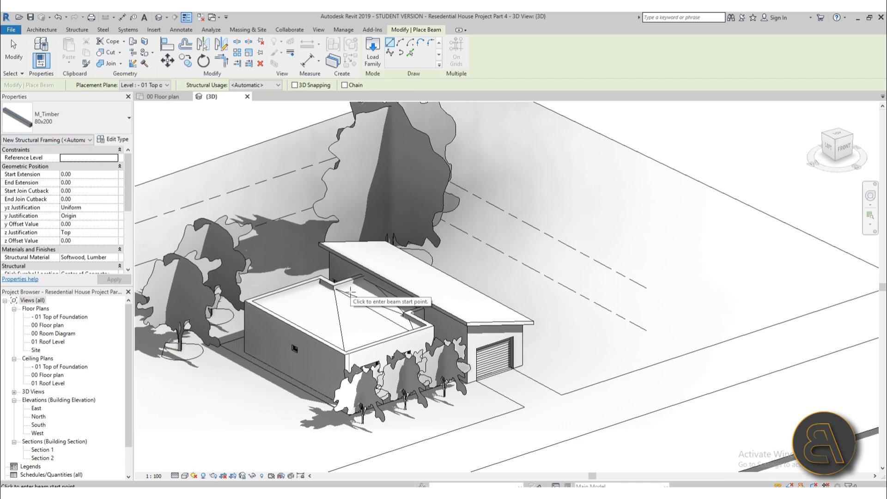
- Open Section 1 and measure the sloped roof's insulation layer perpendicular to its faces
{"action": "scroll", "coordinate": [42, 388], "scroll_direction": "down", "scroll_amount": 2}
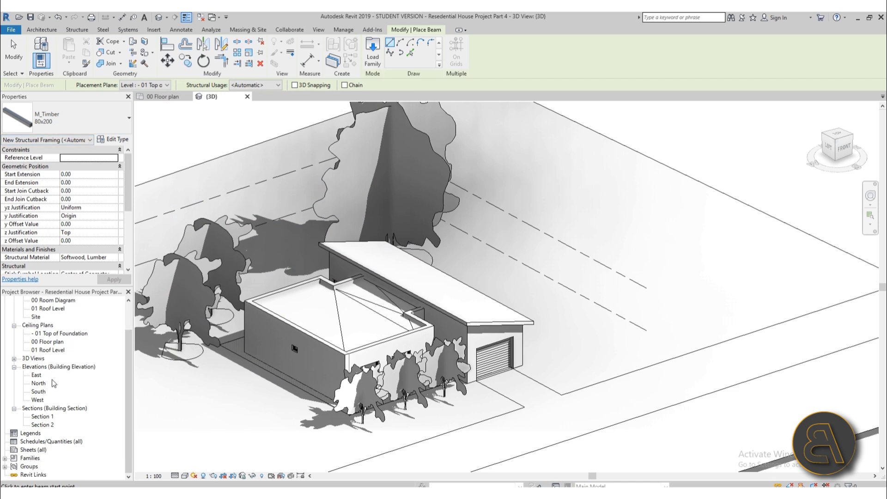
{"action": "double_click", "coordinate": [46, 417]}
{"action": "scroll", "coordinate": [394, 214], "scroll_direction": "up", "scroll_amount": 8}
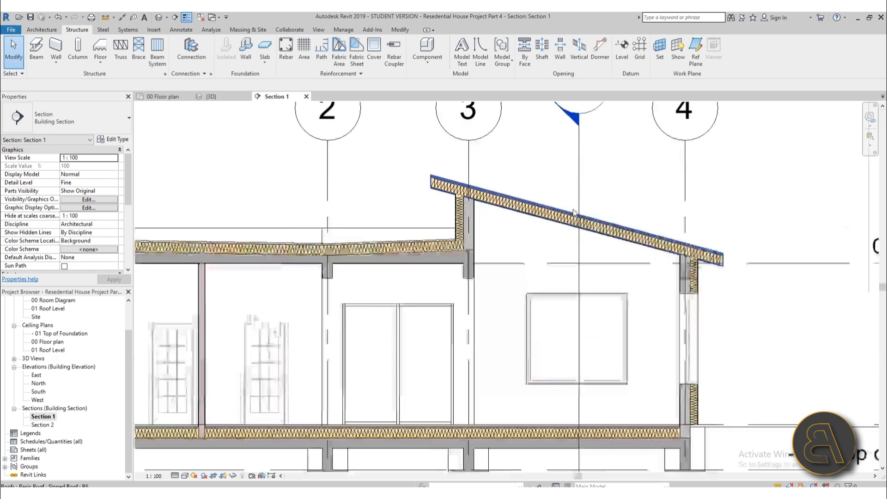
{"action": "scroll", "coordinate": [394, 214], "scroll_direction": "up", "scroll_amount": 3}
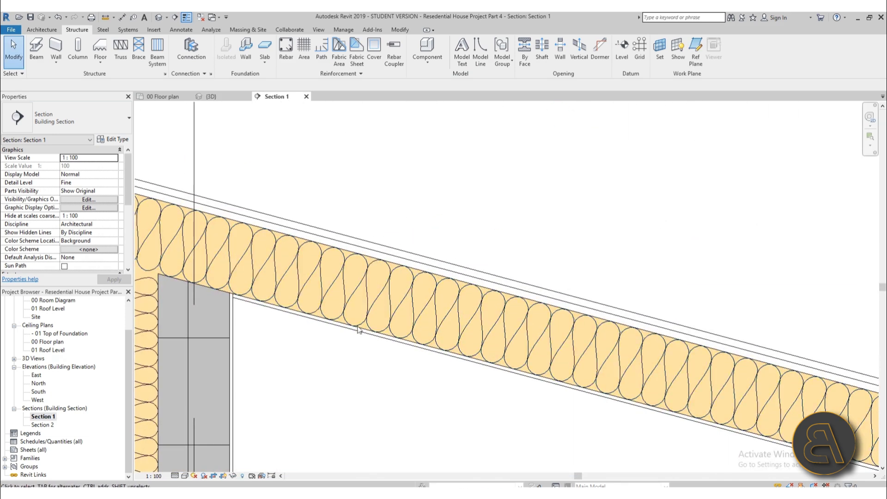
{"action": "left_click", "coordinate": [113, 17]}
{"action": "scroll", "coordinate": [311, 344], "scroll_direction": "up", "scroll_amount": 2}
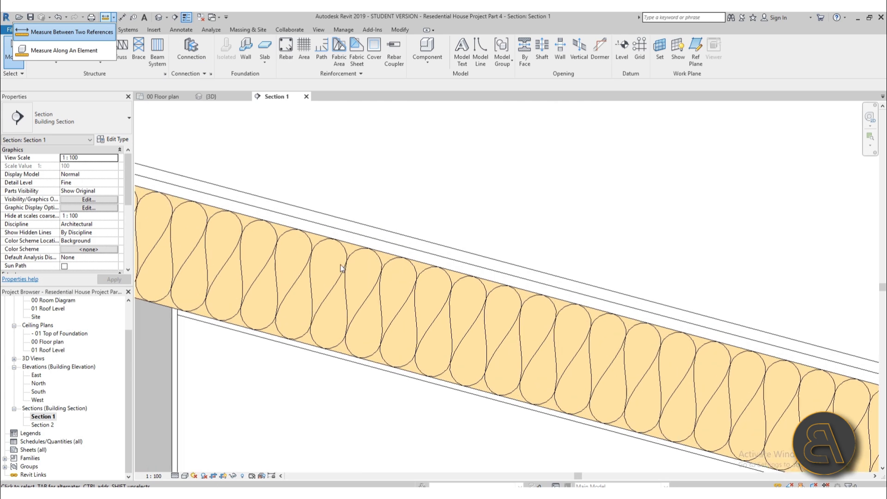
{"action": "left_click", "coordinate": [73, 33]}
{"action": "scroll", "coordinate": [317, 347], "scroll_direction": "up", "scroll_amount": 2}
{"action": "left_click", "coordinate": [304, 362]}
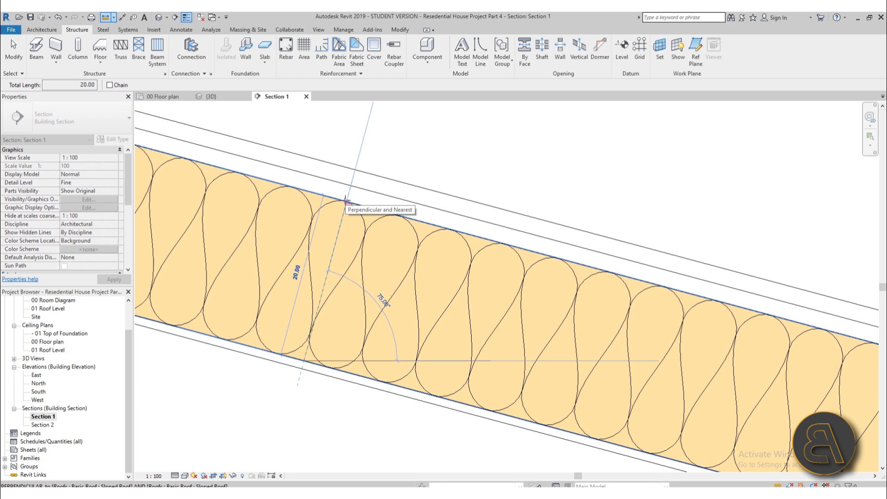
{"action": "key", "text": "Escape"}
{"action": "key", "text": "Escape"}
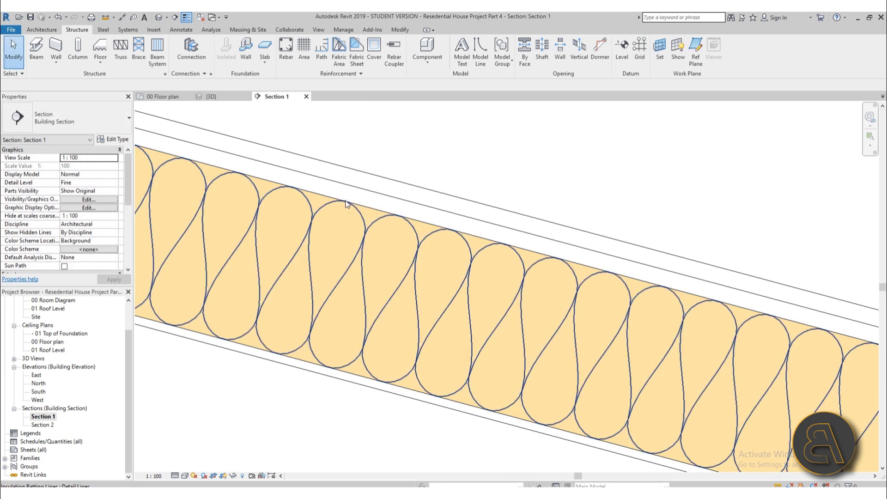
- Examine the layer materials and thicknesses in the Sloped Roof type's assembly, leaving them as they are
{"action": "left_click", "coordinate": [355, 187]}
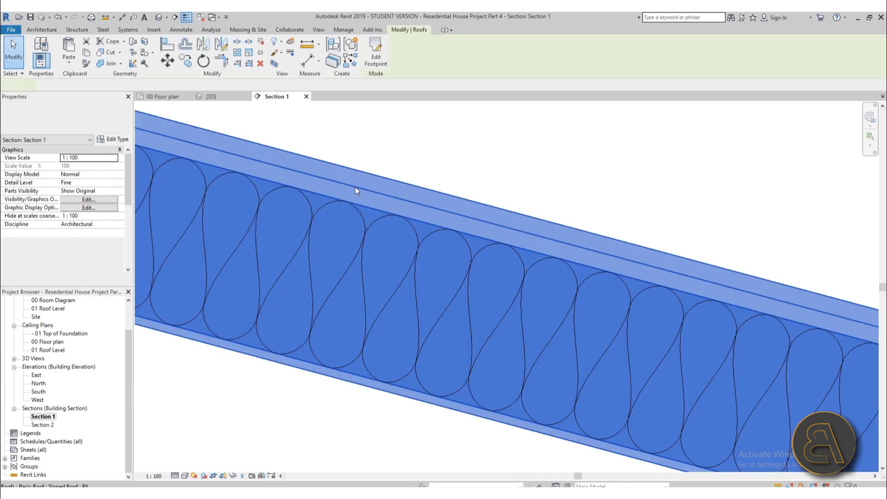
{"action": "scroll", "coordinate": [355, 187], "scroll_direction": "down", "scroll_amount": 2}
{"action": "left_click", "coordinate": [116, 140]}
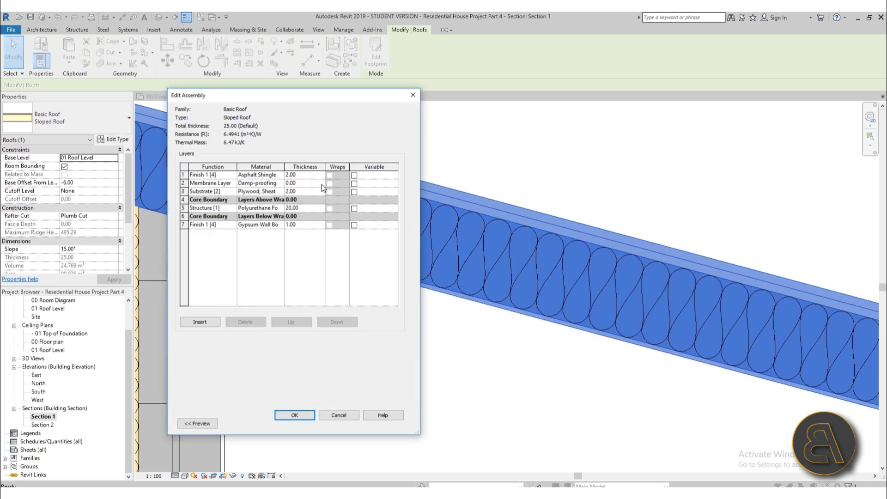
{"action": "left_click", "coordinate": [323, 184]}
{"action": "left_click", "coordinate": [287, 415]}
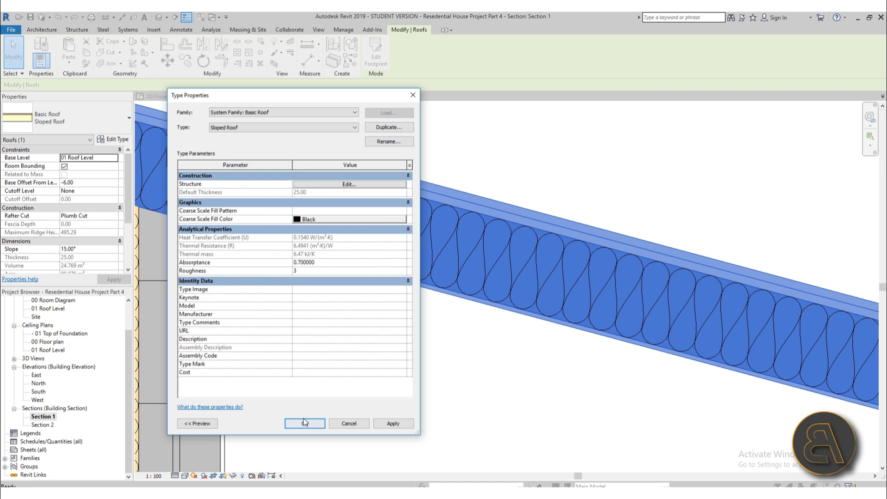
{"action": "left_click", "coordinate": [305, 422]}
{"action": "key", "text": "Escape"}
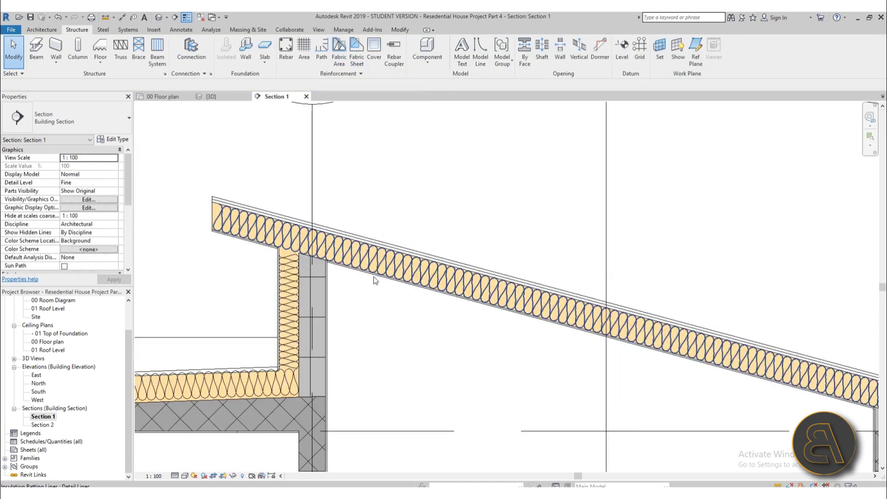
{"action": "middle_click_drag", "start_coordinate": [374, 280], "coordinate": [356, 255]}
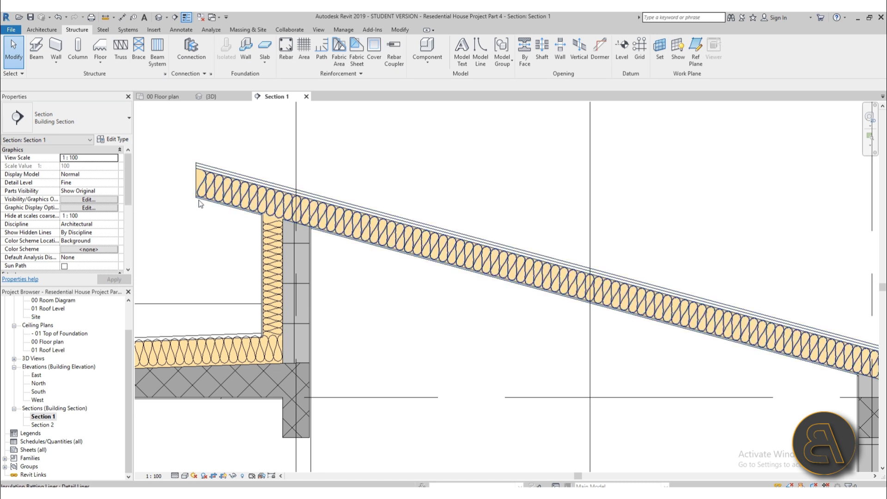
- Start a structural beam system in the 3D view, with the Maximum Spacing layout rule and a spacing of 80
{"action": "left_click", "coordinate": [161, 18]}
{"action": "scroll", "coordinate": [462, 244], "scroll_direction": "down", "scroll_amount": 3}
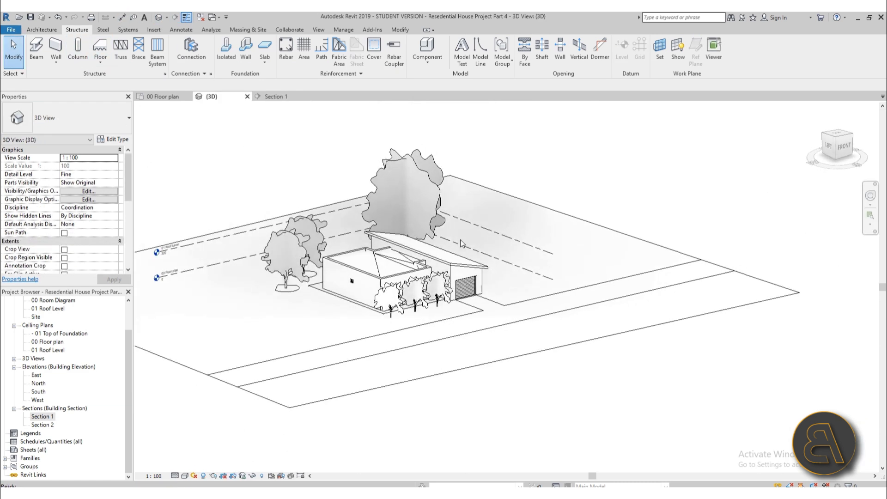
{"action": "scroll", "coordinate": [462, 244], "scroll_direction": "up", "scroll_amount": 5}
{"action": "left_click", "coordinate": [156, 55]}
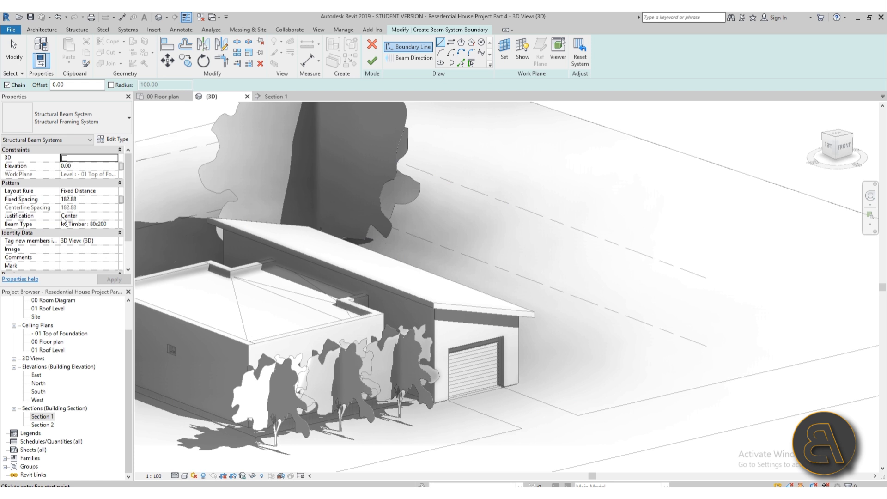
{"action": "left_click", "coordinate": [104, 191]}
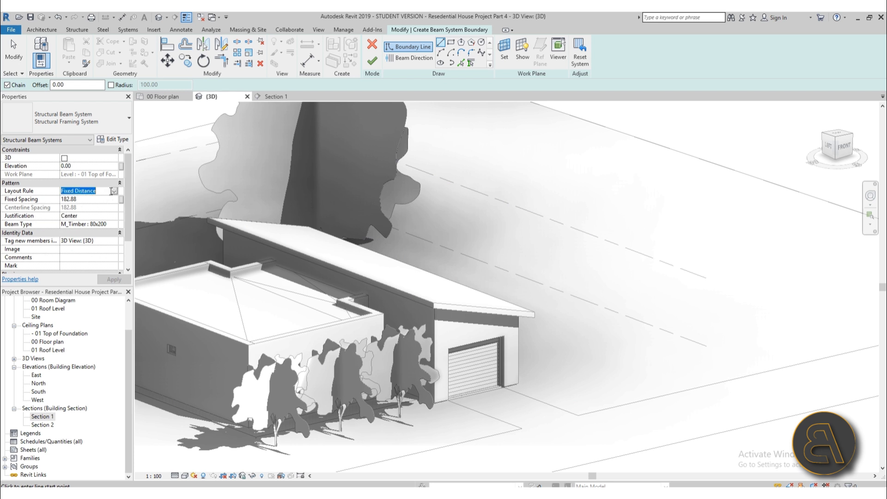
{"action": "left_click", "coordinate": [114, 191]}
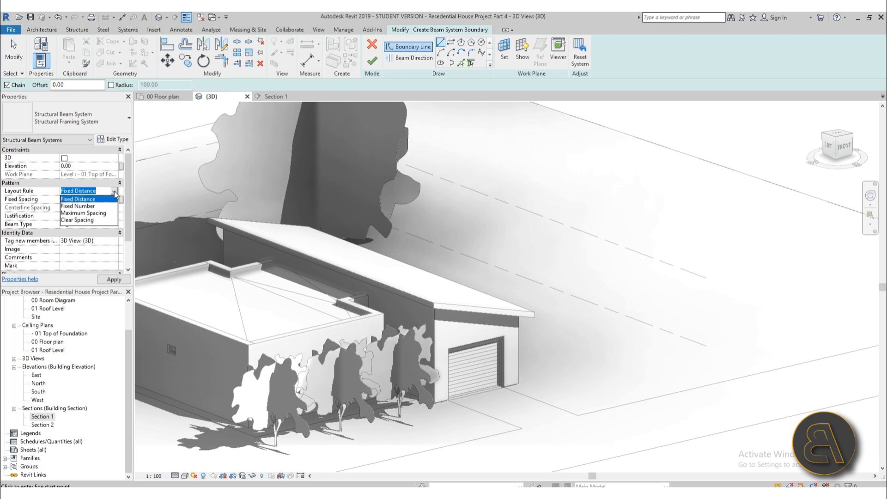
{"action": "left_click", "coordinate": [98, 213]}
{"action": "left_click", "coordinate": [91, 199]}
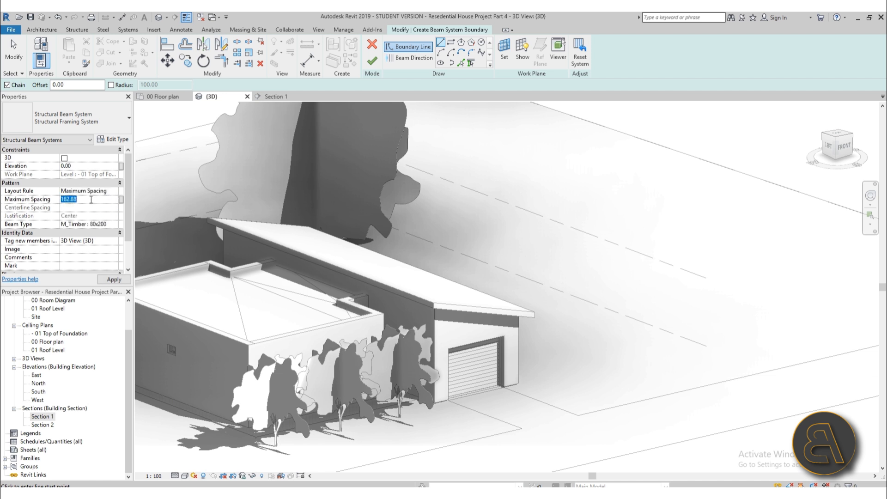
{"action": "type", "text": "80"}
- Choose M_Timber : 80x200 as the beam type of the beam system
{"action": "left_click", "coordinate": [116, 225]}
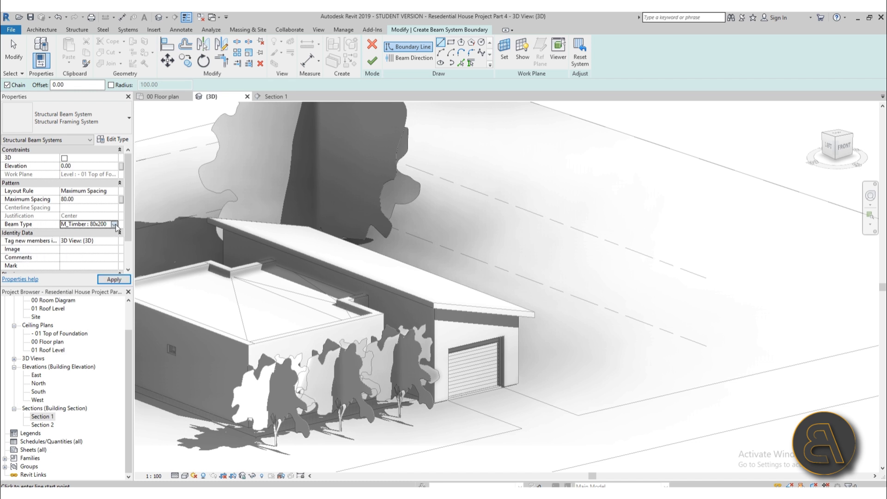
{"action": "left_click", "coordinate": [116, 225]}
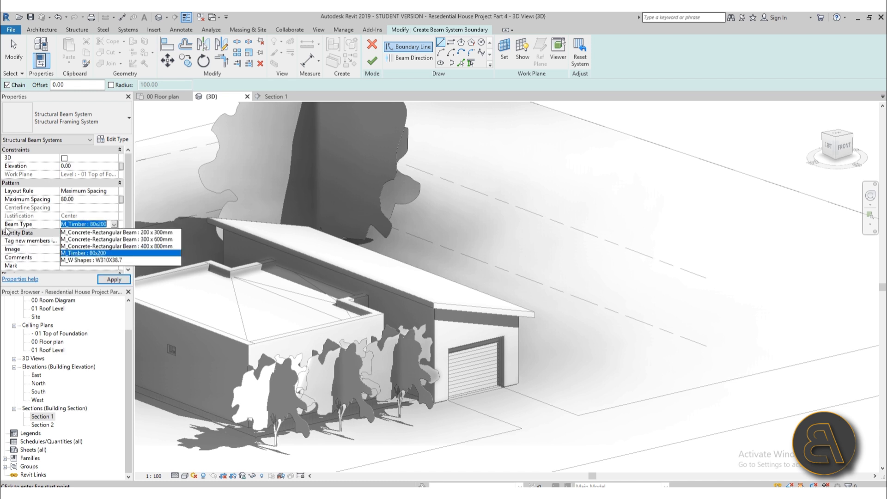
{"action": "left_click", "coordinate": [66, 254]}
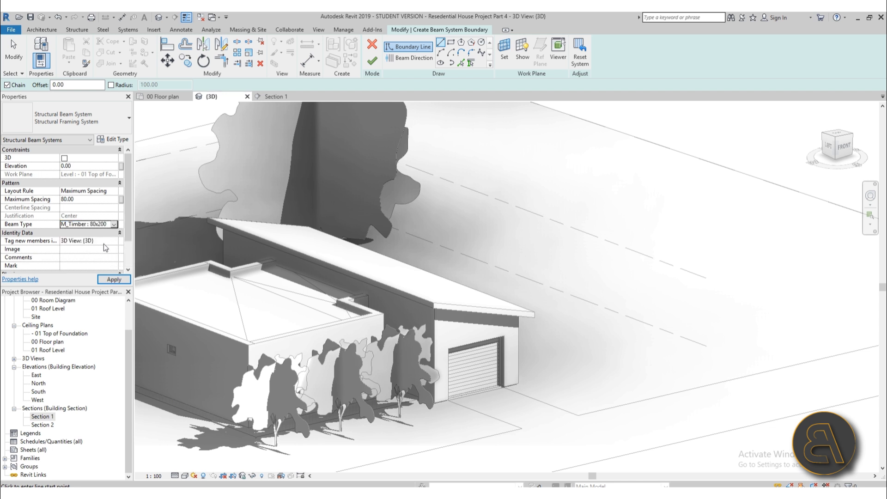
- Check the beam system's remaining properties and apply the layout and beam type settings
{"action": "scroll", "coordinate": [101, 244], "scroll_direction": "down", "scroll_amount": 2}
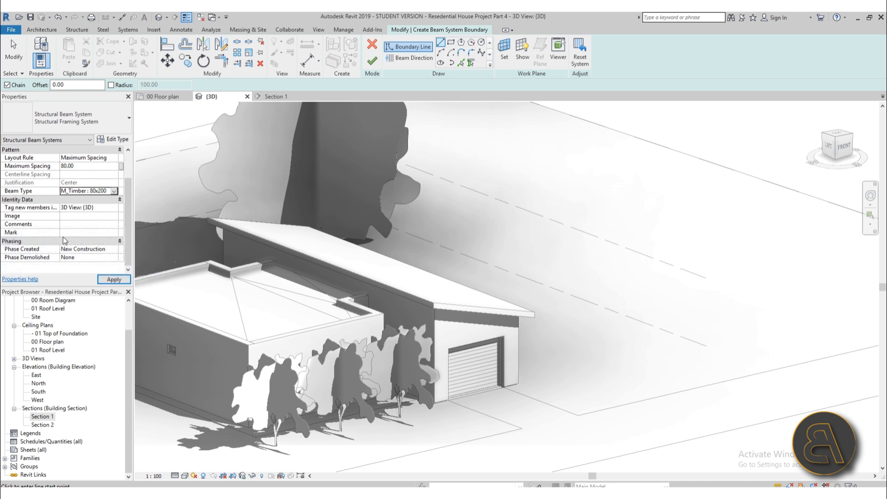
{"action": "scroll", "coordinate": [88, 245], "scroll_direction": "up", "scroll_amount": 2}
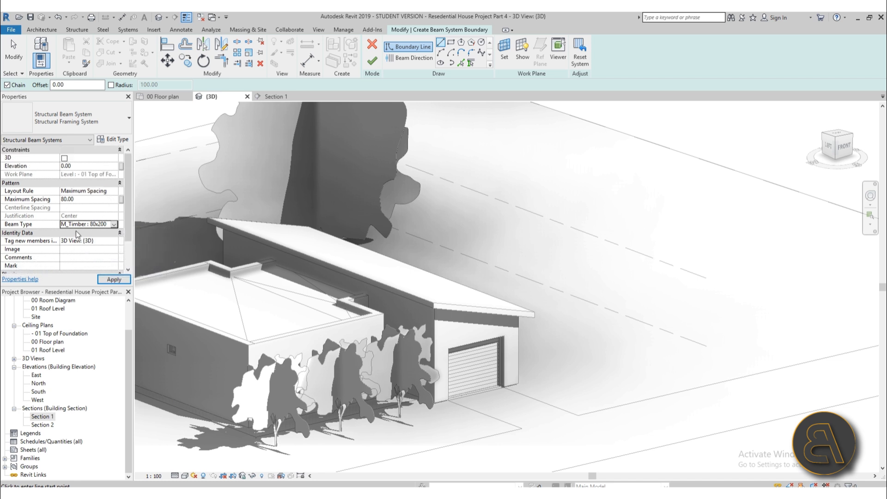
{"action": "left_click", "coordinate": [120, 277]}
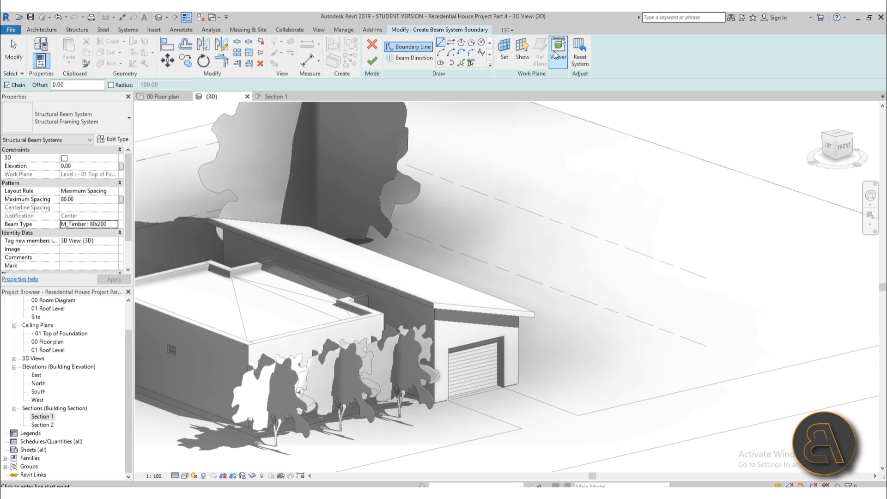
- Set the work plane by picking the underside face of the sloped roof
{"action": "left_click", "coordinate": [502, 56]}
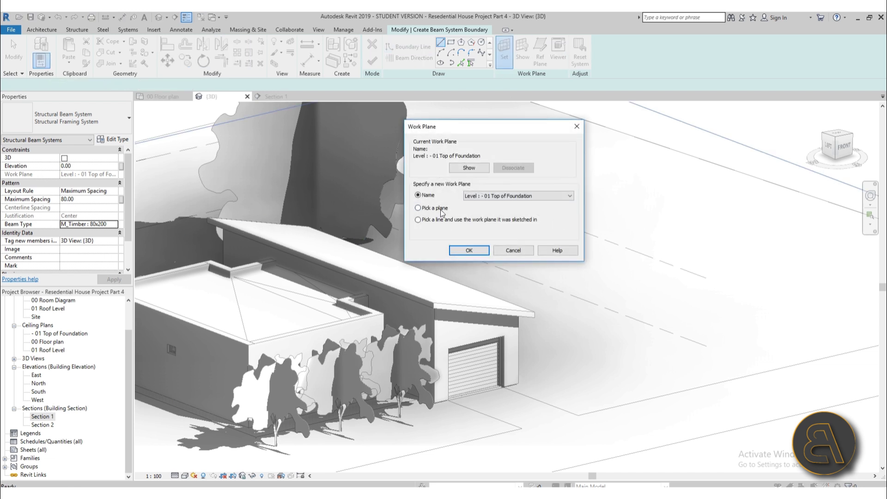
{"action": "left_click", "coordinate": [469, 251]}
{"action": "mouse_move", "coordinate": [467, 250]}
{"action": "middle_mouse_down", "text": "shift"}
{"action": "mouse_move", "coordinate": [457, 240]}
{"action": "mouse_move", "coordinate": [452, 249]}
{"action": "middle_mouse_up", "text": "shift"}
{"action": "scroll", "coordinate": [444, 226], "scroll_direction": "up", "scroll_amount": 5}
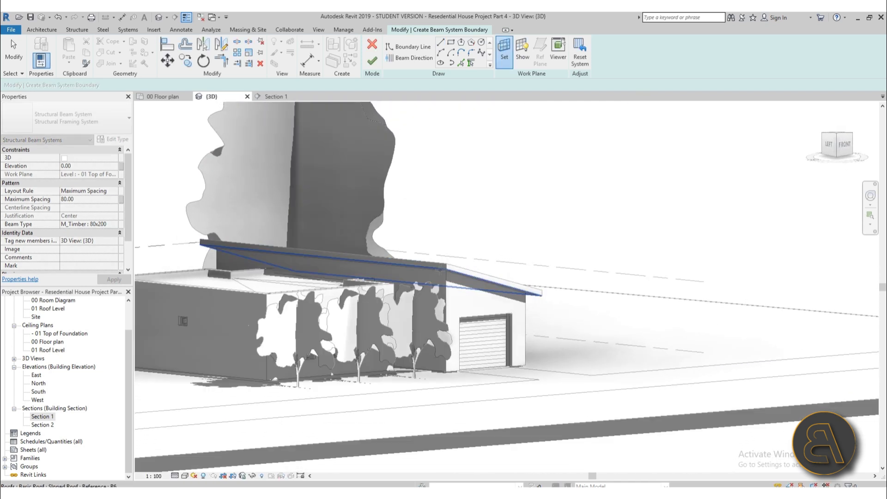
{"action": "scroll", "coordinate": [458, 243], "scroll_direction": "up", "scroll_amount": 3}
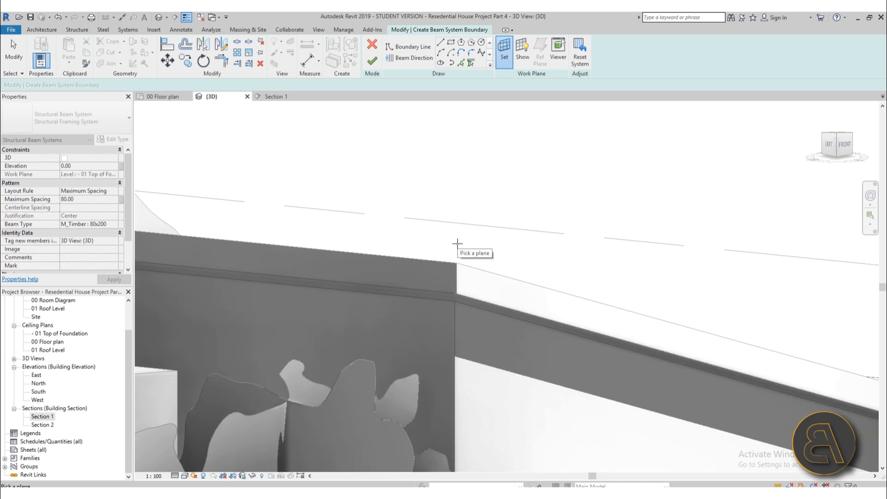
{"action": "scroll", "coordinate": [448, 285], "scroll_direction": "up", "scroll_amount": 2}
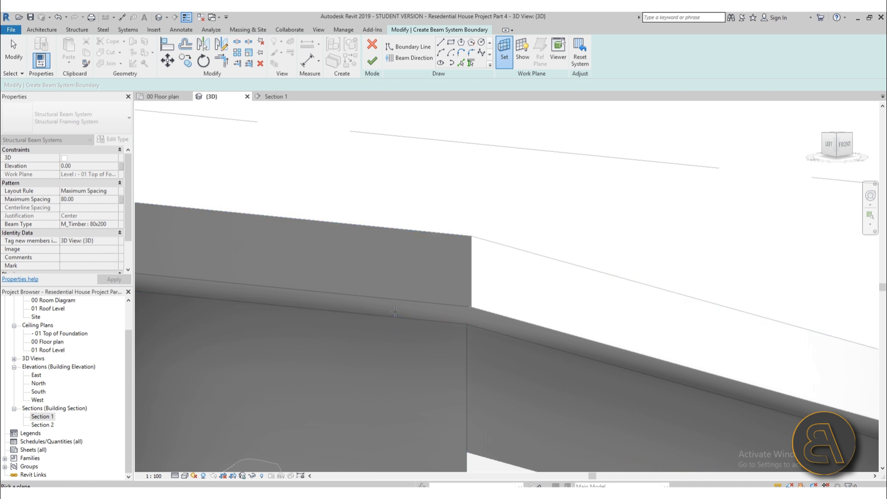
{"action": "scroll", "coordinate": [424, 290], "scroll_direction": "down", "scroll_amount": 3}
{"action": "middle_click_drag", "start_coordinate": [424, 289], "coordinate": [440, 267]}
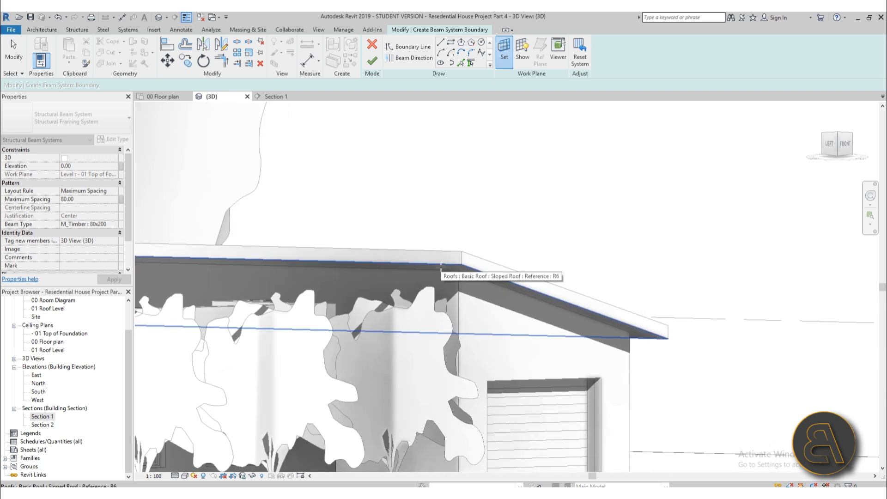
{"action": "left_click", "coordinate": [441, 266]}
- Pick the sloped roof's lower edge above the garage door and its high long edge as beam system boundary lines
{"action": "middle_click_drag", "start_coordinate": [476, 207], "coordinate": [407, 277], "text": "shift"}
{"action": "left_click", "coordinate": [461, 63]}
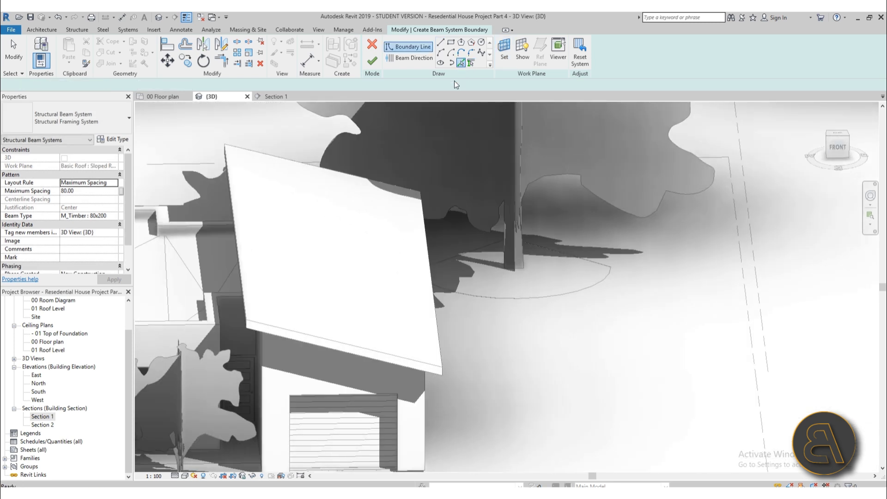
{"action": "left_click", "coordinate": [296, 334]}
{"action": "scroll", "coordinate": [289, 254], "scroll_direction": "up", "scroll_amount": 5}
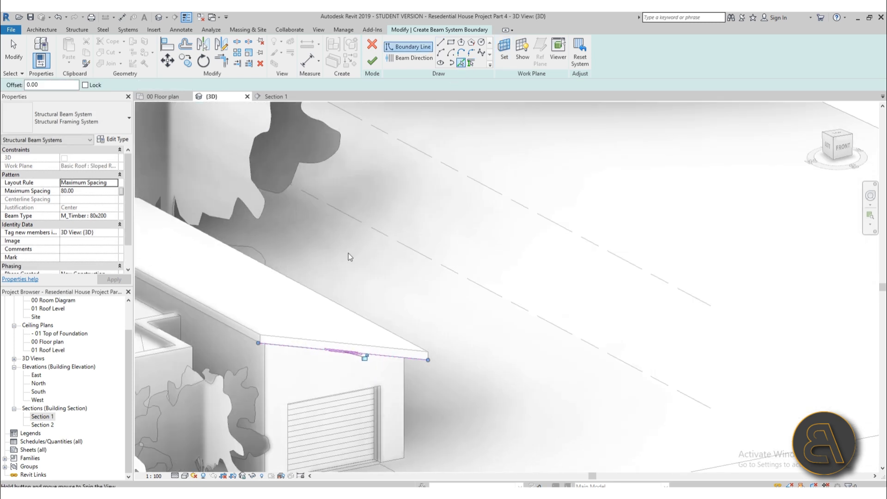
{"action": "left_click", "coordinate": [260, 324]}
{"action": "scroll", "coordinate": [453, 291], "scroll_direction": "down", "scroll_amount": 4}
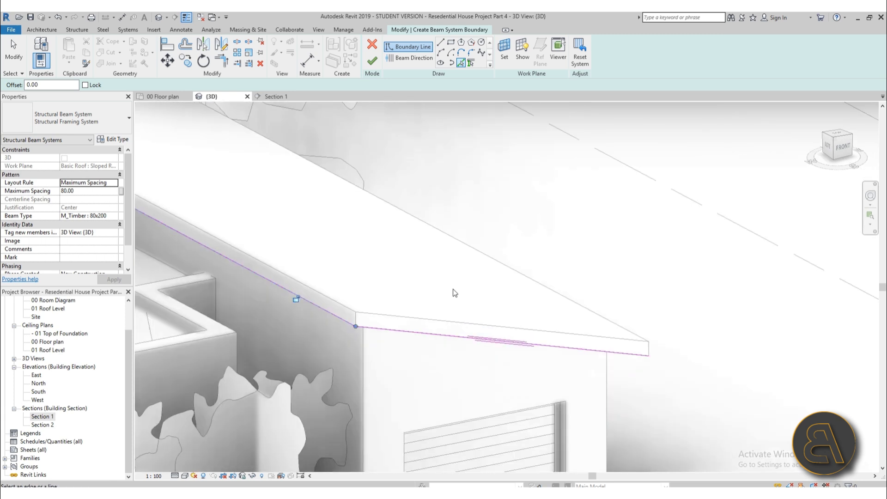
- Pick the roof's low long edge above the windows and its back edge to complete the beam system boundary
{"action": "middle_click_drag", "start_coordinate": [451, 293], "coordinate": [264, 298], "text": "shift"}
{"action": "scroll", "coordinate": [307, 378], "scroll_direction": "up", "scroll_amount": 3}
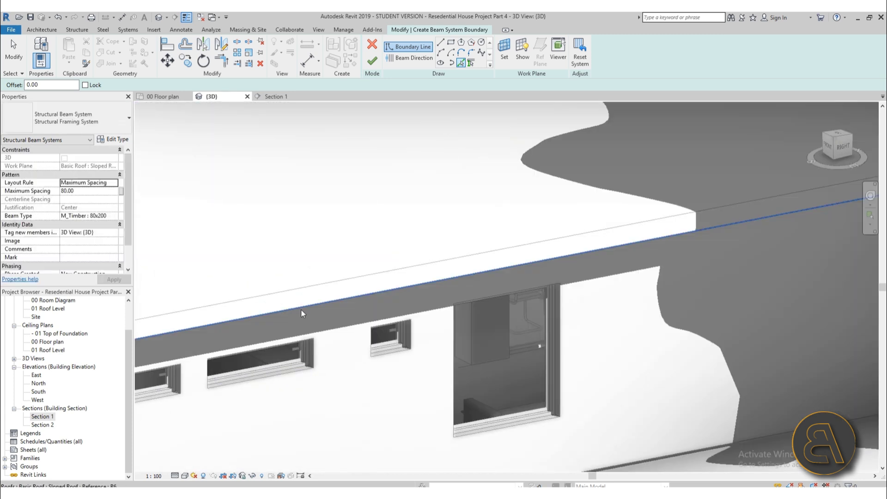
{"action": "left_click", "coordinate": [301, 309]}
{"action": "scroll", "coordinate": [459, 284], "scroll_direction": "down", "scroll_amount": 5}
{"action": "scroll", "coordinate": [471, 285], "scroll_direction": "down", "scroll_amount": 2}
{"action": "middle_click_drag", "start_coordinate": [470, 296], "coordinate": [228, 303], "text": "shift"}
{"action": "scroll", "coordinate": [542, 303], "scroll_direction": "up", "scroll_amount": 4}
{"action": "left_click", "coordinate": [487, 315]}
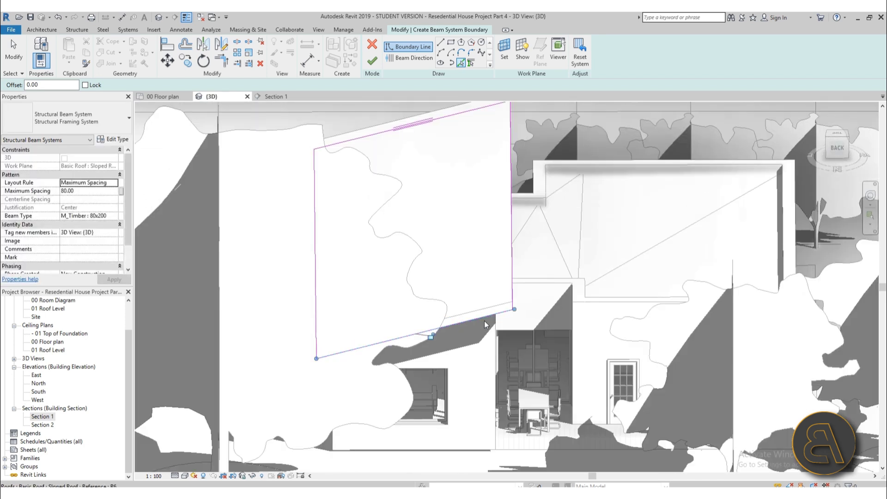
- Trim the front and high-side boundary lines to a clean corner on the garage side of the sloped roof
{"action": "scroll", "coordinate": [478, 295], "scroll_direction": "down", "scroll_amount": 5}
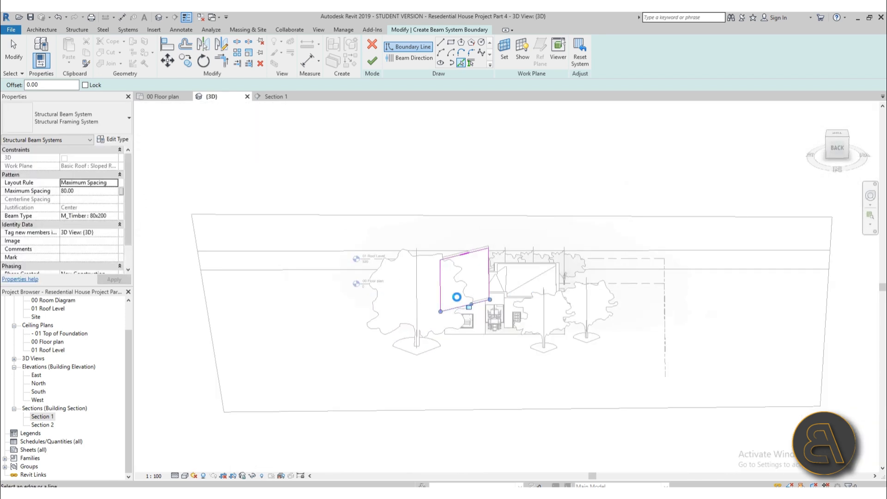
{"action": "middle_click_drag", "start_coordinate": [530, 299], "coordinate": [521, 298], "text": "shift"}
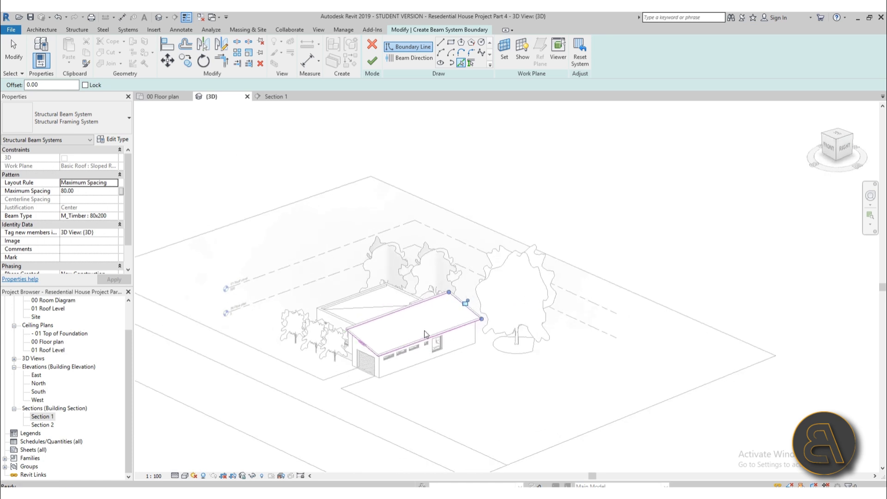
{"action": "scroll", "coordinate": [424, 331], "scroll_direction": "up", "scroll_amount": 6}
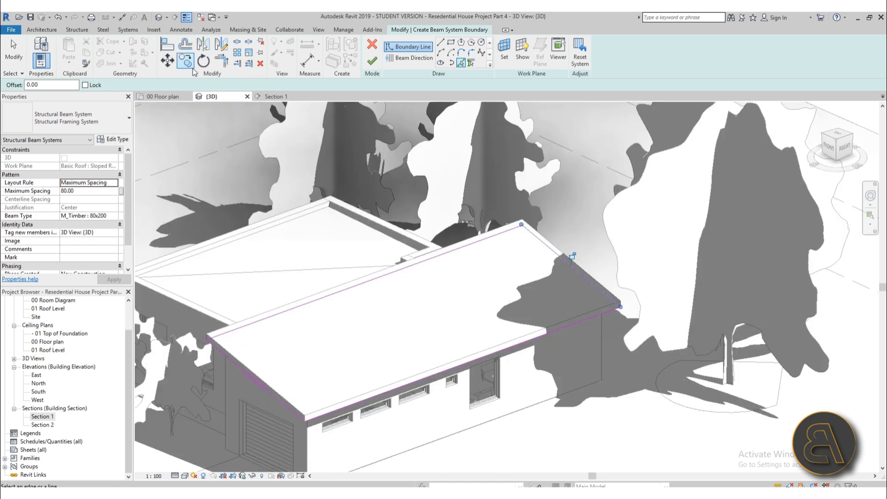
{"action": "left_click", "coordinate": [221, 61]}
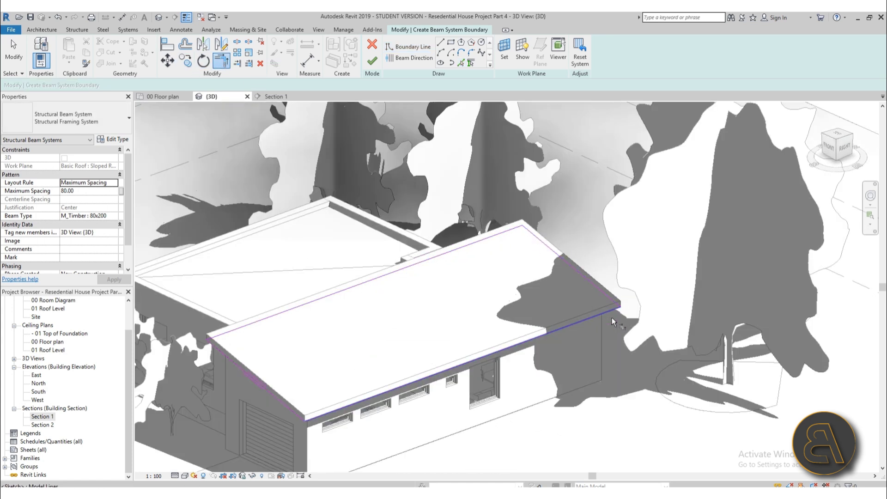
{"action": "scroll", "coordinate": [614, 305], "scroll_direction": "up", "scroll_amount": 4}
{"action": "scroll", "coordinate": [655, 264], "scroll_direction": "down", "scroll_amount": 4}
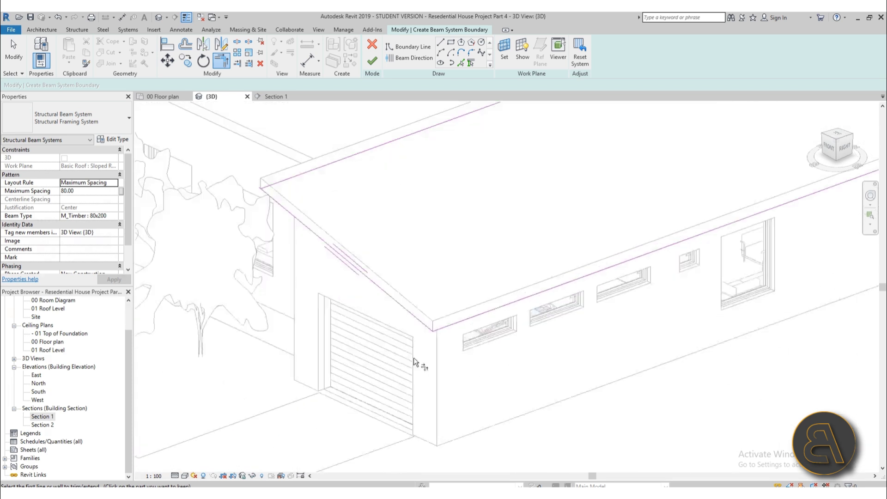
{"action": "scroll", "coordinate": [440, 332], "scroll_direction": "up", "scroll_amount": 5}
{"action": "scroll", "coordinate": [434, 274], "scroll_direction": "down", "scroll_amount": 5}
{"action": "scroll", "coordinate": [368, 373], "scroll_direction": "up", "scroll_amount": 6}
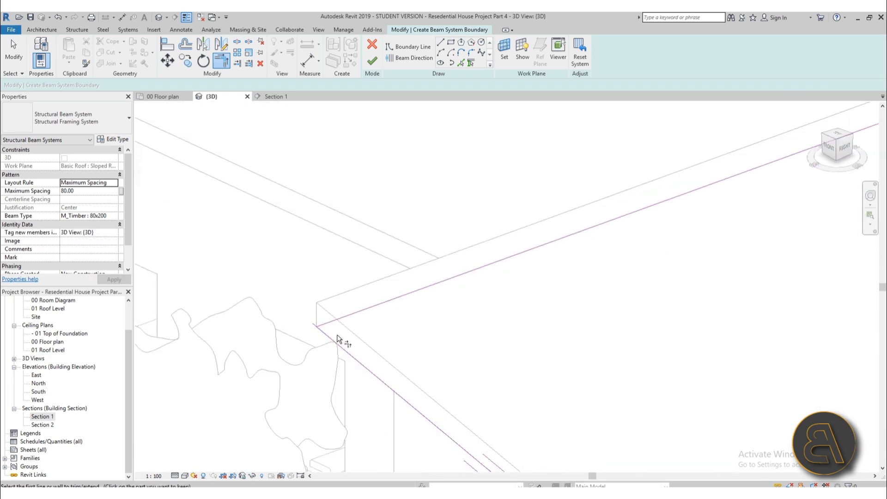
{"action": "left_click", "coordinate": [312, 332]}
{"action": "left_click", "coordinate": [307, 318]}
{"action": "scroll", "coordinate": [307, 308], "scroll_direction": "down", "scroll_amount": 5}
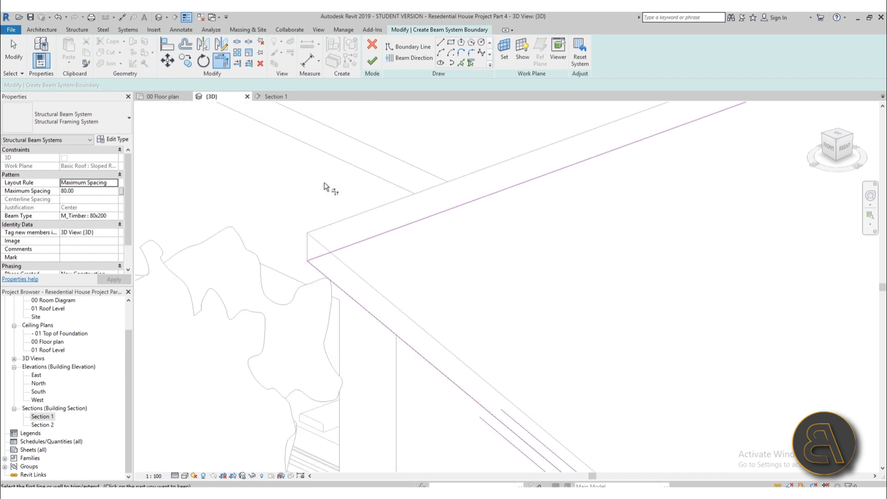
- Draw a beam direction line down the roof slope, from the high long edge to the low long edge
{"action": "scroll", "coordinate": [545, 309], "scroll_direction": "up", "scroll_amount": 2}
{"action": "middle_click_drag", "start_coordinate": [477, 326], "coordinate": [387, 347]}
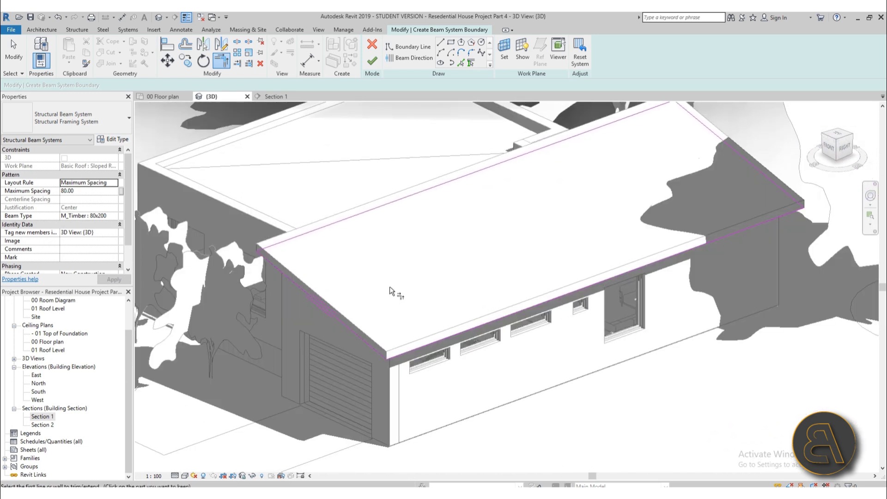
{"action": "middle_click_drag", "start_coordinate": [393, 296], "coordinate": [398, 305]}
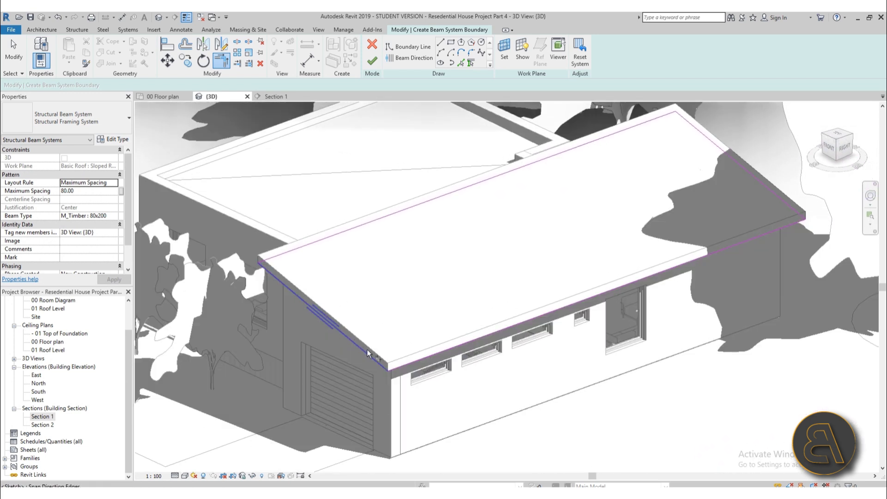
{"action": "middle_click_drag", "start_coordinate": [378, 349], "coordinate": [382, 342]}
{"action": "scroll", "coordinate": [338, 309], "scroll_direction": "up", "scroll_amount": 3}
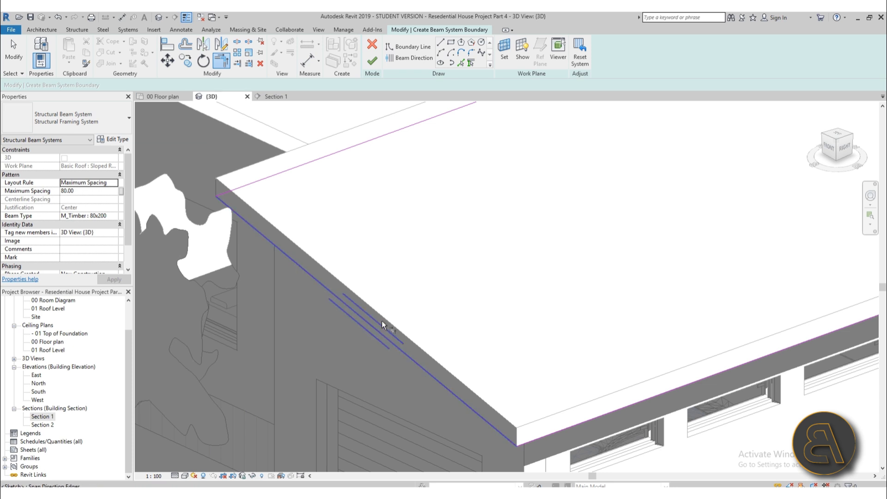
{"action": "scroll", "coordinate": [381, 320], "scroll_direction": "down", "scroll_amount": 3}
{"action": "key", "text": "Escape"}
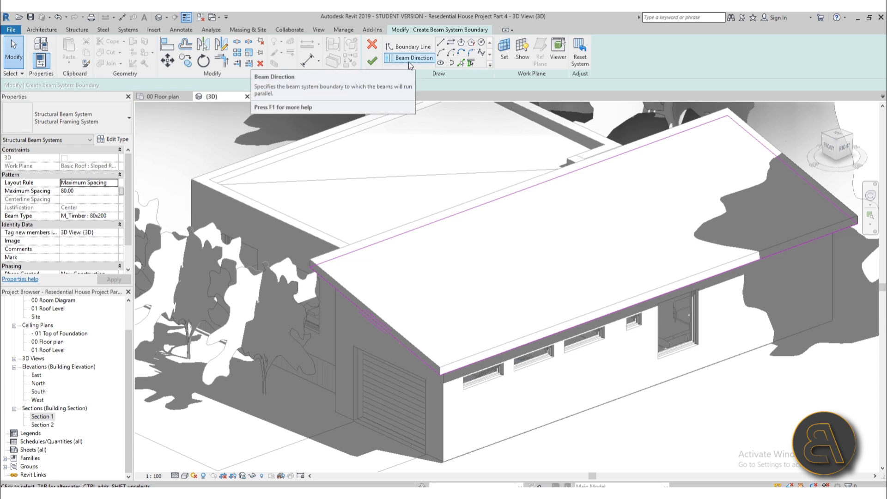
{"action": "left_click", "coordinate": [408, 59]}
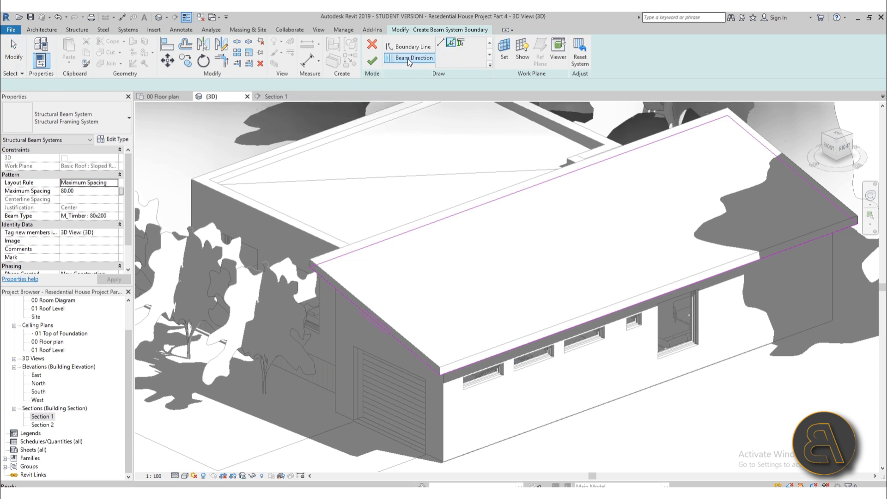
{"action": "left_click", "coordinate": [440, 42]}
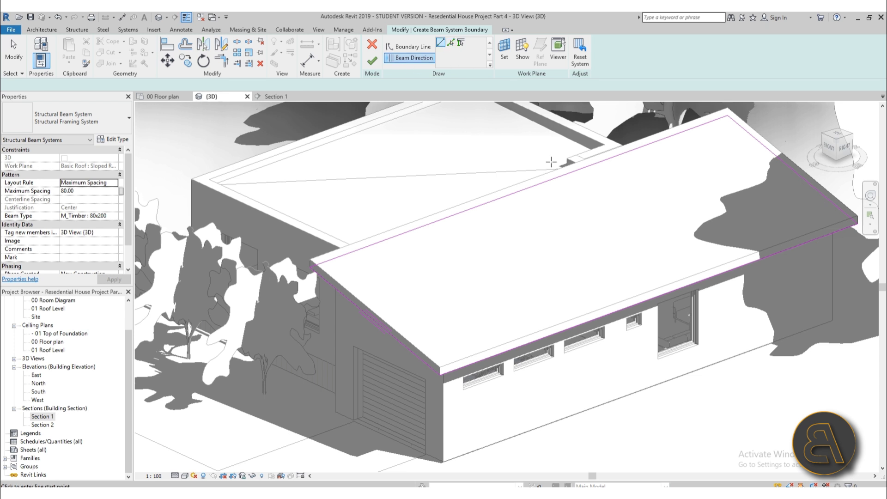
{"action": "left_click", "coordinate": [531, 187]}
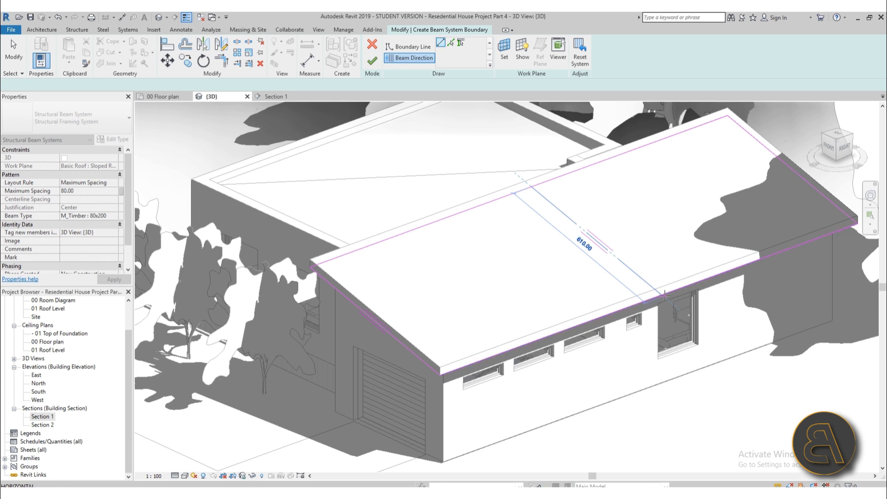
{"action": "left_click", "coordinate": [664, 295]}
- Shorten the beam direction line to end on the low roof edge boundary, and finish the beam system sketch
{"action": "scroll", "coordinate": [675, 293], "scroll_direction": "up", "scroll_amount": 5}
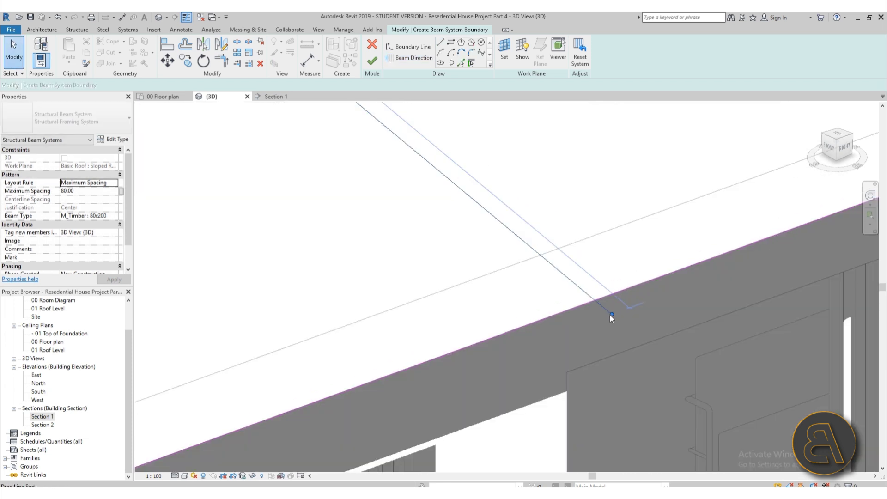
{"action": "left_click_drag", "start_coordinate": [612, 315], "coordinate": [596, 301]}
{"action": "scroll", "coordinate": [543, 275], "scroll_direction": "down", "scroll_amount": 3}
{"action": "left_click", "coordinate": [543, 276]}
{"action": "scroll", "coordinate": [531, 268], "scroll_direction": "down", "scroll_amount": 9}
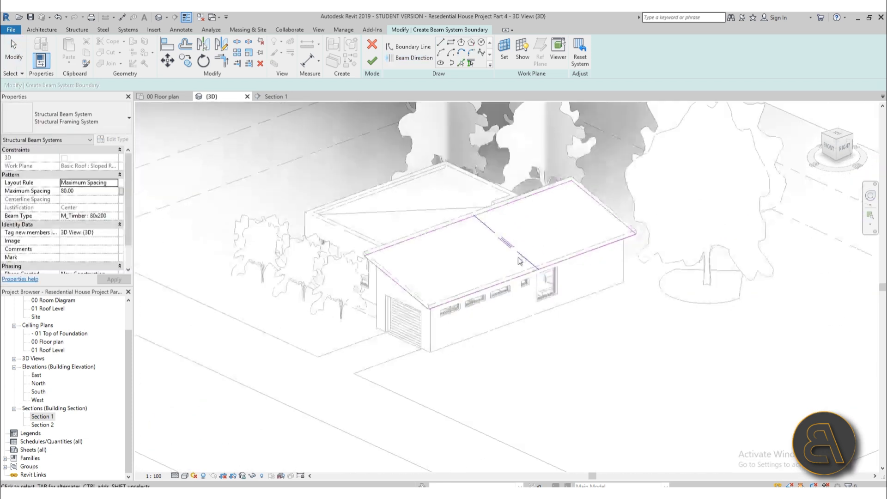
{"action": "scroll", "coordinate": [524, 238], "scroll_direction": "up", "scroll_amount": 4}
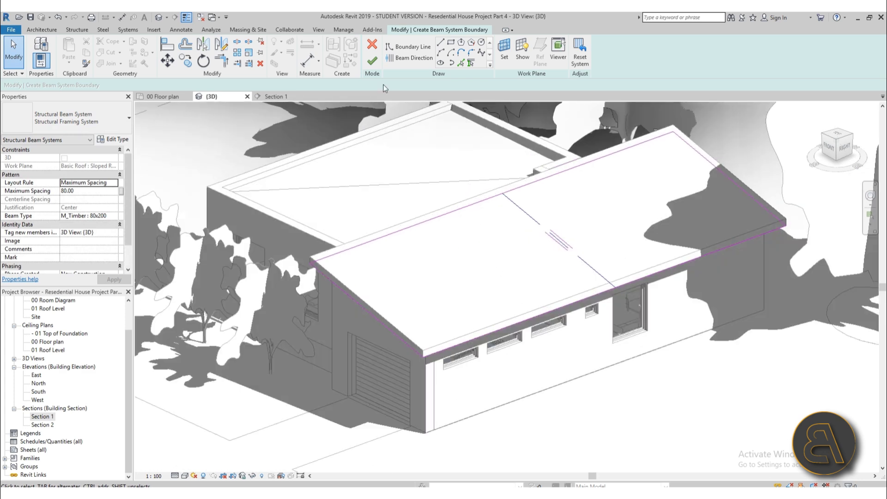
{"action": "left_click", "coordinate": [373, 65]}
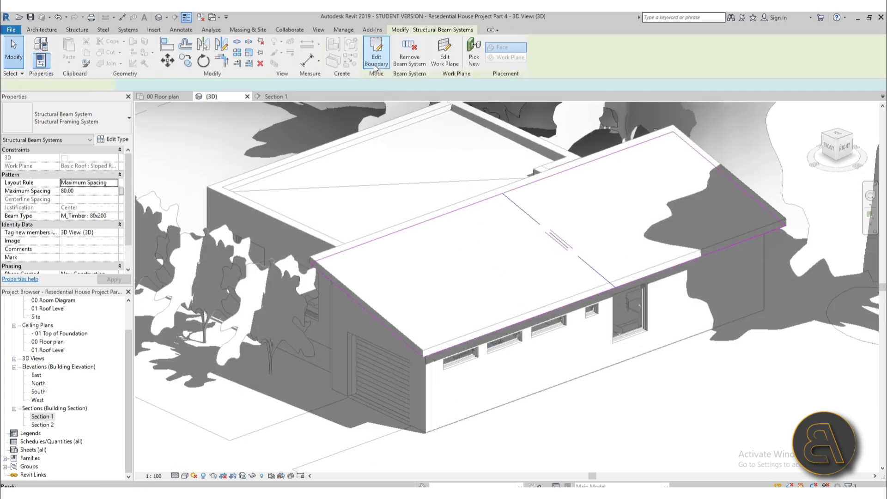
- Examine how the beams sit beneath the sloped roof in the 3D view and in Section 1
{"action": "middle_click_drag", "start_coordinate": [479, 298], "coordinate": [596, 265], "text": "shift"}
{"action": "mouse_move", "coordinate": [623, 232]}
{"action": "middle_mouse_down", "text": "shift"}
{"action": "mouse_move", "coordinate": [660, 242]}
{"action": "mouse_move", "coordinate": [635, 236]}
{"action": "middle_mouse_up", "text": "shift"}
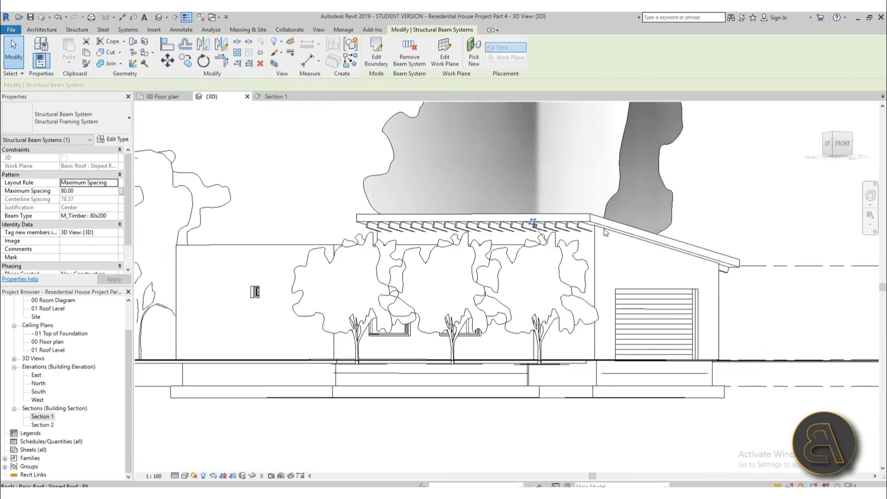
{"action": "scroll", "coordinate": [601, 232], "scroll_direction": "up", "scroll_amount": 5}
{"action": "scroll", "coordinate": [601, 232], "scroll_direction": "up", "scroll_amount": 1}
{"action": "scroll", "coordinate": [554, 277], "scroll_direction": "down", "scroll_amount": 4}
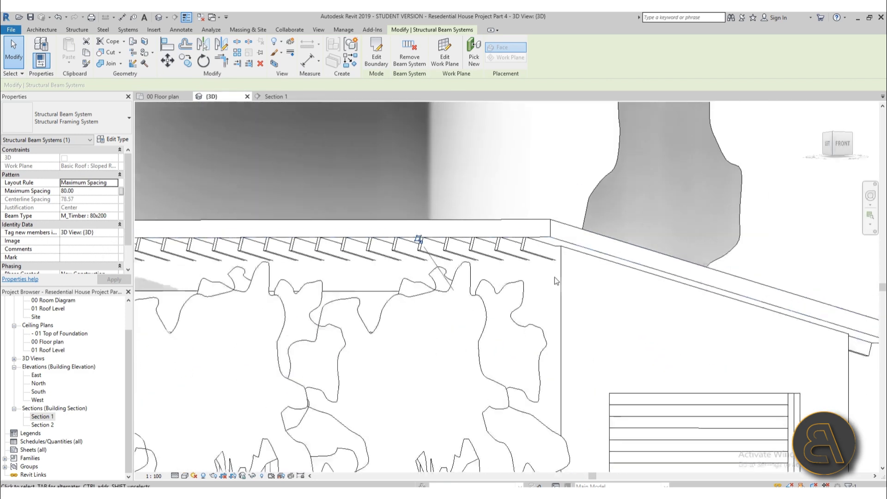
{"action": "double_click", "coordinate": [46, 417]}
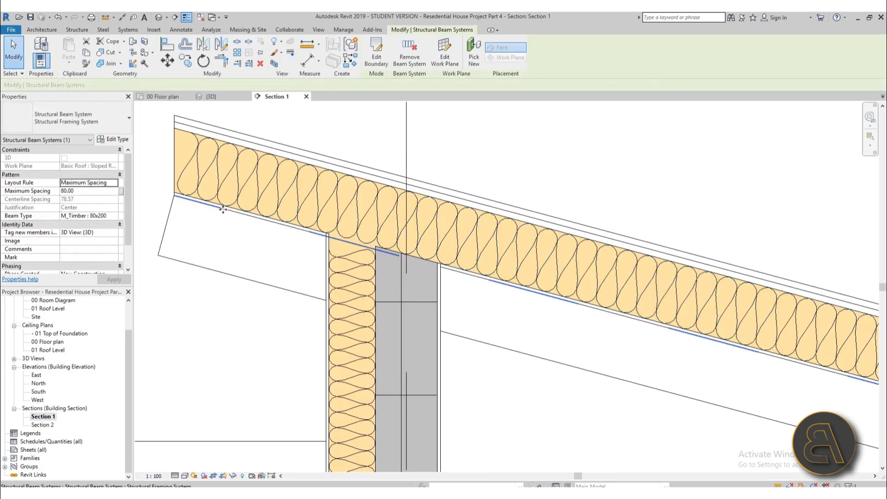
{"action": "left_click", "coordinate": [225, 309]}
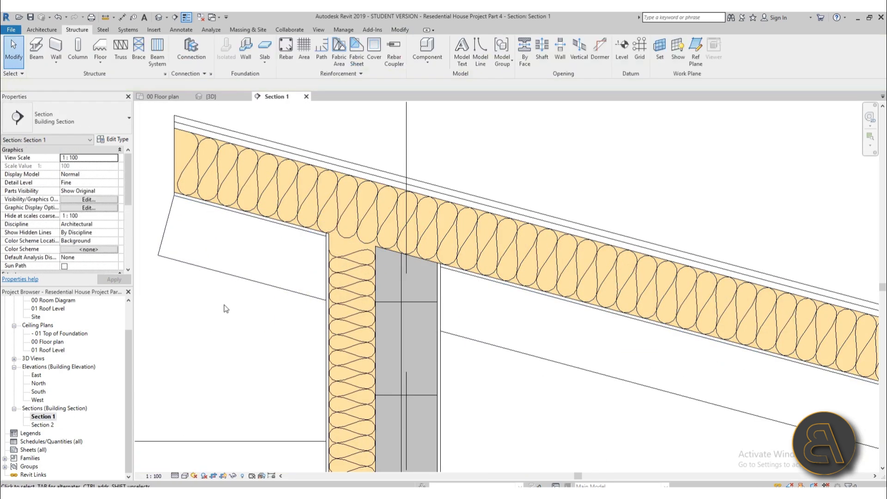
- Select the whole beam system, rather than a single joist, in Section 1 and disassociate it from the sloped roof's work plane
{"action": "left_click", "coordinate": [202, 267]}
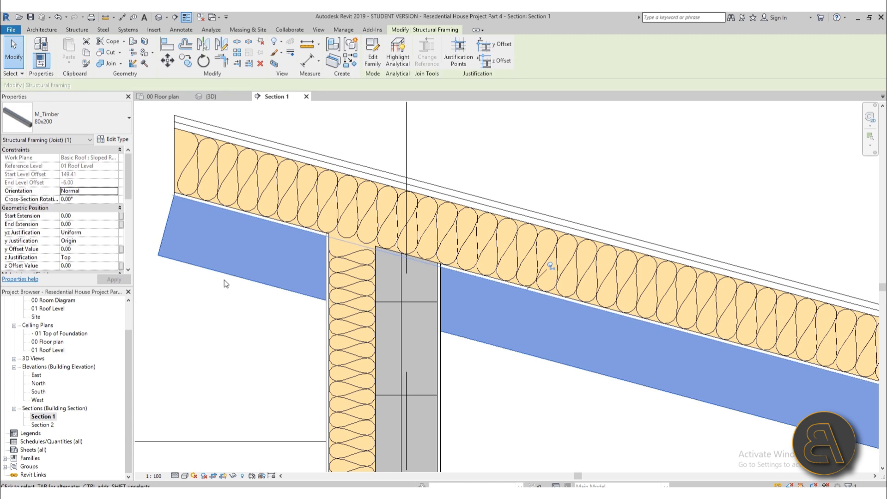
{"action": "left_click", "coordinate": [209, 298]}
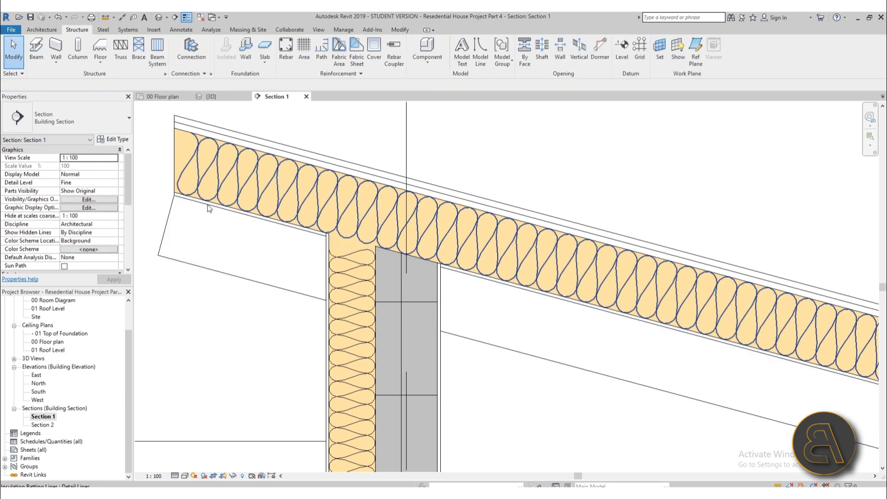
{"action": "left_click", "coordinate": [210, 210]}
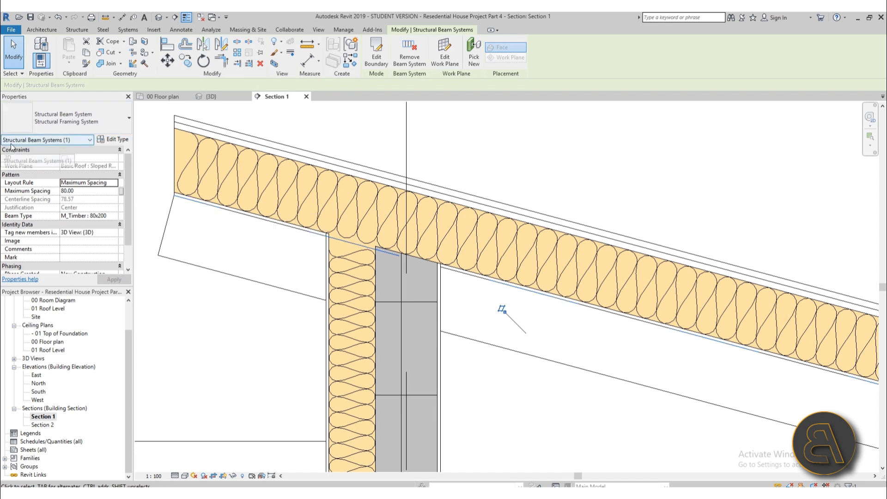
{"action": "left_click", "coordinate": [243, 280]}
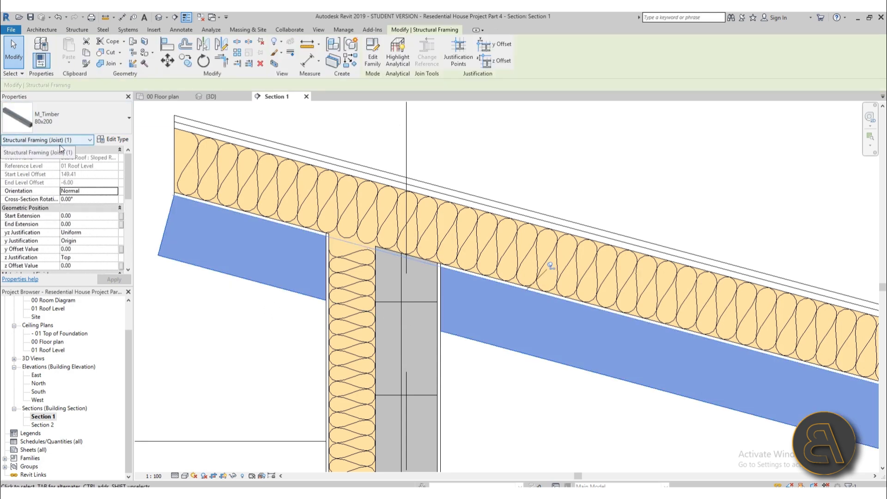
{"action": "left_click", "coordinate": [271, 370]}
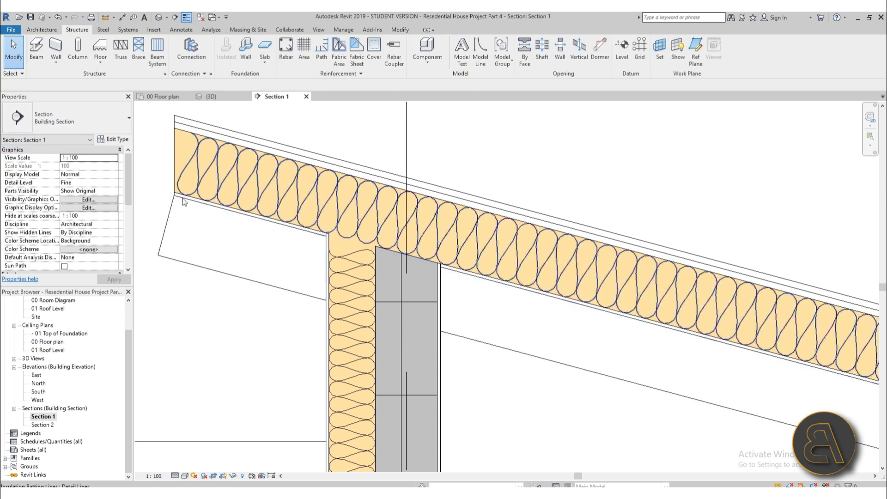
{"action": "left_click", "coordinate": [188, 206]}
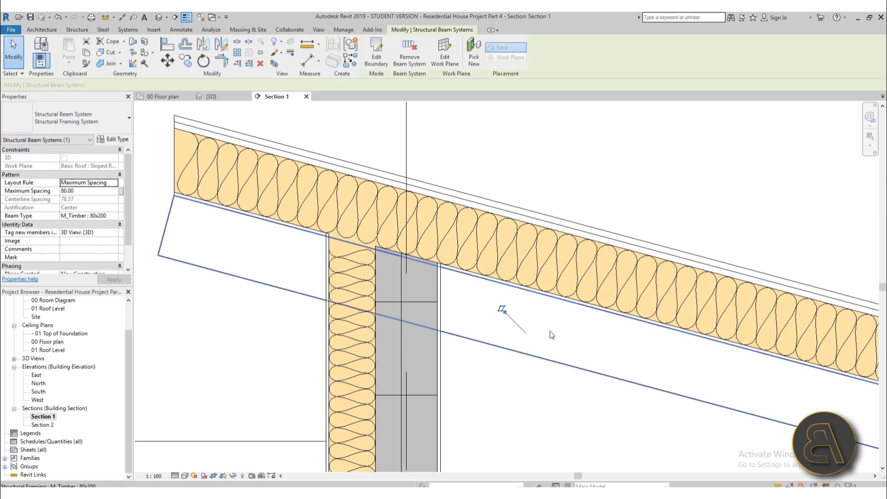
{"action": "left_click", "coordinate": [502, 309]}
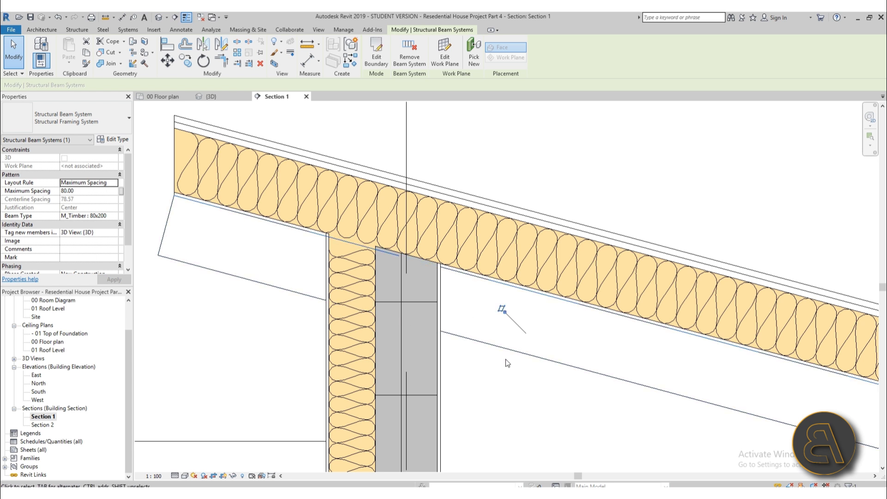
- Move the beam system up perpendicular to the slope, from the beam's lower high-side corner to the underside corner of the roof insulation
{"action": "left_click", "coordinate": [167, 64]}
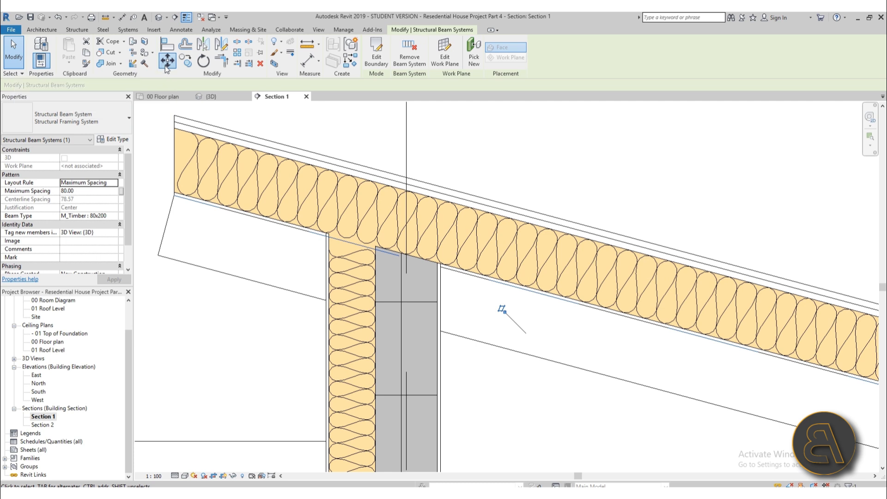
{"action": "left_click", "coordinate": [158, 257]}
{"action": "scroll", "coordinate": [176, 204], "scroll_direction": "up", "scroll_amount": 3}
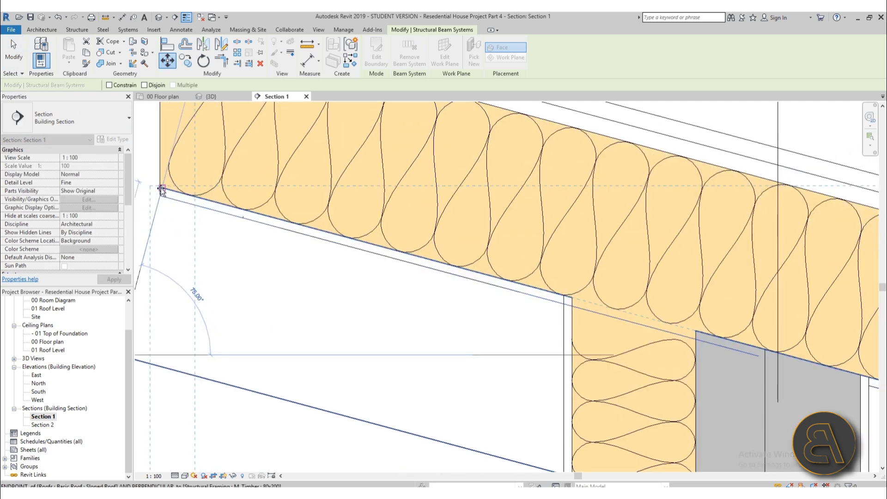
{"action": "left_click", "coordinate": [162, 189]}
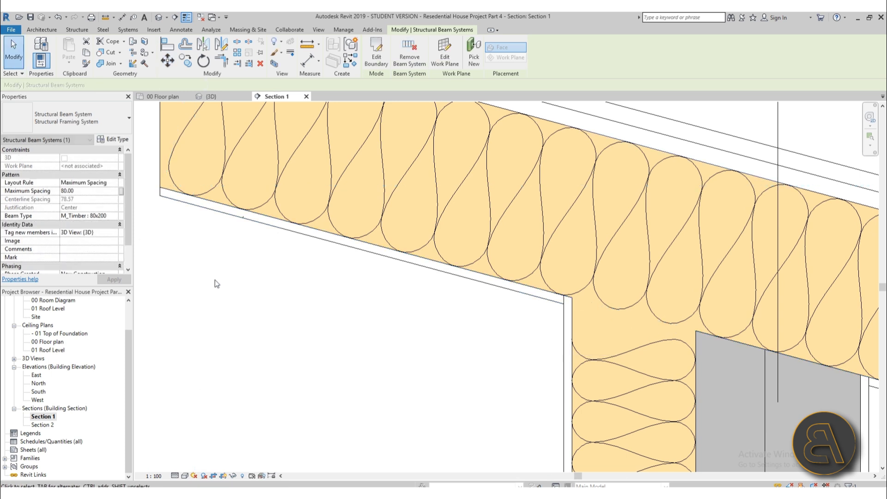
- Examine the beam ends at the low roof edge in Section 1 and along the eave in the 3D view
{"action": "scroll", "coordinate": [217, 284], "scroll_direction": "down", "scroll_amount": 6}
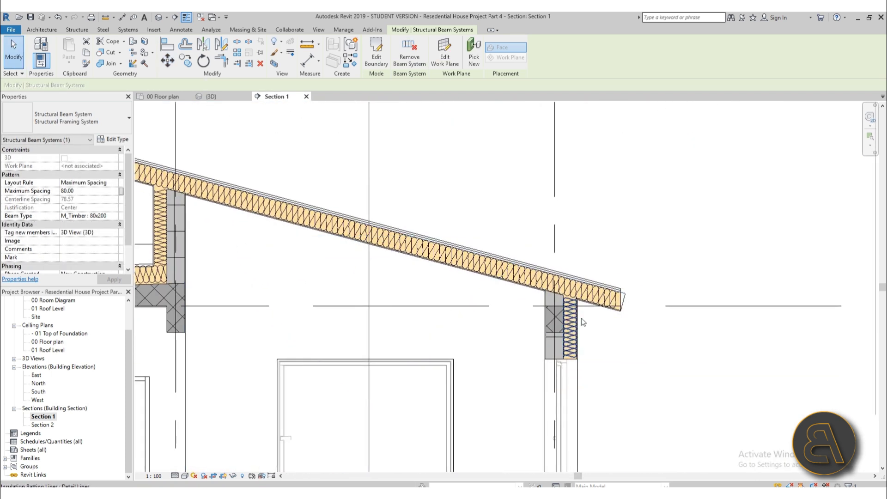
{"action": "scroll", "coordinate": [583, 322], "scroll_direction": "up", "scroll_amount": 5}
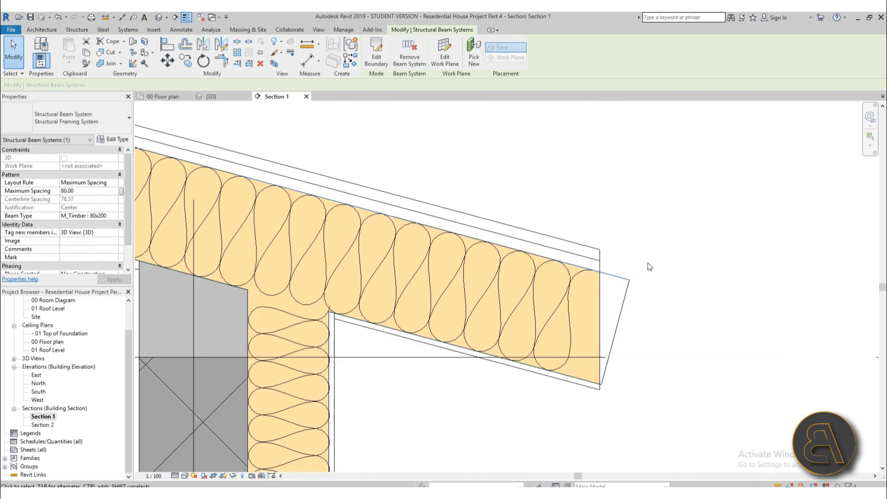
{"action": "left_click", "coordinate": [650, 267]}
{"action": "left_click", "coordinate": [628, 283]}
{"action": "left_click", "coordinate": [160, 17]}
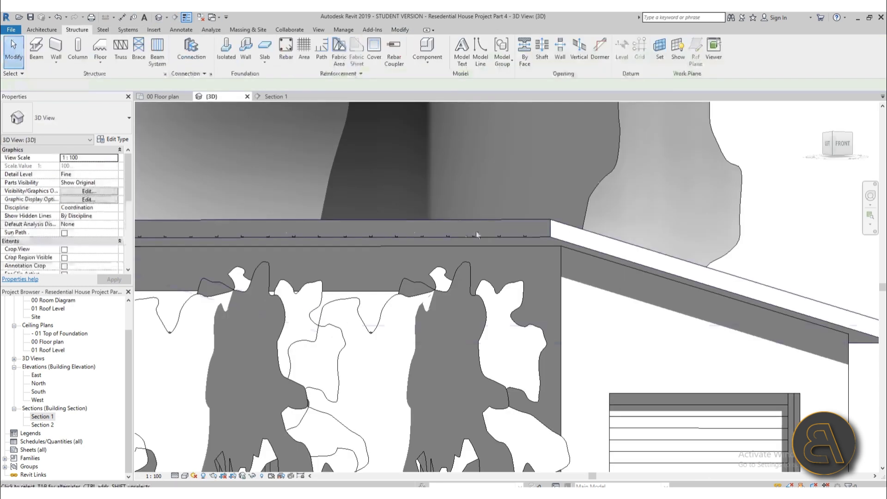
{"action": "scroll", "coordinate": [462, 277], "scroll_direction": "down", "scroll_amount": 2}
{"action": "middle_click_drag", "start_coordinate": [462, 278], "coordinate": [460, 351], "text": "shift"}
{"action": "scroll", "coordinate": [459, 351], "scroll_direction": "up", "scroll_amount": 4}
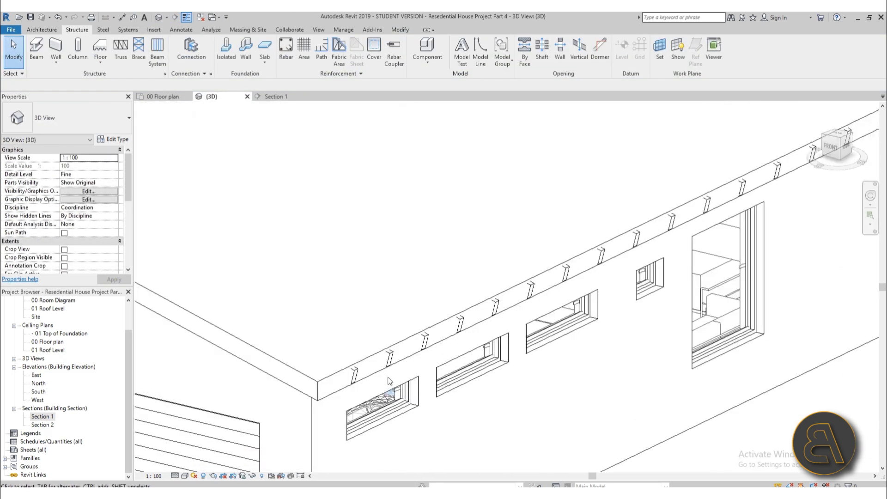
{"action": "scroll", "coordinate": [376, 382], "scroll_direction": "up", "scroll_amount": 2}
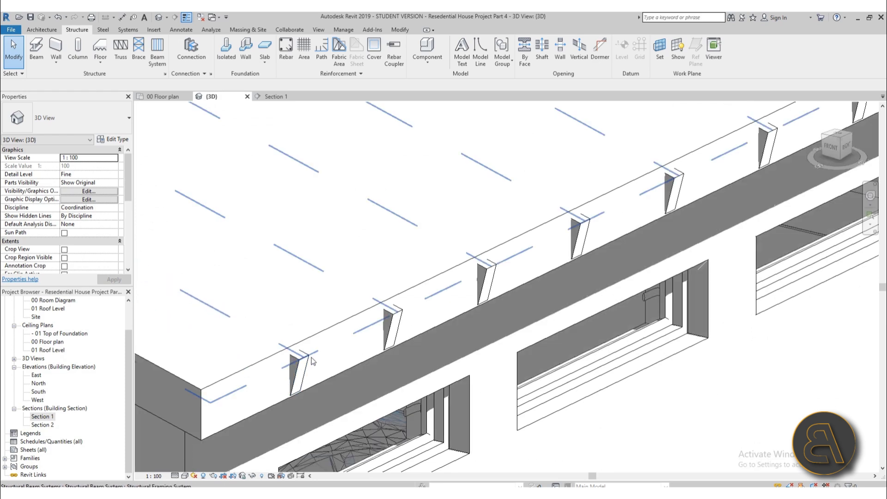
{"action": "left_click", "coordinate": [312, 360]}
{"action": "scroll", "coordinate": [583, 253], "scroll_direction": "down", "scroll_amount": 3}
{"action": "middle_click_drag", "start_coordinate": [583, 253], "coordinate": [573, 370], "text": "shift"}
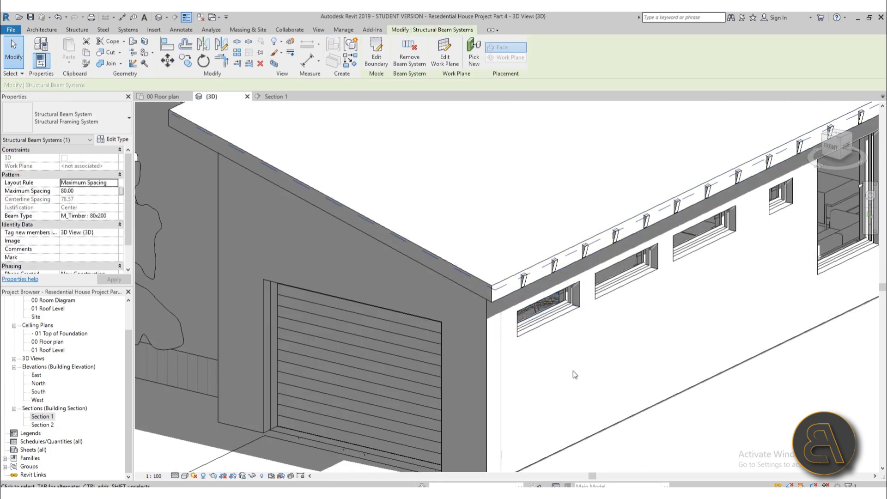
{"action": "key", "text": "Escape"}
{"action": "scroll", "coordinate": [525, 270], "scroll_direction": "up", "scroll_amount": 4}
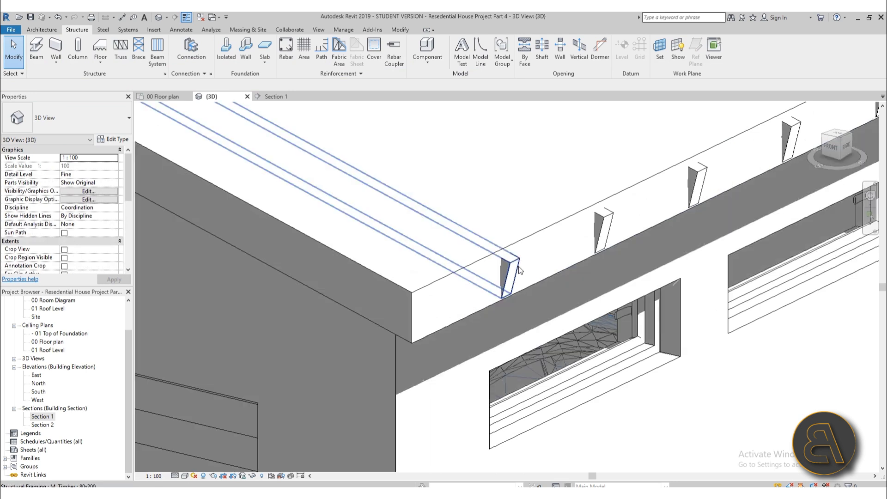
{"action": "left_click", "coordinate": [516, 273]}
{"action": "key", "text": "Escape"}
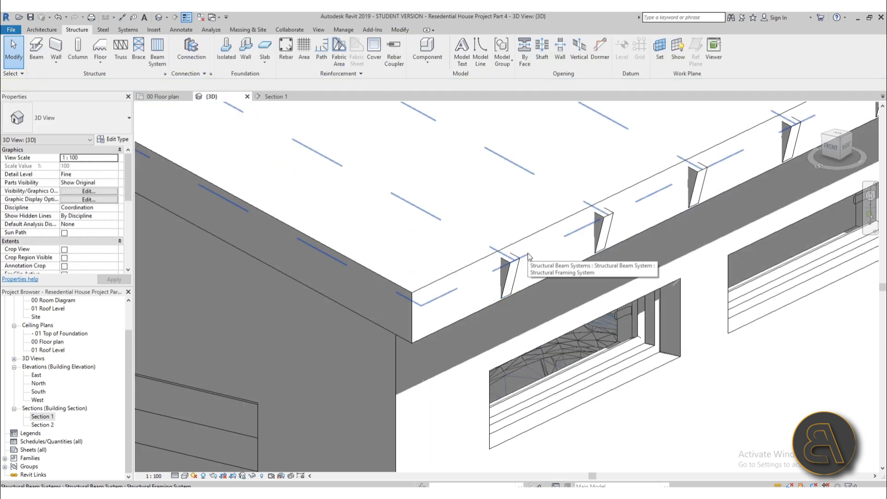
- Edit the beam system's boundary, aligning its low-side line with the low edge of the sloped roof, and finish the sketch
{"action": "left_click", "coordinate": [527, 254]}
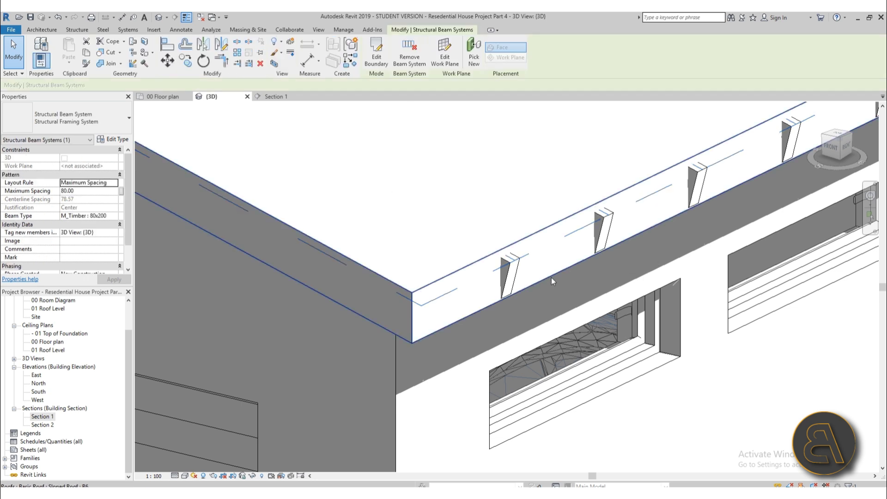
{"action": "left_click", "coordinate": [374, 56]}
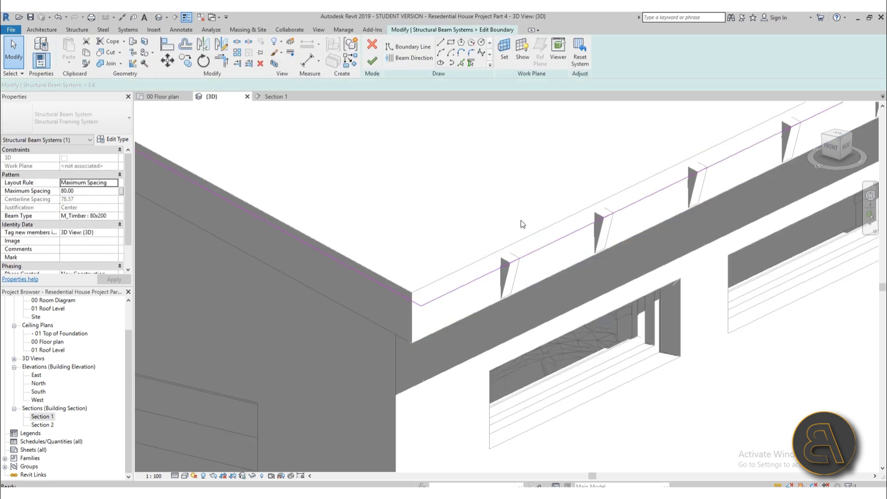
{"action": "scroll", "coordinate": [520, 220], "scroll_direction": "down", "scroll_amount": 1}
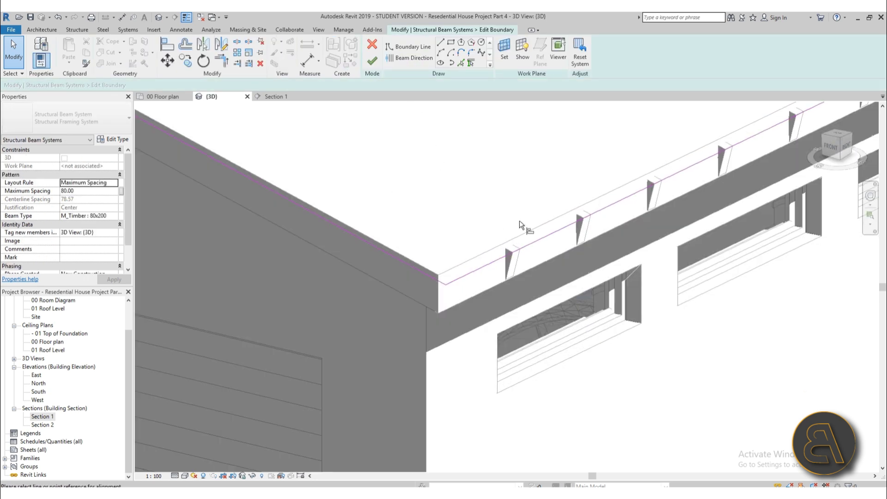
{"action": "key", "text": "a"}
{"action": "key", "text": "l"}
{"action": "key", "text": "Tab"}
{"action": "key", "text": "Tab"}
{"action": "key", "text": "Tab"}
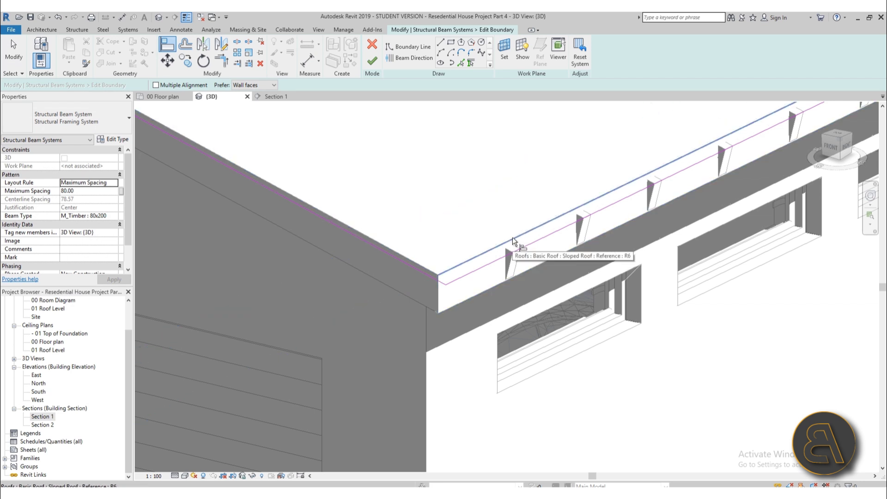
{"action": "scroll", "coordinate": [426, 254], "scroll_direction": "up", "scroll_amount": 8}
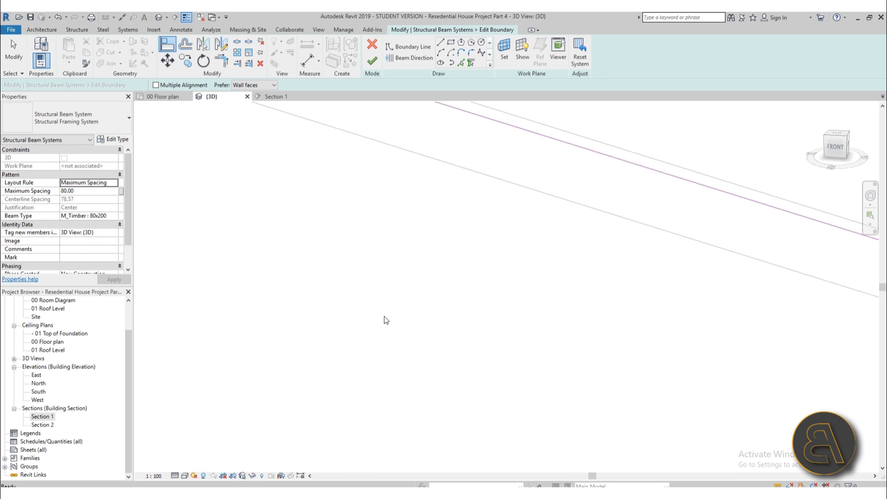
{"action": "middle_click_drag", "start_coordinate": [571, 279], "coordinate": [200, 313]}
{"action": "scroll", "coordinate": [665, 257], "scroll_direction": "up", "scroll_amount": 2}
{"action": "middle_click_drag", "start_coordinate": [674, 260], "coordinate": [307, 206]}
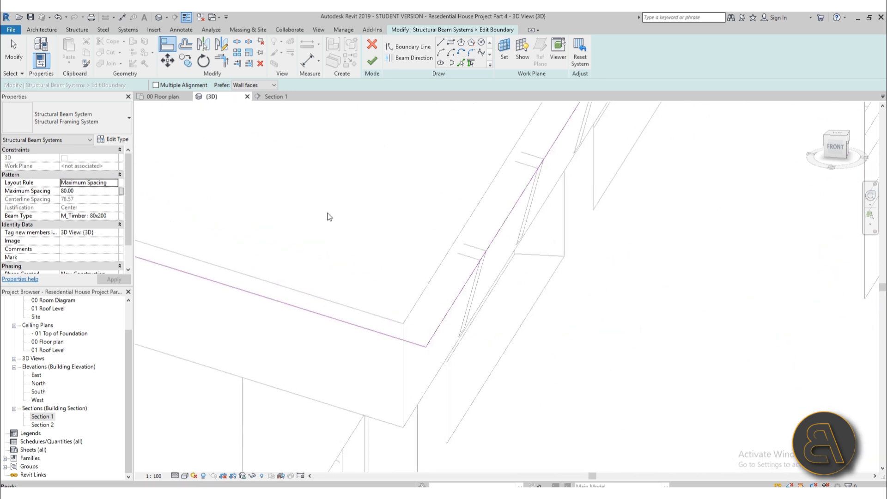
{"action": "left_click", "coordinate": [425, 290]}
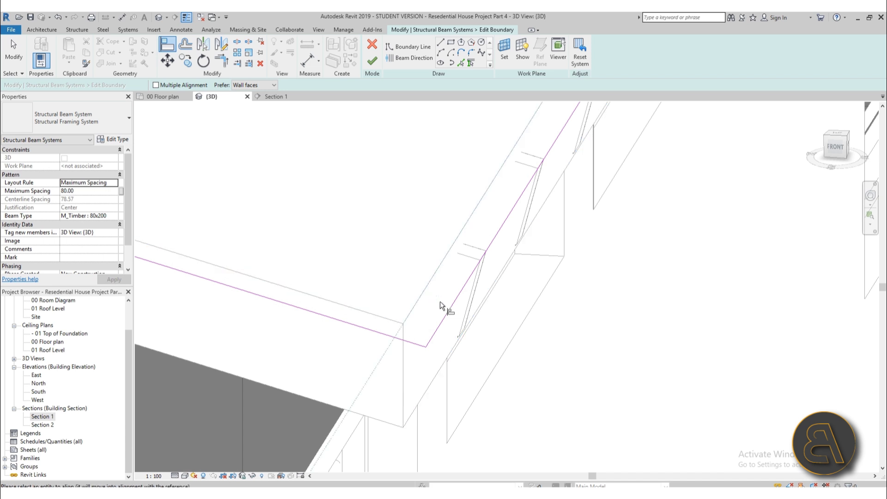
{"action": "left_click", "coordinate": [452, 311]}
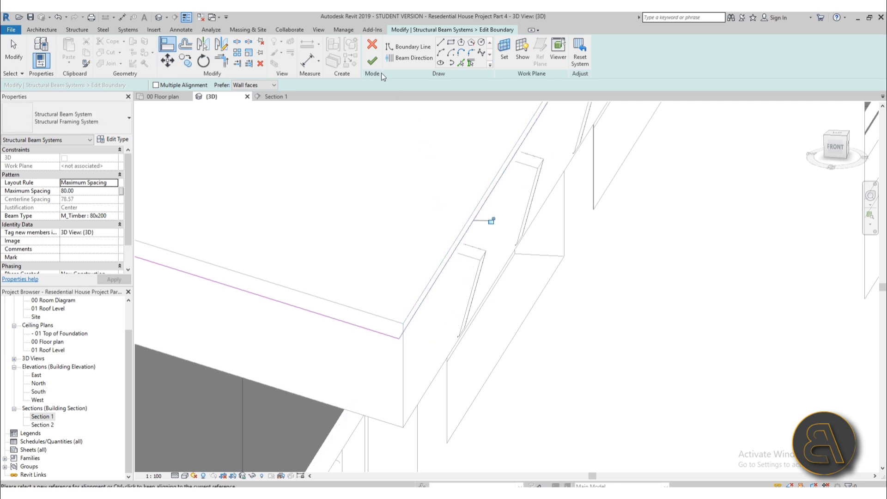
{"action": "left_click", "coordinate": [372, 61]}
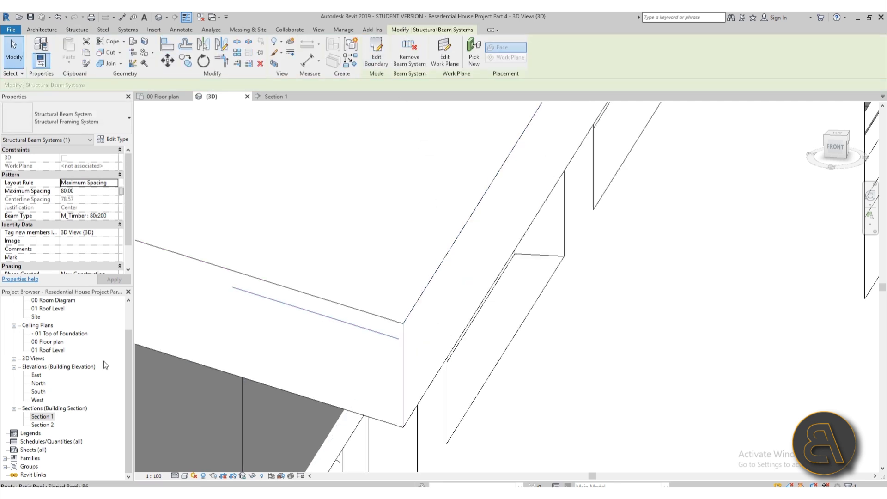
- Check the beam layout inside the sloped roof from the front, back and left sides in the 3D view
{"action": "scroll", "coordinate": [381, 314], "scroll_direction": "down", "scroll_amount": 5}
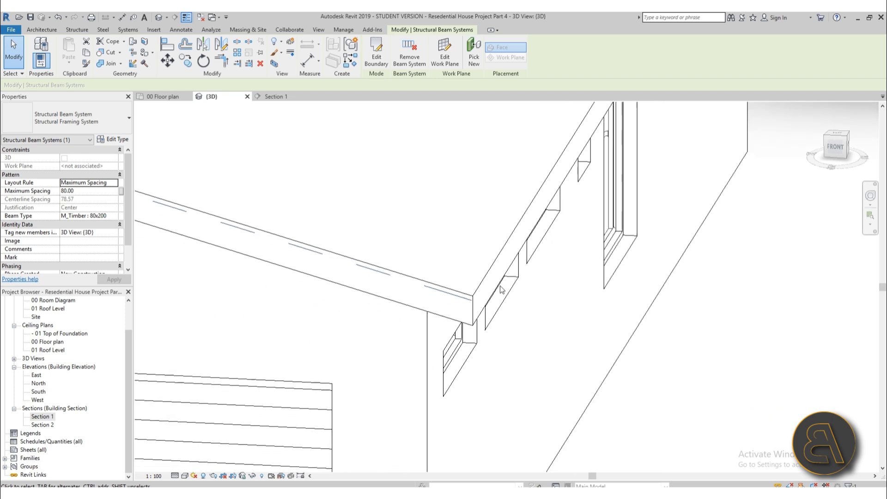
{"action": "left_click", "coordinate": [380, 312]}
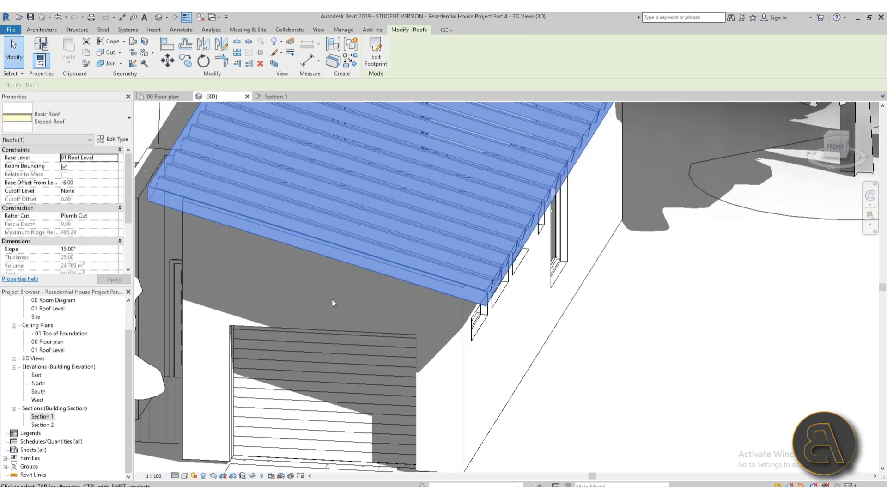
{"action": "middle_click_drag", "start_coordinate": [332, 298], "coordinate": [659, 346], "text": "shift"}
{"action": "scroll", "coordinate": [323, 272], "scroll_direction": "up", "scroll_amount": 3}
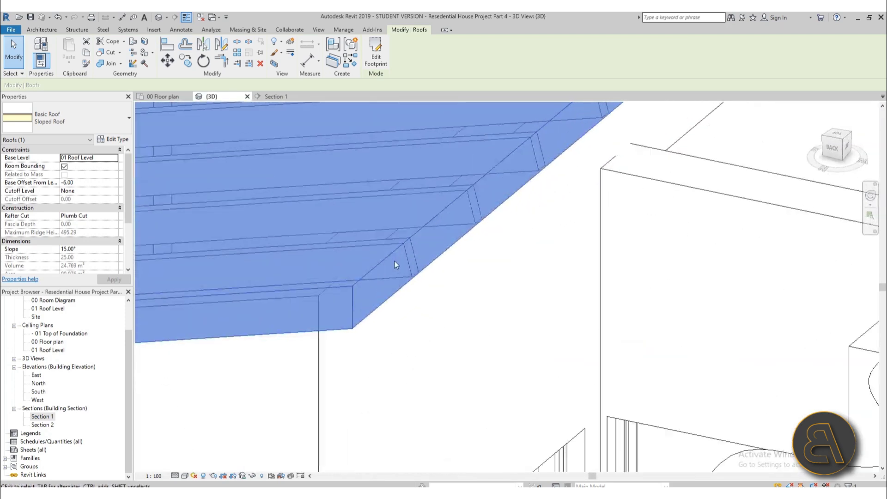
{"action": "scroll", "coordinate": [416, 267], "scroll_direction": "down", "scroll_amount": 5}
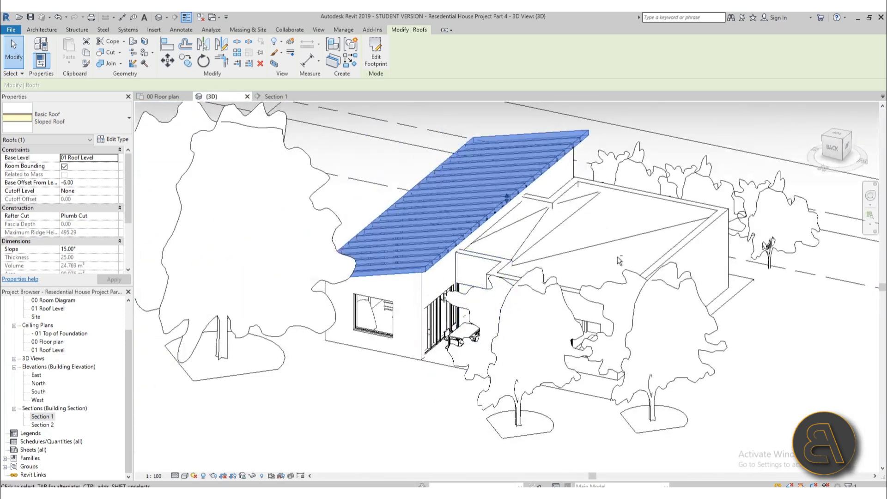
{"action": "middle_click_drag", "start_coordinate": [618, 259], "coordinate": [407, 279], "text": "shift"}
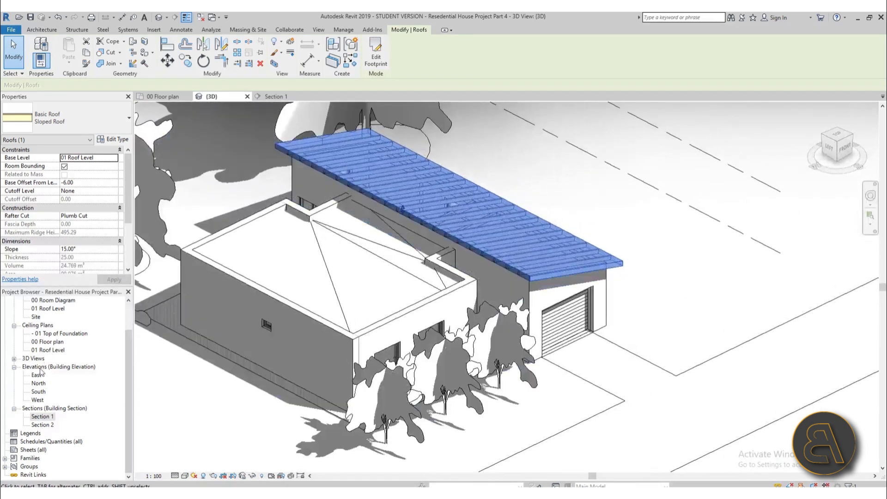
- Check both roof ends in Section 1 and the cross-section of the beams within the roof insulation in Section 2
{"action": "double_click", "coordinate": [44, 416]}
{"action": "scroll", "coordinate": [618, 278], "scroll_direction": "down", "scroll_amount": 3}
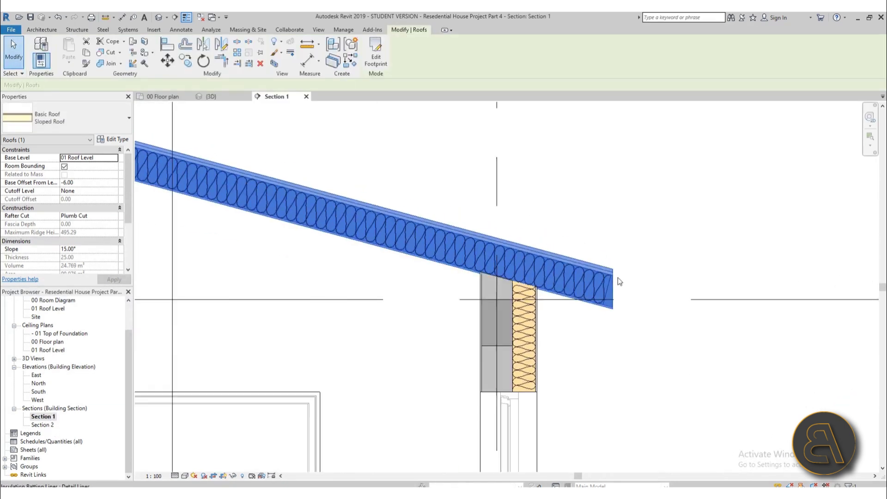
{"action": "left_click", "coordinate": [610, 229]}
{"action": "scroll", "coordinate": [202, 151], "scroll_direction": "up", "scroll_amount": 3}
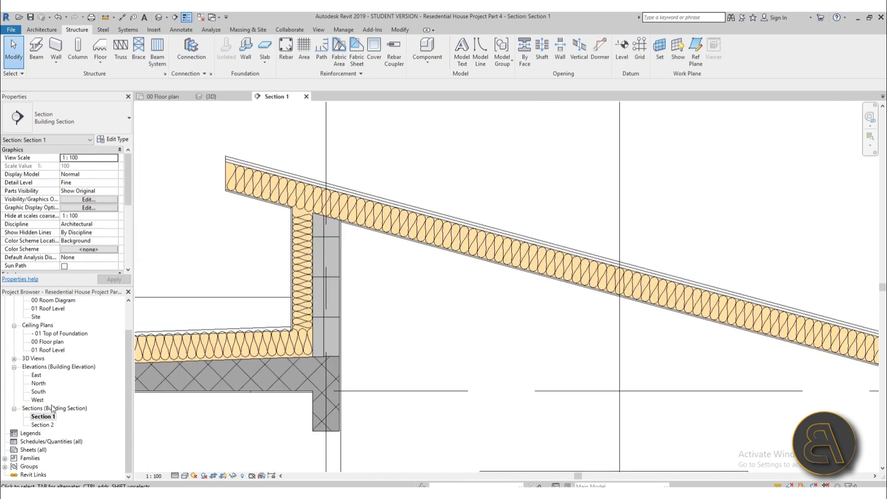
{"action": "double_click", "coordinate": [42, 425]}
{"action": "scroll", "coordinate": [328, 278], "scroll_direction": "up", "scroll_amount": 5}
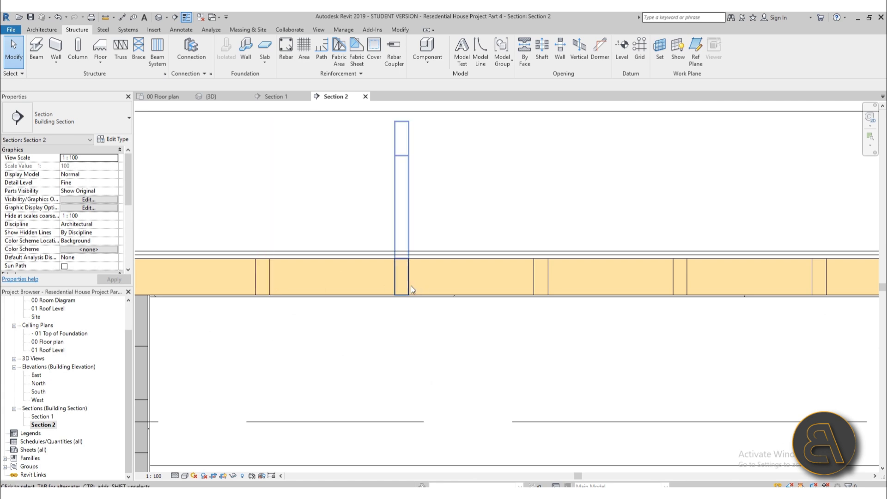
- Examine how the timber beams are distributed along the whole roof length in Section 2, including above the garage-end wall
{"action": "scroll", "coordinate": [426, 203], "scroll_direction": "down", "scroll_amount": 5}
{"action": "scroll", "coordinate": [554, 214], "scroll_direction": "up", "scroll_amount": 6}
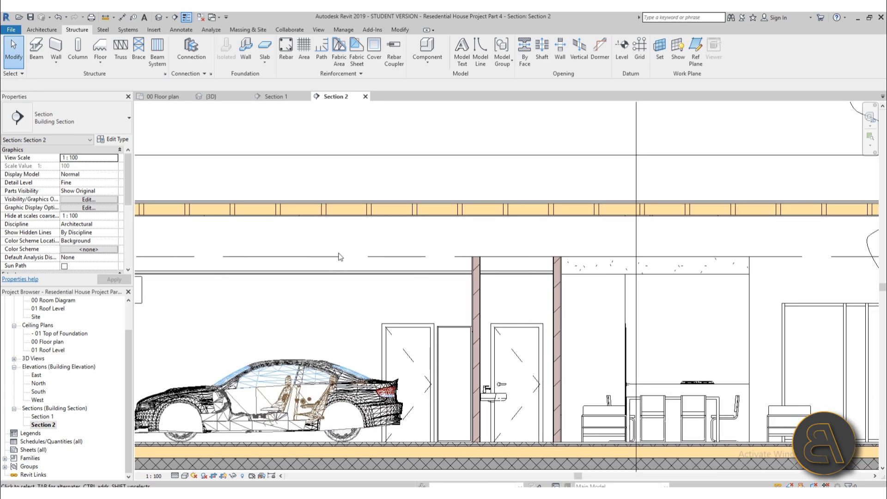
{"action": "scroll", "coordinate": [426, 226], "scroll_direction": "down", "scroll_amount": 5}
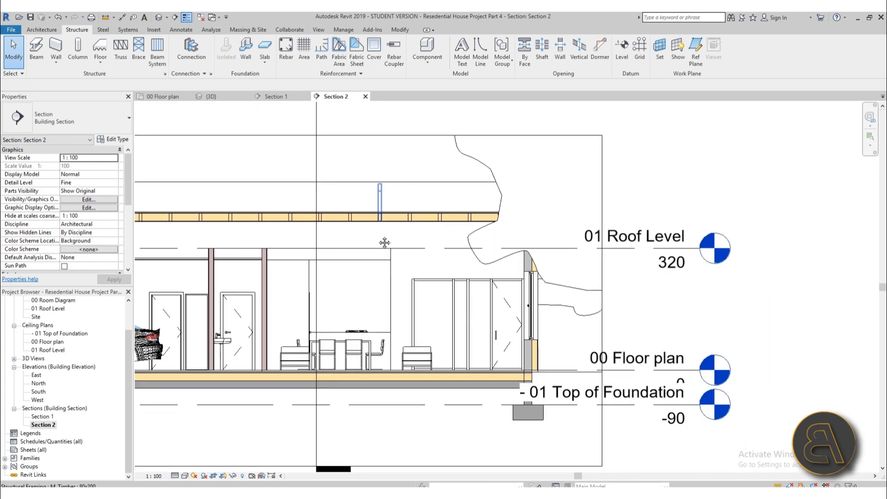
{"action": "scroll", "coordinate": [287, 303], "scroll_direction": "down", "scroll_amount": 3}
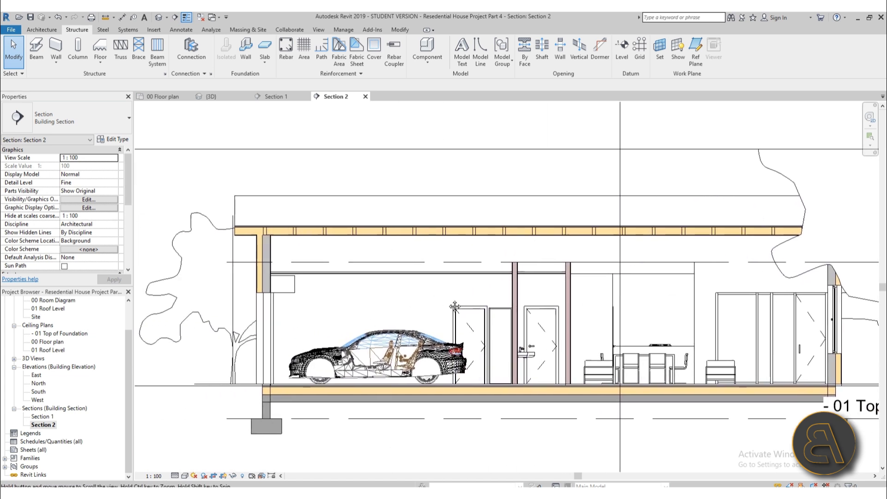
{"action": "scroll", "coordinate": [303, 218], "scroll_direction": "up", "scroll_amount": 6}
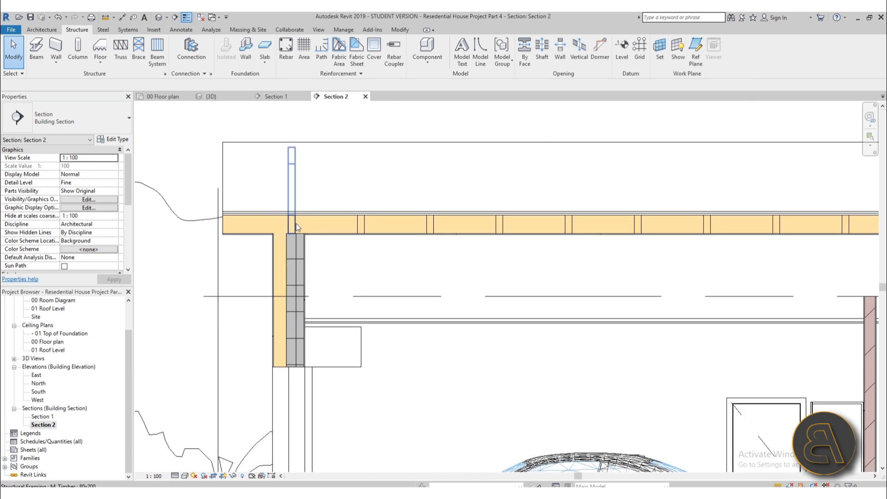
{"action": "scroll", "coordinate": [512, 267], "scroll_direction": "down", "scroll_amount": 6}
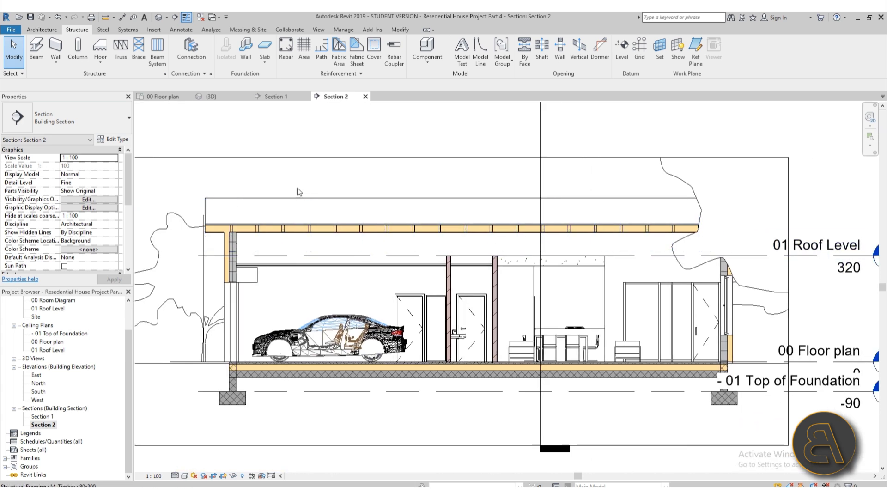
- Place a roof fascia along the upper edge of the sloped roof's garage end in the 3D view
{"action": "left_click", "coordinate": [159, 17]}
{"action": "middle_click_drag", "start_coordinate": [400, 270], "coordinate": [400, 227], "text": "shift"}
{"action": "scroll", "coordinate": [419, 253], "scroll_direction": "up", "scroll_amount": 8}
{"action": "scroll", "coordinate": [426, 237], "scroll_direction": "down", "scroll_amount": 6}
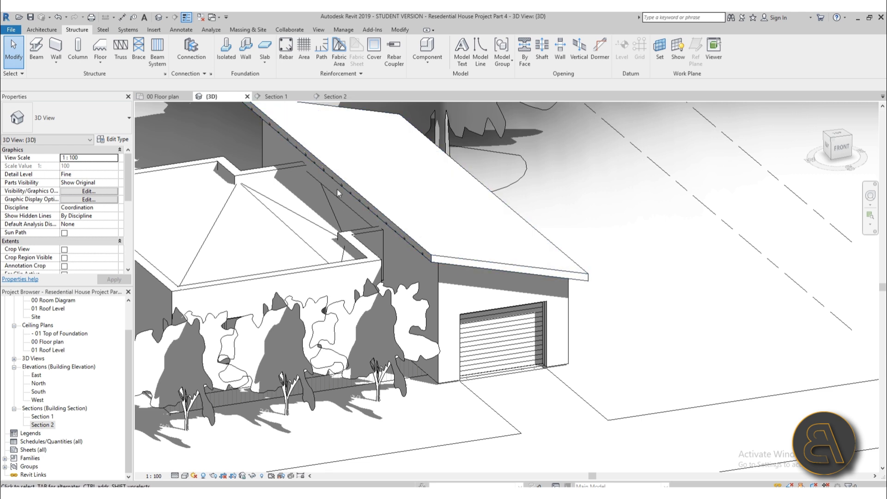
{"action": "left_click", "coordinate": [42, 30]}
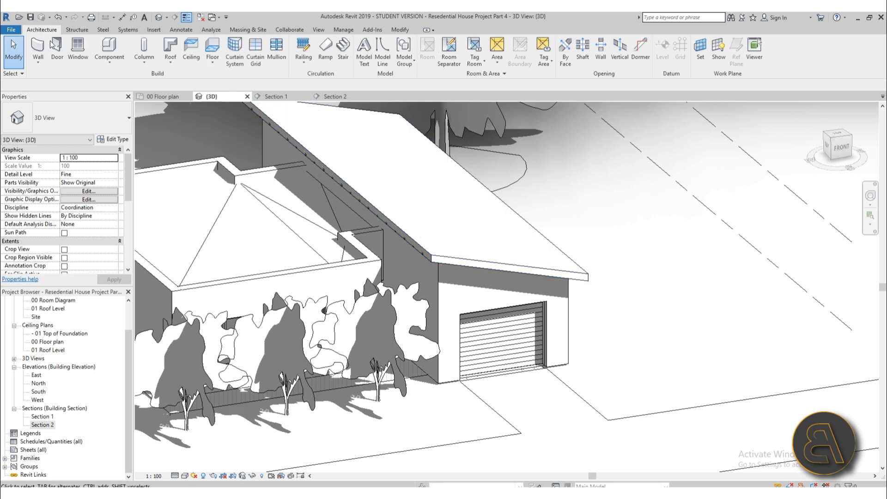
{"action": "left_click", "coordinate": [174, 66]}
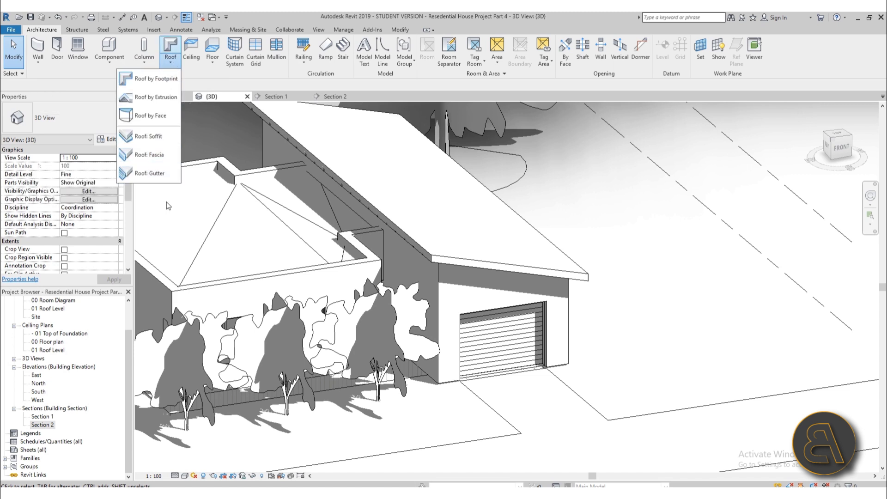
{"action": "left_click", "coordinate": [162, 161]}
{"action": "scroll", "coordinate": [365, 212], "scroll_direction": "down", "scroll_amount": 2}
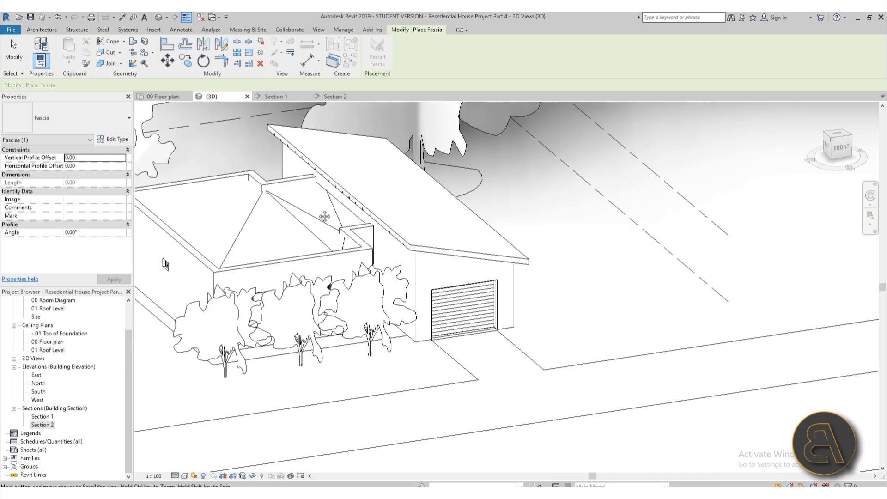
{"action": "scroll", "coordinate": [363, 217], "scroll_direction": "up", "scroll_amount": 5}
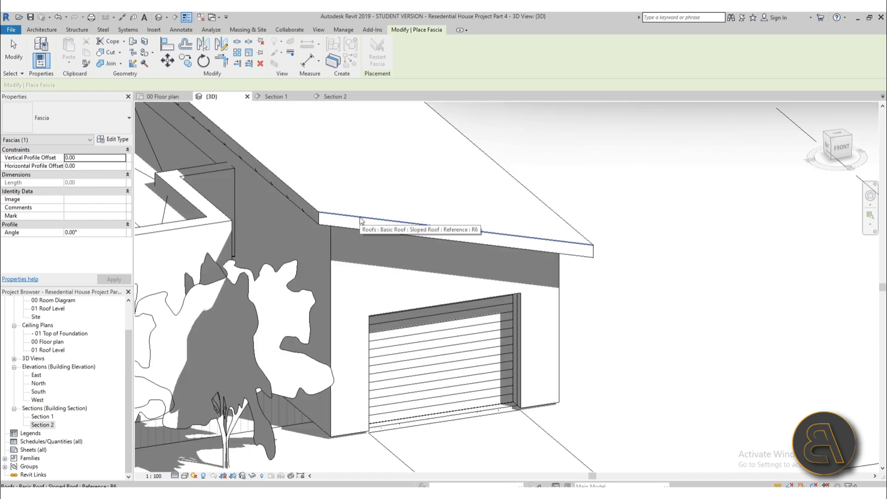
{"action": "left_click", "coordinate": [362, 221]}
{"action": "middle_click_drag", "start_coordinate": [523, 292], "coordinate": [578, 283], "text": "shift"}
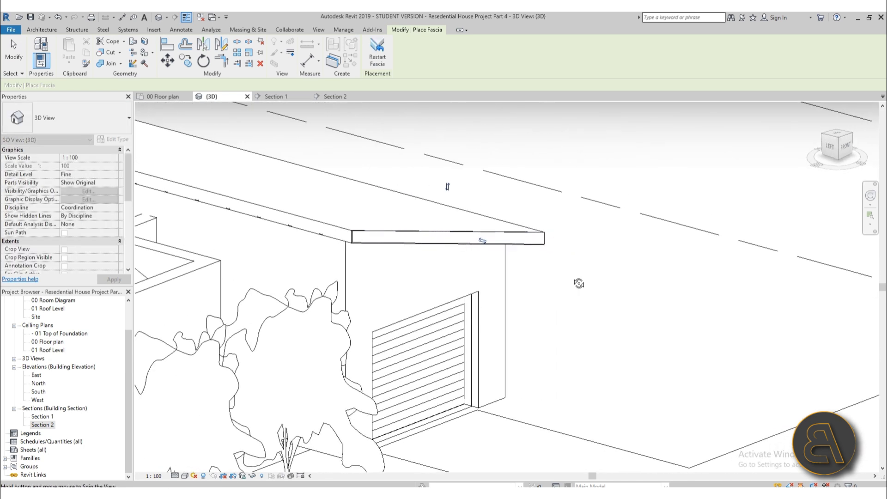
{"action": "scroll", "coordinate": [358, 236], "scroll_direction": "up", "scroll_amount": 6}
{"action": "scroll", "coordinate": [296, 263], "scroll_direction": "up", "scroll_amount": 2}
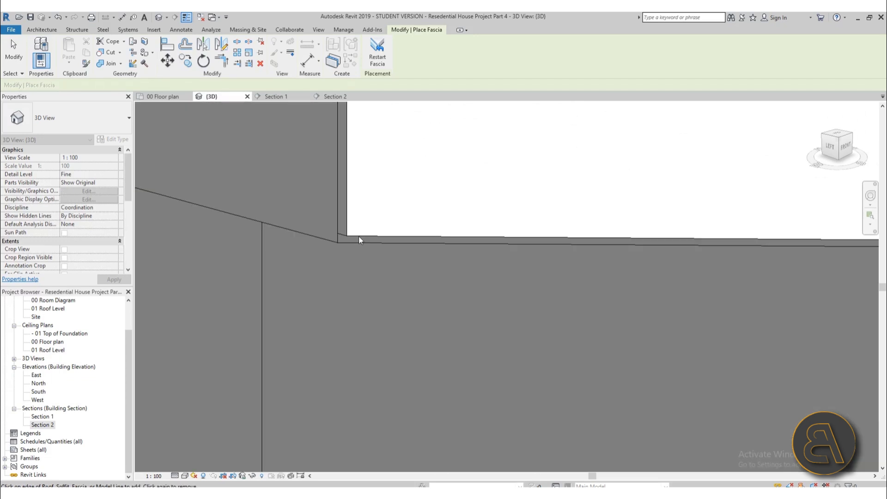
{"action": "key", "text": "Escape"}
{"action": "key", "text": "Escape"}
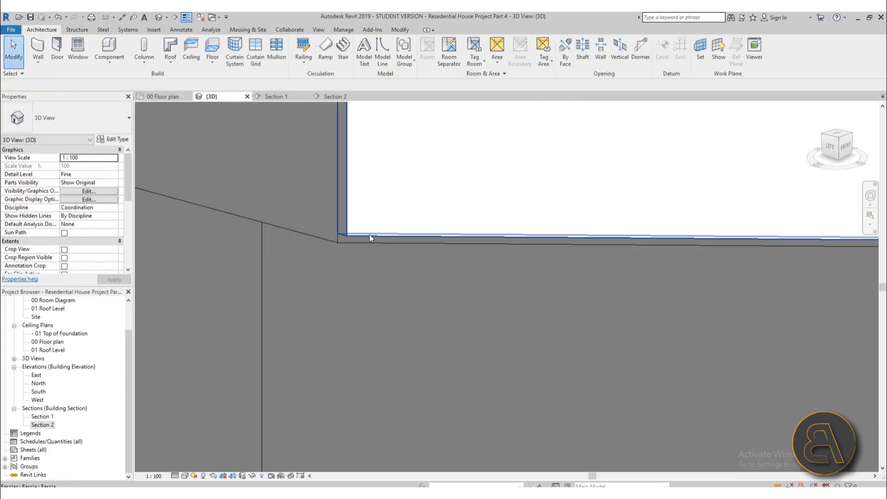
- Check the profile sizes available in the new fascia's type properties, leaving the dialog without changes
{"action": "left_click", "coordinate": [370, 235]}
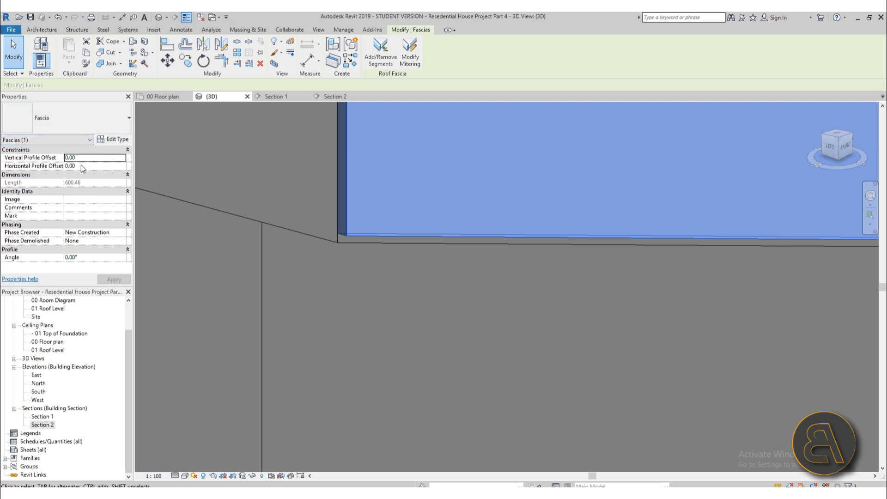
{"action": "left_click", "coordinate": [115, 142]}
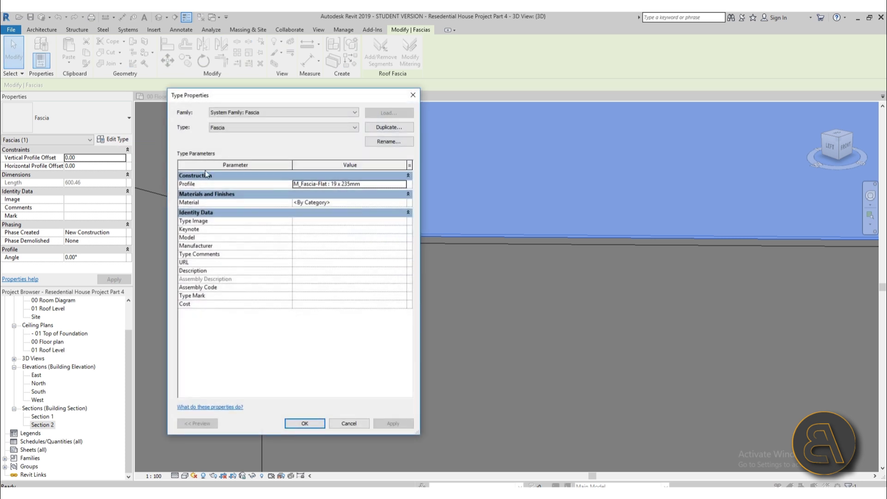
{"action": "left_click", "coordinate": [399, 186]}
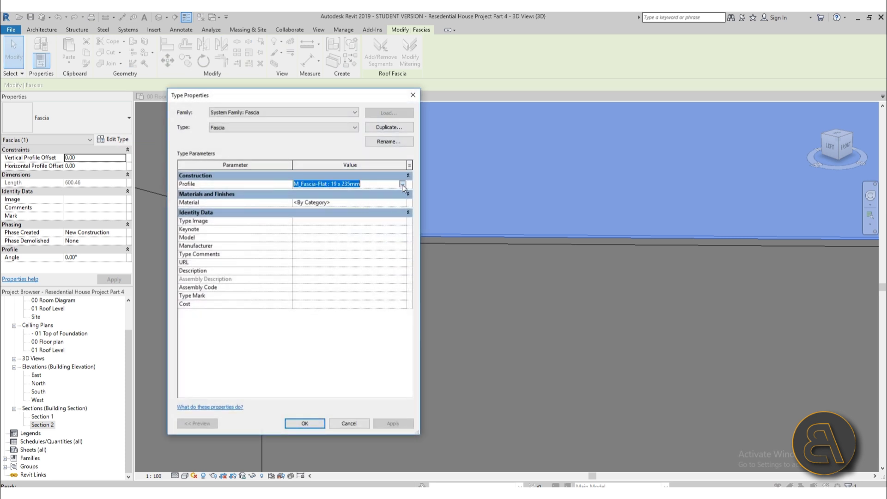
{"action": "left_click", "coordinate": [402, 184]}
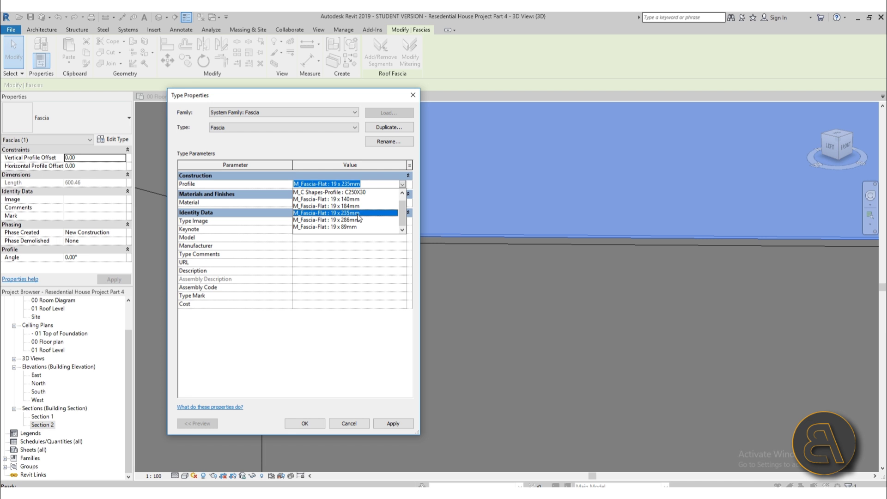
{"action": "left_click", "coordinate": [315, 388]}
{"action": "left_click", "coordinate": [344, 422]}
{"action": "scroll", "coordinate": [327, 310], "scroll_direction": "down", "scroll_amount": 3}
{"action": "left_click", "coordinate": [318, 303]}
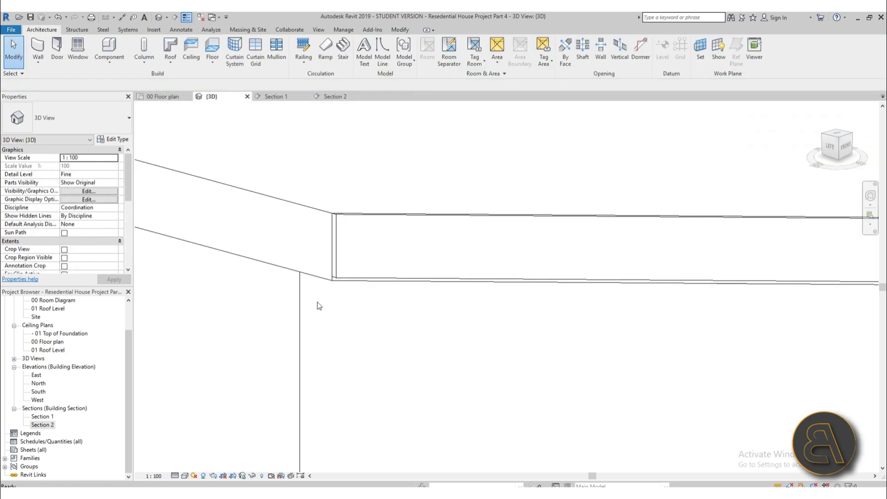
- Check the sloped roof's thickness in its properties
{"action": "left_click", "coordinate": [308, 273]}
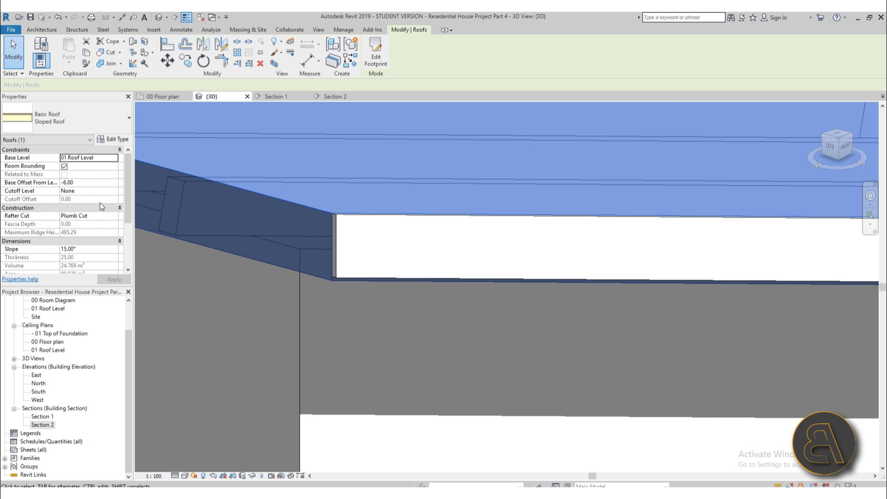
{"action": "scroll", "coordinate": [100, 203], "scroll_direction": "down", "scroll_amount": 1}
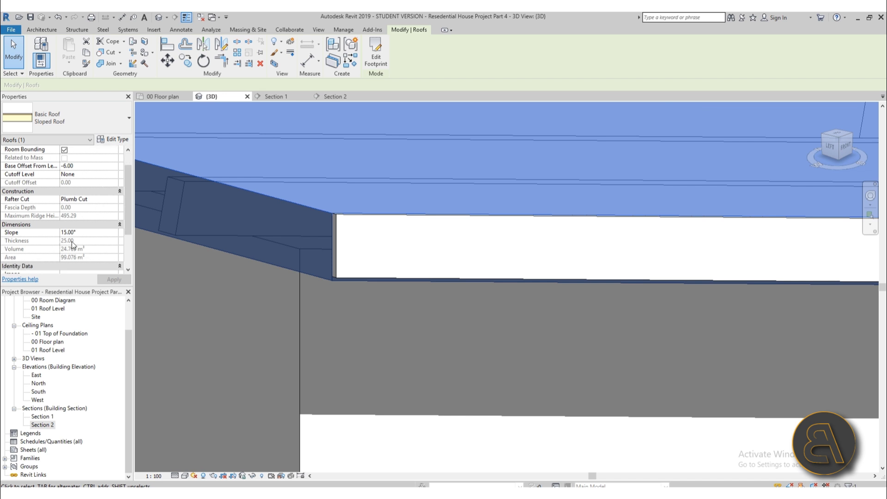
{"action": "key", "text": "Escape"}
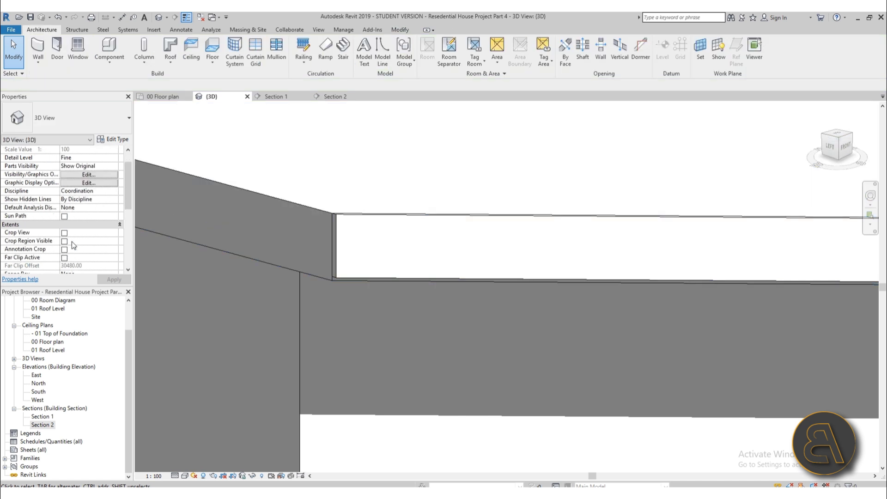
- Choose the M_Fascia-Flat : 19 x 235mm profile in the fascia's type properties
{"action": "left_click", "coordinate": [337, 276]}
{"action": "left_click", "coordinate": [116, 140]}
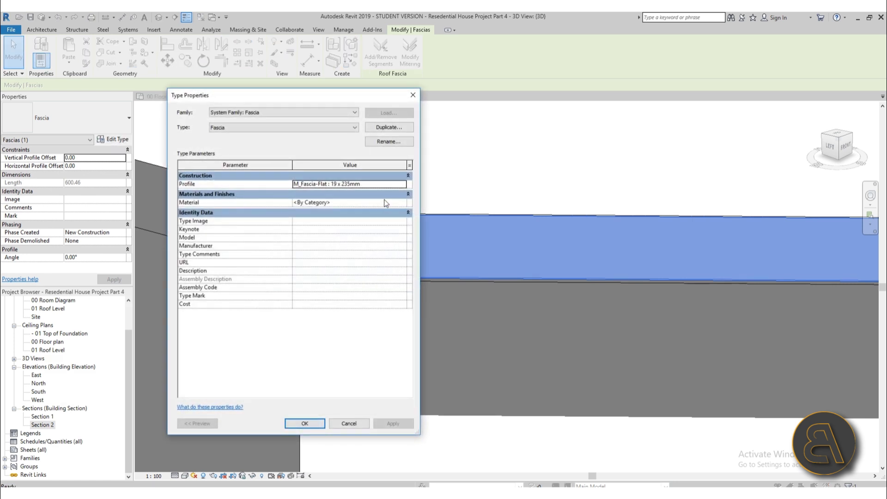
{"action": "left_click", "coordinate": [403, 185]}
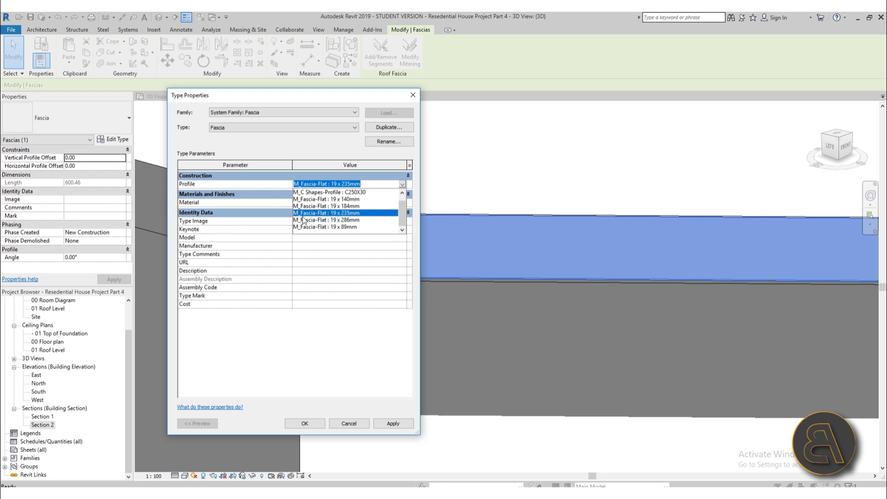
{"action": "left_click", "coordinate": [325, 215]}
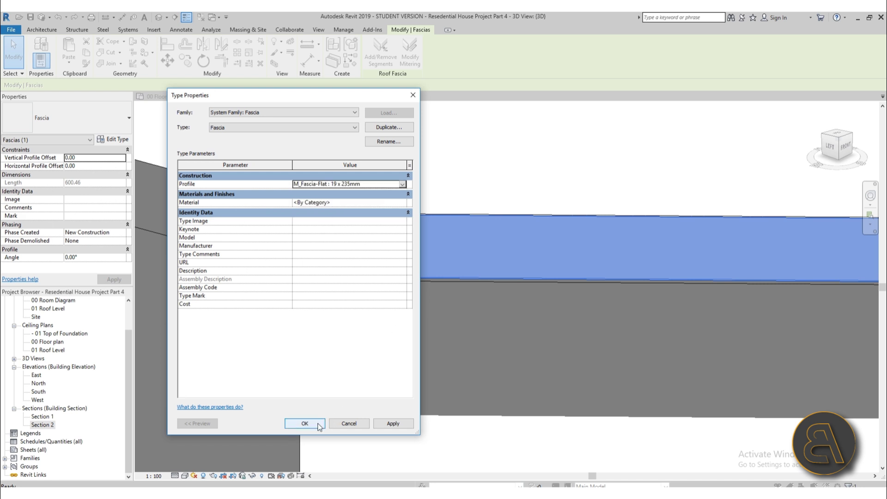
{"action": "left_click", "coordinate": [305, 423]}
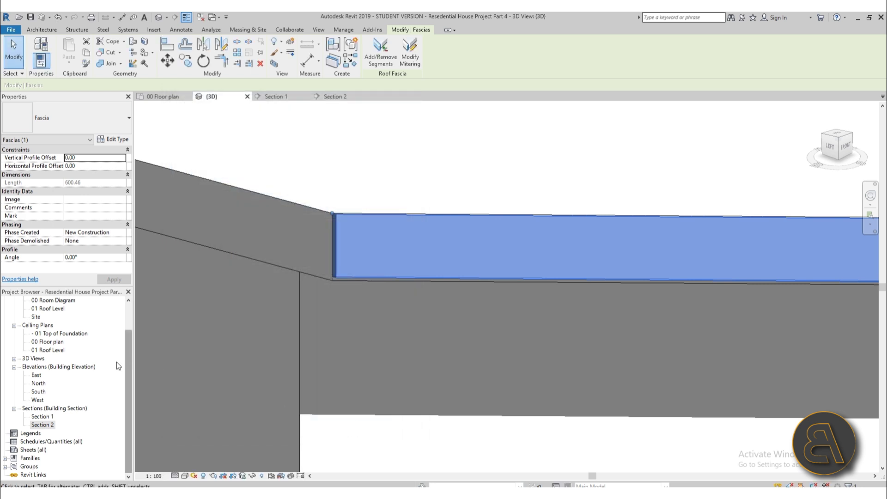
- Find the 19 x 235mm type of the M_Fascia-Flat profile family and set its height to 25
{"action": "left_click", "coordinate": [5, 458]}
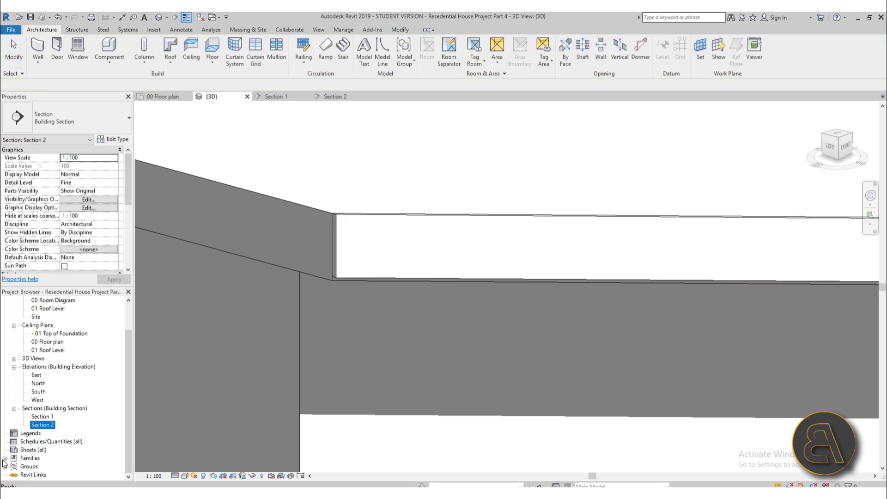
{"action": "scroll", "coordinate": [82, 391], "scroll_direction": "down", "scroll_amount": 6}
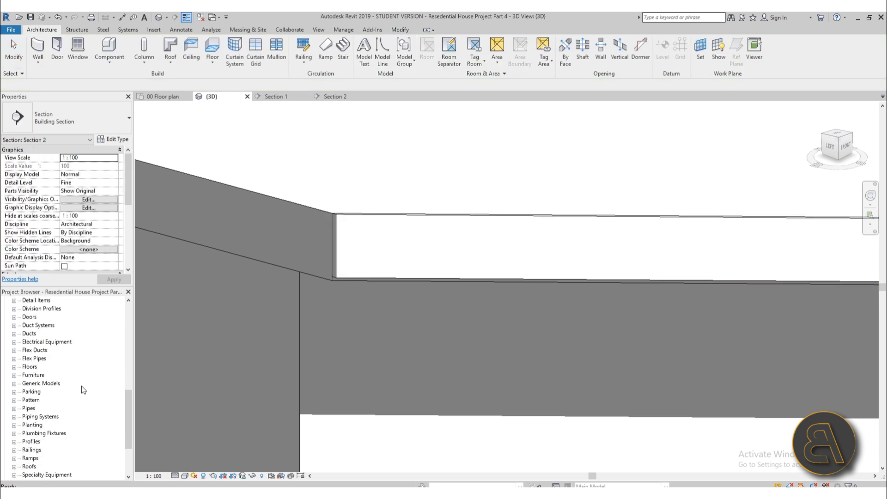
{"action": "left_click", "coordinate": [14, 376]}
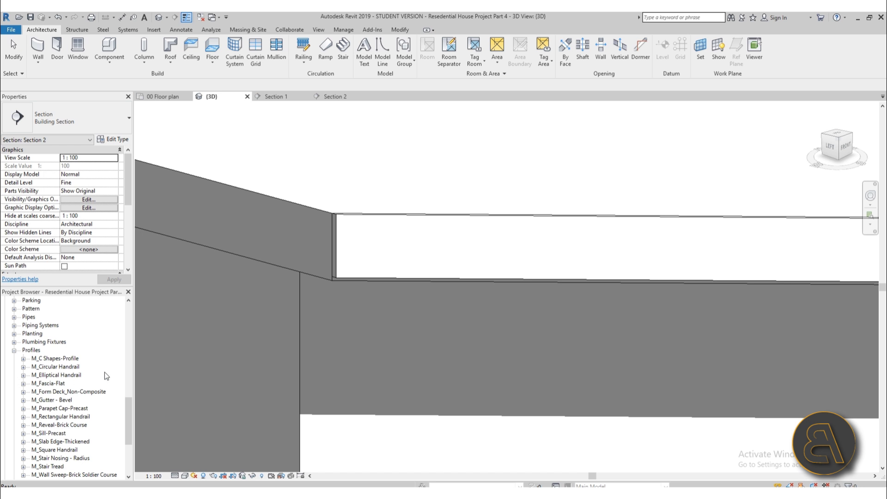
{"action": "left_click", "coordinate": [56, 384]}
{"action": "left_click", "coordinate": [23, 384]}
{"action": "scroll", "coordinate": [110, 354], "scroll_direction": "down", "scroll_amount": 1}
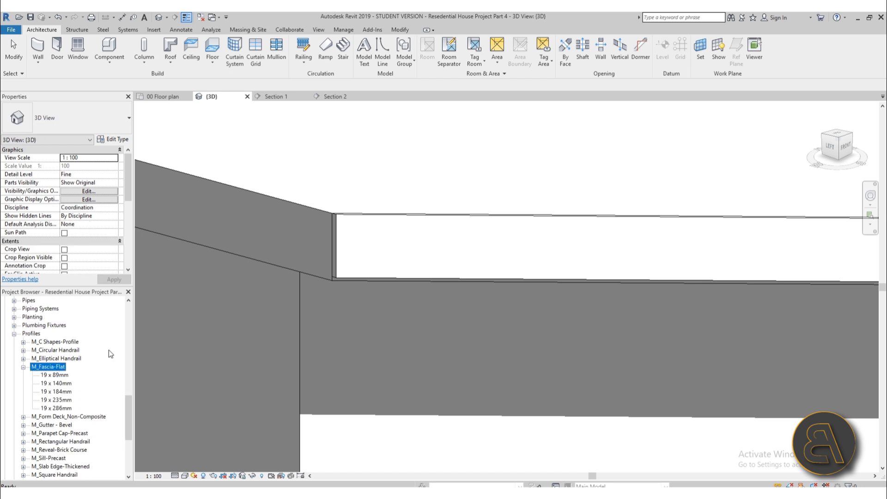
{"action": "left_click", "coordinate": [63, 400]}
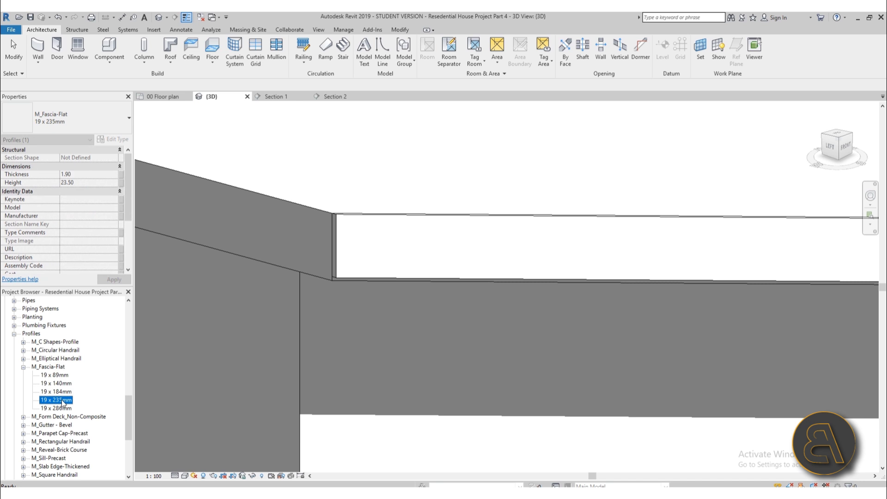
{"action": "double_click", "coordinate": [62, 400]}
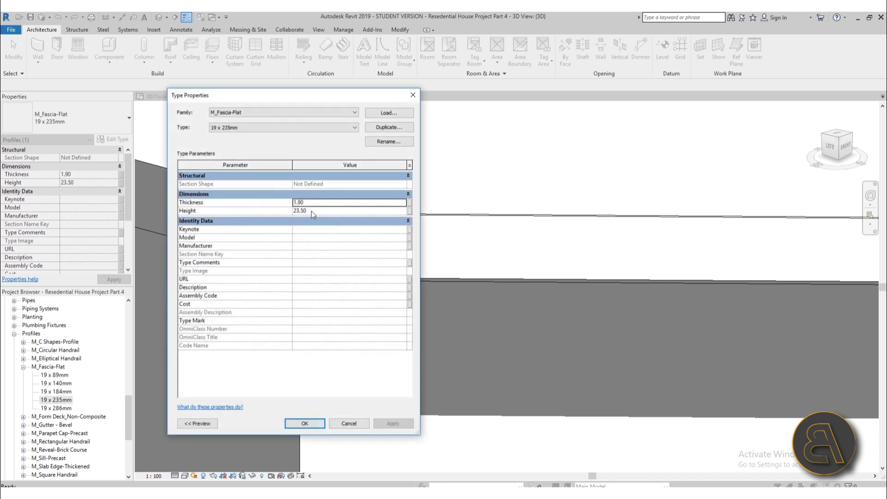
{"action": "left_click", "coordinate": [321, 211]}
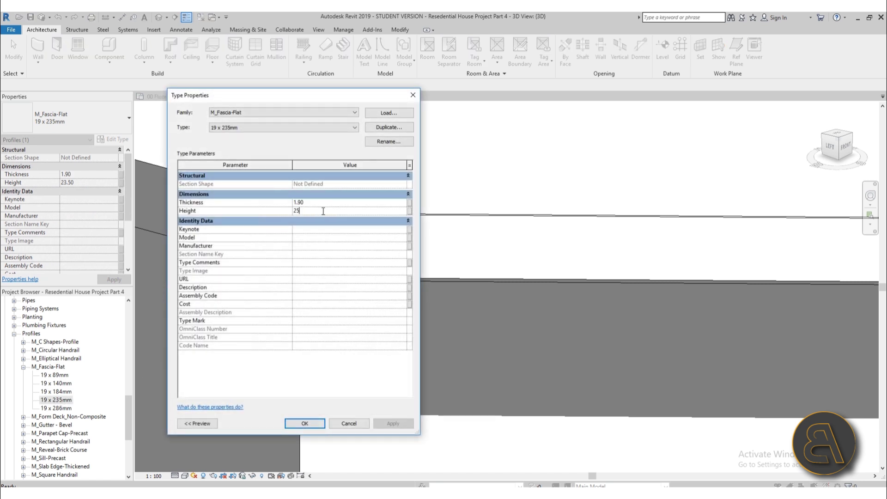
{"action": "left_click", "coordinate": [298, 424]}
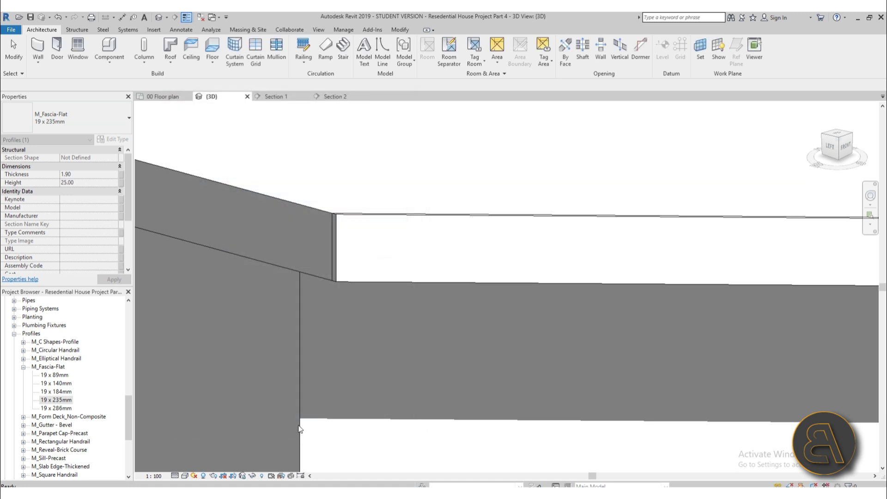
- Try to extend the existing front fascia along the sloped roof's two adjoining long edges as added segments
{"action": "left_click", "coordinate": [343, 280]}
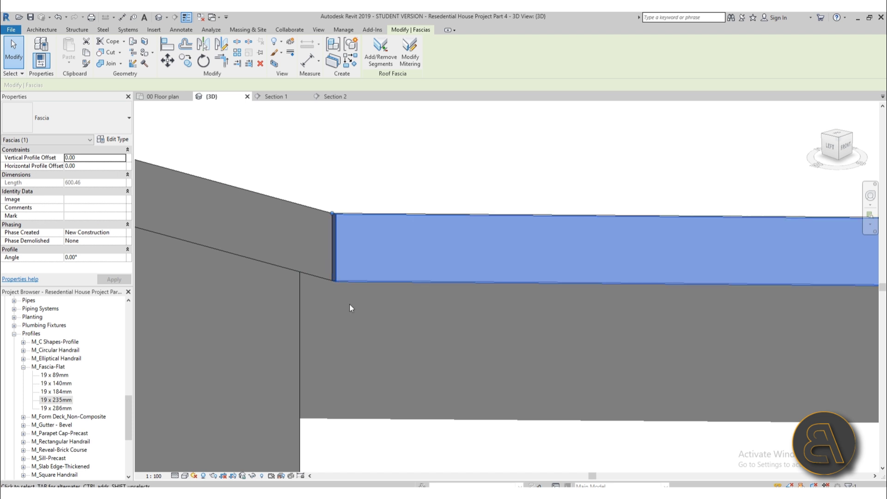
{"action": "left_click", "coordinate": [381, 65]}
{"action": "left_click", "coordinate": [313, 210]}
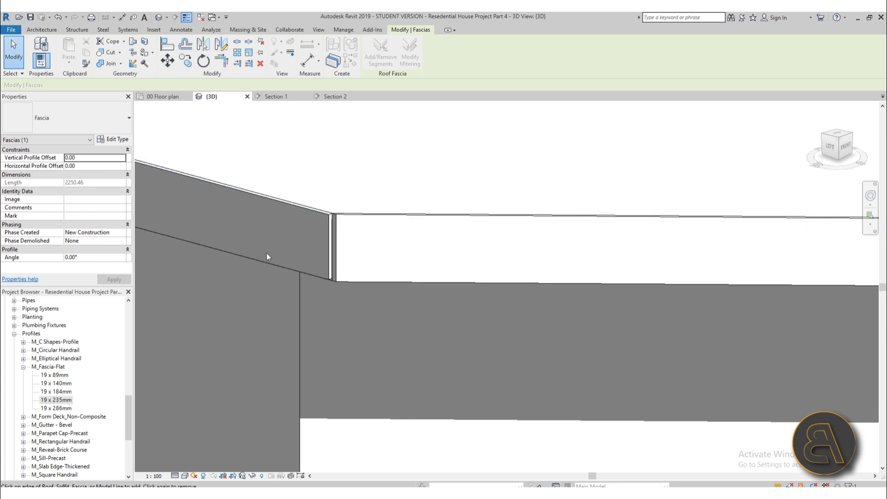
{"action": "scroll", "coordinate": [267, 253], "scroll_direction": "down", "scroll_amount": 5}
{"action": "middle_click_drag", "start_coordinate": [445, 262], "coordinate": [668, 243], "text": "shift"}
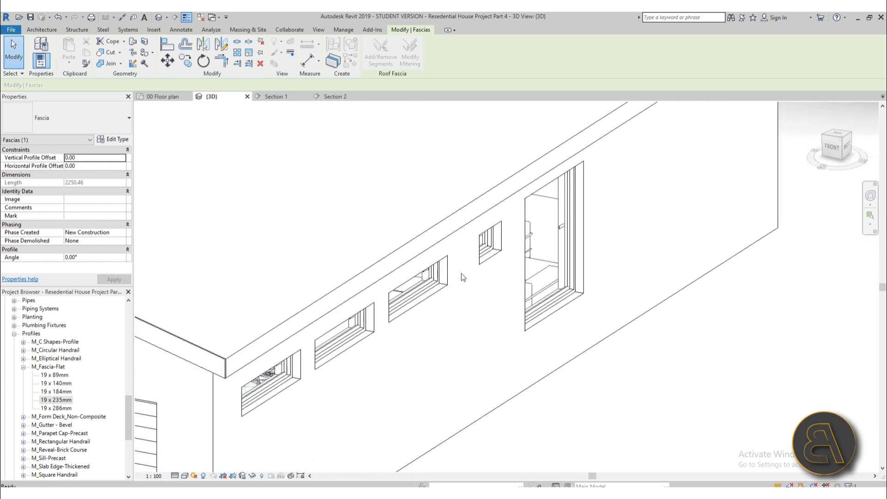
{"action": "left_click", "coordinate": [316, 300]}
{"action": "scroll", "coordinate": [319, 303], "scroll_direction": "down", "scroll_amount": 2}
{"action": "middle_click_drag", "start_coordinate": [322, 306], "coordinate": [524, 295]}
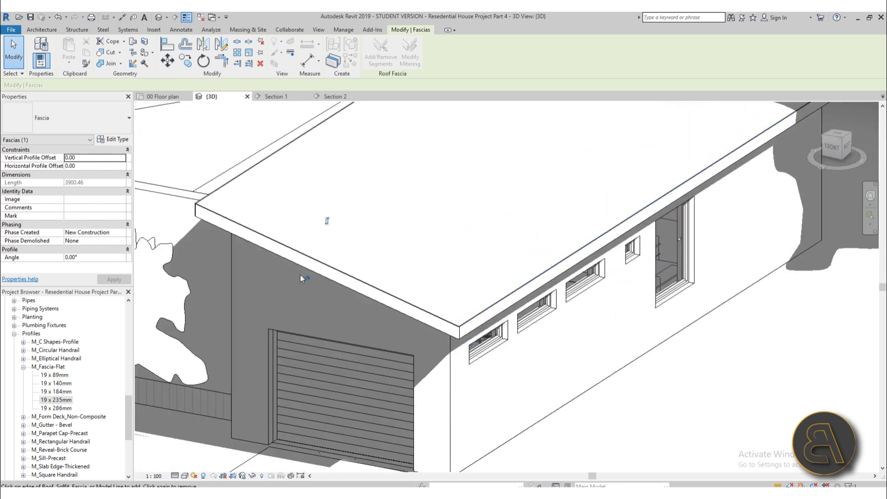
{"action": "key", "text": "Escape"}
{"action": "key", "text": "Escape"}
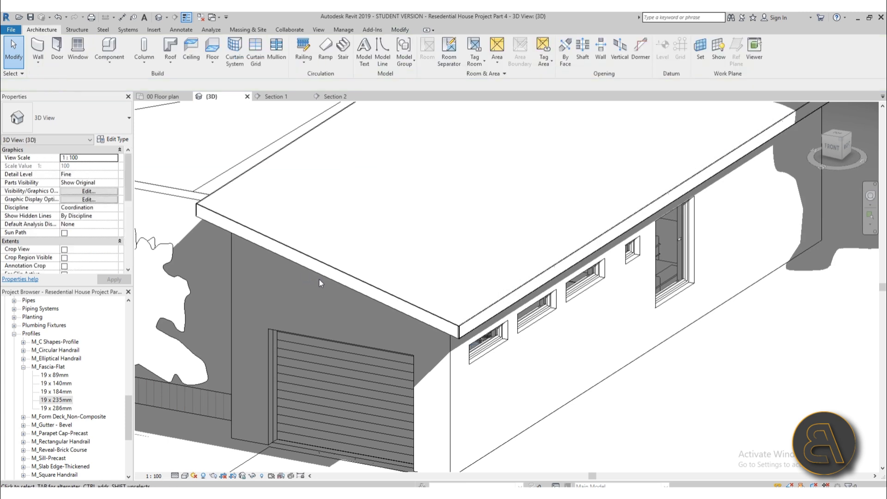
- Extend the existing front fascia with a segment along the sloped roof's long edge above the windows
{"action": "scroll", "coordinate": [373, 234], "scroll_direction": "down", "scroll_amount": 4}
{"action": "scroll", "coordinate": [373, 235], "scroll_direction": "up", "scroll_amount": 3}
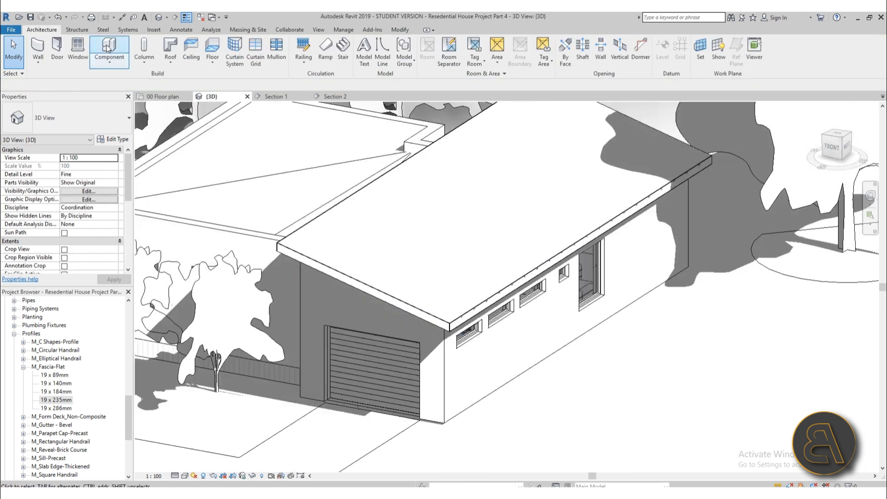
{"action": "scroll", "coordinate": [408, 270], "scroll_direction": "up", "scroll_amount": 5}
{"action": "scroll", "coordinate": [409, 270], "scroll_direction": "down", "scroll_amount": 6}
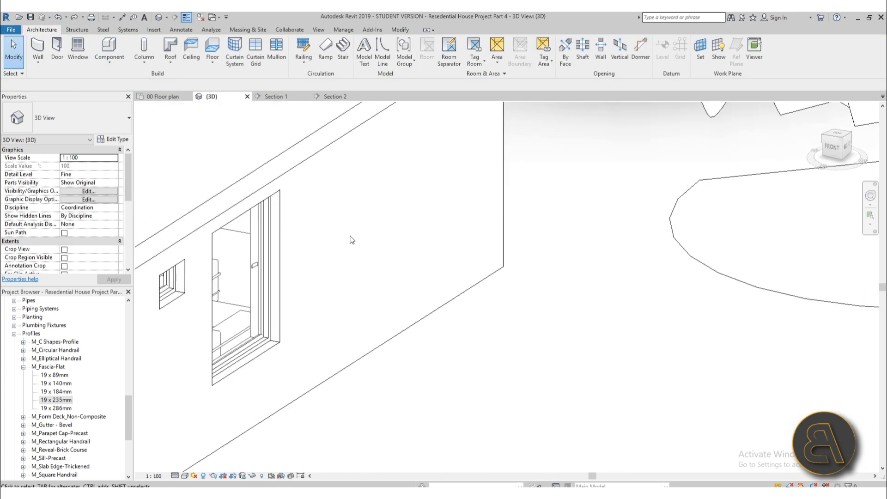
{"action": "middle_click_drag", "start_coordinate": [448, 323], "coordinate": [433, 327]}
{"action": "scroll", "coordinate": [433, 327], "scroll_direction": "up", "scroll_amount": 5}
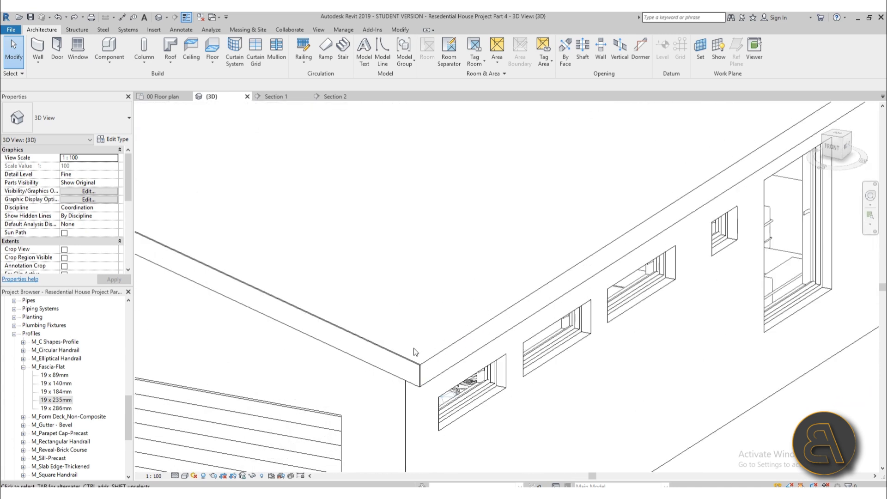
{"action": "left_click", "coordinate": [432, 364]}
{"action": "scroll", "coordinate": [328, 263], "scroll_direction": "down", "scroll_amount": 4}
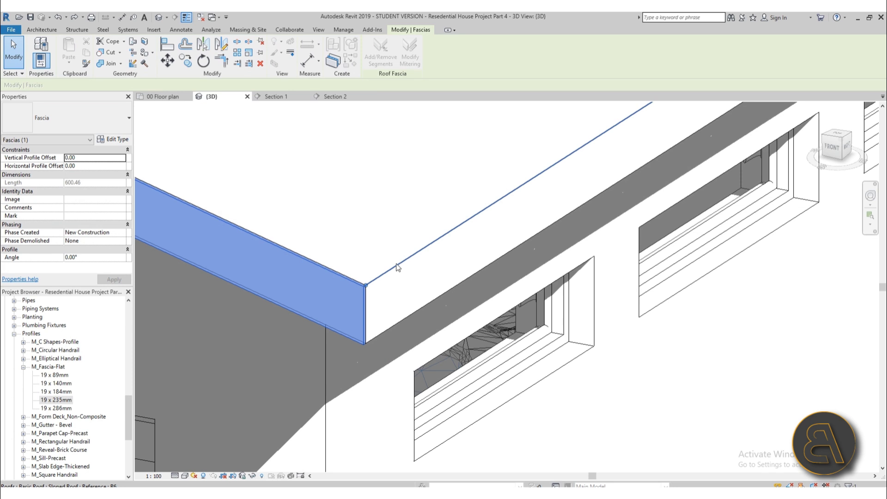
{"action": "left_click", "coordinate": [397, 267]}
{"action": "scroll", "coordinate": [422, 283], "scroll_direction": "down", "scroll_amount": 5}
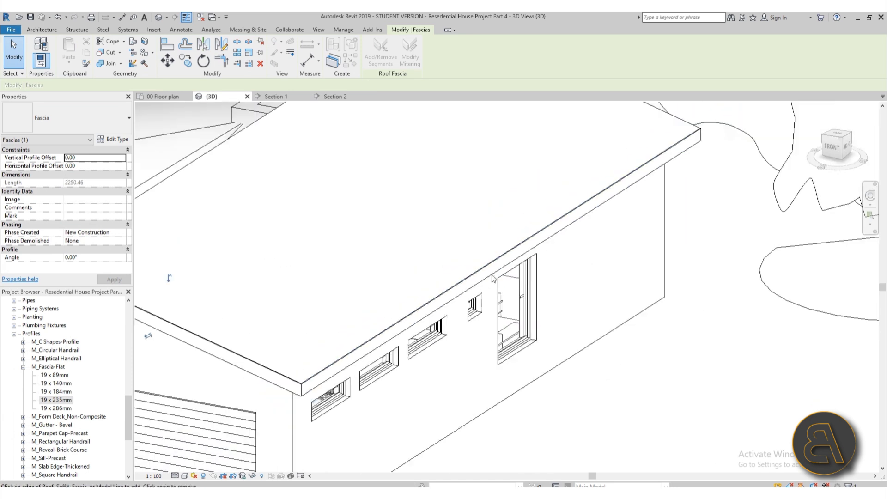
- Add the sloped roof's rear edge and its remaining long edge to the same fascia as further segments
{"action": "scroll", "coordinate": [465, 230], "scroll_direction": "up", "scroll_amount": 8}
{"action": "left_click", "coordinate": [464, 230]}
{"action": "scroll", "coordinate": [462, 230], "scroll_direction": "down", "scroll_amount": 4}
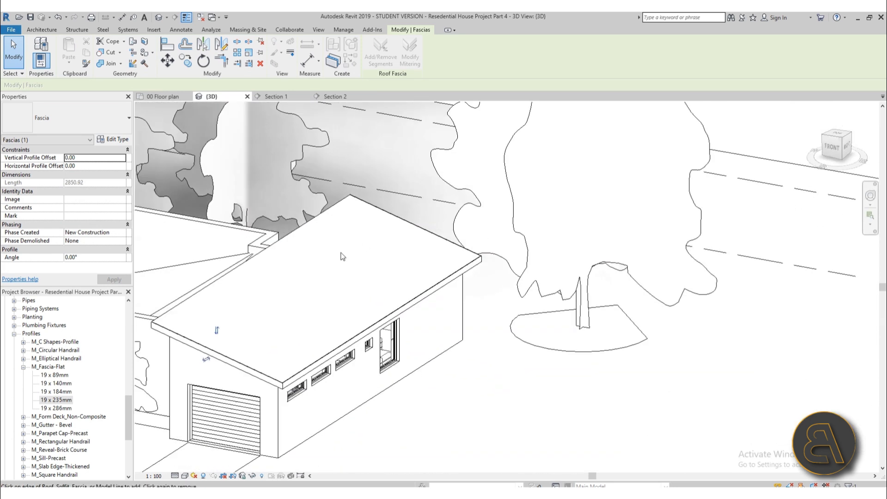
{"action": "middle_click_drag", "start_coordinate": [341, 255], "coordinate": [446, 253], "text": "shift"}
{"action": "scroll", "coordinate": [411, 308], "scroll_direction": "up", "scroll_amount": 6}
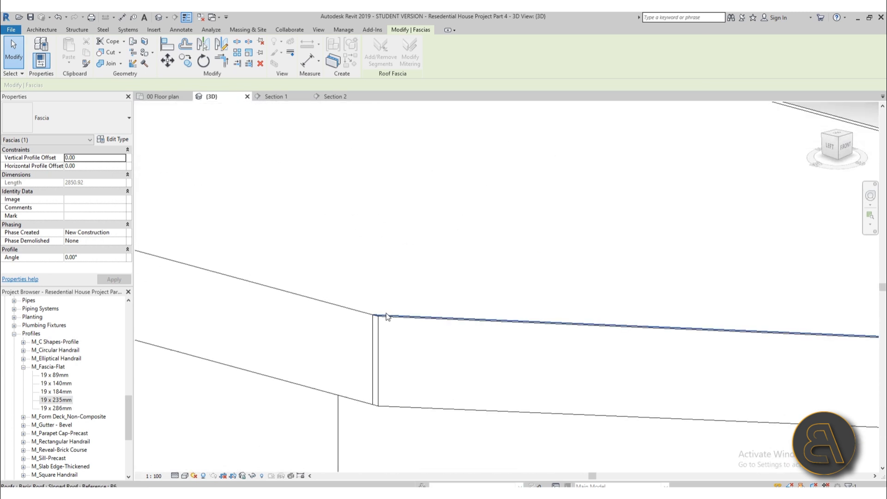
{"action": "left_click", "coordinate": [355, 310]}
{"action": "scroll", "coordinate": [364, 289], "scroll_direction": "down", "scroll_amount": 6}
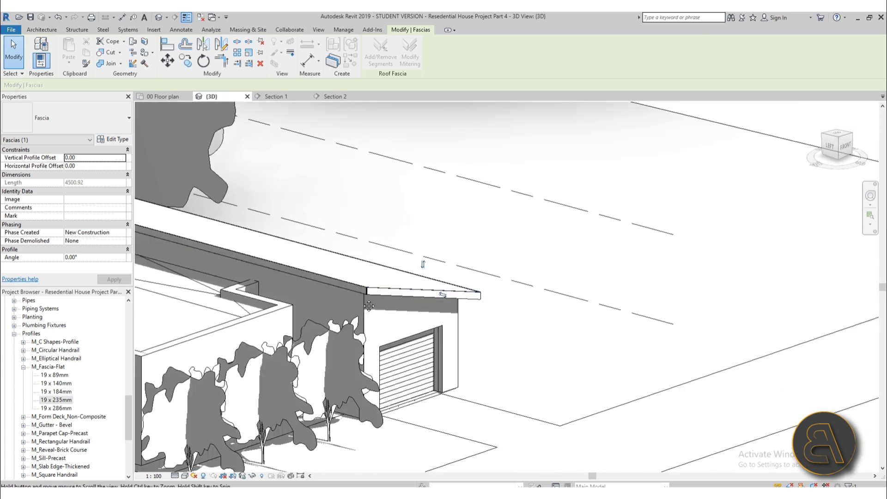
{"action": "middle_click_drag", "start_coordinate": [363, 300], "coordinate": [548, 319]}
{"action": "key", "text": "Escape"}
{"action": "key", "text": "Escape"}
- Try to adjust the fascia's segment end at the sloped roof's high front corner
{"action": "left_click", "coordinate": [545, 313]}
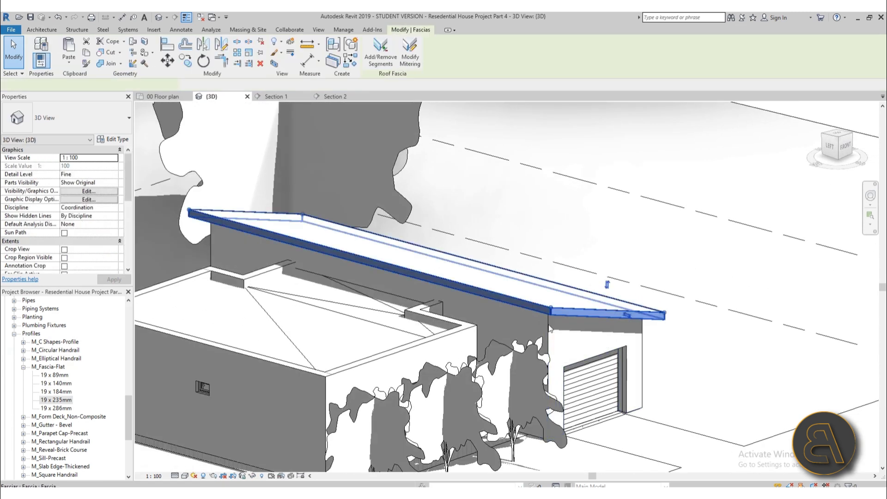
{"action": "scroll", "coordinate": [550, 310], "scroll_direction": "up", "scroll_amount": 8}
{"action": "scroll", "coordinate": [536, 314], "scroll_direction": "up", "scroll_amount": 3}
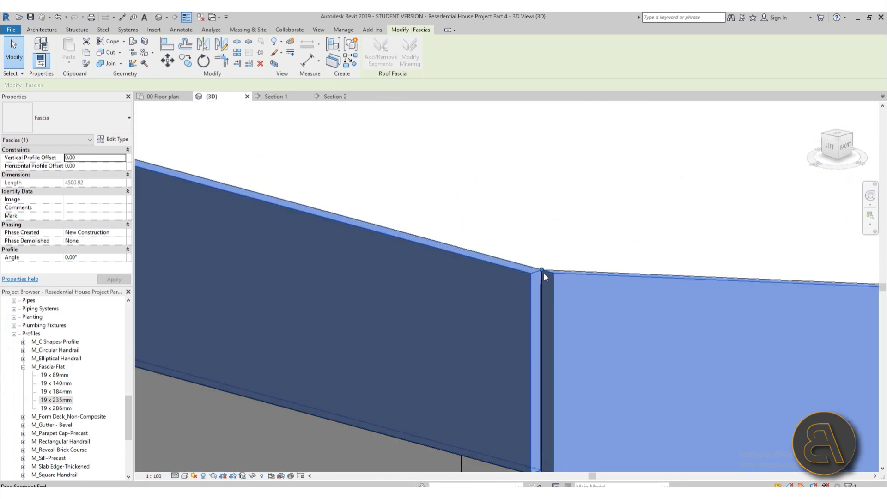
{"action": "mouse_move", "coordinate": [544, 272]}
{"action": "left_mouse_down"}
{"action": "mouse_move", "coordinate": [551, 272]}
{"action": "mouse_move", "coordinate": [542, 270]}
{"action": "left_mouse_up"}
{"action": "key", "text": "Escape"}
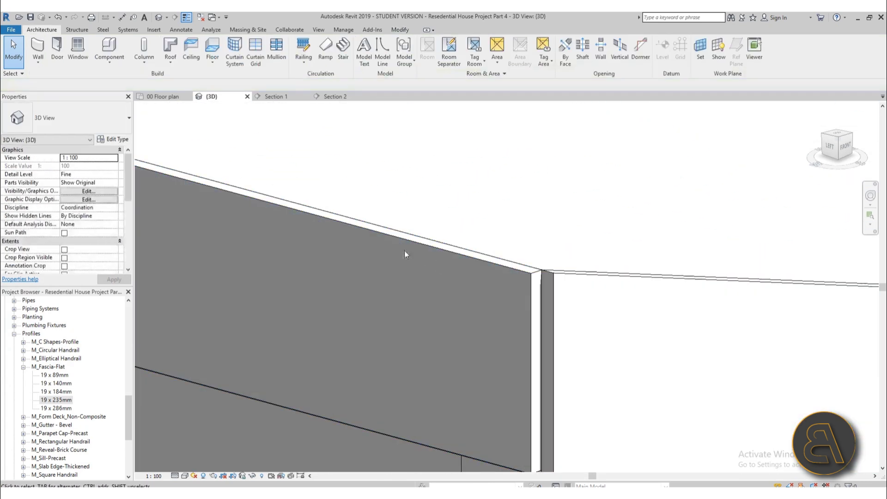
- Set the fascia type's material to Birch, found by searching the material library for wood
{"action": "scroll", "coordinate": [404, 250], "scroll_direction": "down", "scroll_amount": 7}
{"action": "middle_click_drag", "start_coordinate": [570, 254], "coordinate": [488, 327], "text": "shift"}
{"action": "left_click", "coordinate": [489, 327]}
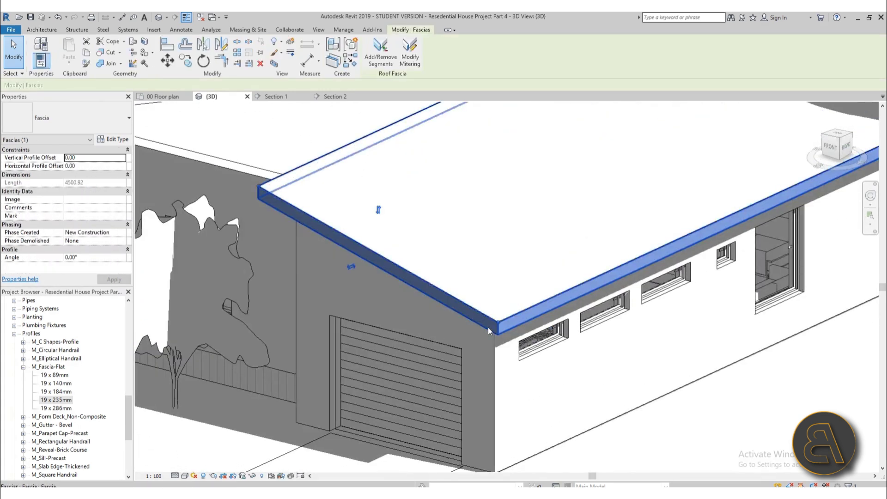
{"action": "left_click", "coordinate": [115, 140]}
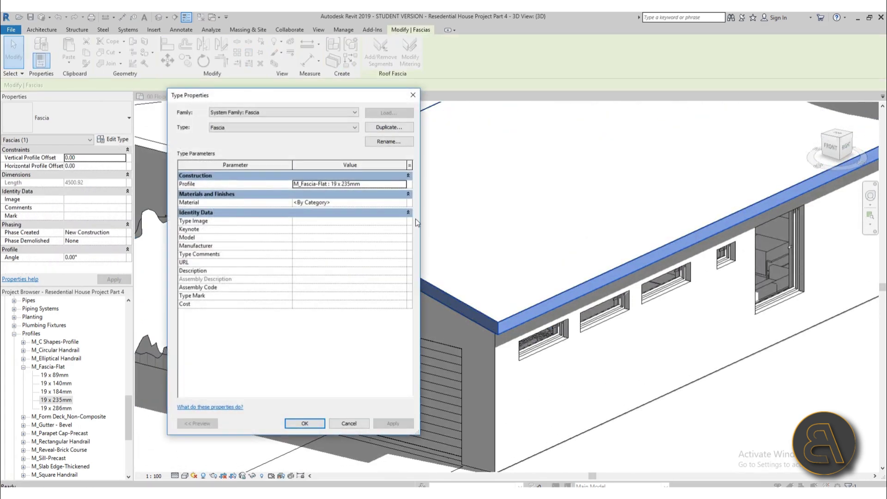
{"action": "left_click", "coordinate": [404, 203]}
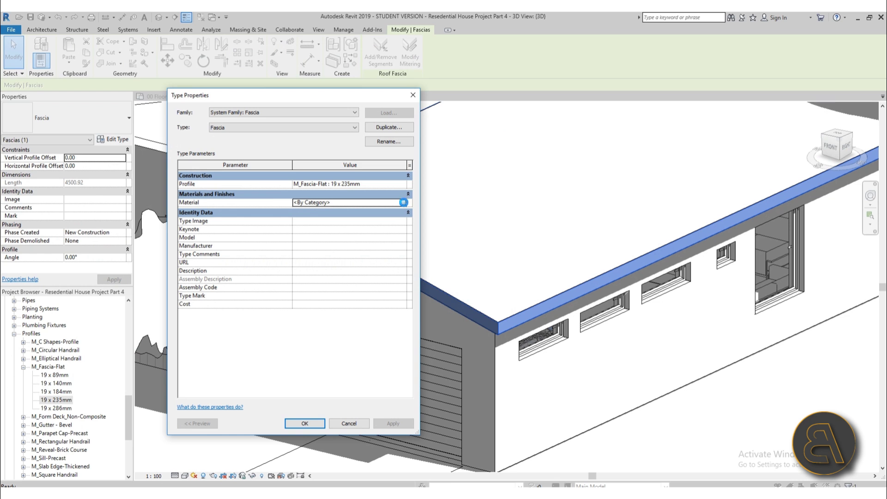
{"action": "left_click", "coordinate": [403, 203]}
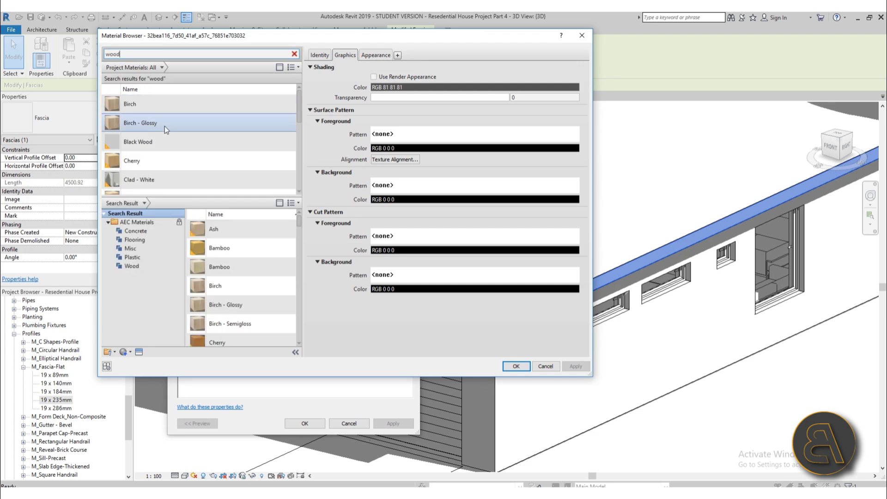
{"action": "left_click", "coordinate": [163, 104]}
{"action": "left_click", "coordinate": [528, 364]}
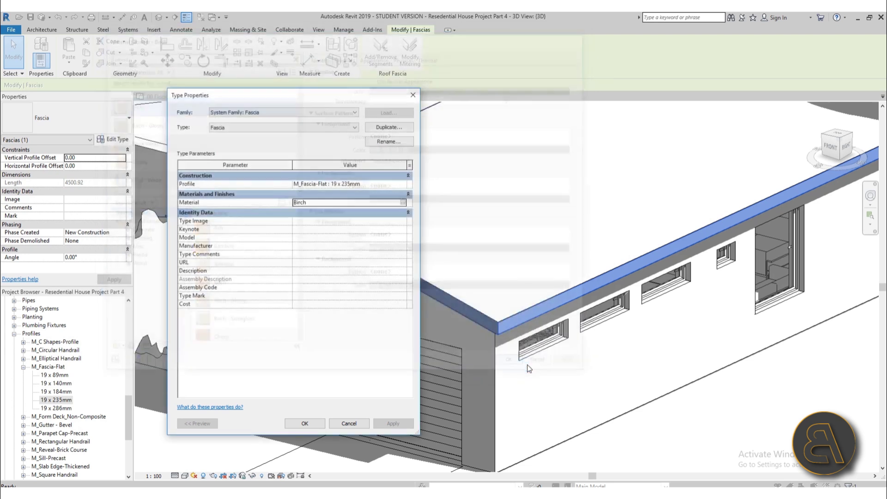
{"action": "left_click", "coordinate": [307, 425]}
{"action": "left_click", "coordinate": [438, 250]}
- Place a roof gutter along the lower edge of the fascia on the window side of the sloped roof
{"action": "scroll", "coordinate": [439, 248], "scroll_direction": "down", "scroll_amount": 2}
{"action": "middle_click_drag", "start_coordinate": [446, 257], "coordinate": [583, 217], "text": "shift"}
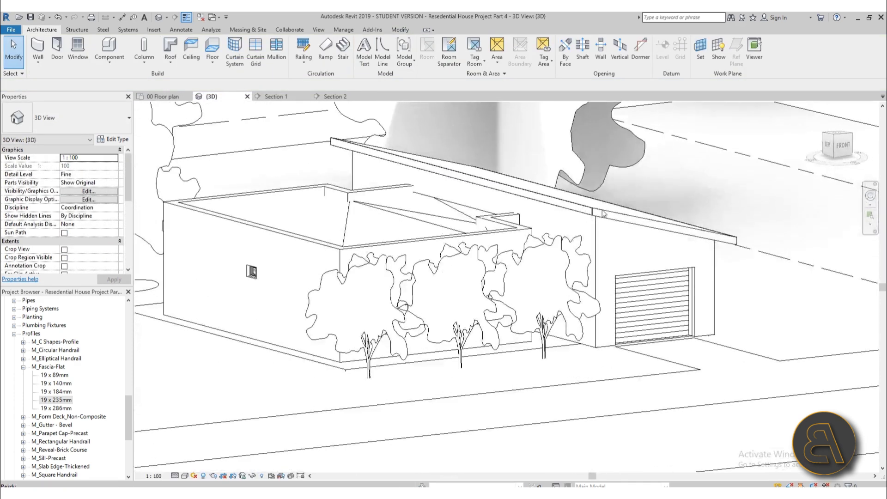
{"action": "scroll", "coordinate": [534, 261], "scroll_direction": "up", "scroll_amount": 3}
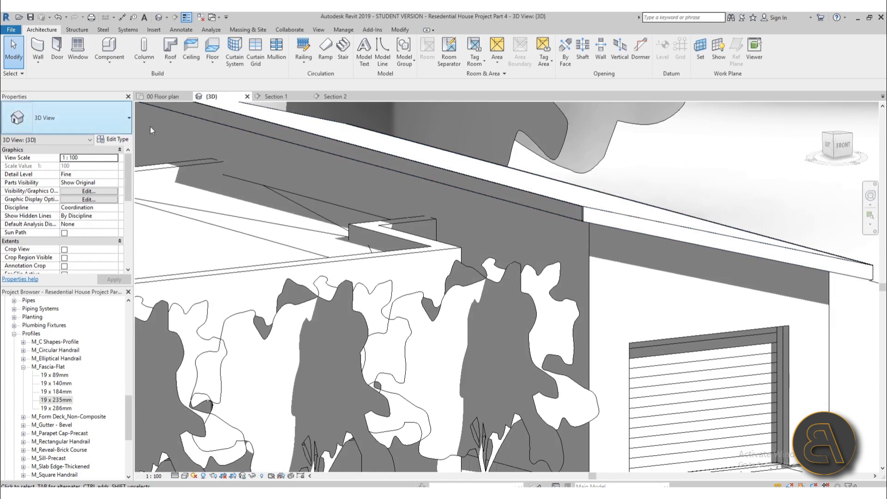
{"action": "left_click", "coordinate": [166, 65]}
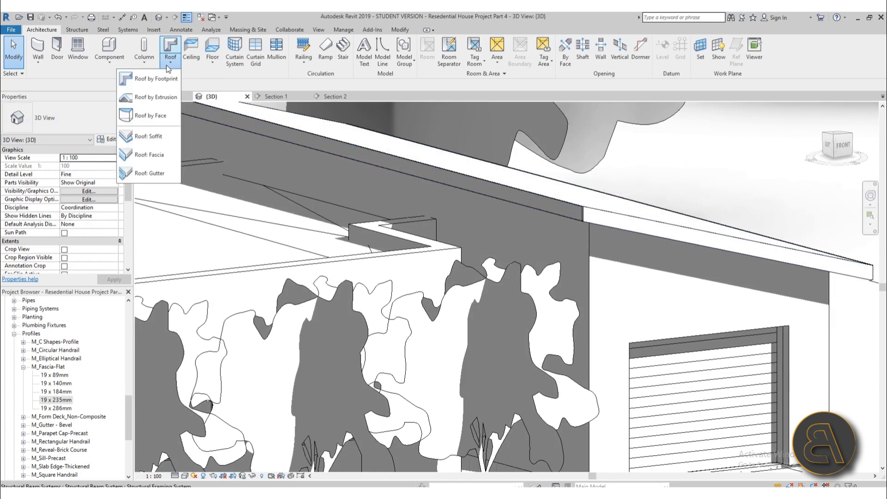
{"action": "left_click", "coordinate": [147, 180]}
{"action": "left_click", "coordinate": [62, 116]}
{"action": "left_click", "coordinate": [64, 118]}
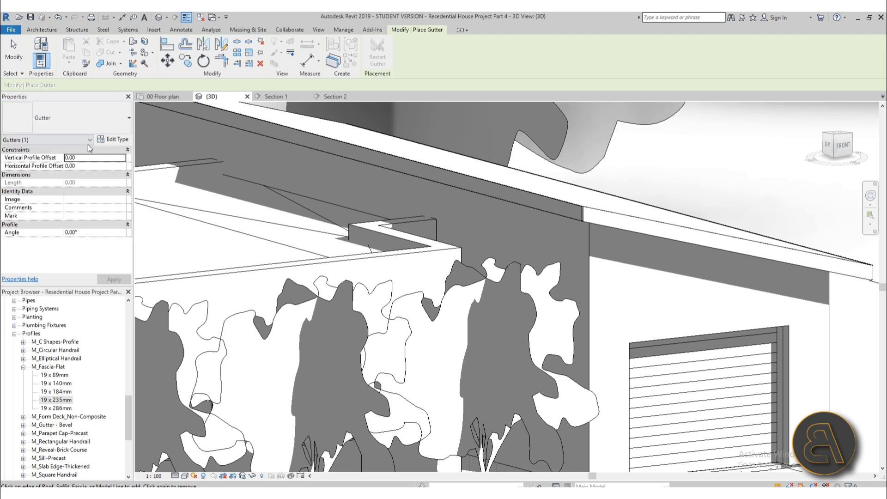
{"action": "scroll", "coordinate": [444, 243], "scroll_direction": "down", "scroll_amount": 5}
{"action": "middle_click_drag", "start_coordinate": [527, 266], "coordinate": [325, 264], "text": "shift"}
{"action": "scroll", "coordinate": [363, 259], "scroll_direction": "up", "scroll_amount": 4}
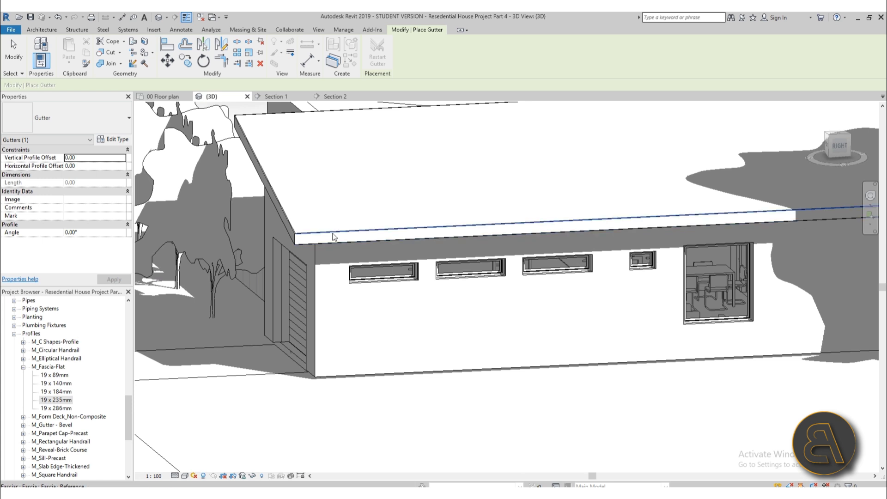
{"action": "left_click", "coordinate": [333, 247]}
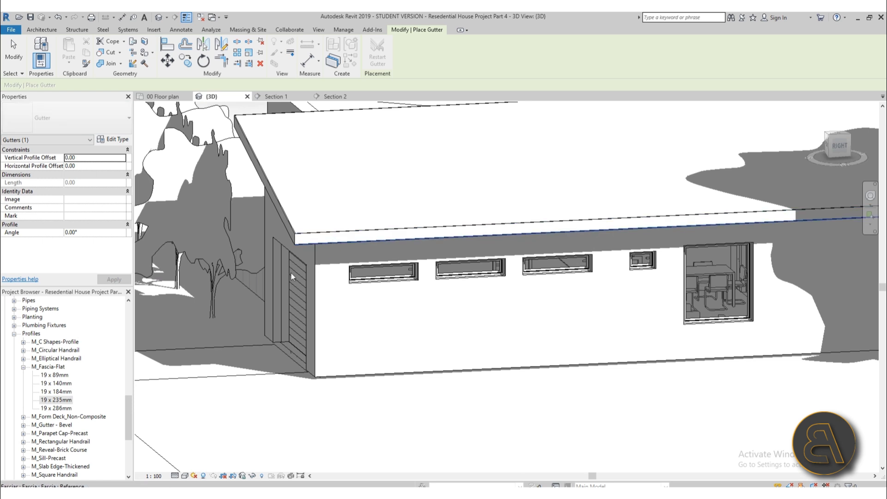
{"action": "middle_click_drag", "start_coordinate": [334, 246], "coordinate": [491, 299], "text": "shift"}
{"action": "scroll", "coordinate": [485, 298], "scroll_direction": "up", "scroll_amount": 4}
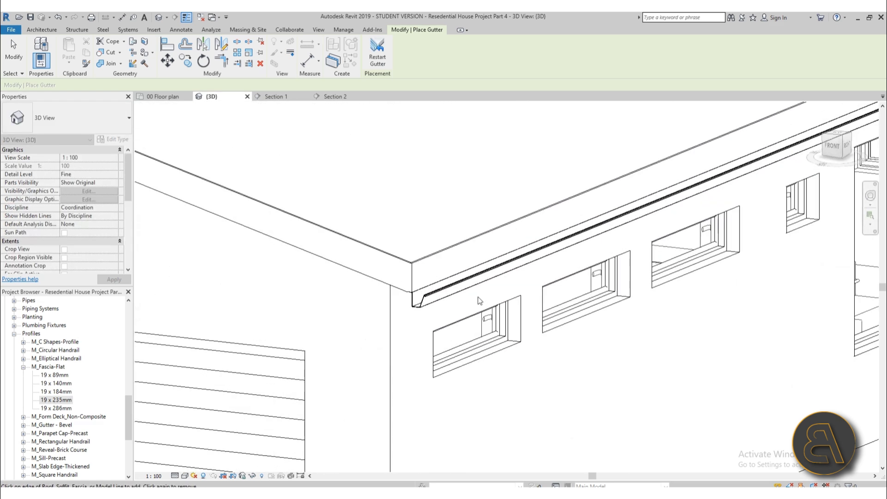
{"action": "key", "text": "Escape"}
- Choose the M_Gutter - Bevel : 150 x150mm profile in the gutter's type properties
{"action": "left_click", "coordinate": [450, 290]}
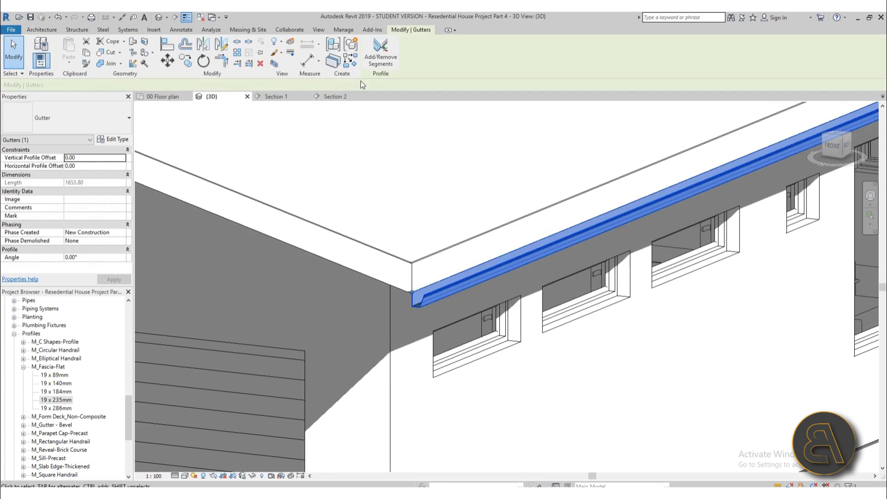
{"action": "left_click", "coordinate": [121, 140]}
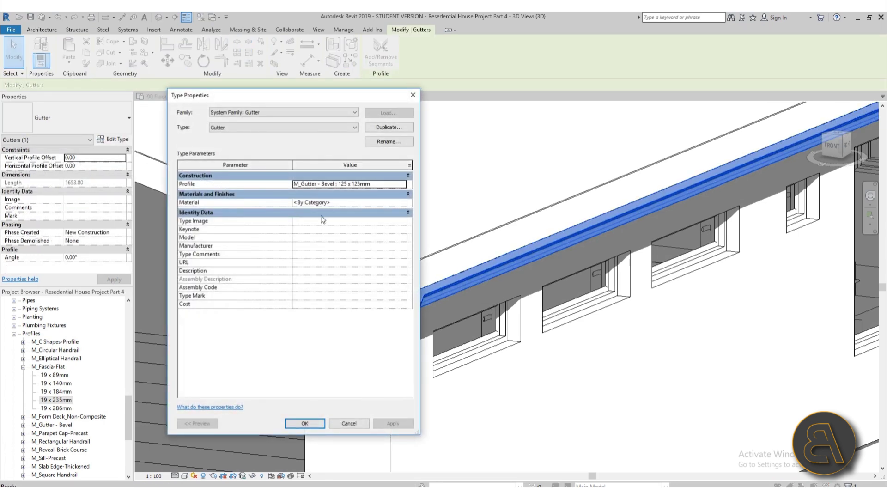
{"action": "left_click", "coordinate": [402, 185]}
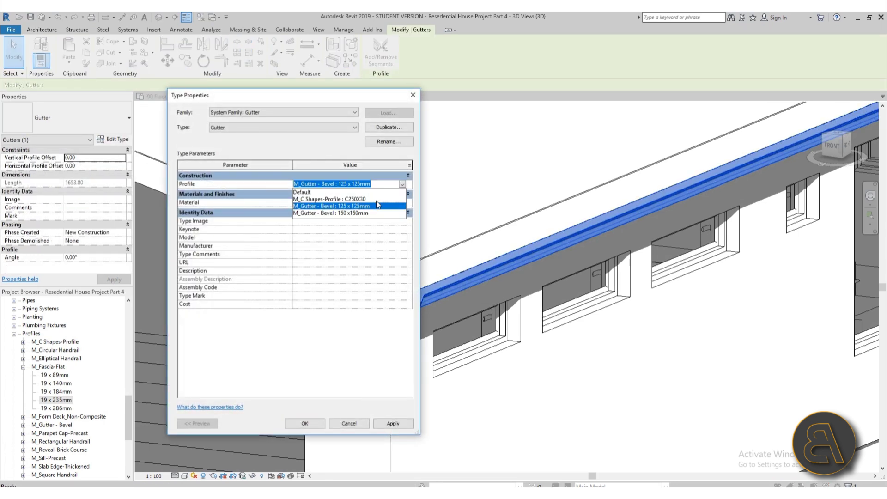
{"action": "left_click", "coordinate": [351, 213]}
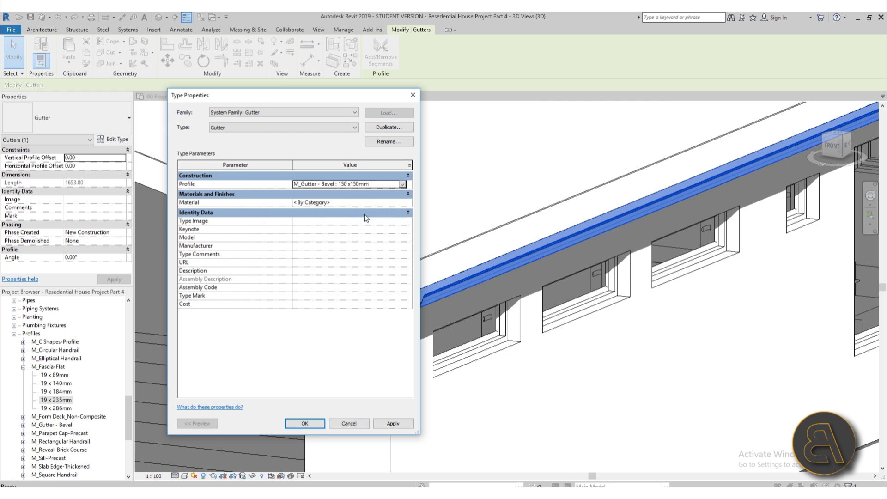
{"action": "left_click", "coordinate": [387, 424]}
{"action": "left_click", "coordinate": [305, 424]}
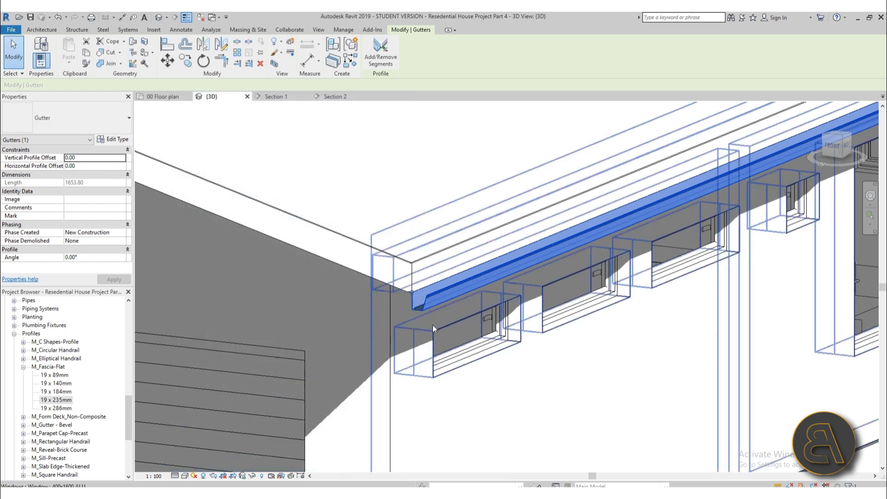
- Examine the gutter's profile and its fit against the fascia at the open end near the garage corner
{"action": "scroll", "coordinate": [433, 326], "scroll_direction": "up", "scroll_amount": 2}
{"action": "middle_click_drag", "start_coordinate": [440, 333], "coordinate": [456, 317], "text": "shift"}
{"action": "scroll", "coordinate": [456, 317], "scroll_direction": "down", "scroll_amount": 2}
{"action": "middle_click_drag", "start_coordinate": [359, 313], "coordinate": [196, 307]}
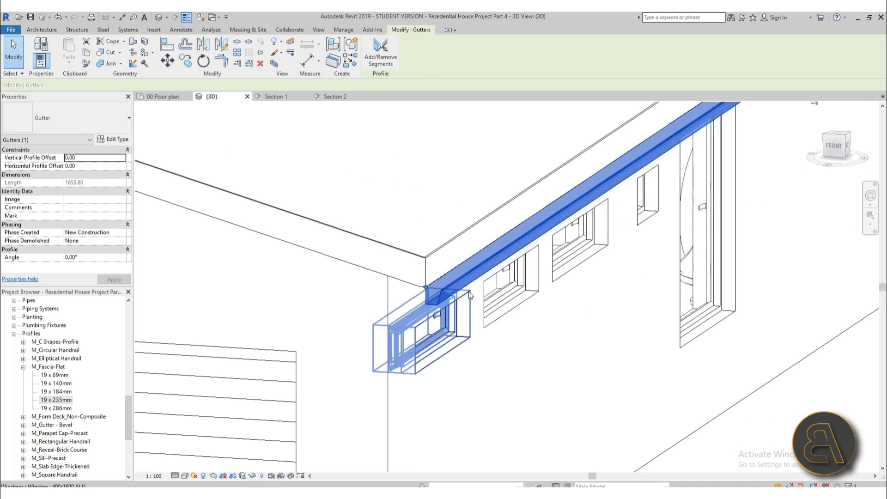
{"action": "scroll", "coordinate": [439, 289], "scroll_direction": "up", "scroll_amount": 6}
{"action": "scroll", "coordinate": [366, 307], "scroll_direction": "down", "scroll_amount": 3}
{"action": "middle_click_drag", "start_coordinate": [368, 307], "coordinate": [406, 309], "text": "shift"}
{"action": "middle_click_drag", "start_coordinate": [633, 309], "coordinate": [287, 288]}
{"action": "scroll", "coordinate": [352, 283], "scroll_direction": "up", "scroll_amount": 3}
{"action": "scroll", "coordinate": [432, 284], "scroll_direction": "up", "scroll_amount": 1}
{"action": "left_click", "coordinate": [329, 280]}
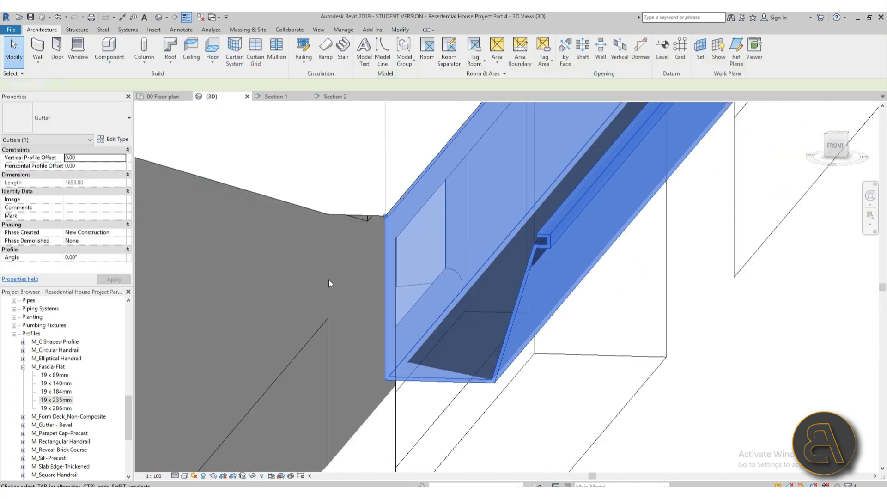
- Examine the finished fascia and gutter on the sloped roof from several angles in the 3D view
{"action": "scroll", "coordinate": [347, 277], "scroll_direction": "down", "scroll_amount": 10}
{"action": "mouse_move", "coordinate": [447, 326]}
{"action": "middle_mouse_down", "text": "shift"}
{"action": "mouse_move", "coordinate": [465, 307]}
{"action": "mouse_move", "coordinate": [537, 326]}
{"action": "mouse_move", "coordinate": [501, 386]}
{"action": "mouse_move", "coordinate": [392, 377]}
{"action": "middle_mouse_up", "text": "shift"}
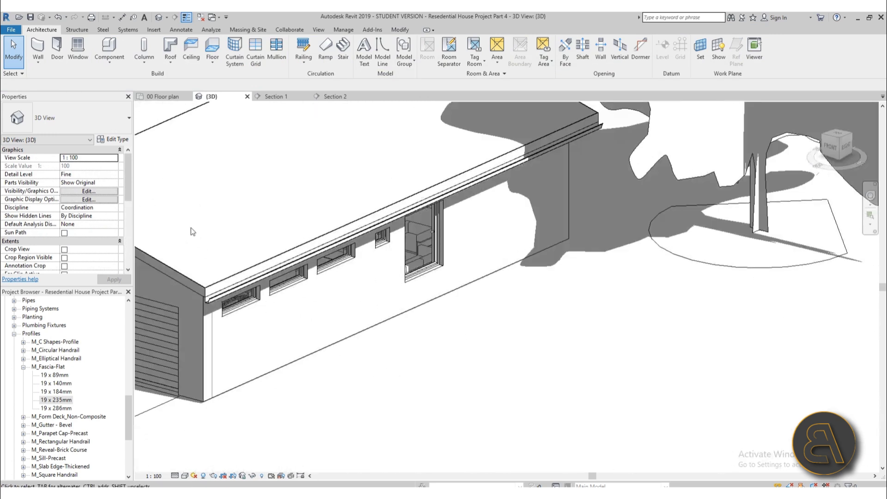
{"action": "scroll", "coordinate": [348, 307], "scroll_direction": "down", "scroll_amount": 4}
{"action": "mouse_move", "coordinate": [369, 330]}
{"action": "middle_mouse_down", "text": "shift"}
{"action": "mouse_move", "coordinate": [389, 294]}
{"action": "mouse_move", "coordinate": [469, 277]}
{"action": "mouse_move", "coordinate": [469, 333]}
{"action": "mouse_move", "coordinate": [295, 320]}
{"action": "middle_mouse_up", "text": "shift"}
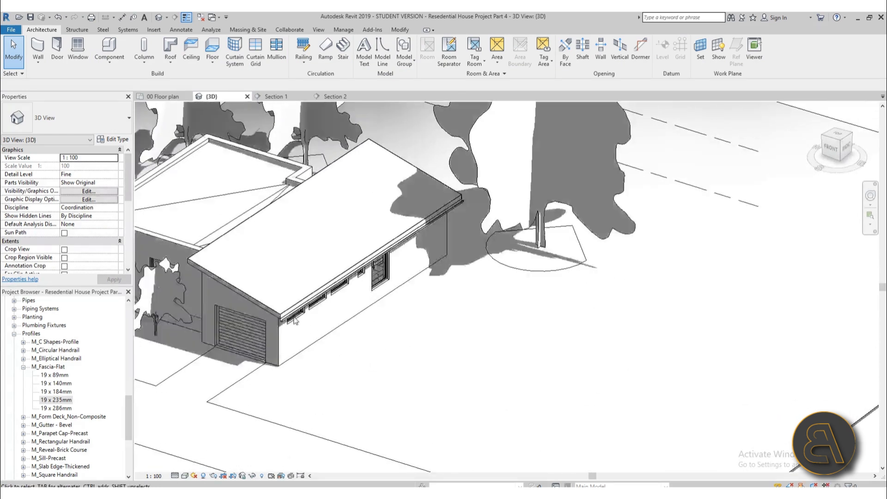
{"action": "scroll", "coordinate": [295, 320], "scroll_direction": "up", "scroll_amount": 5}
{"action": "left_click", "coordinate": [260, 318]}
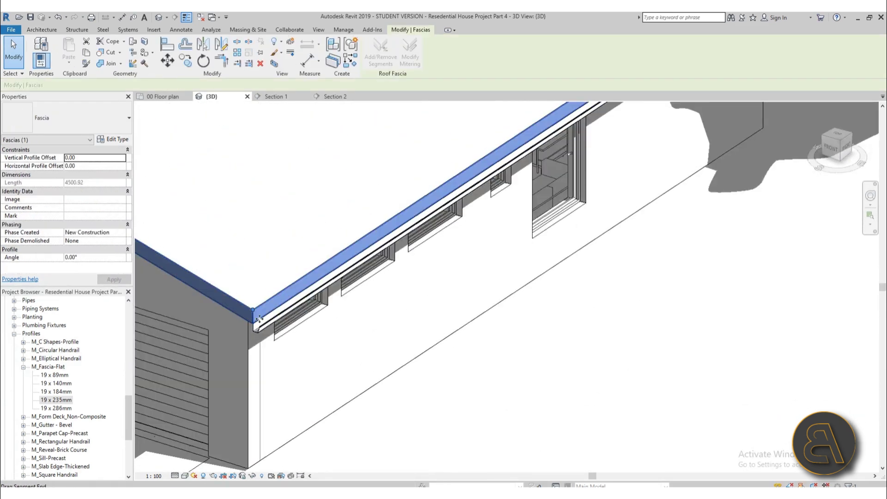
{"action": "scroll", "coordinate": [376, 283], "scroll_direction": "down", "scroll_amount": 5}
{"action": "mouse_move", "coordinate": [376, 284]}
{"action": "middle_mouse_down", "text": "shift"}
{"action": "mouse_move", "coordinate": [512, 285]}
{"action": "mouse_move", "coordinate": [466, 277]}
{"action": "mouse_move", "coordinate": [368, 225]}
{"action": "mouse_move", "coordinate": [428, 204]}
{"action": "mouse_move", "coordinate": [429, 168]}
{"action": "mouse_move", "coordinate": [383, 273]}
{"action": "middle_mouse_up", "text": "shift"}
{"action": "scroll", "coordinate": [369, 224], "scroll_direction": "up", "scroll_amount": 3}
{"action": "scroll", "coordinate": [368, 225], "scroll_direction": "down", "scroll_amount": 4}
{"action": "key", "text": "Escape"}
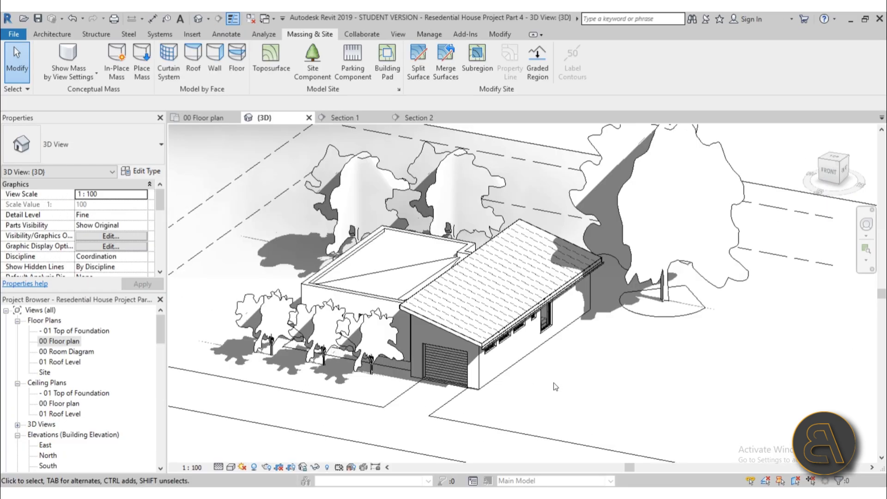
- Compare the 00 Floor plan view with the Site plan view and return to the 00 Floor plan
{"action": "double_click", "coordinate": [57, 342]}
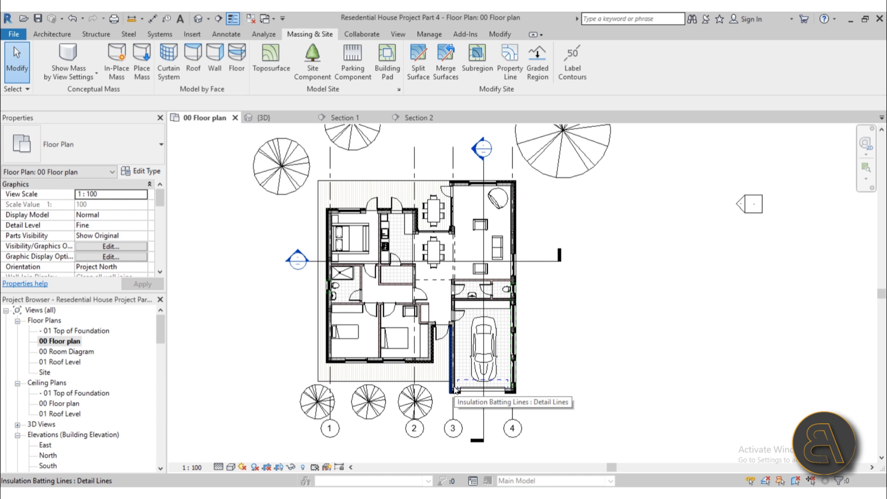
{"action": "middle_click_drag", "start_coordinate": [574, 351], "coordinate": [539, 359]}
{"action": "scroll", "coordinate": [539, 365], "scroll_direction": "down", "scroll_amount": 1}
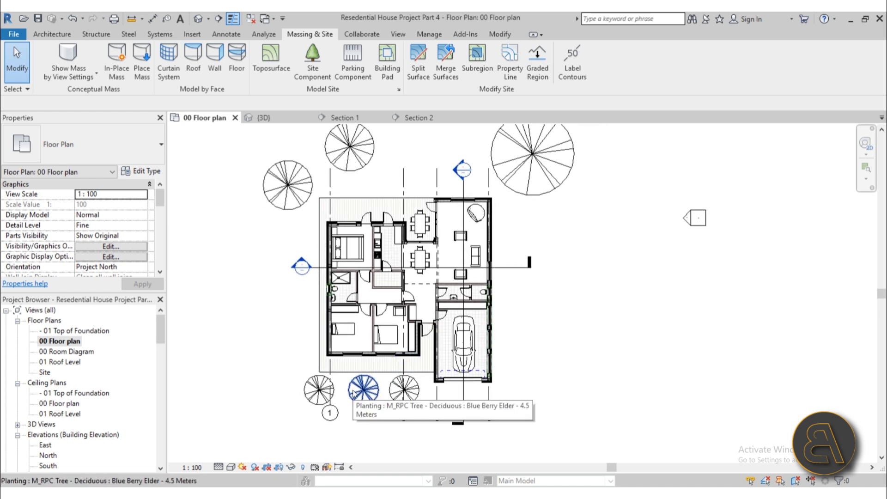
{"action": "double_click", "coordinate": [43, 373]}
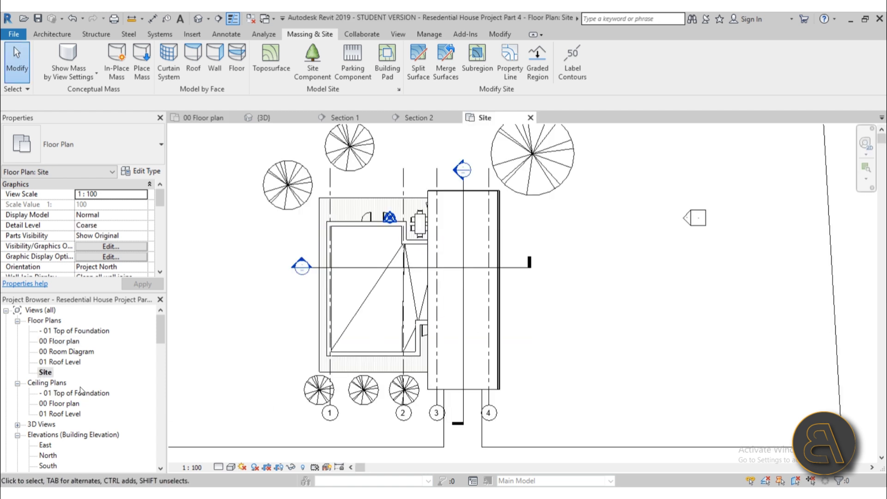
{"action": "double_click", "coordinate": [63, 342]}
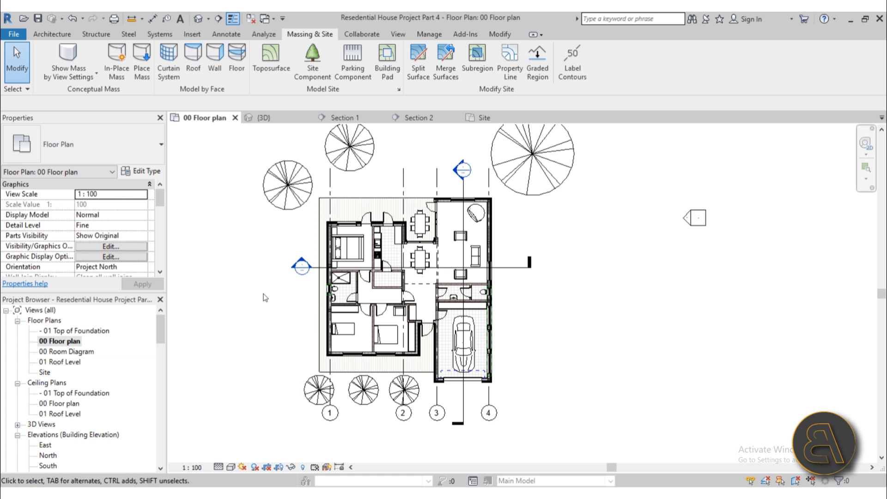
- Hide the Planting model category in the 00 Floor plan view's visibility/graphic overrides
{"action": "scroll", "coordinate": [264, 285], "scroll_direction": "down", "scroll_amount": 2}
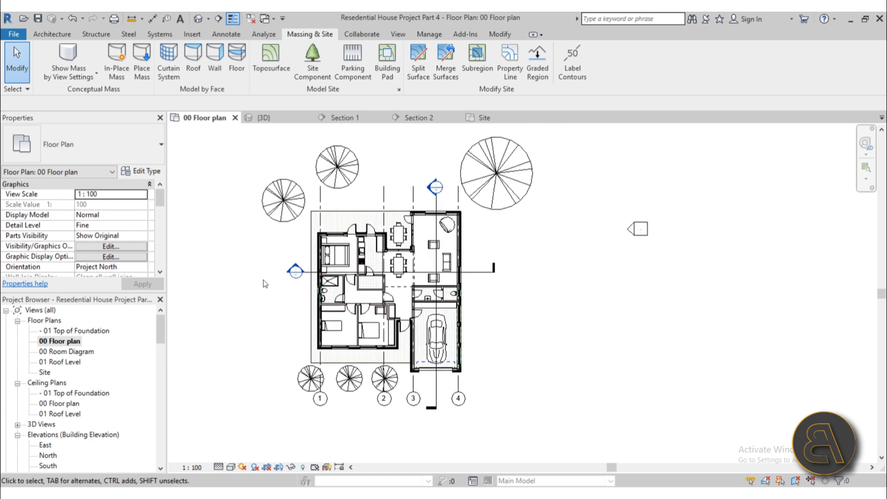
{"action": "key", "text": "v"}
{"action": "key", "text": "g"}
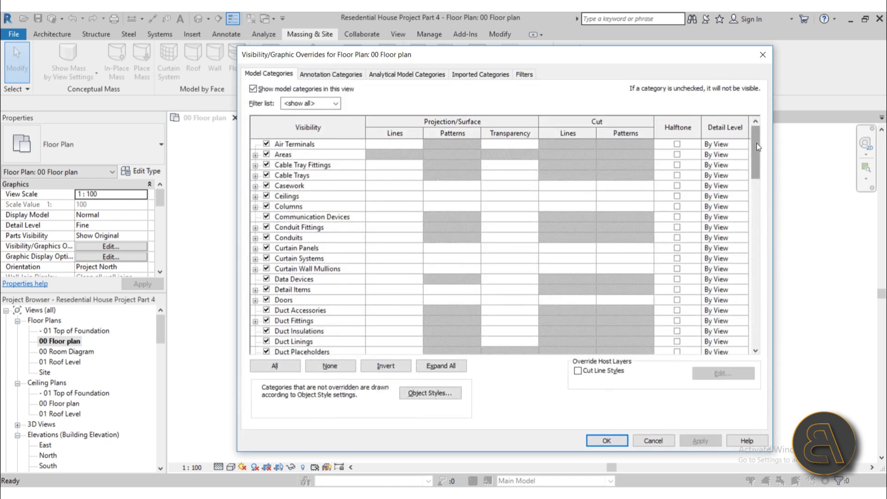
{"action": "left_click_drag", "start_coordinate": [758, 147], "coordinate": [761, 257]}
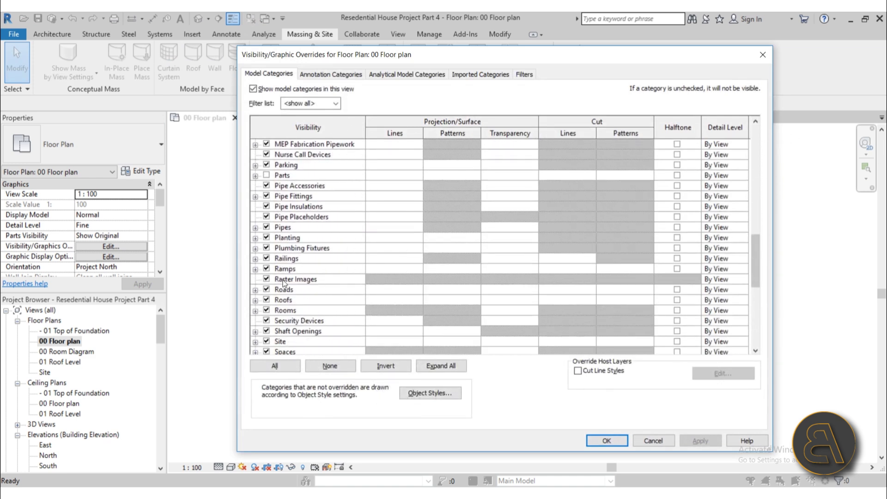
{"action": "left_click", "coordinate": [270, 239]}
{"action": "left_click", "coordinate": [714, 444]}
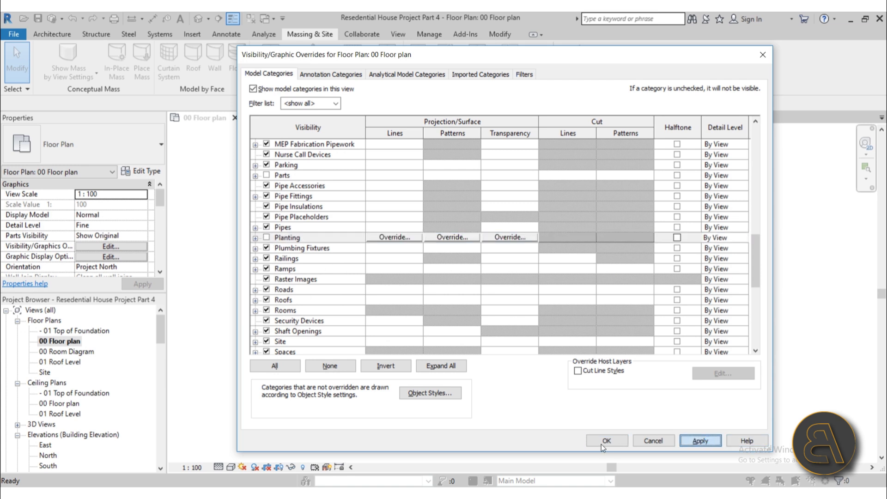
{"action": "left_click", "coordinate": [603, 440]}
- Examine the floor plan's overall layout, including the horizontal section line and the elevation markers around the building
{"action": "scroll", "coordinate": [313, 264], "scroll_direction": "up", "scroll_amount": 4}
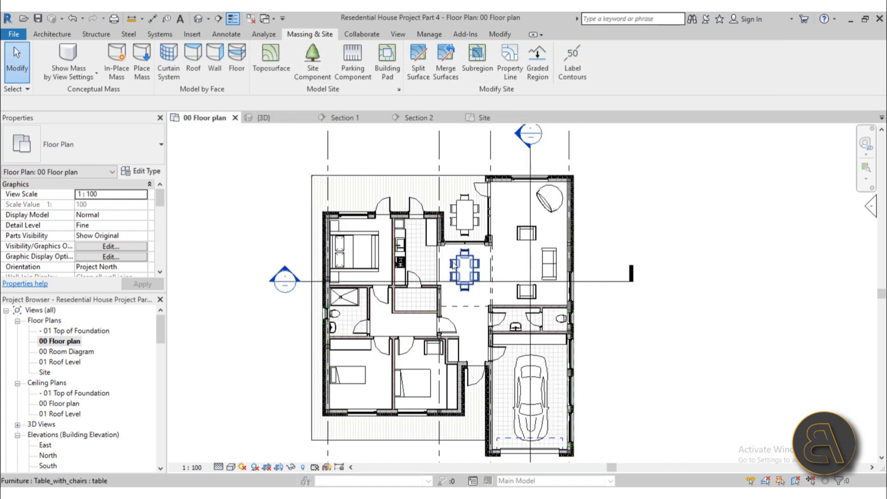
{"action": "scroll", "coordinate": [453, 260], "scroll_direction": "down", "scroll_amount": 3}
{"action": "middle_click_drag", "start_coordinate": [576, 376], "coordinate": [571, 367]}
{"action": "scroll", "coordinate": [465, 236], "scroll_direction": "up", "scroll_amount": 2}
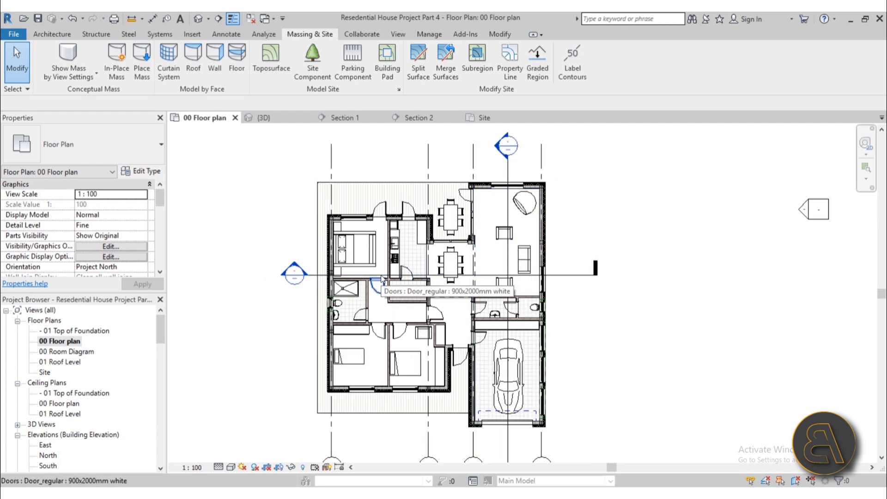
{"action": "left_click", "coordinate": [578, 274]}
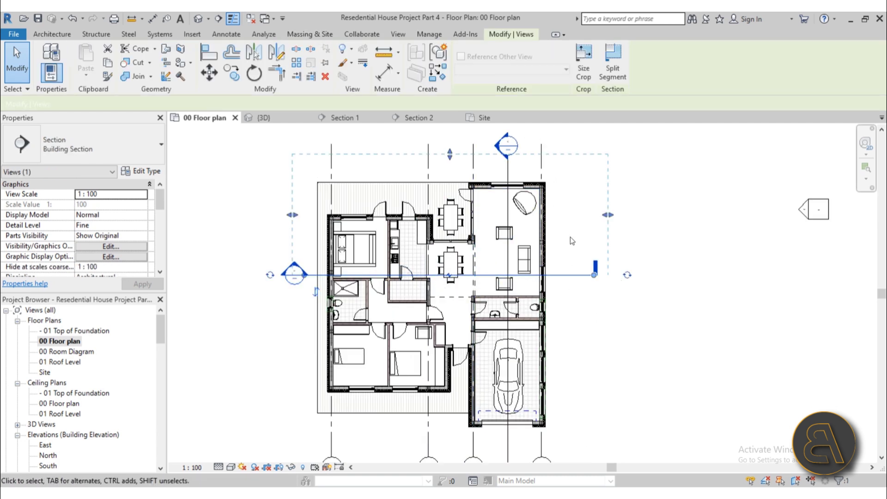
{"action": "left_click", "coordinate": [638, 351]}
{"action": "scroll", "coordinate": [617, 323], "scroll_direction": "down", "scroll_amount": 3}
{"action": "middle_click_drag", "start_coordinate": [611, 318], "coordinate": [592, 277]}
{"action": "middle_click_drag", "start_coordinate": [586, 328], "coordinate": [579, 323]}
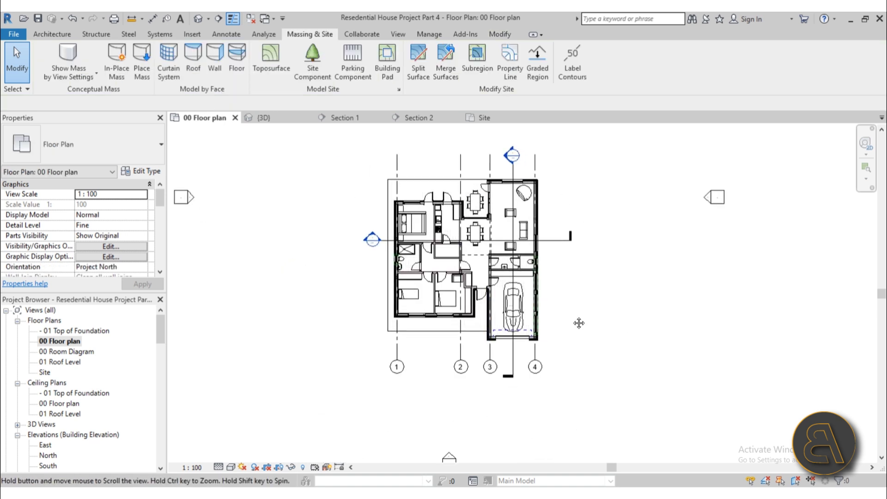
- Extend the upper ends of the aligned grid lines slightly further beyond the building using grid 3
{"action": "scroll", "coordinate": [543, 351], "scroll_direction": "up", "scroll_amount": 2}
{"action": "left_click", "coordinate": [538, 370]}
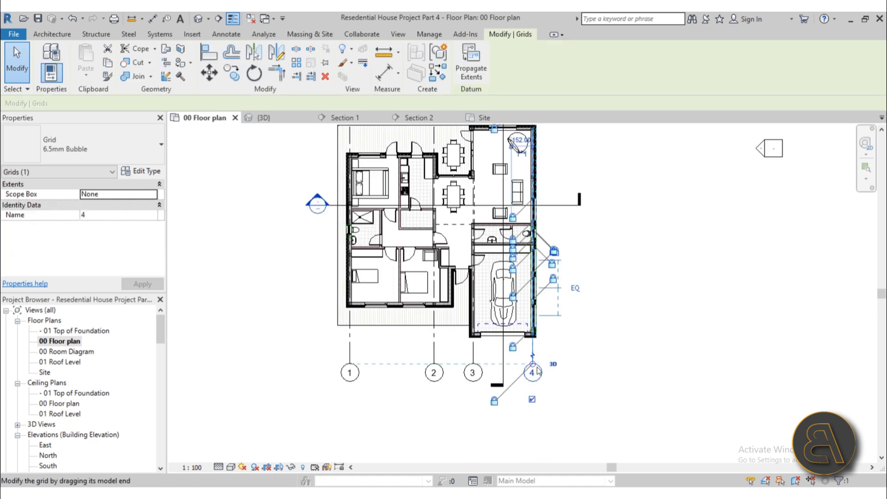
{"action": "left_click", "coordinate": [618, 342]}
{"action": "middle_click_drag", "start_coordinate": [635, 262], "coordinate": [636, 361]}
{"action": "left_click", "coordinate": [476, 215]}
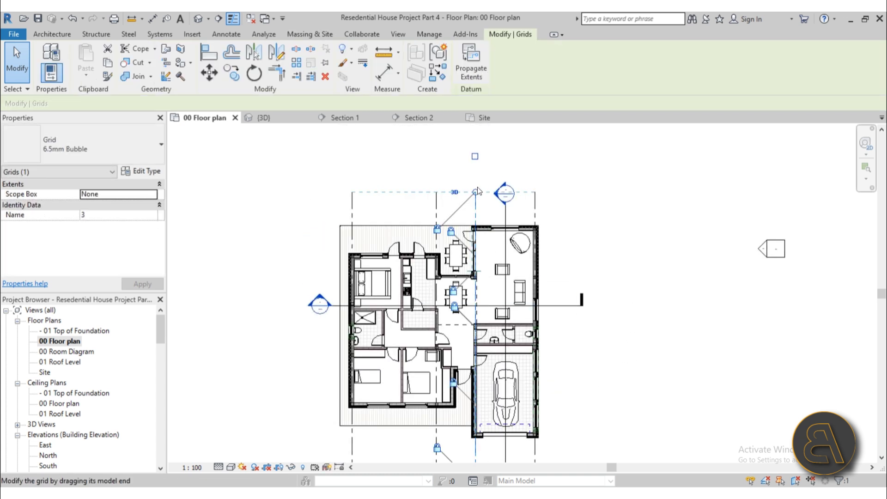
- Set the floor plan's view scale to 1:50 and clear the grid selection
{"action": "left_click", "coordinate": [193, 467]}
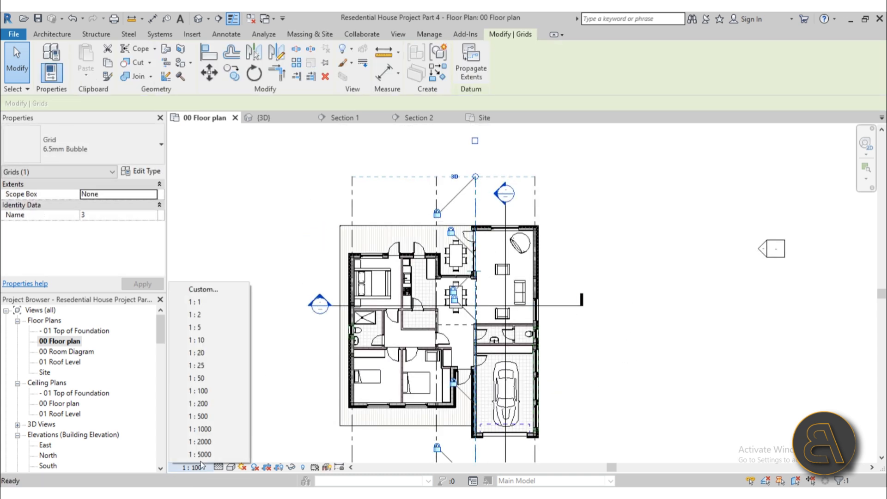
{"action": "left_click", "coordinate": [212, 379]}
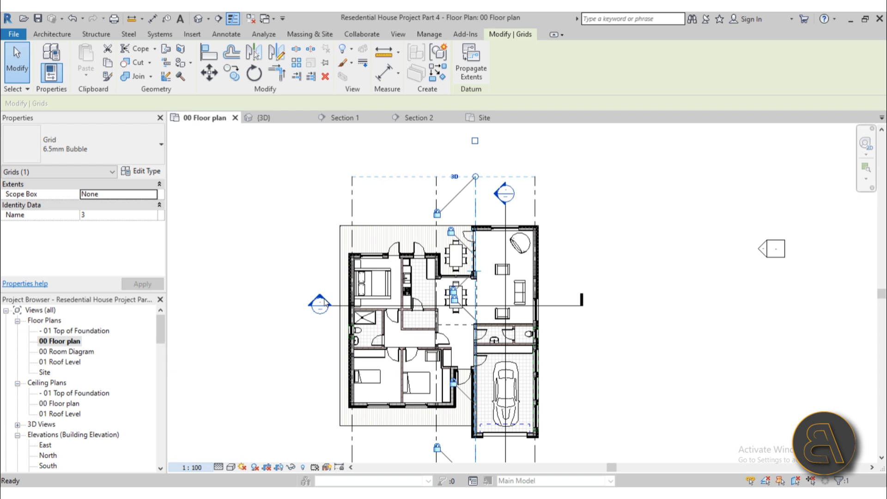
{"action": "key", "text": "Escape"}
{"action": "middle_click_drag", "start_coordinate": [411, 346], "coordinate": [393, 246]}
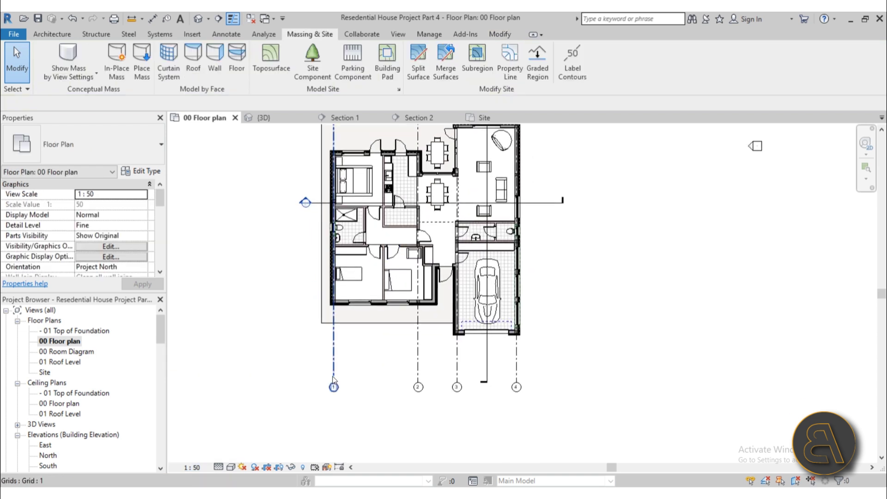
- Shorten the aligned grid lines at both ends so their bubbles and upper ends sit closer to the building
{"action": "left_click", "coordinate": [334, 387]}
{"action": "left_click_drag", "start_coordinate": [335, 383], "coordinate": [335, 366]}
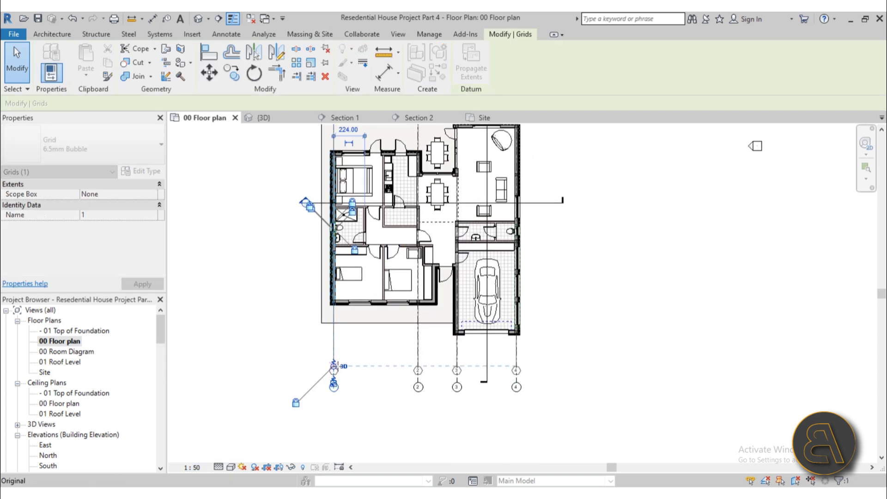
{"action": "left_click", "coordinate": [430, 342]}
{"action": "scroll", "coordinate": [432, 351], "scroll_direction": "down", "scroll_amount": 1}
{"action": "middle_click_drag", "start_coordinate": [432, 352], "coordinate": [428, 377]}
{"action": "scroll", "coordinate": [420, 165], "scroll_direction": "up", "scroll_amount": 2}
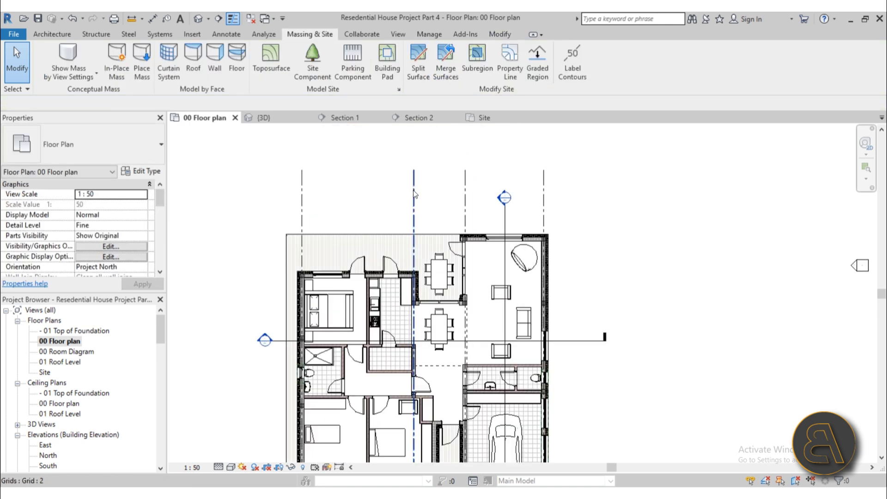
{"action": "left_click", "coordinate": [414, 193]}
{"action": "left_click_drag", "start_coordinate": [414, 169], "coordinate": [414, 176]}
{"action": "left_click", "coordinate": [560, 244]}
- Inspect the exterior wall layers and hatching along grid 4 up close
{"action": "scroll", "coordinate": [560, 244], "scroll_direction": "up", "scroll_amount": 3}
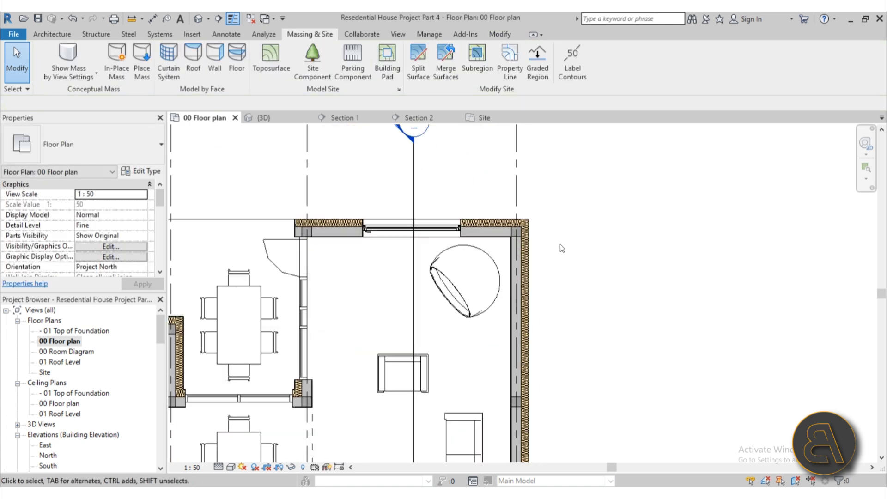
{"action": "scroll", "coordinate": [547, 265], "scroll_direction": "up", "scroll_amount": 2}
{"action": "scroll", "coordinate": [546, 310], "scroll_direction": "down", "scroll_amount": 3}
{"action": "mouse_move", "coordinate": [540, 349]}
{"action": "middle_mouse_down"}
{"action": "mouse_move", "coordinate": [550, 77]}
{"action": "mouse_move", "coordinate": [543, 200]}
{"action": "middle_mouse_up"}
{"action": "scroll", "coordinate": [539, 204], "scroll_direction": "up", "scroll_amount": 3}
{"action": "scroll", "coordinate": [534, 253], "scroll_direction": "up", "scroll_amount": 2}
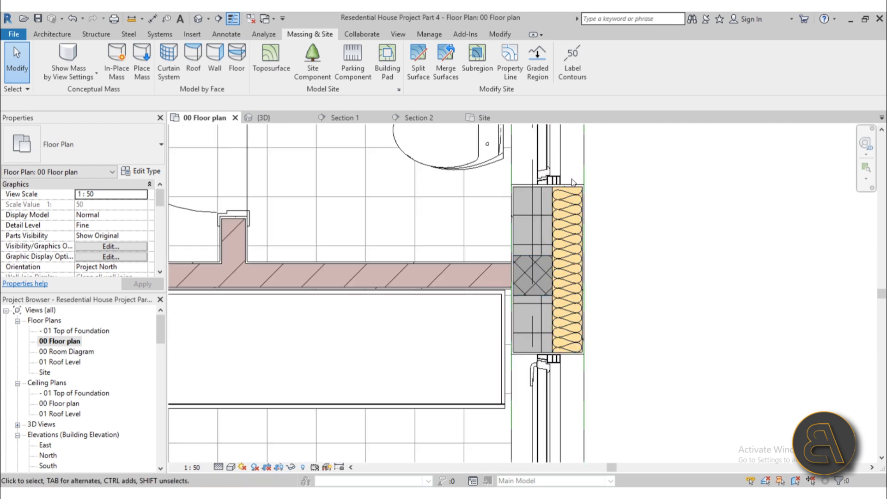
{"action": "scroll", "coordinate": [574, 181], "scroll_direction": "down", "scroll_amount": 3}
- Switch off Thin Lines and check the wall line weights at the garage corner near grid 3
{"action": "left_click", "coordinate": [233, 19]}
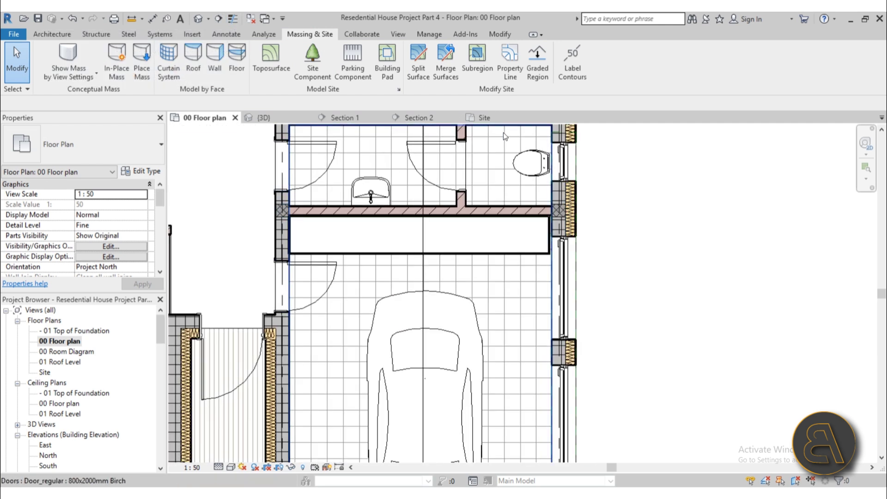
{"action": "scroll", "coordinate": [383, 154], "scroll_direction": "down", "scroll_amount": 3}
{"action": "middle_click_drag", "start_coordinate": [333, 340], "coordinate": [446, 206]}
{"action": "scroll", "coordinate": [395, 294], "scroll_direction": "down", "scroll_amount": 1}
{"action": "scroll", "coordinate": [452, 279], "scroll_direction": "up", "scroll_amount": 10}
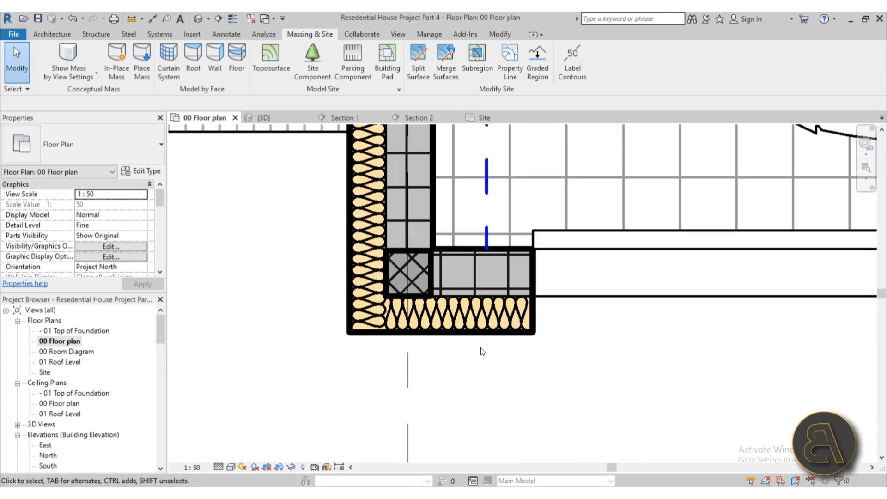
{"action": "scroll", "coordinate": [481, 347], "scroll_direction": "down", "scroll_amount": 4}
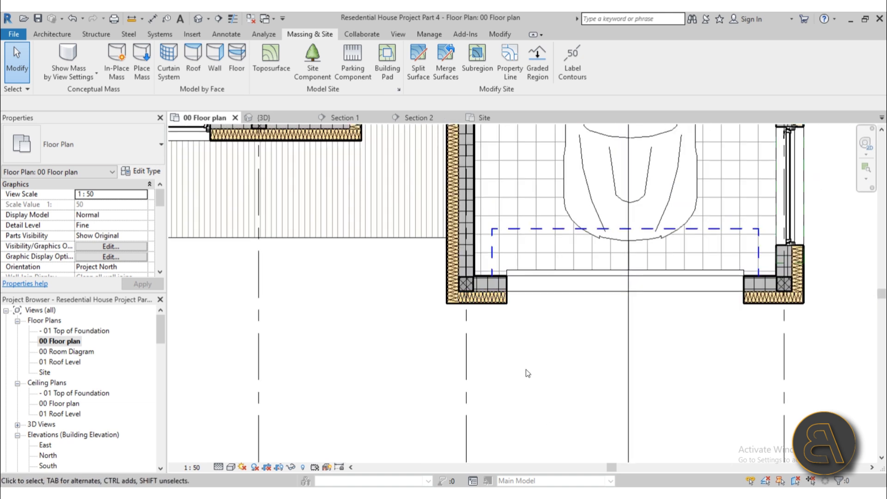
{"action": "scroll", "coordinate": [526, 373], "scroll_direction": "down", "scroll_amount": 3}
{"action": "middle_click_drag", "start_coordinate": [497, 383], "coordinate": [409, 315]}
{"action": "scroll", "coordinate": [428, 384], "scroll_direction": "down", "scroll_amount": 4}
{"action": "scroll", "coordinate": [410, 415], "scroll_direction": "down", "scroll_amount": 1}
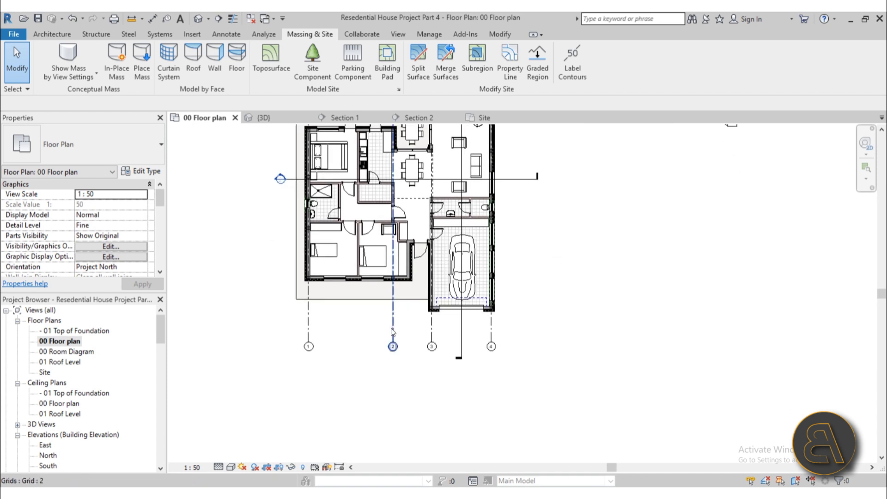
- Start an aligned dimension string referencing grid lines 1, 2, 3 and 4 below the building
{"action": "left_click", "coordinate": [309, 343]}
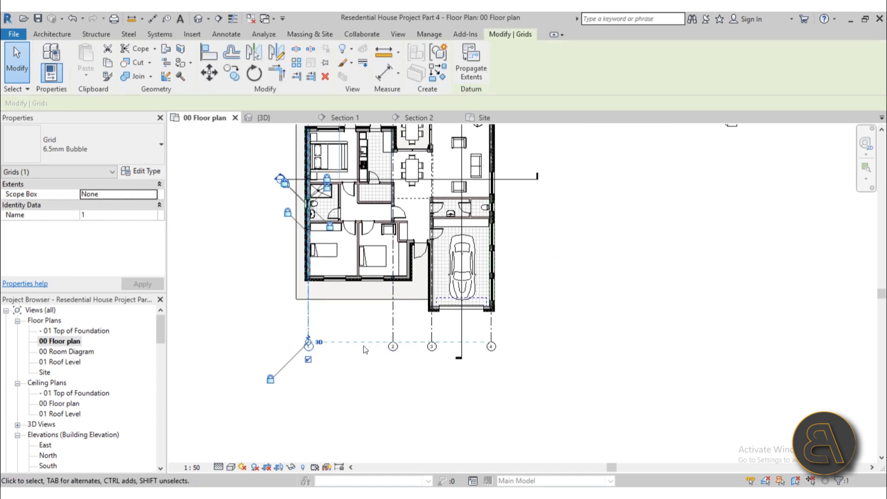
{"action": "left_click", "coordinate": [360, 374]}
{"action": "scroll", "coordinate": [361, 326], "scroll_direction": "up", "scroll_amount": 2}
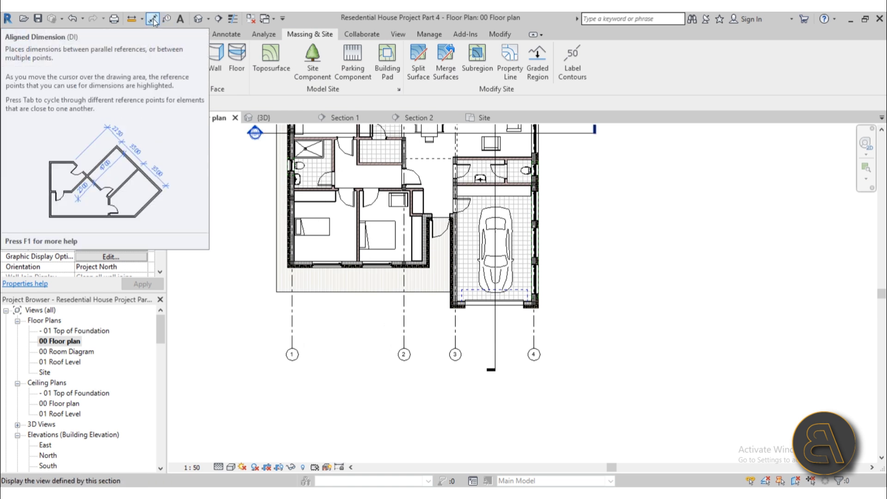
{"action": "left_click", "coordinate": [226, 35]}
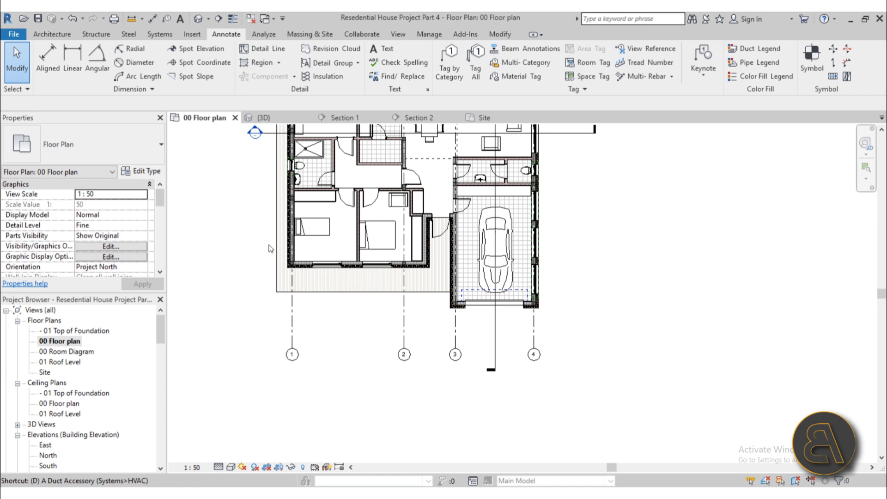
{"action": "left_click", "coordinate": [43, 51]}
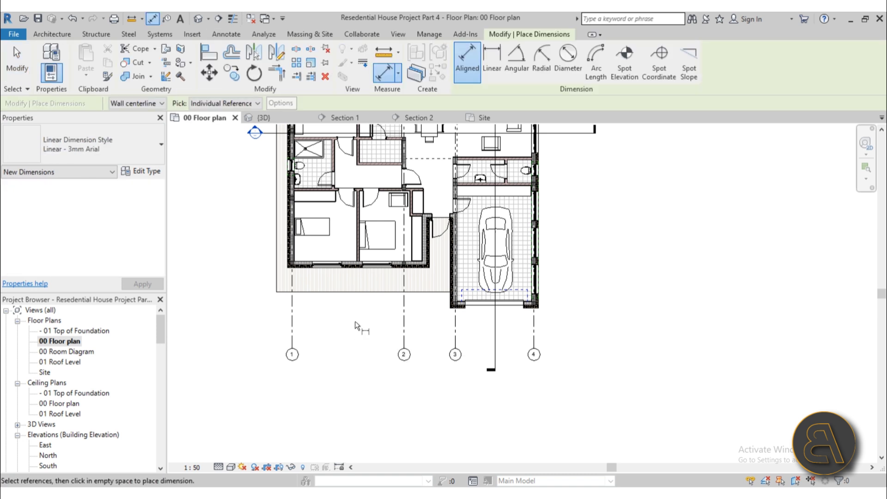
{"action": "scroll", "coordinate": [400, 329], "scroll_direction": "up", "scroll_amount": 3}
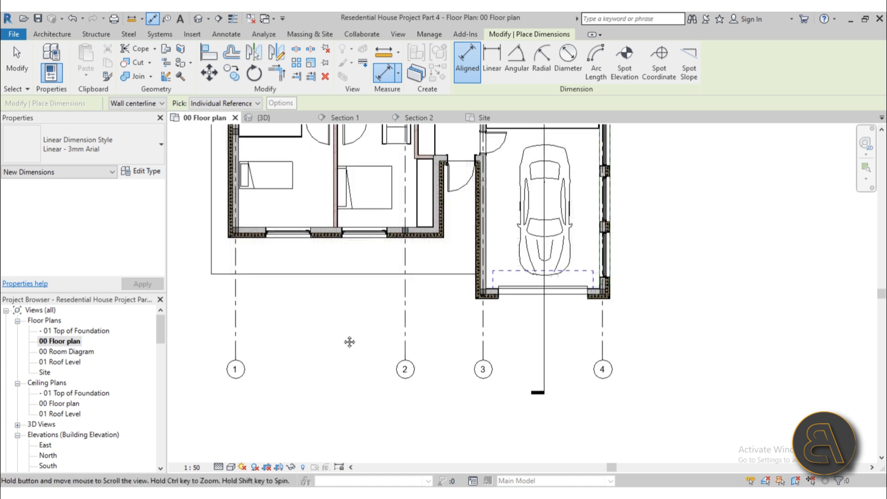
{"action": "left_click", "coordinate": [239, 343]}
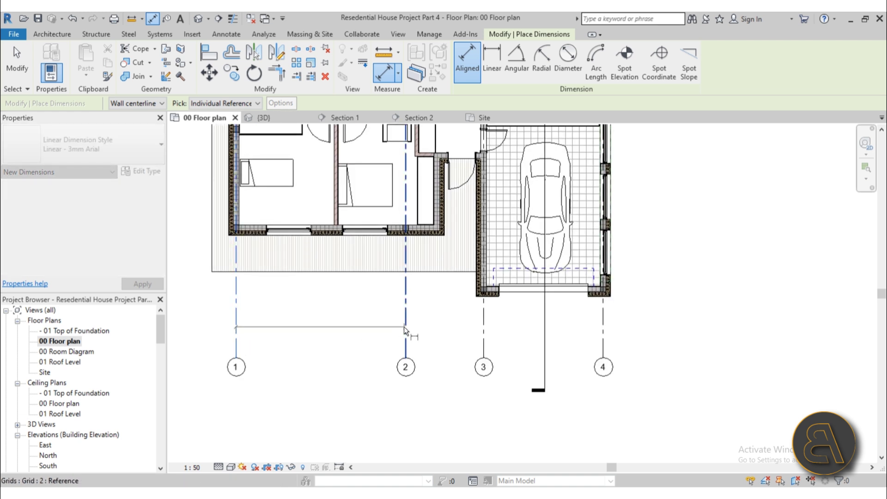
{"action": "left_click", "coordinate": [406, 326]}
{"action": "left_click", "coordinate": [483, 326]}
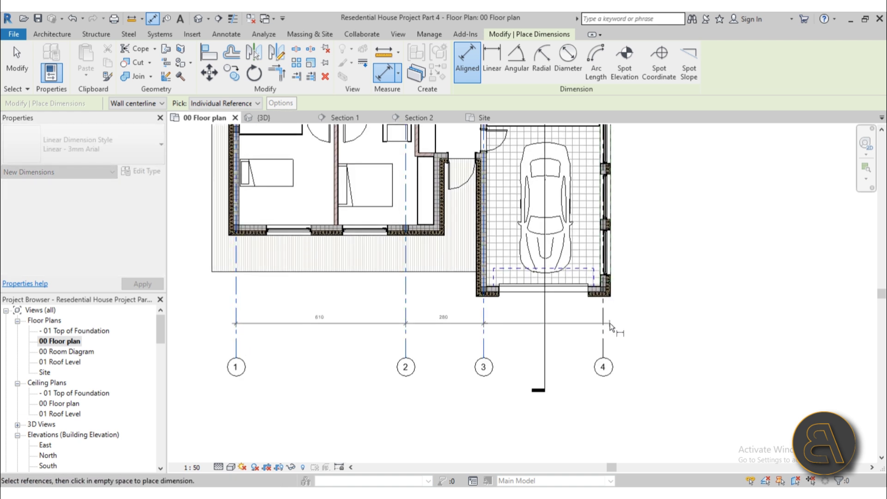
{"action": "left_click", "coordinate": [602, 323]}
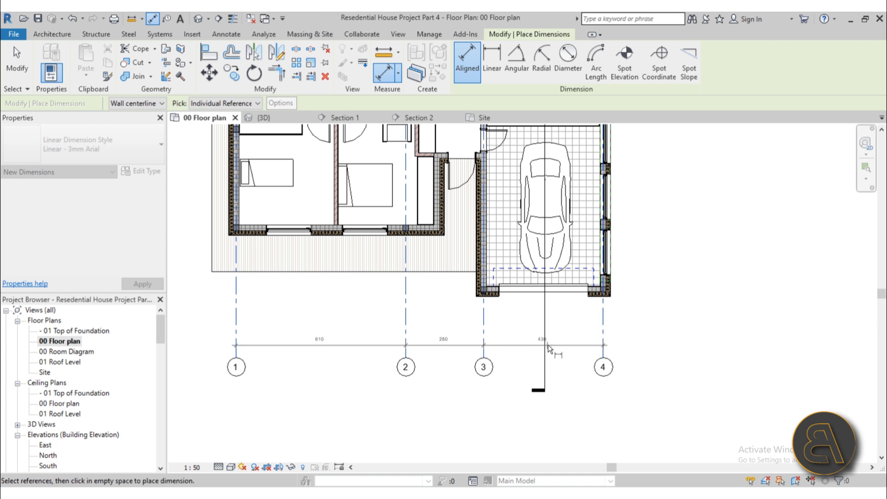
- Remove grids 4, 3 and 2 from the unfinished dimension string, and pick the same grids again
{"action": "left_click", "coordinate": [605, 333]}
{"action": "left_click", "coordinate": [483, 332]}
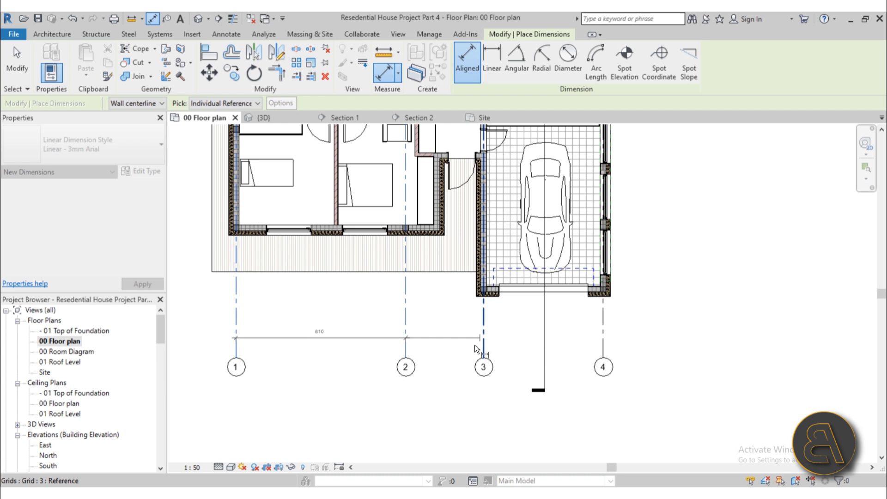
{"action": "left_click", "coordinate": [405, 335]}
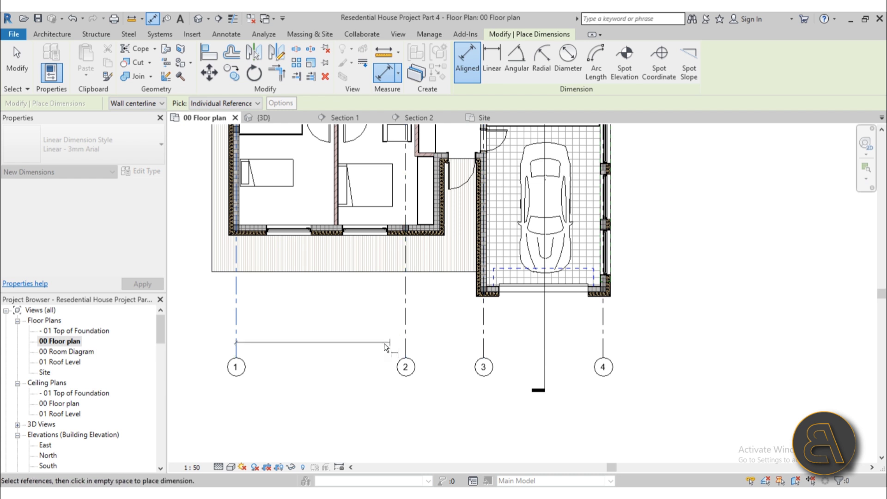
{"action": "left_click", "coordinate": [406, 326]}
{"action": "left_click", "coordinate": [482, 327]}
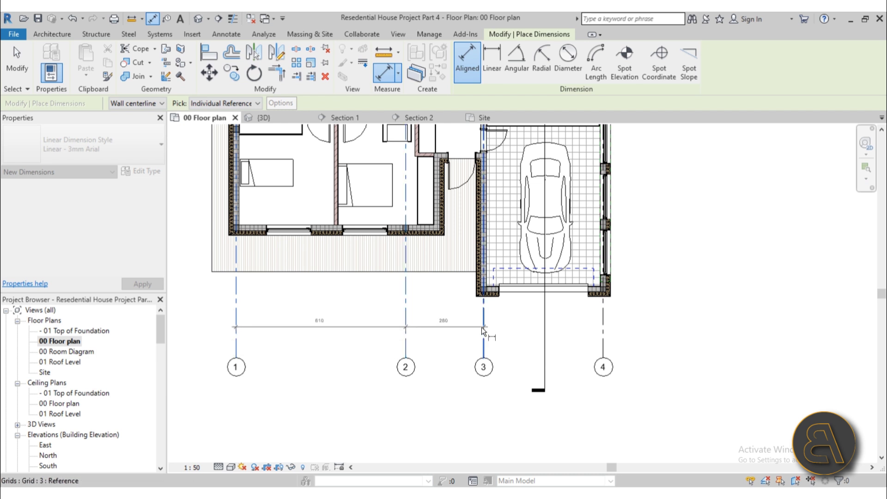
{"action": "left_click", "coordinate": [602, 332]}
- Place the grid dimension string just above the grid bubbles
{"action": "scroll", "coordinate": [621, 334], "scroll_direction": "up", "scroll_amount": 3}
{"action": "middle_click_drag", "start_coordinate": [615, 356], "coordinate": [747, 307]}
{"action": "scroll", "coordinate": [748, 306], "scroll_direction": "down", "scroll_amount": 1}
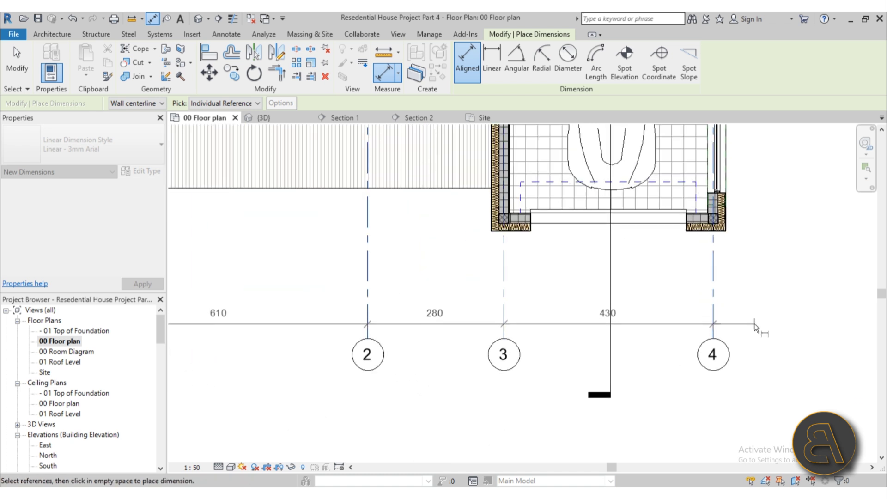
{"action": "left_click", "coordinate": [643, 323]}
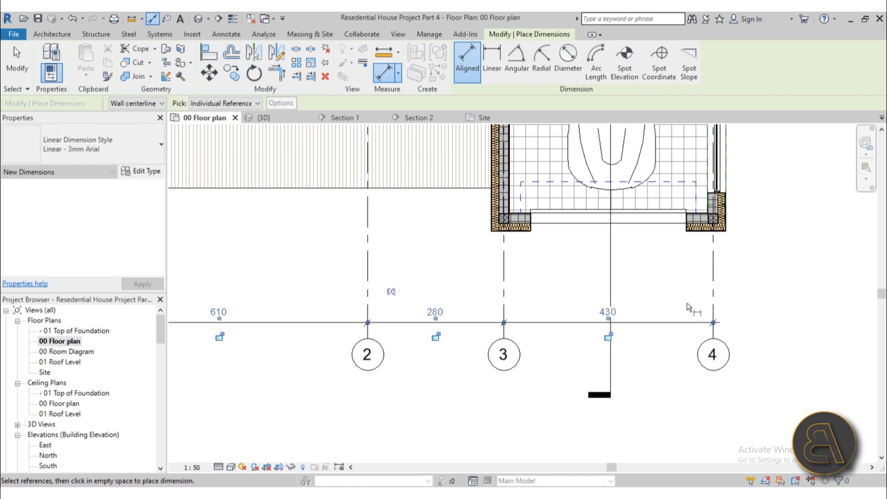
- Examine the placed dimension string and its text size between grids 1 and 4
{"action": "scroll", "coordinate": [589, 331], "scroll_direction": "down", "scroll_amount": 3}
{"action": "scroll", "coordinate": [418, 288], "scroll_direction": "up", "scroll_amount": 7}
{"action": "scroll", "coordinate": [458, 316], "scroll_direction": "down", "scroll_amount": 5}
{"action": "middle_click_drag", "start_coordinate": [472, 313], "coordinate": [404, 340]}
{"action": "scroll", "coordinate": [446, 306], "scroll_direction": "down", "scroll_amount": 1}
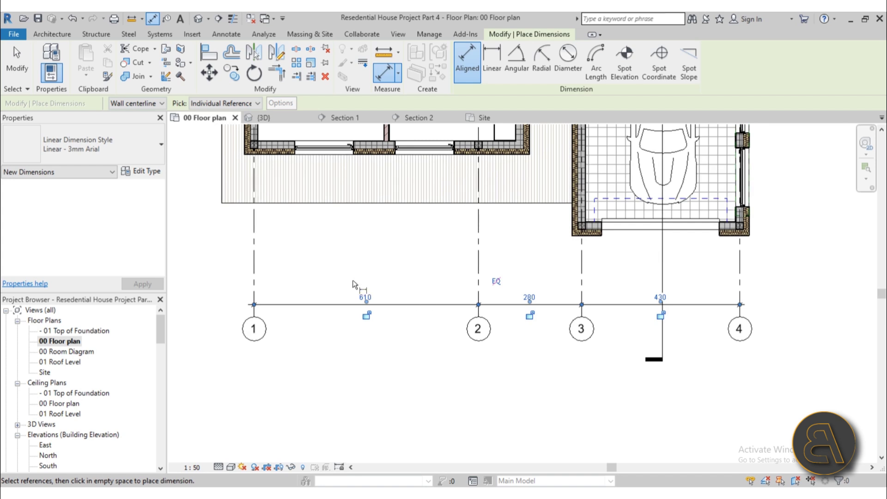
{"action": "scroll", "coordinate": [442, 270], "scroll_direction": "down", "scroll_amount": 2}
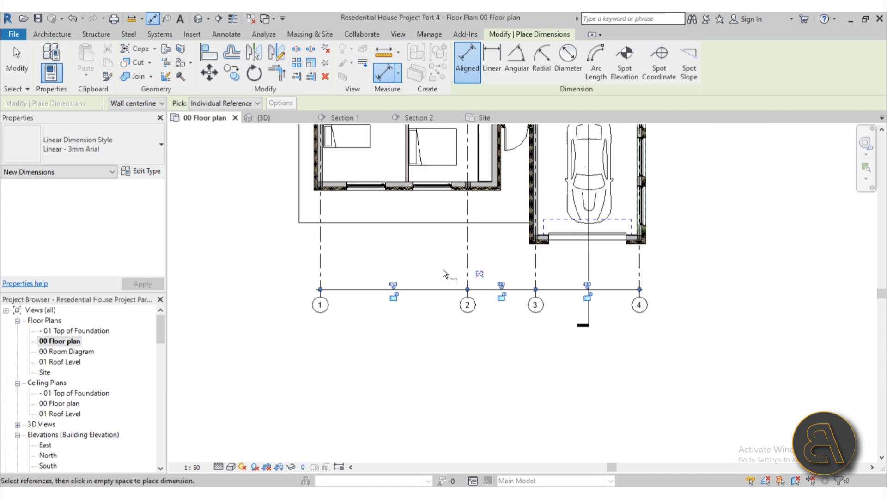
{"action": "scroll", "coordinate": [428, 292], "scroll_direction": "up", "scroll_amount": 2}
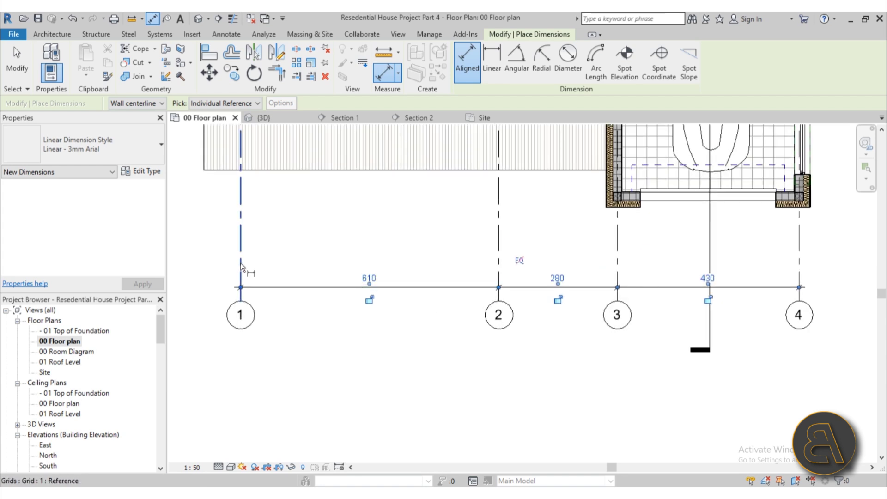
- Dimension grid lines 1 to 4 with one aligned string near their upper ends, above the building
{"action": "scroll", "coordinate": [388, 228], "scroll_direction": "down", "scroll_amount": 5}
{"action": "middle_click_drag", "start_coordinate": [388, 228], "coordinate": [391, 431]}
{"action": "middle_click_drag", "start_coordinate": [362, 263], "coordinate": [368, 396]}
{"action": "scroll", "coordinate": [341, 171], "scroll_direction": "up", "scroll_amount": 3}
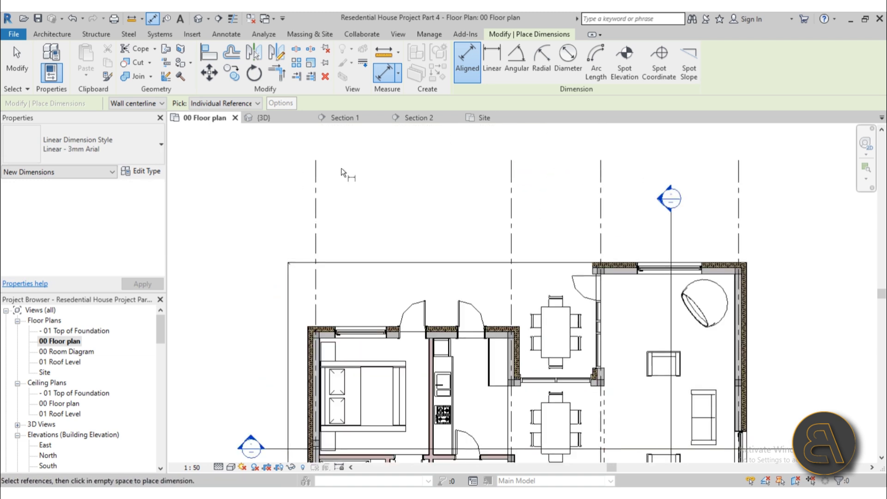
{"action": "left_click", "coordinate": [318, 192]}
{"action": "left_click", "coordinate": [511, 193]}
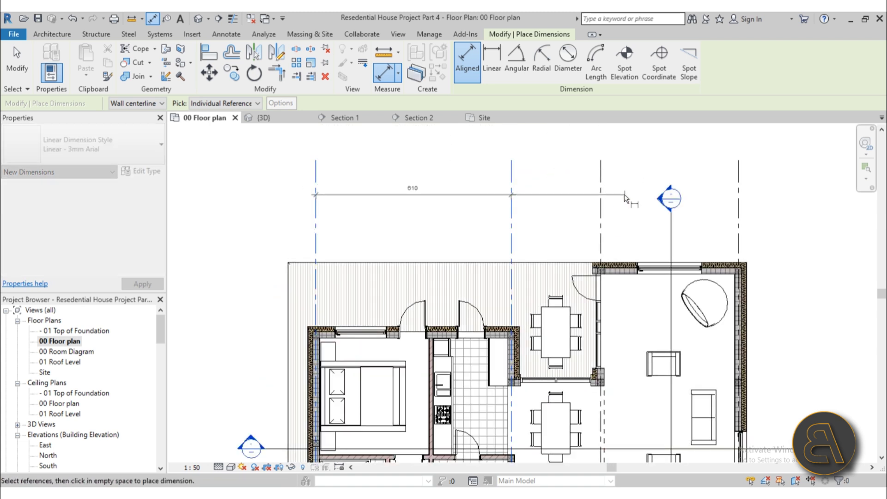
{"action": "left_click", "coordinate": [601, 195]}
{"action": "left_click", "coordinate": [738, 199]}
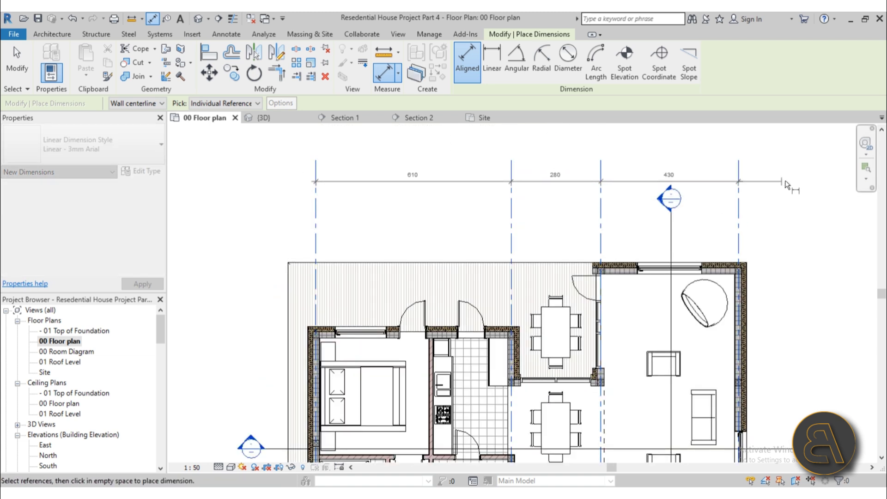
{"action": "left_click", "coordinate": [790, 179]}
- Inspect the exterior wall layers and window openings along the bedrooms' lower wall near grid 1
{"action": "scroll", "coordinate": [594, 307], "scroll_direction": "down", "scroll_amount": 4}
{"action": "scroll", "coordinate": [594, 307], "scroll_direction": "up", "scroll_amount": 2}
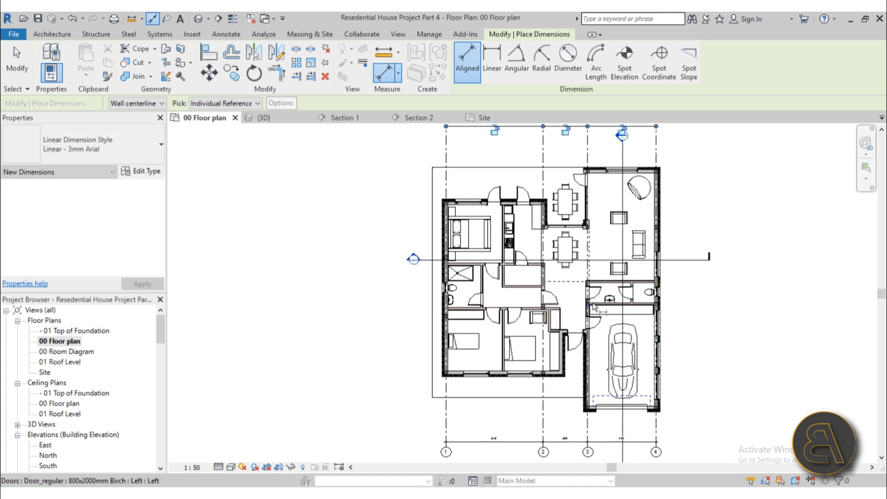
{"action": "middle_click_drag", "start_coordinate": [537, 381], "coordinate": [520, 304]}
{"action": "scroll", "coordinate": [520, 304], "scroll_direction": "up", "scroll_amount": 6}
{"action": "scroll", "coordinate": [442, 257], "scroll_direction": "up", "scroll_amount": 7}
{"action": "scroll", "coordinate": [507, 278], "scroll_direction": "down", "scroll_amount": 3}
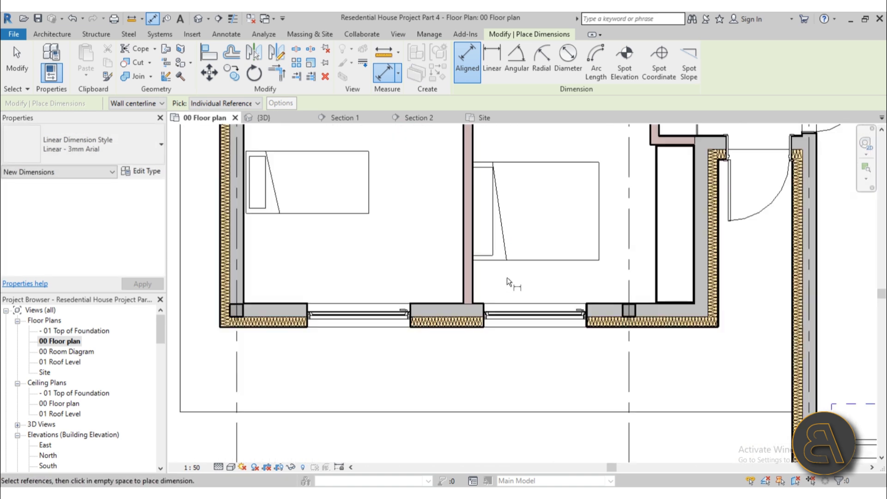
{"action": "scroll", "coordinate": [506, 277], "scroll_direction": "down", "scroll_amount": 4}
{"action": "scroll", "coordinate": [375, 283], "scroll_direction": "up", "scroll_amount": 6}
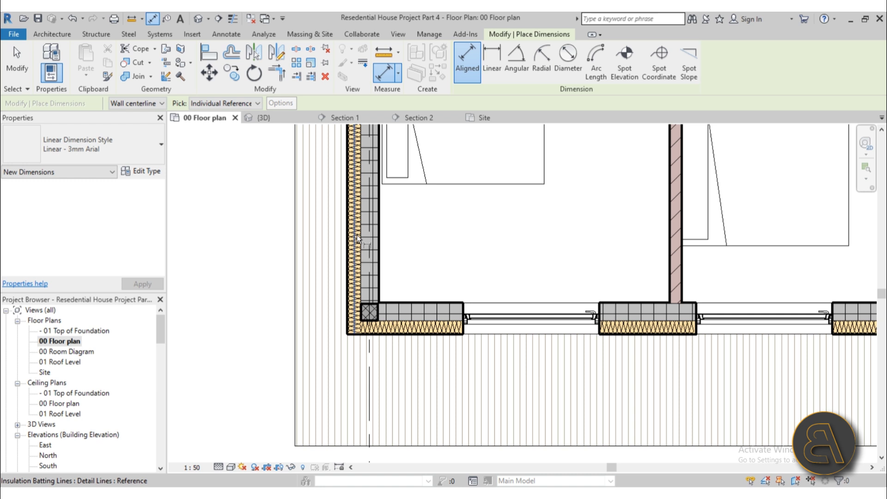
{"action": "scroll", "coordinate": [357, 236], "scroll_direction": "down", "scroll_amount": 2}
{"action": "scroll", "coordinate": [377, 250], "scroll_direction": "up", "scroll_amount": 4}
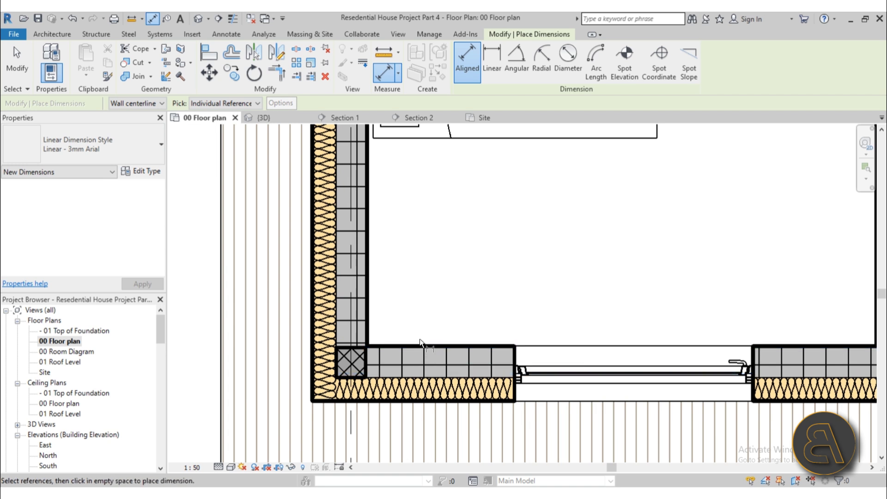
{"action": "scroll", "coordinate": [388, 237], "scroll_direction": "down", "scroll_amount": 4}
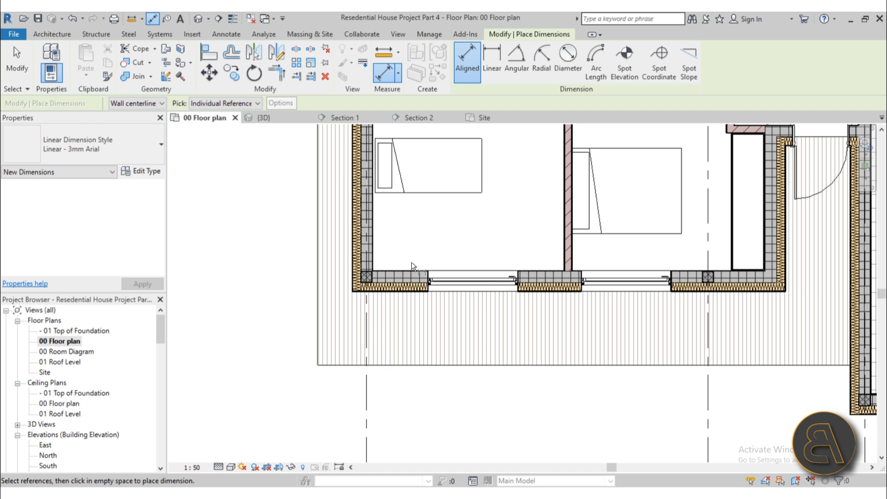
- Set the aligned dimension reference to Wall faces, switch on Thin Lines and check the wall corner at grid 1
{"action": "left_click", "coordinate": [141, 107]}
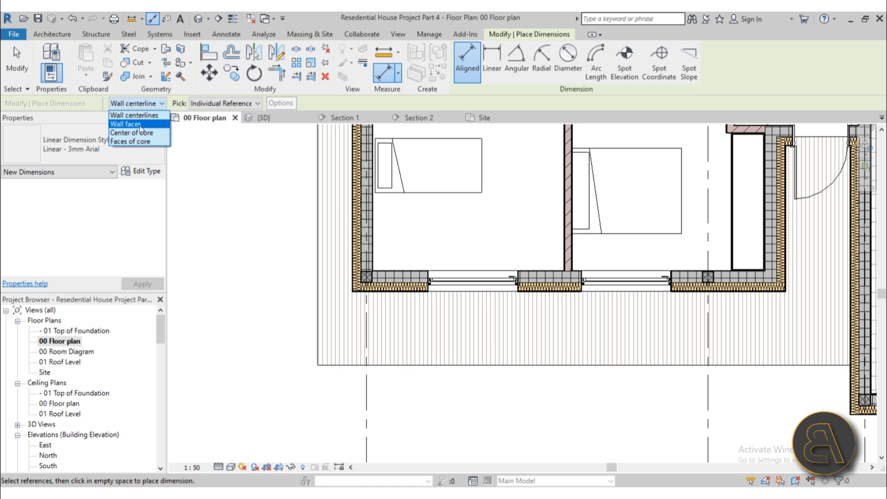
{"action": "left_click", "coordinate": [140, 125]}
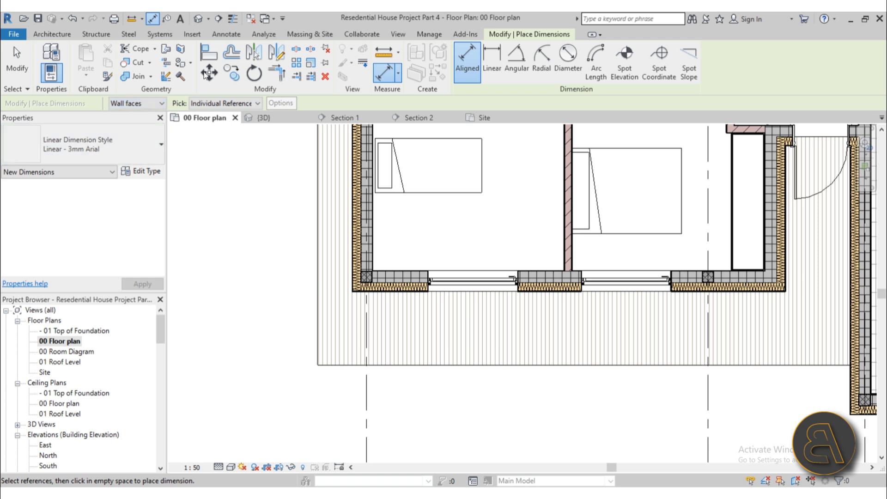
{"action": "left_click", "coordinate": [233, 21]}
{"action": "scroll", "coordinate": [382, 312], "scroll_direction": "up", "scroll_amount": 5}
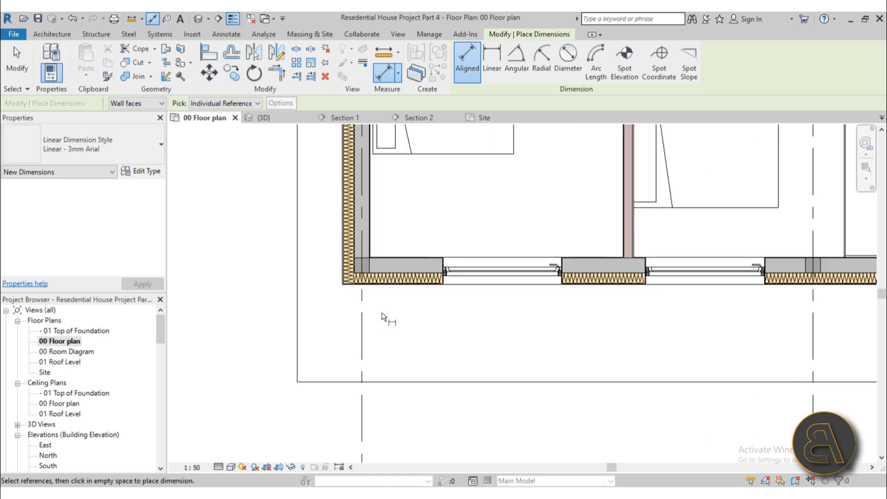
{"action": "scroll", "coordinate": [297, 233], "scroll_direction": "up", "scroll_amount": 3}
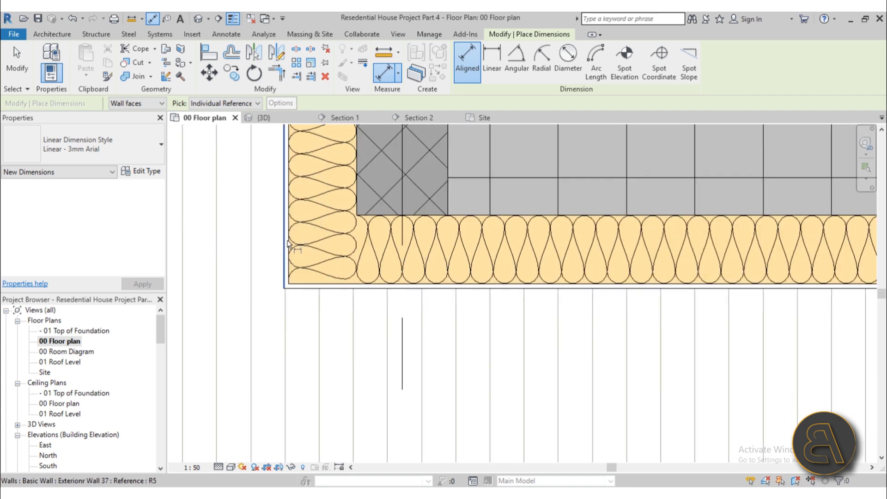
{"action": "scroll", "coordinate": [324, 235], "scroll_direction": "down", "scroll_amount": 8}
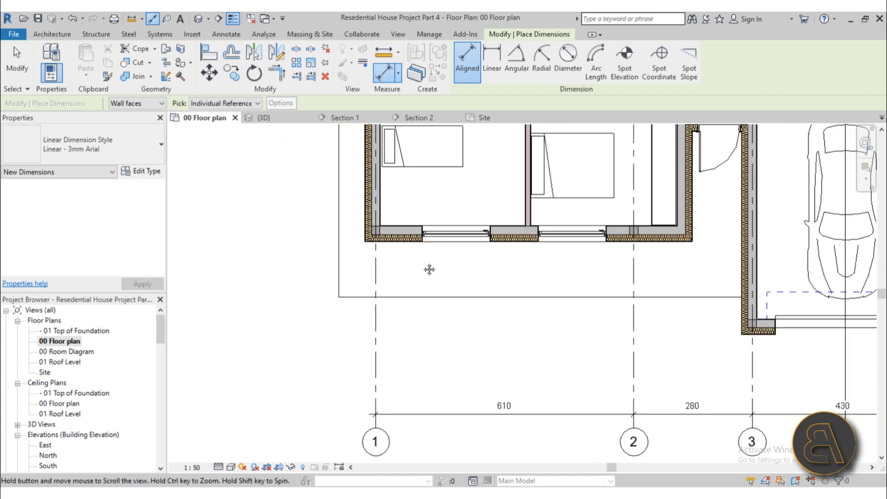
- Set the aligned dimension to pick Entire Walls, with Openings by Widths as the only automatic references
{"action": "scroll", "coordinate": [370, 308], "scroll_direction": "down", "scroll_amount": 5}
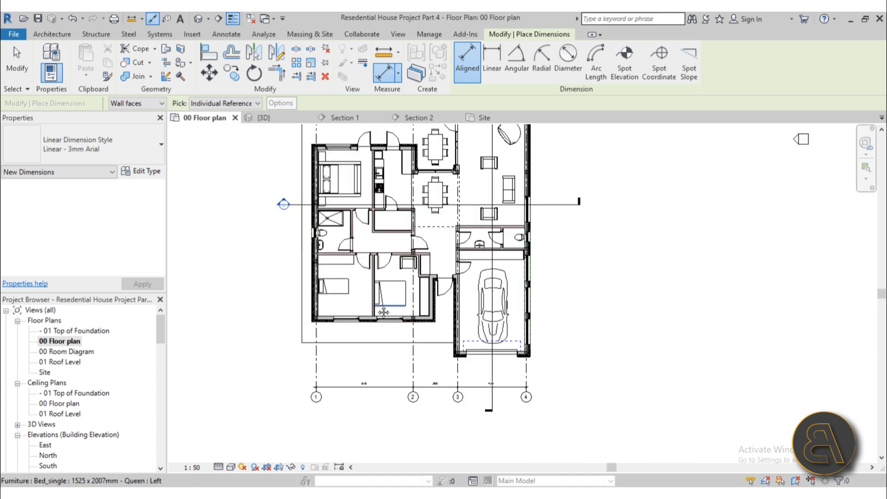
{"action": "middle_click_drag", "start_coordinate": [363, 325], "coordinate": [356, 333]}
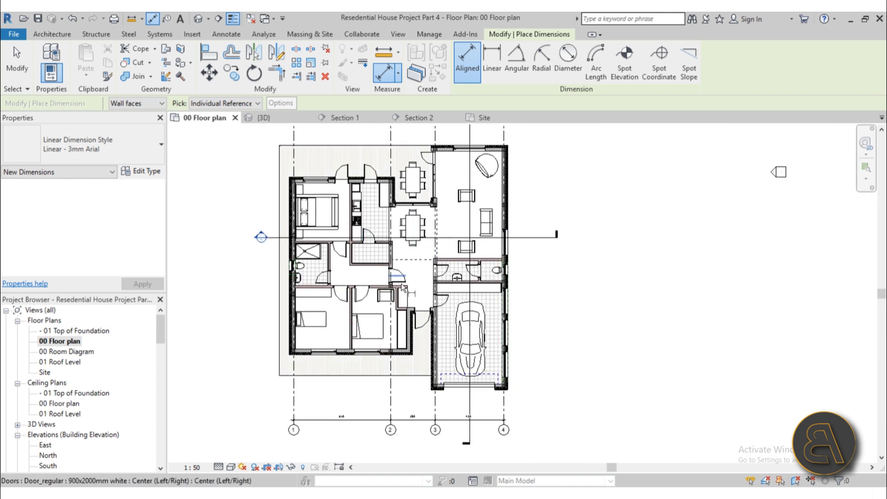
{"action": "middle_click_drag", "start_coordinate": [408, 298], "coordinate": [411, 241]}
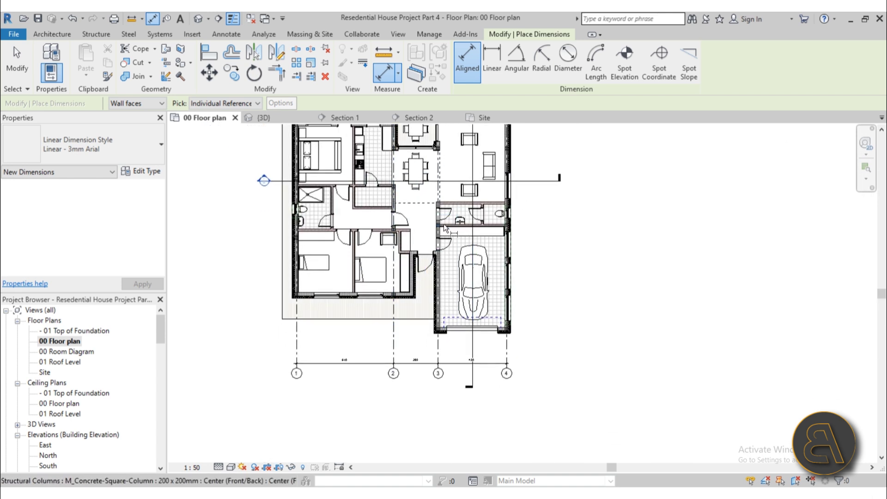
{"action": "middle_click_drag", "start_coordinate": [297, 162], "coordinate": [280, 172]}
{"action": "left_click", "coordinate": [202, 105]}
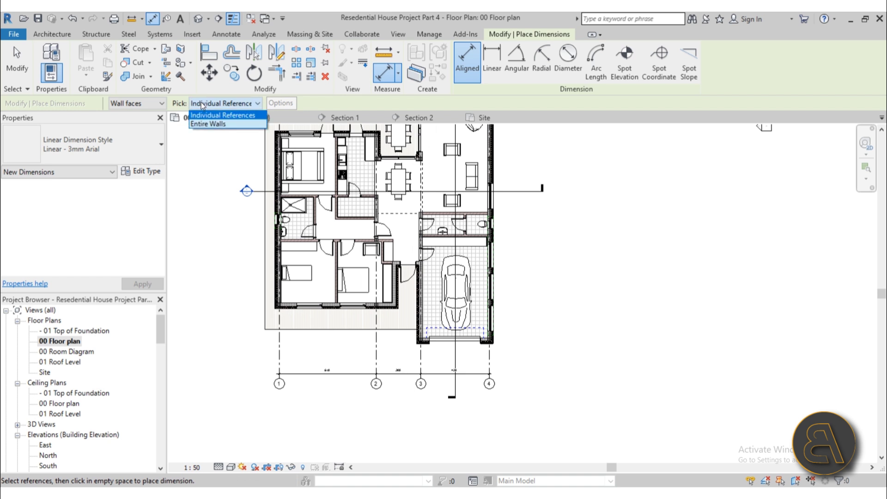
{"action": "left_click", "coordinate": [231, 124]}
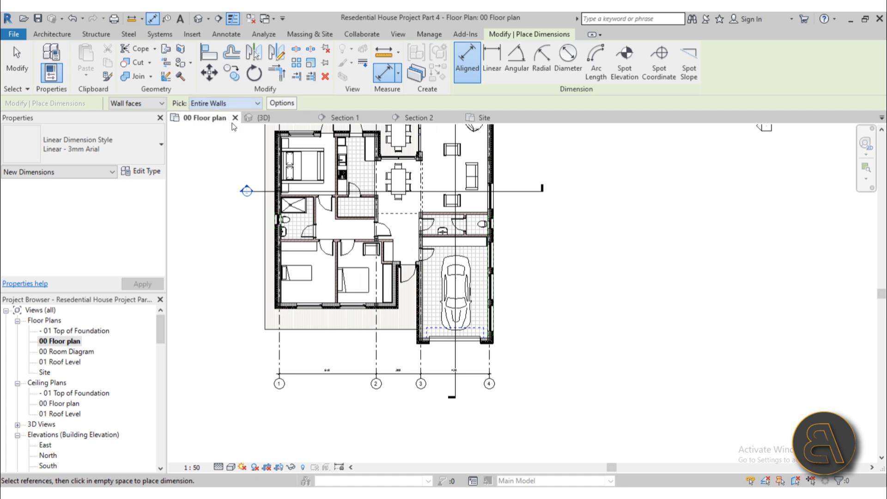
{"action": "left_click", "coordinate": [281, 103]}
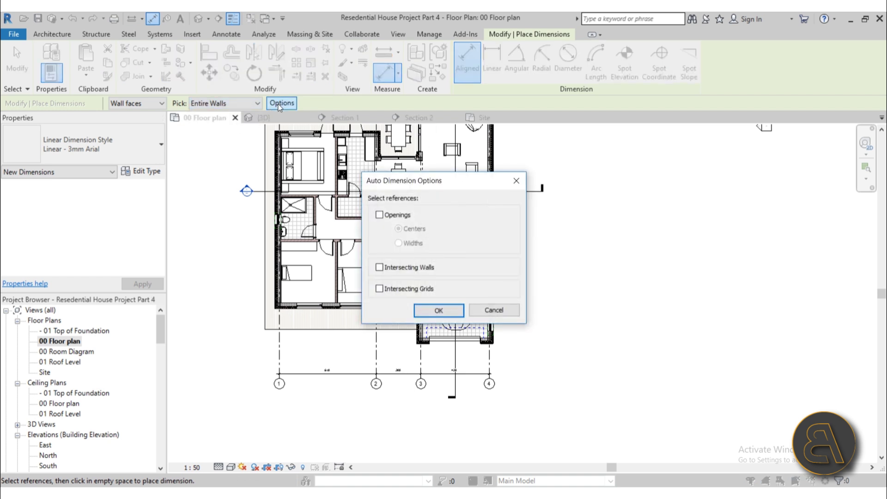
{"action": "left_click", "coordinate": [397, 216]}
{"action": "left_click", "coordinate": [398, 243]}
{"action": "left_click_drag", "start_coordinate": [442, 182], "coordinate": [619, 190]}
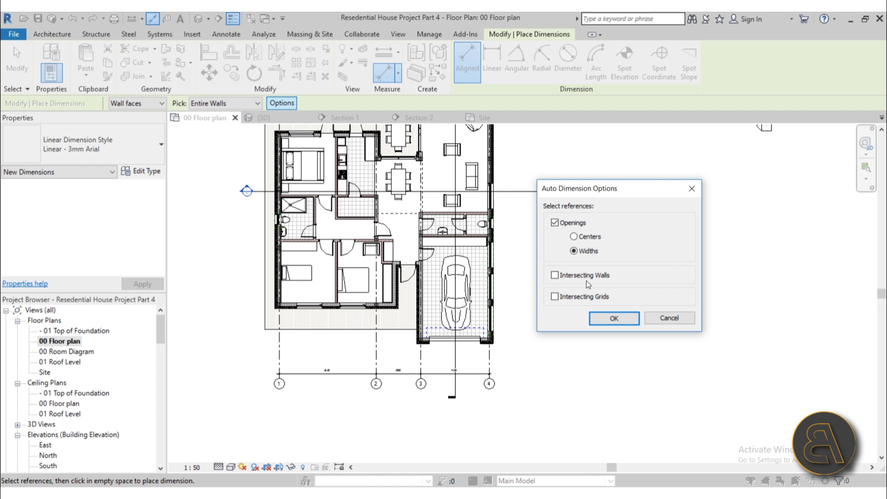
{"action": "left_click", "coordinate": [610, 319]}
- Dimension the full exterior wall along grid 4, including its window openings, with a string just outside the wall
{"action": "middle_click_drag", "start_coordinate": [521, 212], "coordinate": [480, 293]}
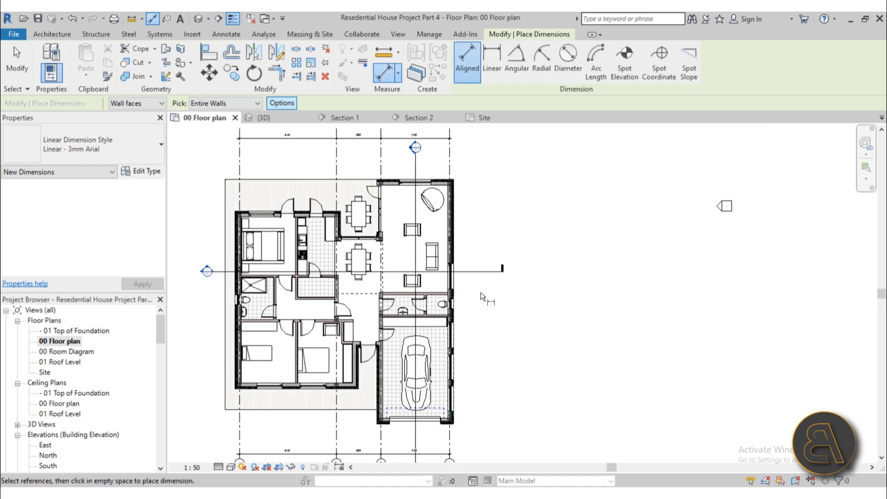
{"action": "left_click", "coordinate": [453, 228]}
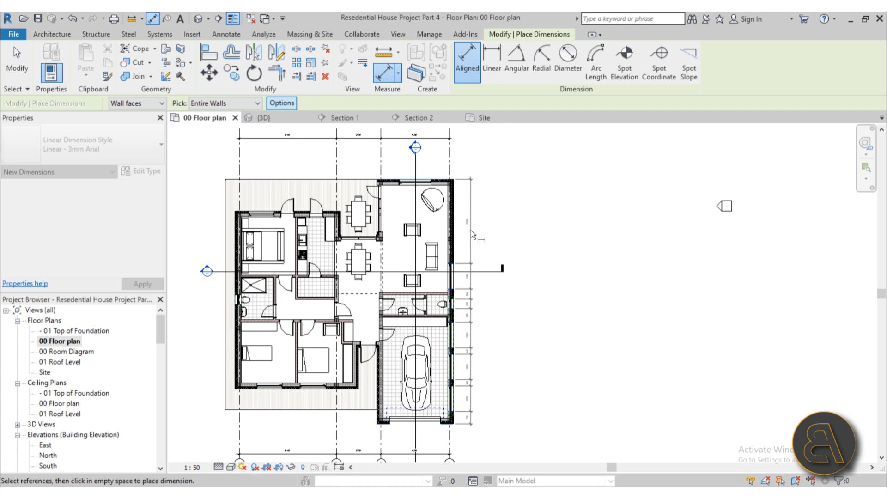
{"action": "left_click", "coordinate": [470, 231]}
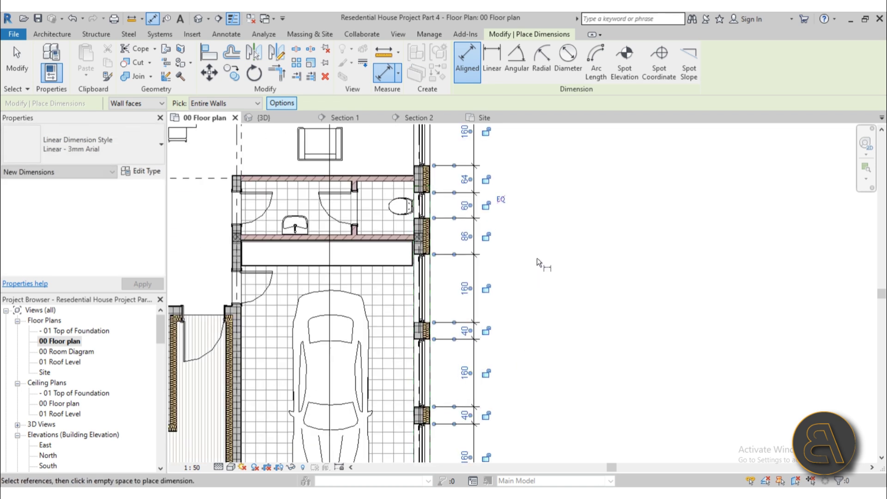
- Dimension the bedrooms' lower exterior wall with its window openings, placing the string just above the grid dimensions, and end dimensioning
{"action": "scroll", "coordinate": [537, 259], "scroll_direction": "down", "scroll_amount": 3}
{"action": "middle_click_drag", "start_coordinate": [537, 295], "coordinate": [609, 142]}
{"action": "scroll", "coordinate": [474, 173], "scroll_direction": "up", "scroll_amount": 2}
{"action": "middle_click_drag", "start_coordinate": [451, 183], "coordinate": [452, 223]}
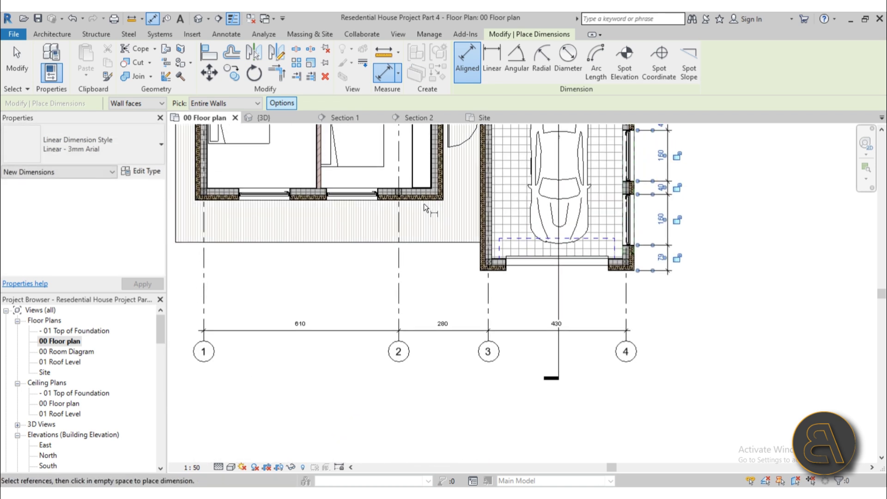
{"action": "left_click", "coordinate": [420, 199]}
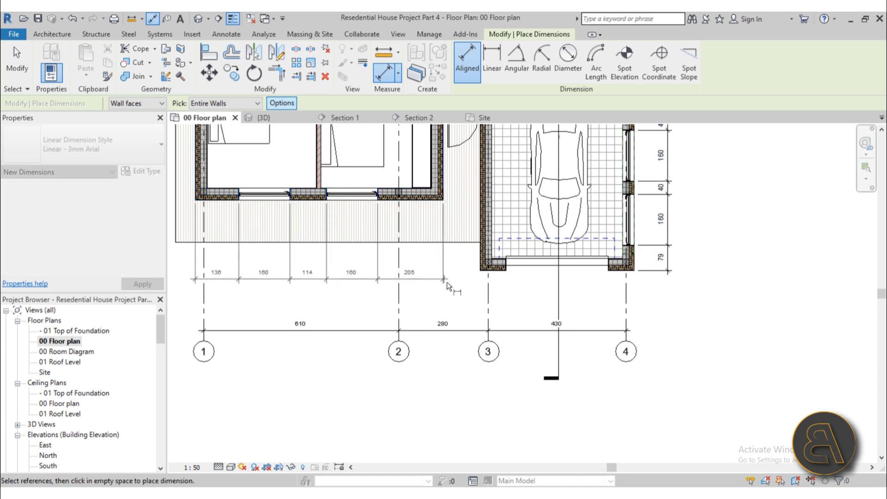
{"action": "left_click", "coordinate": [463, 308]}
{"action": "middle_click_drag", "start_coordinate": [466, 268], "coordinate": [409, 262]}
{"action": "scroll", "coordinate": [409, 262], "scroll_direction": "up", "scroll_amount": 1}
{"action": "left_click", "coordinate": [25, 68]}
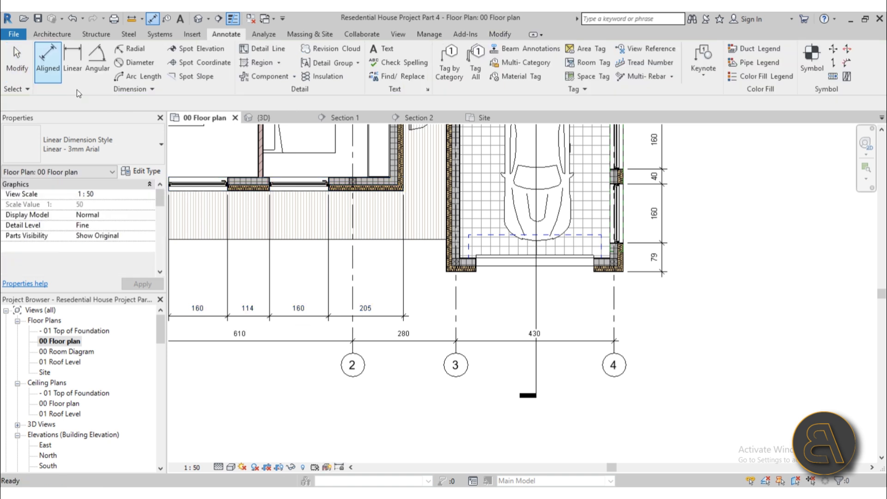
- Try to extend the bedroom wall's dimension string across the entrance and garage front by editing its witness lines
{"action": "left_click", "coordinate": [404, 269]}
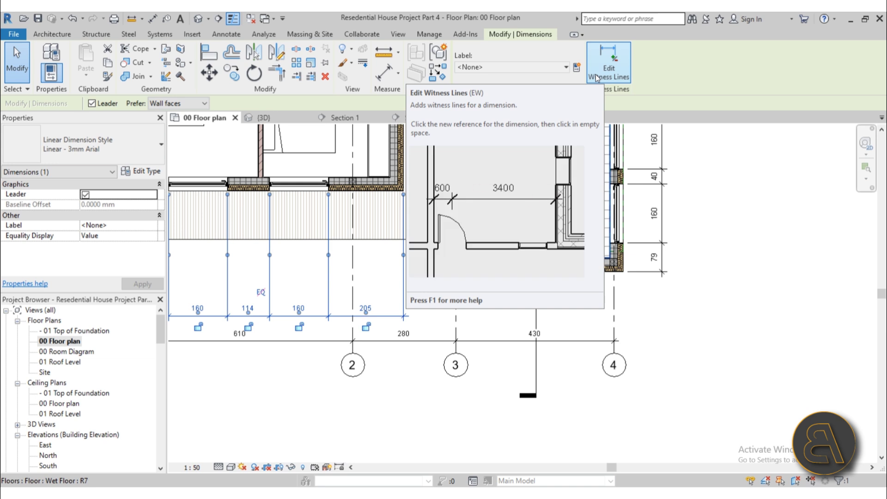
{"action": "left_click", "coordinate": [596, 74]}
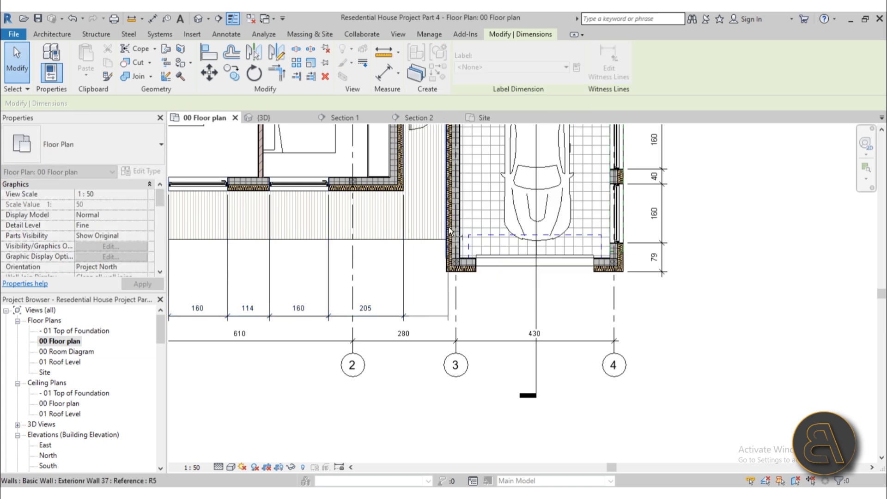
{"action": "scroll", "coordinate": [440, 239], "scroll_direction": "up", "scroll_amount": 4}
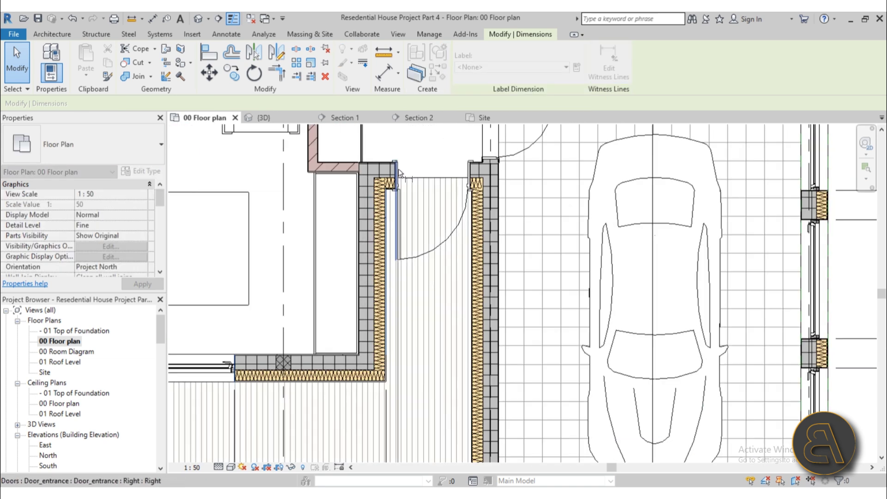
{"action": "left_click", "coordinate": [470, 180]}
{"action": "scroll", "coordinate": [467, 269], "scroll_direction": "down", "scroll_amount": 2}
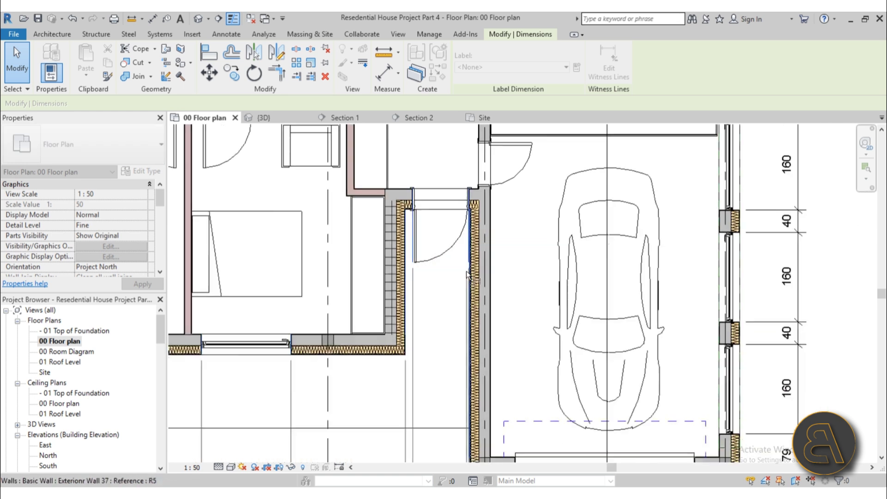
{"action": "middle_click_drag", "start_coordinate": [464, 411], "coordinate": [425, 268]}
{"action": "scroll", "coordinate": [425, 273], "scroll_direction": "up", "scroll_amount": 4}
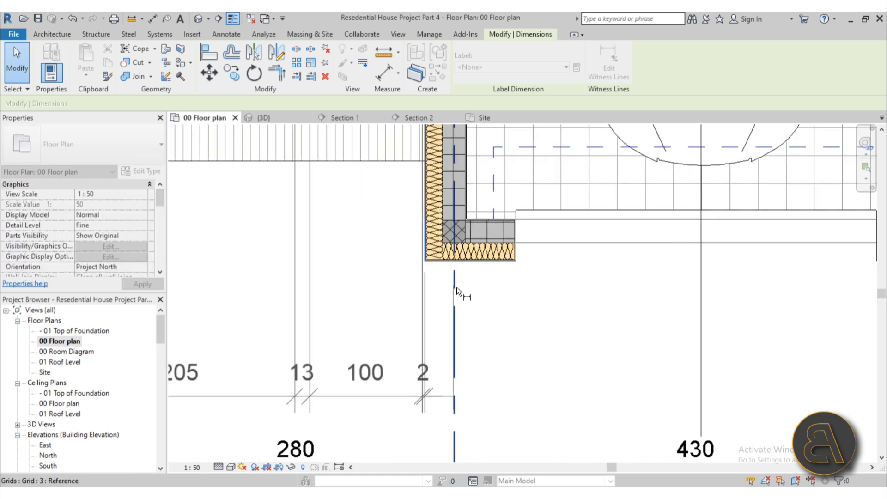
{"action": "left_click", "coordinate": [519, 249]}
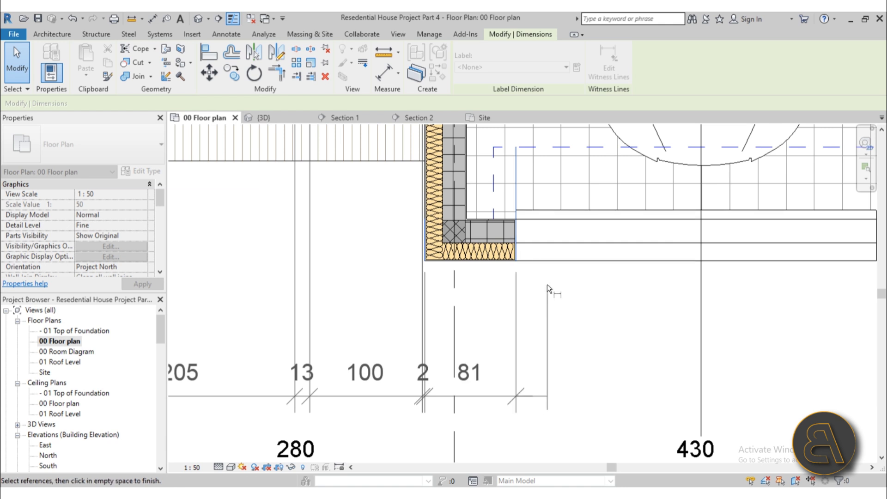
{"action": "scroll", "coordinate": [547, 284], "scroll_direction": "down", "scroll_amount": 2}
{"action": "left_click", "coordinate": [484, 250]}
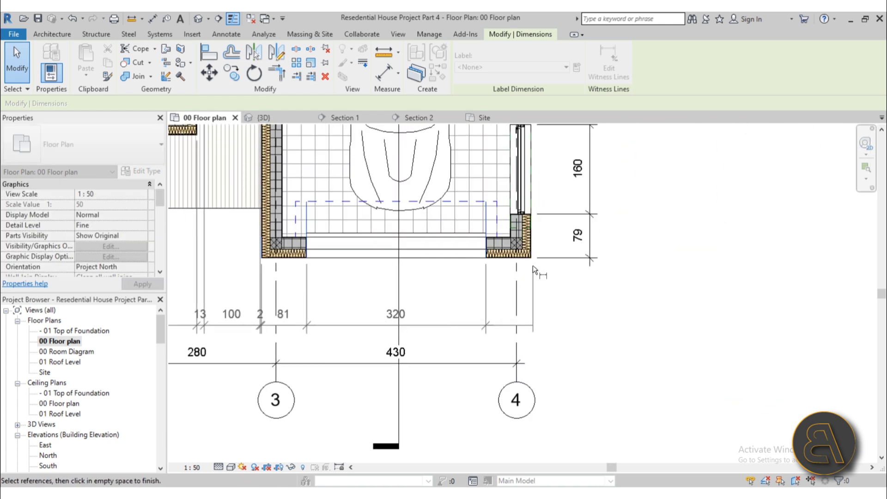
{"action": "left_click", "coordinate": [533, 249]}
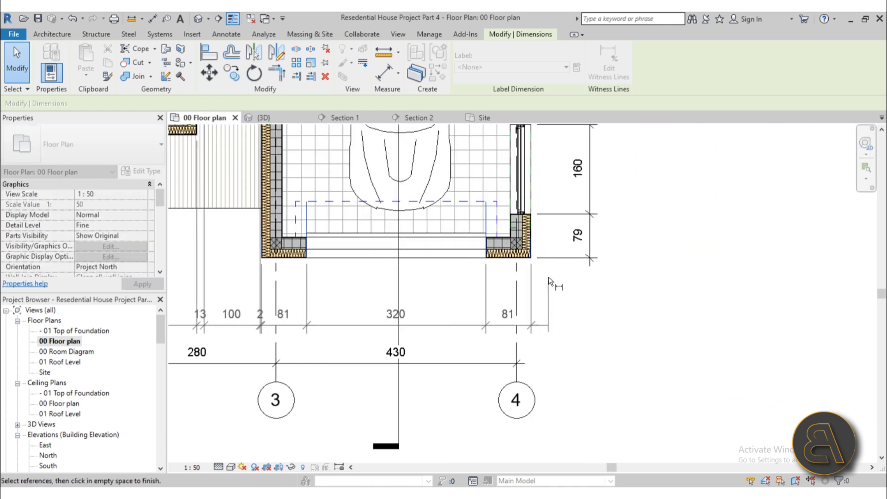
{"action": "left_click", "coordinate": [615, 342]}
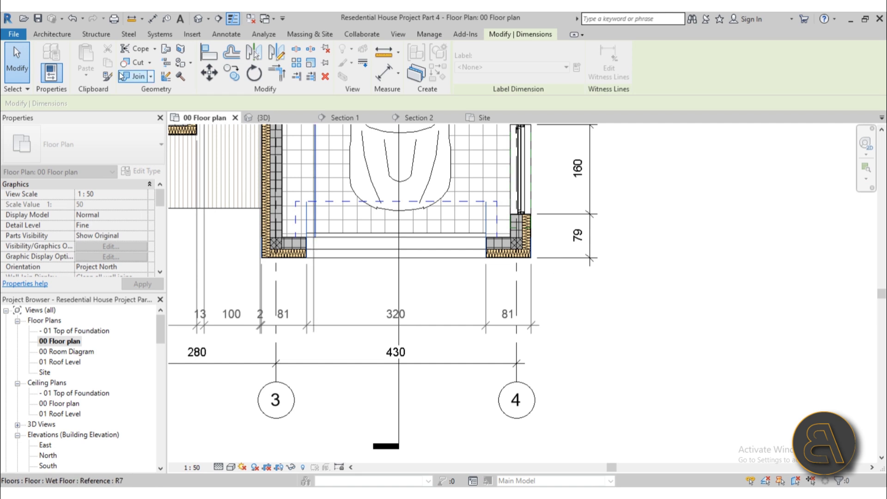
{"action": "left_click", "coordinate": [28, 69]}
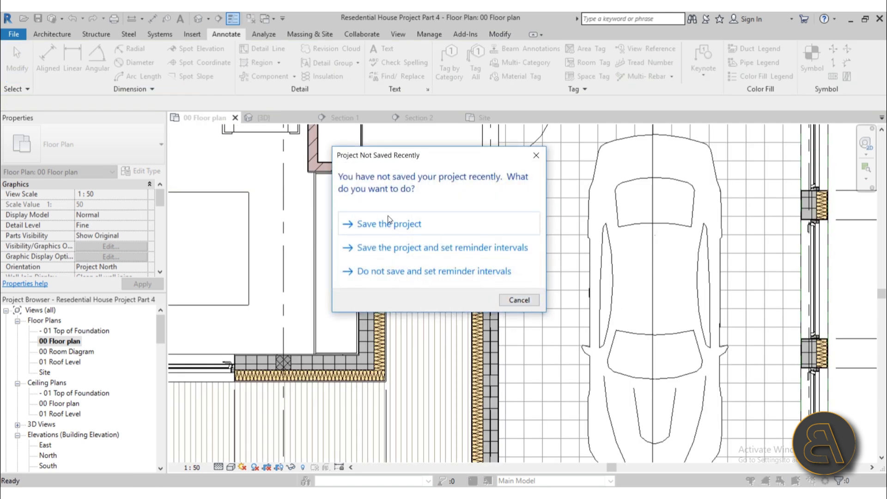
- Save the project and return to the dimension string below the bedrooms
{"action": "left_click", "coordinate": [388, 224]}
{"action": "scroll", "coordinate": [446, 206], "scroll_direction": "down", "scroll_amount": 4}
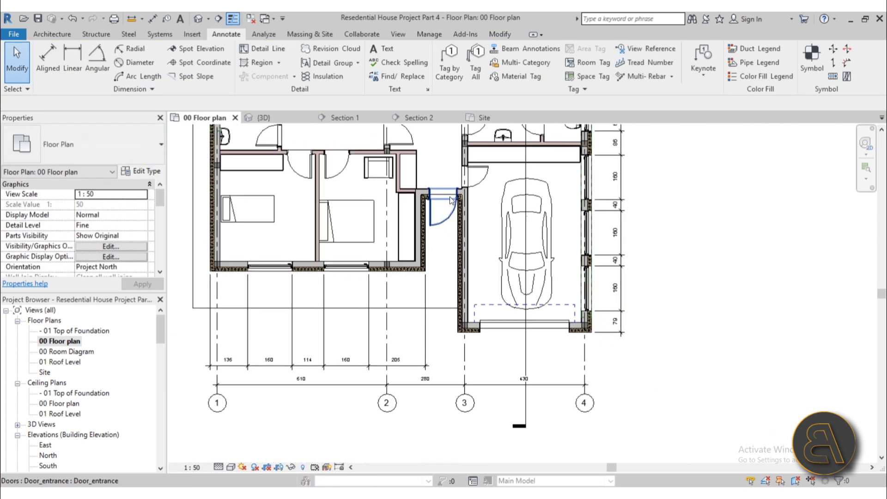
{"action": "scroll", "coordinate": [444, 301], "scroll_direction": "up", "scroll_amount": 4}
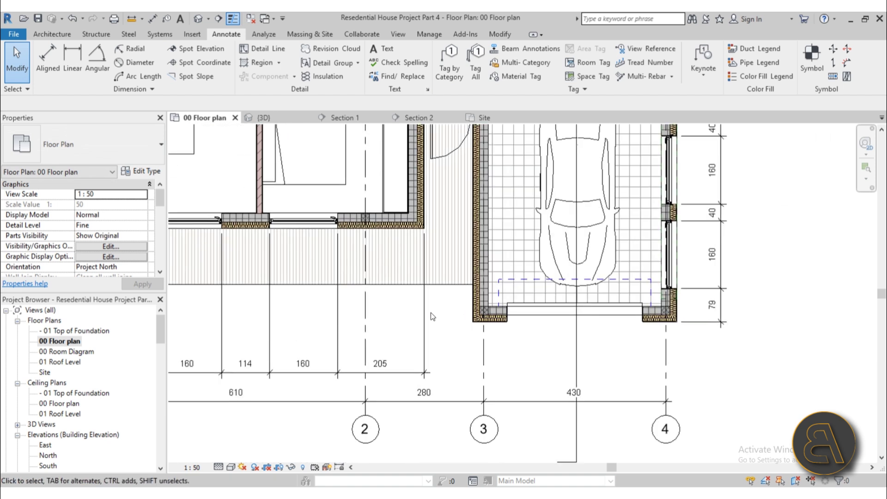
- Edit the bedroom wall string's witness lines, adding the entrance door's edges and the garage wall's outer face near grid 3
{"action": "middle_click_drag", "start_coordinate": [431, 313], "coordinate": [337, 304]}
{"action": "left_click", "coordinate": [295, 363]}
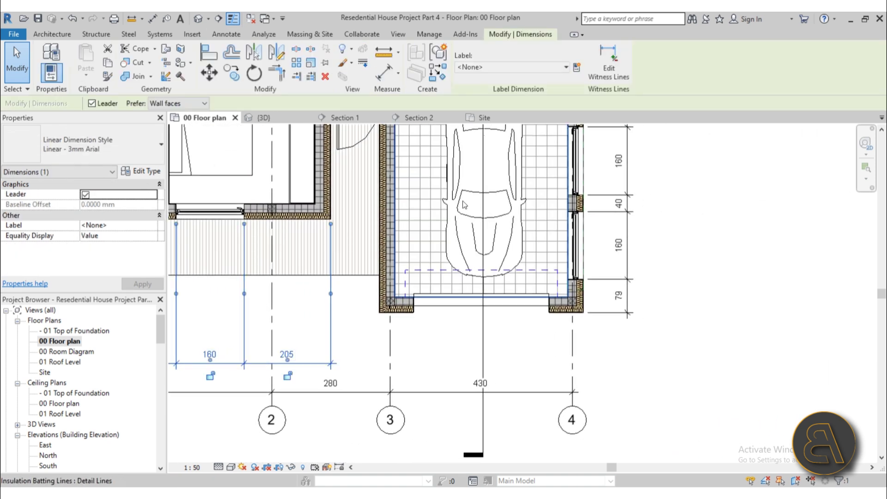
{"action": "left_click", "coordinate": [609, 69]}
{"action": "scroll", "coordinate": [361, 240], "scroll_direction": "up", "scroll_amount": 5}
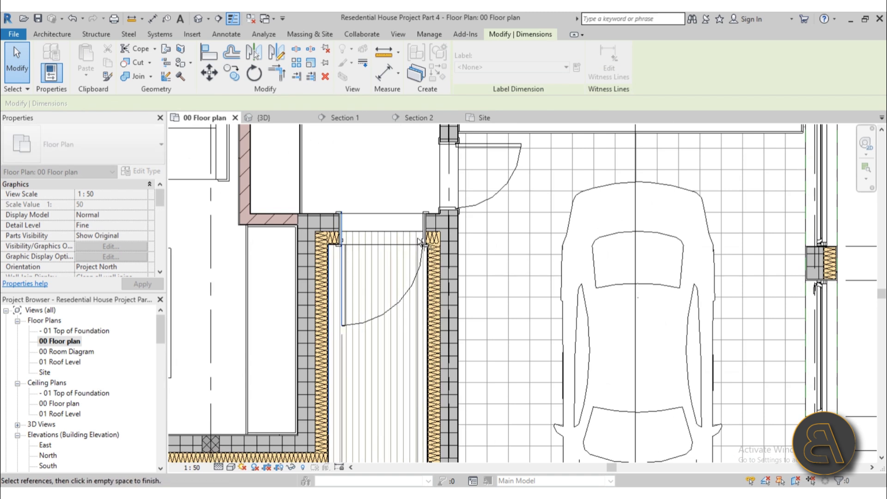
{"action": "scroll", "coordinate": [419, 249], "scroll_direction": "down", "scroll_amount": 5}
{"action": "scroll", "coordinate": [418, 296], "scroll_direction": "up", "scroll_amount": 5}
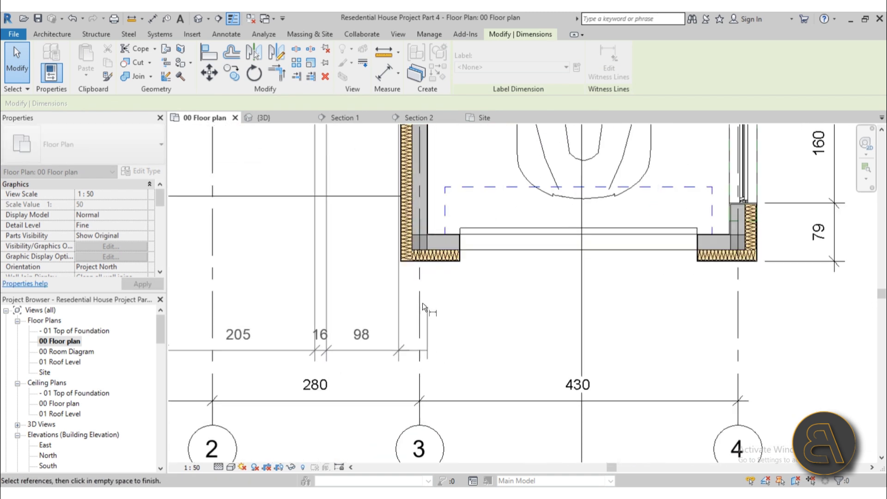
{"action": "left_click", "coordinate": [403, 257]}
{"action": "scroll", "coordinate": [414, 262], "scroll_direction": "up", "scroll_amount": 3}
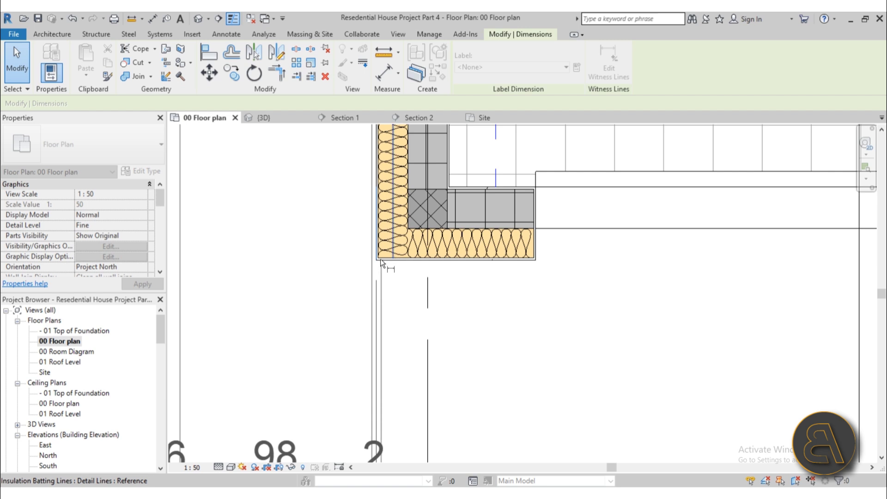
- Add both garage door opening edges and the outer wall face near grid 4 to the string, and finish editing it
{"action": "scroll", "coordinate": [536, 257], "scroll_direction": "down", "scroll_amount": 4}
{"action": "scroll", "coordinate": [492, 270], "scroll_direction": "up", "scroll_amount": 4}
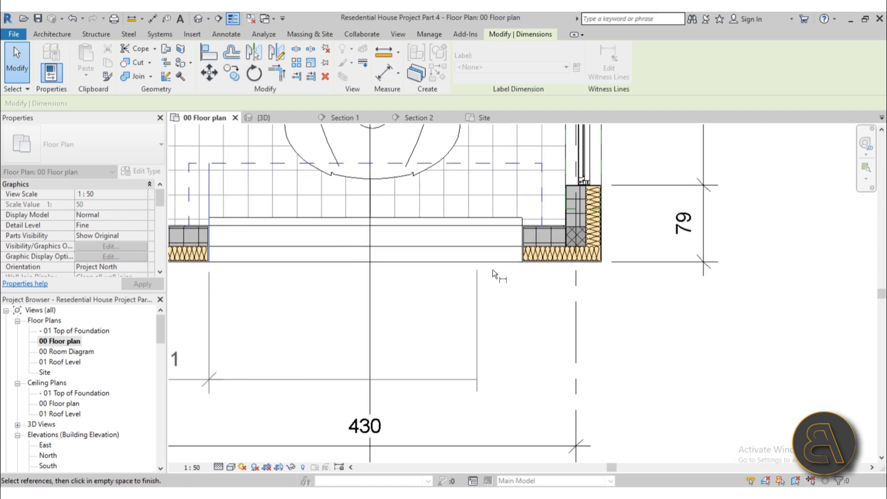
{"action": "scroll", "coordinate": [492, 270], "scroll_direction": "up", "scroll_amount": 3}
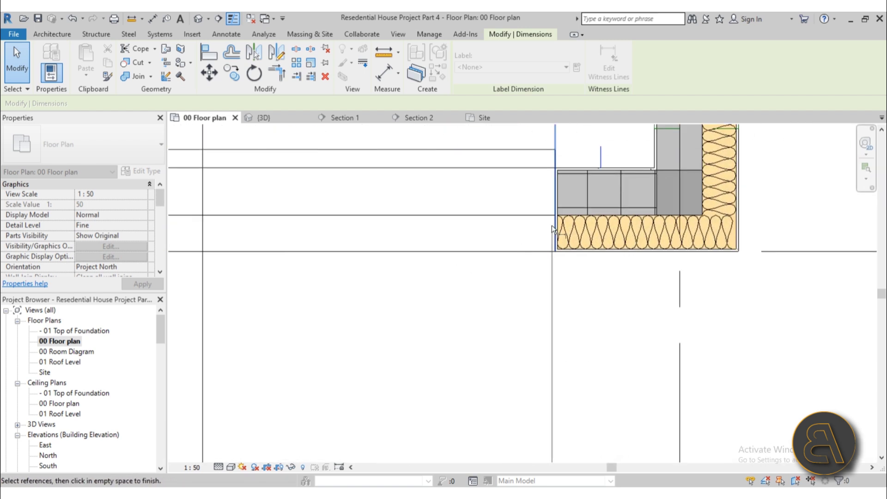
{"action": "left_click", "coordinate": [740, 236]}
{"action": "scroll", "coordinate": [577, 254], "scroll_direction": "down", "scroll_amount": 4}
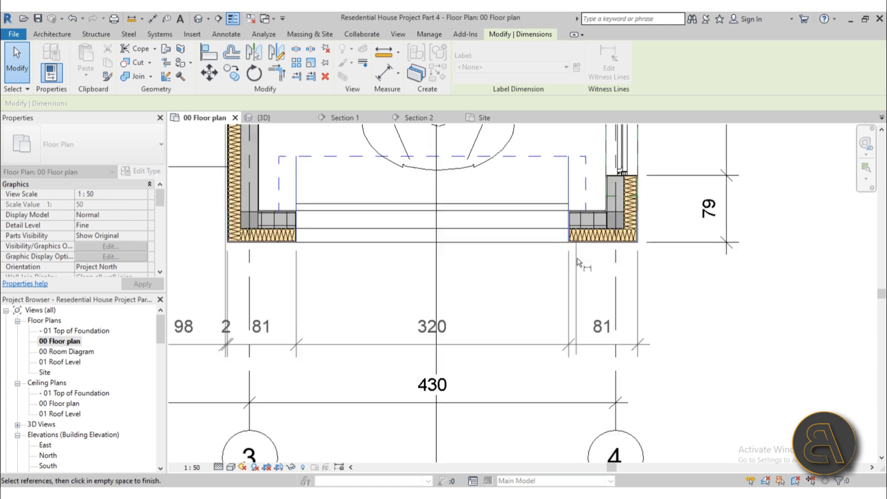
{"action": "left_click", "coordinate": [725, 355]}
{"action": "scroll", "coordinate": [712, 300], "scroll_direction": "down", "scroll_amount": 2}
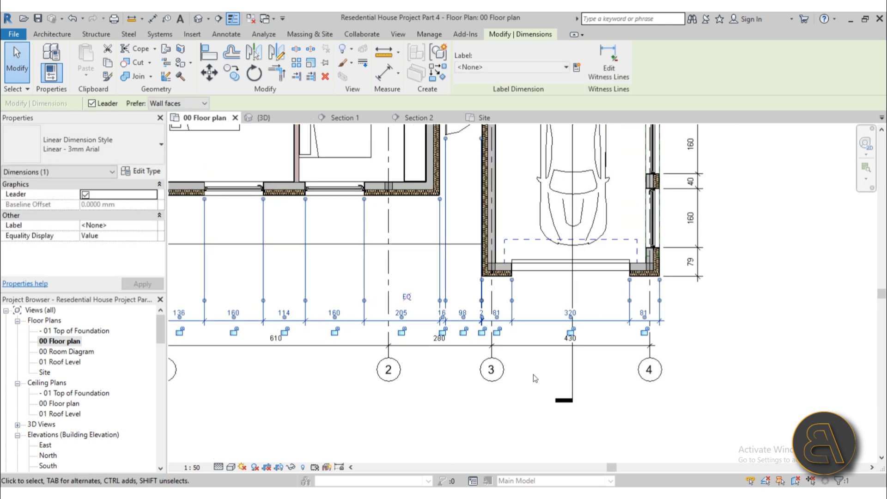
{"action": "left_click", "coordinate": [395, 416]}
- Examine the extended dimension string below the bedrooms, entrance and garage against the plan
{"action": "scroll", "coordinate": [452, 386], "scroll_direction": "down", "scroll_amount": 2}
{"action": "scroll", "coordinate": [465, 296], "scroll_direction": "up", "scroll_amount": 4}
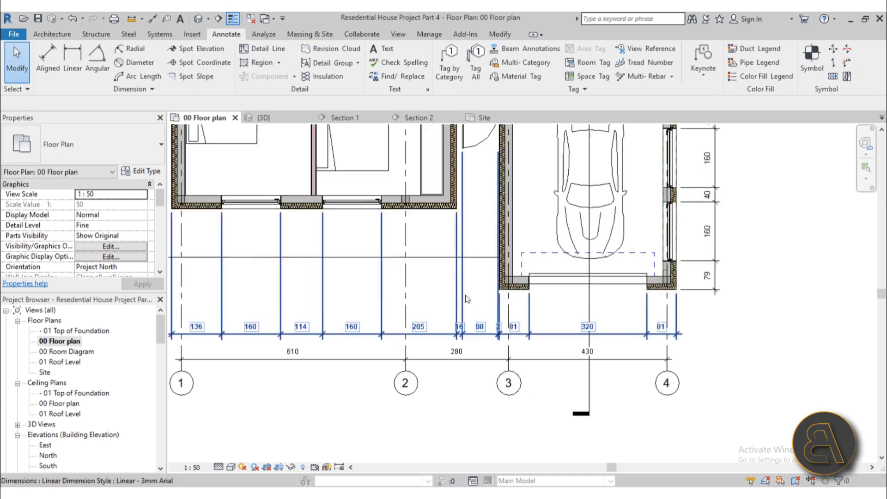
{"action": "scroll", "coordinate": [471, 318], "scroll_direction": "down", "scroll_amount": 3}
{"action": "middle_click_drag", "start_coordinate": [464, 309], "coordinate": [494, 378]}
{"action": "scroll", "coordinate": [490, 376], "scroll_direction": "down", "scroll_amount": 1}
{"action": "middle_click_drag", "start_coordinate": [465, 368], "coordinate": [416, 332]}
{"action": "scroll", "coordinate": [449, 349], "scroll_direction": "up", "scroll_amount": 1}
{"action": "scroll", "coordinate": [434, 373], "scroll_direction": "up", "scroll_amount": 3}
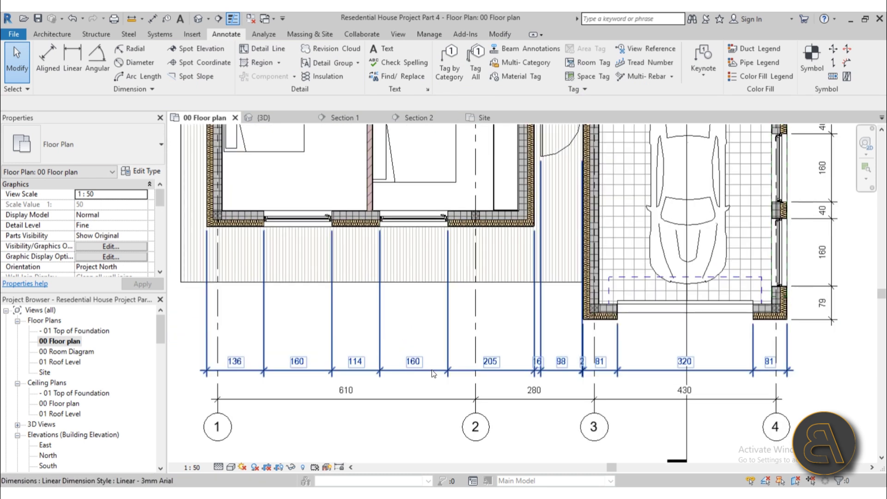
- Move the dimension string of wall and opening widths upward, closer to the building and farther from the grid dimension string
{"action": "left_click", "coordinate": [434, 372]}
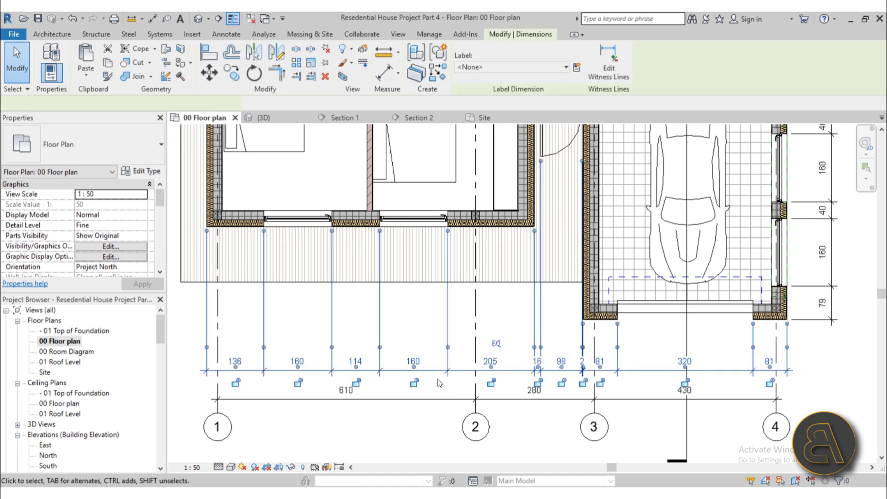
{"action": "left_click_drag", "start_coordinate": [434, 371], "coordinate": [434, 348]}
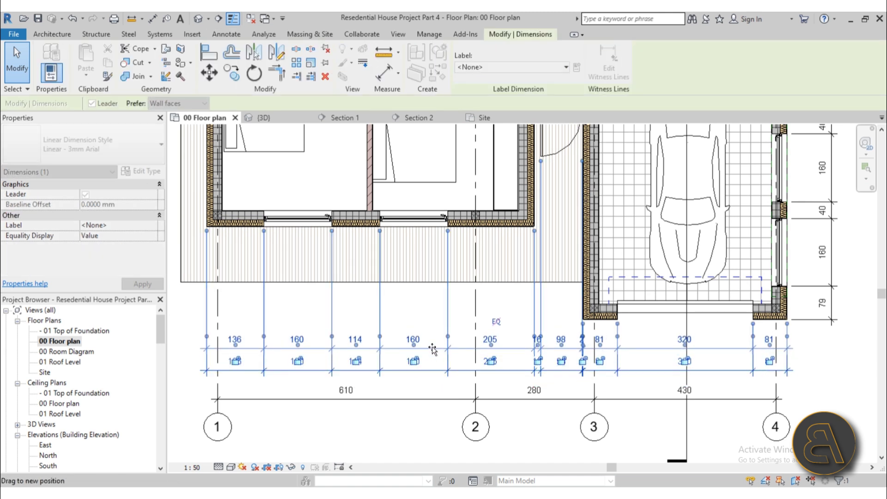
{"action": "scroll", "coordinate": [488, 368], "scroll_direction": "down", "scroll_amount": 3}
{"action": "middle_click_drag", "start_coordinate": [485, 368], "coordinate": [432, 352]}
{"action": "scroll", "coordinate": [441, 351], "scroll_direction": "up", "scroll_amount": 2}
{"action": "key", "text": "Escape"}
{"action": "scroll", "coordinate": [438, 363], "scroll_direction": "up", "scroll_amount": 2}
{"action": "scroll", "coordinate": [437, 361], "scroll_direction": "down", "scroll_amount": 2}
{"action": "scroll", "coordinate": [474, 338], "scroll_direction": "up", "scroll_amount": 3}
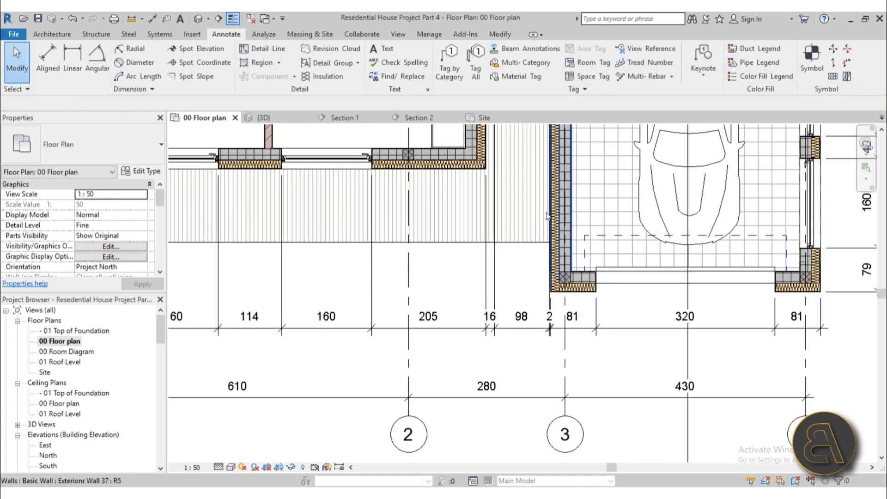
{"action": "scroll", "coordinate": [542, 232], "scroll_direction": "down", "scroll_amount": 2}
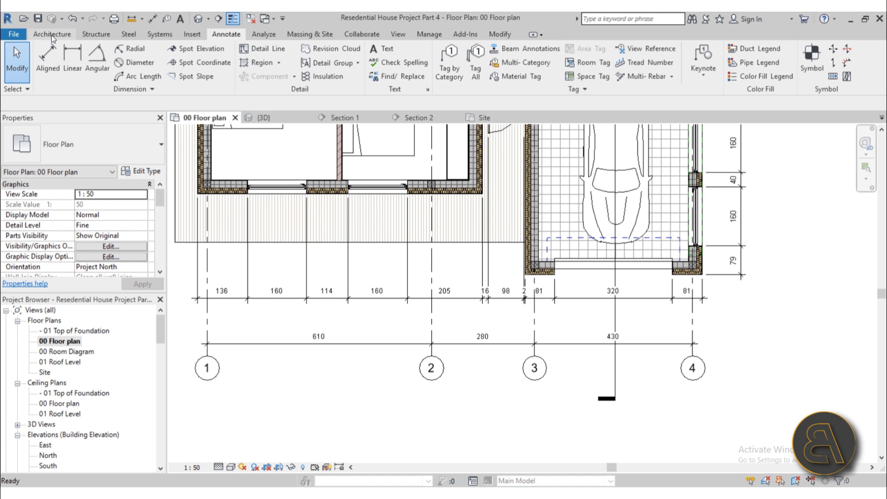
- Start an aligned dimension picking individual references, from the outer wall face at grid 1 through the bedroom's outer corner to the garage's near outer face
{"action": "left_click", "coordinate": [57, 53]}
{"action": "scroll", "coordinate": [188, 165], "scroll_direction": "up", "scroll_amount": 3}
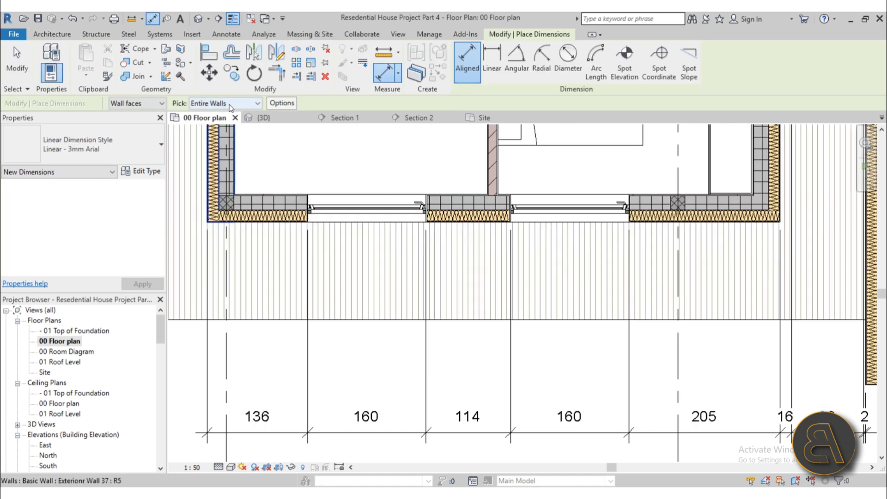
{"action": "scroll", "coordinate": [483, 312], "scroll_direction": "down", "scroll_amount": 4}
{"action": "scroll", "coordinate": [568, 316], "scroll_direction": "up", "scroll_amount": 1}
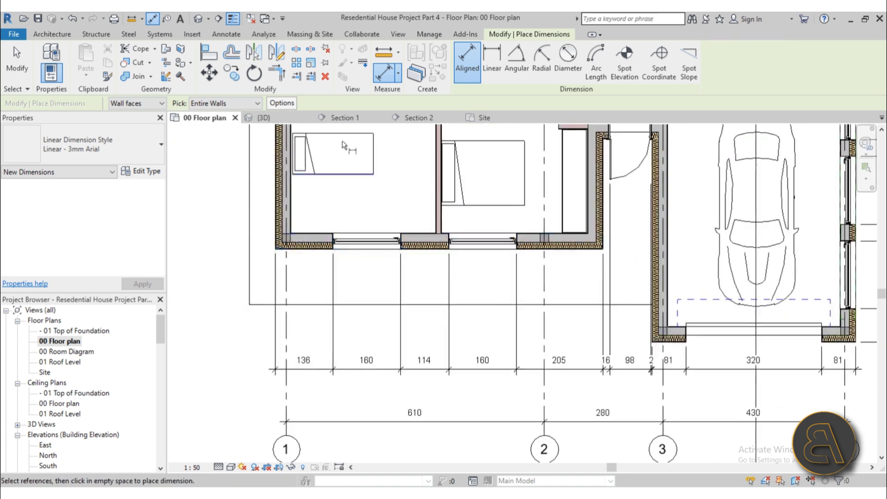
{"action": "left_click", "coordinate": [241, 104]}
{"action": "left_click", "coordinate": [221, 122]}
{"action": "scroll", "coordinate": [293, 260], "scroll_direction": "up", "scroll_amount": 3}
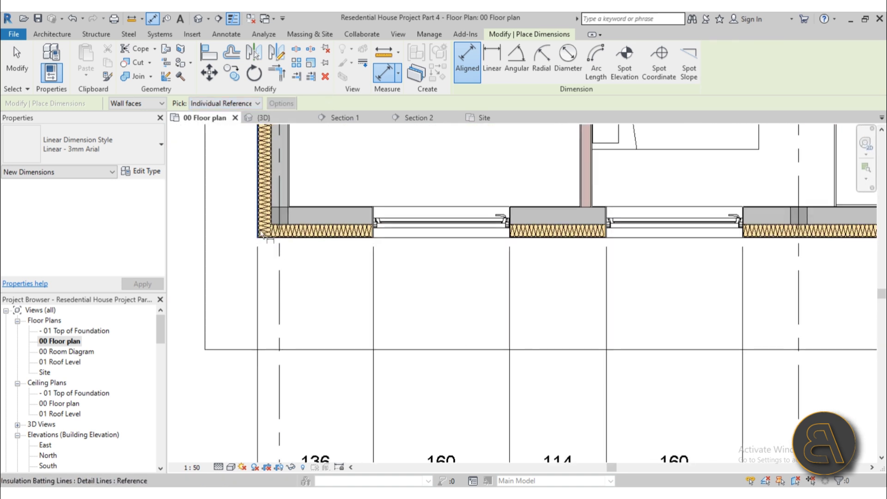
{"action": "scroll", "coordinate": [439, 250], "scroll_direction": "down", "scroll_amount": 3}
{"action": "scroll", "coordinate": [411, 242], "scroll_direction": "up", "scroll_amount": 4}
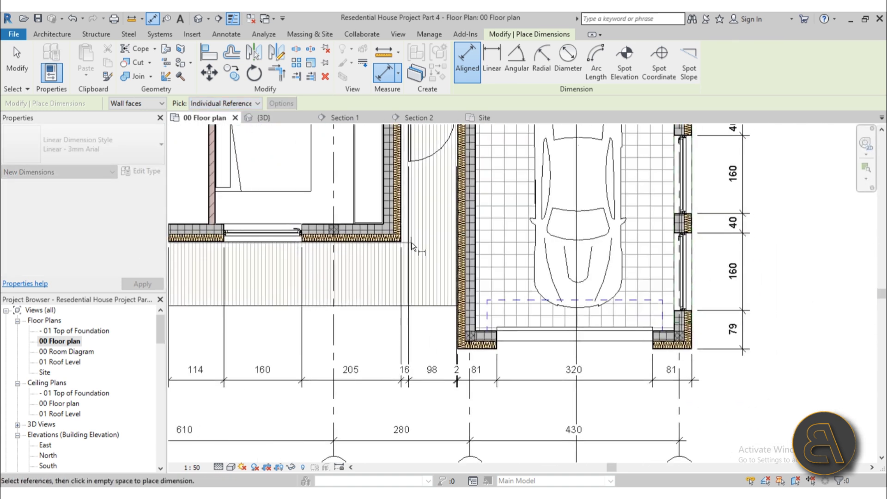
{"action": "left_click", "coordinate": [396, 231]}
{"action": "left_click", "coordinate": [490, 278]}
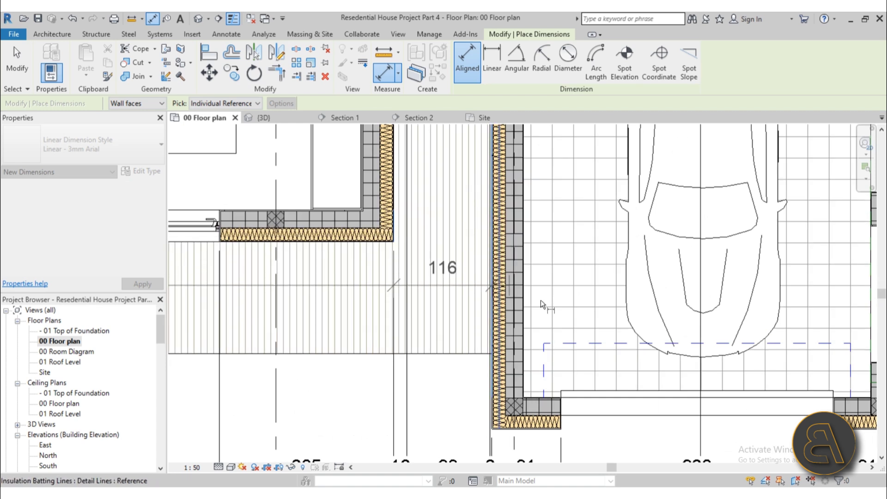
- Add the garage's outer face near grid 4 and place the overall wall dimension string between the opening and grid strings
{"action": "scroll", "coordinate": [557, 304], "scroll_direction": "down", "scroll_amount": 3}
{"action": "middle_click_drag", "start_coordinate": [786, 323], "coordinate": [388, 296]}
{"action": "scroll", "coordinate": [385, 295], "scroll_direction": "up", "scroll_amount": 4}
{"action": "left_click", "coordinate": [318, 284]}
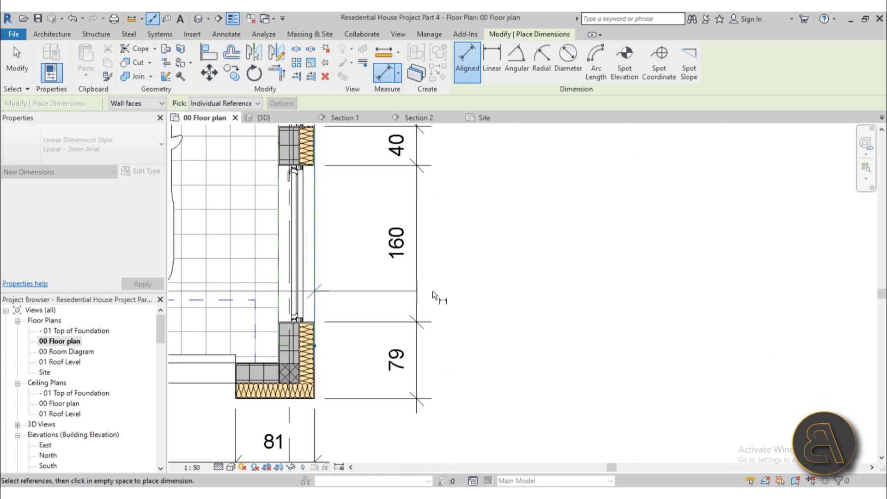
{"action": "scroll", "coordinate": [433, 290], "scroll_direction": "down", "scroll_amount": 3}
{"action": "middle_click_drag", "start_coordinate": [570, 314], "coordinate": [753, 293]}
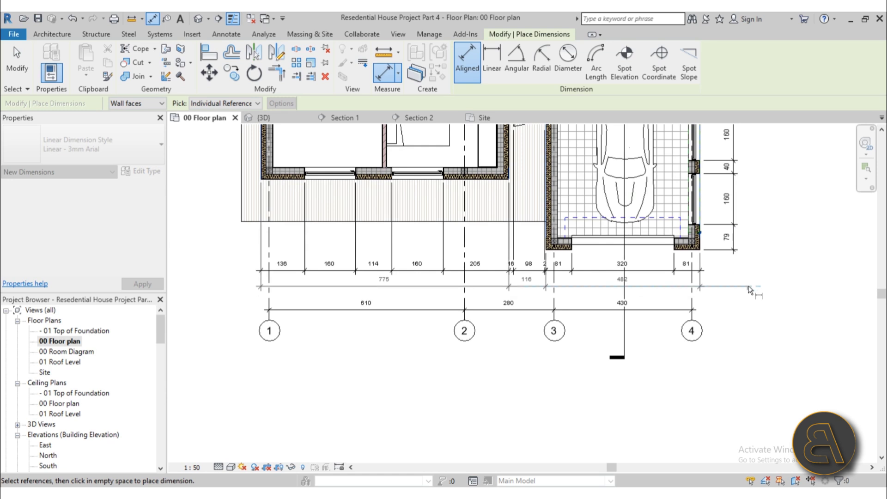
{"action": "left_click", "coordinate": [715, 296]}
{"action": "key", "text": "Escape"}
{"action": "key", "text": "Escape"}
- Move the overall wall dimension string slightly upward, away from the grid dimension string
{"action": "scroll", "coordinate": [402, 278], "scroll_direction": "up", "scroll_amount": 4}
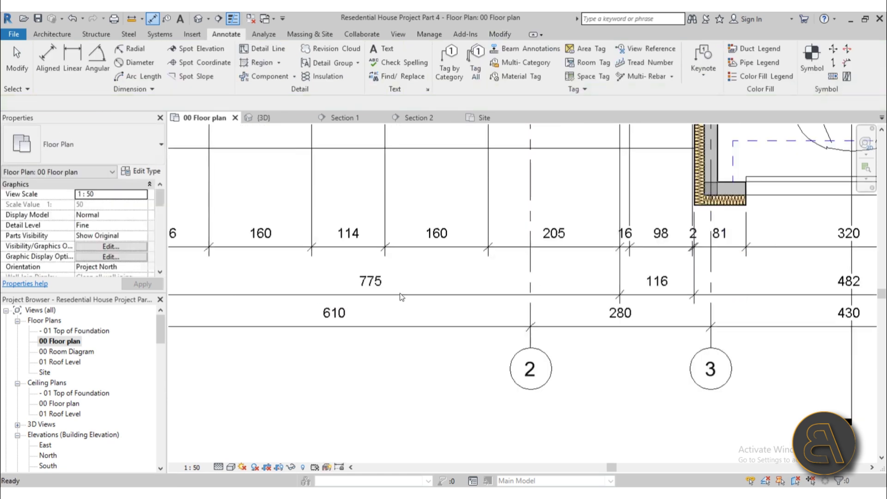
{"action": "left_click", "coordinate": [428, 292]}
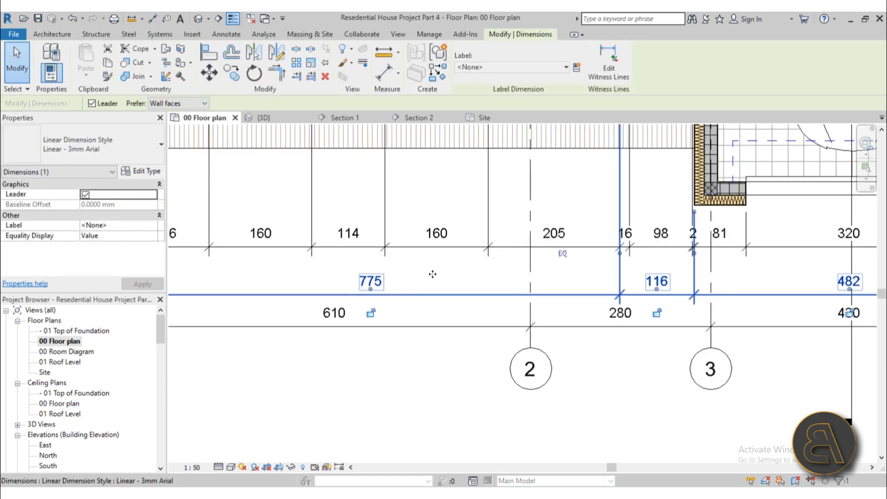
{"action": "left_click_drag", "start_coordinate": [432, 293], "coordinate": [433, 285]}
{"action": "left_click", "coordinate": [422, 319]}
{"action": "scroll", "coordinate": [422, 320], "scroll_direction": "down", "scroll_amount": 2}
{"action": "scroll", "coordinate": [422, 324], "scroll_direction": "down", "scroll_amount": 1}
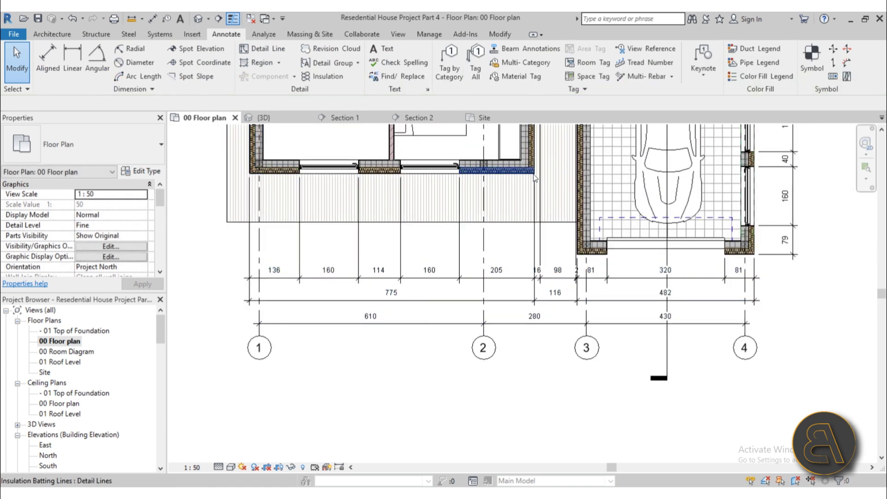
- Select the overall wall dimension string between the opening and grid strings for another position adjustment
{"action": "scroll", "coordinate": [481, 280], "scroll_direction": "up", "scroll_amount": 3}
{"action": "scroll", "coordinate": [442, 289], "scroll_direction": "down", "scroll_amount": 4}
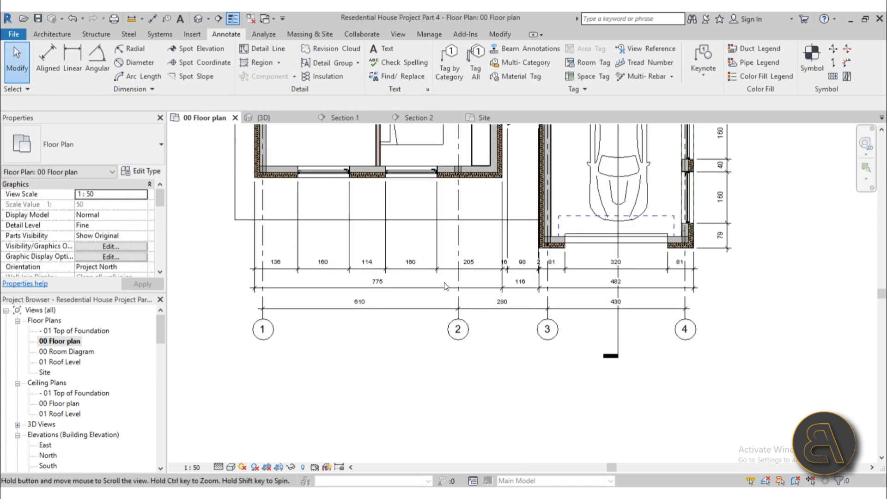
{"action": "scroll", "coordinate": [416, 295], "scroll_direction": "up", "scroll_amount": 3}
{"action": "left_click", "coordinate": [435, 276]}
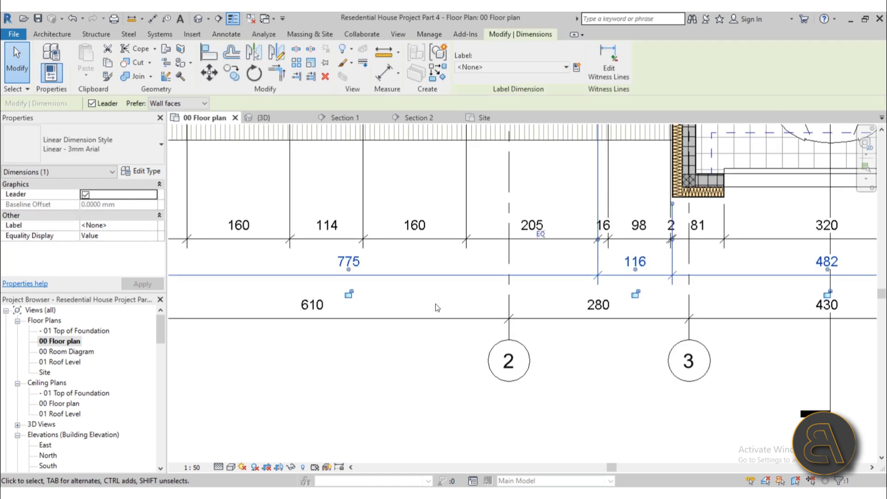
- Add an overall aligned dimension below the plan, from the left bedroom wall's outer face to the right garage wall's outer face
{"action": "scroll", "coordinate": [435, 300], "scroll_direction": "down", "scroll_amount": 2}
{"action": "key", "text": "Escape"}
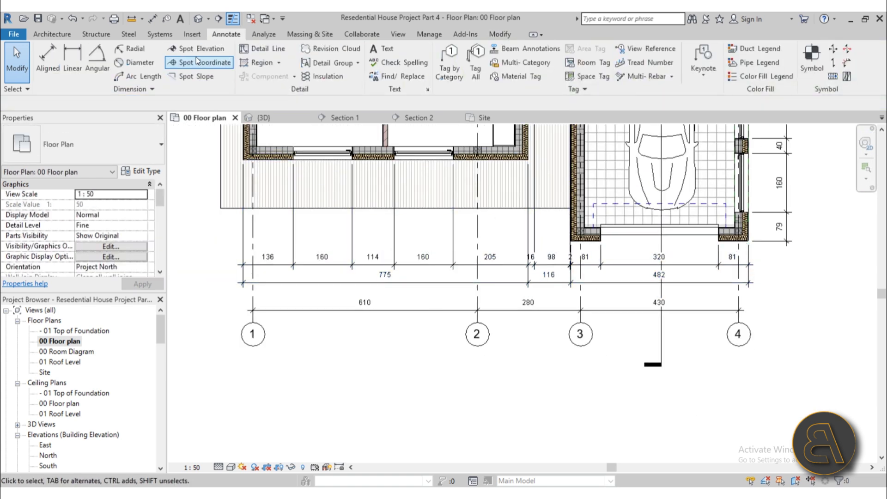
{"action": "scroll", "coordinate": [305, 210], "scroll_direction": "down", "scroll_amount": 3}
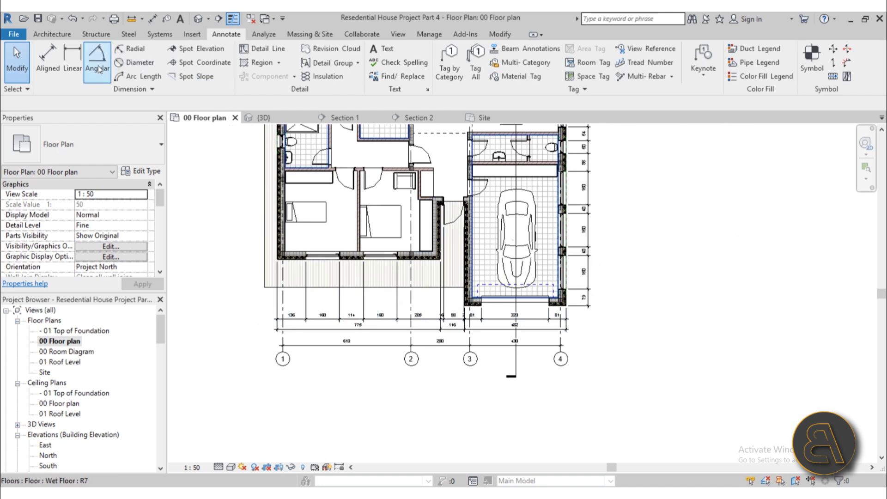
{"action": "left_click", "coordinate": [48, 60]}
{"action": "scroll", "coordinate": [384, 312], "scroll_direction": "up", "scroll_amount": 6}
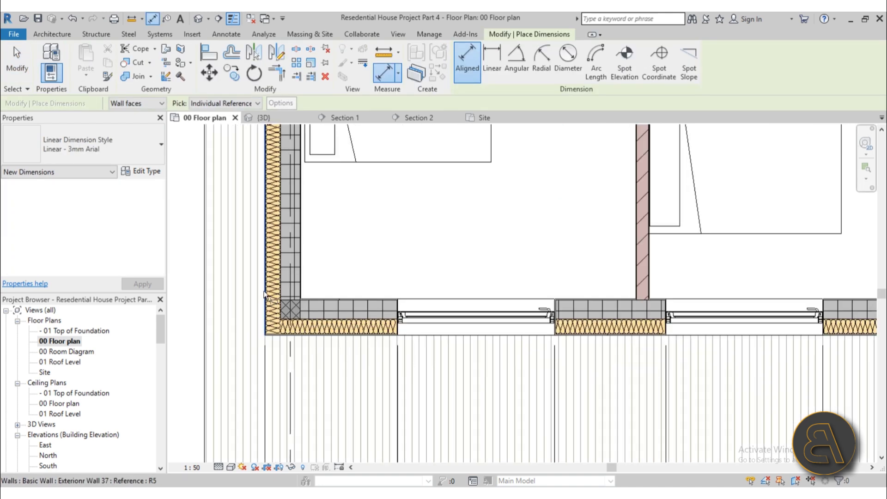
{"action": "scroll", "coordinate": [384, 309], "scroll_direction": "down", "scroll_amount": 2}
{"action": "middle_click_drag", "start_coordinate": [753, 321], "coordinate": [557, 281]}
{"action": "middle_click_drag", "start_coordinate": [758, 282], "coordinate": [505, 249]}
{"action": "scroll", "coordinate": [463, 224], "scroll_direction": "up", "scroll_amount": 4}
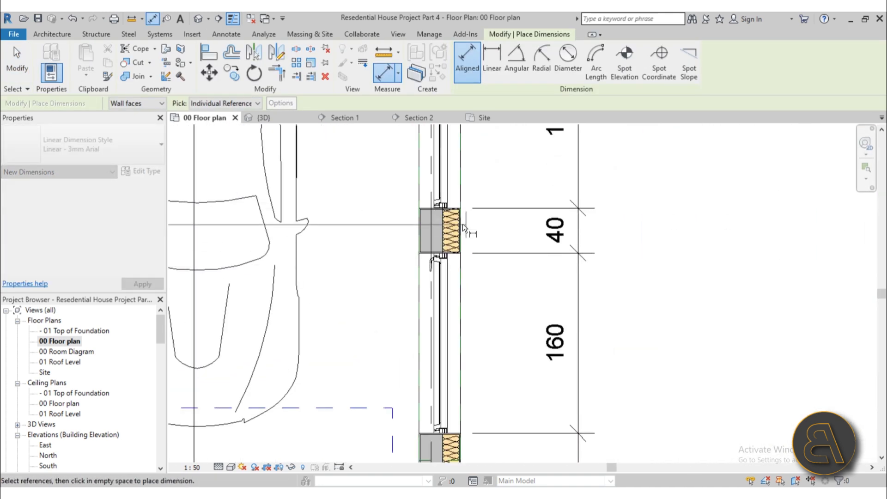
{"action": "scroll", "coordinate": [462, 223], "scroll_direction": "down", "scroll_amount": 3}
{"action": "scroll", "coordinate": [521, 371], "scroll_direction": "up", "scroll_amount": 2}
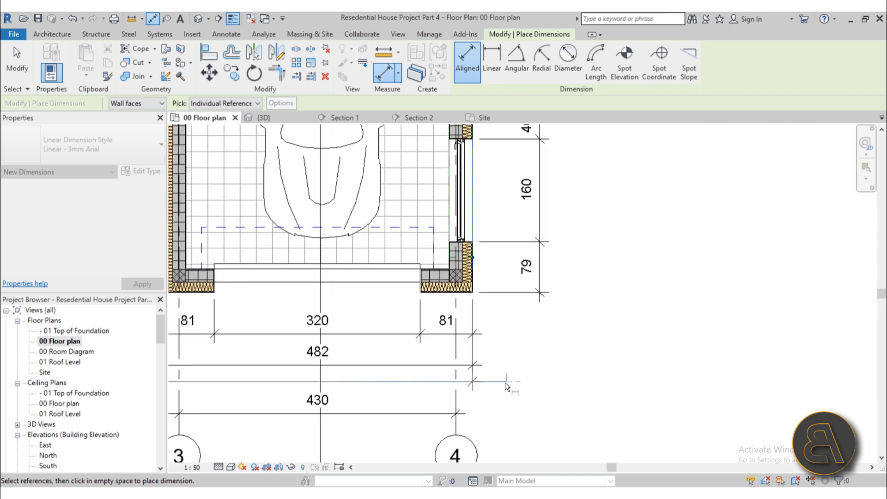
{"action": "left_click", "coordinate": [508, 386]}
{"action": "scroll", "coordinate": [601, 361], "scroll_direction": "down", "scroll_amount": 3}
{"action": "key", "text": "Escape"}
{"action": "key", "text": "Escape"}
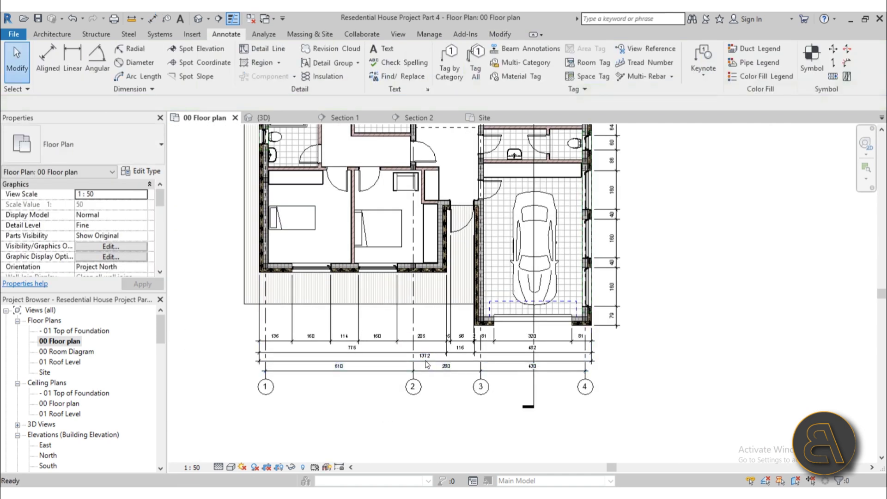
- Nudge the grid dimension row and the overall-width dimension downward to open up space between the lower dimension rows
{"action": "scroll", "coordinate": [453, 345], "scroll_direction": "up", "scroll_amount": 3}
{"action": "left_click", "coordinate": [453, 343]}
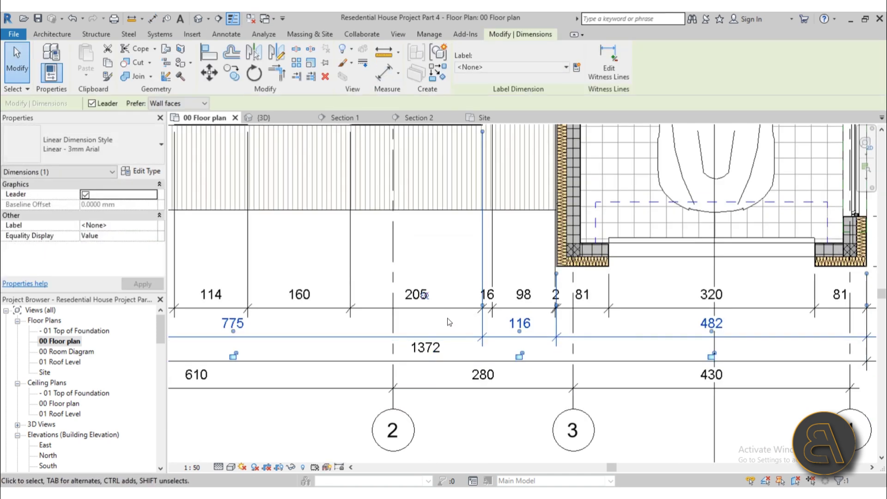
{"action": "left_click", "coordinate": [449, 389]}
{"action": "key", "text": "Down"}
{"action": "key", "text": "Down"}
{"action": "key", "text": "Down"}
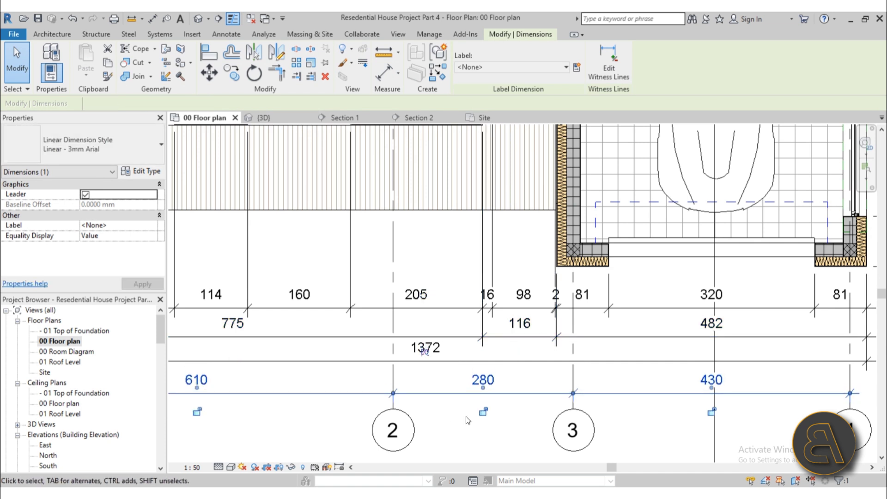
{"action": "left_click", "coordinate": [461, 362]}
{"action": "key", "text": "Down"}
{"action": "key", "text": "Down"}
{"action": "key", "text": "Down"}
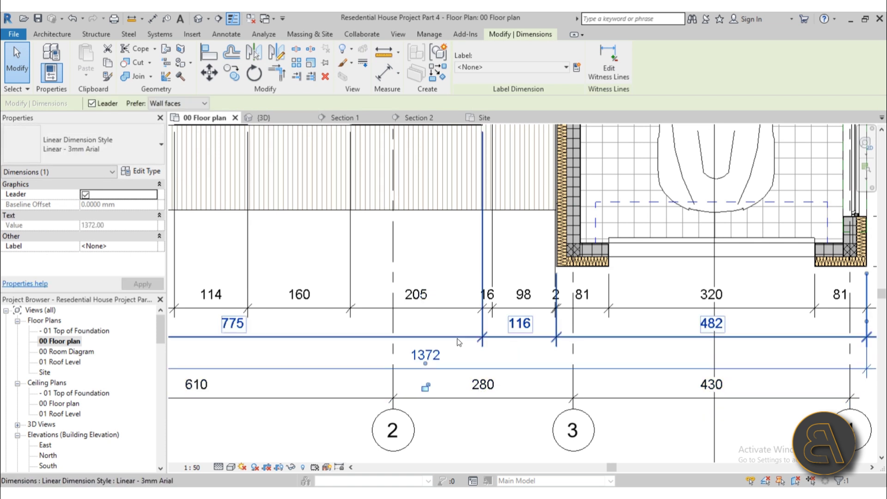
- Nudge the row of main wall segments and the detailed openings row downward so the lower dimension rows are evenly spaced
{"action": "left_click", "coordinate": [456, 337]}
{"action": "key", "text": "Down"}
{"action": "key", "text": "Down"}
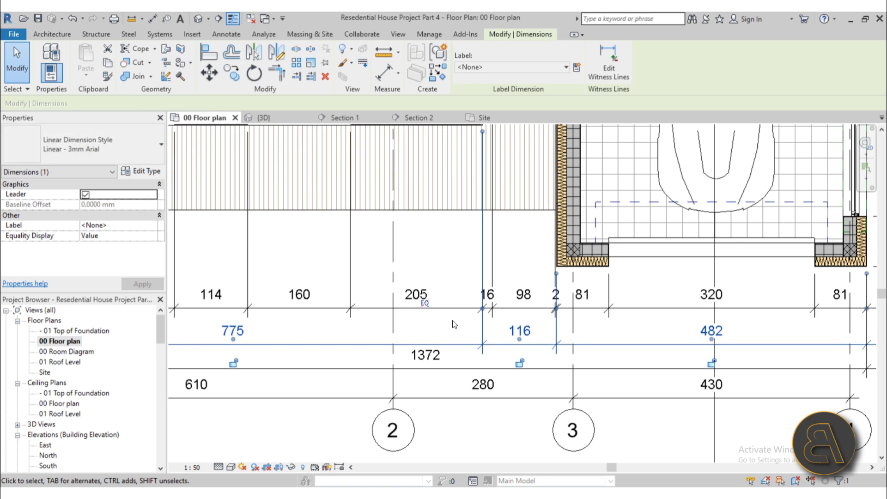
{"action": "left_click", "coordinate": [450, 309]}
{"action": "key", "text": "Down"}
{"action": "key", "text": "Down"}
{"action": "key", "text": "Down"}
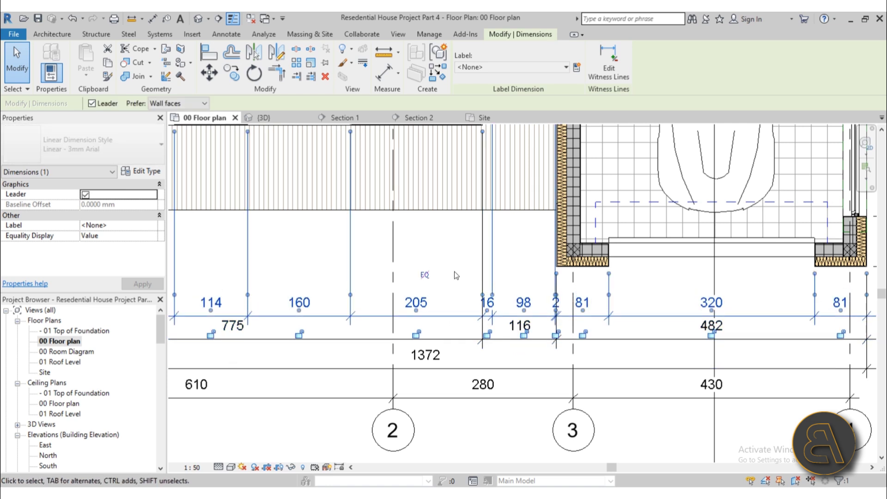
{"action": "key", "text": "Up"}
{"action": "key", "text": "Up"}
{"action": "left_click", "coordinate": [451, 259]}
{"action": "scroll", "coordinate": [452, 261], "scroll_direction": "down", "scroll_amount": 3}
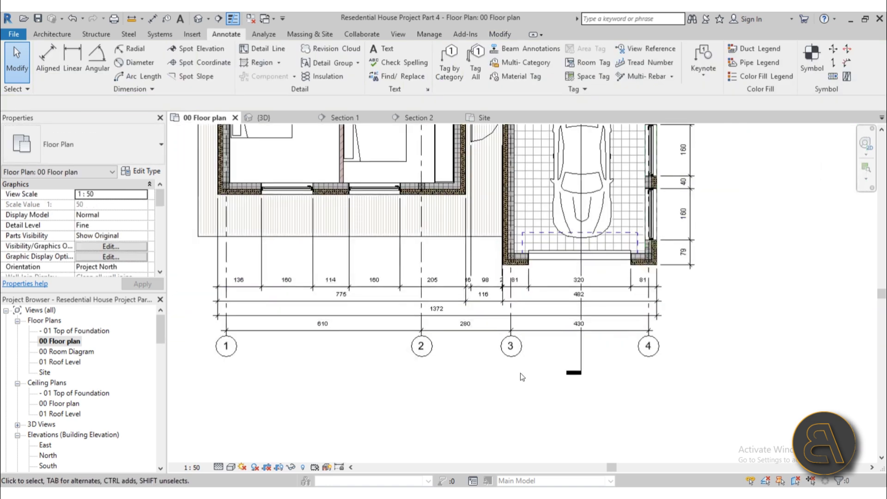
- Examine the openings dimension string along the right exterior wall beside the garage
{"action": "middle_click_drag", "start_coordinate": [768, 383], "coordinate": [531, 446]}
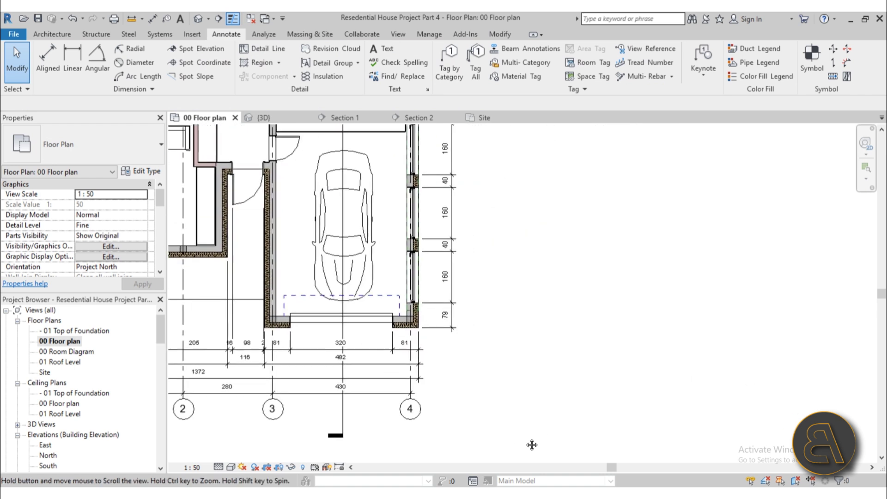
{"action": "scroll", "coordinate": [428, 240], "scroll_direction": "up", "scroll_amount": 4}
{"action": "middle_click_drag", "start_coordinate": [456, 268], "coordinate": [448, 276]}
{"action": "scroll", "coordinate": [447, 282], "scroll_direction": "down", "scroll_amount": 3}
{"action": "scroll", "coordinate": [442, 306], "scroll_direction": "up", "scroll_amount": 3}
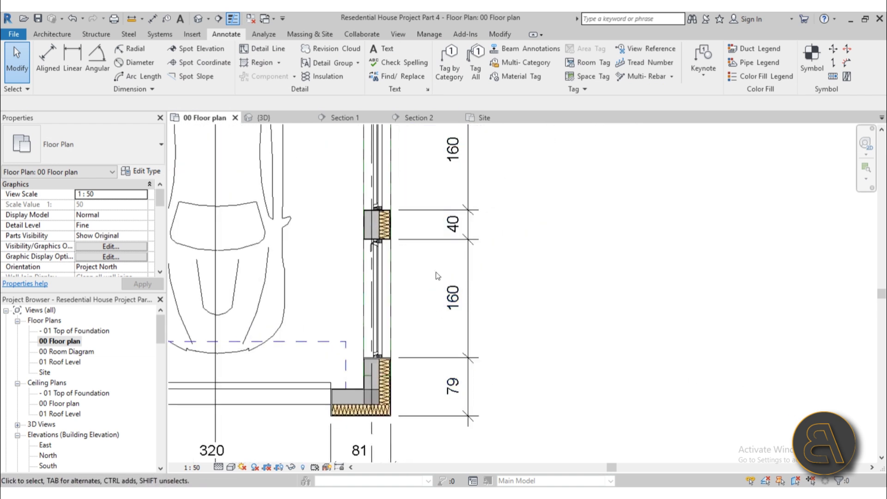
{"action": "scroll", "coordinate": [424, 207], "scroll_direction": "down", "scroll_amount": 3}
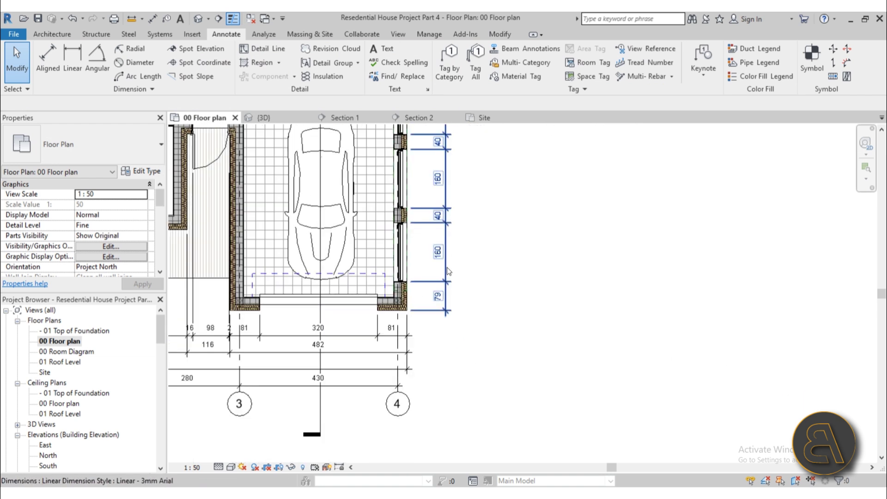
{"action": "left_click", "coordinate": [447, 267]}
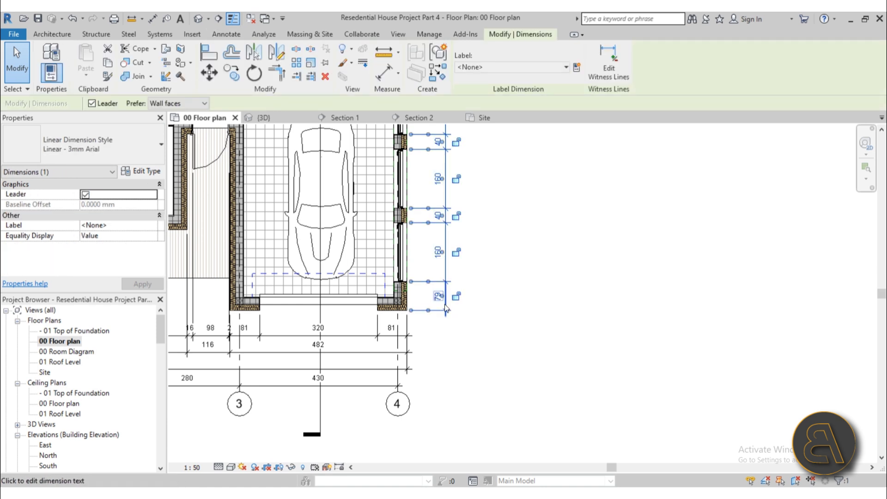
{"action": "left_click", "coordinate": [489, 356]}
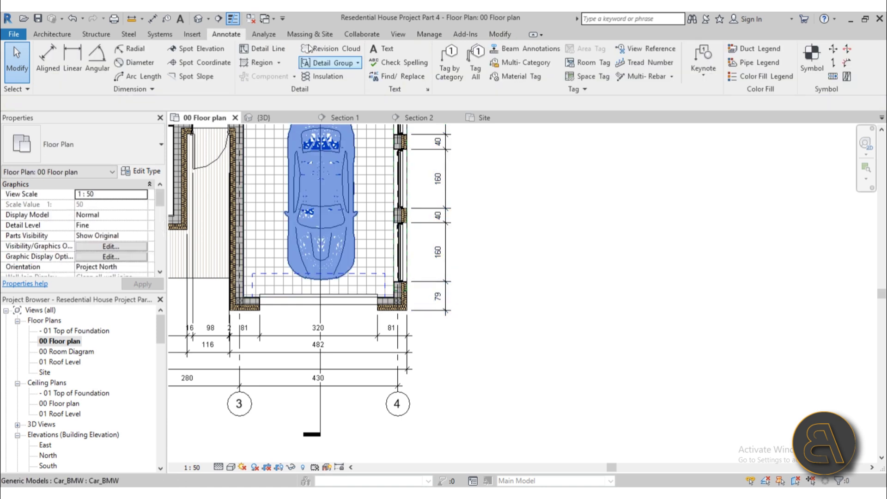
{"action": "scroll", "coordinate": [517, 385], "scroll_direction": "down", "scroll_amount": 3}
{"action": "middle_click_drag", "start_coordinate": [517, 385], "coordinate": [509, 432]}
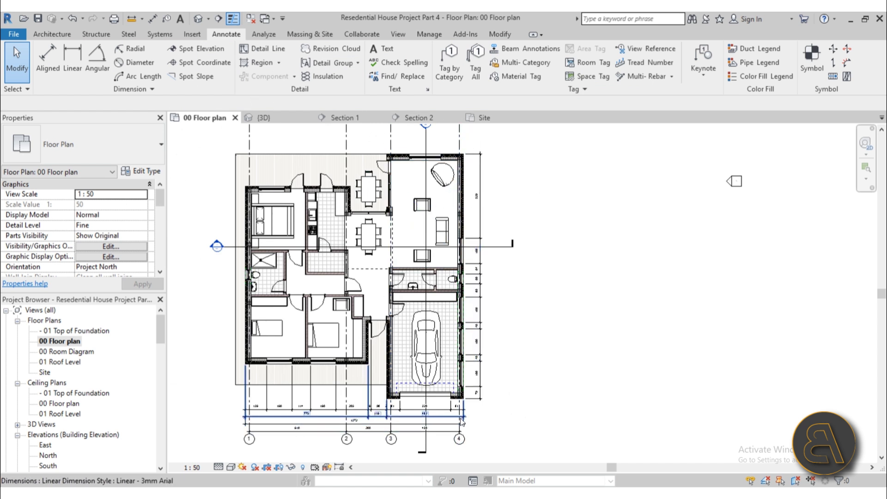
- Set aligned dimensions to pick entire walls without openings, and place an overall dimension outside the right exterior wall's openings string
{"action": "left_click", "coordinate": [48, 57]}
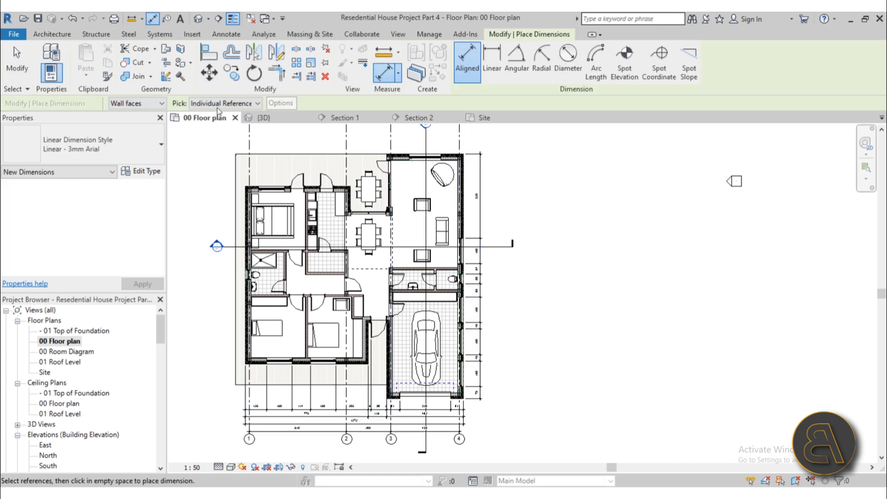
{"action": "left_click", "coordinate": [208, 124]}
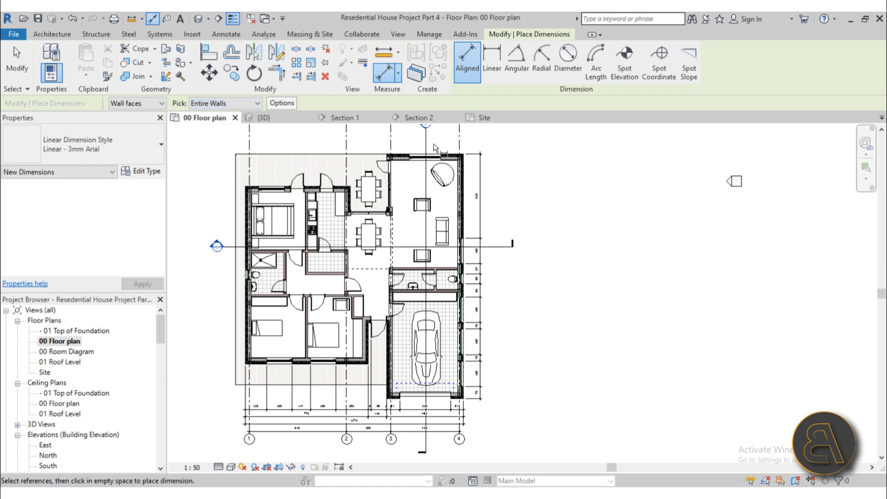
{"action": "left_click", "coordinate": [282, 104]}
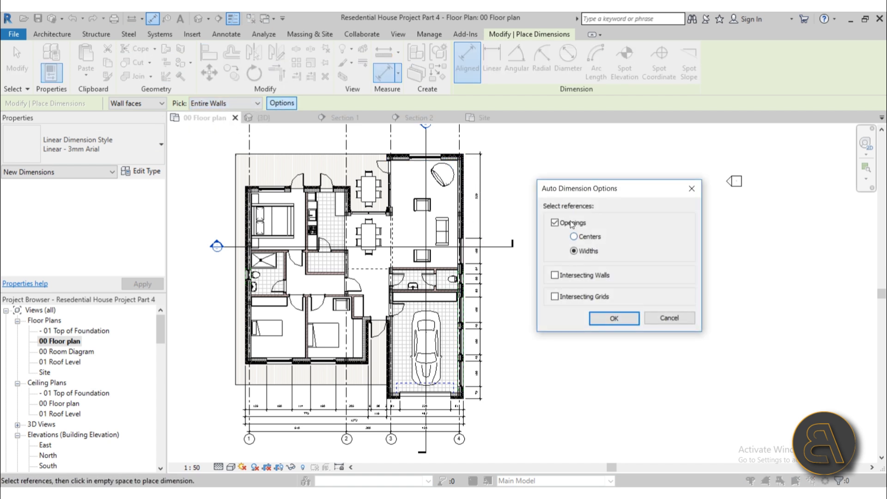
{"action": "left_click", "coordinate": [614, 318]}
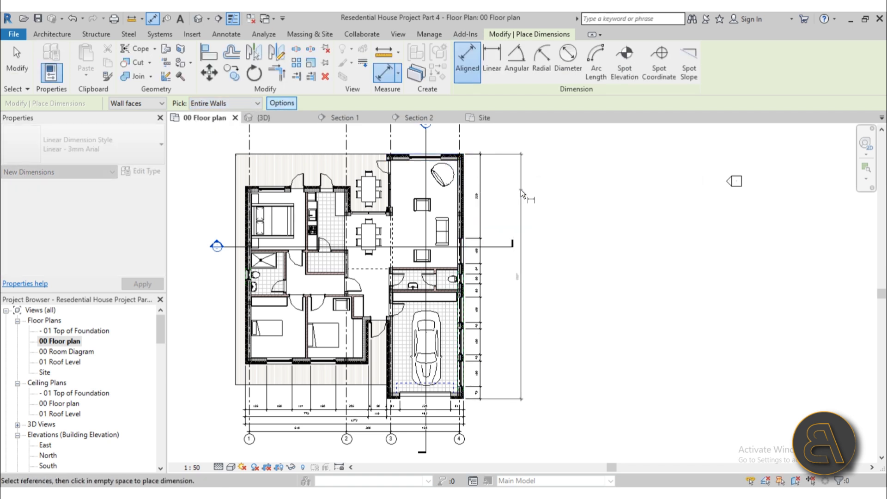
{"action": "left_click", "coordinate": [492, 197]}
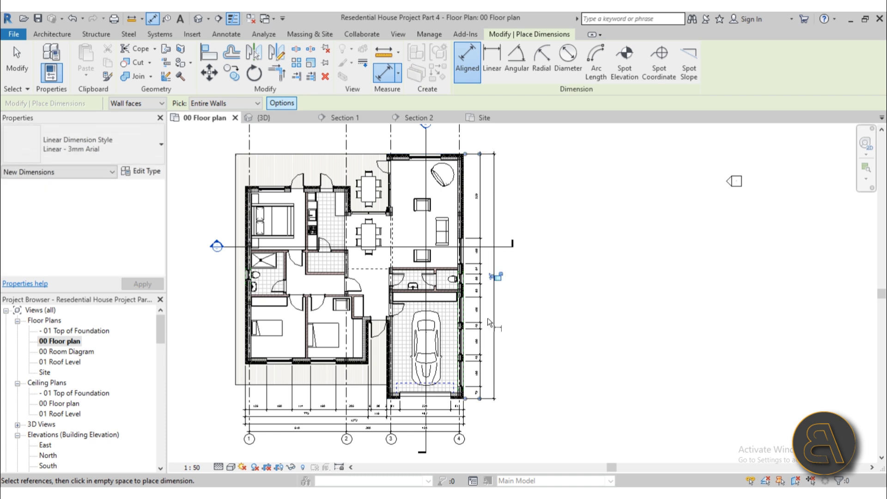
- Include openings by widths in the auto dimension options, and place a dimension string outside the entire left exterior wall
{"action": "scroll", "coordinate": [523, 276], "scroll_direction": "up", "scroll_amount": 2}
{"action": "middle_click_drag", "start_coordinate": [565, 227], "coordinate": [600, 287]}
{"action": "middle_click_drag", "start_coordinate": [495, 196], "coordinate": [581, 204]}
{"action": "scroll", "coordinate": [443, 251], "scroll_direction": "up", "scroll_amount": 2}
{"action": "middle_click_drag", "start_coordinate": [435, 296], "coordinate": [518, 167]}
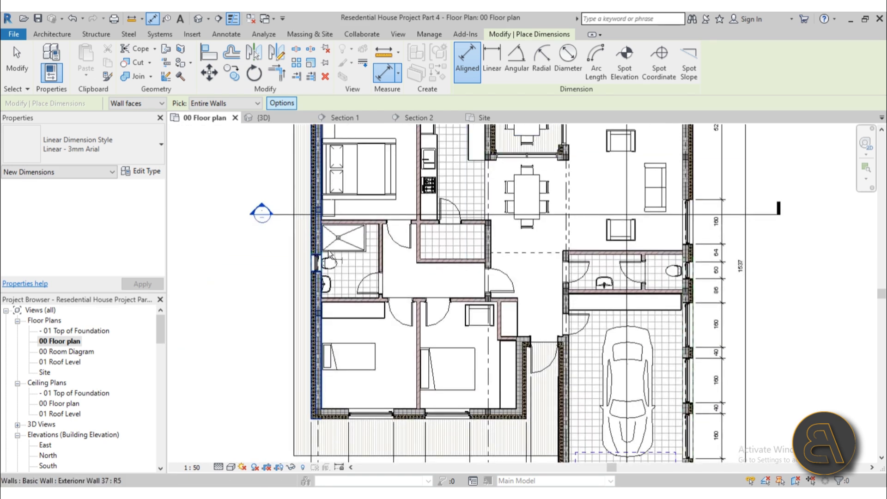
{"action": "scroll", "coordinate": [329, 252], "scroll_direction": "down", "scroll_amount": 3}
{"action": "middle_click_drag", "start_coordinate": [330, 252], "coordinate": [353, 292]}
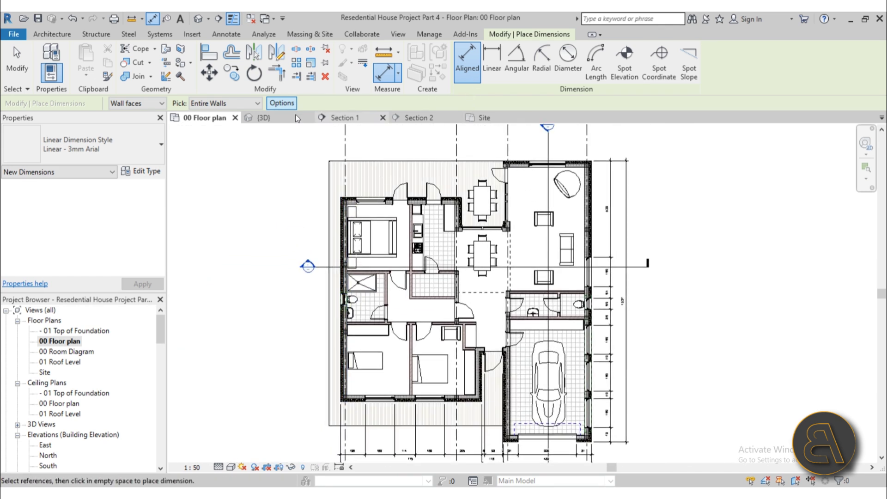
{"action": "left_click", "coordinate": [282, 102]}
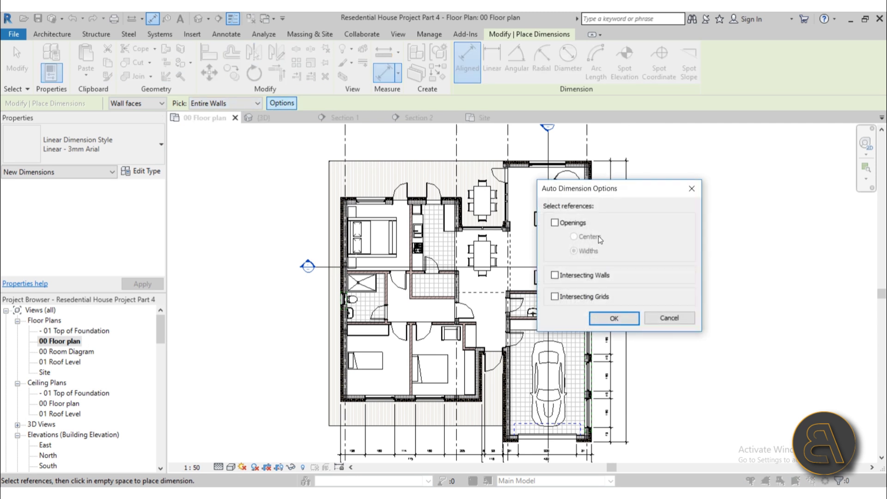
{"action": "left_click", "coordinate": [565, 223]}
{"action": "left_click", "coordinate": [614, 318]}
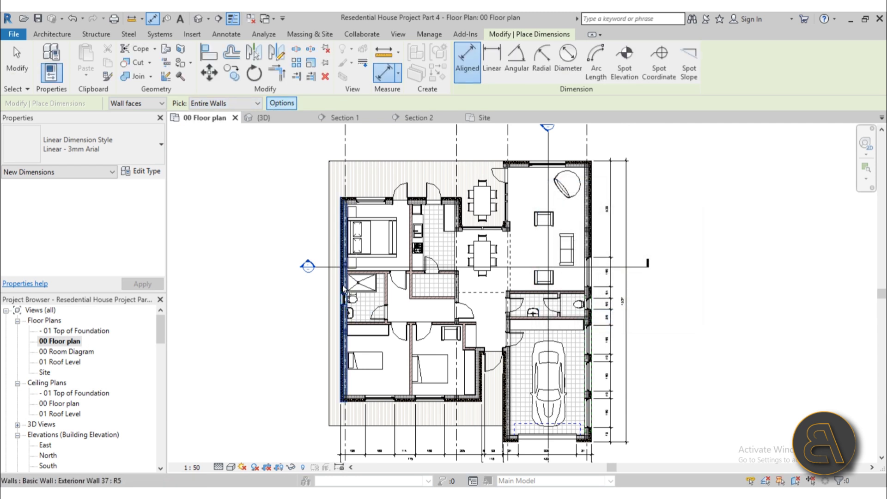
{"action": "left_click", "coordinate": [345, 290]}
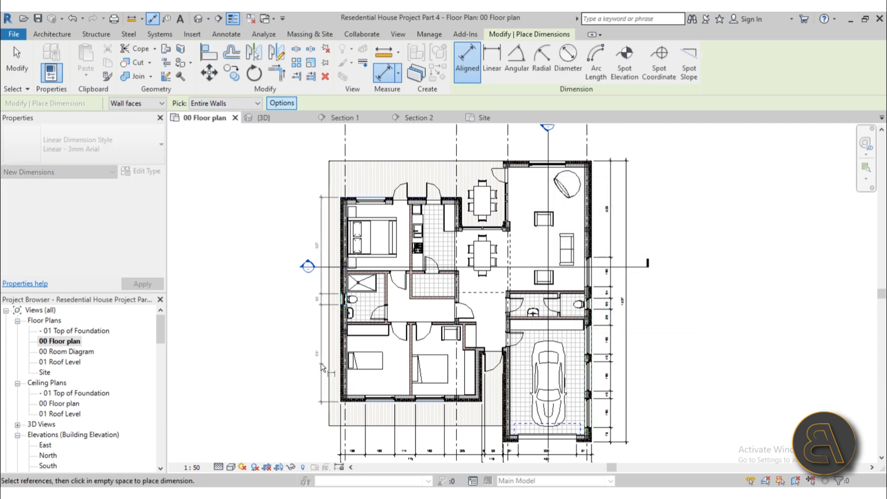
{"action": "left_click", "coordinate": [317, 363]}
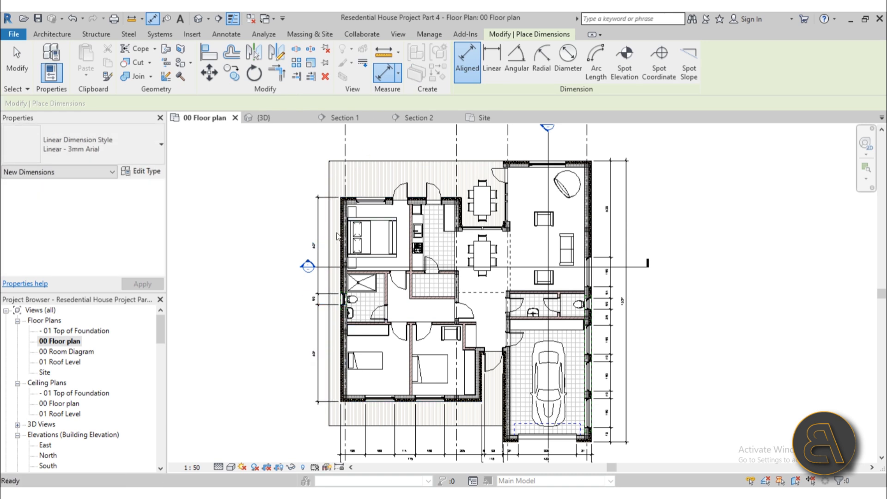
{"action": "key", "text": "Escape"}
- Extend the left wall's dimension string upward with witness lines at the living room's side wall and its terrace door
{"action": "left_click", "coordinate": [319, 229]}
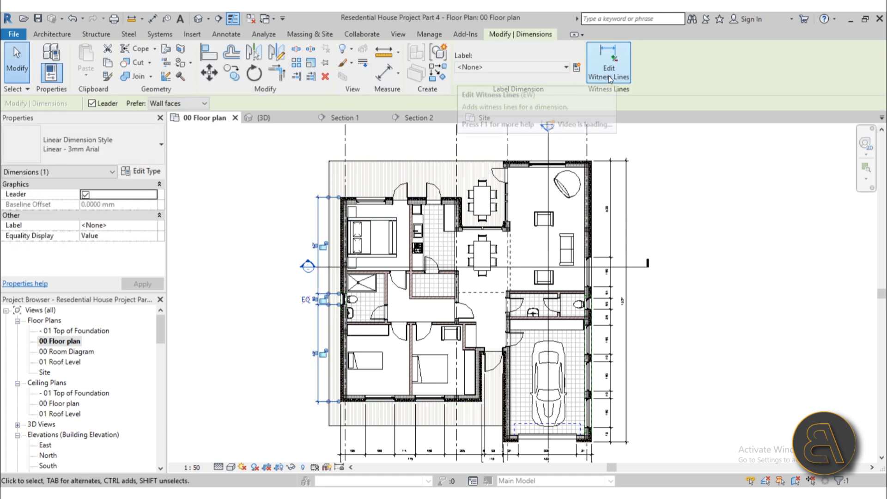
{"action": "left_click", "coordinate": [469, 157]}
{"action": "scroll", "coordinate": [508, 162], "scroll_direction": "up", "scroll_amount": 4}
{"action": "left_click", "coordinate": [509, 205]}
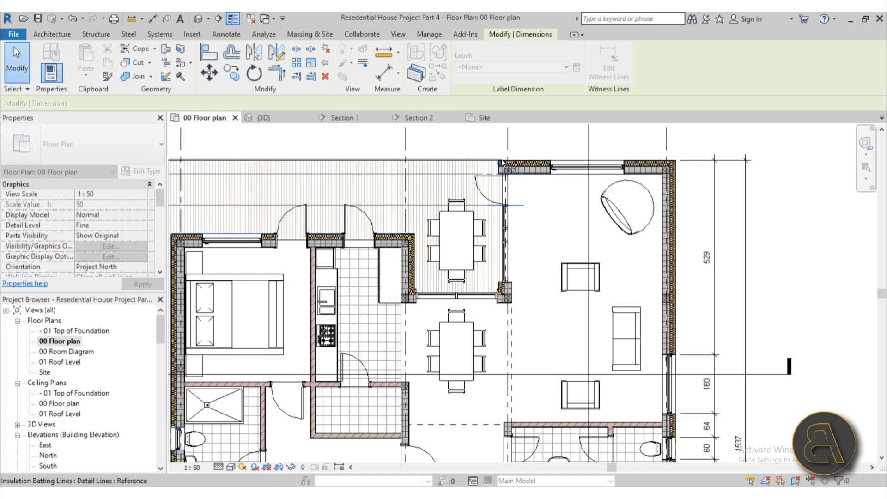
{"action": "scroll", "coordinate": [434, 139], "scroll_direction": "down", "scroll_amount": 4}
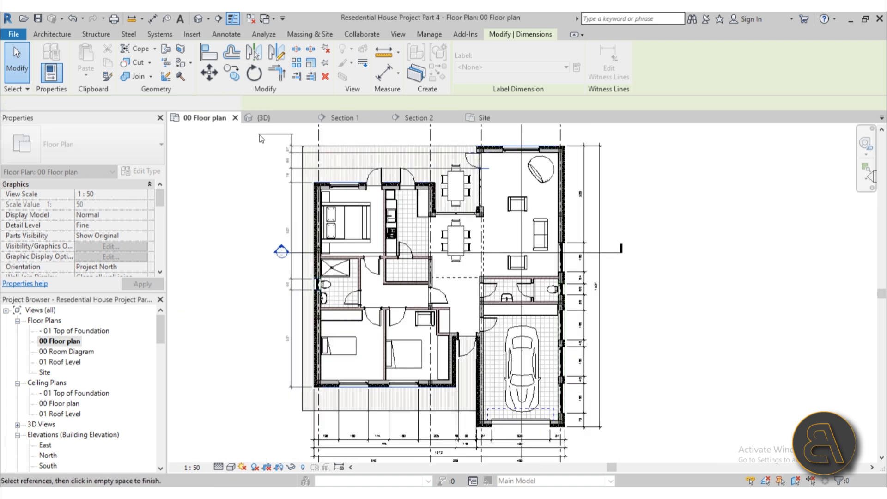
{"action": "left_click", "coordinate": [261, 139]}
- Extend the left wall's openings dimension string downward with a witness line at the garage's front wall
{"action": "scroll", "coordinate": [329, 376], "scroll_direction": "up", "scroll_amount": 4}
{"action": "middle_click_drag", "start_coordinate": [327, 409], "coordinate": [319, 313]}
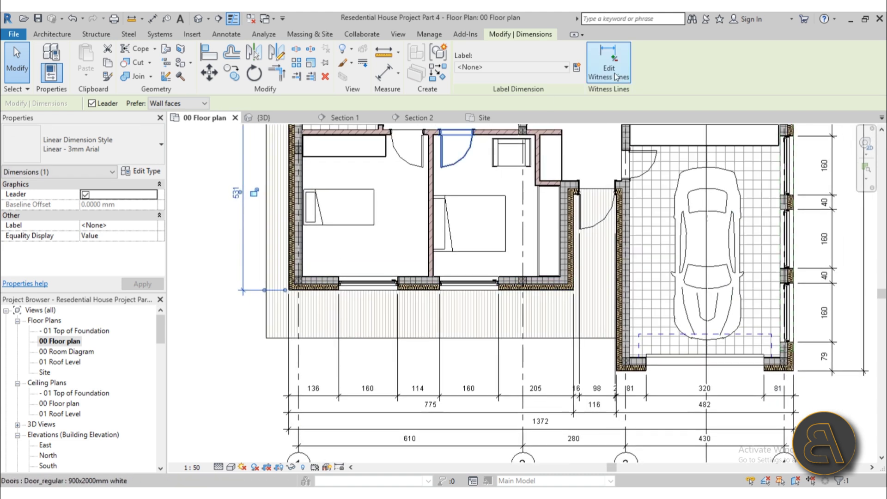
{"action": "key", "text": "Escape"}
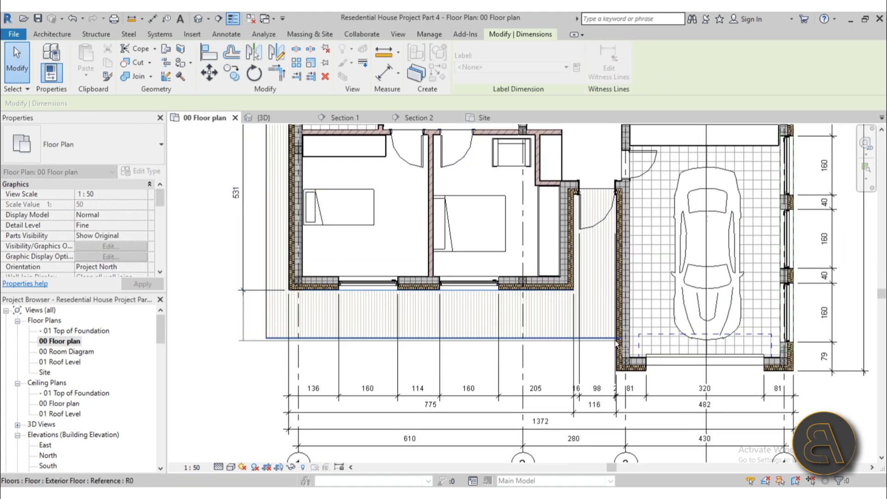
{"action": "left_click", "coordinate": [630, 372]}
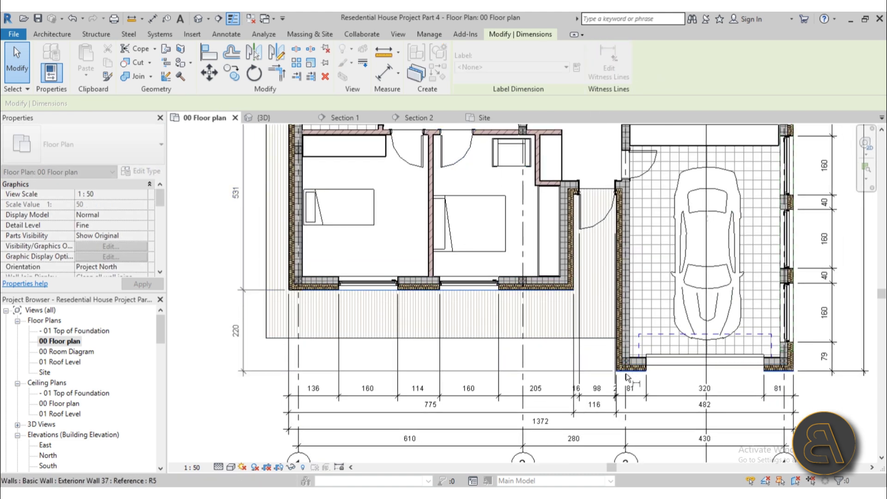
{"action": "left_click", "coordinate": [207, 404]}
{"action": "scroll", "coordinate": [314, 366], "scroll_direction": "down", "scroll_amount": 3}
{"action": "key", "text": "Escape"}
{"action": "middle_click_drag", "start_coordinate": [326, 309], "coordinate": [375, 354]}
{"action": "scroll", "coordinate": [375, 354], "scroll_direction": "down", "scroll_amount": 1}
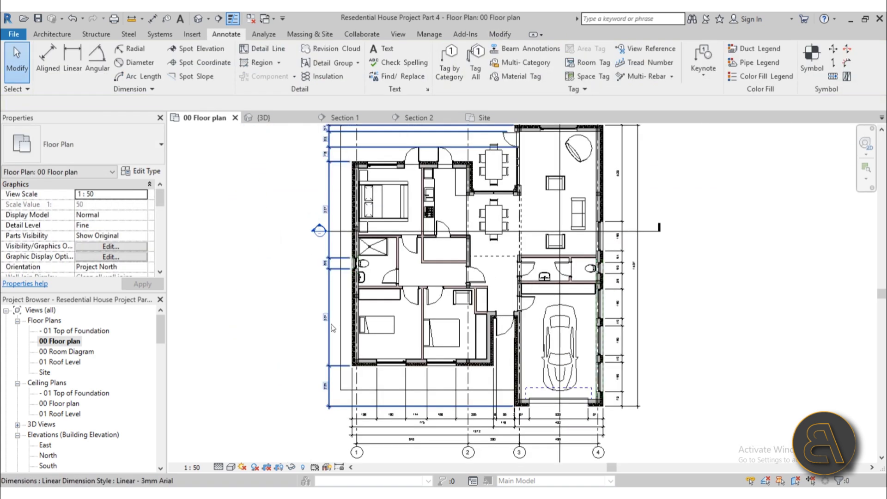
- Place an aligned wall-segment dimension string outside the left openings string, from the living room's rear wall through both bedroom-wing walls to the garage's front wall
{"action": "middle_click_drag", "start_coordinate": [331, 327], "coordinate": [302, 346]}
{"action": "middle_click_drag", "start_coordinate": [238, 317], "coordinate": [245, 315]}
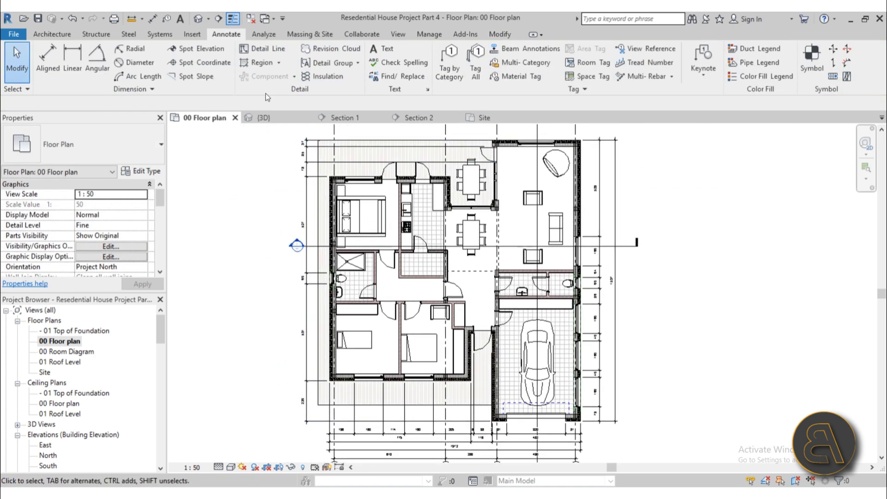
{"action": "left_click", "coordinate": [47, 58]}
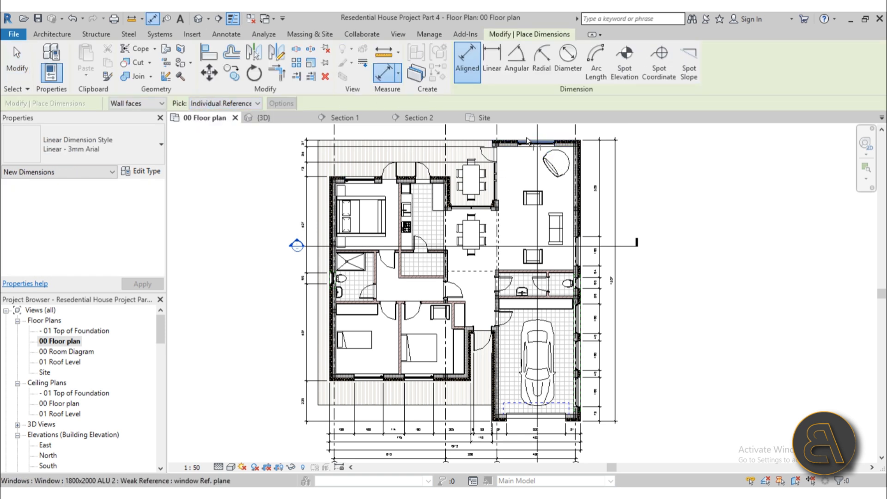
{"action": "scroll", "coordinate": [312, 185], "scroll_direction": "up", "scroll_amount": 3}
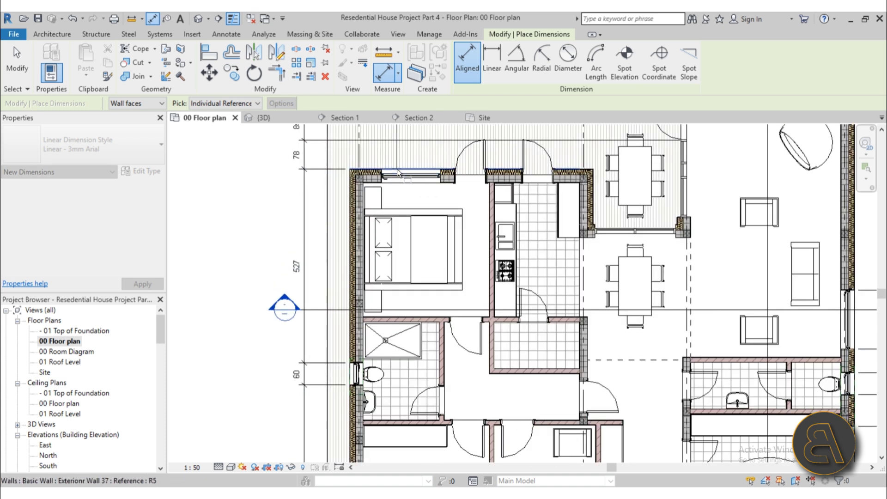
{"action": "scroll", "coordinate": [396, 184], "scroll_direction": "down", "scroll_amount": 4}
{"action": "scroll", "coordinate": [601, 416], "scroll_direction": "up", "scroll_amount": 3}
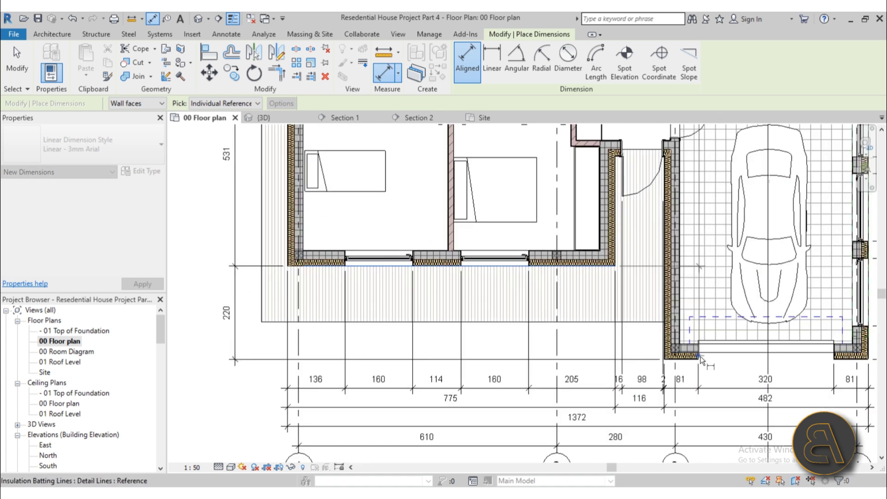
{"action": "scroll", "coordinate": [445, 367], "scroll_direction": "down", "scroll_amount": 3}
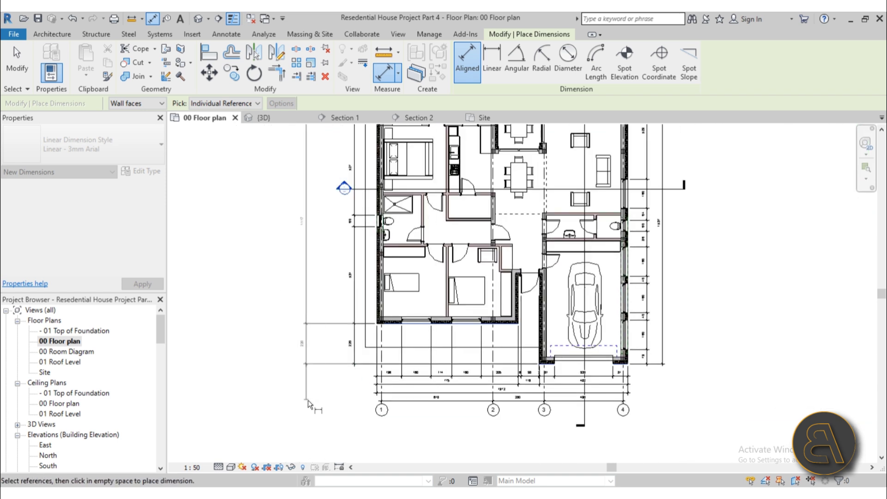
{"action": "scroll", "coordinate": [343, 394], "scroll_direction": "up", "scroll_amount": 3}
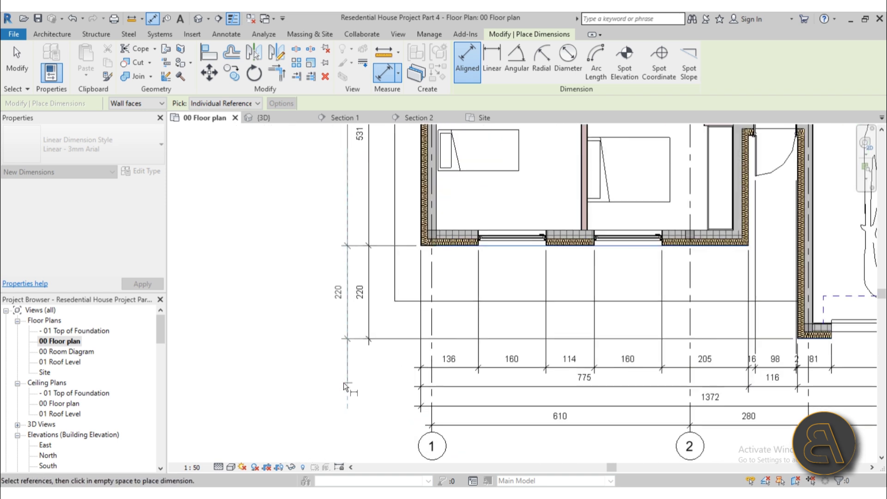
{"action": "left_click", "coordinate": [333, 397]}
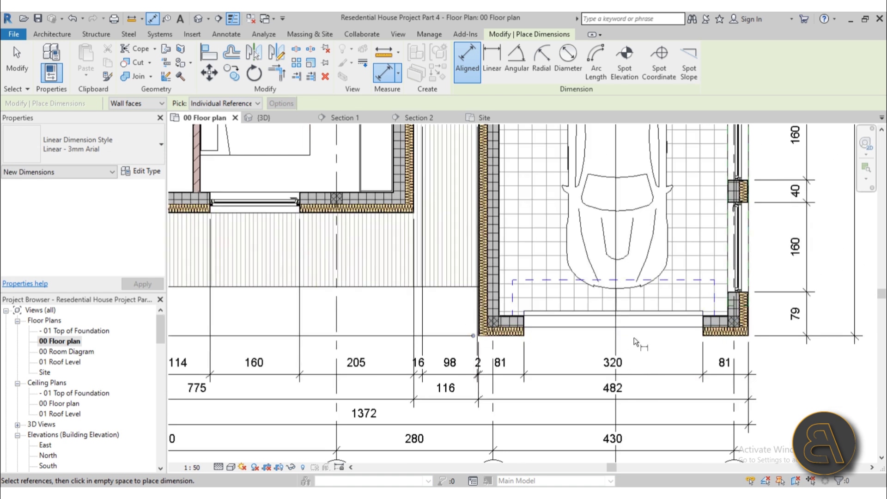
- Place an overall aligned dimension outside the left strings, between the garage's front wall and the living room's rear wall
{"action": "scroll", "coordinate": [521, 331], "scroll_direction": "down", "scroll_amount": 5}
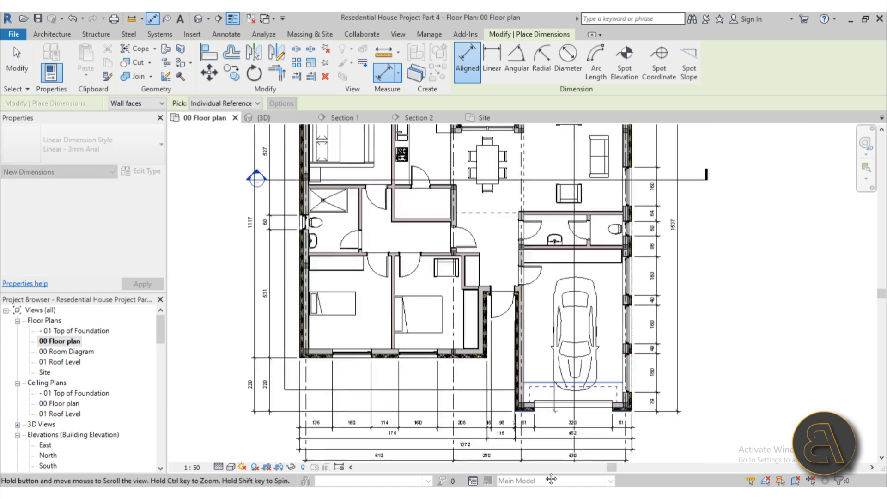
{"action": "scroll", "coordinate": [525, 150], "scroll_direction": "up", "scroll_amount": 4}
{"action": "scroll", "coordinate": [522, 154], "scroll_direction": "down", "scroll_amount": 5}
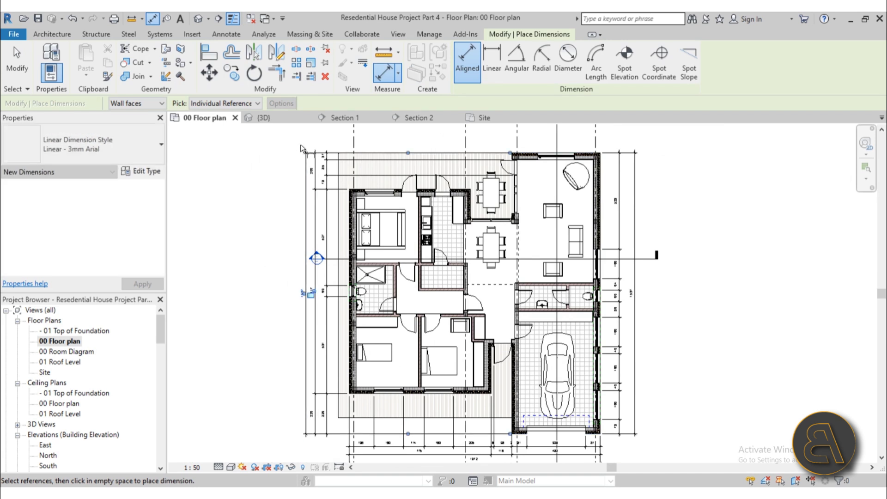
{"action": "scroll", "coordinate": [314, 279], "scroll_direction": "up", "scroll_amount": 3}
{"action": "key", "text": "Escape"}
{"action": "key", "text": "Escape"}
{"action": "scroll", "coordinate": [311, 303], "scroll_direction": "down", "scroll_amount": 2}
{"action": "scroll", "coordinate": [311, 303], "scroll_direction": "down", "scroll_amount": 3}
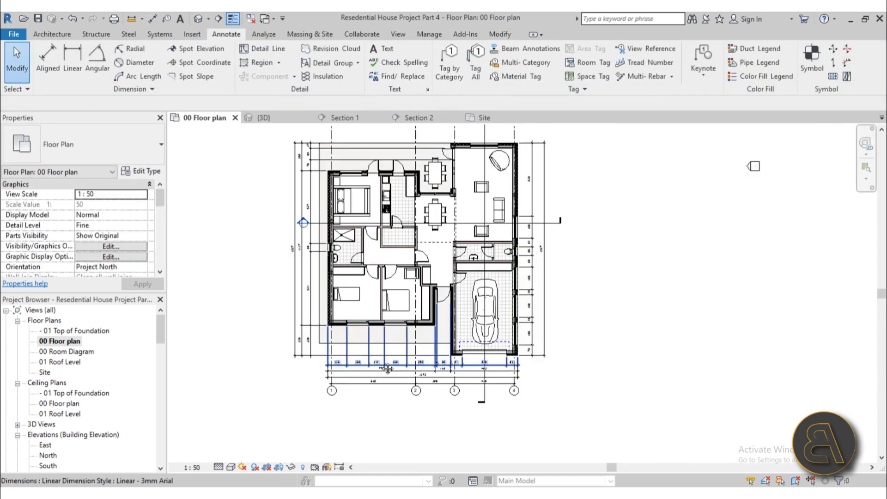
- Move the vertical section line's head just beyond the grid dimension string above the living room
{"action": "scroll", "coordinate": [317, 218], "scroll_direction": "up", "scroll_amount": 1}
{"action": "middle_click_drag", "start_coordinate": [348, 176], "coordinate": [405, 190]}
{"action": "scroll", "coordinate": [353, 285], "scroll_direction": "up", "scroll_amount": 2}
{"action": "scroll", "coordinate": [405, 190], "scroll_direction": "down", "scroll_amount": 2}
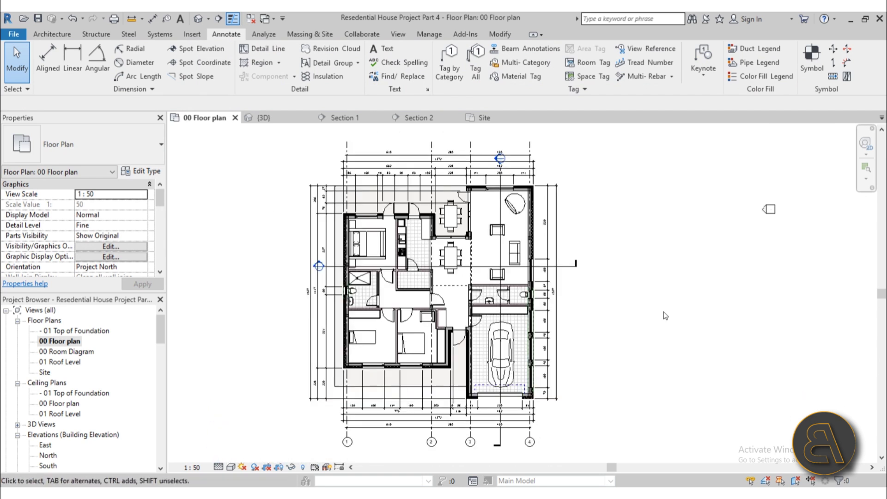
{"action": "scroll", "coordinate": [531, 249], "scroll_direction": "up", "scroll_amount": 3}
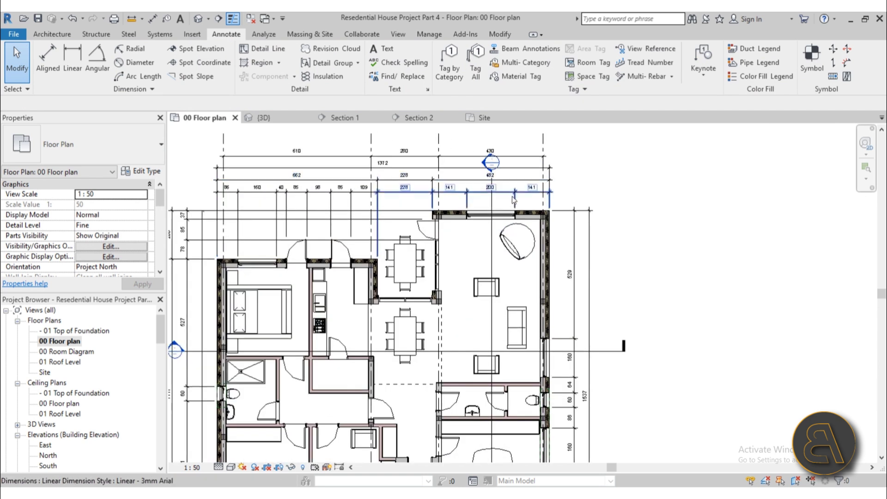
{"action": "left_click", "coordinate": [491, 262]}
{"action": "middle_click_drag", "start_coordinate": [492, 262], "coordinate": [499, 314]}
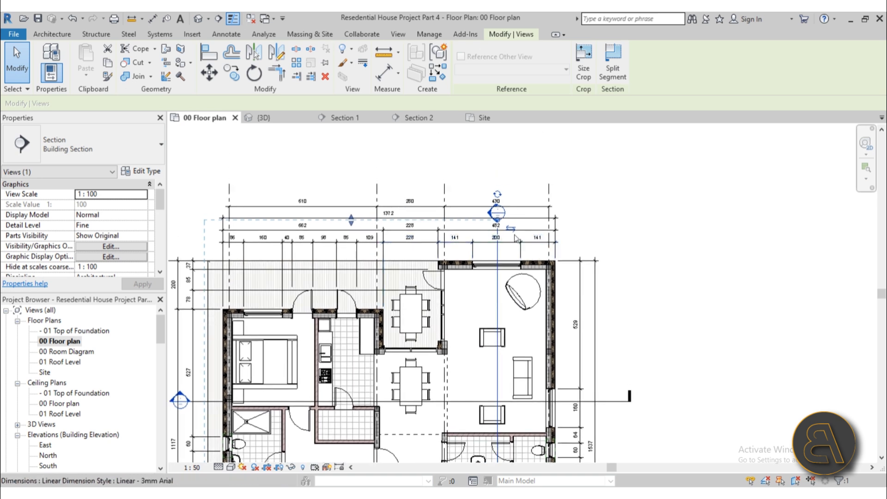
{"action": "left_click_drag", "start_coordinate": [498, 223], "coordinate": [496, 189]}
{"action": "scroll", "coordinate": [494, 187], "scroll_direction": "up", "scroll_amount": 2}
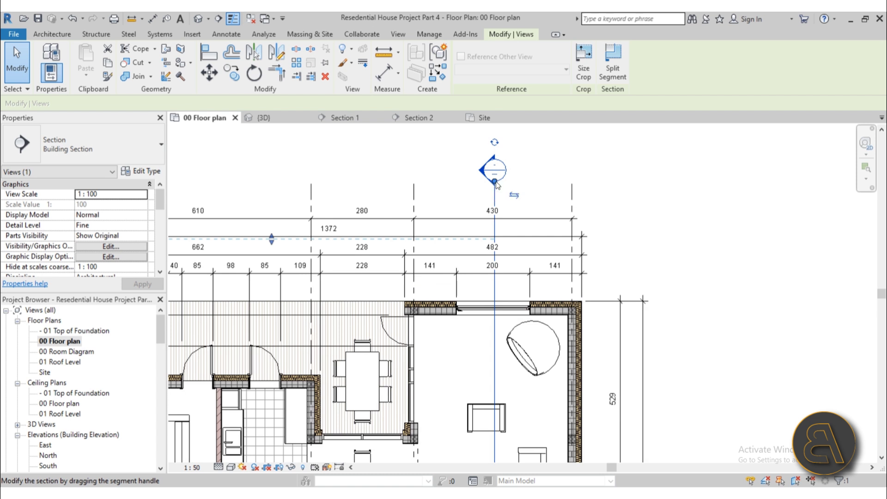
{"action": "mouse_move", "coordinate": [495, 181]}
{"action": "left_mouse_down"}
{"action": "mouse_move", "coordinate": [496, 210]}
{"action": "mouse_move", "coordinate": [496, 186]}
{"action": "left_mouse_up"}
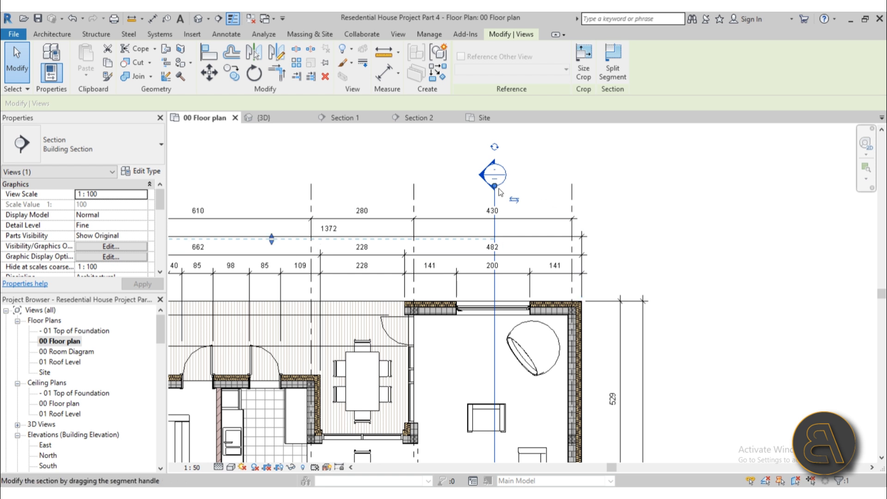
{"action": "left_click_drag", "start_coordinate": [495, 186], "coordinate": [495, 194]}
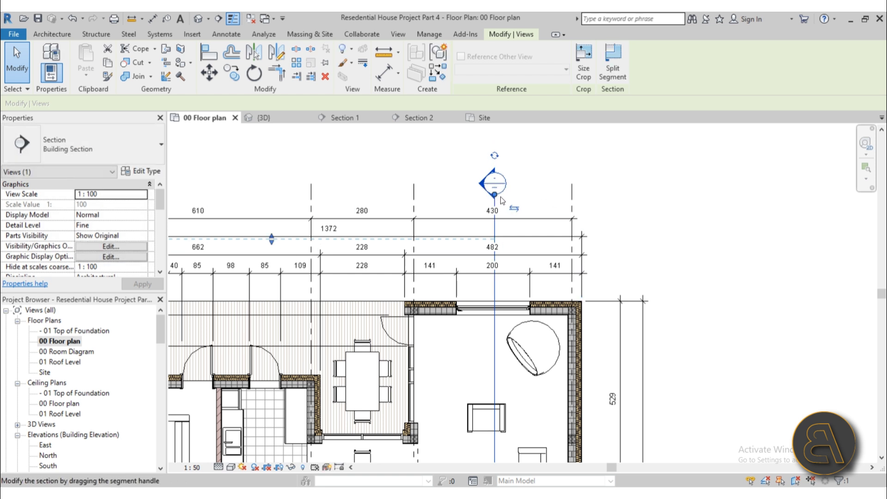
{"action": "scroll", "coordinate": [506, 175], "scroll_direction": "down", "scroll_amount": 3}
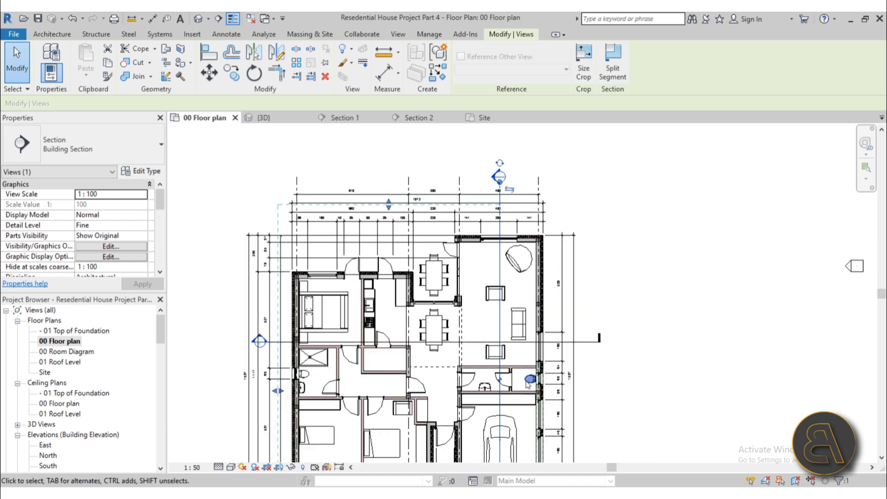
- Shorten the vertical section line's tail to just beyond the grid dimension string in front of the garage
{"action": "scroll", "coordinate": [507, 404], "scroll_direction": "up", "scroll_amount": 4}
{"action": "left_click_drag", "start_coordinate": [508, 404], "coordinate": [506, 377]}
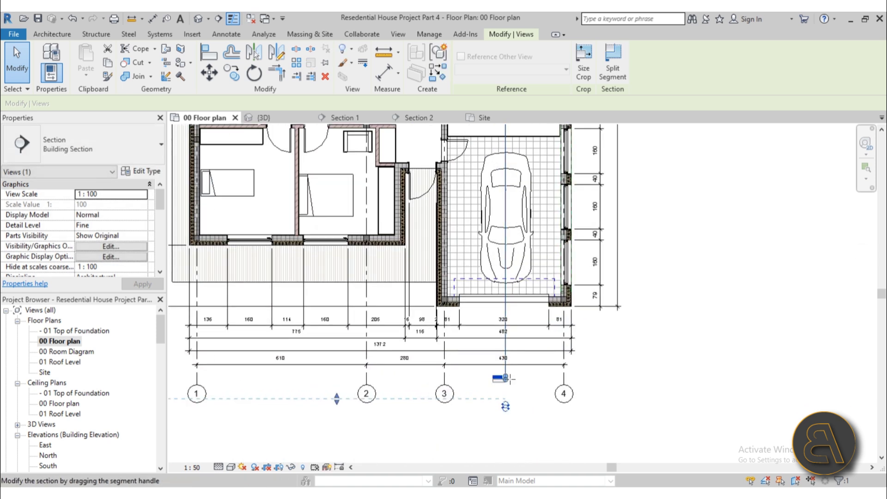
{"action": "scroll", "coordinate": [489, 254], "scroll_direction": "down", "scroll_amount": 3}
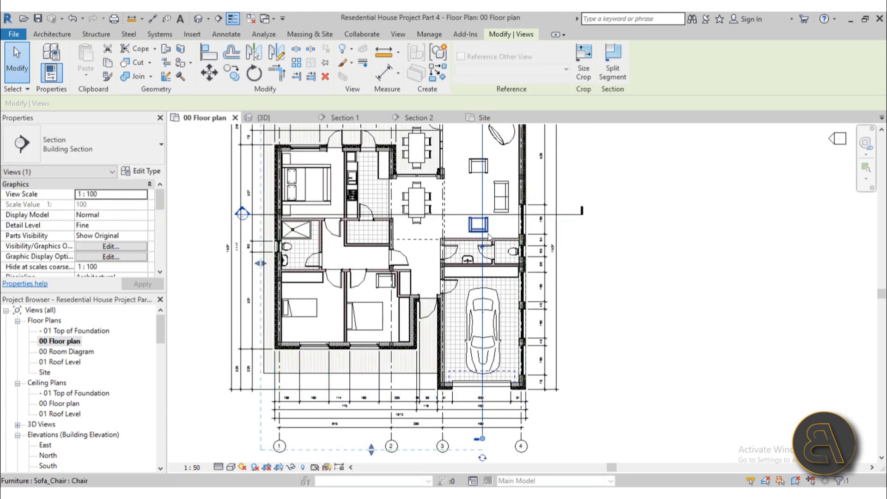
- Break the vertical section line with a gap, and shorten its two segments back toward the living room's rear wall and the garage's front wall
{"action": "middle_click_drag", "start_coordinate": [489, 254], "coordinate": [466, 329]}
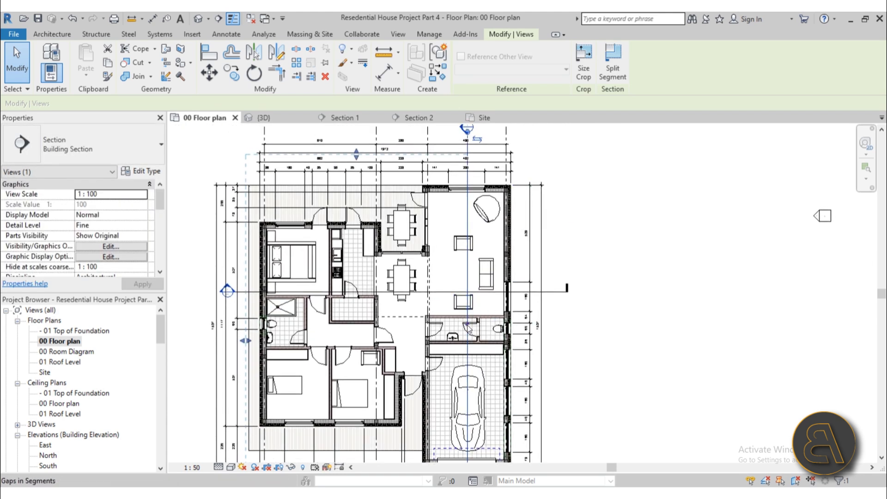
{"action": "scroll", "coordinate": [469, 327], "scroll_direction": "up", "scroll_amount": 5}
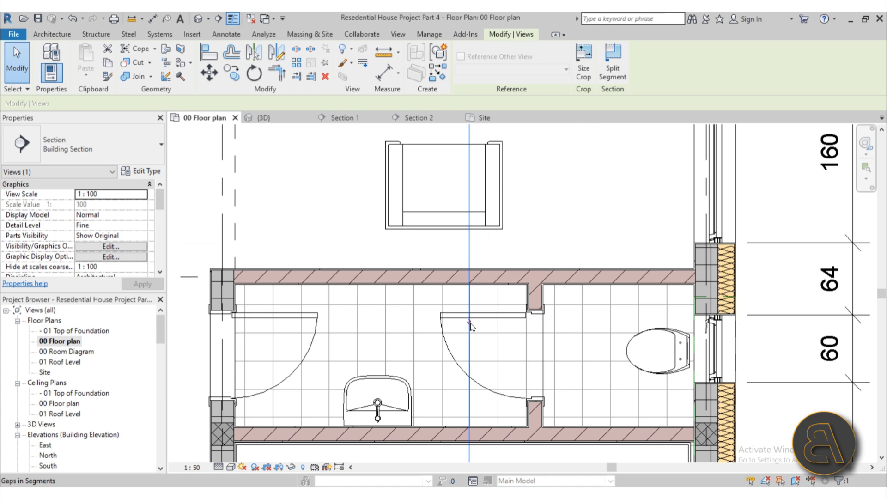
{"action": "scroll", "coordinate": [445, 180], "scroll_direction": "down", "scroll_amount": 6}
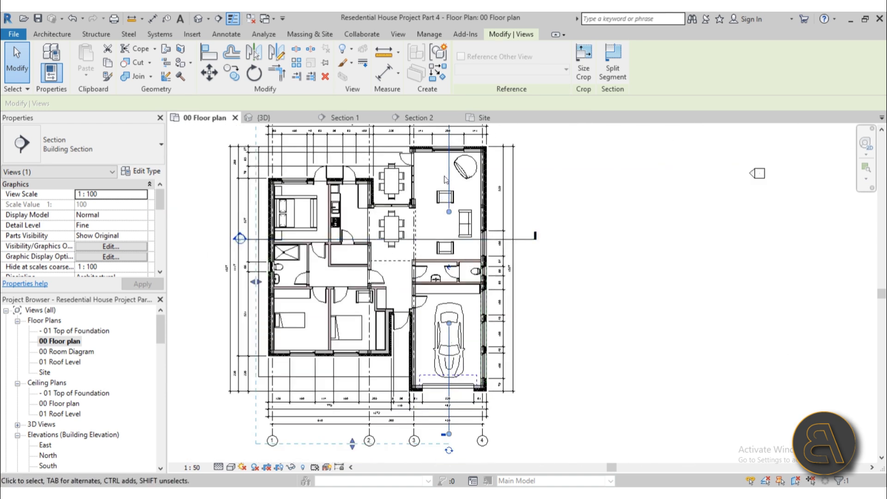
{"action": "scroll", "coordinate": [445, 180], "scroll_direction": "up", "scroll_amount": 3}
{"action": "middle_click_drag", "start_coordinate": [445, 179], "coordinate": [432, 258]}
{"action": "left_click_drag", "start_coordinate": [439, 308], "coordinate": [442, 255]}
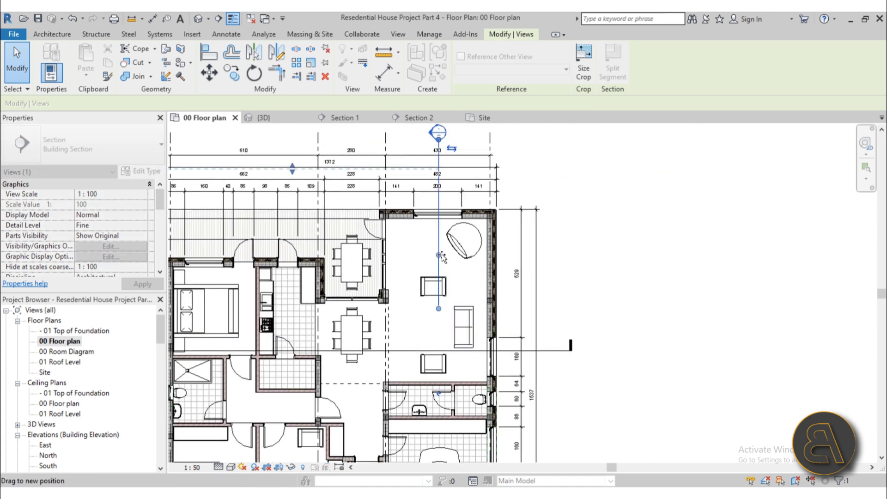
{"action": "scroll", "coordinate": [462, 154], "scroll_direction": "down", "scroll_amount": 5}
{"action": "scroll", "coordinate": [450, 338], "scroll_direction": "up", "scroll_amount": 3}
{"action": "left_click_drag", "start_coordinate": [452, 299], "coordinate": [452, 340]}
{"action": "scroll", "coordinate": [576, 344], "scroll_direction": "down", "scroll_amount": 2}
{"action": "key", "text": "Escape"}
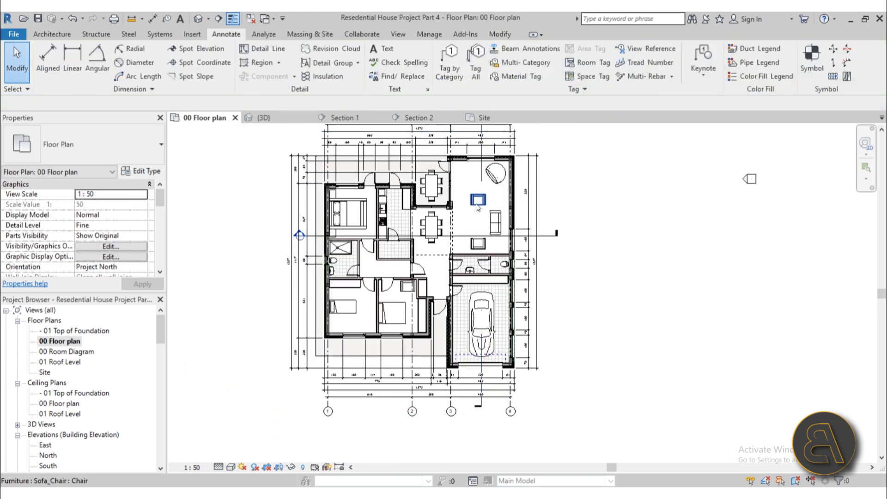
- Break the horizontal section line with a gap, and shorten its two segments back toward the left and right exterior walls
{"action": "left_click", "coordinate": [334, 235]}
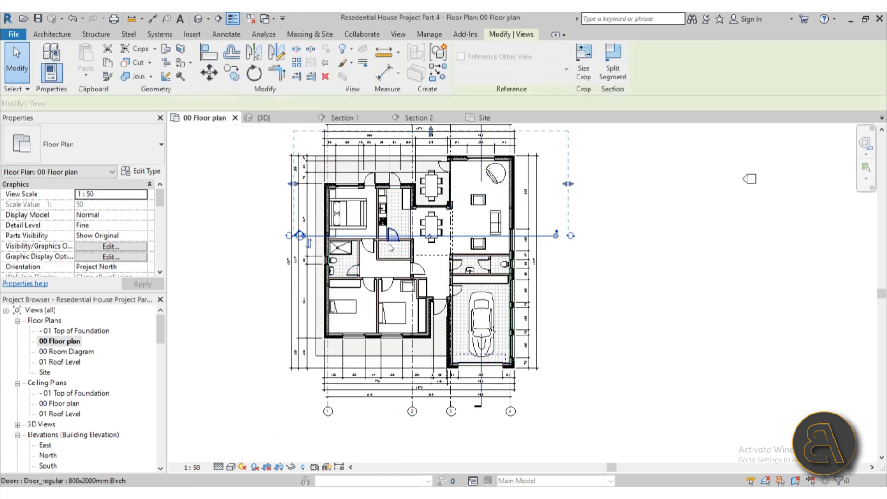
{"action": "scroll", "coordinate": [334, 233], "scroll_direction": "up", "scroll_amount": 4}
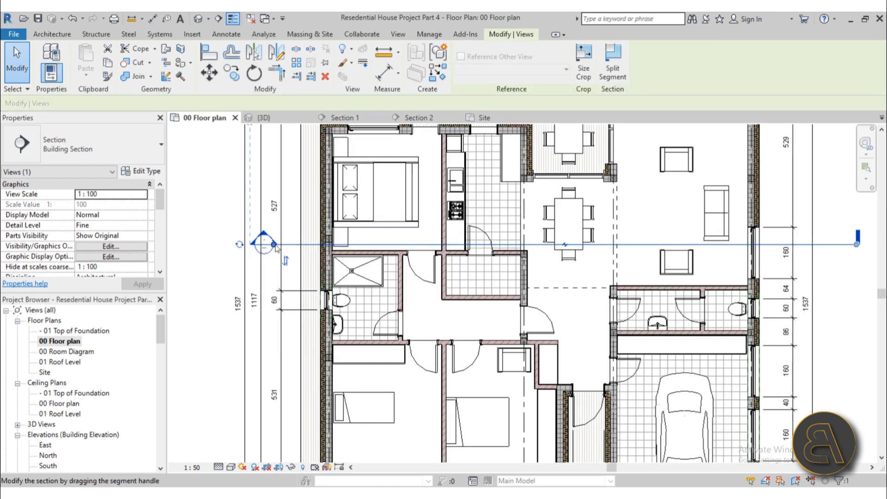
{"action": "middle_click_drag", "start_coordinate": [795, 260], "coordinate": [572, 277]}
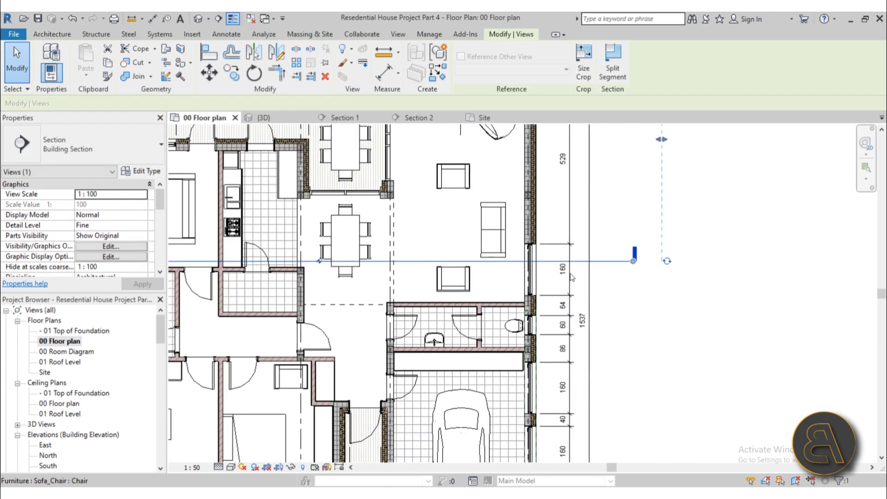
{"action": "scroll", "coordinate": [572, 278], "scroll_direction": "up", "scroll_amount": 1}
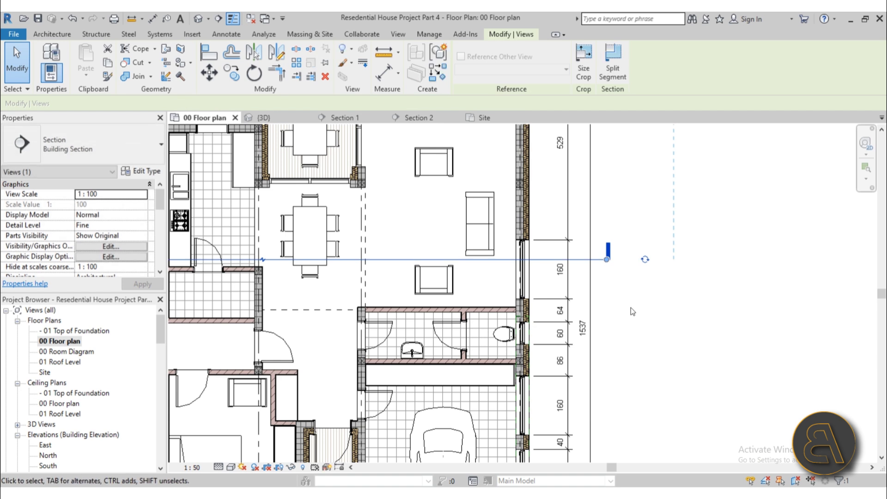
{"action": "scroll", "coordinate": [632, 308], "scroll_direction": "down", "scroll_amount": 4}
{"action": "scroll", "coordinate": [439, 283], "scroll_direction": "up", "scroll_amount": 3}
{"action": "left_click", "coordinate": [457, 282]}
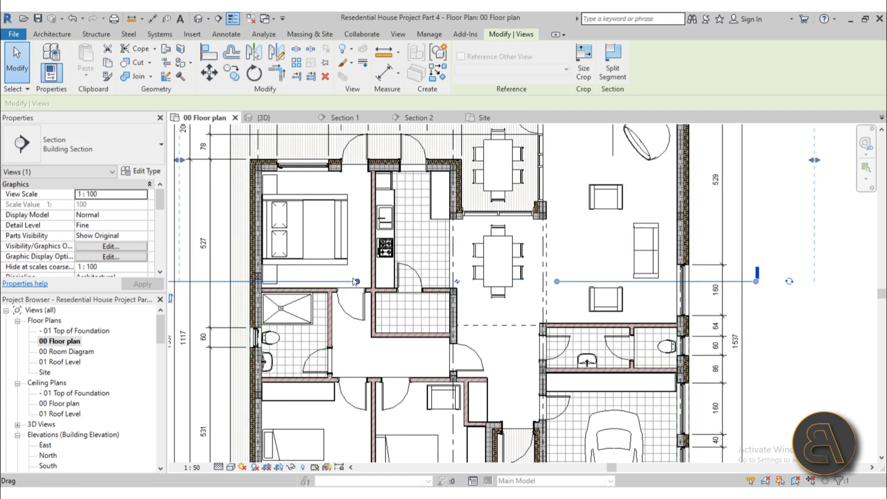
{"action": "left_click_drag", "start_coordinate": [356, 282], "coordinate": [311, 282]}
{"action": "left_click_drag", "start_coordinate": [649, 282], "coordinate": [650, 282]}
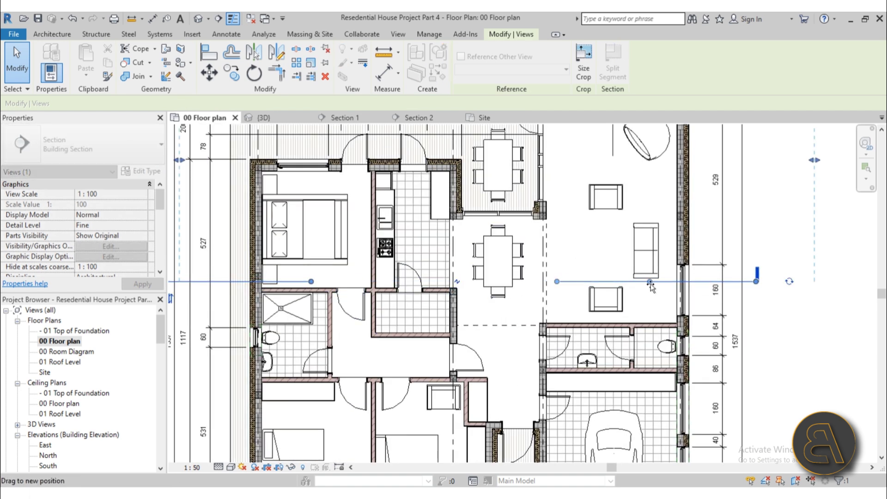
{"action": "key", "text": "Escape"}
{"action": "scroll", "coordinate": [456, 239], "scroll_direction": "down", "scroll_amount": 4}
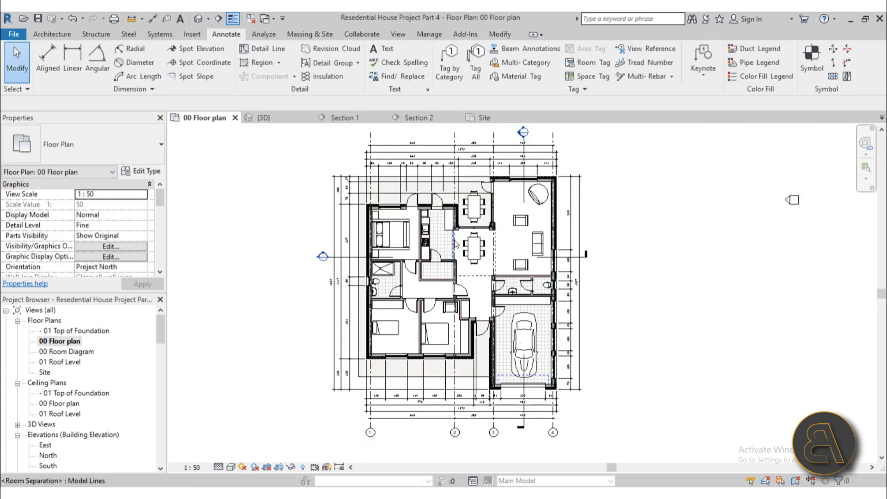
- Turn off the thin lines display so the floor plan is drawn with its true line weights
{"action": "middle_click_drag", "start_coordinate": [674, 334], "coordinate": [699, 379]}
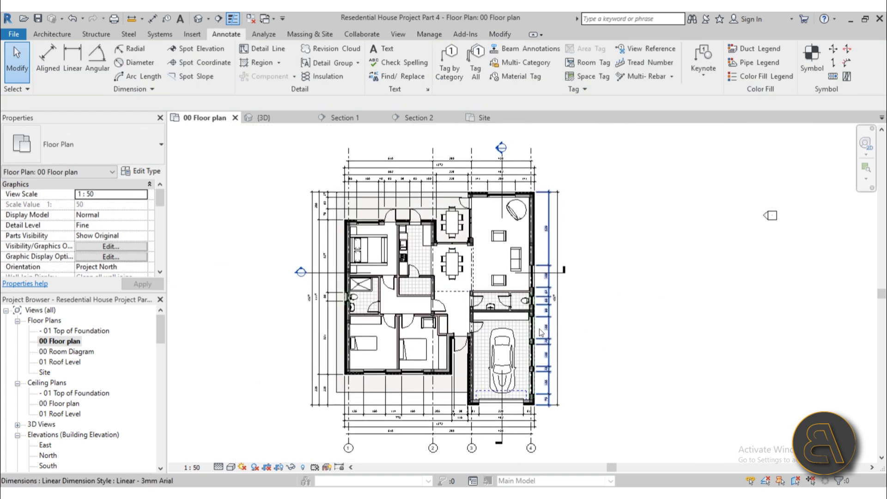
{"action": "scroll", "coordinate": [699, 379], "scroll_direction": "up", "scroll_amount": 2}
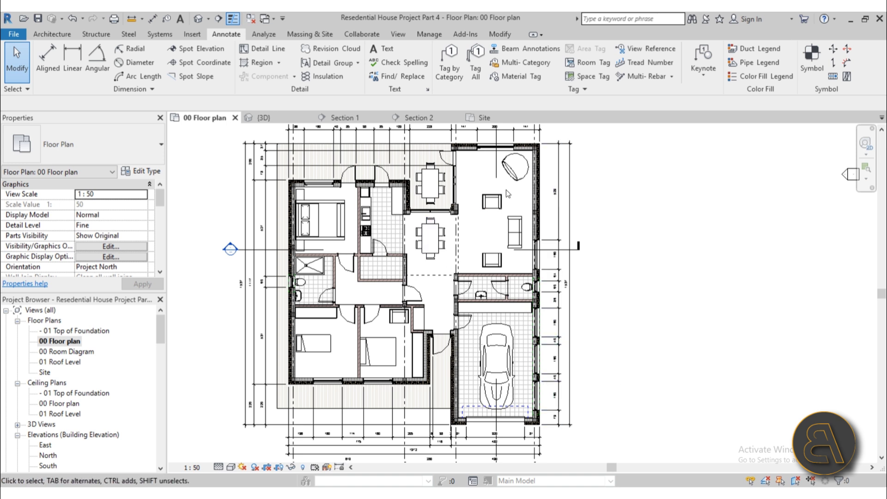
{"action": "scroll", "coordinate": [507, 191], "scroll_direction": "up", "scroll_amount": 6}
{"action": "middle_click_drag", "start_coordinate": [540, 365], "coordinate": [526, 359]}
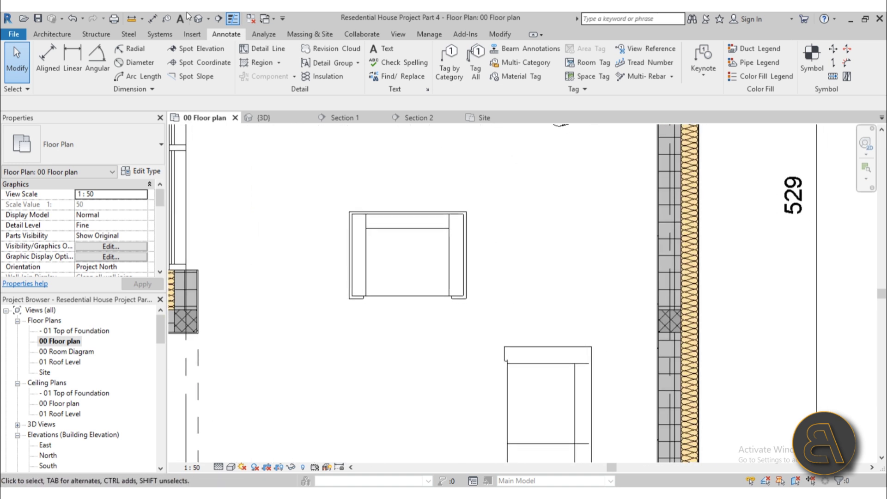
{"action": "left_click", "coordinate": [234, 21]}
{"action": "scroll", "coordinate": [520, 268], "scroll_direction": "down", "scroll_amount": 3}
{"action": "middle_click_drag", "start_coordinate": [425, 326], "coordinate": [468, 321]}
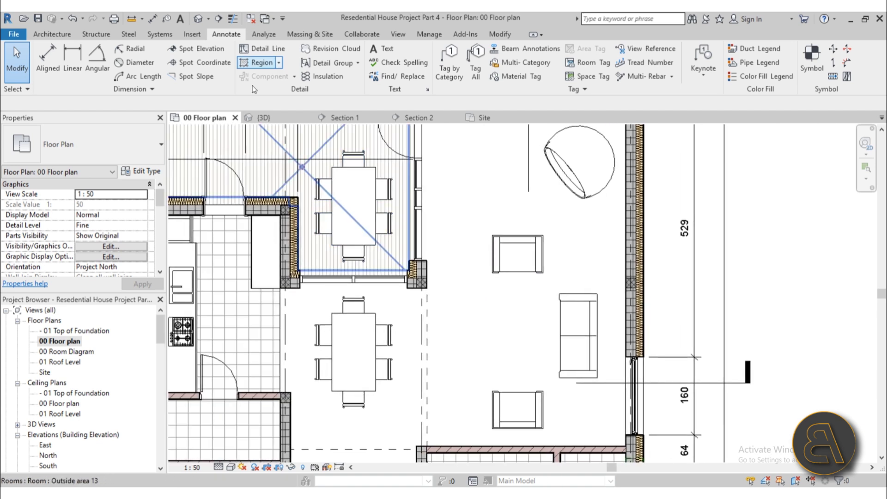
- Examine how heavily the stove, sink, bed and other furnishings are drawn compared with the walls on the floor plan
{"action": "scroll", "coordinate": [398, 259], "scroll_direction": "down", "scroll_amount": 4}
{"action": "scroll", "coordinate": [406, 253], "scroll_direction": "up", "scroll_amount": 7}
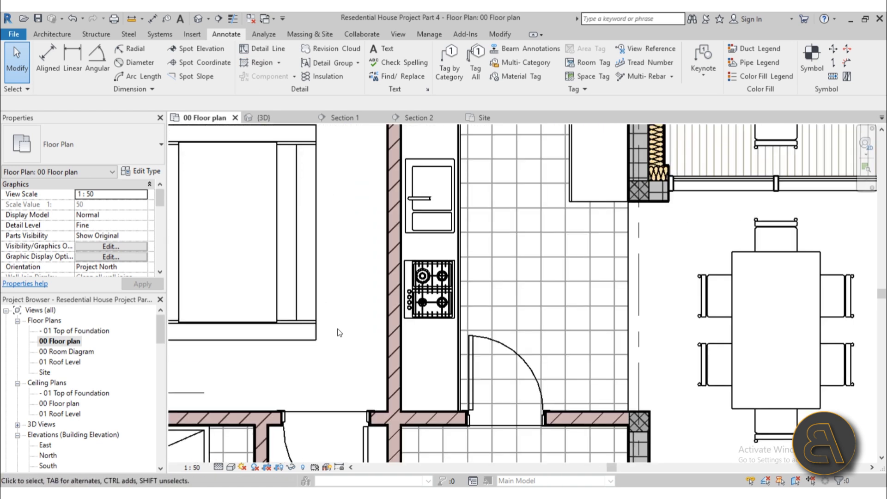
{"action": "scroll", "coordinate": [489, 237], "scroll_direction": "down", "scroll_amount": 3}
{"action": "scroll", "coordinate": [490, 238], "scroll_direction": "up", "scroll_amount": 2}
{"action": "left_click", "coordinate": [391, 248]}
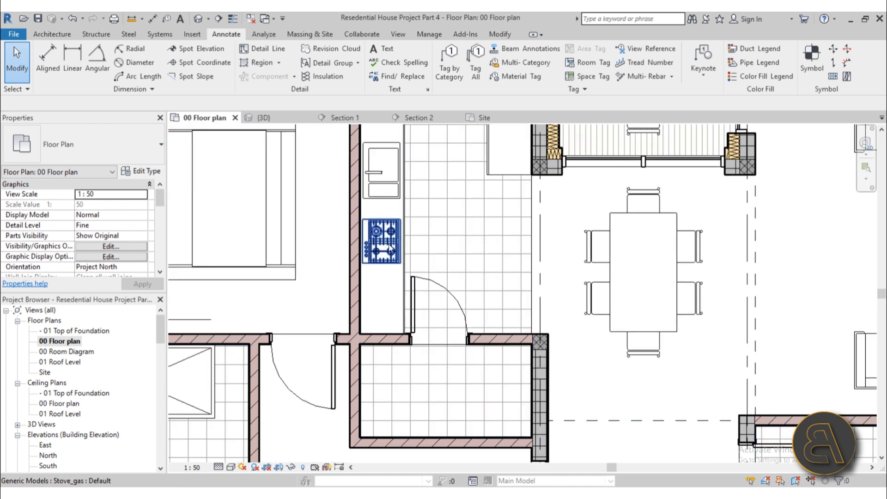
{"action": "scroll", "coordinate": [391, 248], "scroll_direction": "down", "scroll_amount": 3}
{"action": "middle_click_drag", "start_coordinate": [323, 254], "coordinate": [336, 279]}
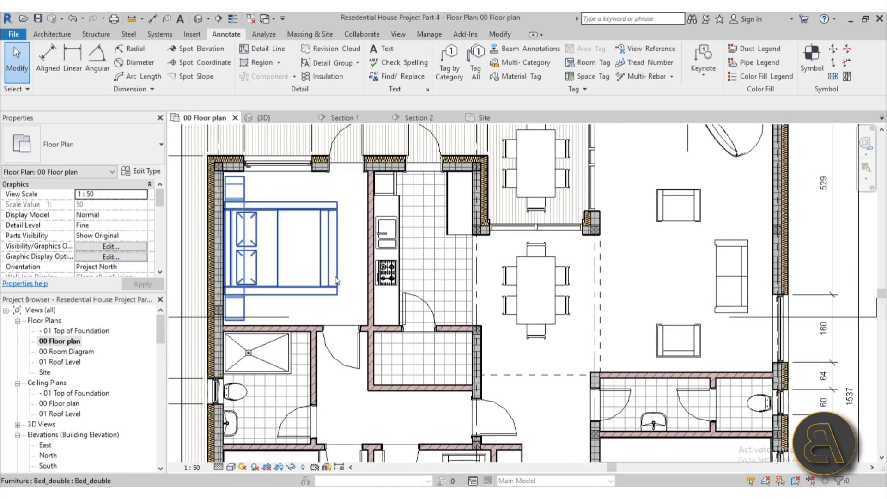
{"action": "scroll", "coordinate": [451, 267], "scroll_direction": "up", "scroll_amount": 5}
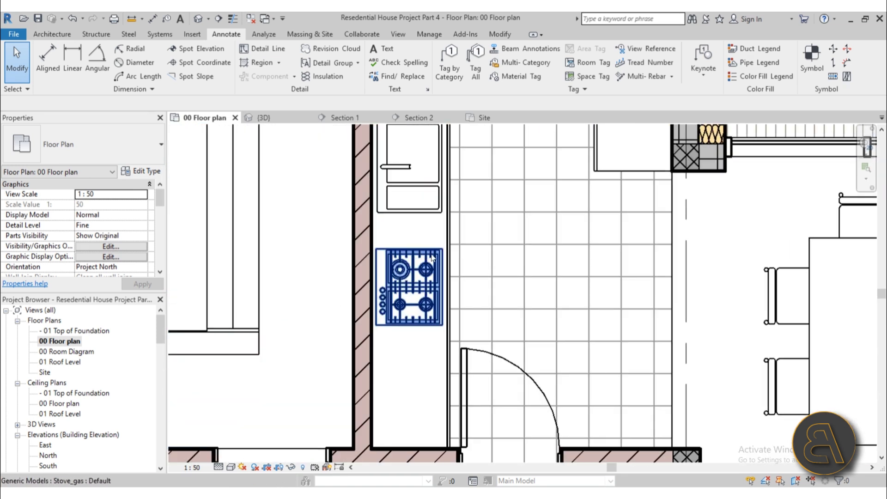
{"action": "scroll", "coordinate": [432, 257], "scroll_direction": "down", "scroll_amount": 2}
{"action": "middle_click_drag", "start_coordinate": [414, 254], "coordinate": [396, 308]}
{"action": "scroll", "coordinate": [395, 308], "scroll_direction": "down", "scroll_amount": 4}
{"action": "middle_click_drag", "start_coordinate": [443, 228], "coordinate": [443, 275]}
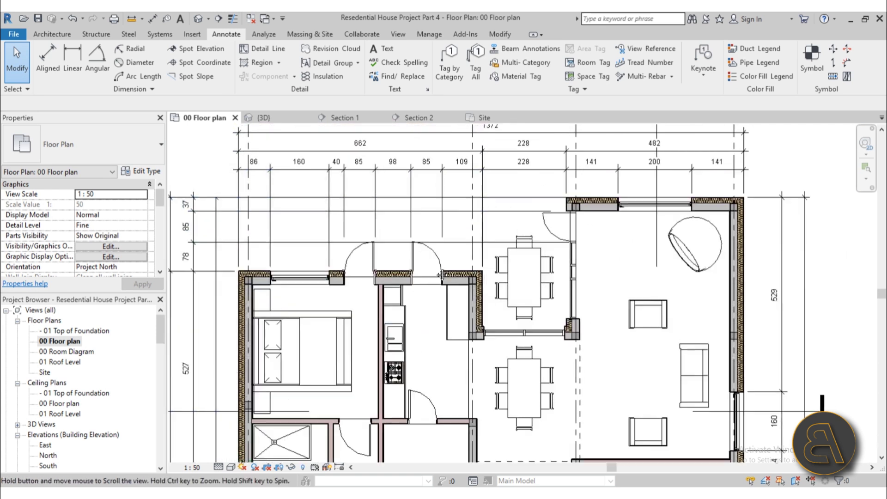
{"action": "middle_click_drag", "start_coordinate": [403, 351], "coordinate": [394, 267]}
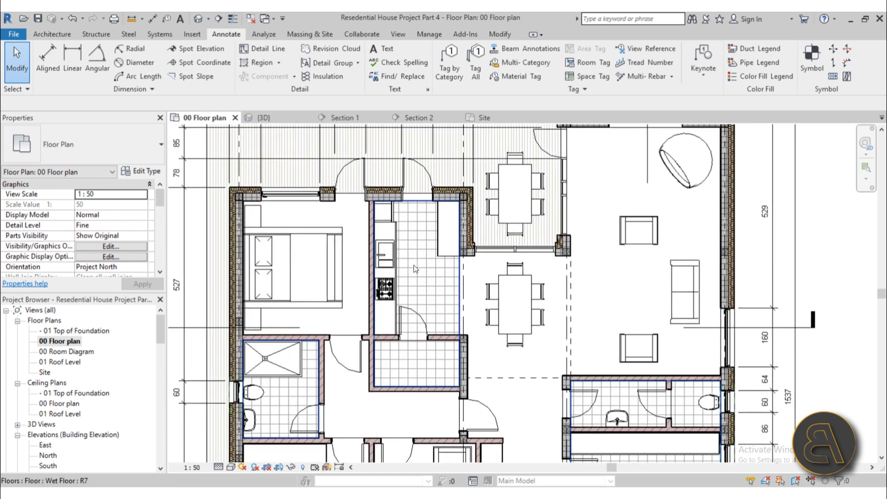
{"action": "middle_click_drag", "start_coordinate": [545, 309], "coordinate": [476, 322]}
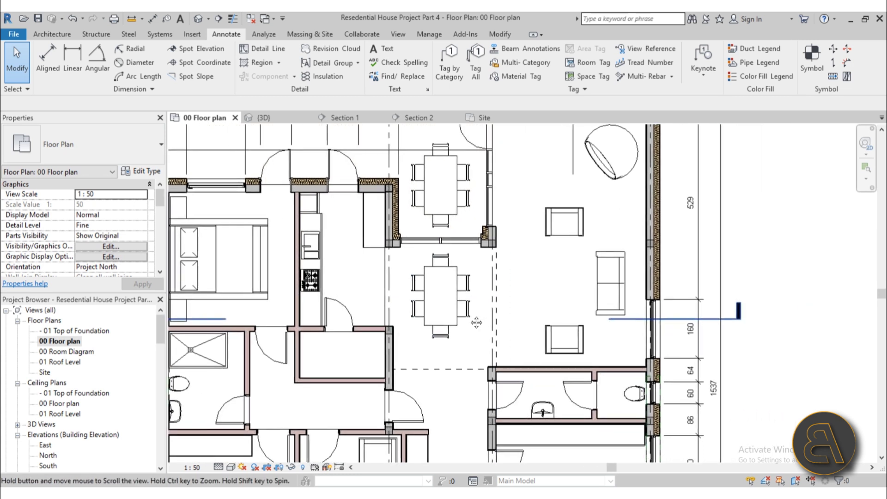
- Check which model categories the living room sofa chairs, the kitchen's gas stove and the fridge belong to
{"action": "left_click", "coordinate": [568, 334]}
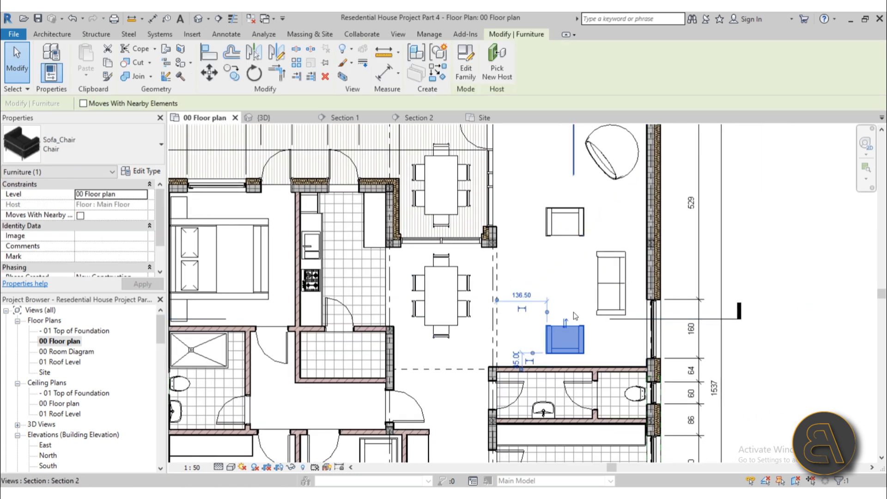
{"action": "left_click", "coordinate": [573, 312]}
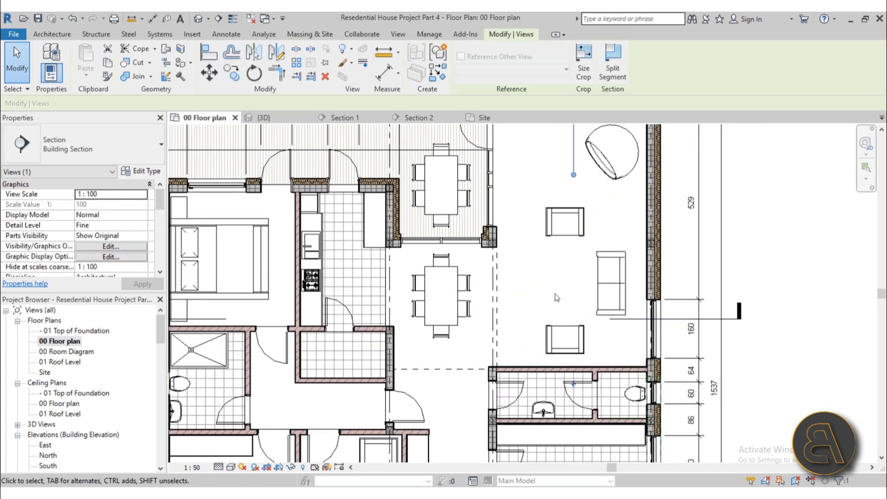
{"action": "left_click", "coordinate": [556, 293]}
{"action": "left_click", "coordinate": [570, 224]}
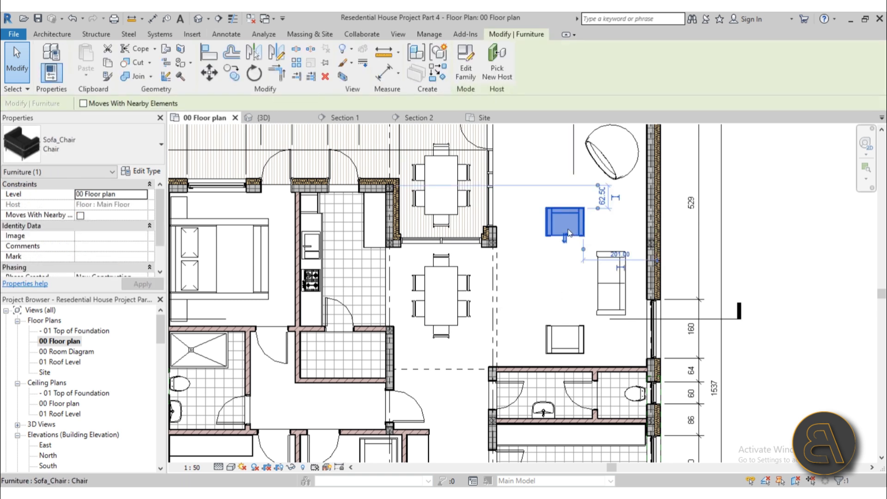
{"action": "left_click", "coordinate": [566, 280]}
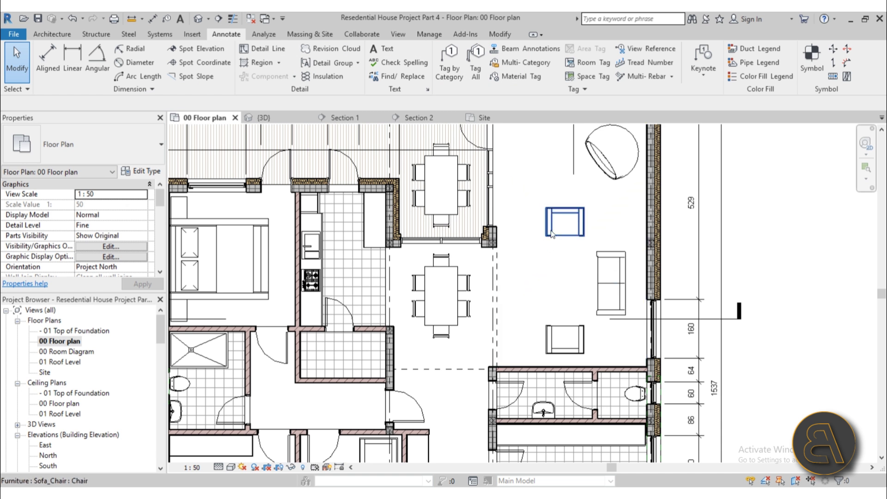
{"action": "left_click", "coordinate": [565, 222]}
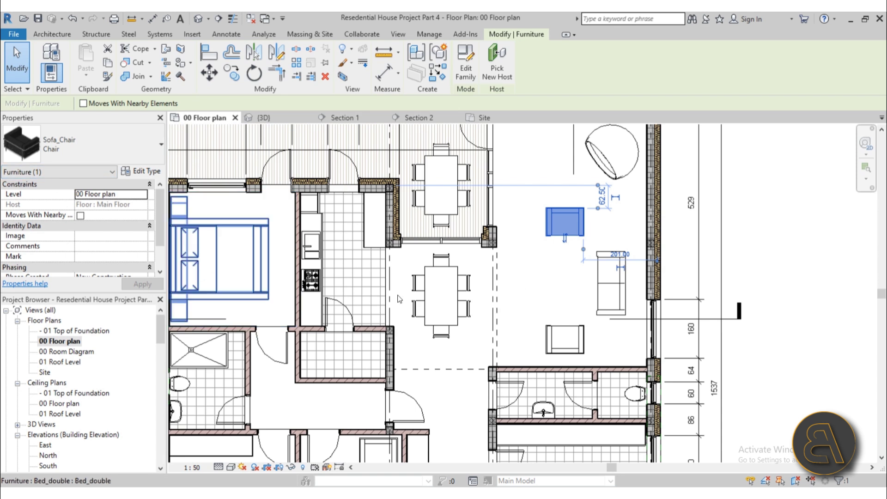
{"action": "left_click", "coordinate": [528, 304]}
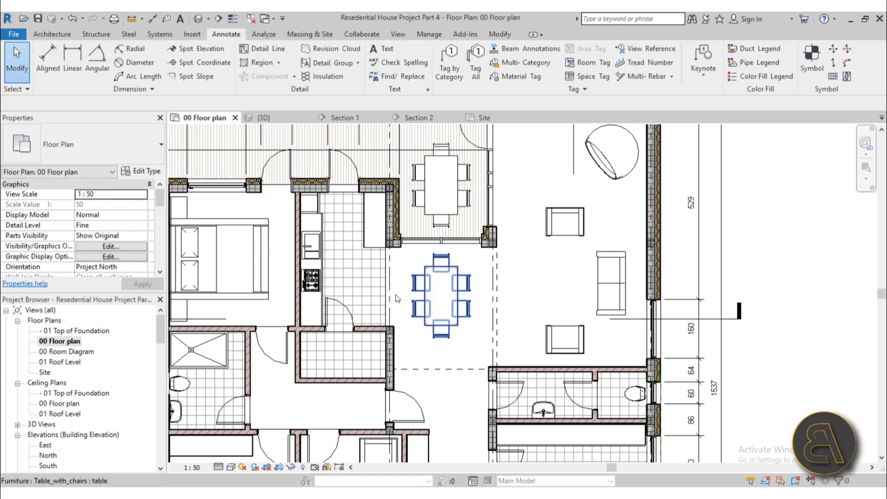
{"action": "left_click", "coordinate": [319, 286]}
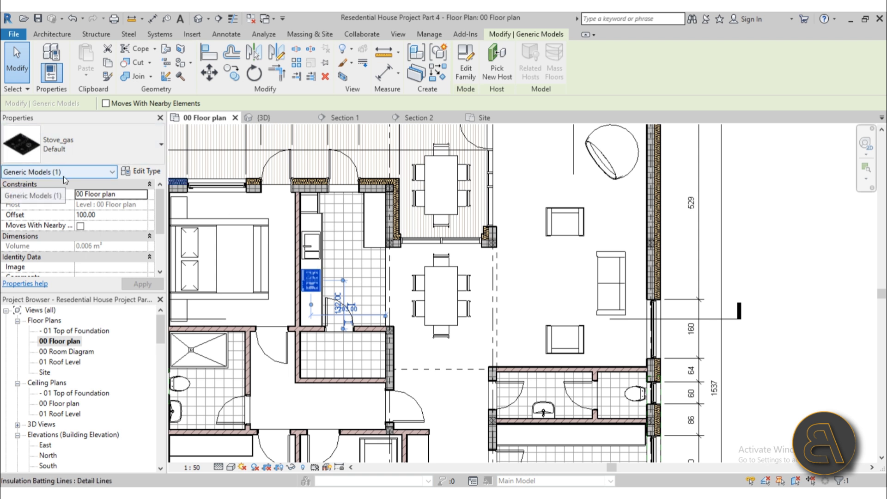
{"action": "left_click", "coordinate": [316, 213]}
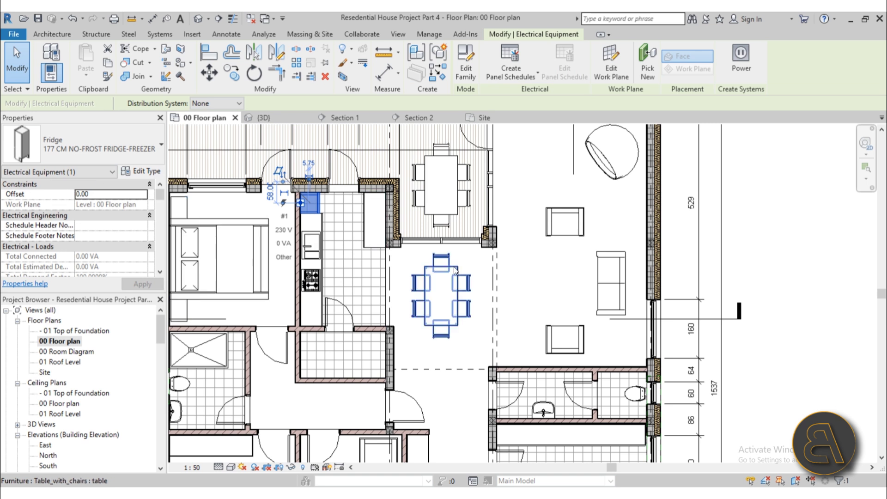
- Check the model categories of the bathroom's shower tray, wash basin and WC
{"action": "scroll", "coordinate": [437, 287], "scroll_direction": "down", "scroll_amount": 2}
{"action": "middle_click_drag", "start_coordinate": [437, 287], "coordinate": [452, 242]}
{"action": "scroll", "coordinate": [227, 309], "scroll_direction": "up", "scroll_amount": 3}
{"action": "left_click", "coordinate": [280, 292]}
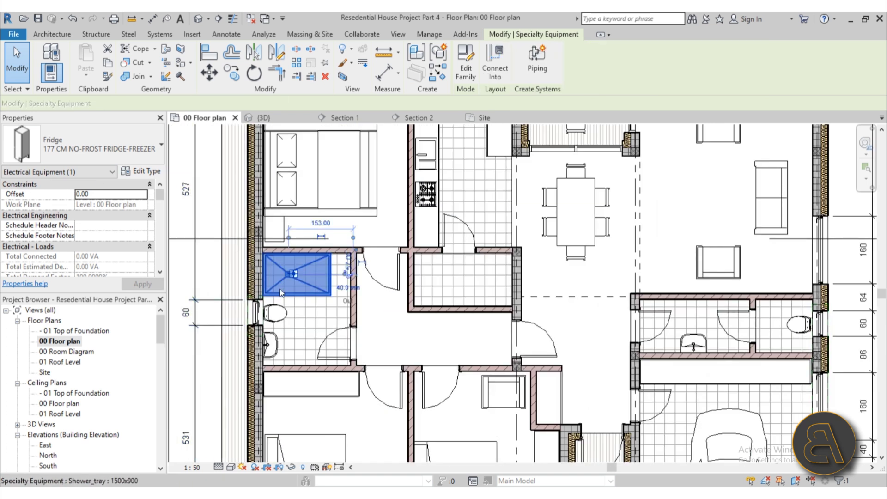
{"action": "left_click", "coordinate": [274, 341]}
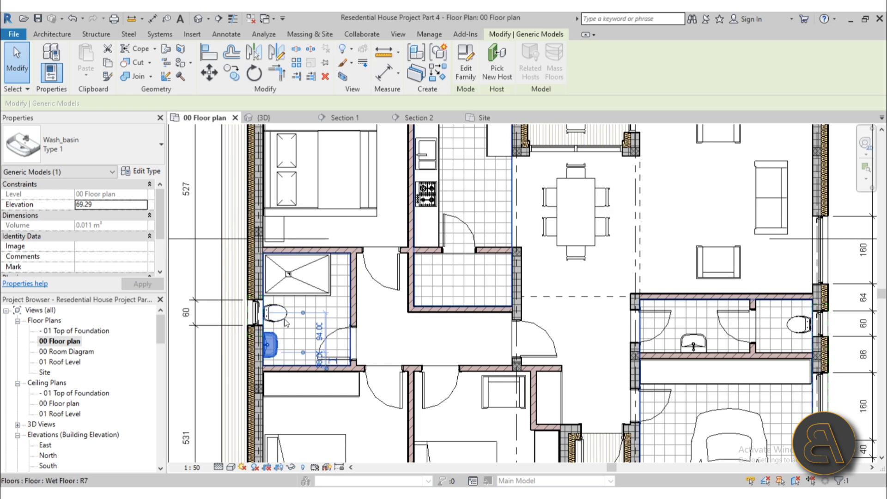
{"action": "left_click", "coordinate": [278, 324]}
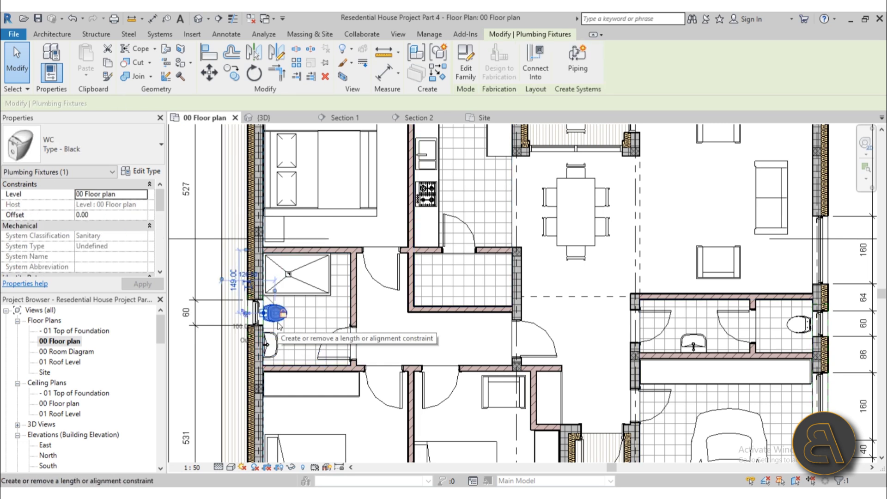
- Check the model category of the car in the garage and clear the selection
{"action": "scroll", "coordinate": [425, 317], "scroll_direction": "down", "scroll_amount": 4}
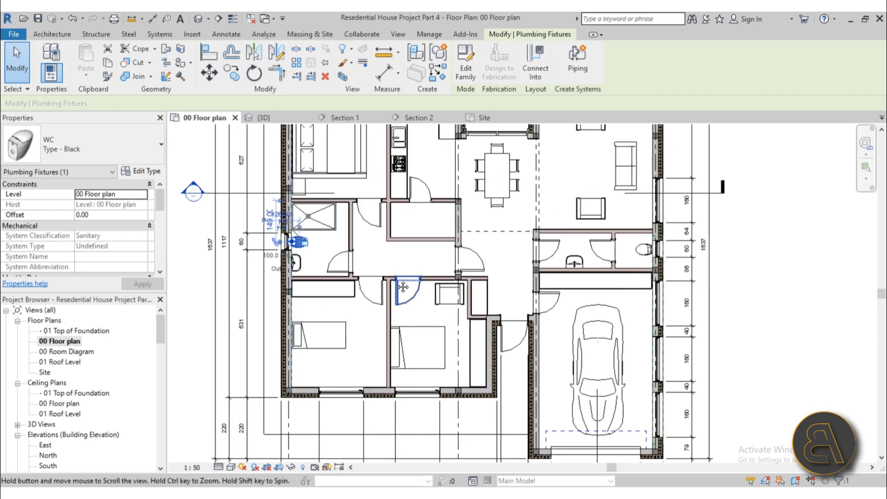
{"action": "scroll", "coordinate": [455, 347], "scroll_direction": "down", "scroll_amount": 1}
{"action": "middle_click_drag", "start_coordinate": [455, 346], "coordinate": [449, 362]}
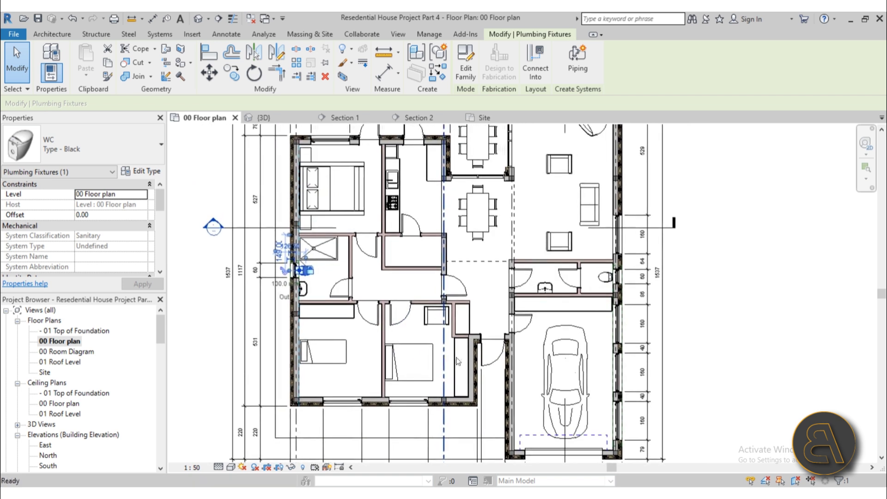
{"action": "key", "text": "Escape"}
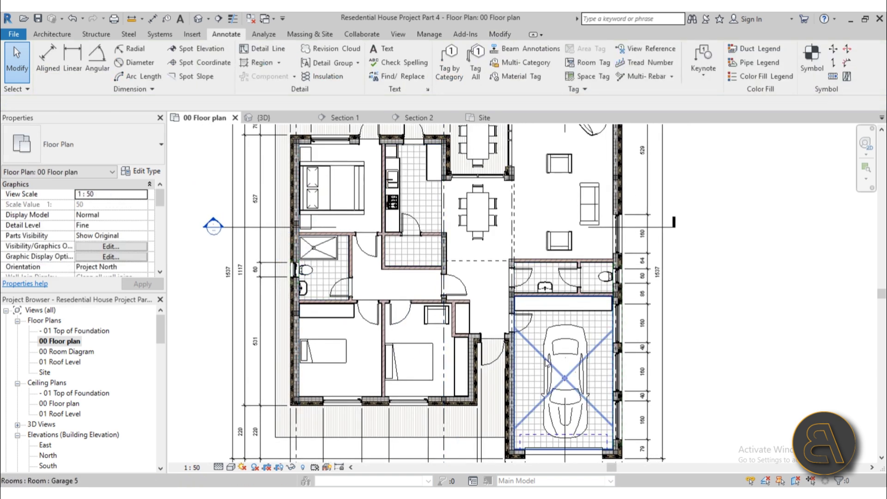
{"action": "left_click", "coordinate": [544, 368]}
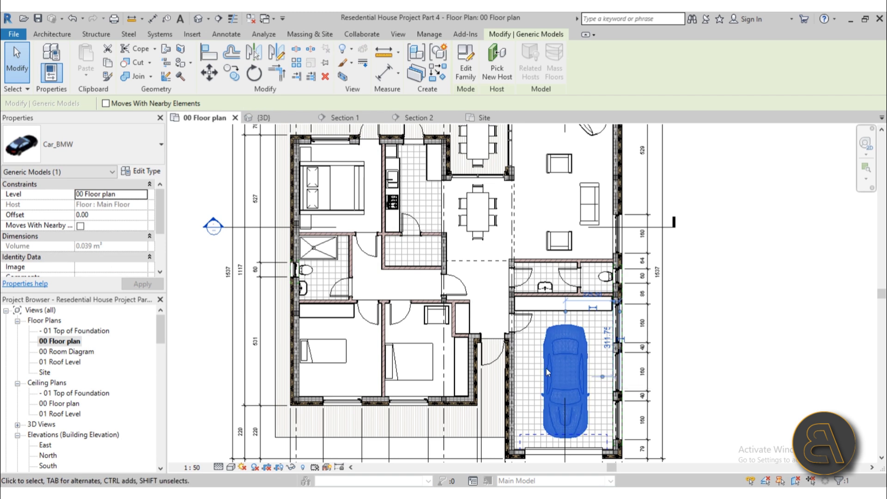
{"action": "key", "text": "Escape"}
- Open the floor plan's Visibility/Graphic Overrides and set the Electrical Equipment and Electrical Fixtures model categories to halftone
{"action": "scroll", "coordinate": [586, 319], "scroll_direction": "down", "scroll_amount": 1}
{"action": "scroll", "coordinate": [586, 319], "scroll_direction": "down", "scroll_amount": 1}
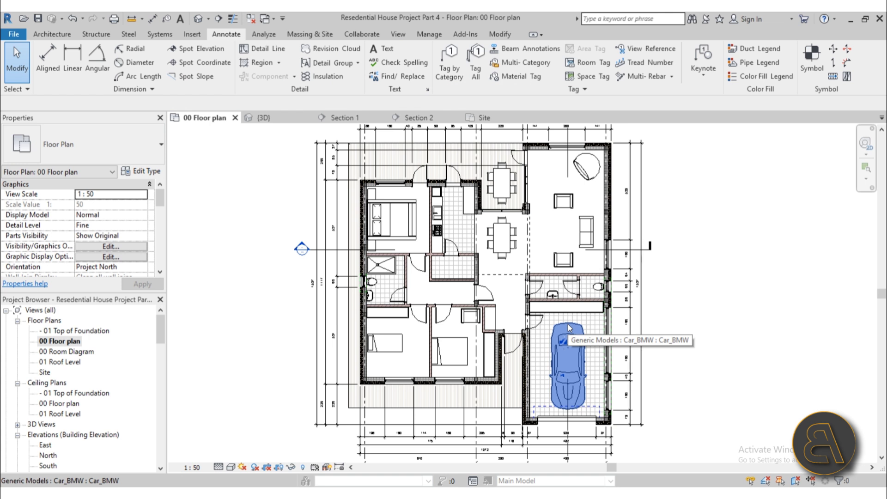
{"action": "scroll", "coordinate": [715, 323], "scroll_direction": "down", "scroll_amount": 1}
{"action": "middle_click_drag", "start_coordinate": [702, 312], "coordinate": [617, 315]}
{"action": "key", "text": "v"}
{"action": "key", "text": "g"}
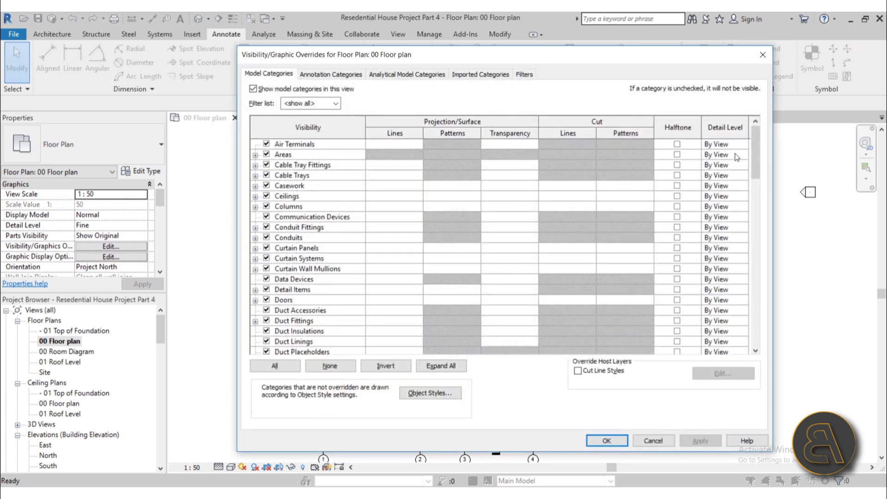
{"action": "left_click_drag", "start_coordinate": [757, 155], "coordinate": [757, 185]}
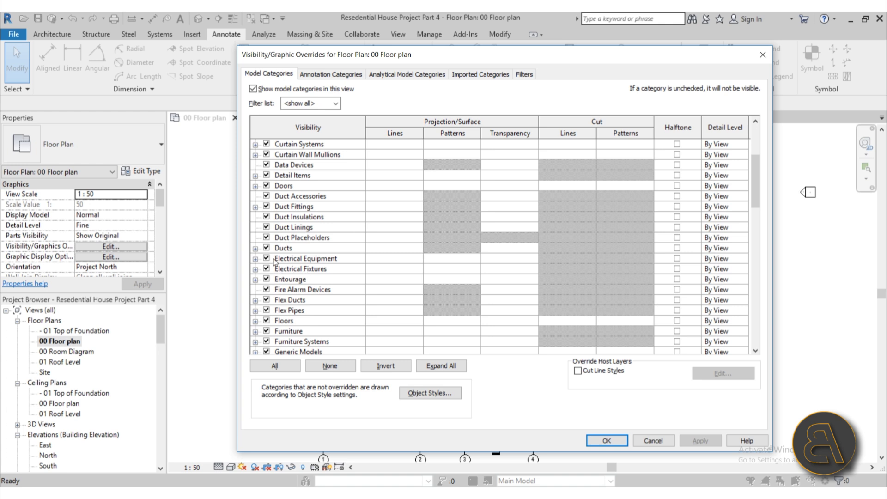
{"action": "left_click", "coordinate": [677, 258]}
{"action": "left_click", "coordinate": [677, 270]}
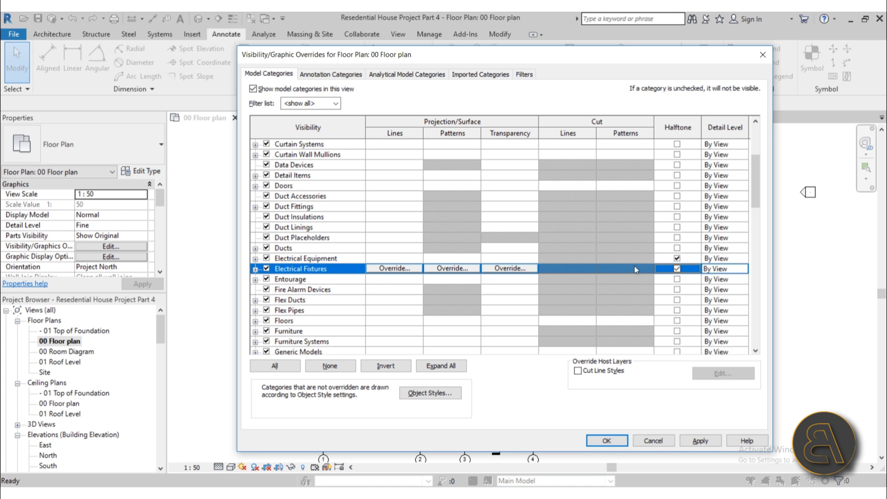
- Set the Furniture and Floors model categories to halftone
{"action": "left_click_drag", "start_coordinate": [756, 185], "coordinate": [755, 206]}
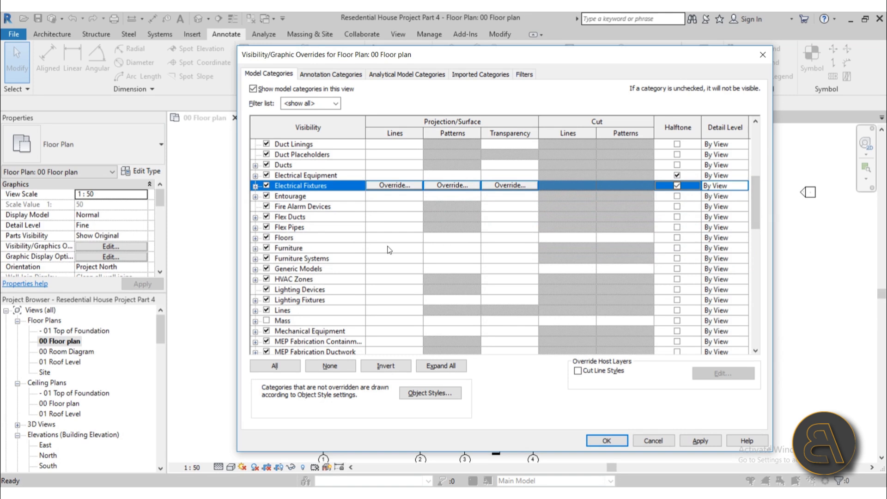
{"action": "left_click", "coordinate": [678, 249]}
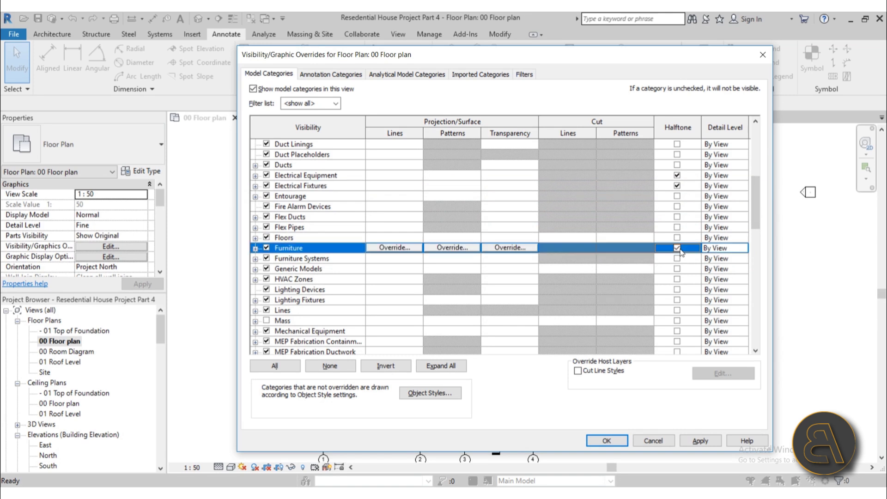
{"action": "left_click_drag", "start_coordinate": [755, 224], "coordinate": [758, 240]}
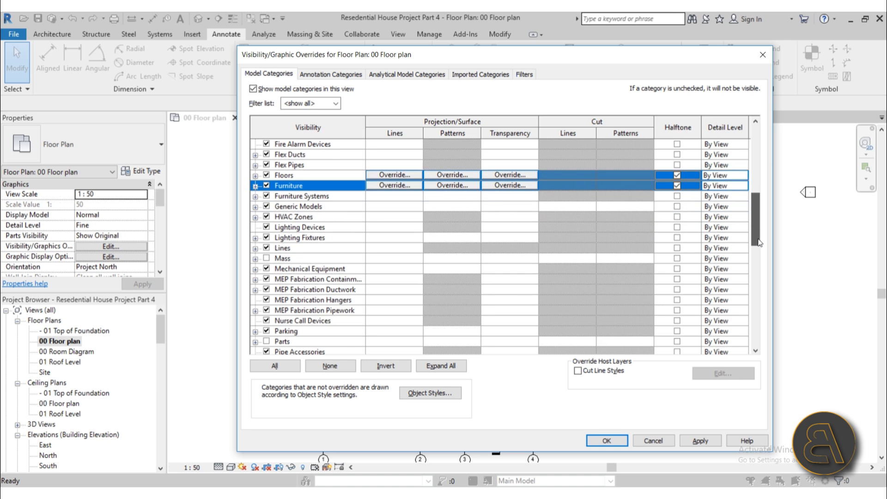
- Remove the halftone from the Floors model category and set the Plumbing Fixtures category to halftone
{"action": "scroll", "coordinate": [336, 311], "scroll_direction": "down", "scroll_amount": 3}
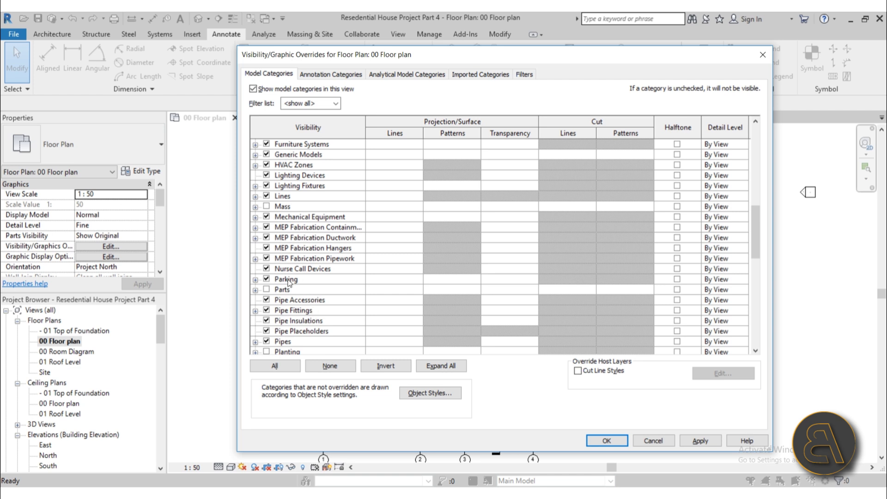
{"action": "scroll", "coordinate": [288, 280], "scroll_direction": "down", "scroll_amount": 2}
{"action": "scroll", "coordinate": [337, 323], "scroll_direction": "down", "scroll_amount": 1}
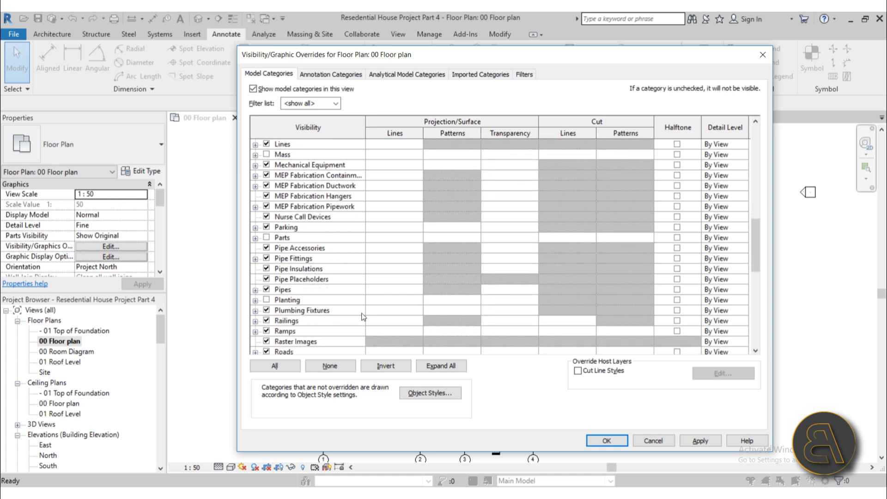
{"action": "left_click", "coordinate": [677, 311]}
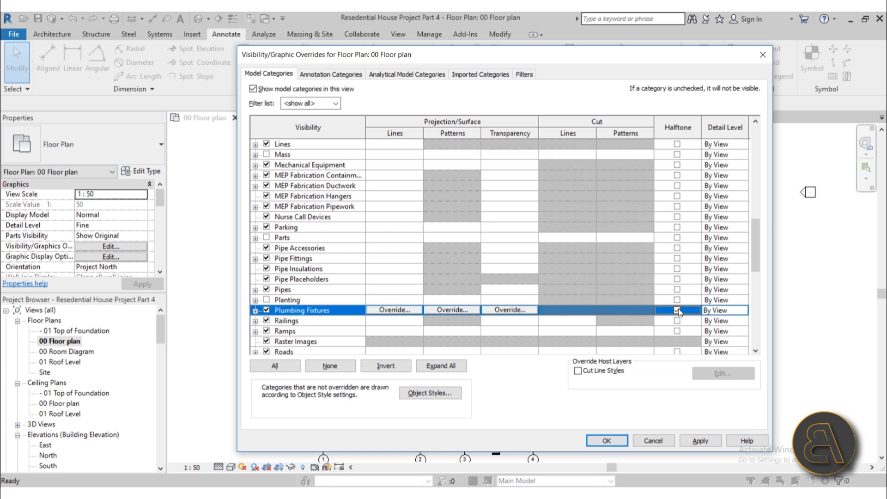
{"action": "scroll", "coordinate": [658, 224], "scroll_direction": "down", "scroll_amount": 3}
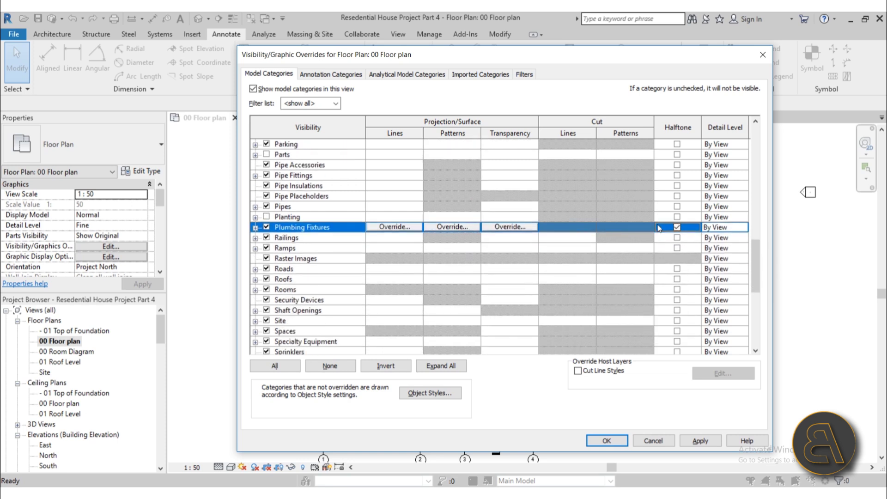
- Set the Generic Models and Furniture Systems categories to halftone and apply the overrides to the floor plan
{"action": "scroll", "coordinate": [342, 295], "scroll_direction": "up", "scroll_amount": 8}
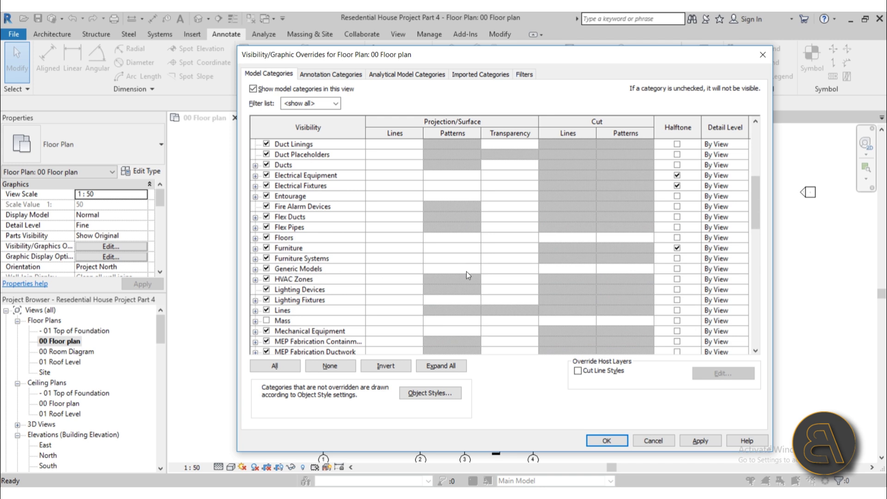
{"action": "left_click", "coordinate": [677, 269]}
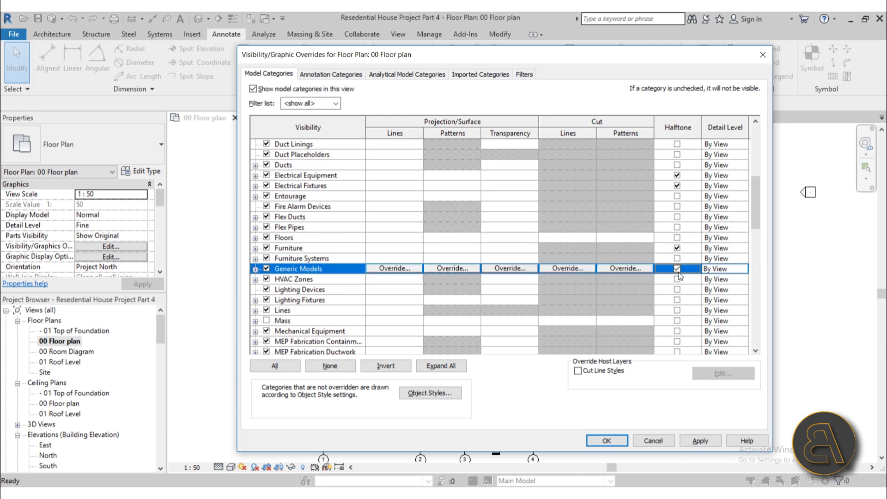
{"action": "left_click", "coordinate": [677, 258]}
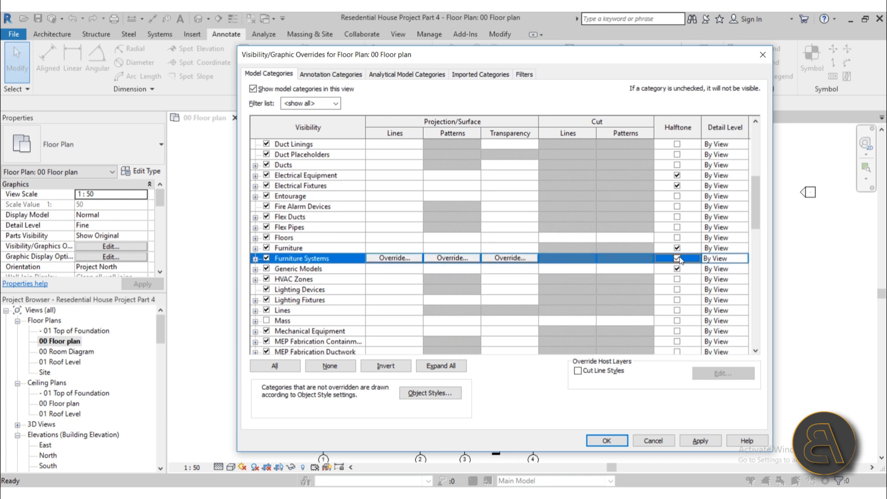
{"action": "scroll", "coordinate": [493, 251], "scroll_direction": "down", "scroll_amount": 1}
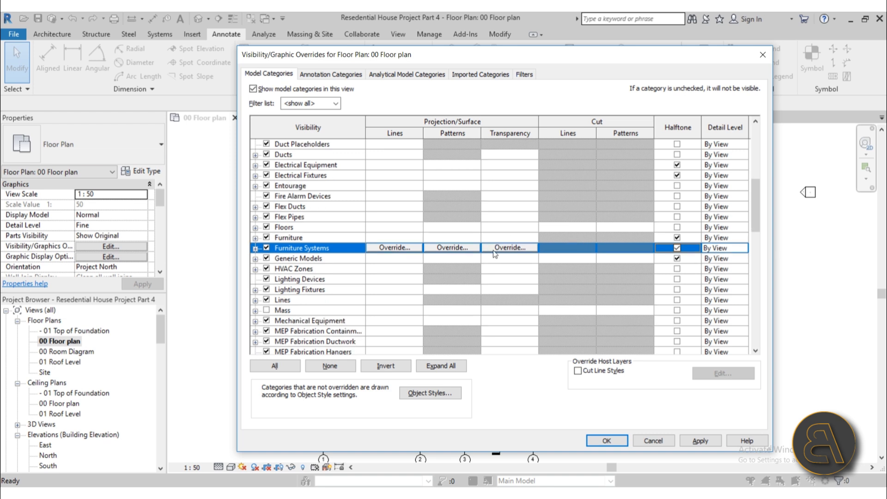
{"action": "scroll", "coordinate": [415, 305], "scroll_direction": "up", "scroll_amount": 5}
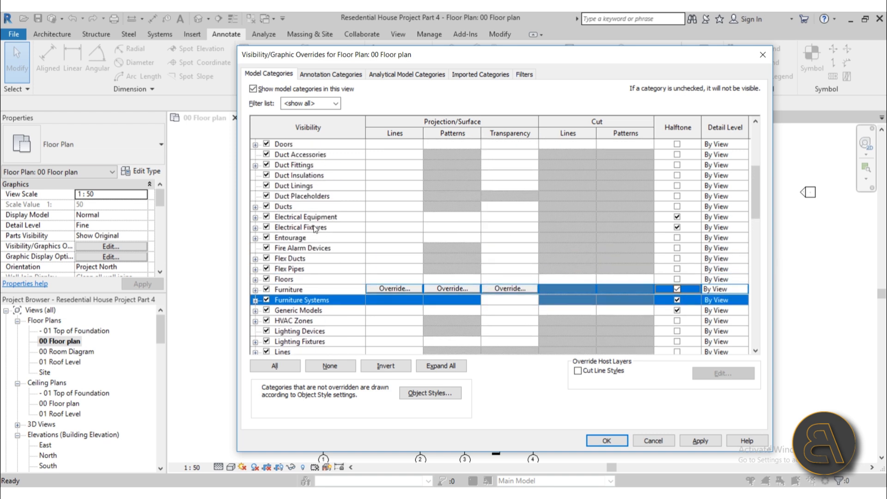
{"action": "scroll", "coordinate": [352, 230], "scroll_direction": "up", "scroll_amount": 7}
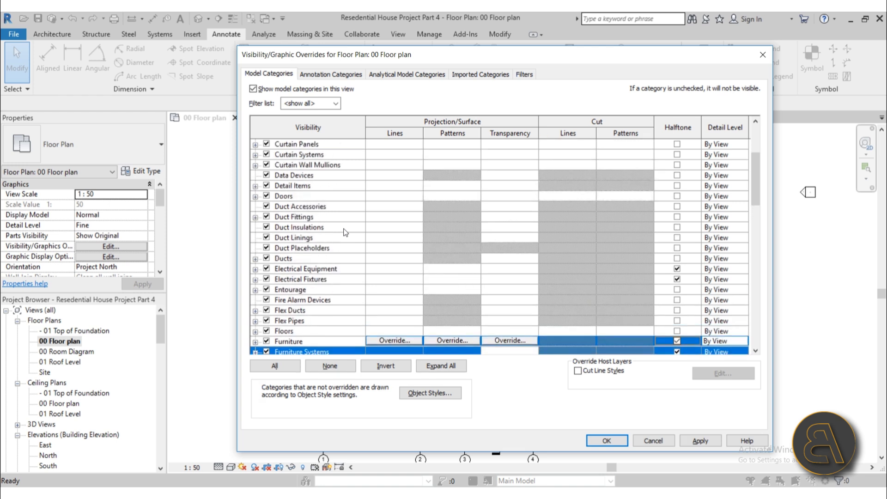
{"action": "scroll", "coordinate": [345, 232], "scroll_direction": "up", "scroll_amount": 8}
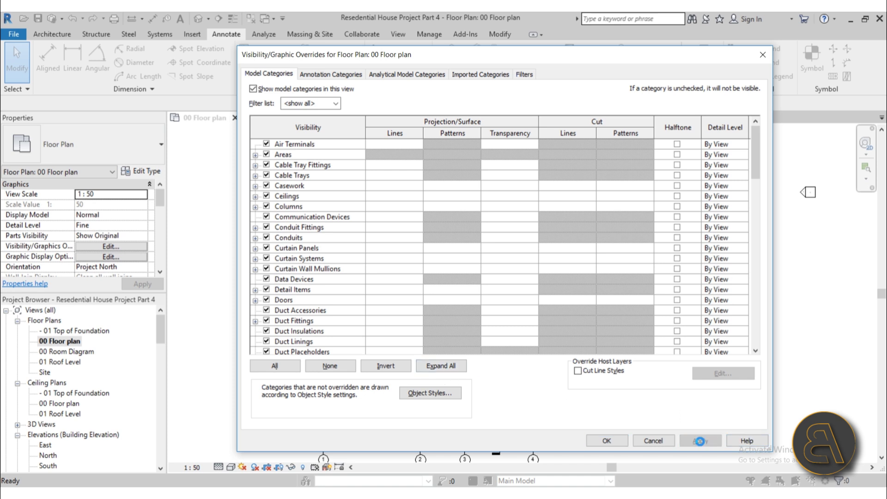
{"action": "left_click", "coordinate": [607, 441]}
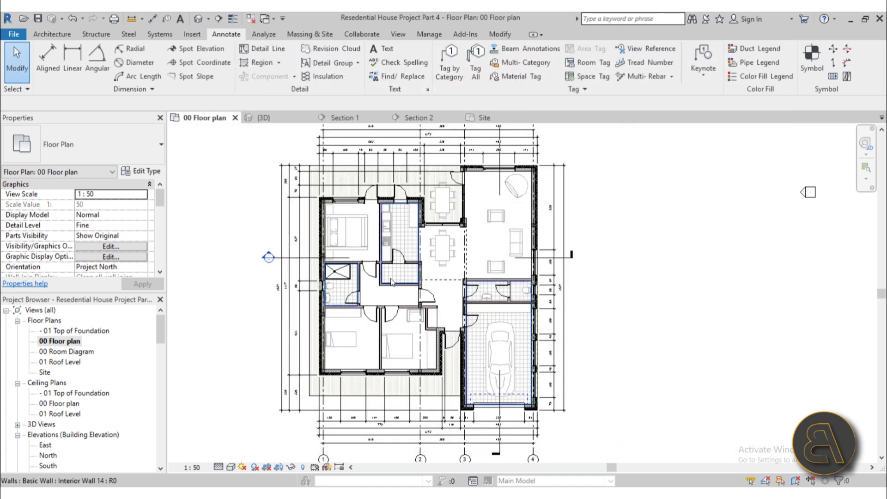
- Override the graphics of the bathroom's shower tray by element in this view, setting it to halftone
{"action": "scroll", "coordinate": [392, 283], "scroll_direction": "up", "scroll_amount": 4}
{"action": "left_click", "coordinate": [310, 279]}
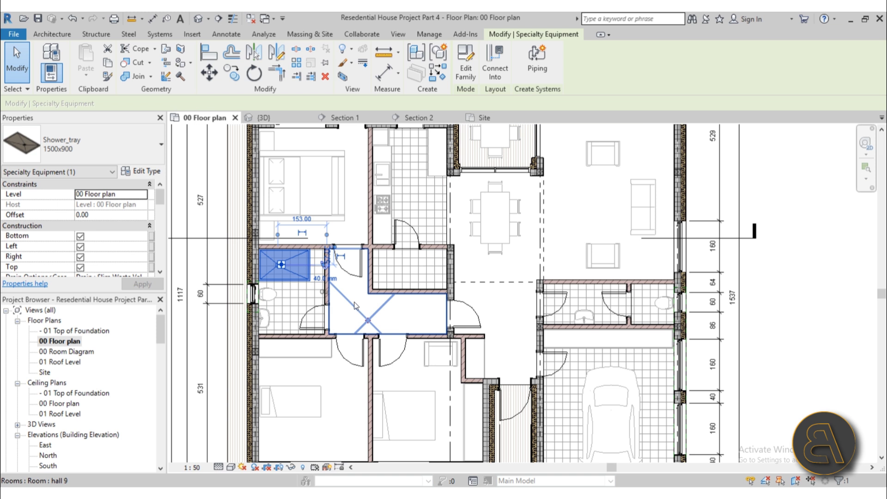
{"action": "scroll", "coordinate": [356, 305], "scroll_direction": "down", "scroll_amount": 2}
{"action": "middle_click_drag", "start_coordinate": [362, 293], "coordinate": [429, 258]}
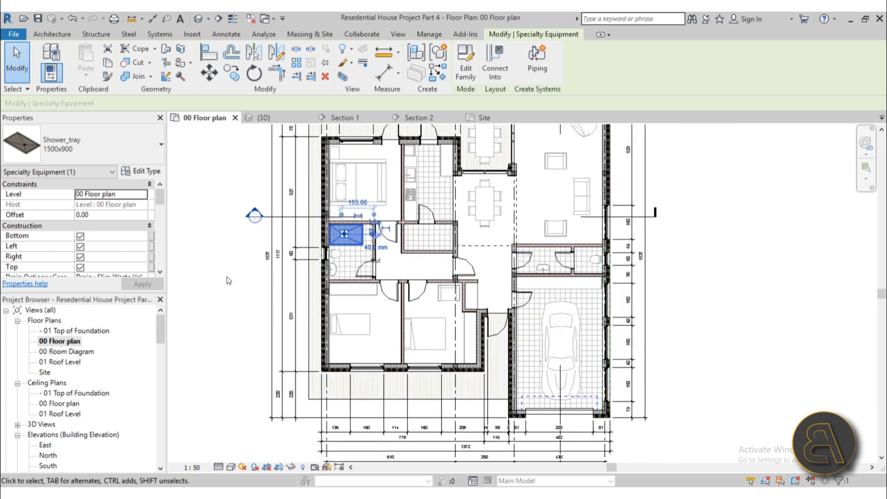
{"action": "right_click", "coordinate": [197, 295]}
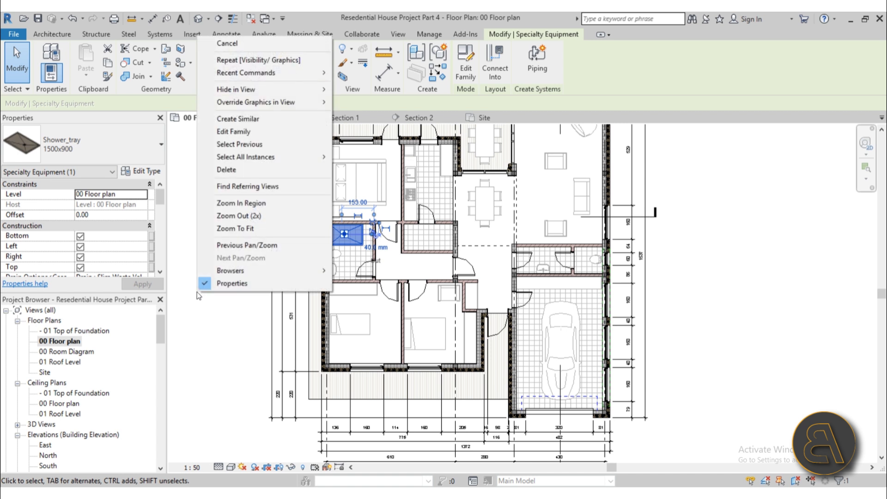
{"action": "mouse_move", "coordinate": [251, 109]}
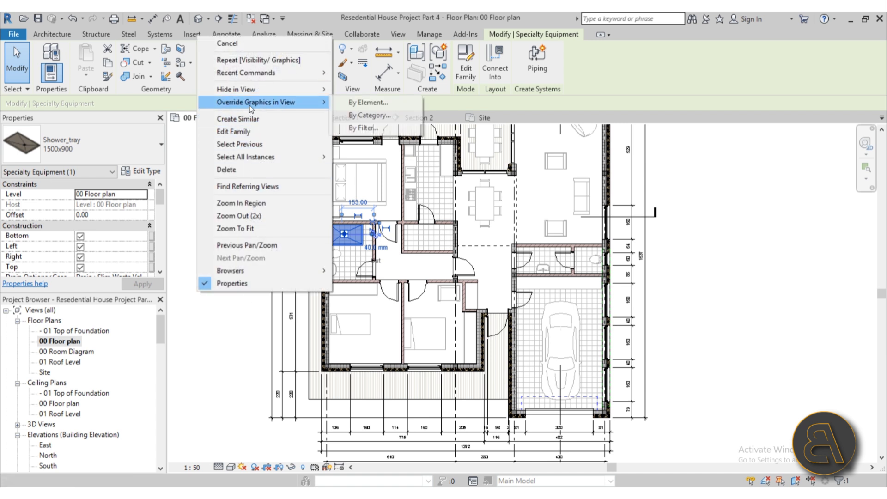
{"action": "left_click", "coordinate": [356, 104]}
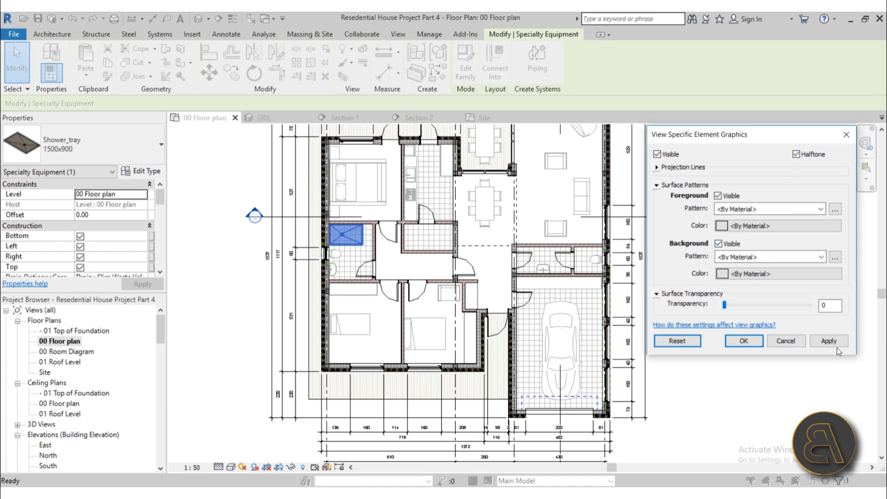
{"action": "left_click", "coordinate": [827, 348]}
{"action": "left_click", "coordinate": [751, 347]}
{"action": "left_click", "coordinate": [697, 321]}
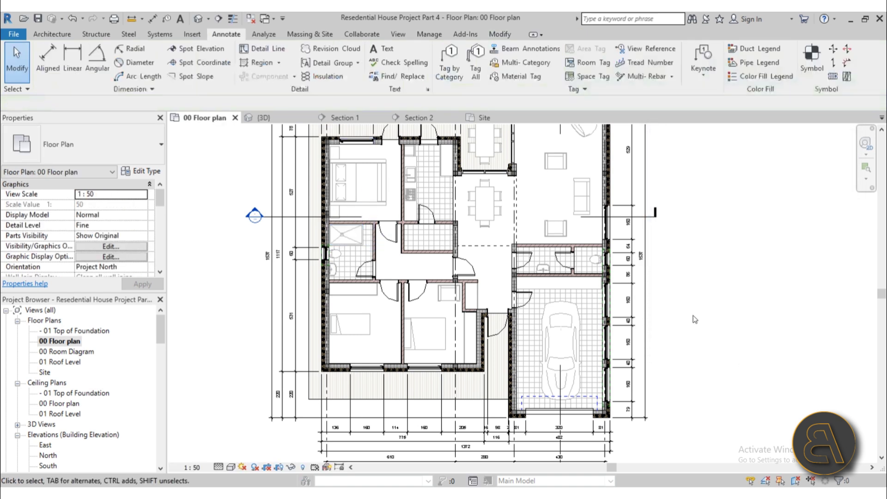
- Examine how the halftone furniture and fixtures read against the walls and exterior dimension strings across the plan
{"action": "scroll", "coordinate": [700, 322], "scroll_direction": "down", "scroll_amount": 1}
{"action": "middle_click_drag", "start_coordinate": [700, 322], "coordinate": [631, 357]}
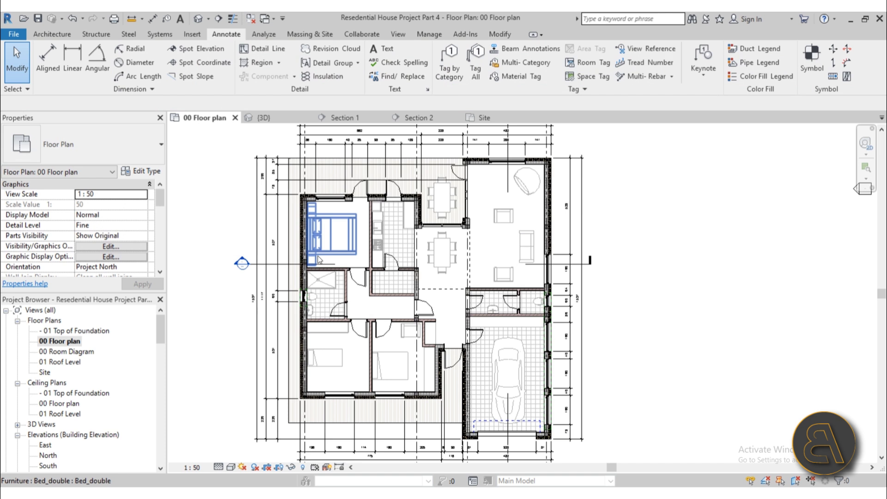
{"action": "scroll", "coordinate": [323, 171], "scroll_direction": "up", "scroll_amount": 2}
{"action": "middle_click_drag", "start_coordinate": [326, 174], "coordinate": [331, 275]}
{"action": "scroll", "coordinate": [325, 223], "scroll_direction": "up", "scroll_amount": 2}
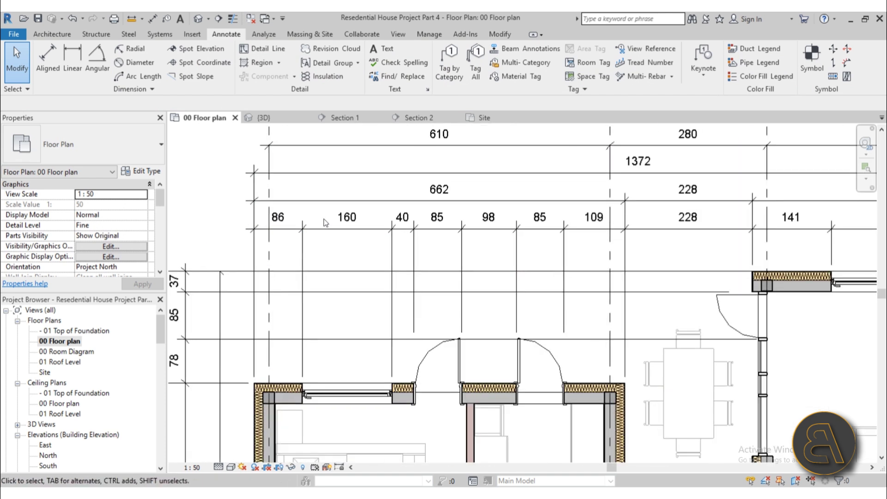
{"action": "scroll", "coordinate": [318, 239], "scroll_direction": "down", "scroll_amount": 4}
{"action": "scroll", "coordinate": [370, 259], "scroll_direction": "up", "scroll_amount": 2}
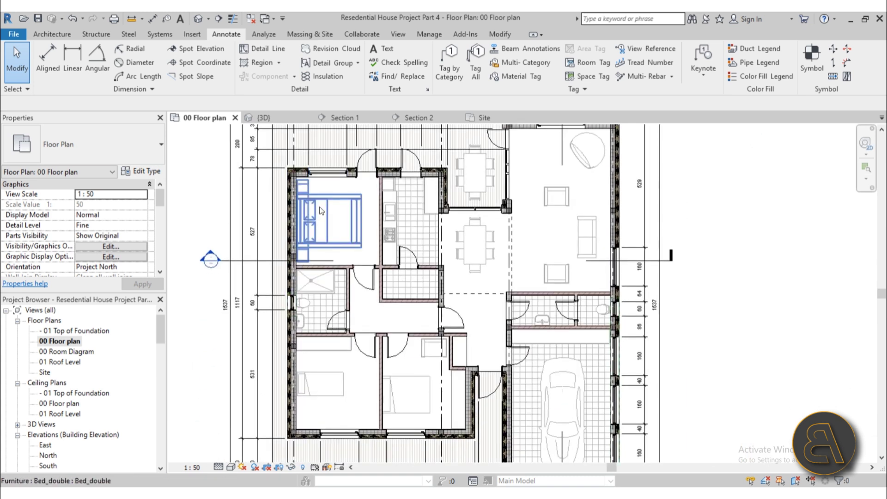
{"action": "middle_click_drag", "start_coordinate": [368, 269], "coordinate": [362, 276]}
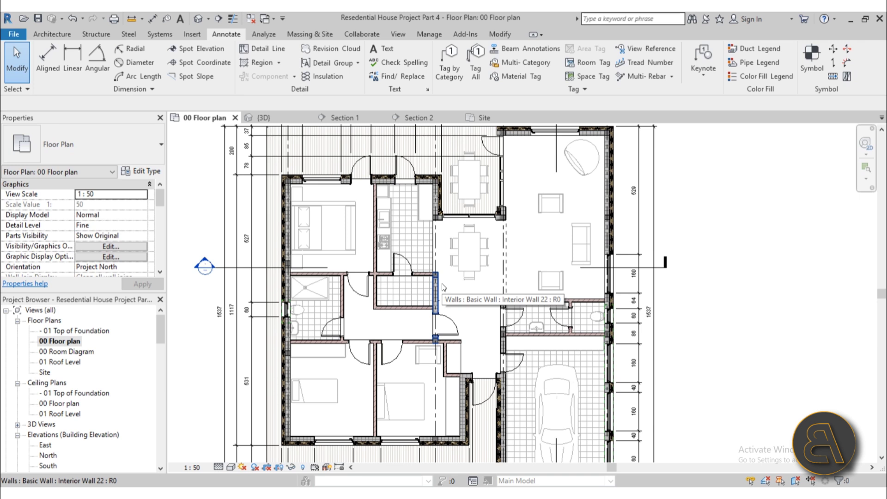
{"action": "scroll", "coordinate": [452, 343], "scroll_direction": "down", "scroll_amount": 3}
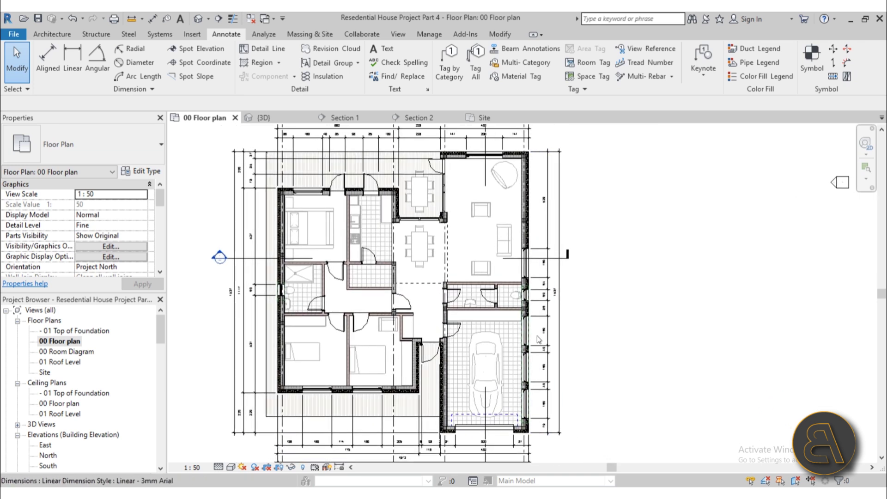
{"action": "middle_click_drag", "start_coordinate": [539, 340], "coordinate": [531, 339]}
- Set up an aligned dimension that picks Entire Walls, with Openings by Widths and Intersecting Walls as references
{"action": "left_click", "coordinate": [48, 58]}
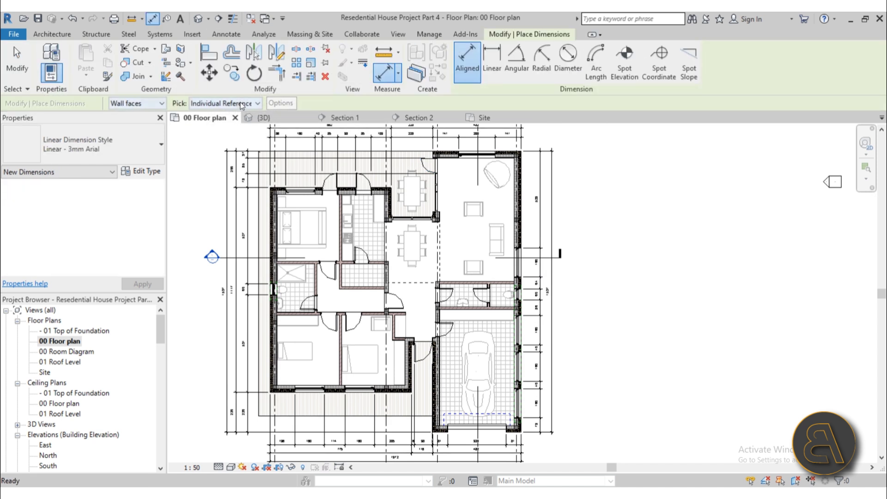
{"action": "left_click", "coordinate": [222, 103]}
{"action": "left_click", "coordinate": [226, 124]}
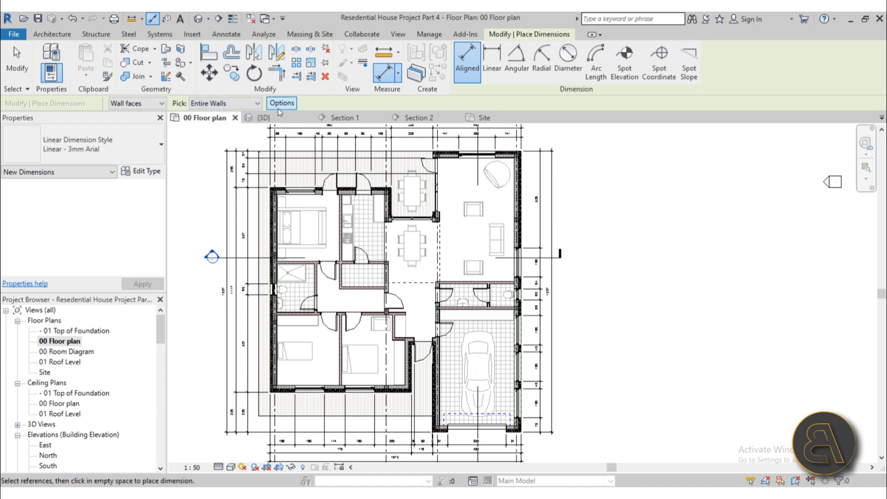
{"action": "left_click", "coordinate": [281, 103]}
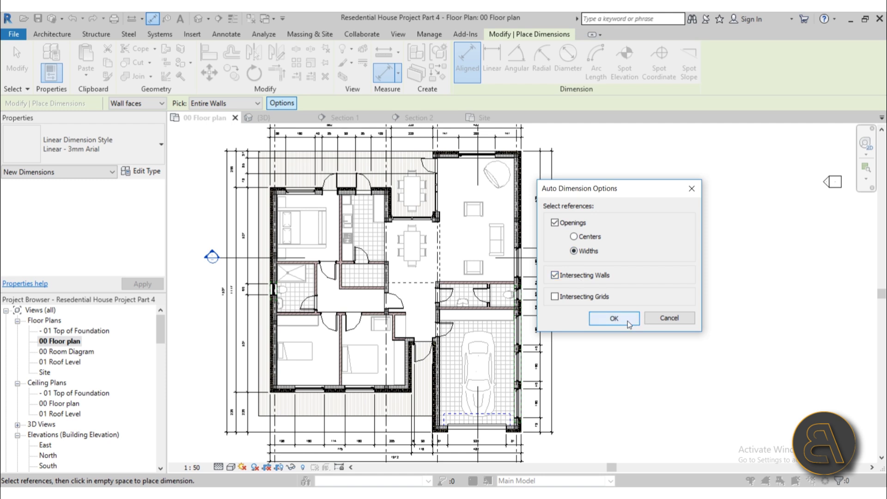
{"action": "left_click", "coordinate": [614, 318]}
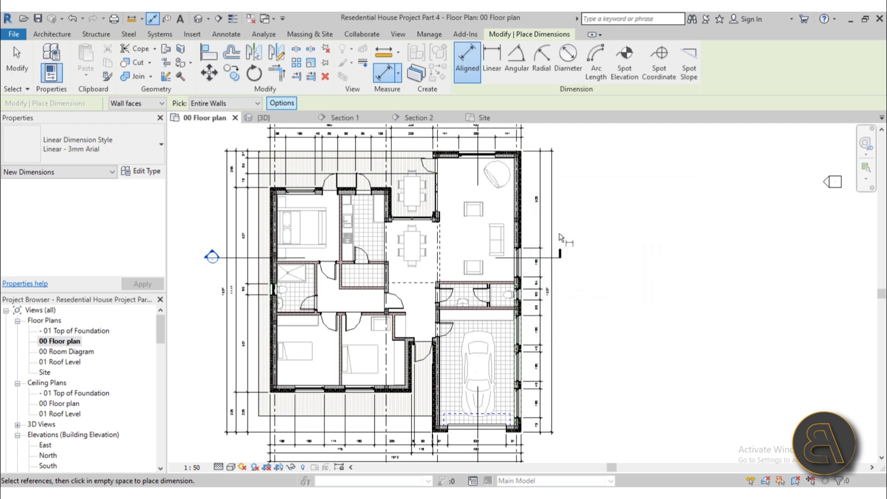
- Dimension the long exterior wall beside the living room and garage, placing the string inside the rooms
{"action": "left_click", "coordinate": [516, 212]}
{"action": "scroll", "coordinate": [506, 208], "scroll_direction": "up", "scroll_amount": 3}
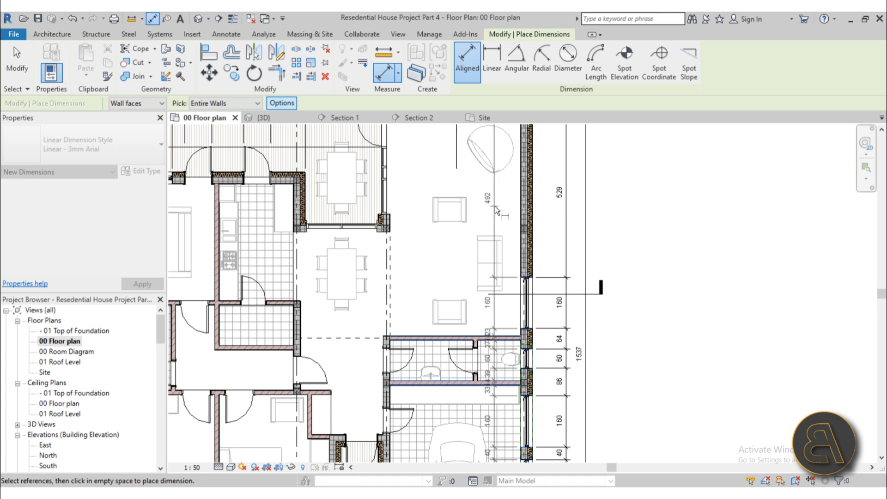
{"action": "left_click", "coordinate": [495, 206]}
{"action": "scroll", "coordinate": [518, 370], "scroll_direction": "up", "scroll_amount": 5}
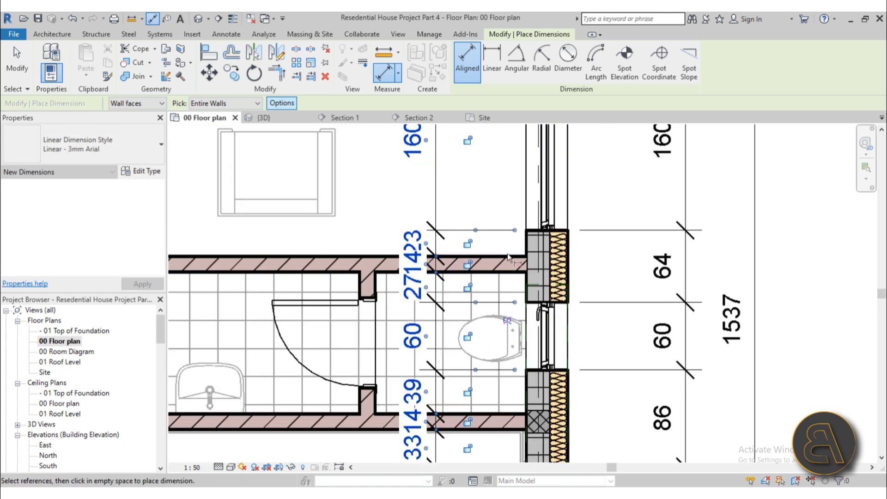
{"action": "scroll", "coordinate": [467, 322], "scroll_direction": "down", "scroll_amount": 2}
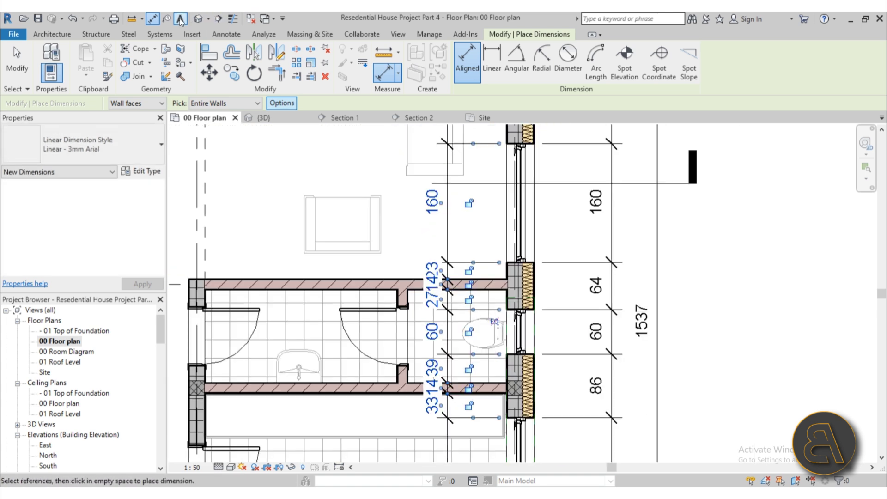
- Turn on Thin Lines and examine the new interior dimension string along the living room, WC and garage
{"action": "left_click", "coordinate": [234, 19]}
{"action": "scroll", "coordinate": [446, 238], "scroll_direction": "up", "scroll_amount": 5}
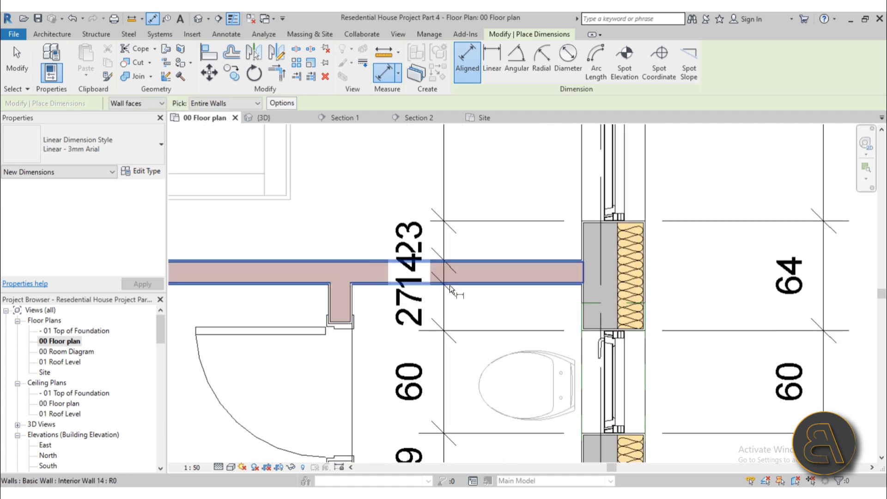
{"action": "scroll", "coordinate": [443, 279], "scroll_direction": "down", "scroll_amount": 5}
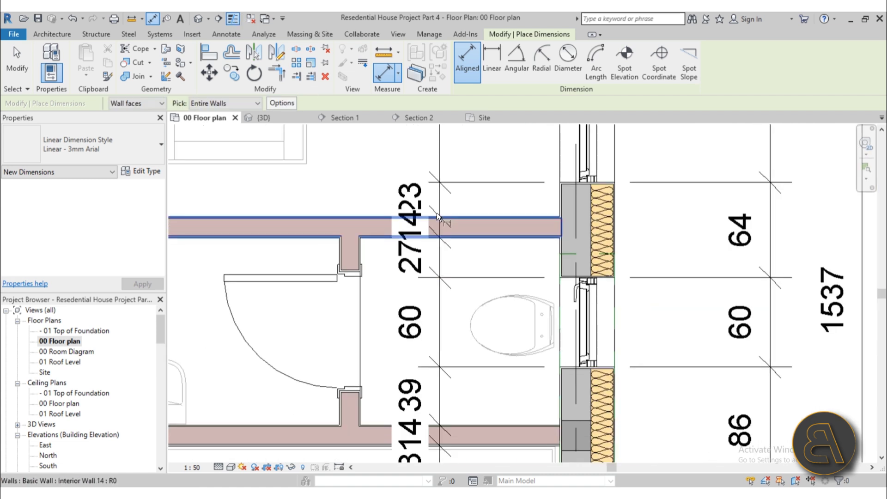
{"action": "scroll", "coordinate": [466, 294], "scroll_direction": "down", "scroll_amount": 2}
{"action": "scroll", "coordinate": [463, 325], "scroll_direction": "up", "scroll_amount": 4}
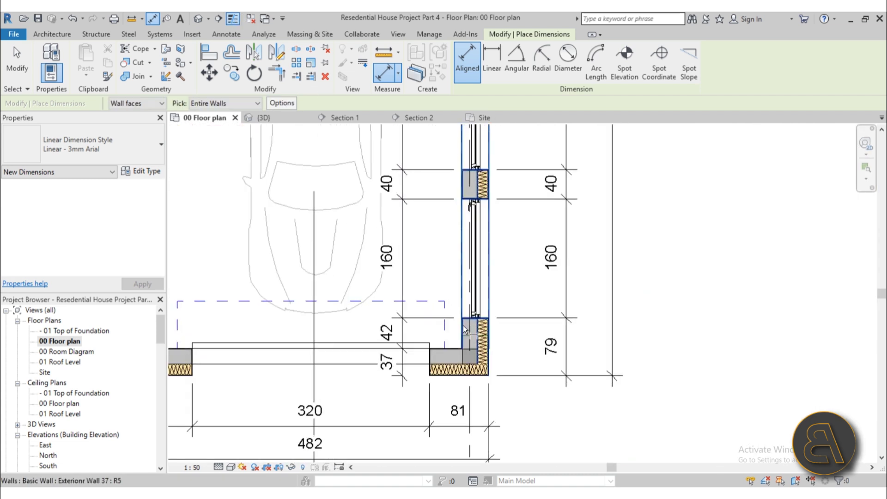
{"action": "middle_click_drag", "start_coordinate": [430, 190], "coordinate": [421, 369]}
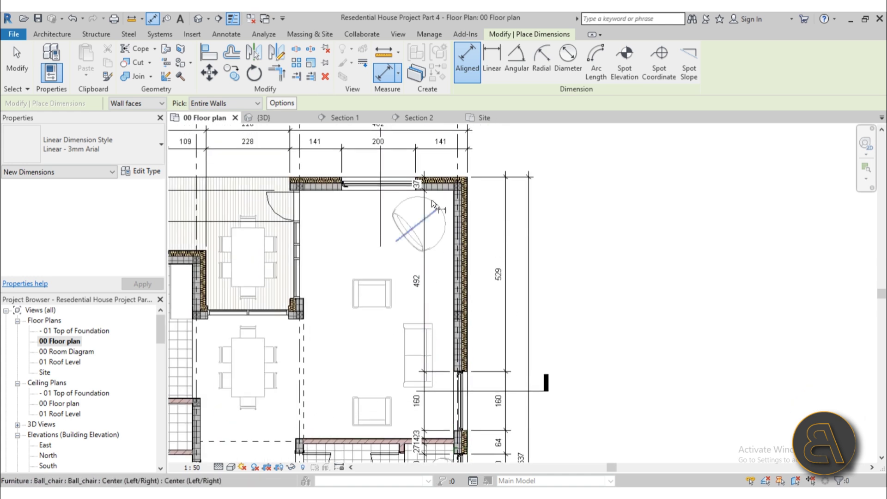
{"action": "scroll", "coordinate": [431, 172], "scroll_direction": "up", "scroll_amount": 5}
{"action": "scroll", "coordinate": [433, 174], "scroll_direction": "down", "scroll_amount": 2}
{"action": "scroll", "coordinate": [420, 301], "scroll_direction": "down", "scroll_amount": 4}
{"action": "middle_click_drag", "start_coordinate": [428, 299], "coordinate": [544, 102]}
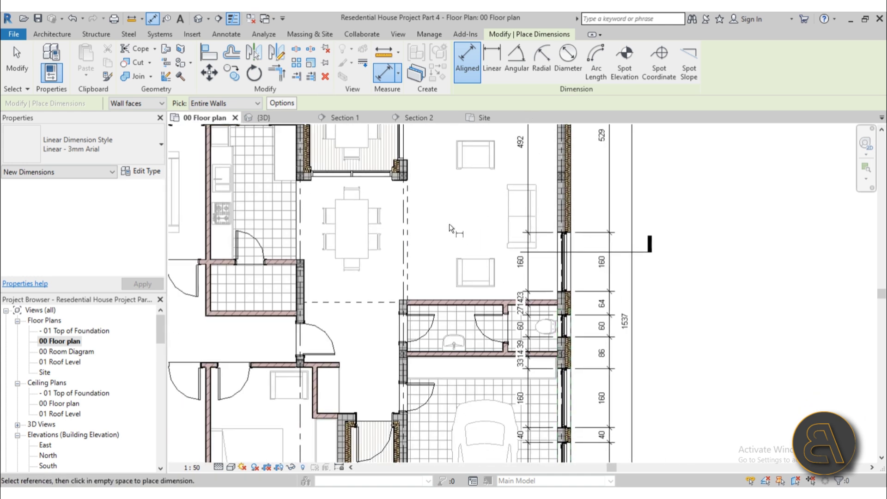
- Try to dimension the living room's top exterior wall with its openings and intersecting walls
{"action": "middle_click_drag", "start_coordinate": [449, 205], "coordinate": [447, 301]}
{"action": "middle_click_drag", "start_coordinate": [443, 236], "coordinate": [453, 305]}
{"action": "left_click", "coordinate": [439, 214]}
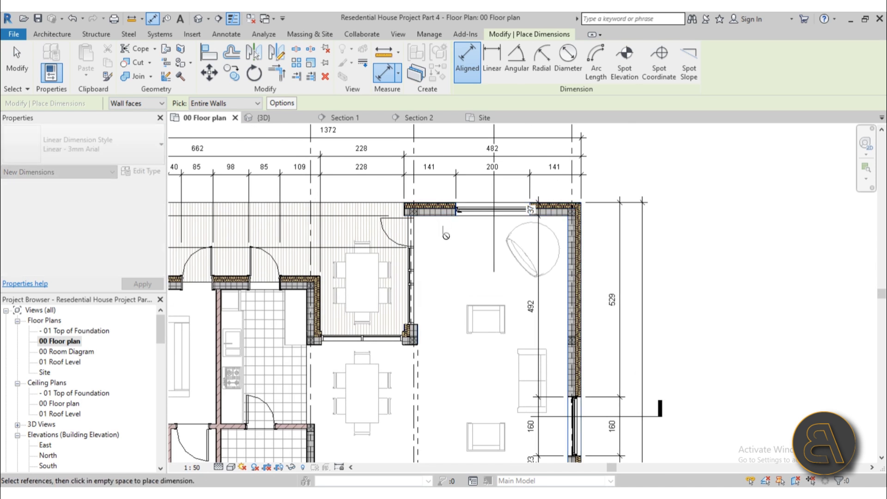
{"action": "left_click", "coordinate": [449, 242]}
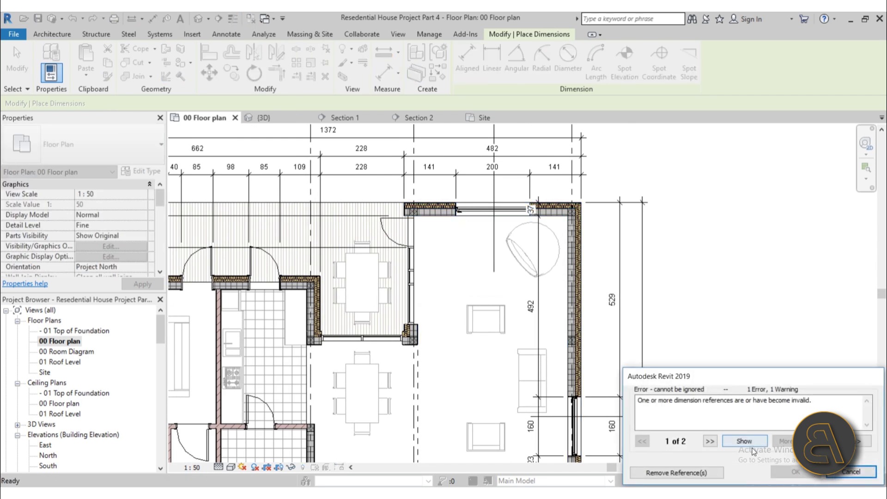
{"action": "left_click", "coordinate": [846, 472]}
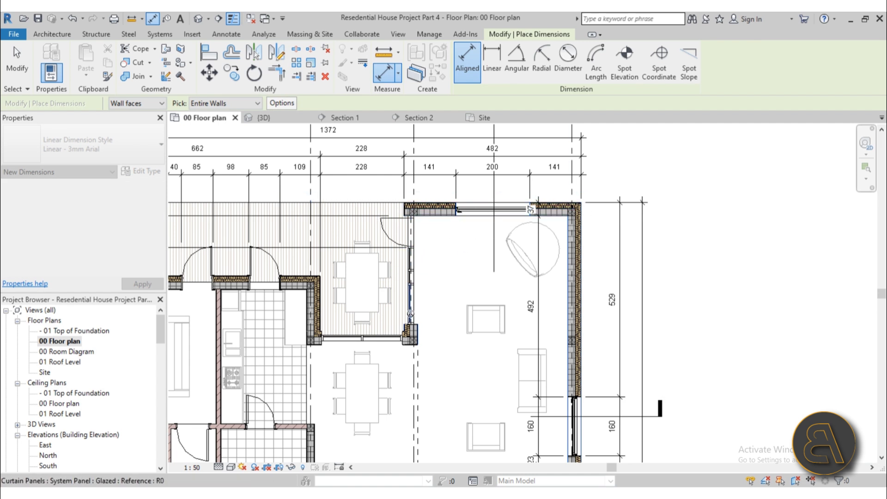
{"action": "key", "text": "Escape"}
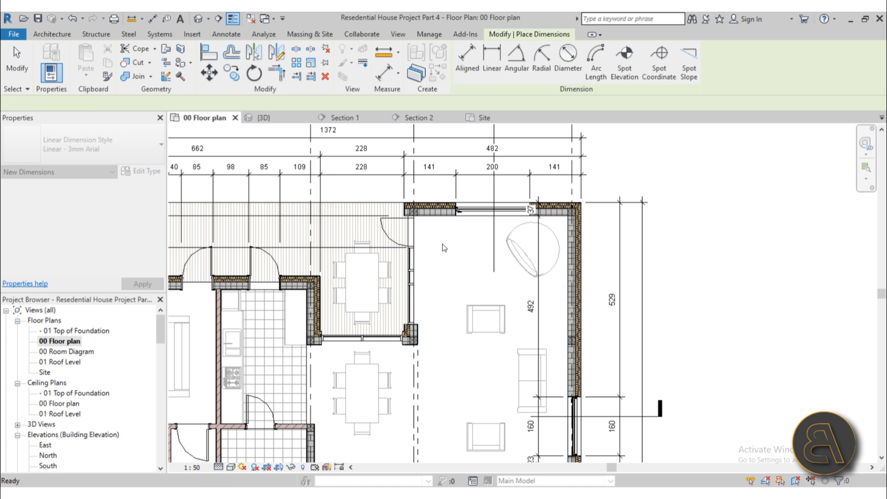
- Dimension the garage's front wall and door opening, placing the string inside the garage near the front of the car
{"action": "scroll", "coordinate": [442, 244], "scroll_direction": "down", "scroll_amount": 2}
{"action": "middle_click_drag", "start_coordinate": [453, 253], "coordinate": [480, 180]}
{"action": "middle_click_drag", "start_coordinate": [459, 237], "coordinate": [462, 161]}
{"action": "scroll", "coordinate": [476, 314], "scroll_direction": "up", "scroll_amount": 3}
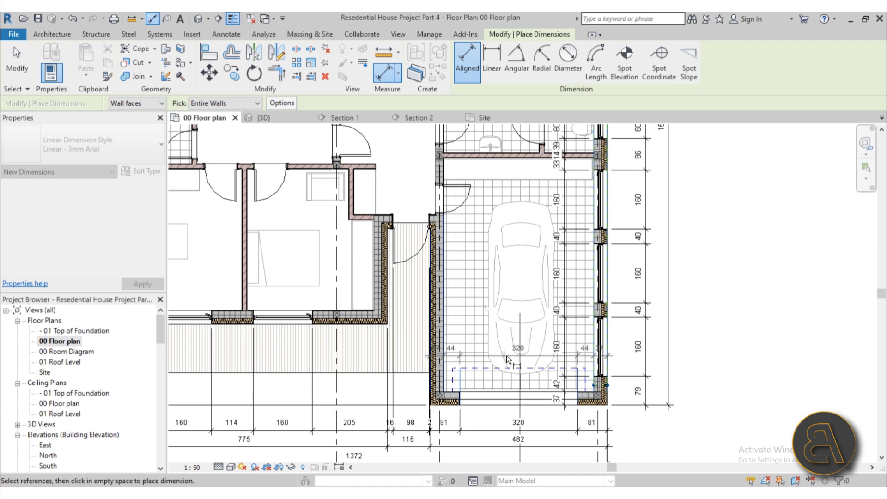
{"action": "left_click", "coordinate": [738, 359]}
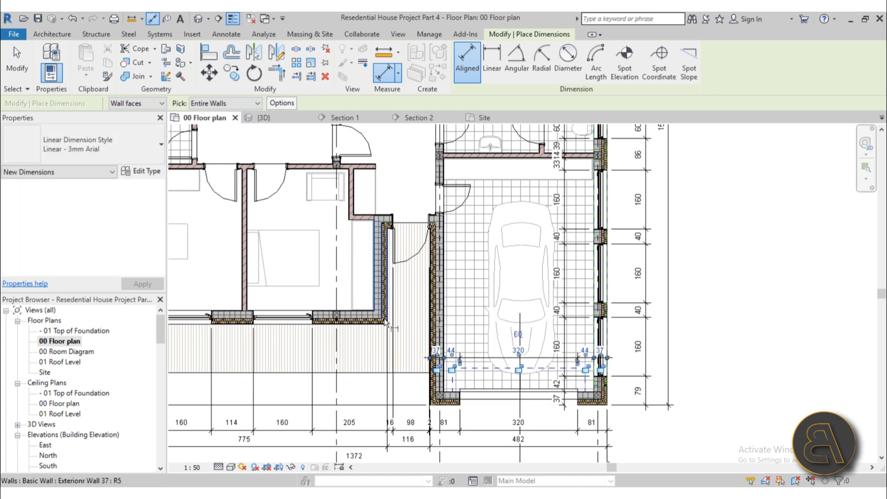
- Move the garage's horizontal dimension string away from the door opening to about the middle of the car
{"action": "scroll", "coordinate": [476, 333], "scroll_direction": "down", "scroll_amount": 3}
{"action": "scroll", "coordinate": [467, 322], "scroll_direction": "up", "scroll_amount": 3}
{"action": "scroll", "coordinate": [466, 323], "scroll_direction": "up", "scroll_amount": 1}
{"action": "key", "text": "Escape"}
{"action": "key", "text": "Escape"}
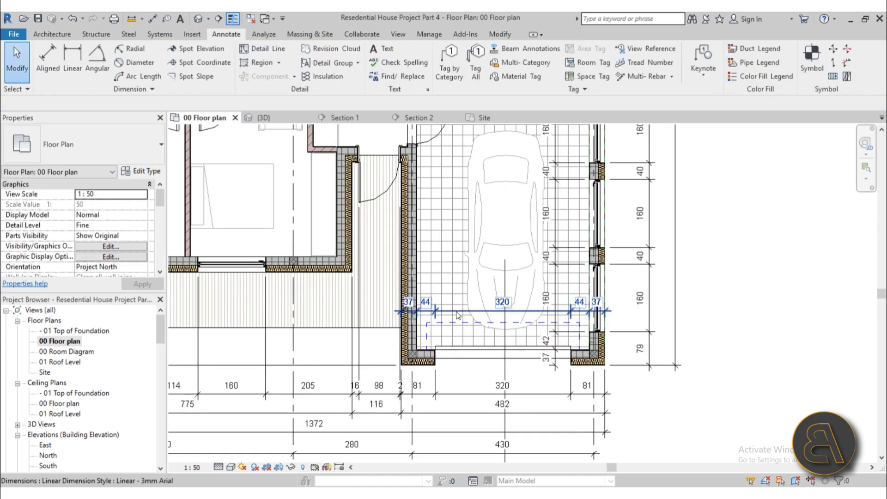
{"action": "left_click", "coordinate": [459, 310]}
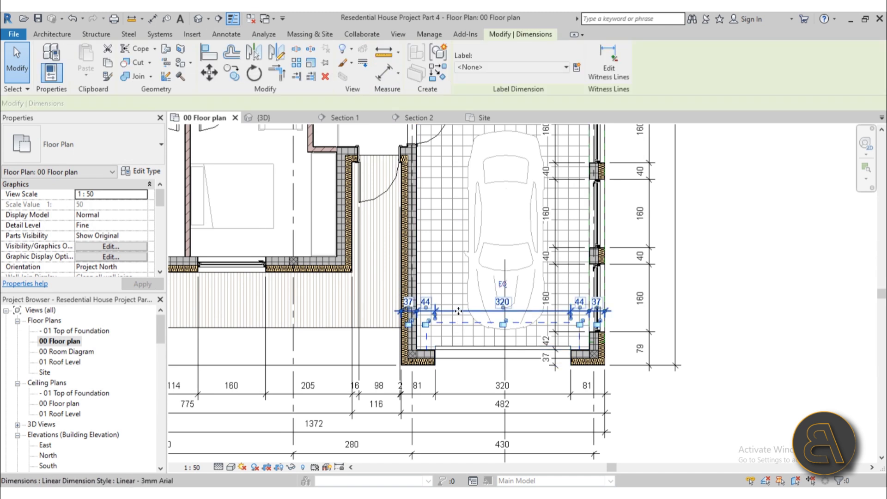
{"action": "left_click_drag", "start_coordinate": [458, 310], "coordinate": [462, 219]}
- Dimension the front exterior wall of the two lower bedrooms, placing the string inside the rooms in line with the garage string
{"action": "left_click", "coordinate": [379, 74]}
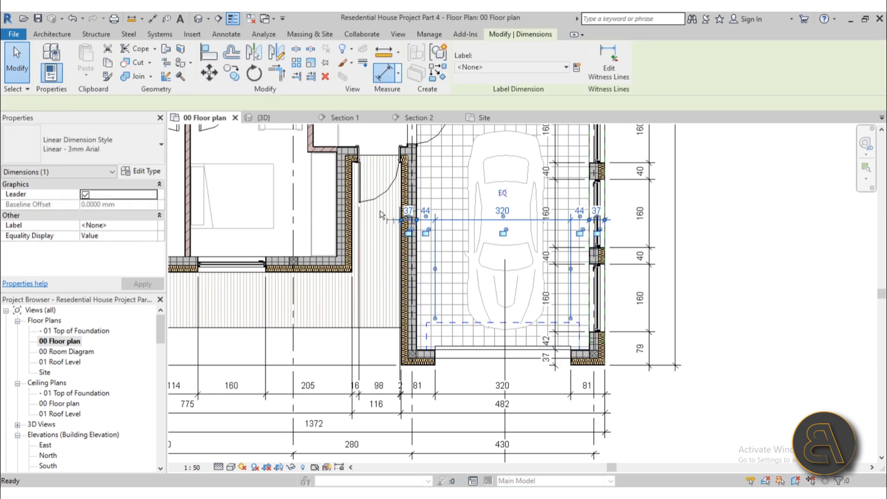
{"action": "scroll", "coordinate": [292, 274], "scroll_direction": "down", "scroll_amount": 1}
{"action": "middle_click_drag", "start_coordinate": [291, 275], "coordinate": [489, 294]}
{"action": "left_click", "coordinate": [499, 285]}
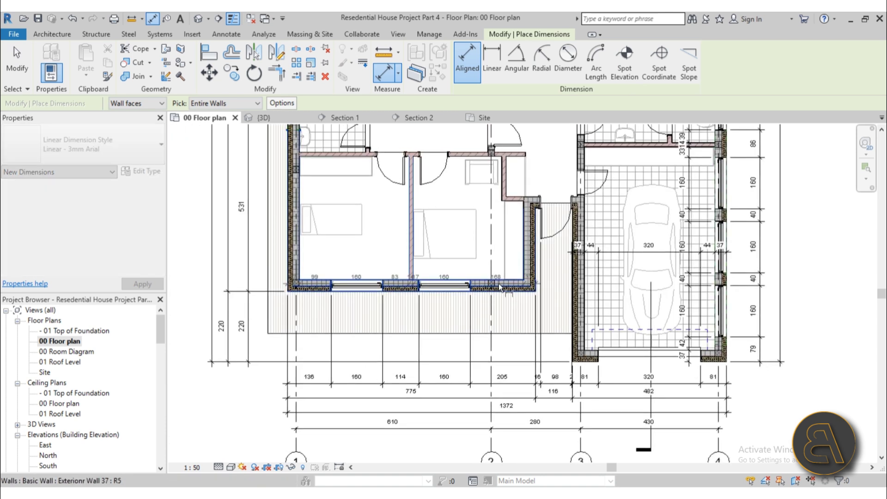
{"action": "left_click", "coordinate": [623, 258]}
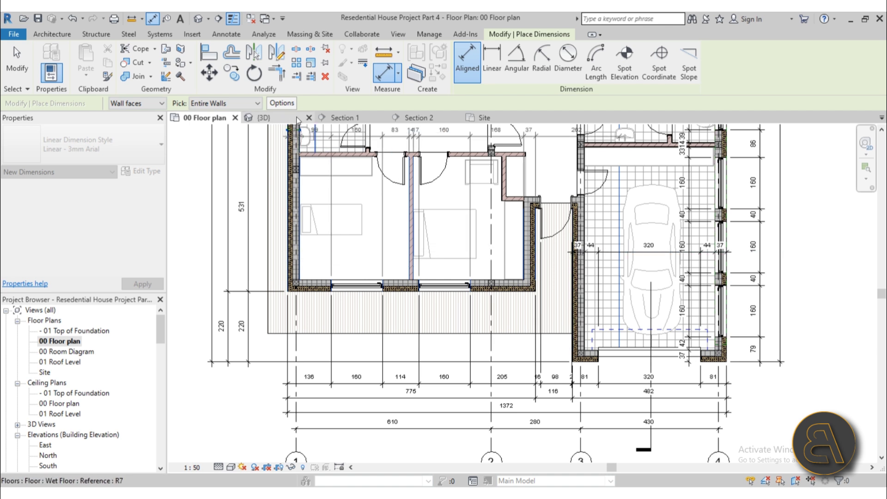
{"action": "left_click", "coordinate": [811, 251]}
{"action": "scroll", "coordinate": [565, 260], "scroll_direction": "up", "scroll_amount": 3}
{"action": "key", "text": "Escape"}
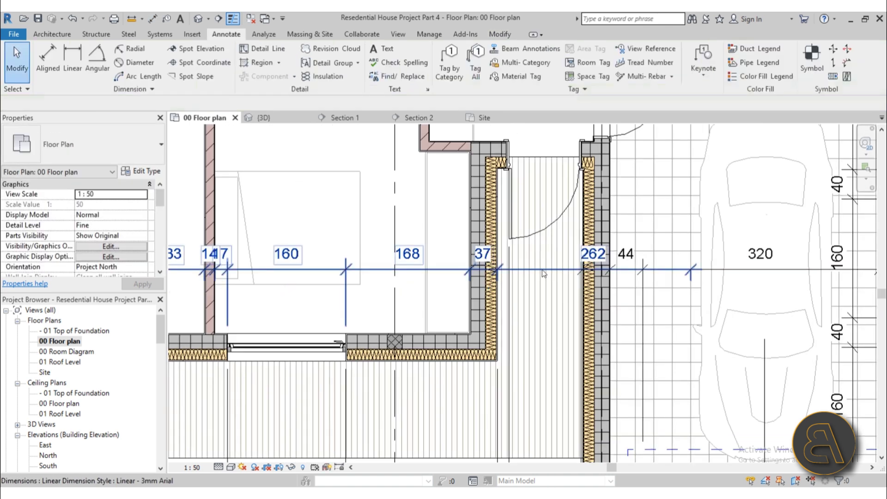
- Edit the bedroom string's witness lines to remove the stray reference to the garage floor
{"action": "left_click", "coordinate": [537, 268]}
{"action": "scroll", "coordinate": [606, 240], "scroll_direction": "down", "scroll_amount": 4}
{"action": "scroll", "coordinate": [607, 242], "scroll_direction": "down", "scroll_amount": 1}
{"action": "middle_click_drag", "start_coordinate": [646, 315], "coordinate": [590, 317]}
{"action": "scroll", "coordinate": [621, 287], "scroll_direction": "up", "scroll_amount": 5}
{"action": "scroll", "coordinate": [602, 309], "scroll_direction": "down", "scroll_amount": 3}
{"action": "scroll", "coordinate": [596, 213], "scroll_direction": "up", "scroll_amount": 4}
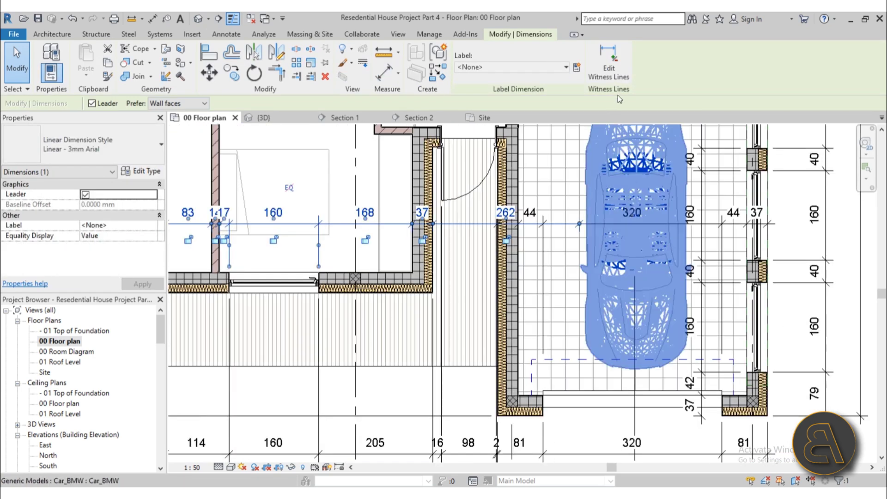
{"action": "key", "text": "Escape"}
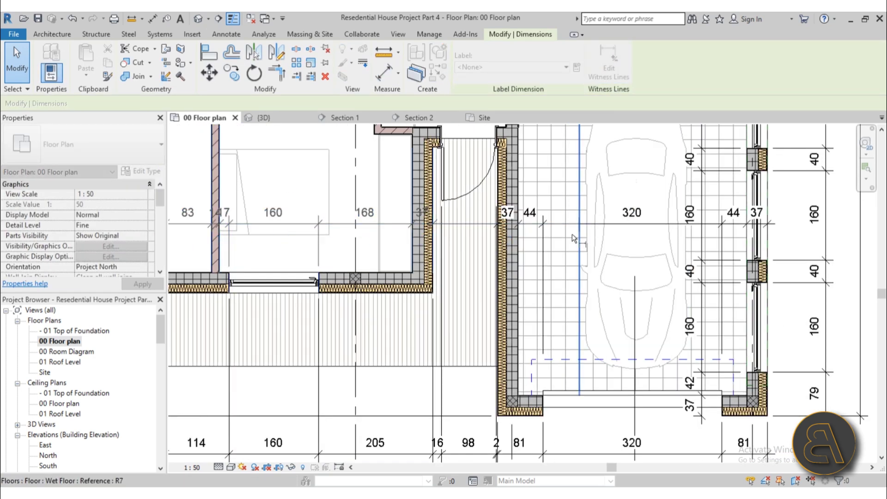
{"action": "scroll", "coordinate": [470, 230], "scroll_direction": "down", "scroll_amount": 3}
{"action": "middle_click_drag", "start_coordinate": [470, 231], "coordinate": [452, 282]}
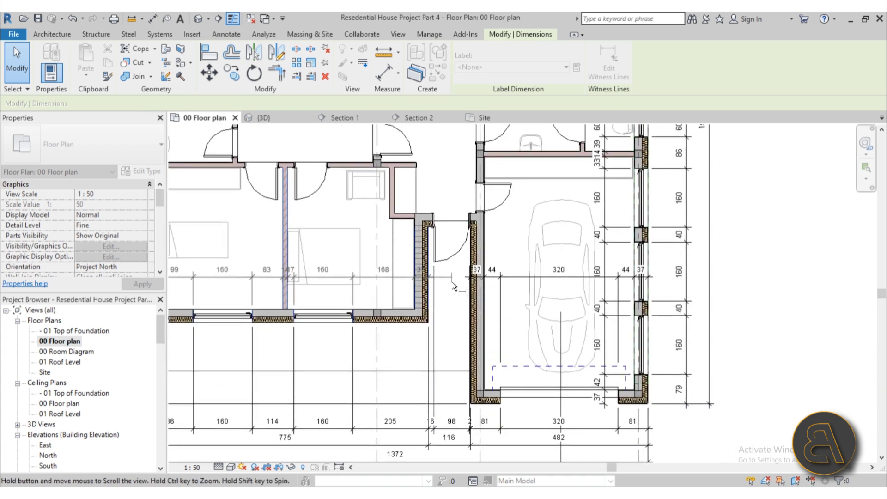
{"action": "left_click", "coordinate": [455, 285]}
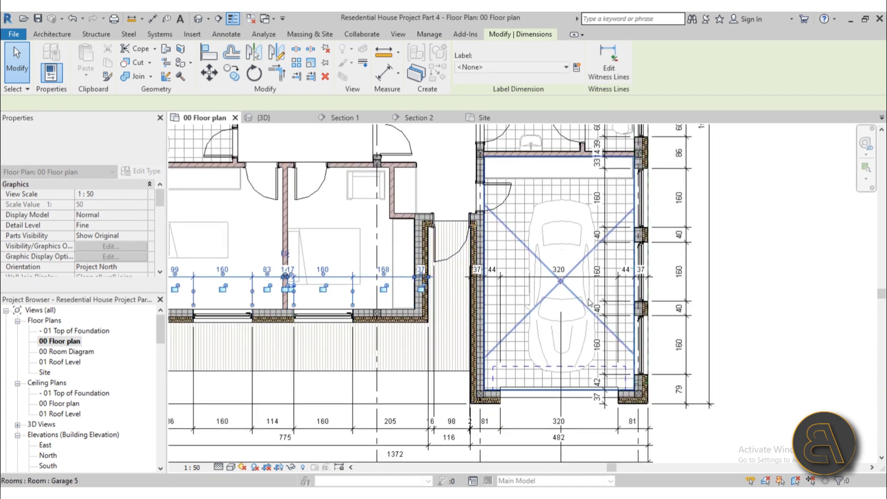
- Dimension the long exterior wall along the bedrooms and bathroom, placing the vertical string inside the rooms
{"action": "scroll", "coordinate": [462, 282], "scroll_direction": "down", "scroll_amount": 3}
{"action": "scroll", "coordinate": [532, 277], "scroll_direction": "up", "scroll_amount": 5}
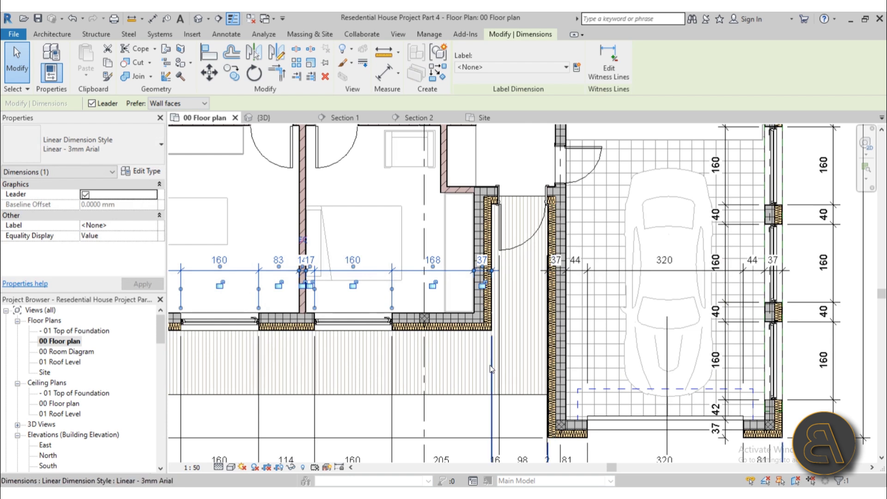
{"action": "scroll", "coordinate": [494, 371], "scroll_direction": "down", "scroll_amount": 2}
{"action": "middle_click_drag", "start_coordinate": [495, 372], "coordinate": [540, 404]}
{"action": "middle_click_drag", "start_coordinate": [389, 325], "coordinate": [399, 387]}
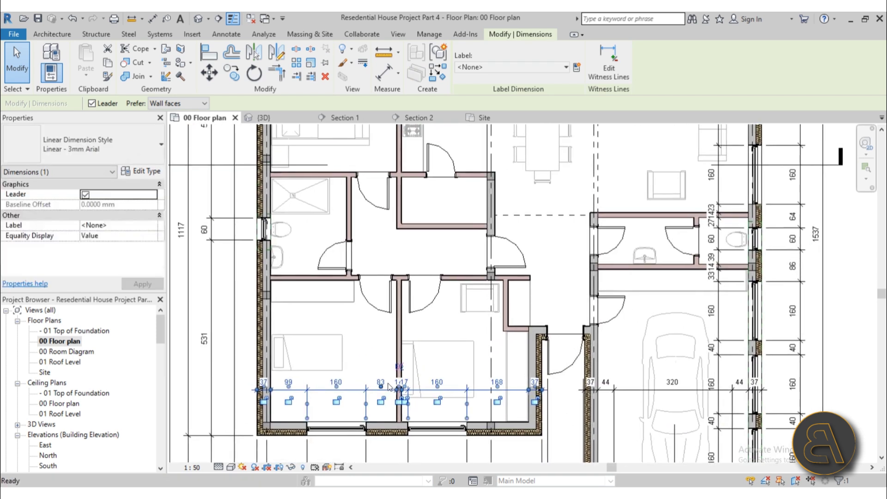
{"action": "scroll", "coordinate": [393, 384], "scroll_direction": "down", "scroll_amount": 2}
{"action": "middle_click_drag", "start_coordinate": [377, 351], "coordinate": [381, 344]}
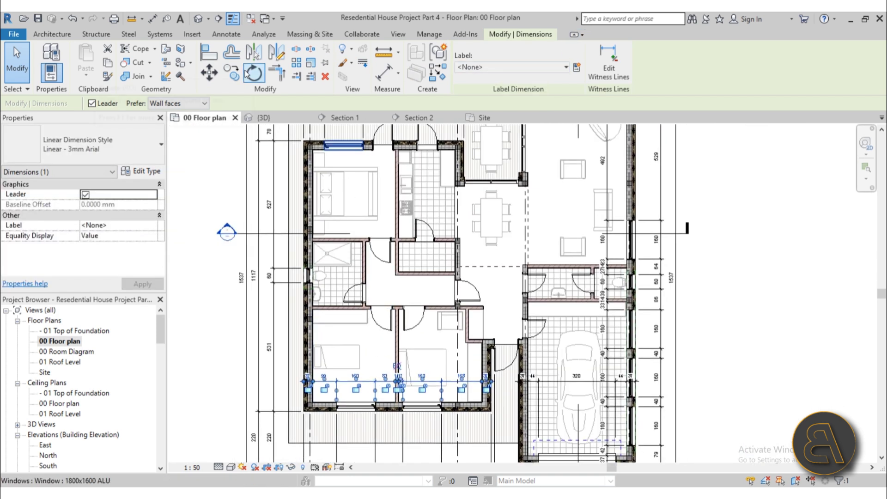
{"action": "left_click", "coordinate": [377, 79]}
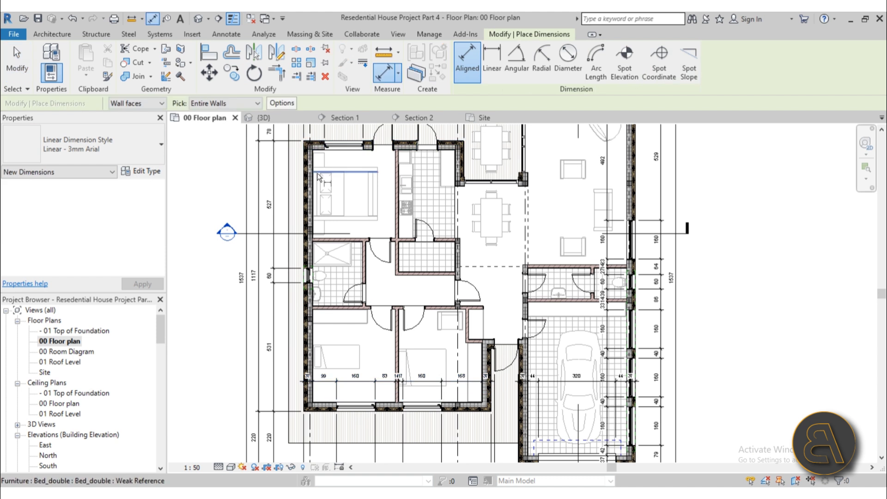
{"action": "left_click", "coordinate": [333, 229]}
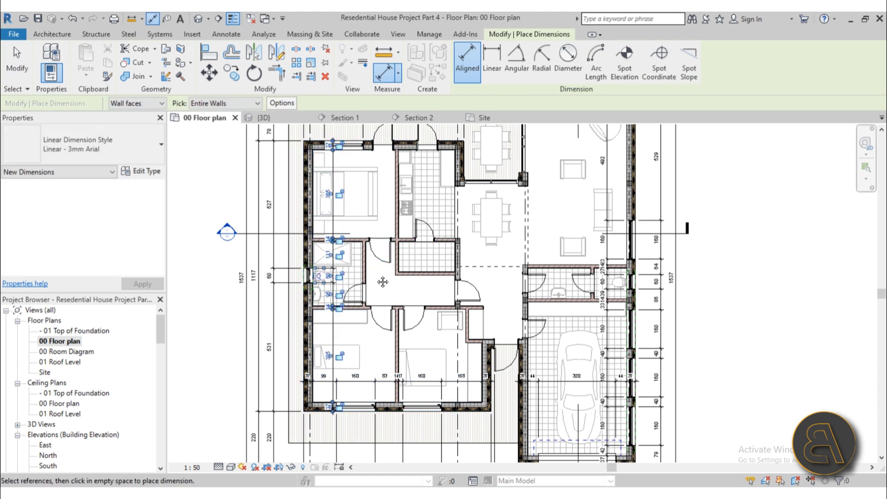
- Dimension the top exterior wall of the upper bedroom and kitchen, placing the horizontal string across both rooms
{"action": "scroll", "coordinate": [383, 282], "scroll_direction": "down", "scroll_amount": 1}
{"action": "scroll", "coordinate": [397, 222], "scroll_direction": "up", "scroll_amount": 4}
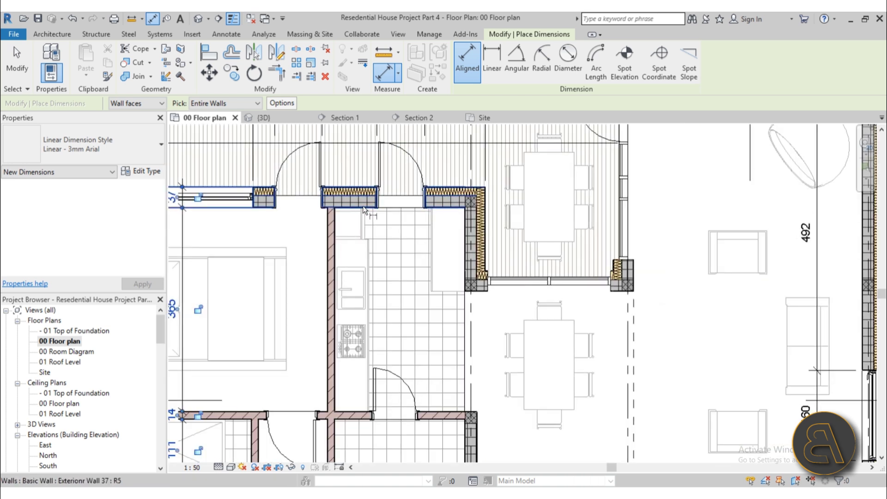
{"action": "left_click", "coordinate": [363, 206]}
{"action": "scroll", "coordinate": [375, 233], "scroll_direction": "down", "scroll_amount": 3}
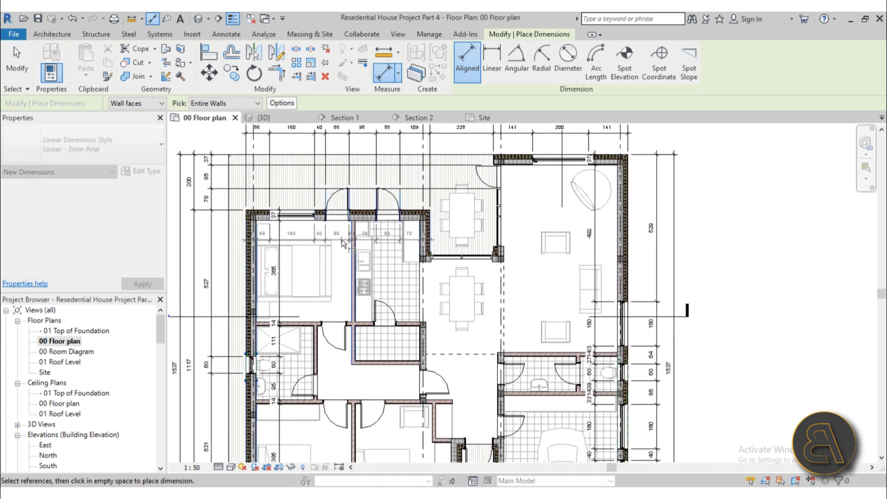
{"action": "left_click", "coordinate": [339, 285]}
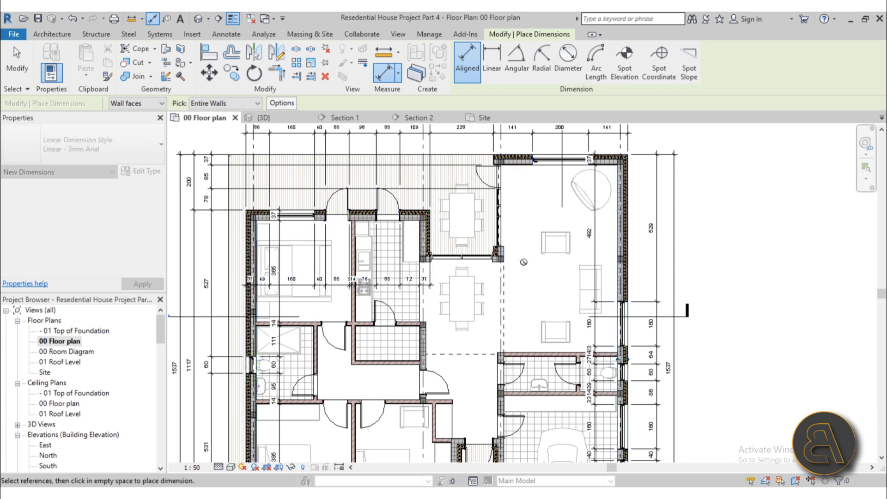
- Extend the bedroom and kitchen string with witness lines at both ends of the storefront glazing beside the dining area
{"action": "mouse_move", "coordinate": [521, 227]}
{"action": "middle_mouse_down"}
{"action": "mouse_move", "coordinate": [500, 220]}
{"action": "mouse_move", "coordinate": [509, 238]}
{"action": "middle_mouse_up"}
{"action": "scroll", "coordinate": [510, 238], "scroll_direction": "up", "scroll_amount": 1}
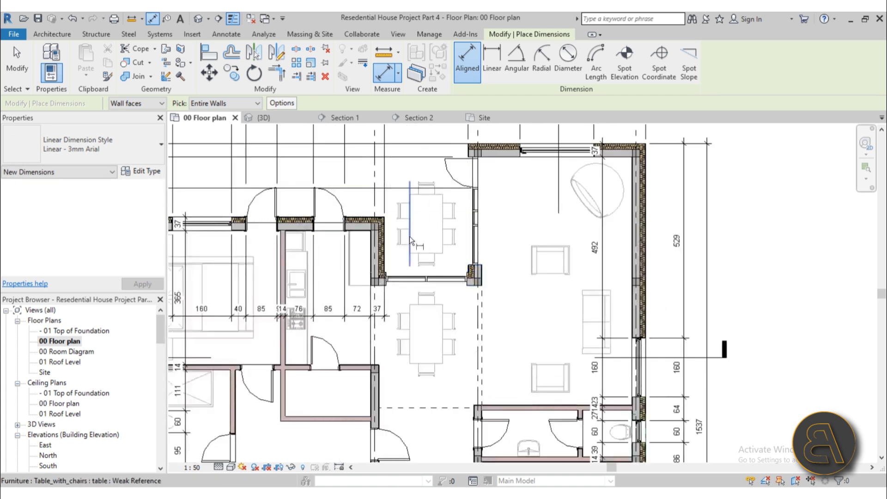
{"action": "key", "text": "Escape"}
{"action": "left_click", "coordinate": [345, 306]}
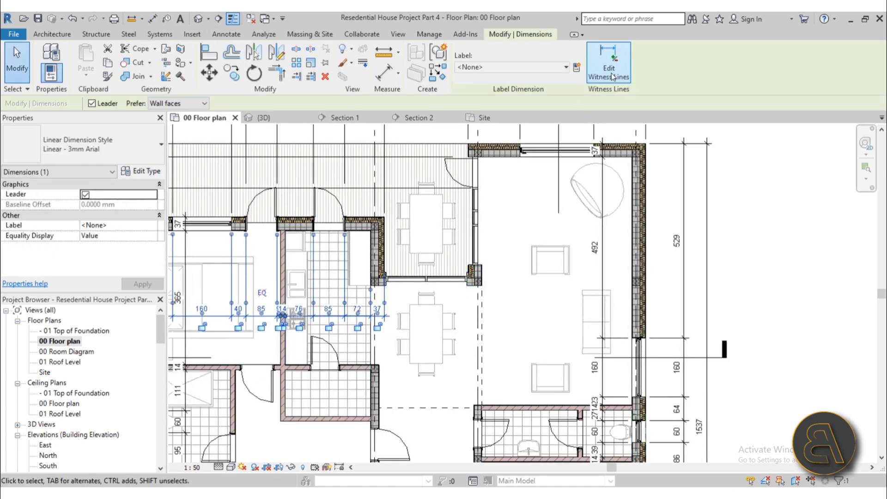
{"action": "key", "text": "Escape"}
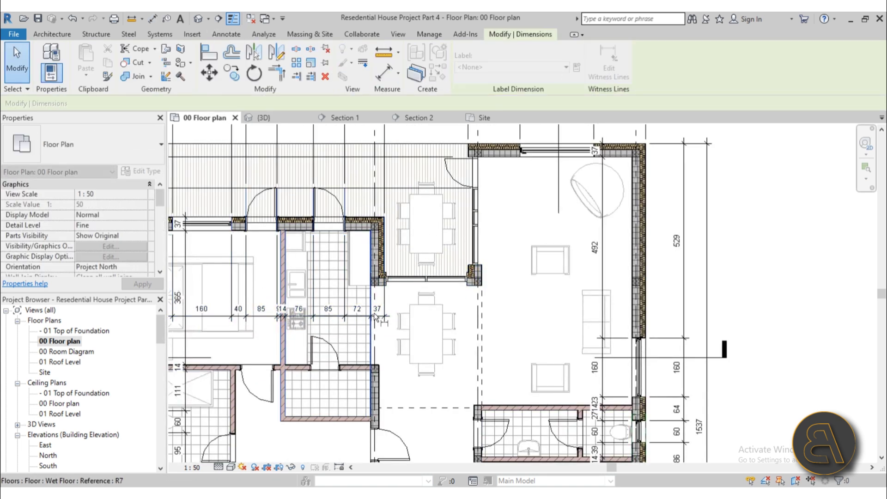
{"action": "scroll", "coordinate": [375, 314], "scroll_direction": "up", "scroll_amount": 6}
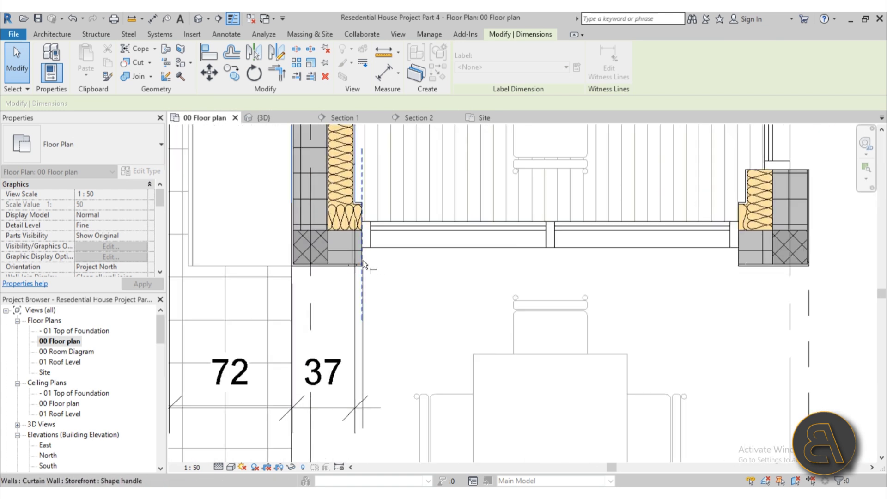
{"action": "left_click", "coordinate": [362, 259]}
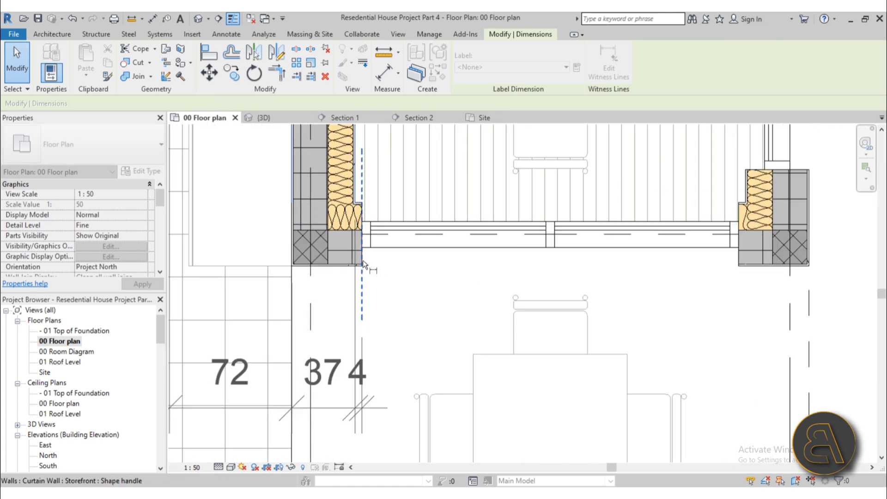
{"action": "left_click", "coordinate": [738, 263]}
{"action": "middle_click_drag", "start_coordinate": [740, 264], "coordinate": [460, 267]}
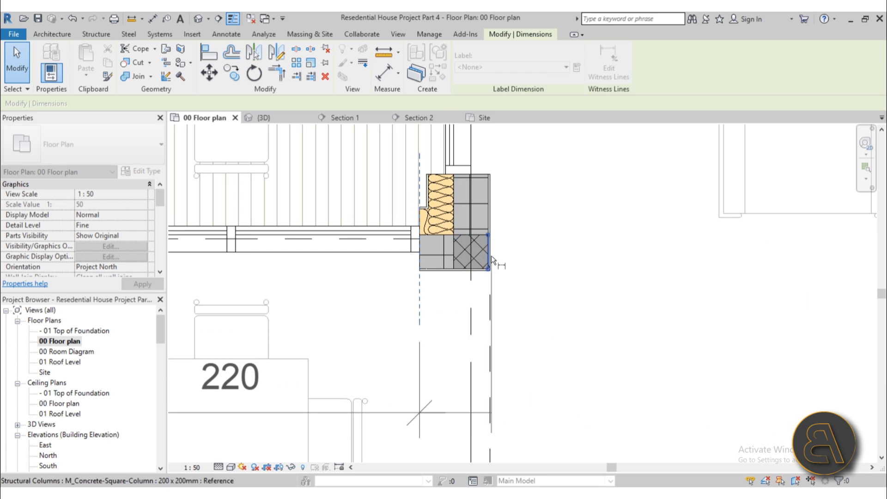
- Extend the bedroom and kitchen string to the outer face of the pier between the dining storefront and the living room
{"action": "scroll", "coordinate": [499, 258], "scroll_direction": "up", "scroll_amount": 5}
{"action": "scroll", "coordinate": [498, 258], "scroll_direction": "down", "scroll_amount": 3}
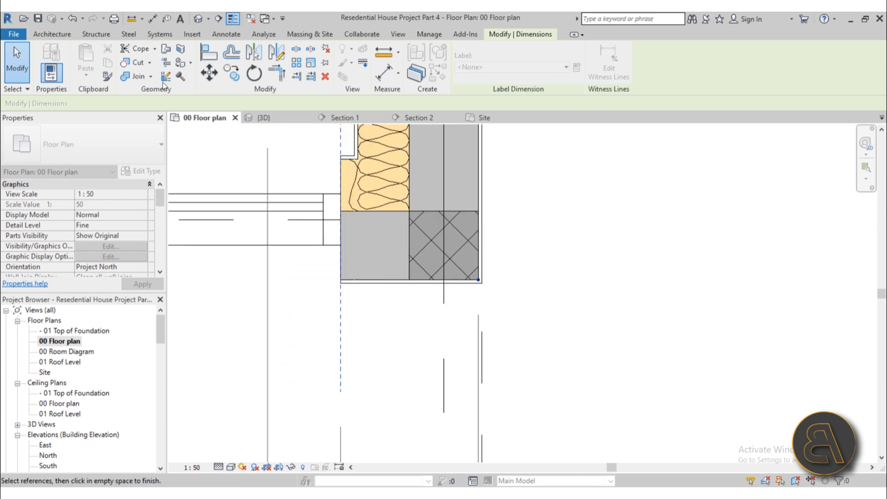
{"action": "scroll", "coordinate": [470, 273], "scroll_direction": "down", "scroll_amount": 3}
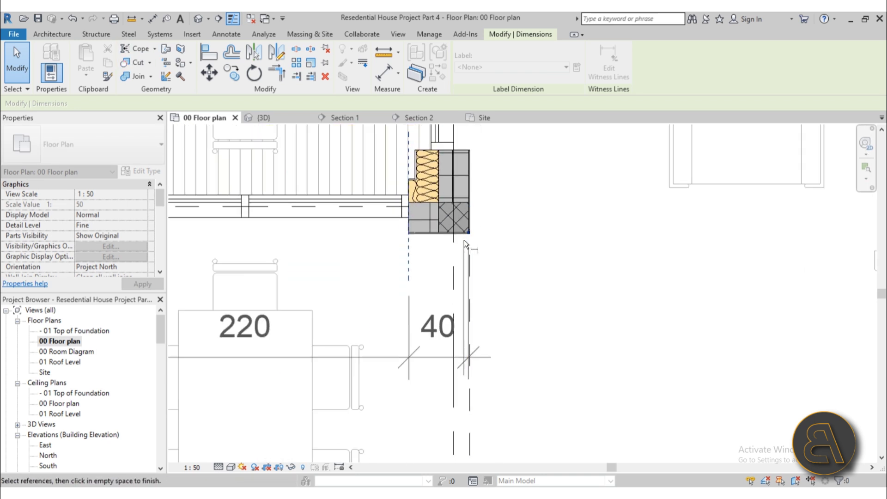
{"action": "scroll", "coordinate": [540, 198], "scroll_direction": "down", "scroll_amount": 3}
{"action": "middle_click_drag", "start_coordinate": [540, 198], "coordinate": [357, 311]}
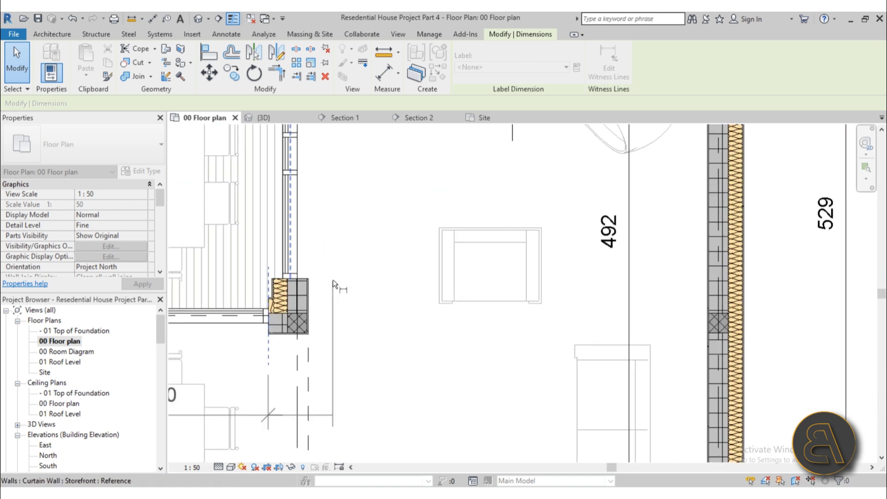
{"action": "left_click", "coordinate": [309, 287]}
{"action": "scroll", "coordinate": [359, 245], "scroll_direction": "down", "scroll_amount": 4}
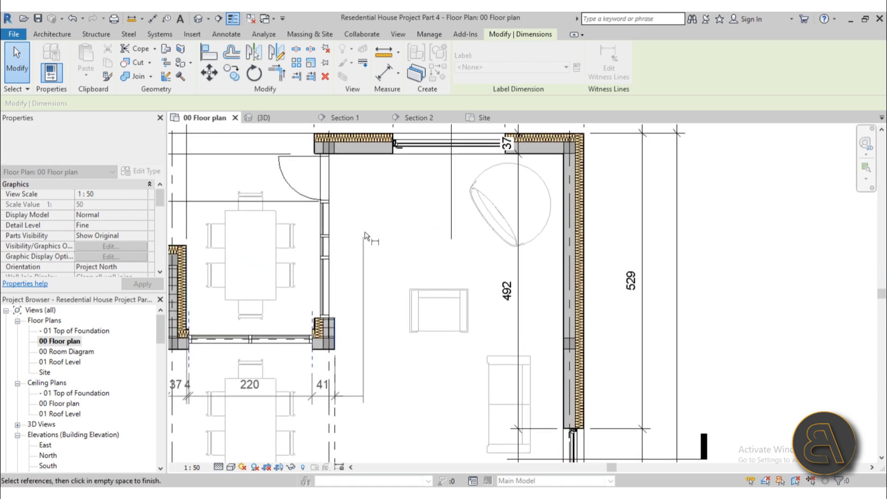
- Continue the string across the living room with witness lines at both window sides and both faces of the far exterior wall
{"action": "left_click", "coordinate": [392, 153]}
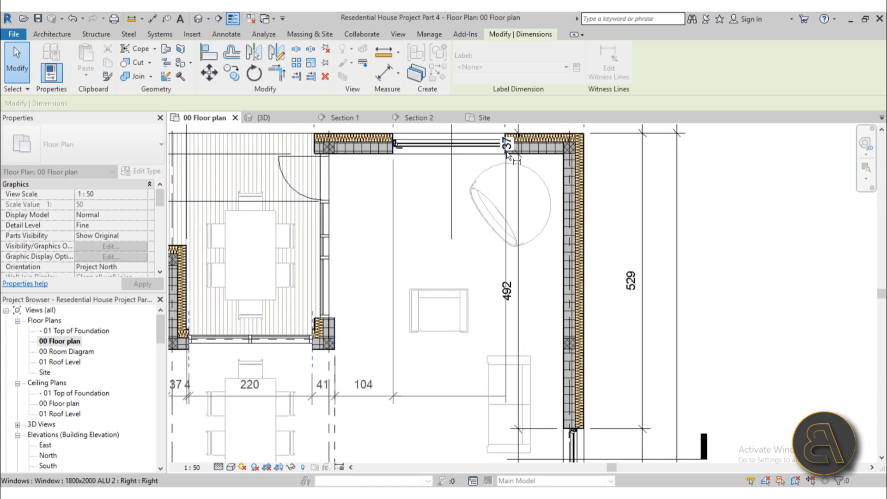
{"action": "left_click", "coordinate": [506, 151]}
{"action": "left_click", "coordinate": [563, 183]}
{"action": "scroll", "coordinate": [567, 249], "scroll_direction": "down", "scroll_amount": 1}
{"action": "middle_click_drag", "start_coordinate": [566, 258], "coordinate": [432, 196]}
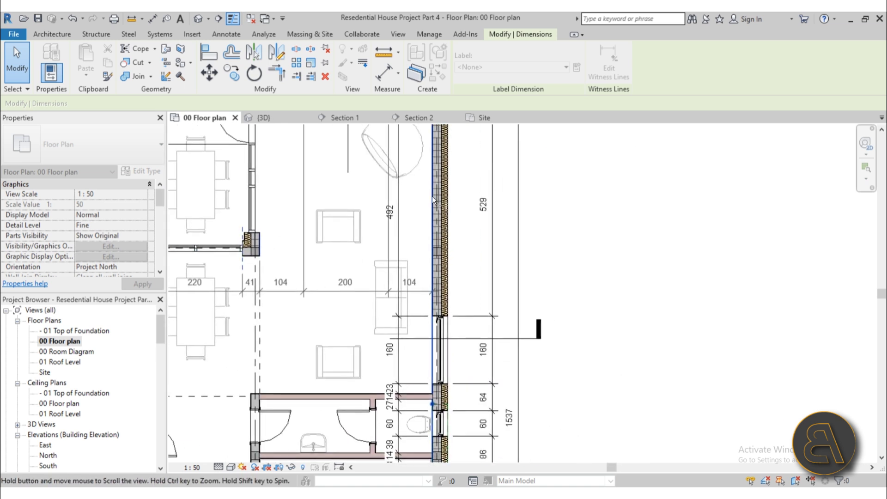
{"action": "scroll", "coordinate": [431, 196], "scroll_direction": "up", "scroll_amount": 2}
{"action": "left_click", "coordinate": [460, 215]}
{"action": "scroll", "coordinate": [541, 243], "scroll_direction": "down", "scroll_amount": 3}
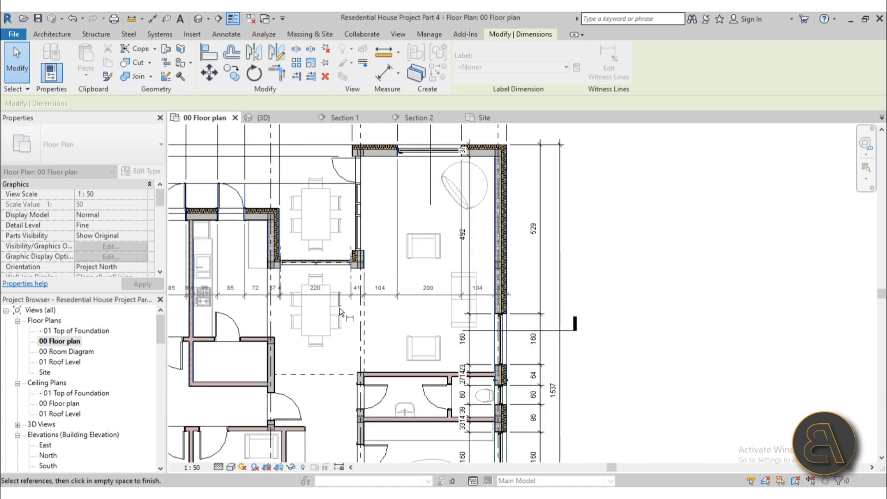
{"action": "scroll", "coordinate": [301, 310], "scroll_direction": "up", "scroll_amount": 3}
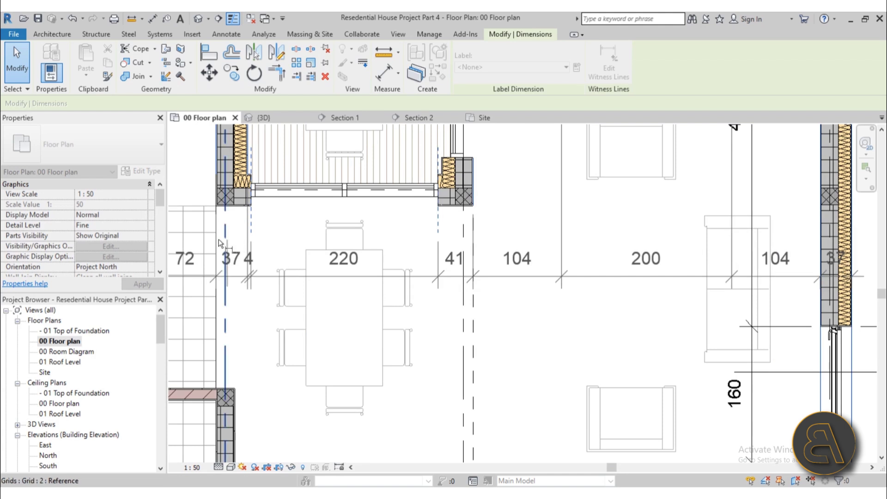
{"action": "middle_click_drag", "start_coordinate": [222, 240], "coordinate": [431, 255]}
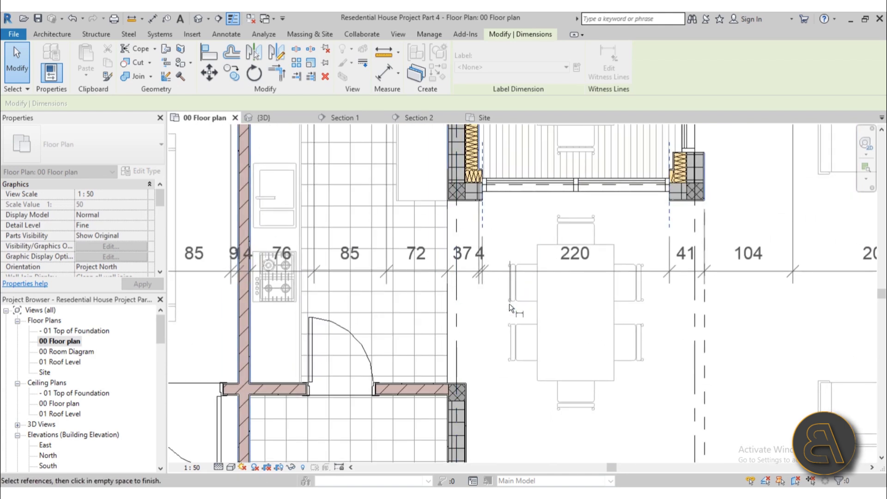
{"action": "left_click", "coordinate": [495, 314]}
- Edit the string's witness lines to remove the stray reference at the storefront pier beside the kitchen, and finish the string
{"action": "left_click", "coordinate": [607, 74]}
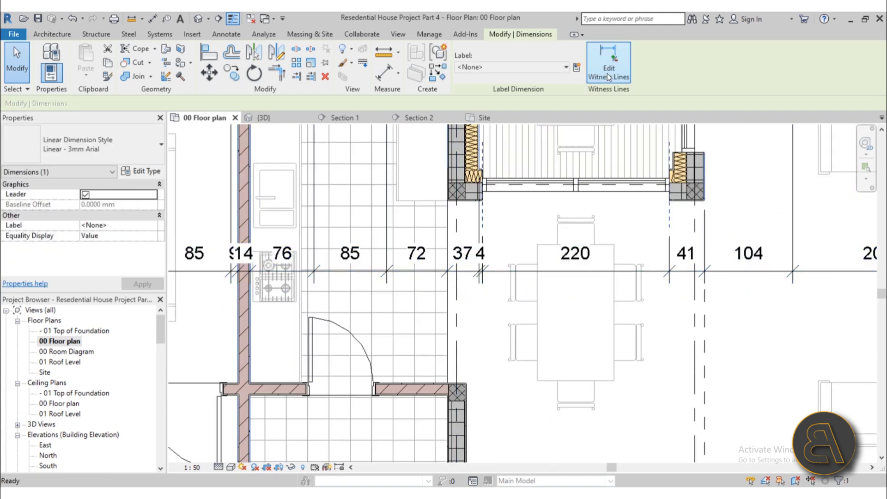
{"action": "scroll", "coordinate": [487, 203], "scroll_direction": "up", "scroll_amount": 2}
{"action": "scroll", "coordinate": [487, 203], "scroll_direction": "up", "scroll_amount": 4}
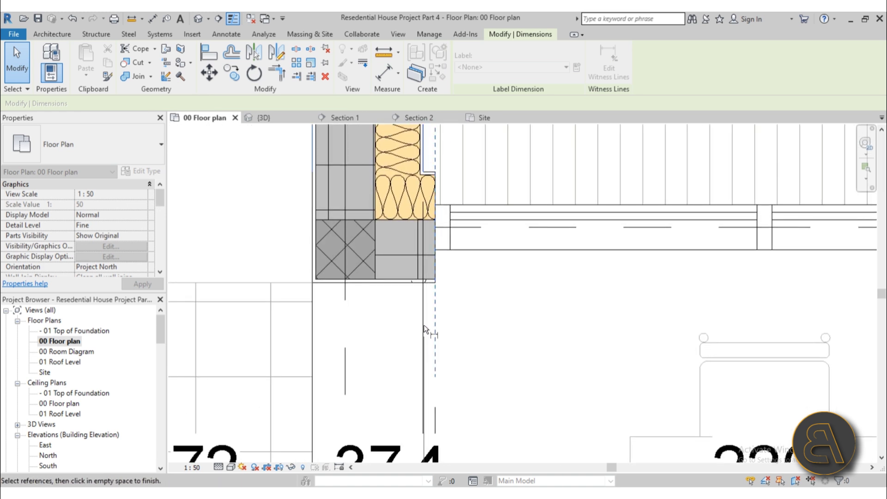
{"action": "scroll", "coordinate": [455, 222], "scroll_direction": "down", "scroll_amount": 4}
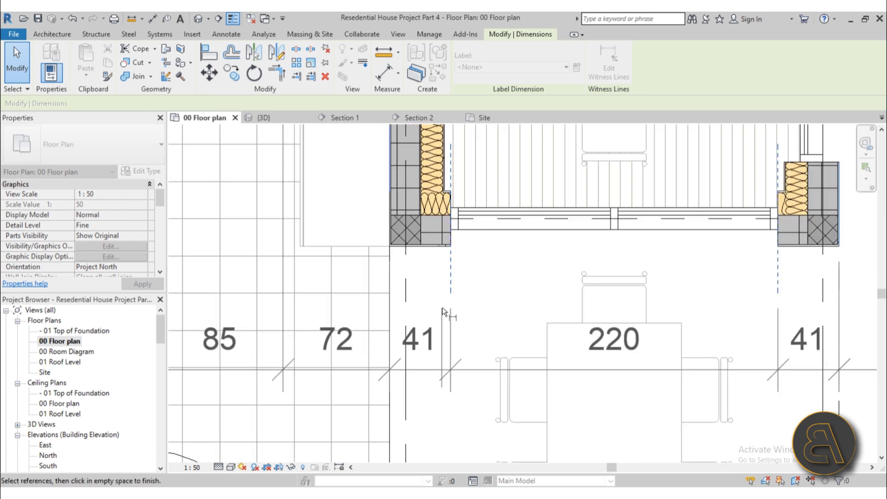
{"action": "scroll", "coordinate": [457, 257], "scroll_direction": "down", "scroll_amount": 3}
{"action": "middle_click_drag", "start_coordinate": [468, 264], "coordinate": [640, 288]}
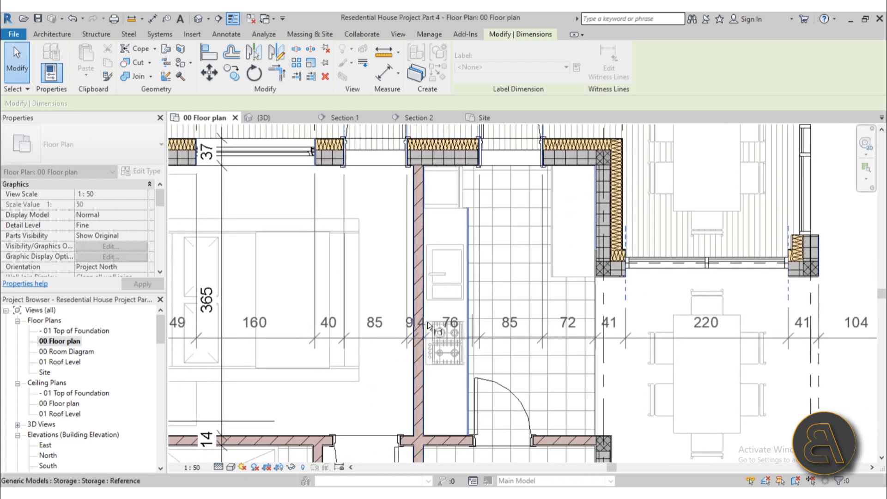
{"action": "scroll", "coordinate": [414, 323], "scroll_direction": "up", "scroll_amount": 4}
{"action": "scroll", "coordinate": [384, 334], "scroll_direction": "down", "scroll_amount": 4}
{"action": "middle_click_drag", "start_coordinate": [348, 347], "coordinate": [404, 318]}
{"action": "scroll", "coordinate": [248, 319], "scroll_direction": "up", "scroll_amount": 5}
{"action": "scroll", "coordinate": [390, 245], "scroll_direction": "up", "scroll_amount": 3}
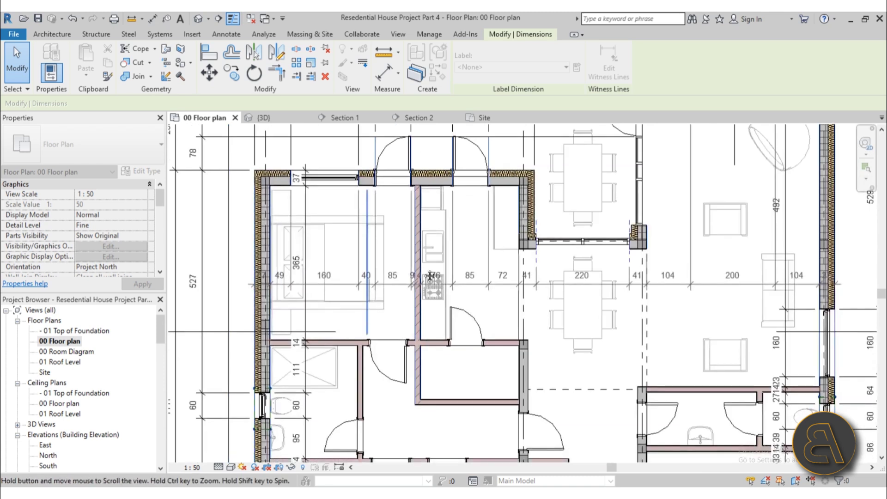
{"action": "left_click", "coordinate": [344, 246]}
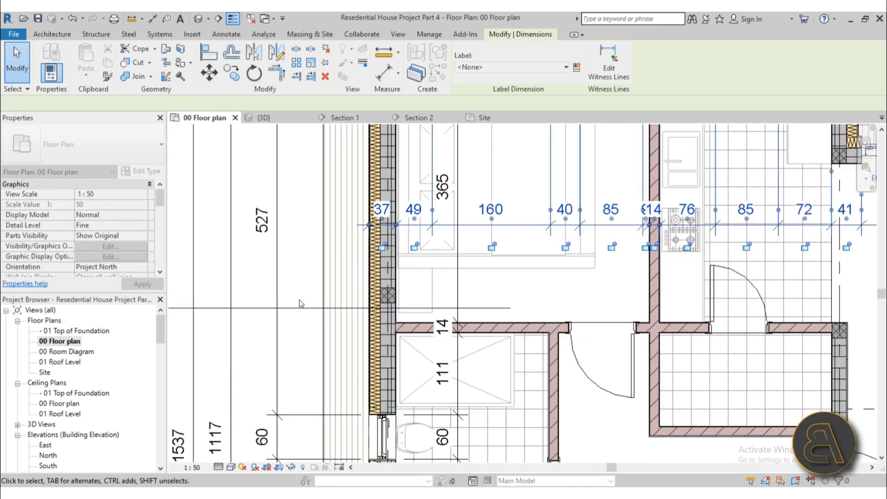
{"action": "scroll", "coordinate": [301, 303], "scroll_direction": "down", "scroll_amount": 3}
{"action": "middle_click_drag", "start_coordinate": [496, 322], "coordinate": [407, 287]}
{"action": "key", "text": "Escape"}
{"action": "middle_click_drag", "start_coordinate": [557, 309], "coordinate": [465, 303]}
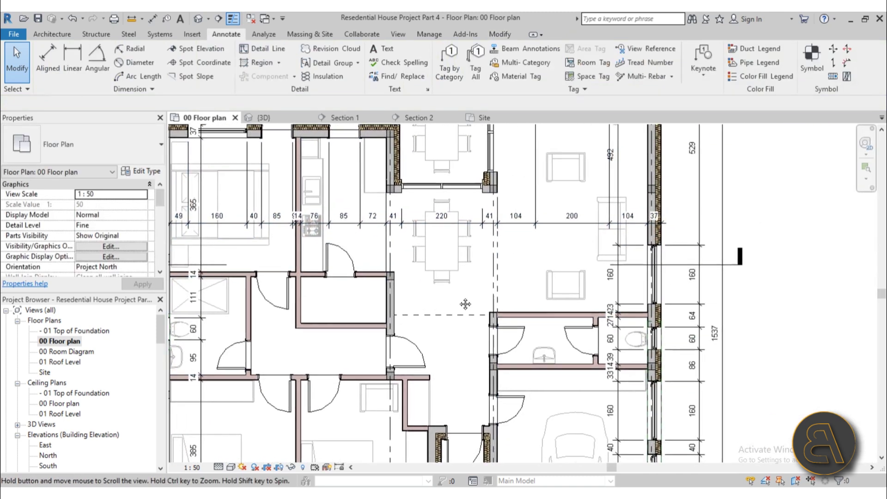
{"action": "scroll", "coordinate": [501, 161], "scroll_direction": "down", "scroll_amount": 2}
{"action": "middle_click_drag", "start_coordinate": [401, 286], "coordinate": [403, 308]}
{"action": "scroll", "coordinate": [399, 303], "scroll_direction": "down", "scroll_amount": 2}
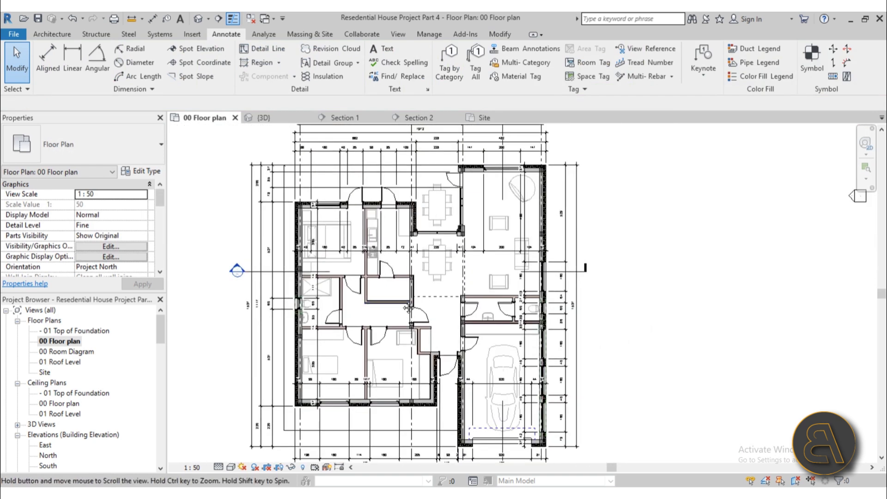
{"action": "scroll", "coordinate": [373, 290], "scroll_direction": "up", "scroll_amount": 4}
{"action": "scroll", "coordinate": [404, 143], "scroll_direction": "down", "scroll_amount": 3}
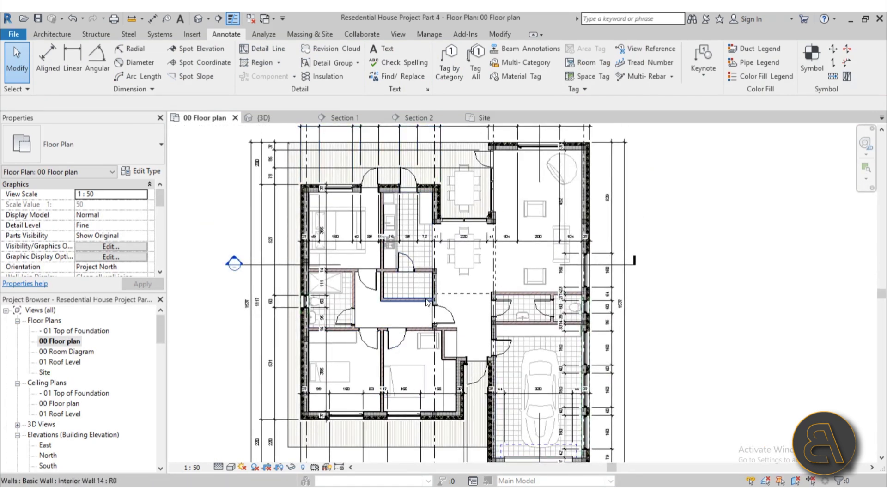
- Dimension the wall between the upper bedroom and kitchen, placing the aligned vertical string through the kitchen and the small tiled room
{"action": "scroll", "coordinate": [427, 303], "scroll_direction": "up", "scroll_amount": 3}
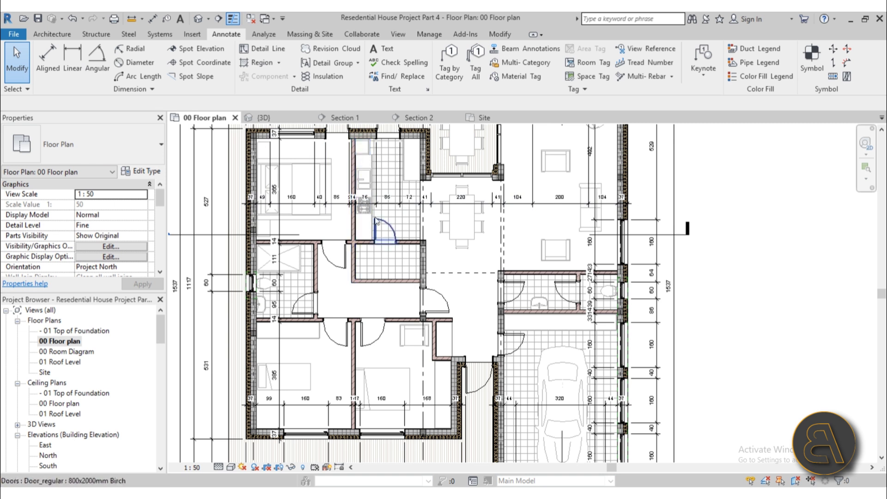
{"action": "left_click", "coordinate": [50, 68]}
{"action": "scroll", "coordinate": [362, 174], "scroll_direction": "up", "scroll_amount": 3}
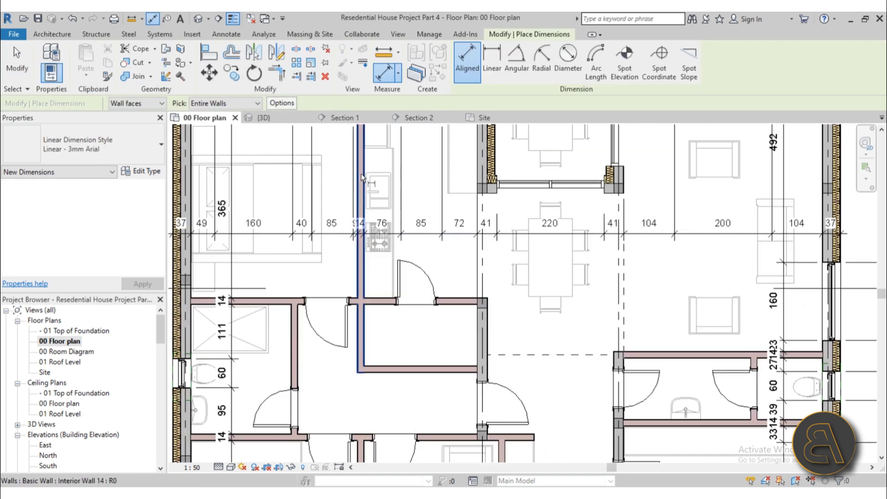
{"action": "scroll", "coordinate": [404, 306], "scroll_direction": "down", "scroll_amount": 3}
{"action": "scroll", "coordinate": [396, 332], "scroll_direction": "up", "scroll_amount": 3}
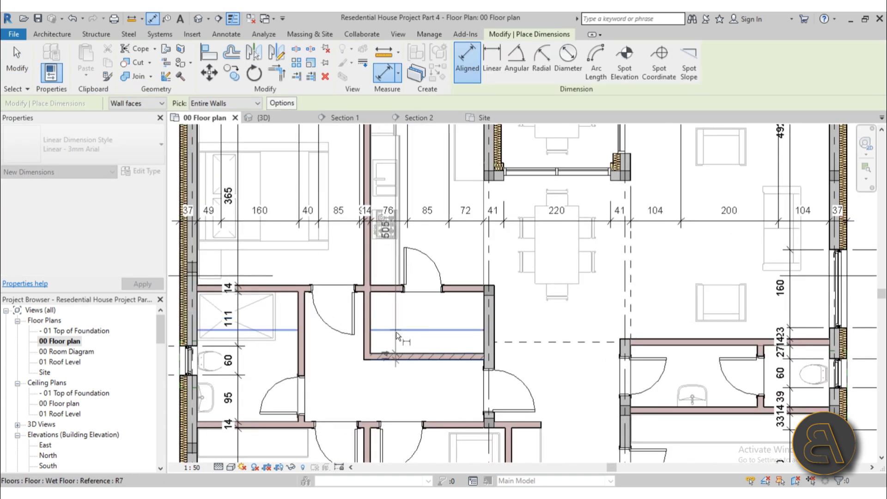
{"action": "scroll", "coordinate": [398, 329], "scroll_direction": "up", "scroll_amount": 1}
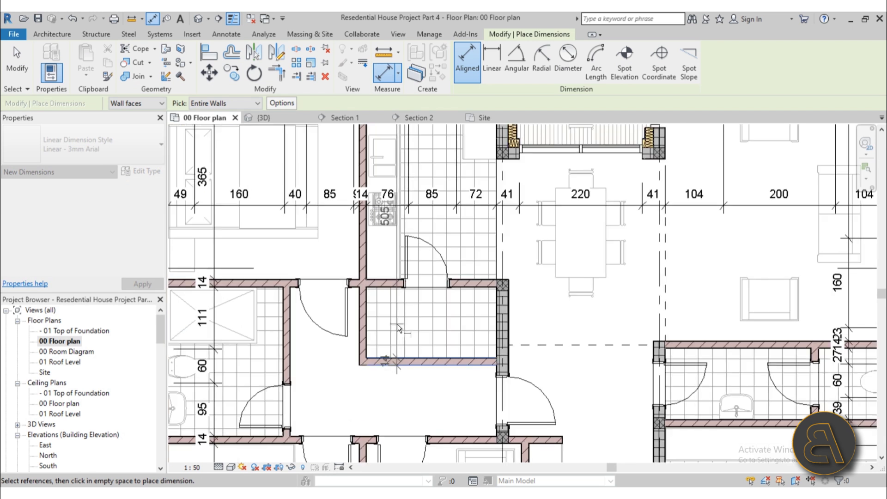
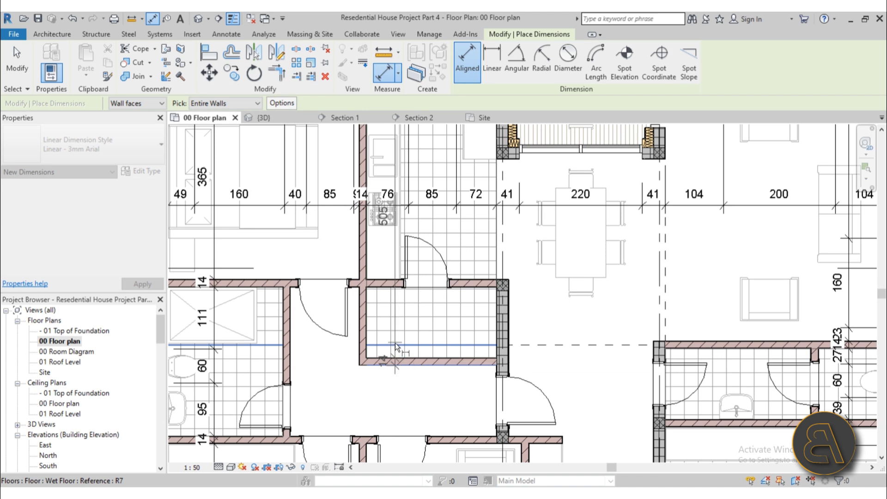
{"action": "left_click", "coordinate": [396, 342]}
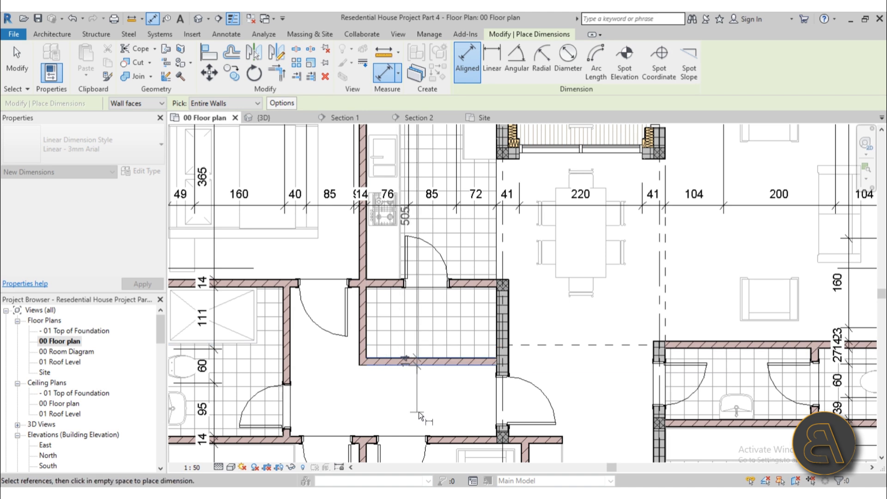
{"action": "scroll", "coordinate": [419, 412], "scroll_direction": "down", "scroll_amount": 3}
{"action": "scroll", "coordinate": [420, 412], "scroll_direction": "up", "scroll_amount": 2}
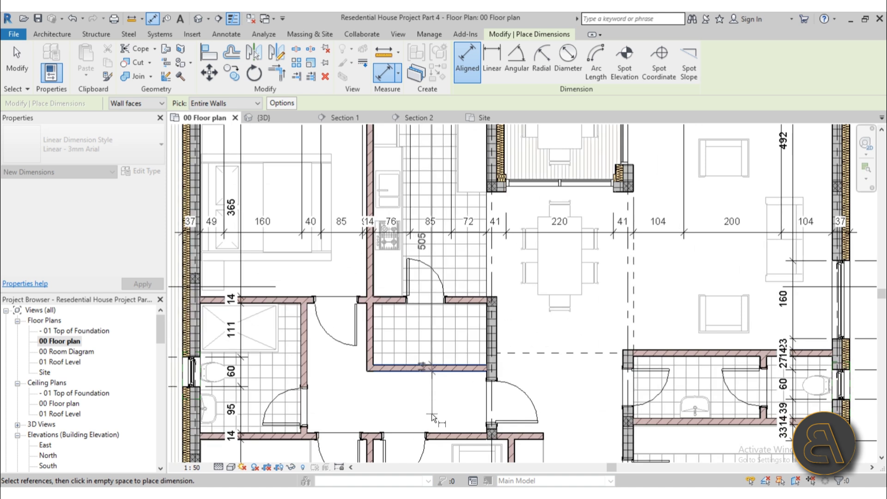
{"action": "left_click", "coordinate": [434, 411]}
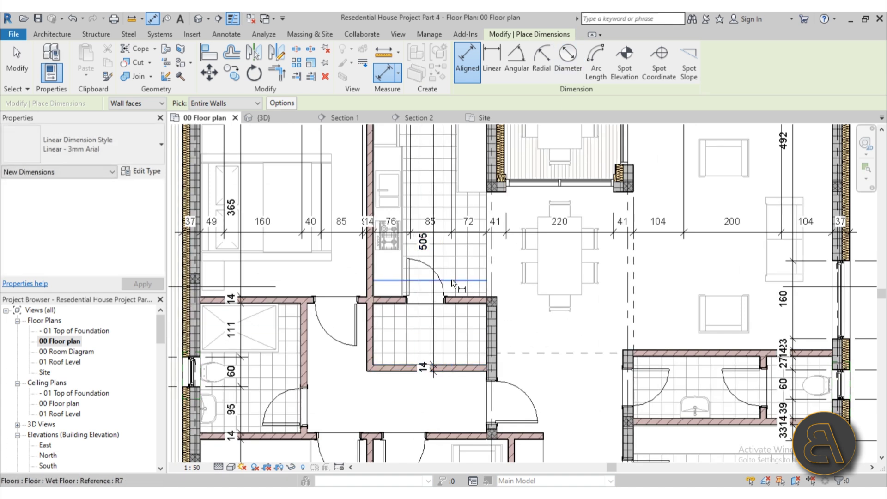
{"action": "key", "text": "Escape"}
{"action": "key", "text": "Escape"}
- Add witness lines to the vertical kitchen string at both faces of the wall between the kitchen and the small tiled room
{"action": "left_click", "coordinate": [435, 316]}
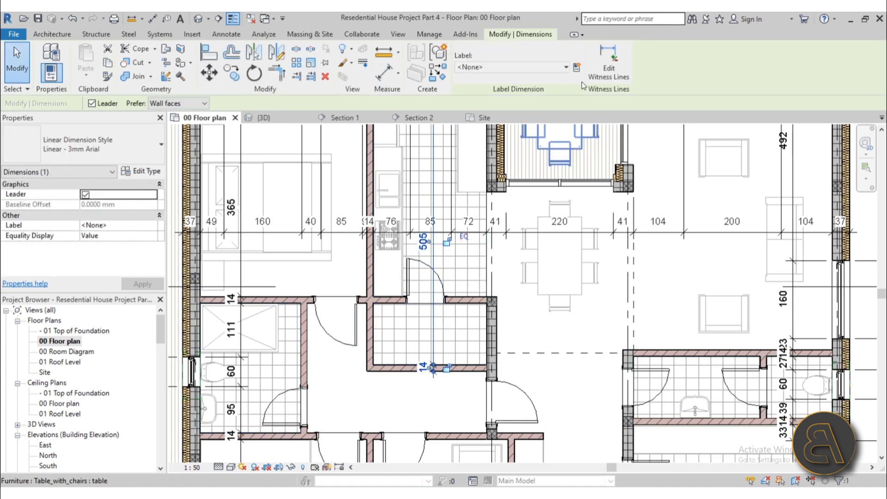
{"action": "key", "text": "Escape"}
{"action": "scroll", "coordinate": [419, 270], "scroll_direction": "up", "scroll_amount": 3}
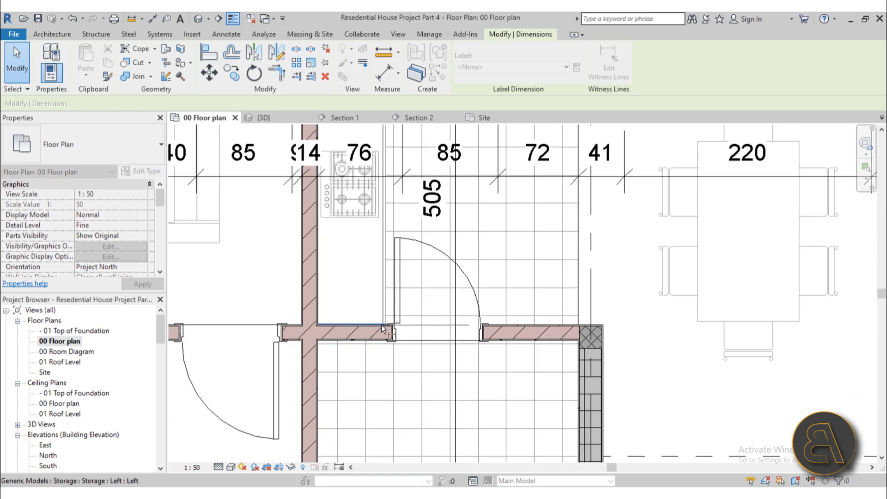
{"action": "scroll", "coordinate": [518, 326], "scroll_direction": "up", "scroll_amount": 2}
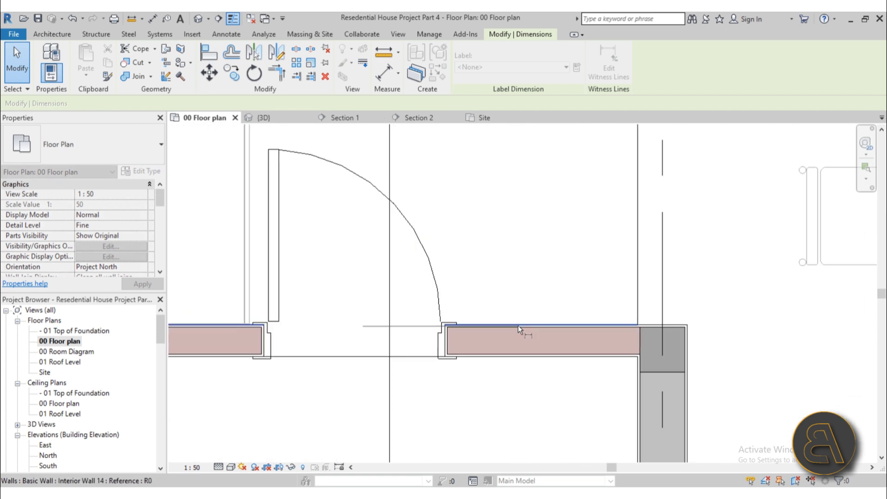
{"action": "left_click", "coordinate": [514, 357]}
{"action": "scroll", "coordinate": [398, 323], "scroll_direction": "down", "scroll_amount": 3}
{"action": "middle_click_drag", "start_coordinate": [436, 400], "coordinate": [431, 191]}
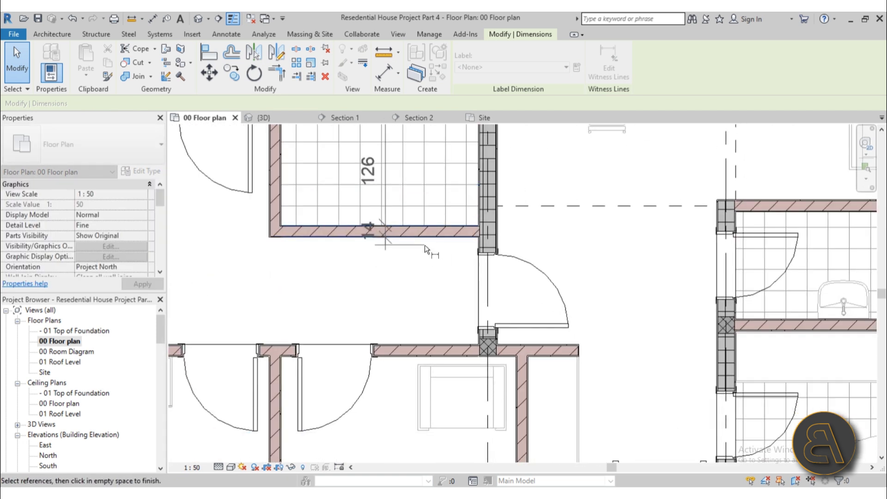
- Continue the vertical kitchen string across the hallway with witness lines at both sides of the door opening and at the lower bedroom wall
{"action": "scroll", "coordinate": [424, 245], "scroll_direction": "up", "scroll_amount": 1}
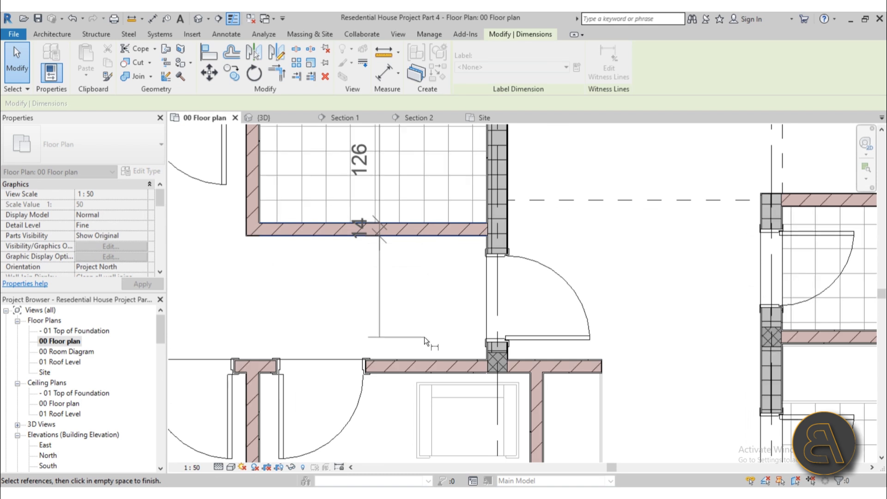
{"action": "left_click", "coordinate": [494, 252]}
{"action": "scroll", "coordinate": [479, 260], "scroll_direction": "down", "scroll_amount": 3}
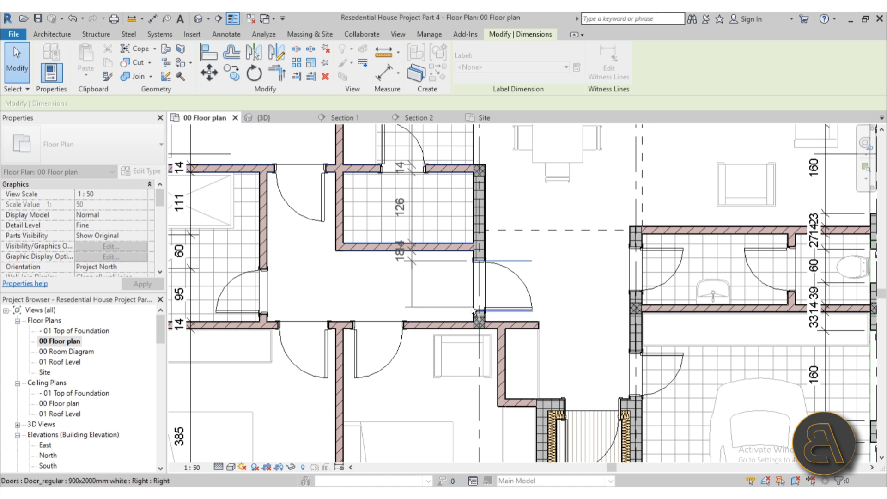
{"action": "left_click", "coordinate": [470, 307]}
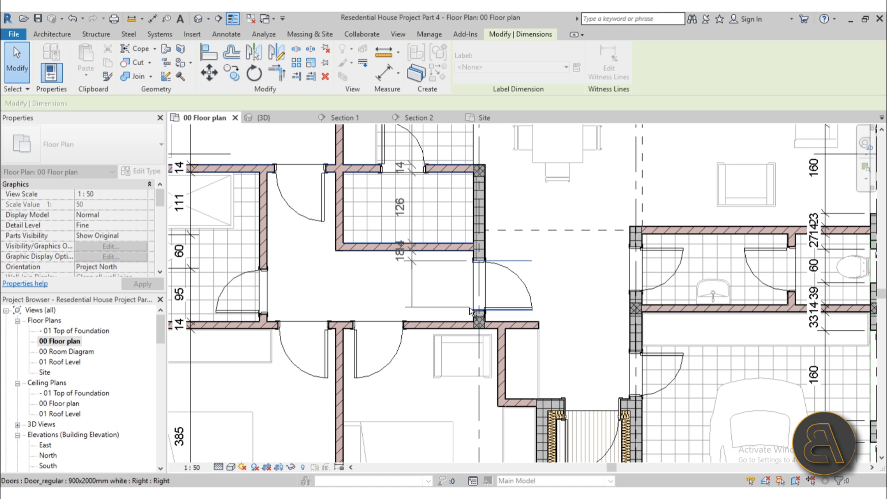
{"action": "left_click", "coordinate": [439, 322]}
- Extend the string through the lower bedroom to the recessed wall face and both faces of the exterior wall, and finish the string
{"action": "scroll", "coordinate": [427, 333], "scroll_direction": "down", "scroll_amount": 2}
{"action": "middle_click_drag", "start_coordinate": [416, 356], "coordinate": [411, 182]}
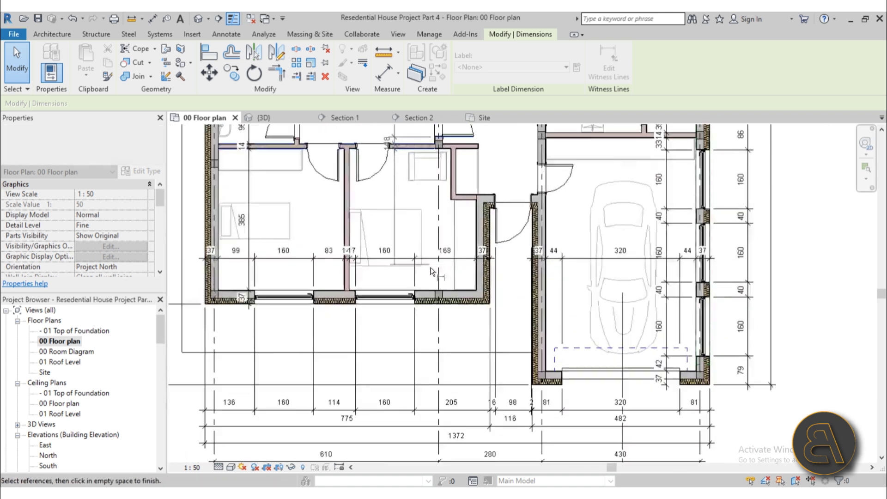
{"action": "scroll", "coordinate": [405, 267], "scroll_direction": "up", "scroll_amount": 3}
{"action": "scroll", "coordinate": [468, 140], "scroll_direction": "up", "scroll_amount": 3}
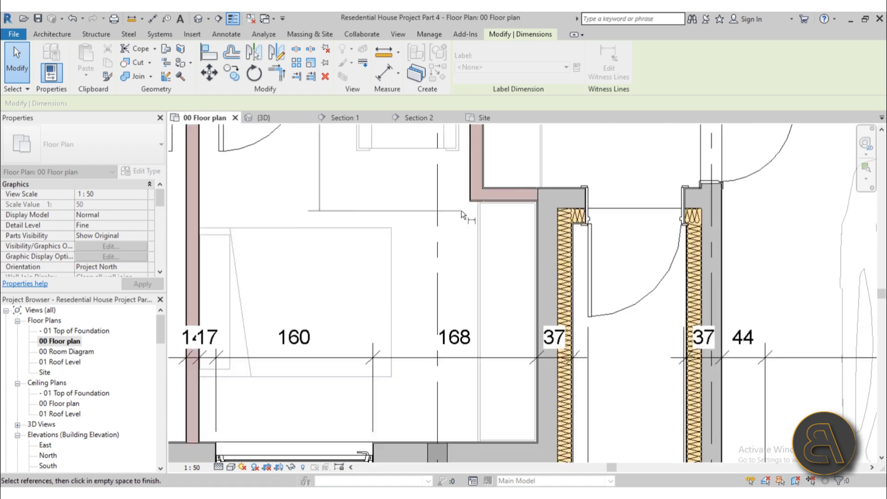
{"action": "scroll", "coordinate": [466, 233], "scroll_direction": "down", "scroll_amount": 3}
{"action": "middle_click_drag", "start_coordinate": [467, 240], "coordinate": [454, 147]}
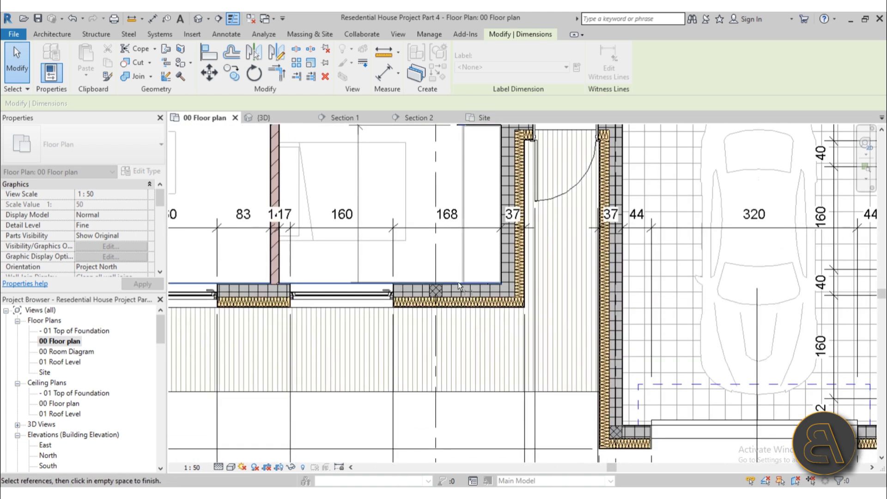
{"action": "left_click", "coordinate": [456, 280]}
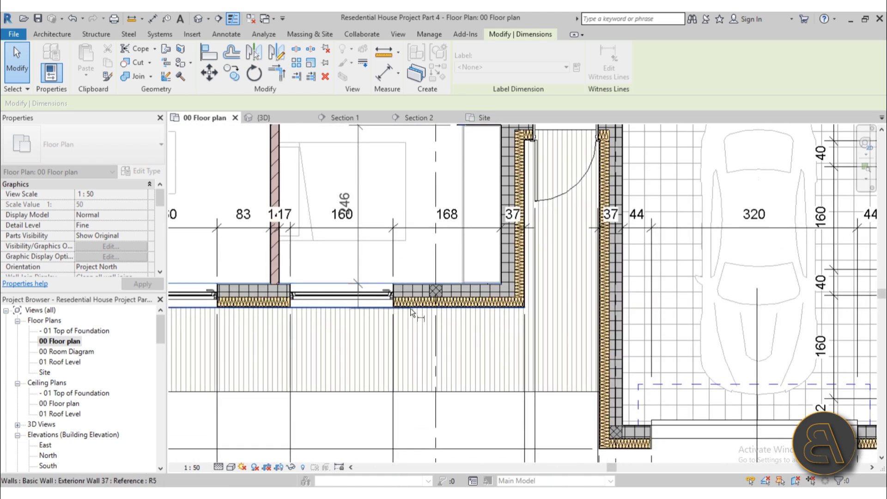
{"action": "scroll", "coordinate": [353, 230], "scroll_direction": "down", "scroll_amount": 3}
{"action": "middle_click_drag", "start_coordinate": [353, 231], "coordinate": [383, 328]}
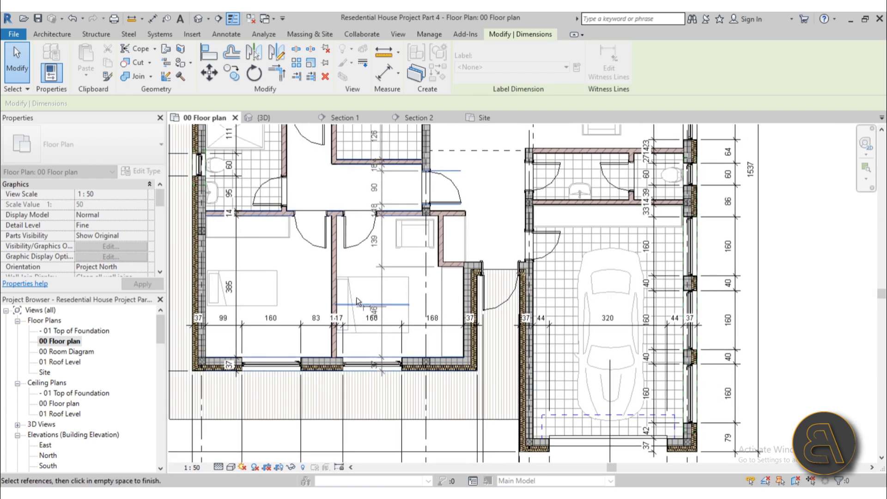
{"action": "left_click", "coordinate": [357, 263]}
{"action": "scroll", "coordinate": [376, 266], "scroll_direction": "down", "scroll_amount": 2}
{"action": "key", "text": "Escape"}
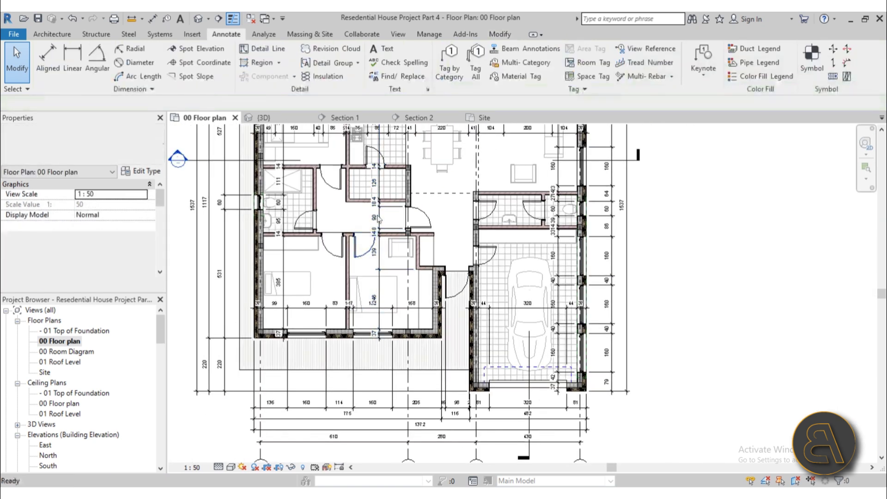
- Examine the interior dimension strings across the whole plan, including the hallway, bathrooms, entrance and garage
{"action": "middle_click_drag", "start_coordinate": [385, 201], "coordinate": [384, 268]}
{"action": "scroll", "coordinate": [366, 163], "scroll_direction": "up", "scroll_amount": 4}
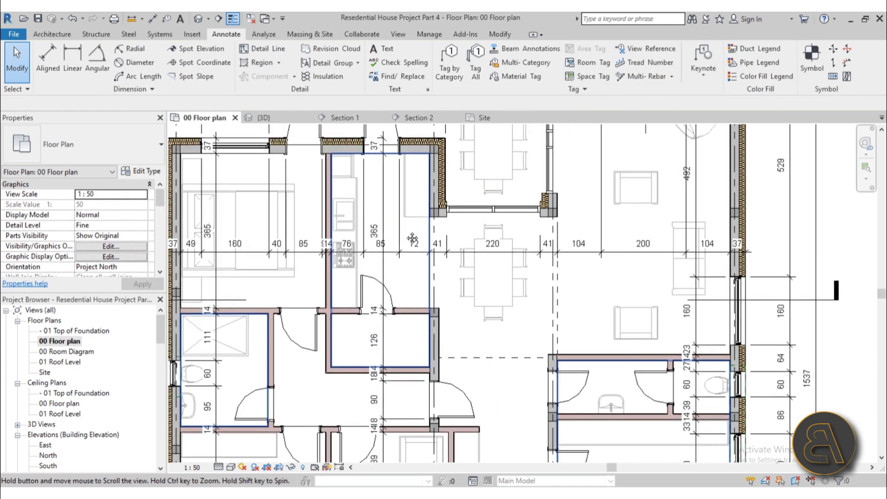
{"action": "middle_click_drag", "start_coordinate": [434, 186], "coordinate": [447, 115]}
{"action": "scroll", "coordinate": [447, 152], "scroll_direction": "down", "scroll_amount": 1}
{"action": "middle_click_drag", "start_coordinate": [414, 287], "coordinate": [384, 241]}
{"action": "scroll", "coordinate": [411, 270], "scroll_direction": "down", "scroll_amount": 2}
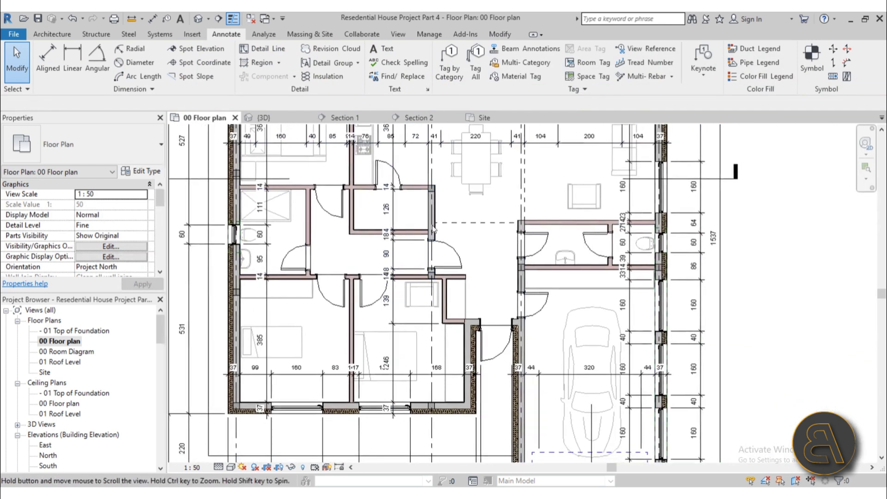
{"action": "middle_click_drag", "start_coordinate": [519, 274], "coordinate": [476, 330]}
{"action": "scroll", "coordinate": [381, 295], "scroll_direction": "down", "scroll_amount": 1}
{"action": "scroll", "coordinate": [476, 276], "scroll_direction": "up", "scroll_amount": 2}
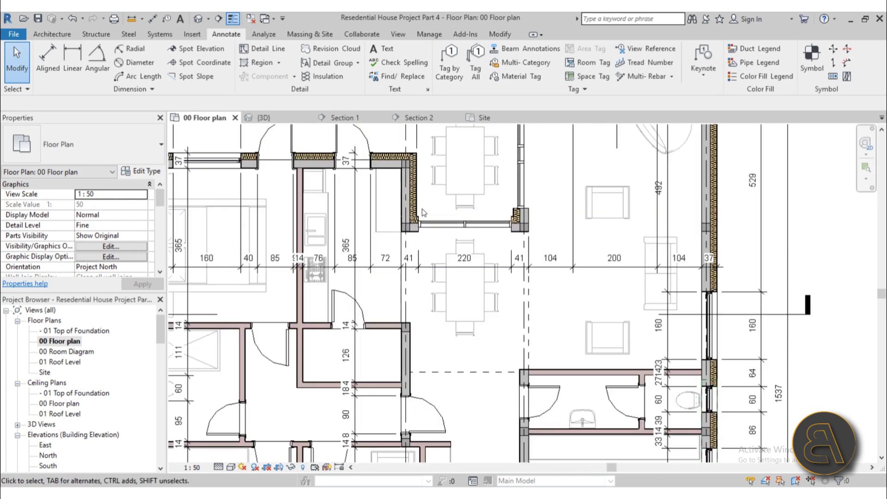
{"action": "middle_click_drag", "start_coordinate": [413, 277], "coordinate": [417, 252]}
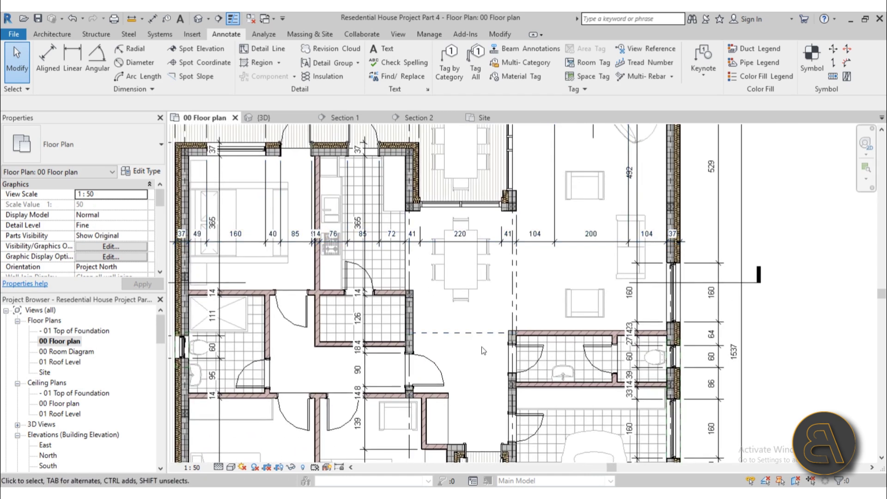
{"action": "scroll", "coordinate": [391, 253], "scroll_direction": "down", "scroll_amount": 3}
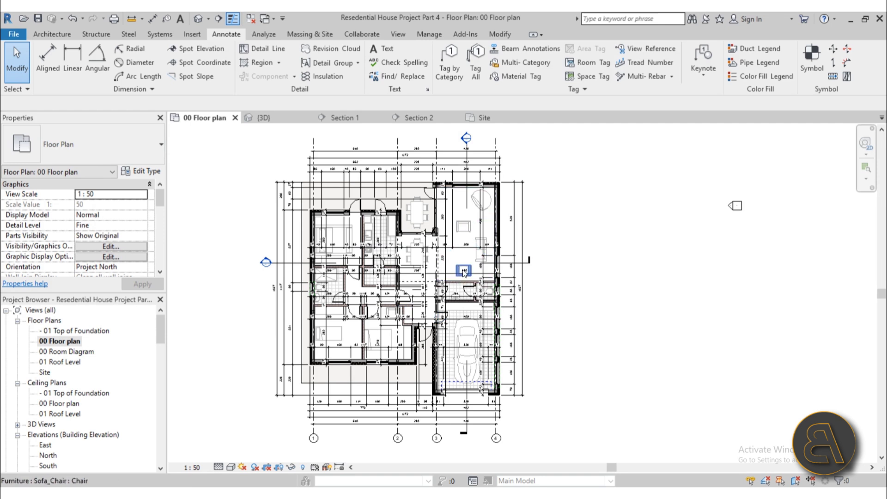
{"action": "scroll", "coordinate": [462, 344], "scroll_direction": "up", "scroll_amount": 3}
{"action": "middle_click_drag", "start_coordinate": [461, 350], "coordinate": [460, 331]}
{"action": "middle_click_drag", "start_coordinate": [327, 385], "coordinate": [372, 356]}
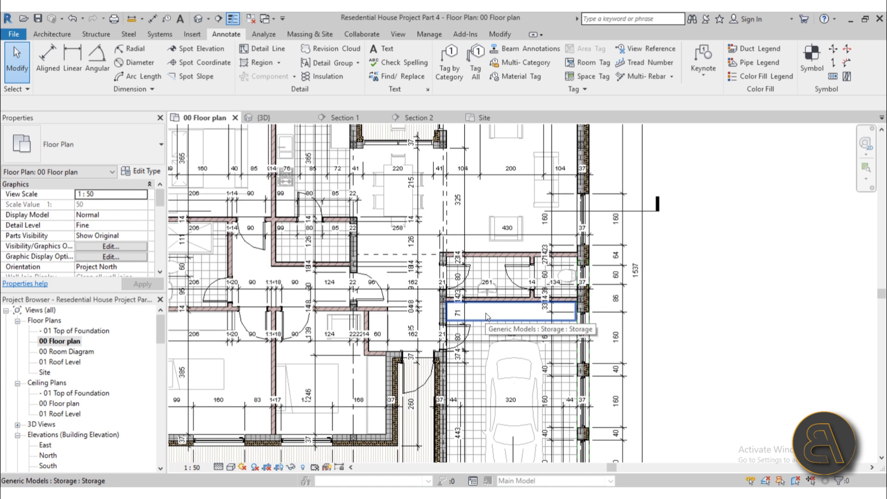
{"action": "scroll", "coordinate": [714, 299], "scroll_direction": "down", "scroll_amount": 2}
{"action": "middle_click_drag", "start_coordinate": [690, 305], "coordinate": [624, 303]}
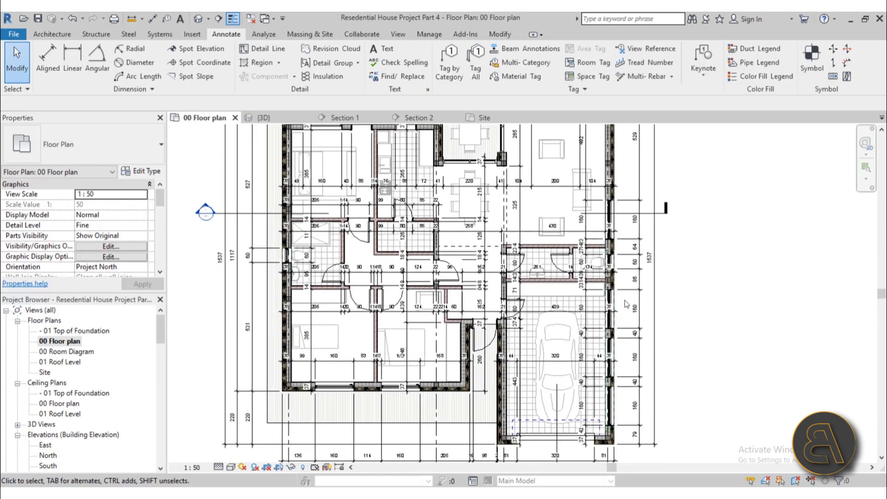
- Move the 125 text of the vertical string above the entrance door clear of the crossing 162 dimension
{"action": "scroll", "coordinate": [483, 306], "scroll_direction": "up", "scroll_amount": 5}
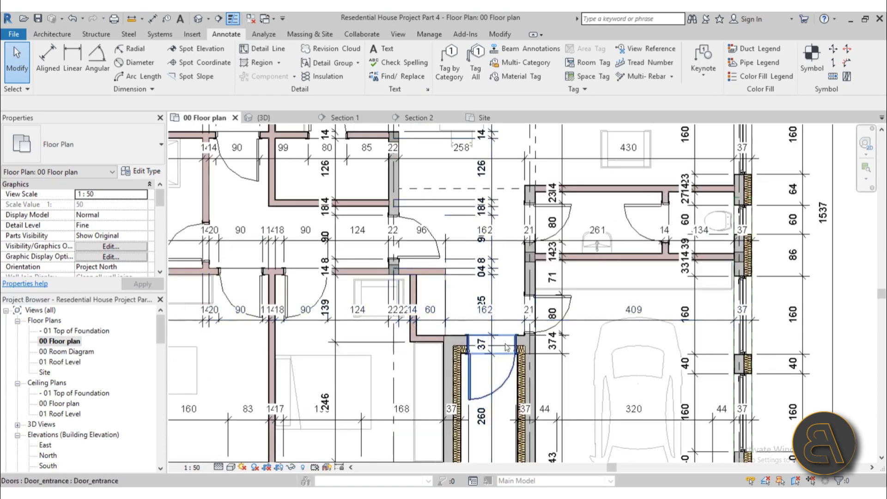
{"action": "scroll", "coordinate": [491, 314], "scroll_direction": "up", "scroll_amount": 2}
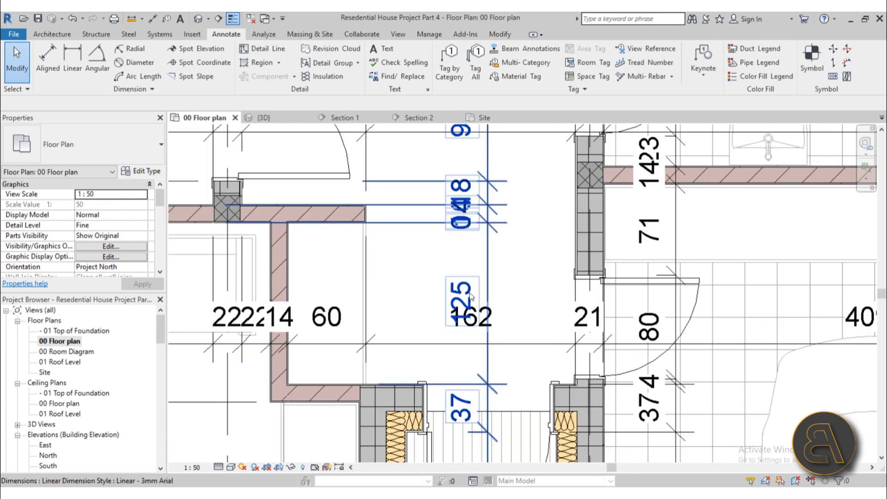
{"action": "left_click", "coordinate": [479, 326]}
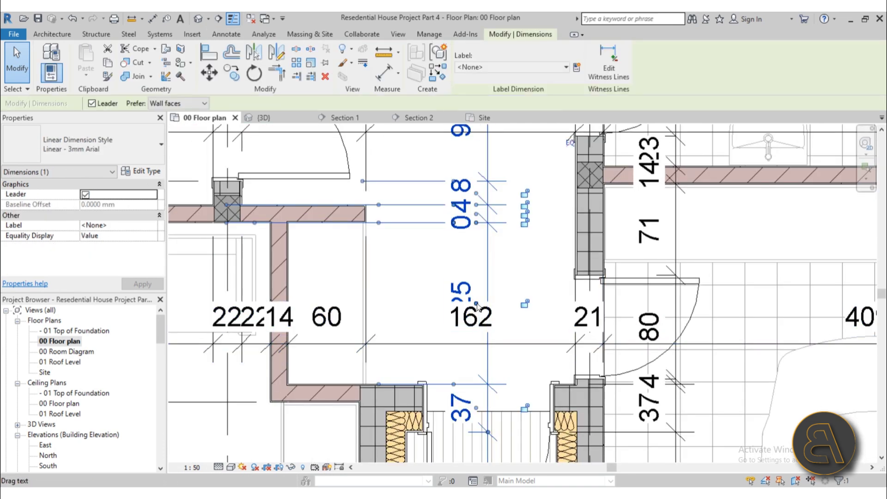
{"action": "left_click", "coordinate": [506, 272]}
{"action": "left_click", "coordinate": [491, 270]}
{"action": "left_click_drag", "start_coordinate": [476, 304], "coordinate": [410, 272]}
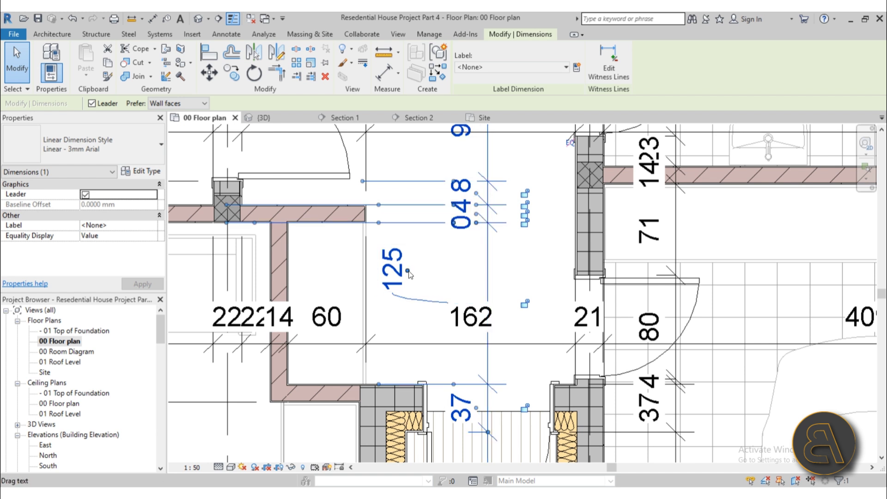
{"action": "left_click_drag", "start_coordinate": [410, 275], "coordinate": [478, 275]}
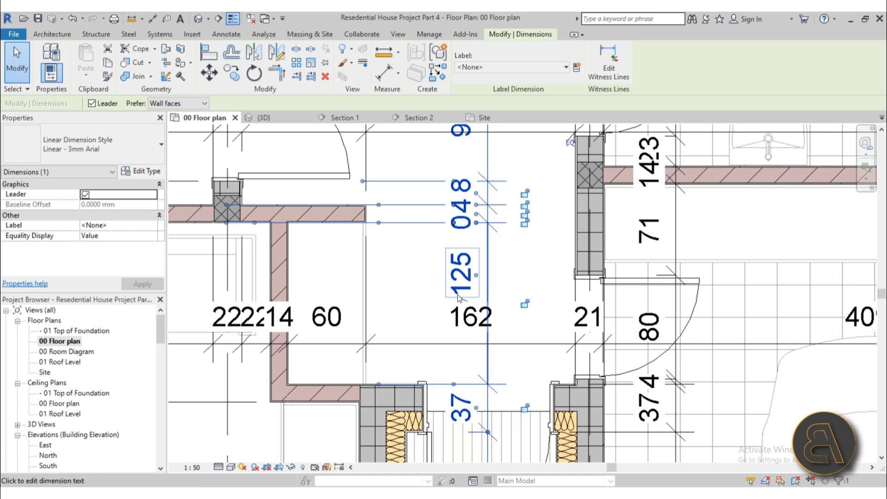
- Set Show Leader When Text Moves to Beyond Witness Lines in the Linear - 3mm Arial dimension type
{"action": "scroll", "coordinate": [466, 303], "scroll_direction": "up", "scroll_amount": 3}
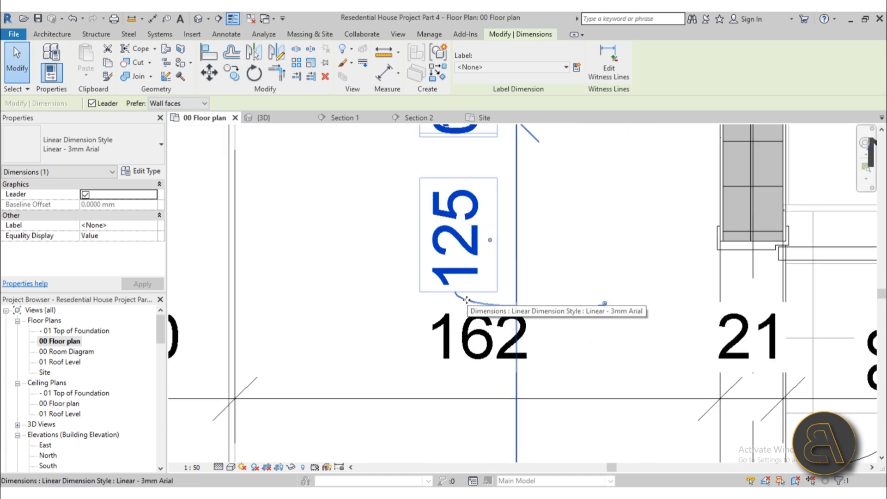
{"action": "left_click", "coordinate": [159, 172]}
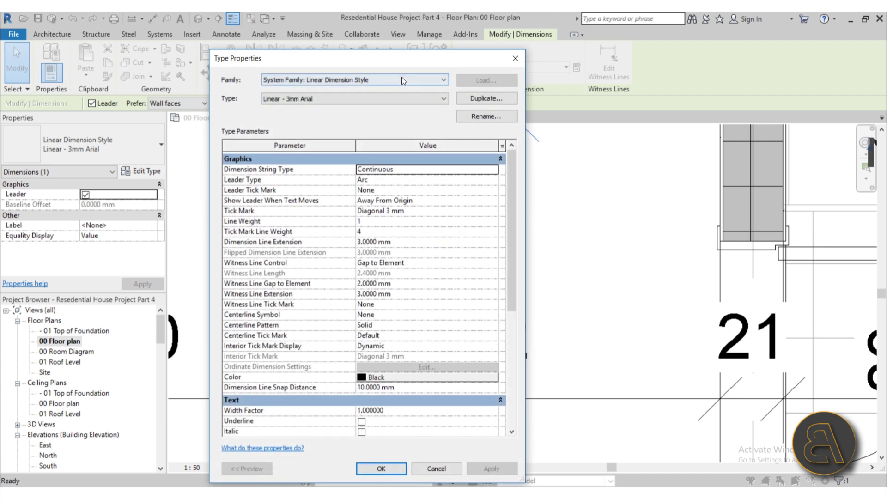
{"action": "left_click_drag", "start_coordinate": [402, 64], "coordinate": [236, 45]}
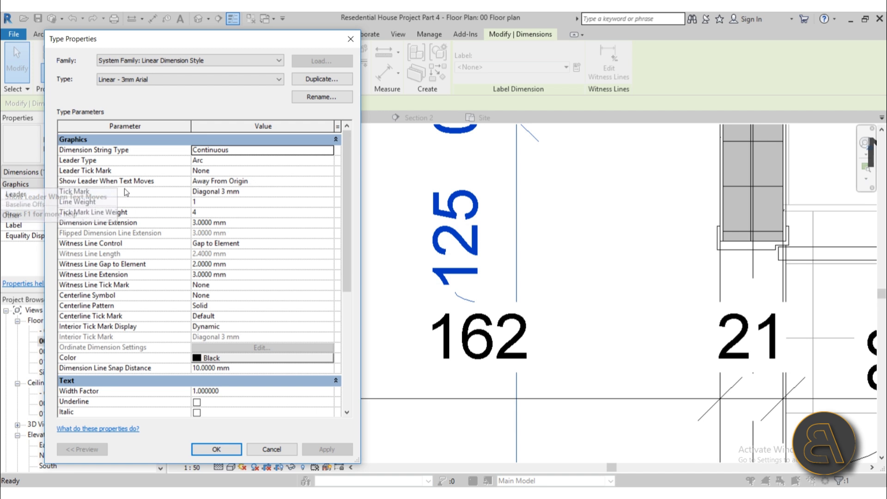
{"action": "scroll", "coordinate": [206, 247], "scroll_direction": "down", "scroll_amount": 2}
{"action": "scroll", "coordinate": [205, 246], "scroll_direction": "down", "scroll_amount": 4}
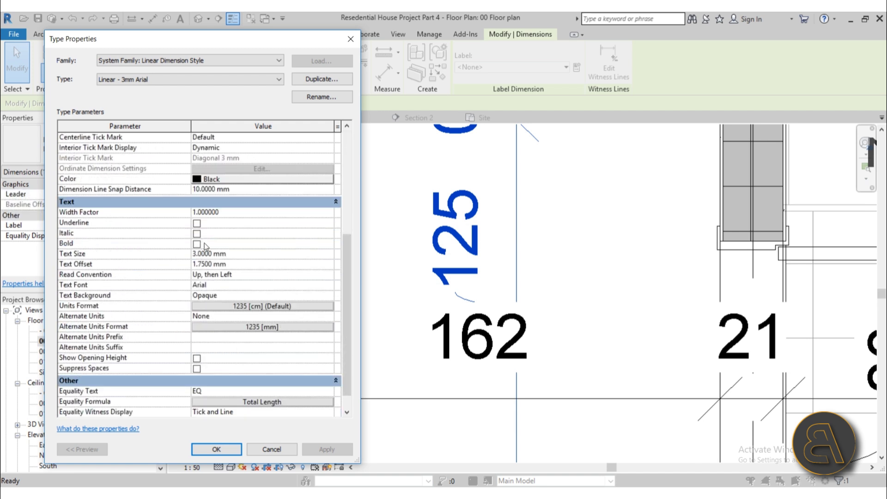
{"action": "scroll", "coordinate": [204, 243], "scroll_direction": "up", "scroll_amount": 6}
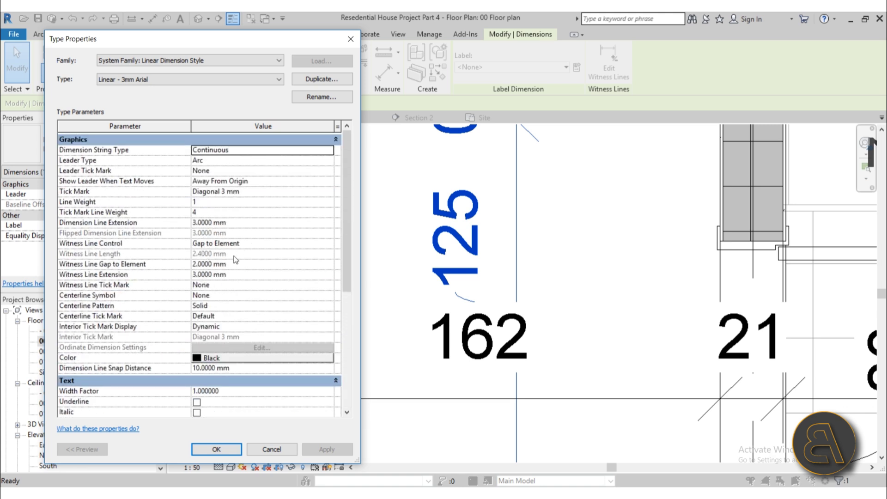
{"action": "scroll", "coordinate": [220, 290], "scroll_direction": "down", "scroll_amount": 6}
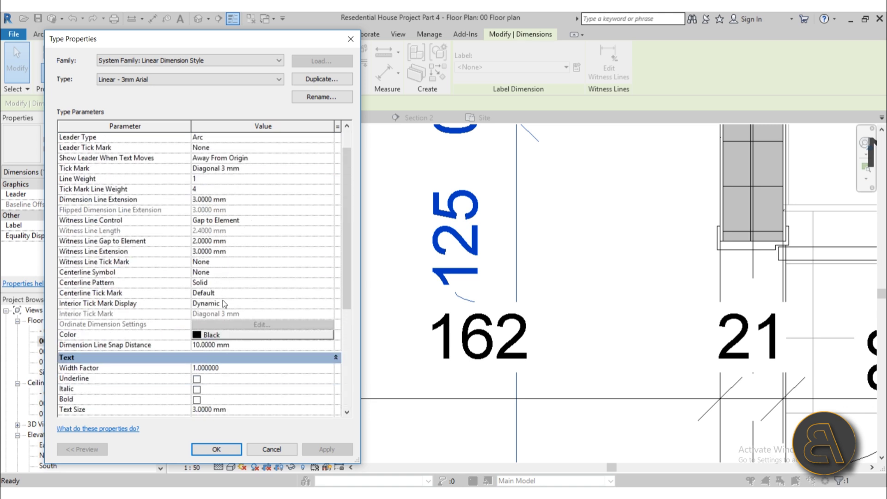
{"action": "scroll", "coordinate": [222, 301], "scroll_direction": "down", "scroll_amount": 1}
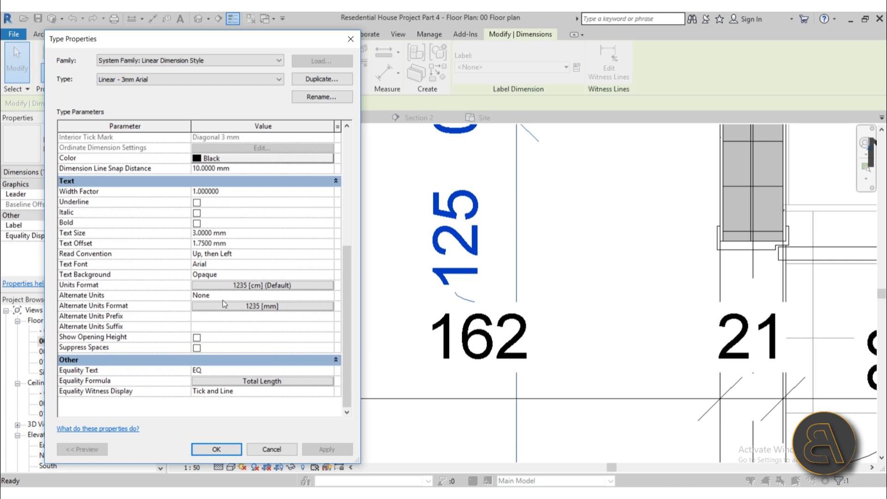
{"action": "scroll", "coordinate": [223, 300], "scroll_direction": "up", "scroll_amount": 6}
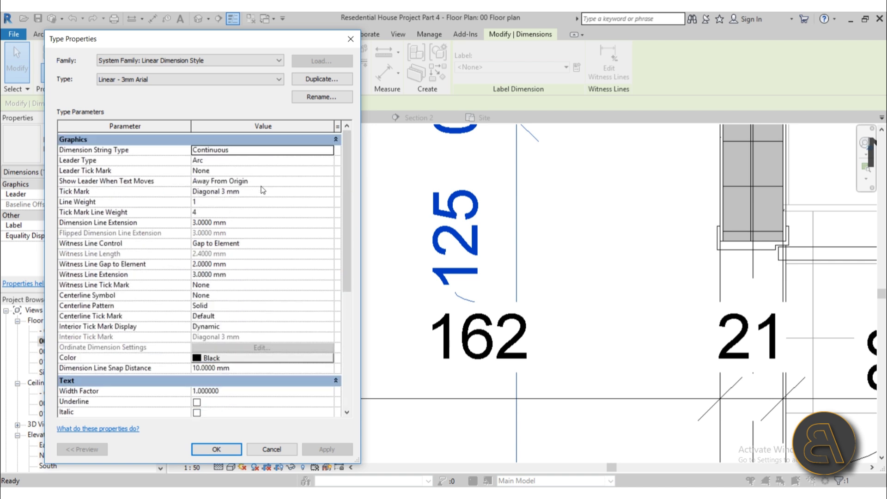
{"action": "left_click", "coordinate": [305, 181]}
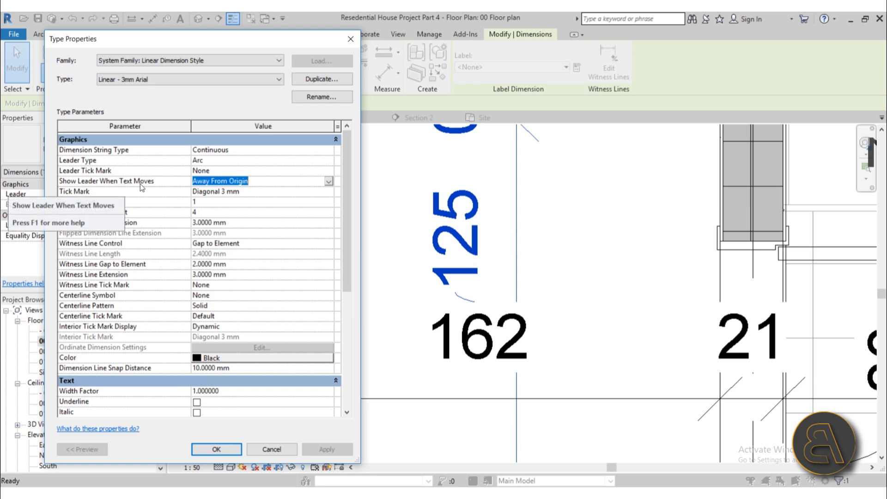
{"action": "left_click", "coordinate": [328, 182]}
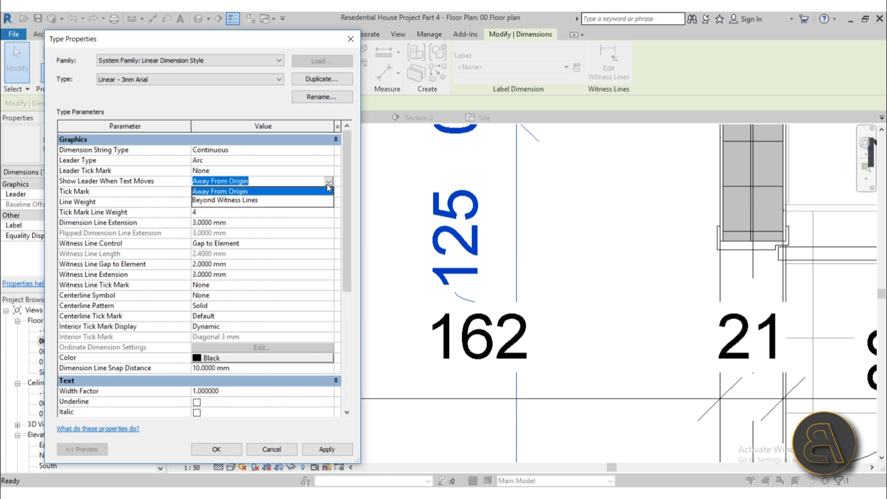
{"action": "left_click", "coordinate": [287, 201]}
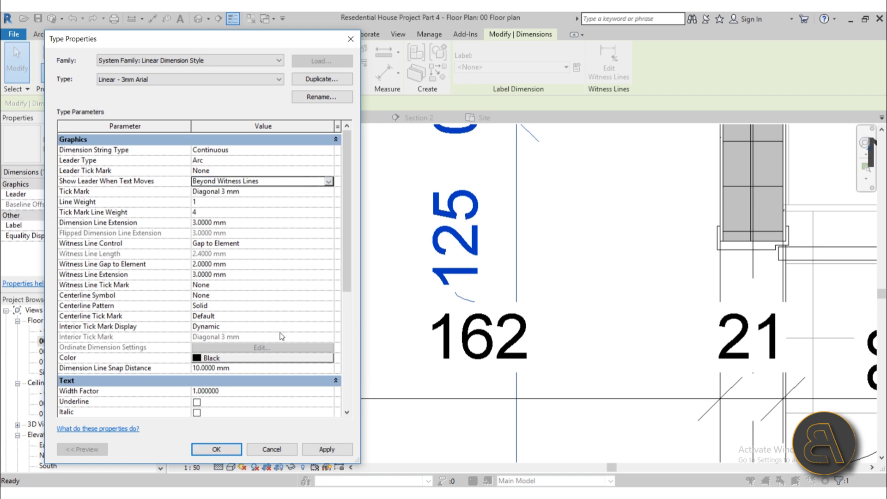
{"action": "left_click", "coordinate": [234, 452]}
- Pull the 125 text away from its dimension line, and reposition it beside the line just above the crossing 162 dimension
{"action": "scroll", "coordinate": [475, 276], "scroll_direction": "down", "scroll_amount": 1}
{"action": "left_click", "coordinate": [473, 261]}
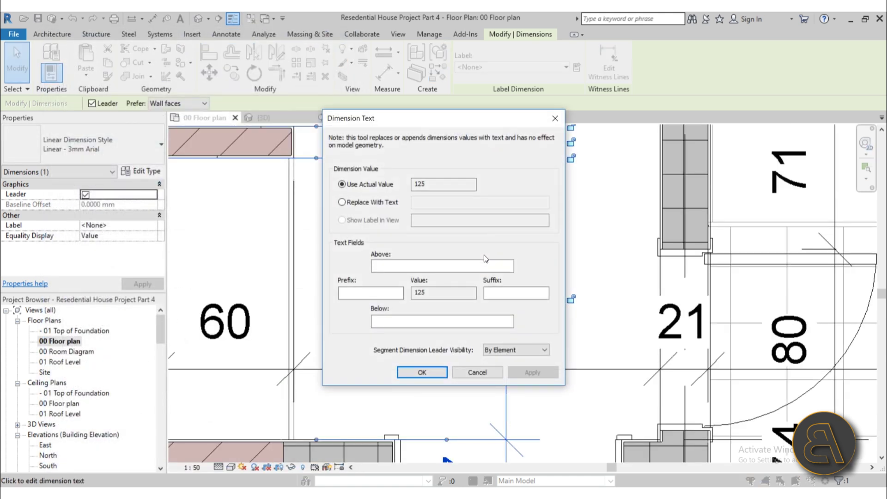
{"action": "left_click", "coordinate": [481, 372]}
{"action": "left_click_drag", "start_coordinate": [484, 253], "coordinate": [360, 265]}
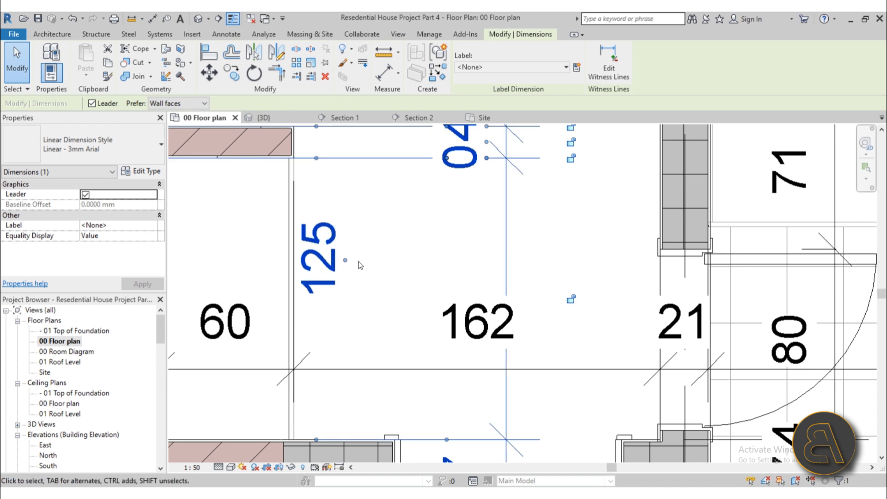
{"action": "scroll", "coordinate": [360, 265], "scroll_direction": "down", "scroll_amount": 1}
{"action": "left_click_drag", "start_coordinate": [358, 300], "coordinate": [448, 302]}
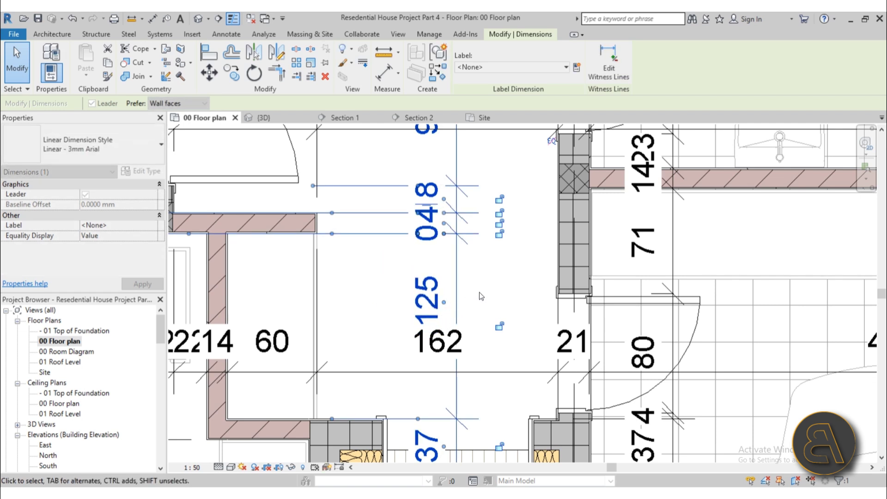
- Try to move the 14 text of the vertical string at the toilet room's upper wall clear of the neighbouring 23 and 27 texts
{"action": "scroll", "coordinate": [479, 282], "scroll_direction": "down", "scroll_amount": 2}
{"action": "scroll", "coordinate": [479, 270], "scroll_direction": "up", "scroll_amount": 2}
{"action": "left_click", "coordinate": [487, 265]}
{"action": "scroll", "coordinate": [460, 279], "scroll_direction": "down", "scroll_amount": 3}
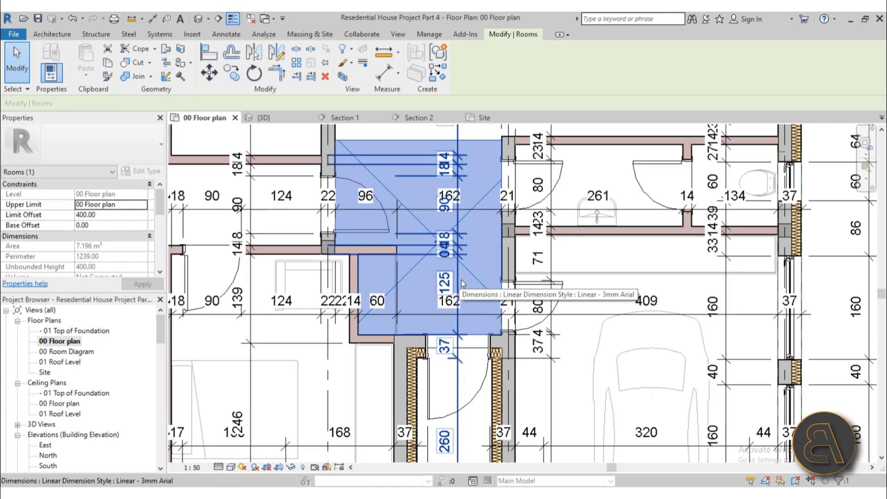
{"action": "left_click", "coordinate": [828, 284]}
{"action": "scroll", "coordinate": [829, 285], "scroll_direction": "down", "scroll_amount": 3}
{"action": "middle_click_drag", "start_coordinate": [829, 289], "coordinate": [749, 290]}
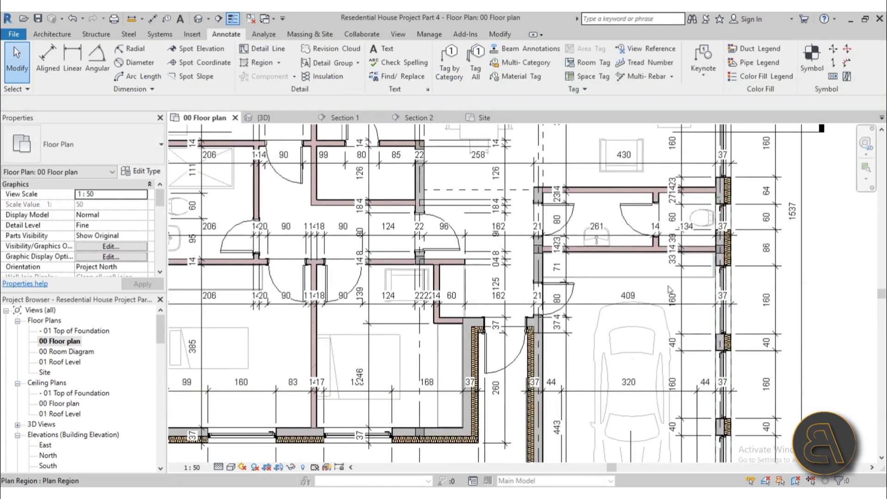
{"action": "scroll", "coordinate": [670, 290], "scroll_direction": "up", "scroll_amount": 6}
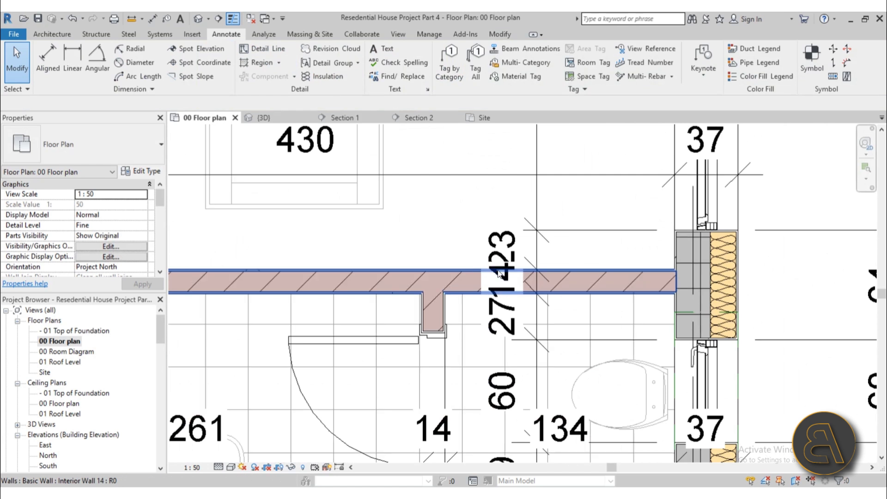
{"action": "left_click", "coordinate": [498, 273]}
{"action": "left_click", "coordinate": [539, 246]}
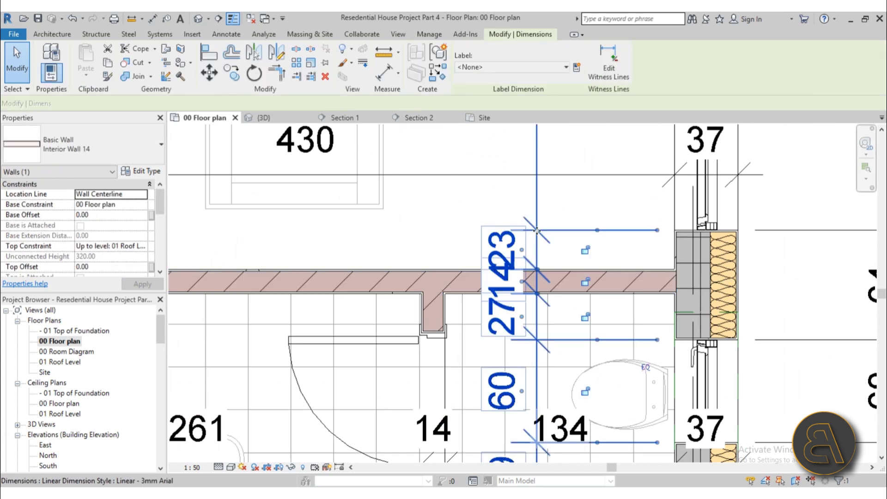
{"action": "mouse_move", "coordinate": [522, 282]}
{"action": "left_mouse_down"}
{"action": "mouse_move", "coordinate": [439, 182]}
{"action": "mouse_move", "coordinate": [435, 211]}
{"action": "mouse_move", "coordinate": [509, 279]}
{"action": "left_mouse_up"}
{"action": "left_click", "coordinate": [454, 226]}
{"action": "scroll", "coordinate": [481, 245], "scroll_direction": "down", "scroll_amount": 3}
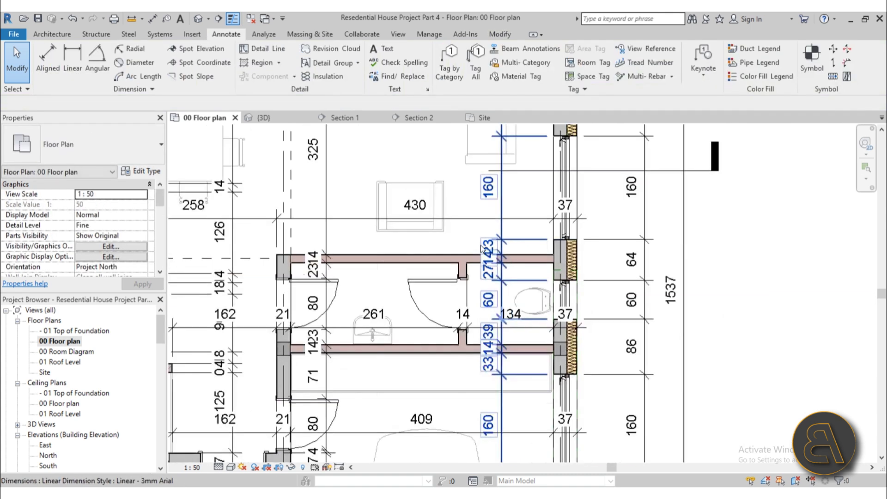
- Examine the dimension strings through the hallway, bathrooms and bedrooms for overlapping texts
{"action": "scroll", "coordinate": [482, 249], "scroll_direction": "down", "scroll_amount": 2}
{"action": "middle_click_drag", "start_coordinate": [215, 197], "coordinate": [339, 201]}
{"action": "scroll", "coordinate": [255, 268], "scroll_direction": "up", "scroll_amount": 3}
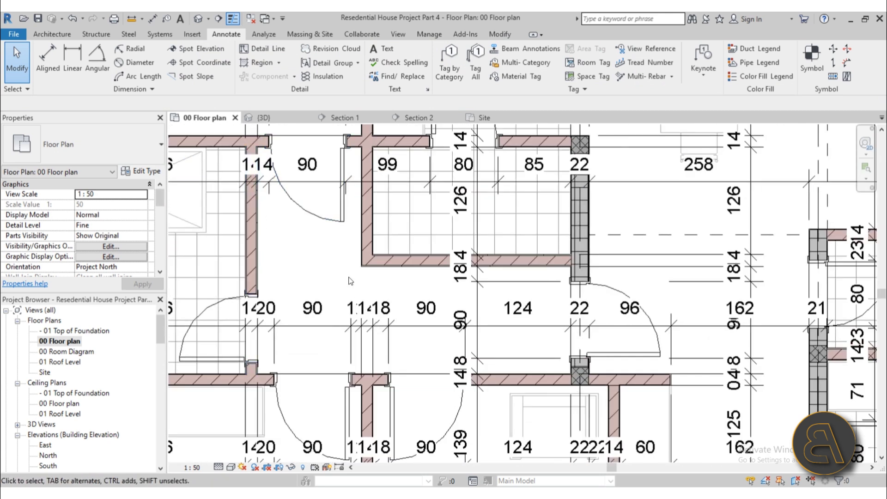
{"action": "scroll", "coordinate": [350, 321], "scroll_direction": "up", "scroll_amount": 3}
{"action": "scroll", "coordinate": [323, 265], "scroll_direction": "down", "scroll_amount": 3}
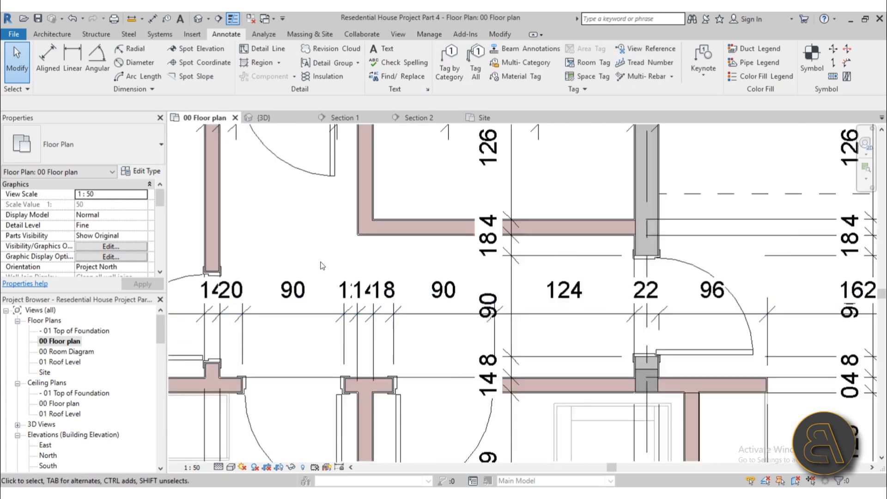
{"action": "middle_click_drag", "start_coordinate": [347, 316], "coordinate": [349, 273]}
{"action": "middle_click_drag", "start_coordinate": [392, 313], "coordinate": [396, 282]}
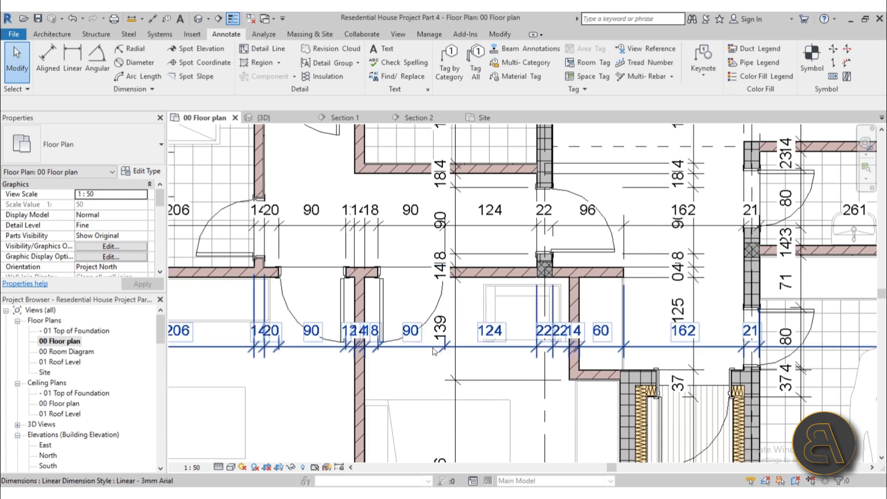
{"action": "scroll", "coordinate": [443, 344], "scroll_direction": "down", "scroll_amount": 3}
{"action": "middle_click_drag", "start_coordinate": [444, 344], "coordinate": [423, 302]}
- Move the 246 text of the vertical string over the bed clear of the crossing 160 dimension
{"action": "scroll", "coordinate": [423, 303], "scroll_direction": "up", "scroll_amount": 4}
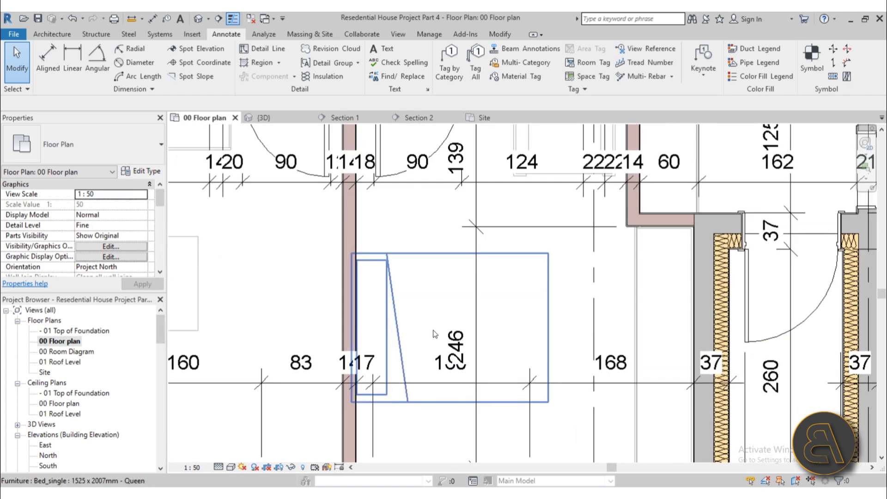
{"action": "left_click", "coordinate": [462, 344]}
{"action": "left_click_drag", "start_coordinate": [470, 337], "coordinate": [470, 334]}
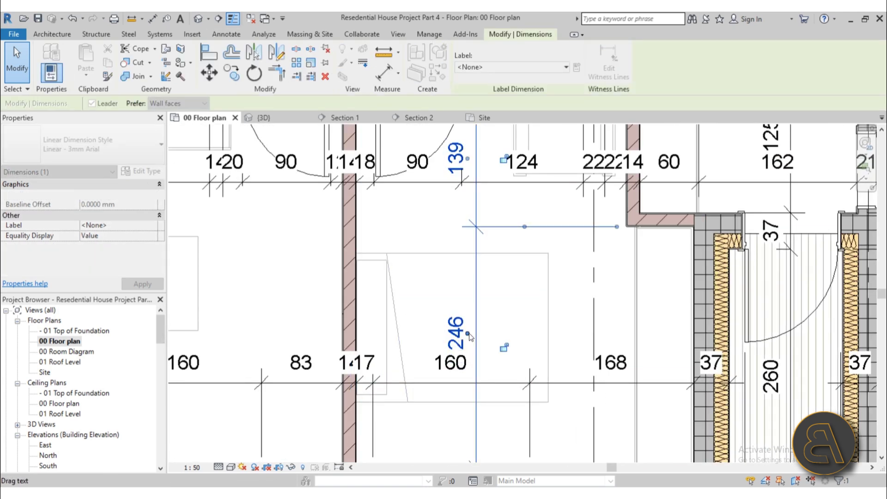
{"action": "left_click", "coordinate": [503, 300]}
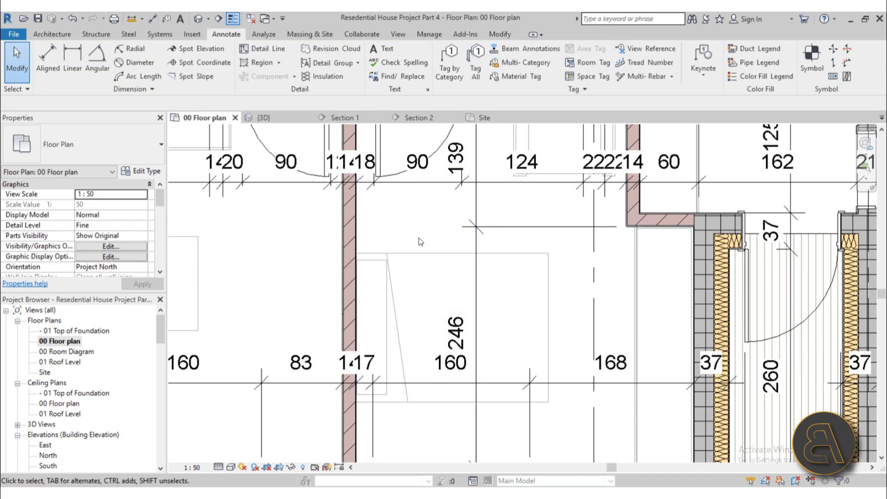
- Open the type properties of the innermost exterior dimension string along the lower facade and enlarge the dialog
{"action": "scroll", "coordinate": [419, 238], "scroll_direction": "down", "scroll_amount": 3}
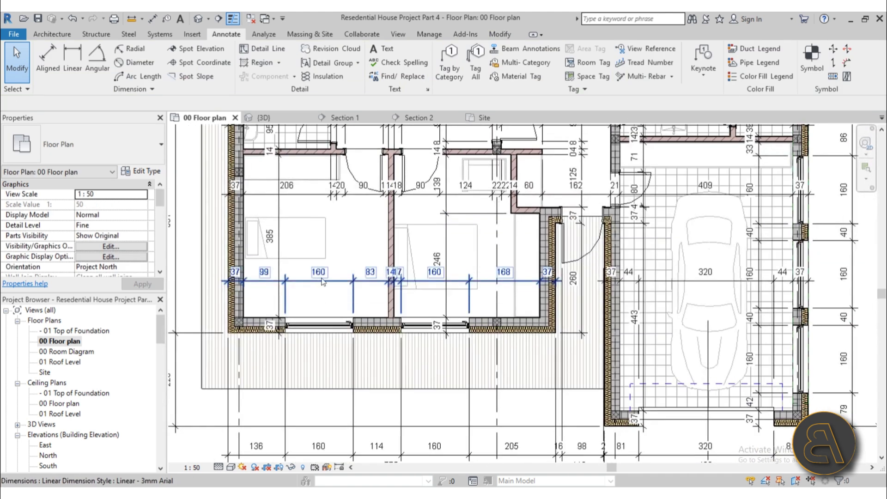
{"action": "scroll", "coordinate": [322, 282], "scroll_direction": "down", "scroll_amount": 3}
{"action": "left_click", "coordinate": [372, 380]}
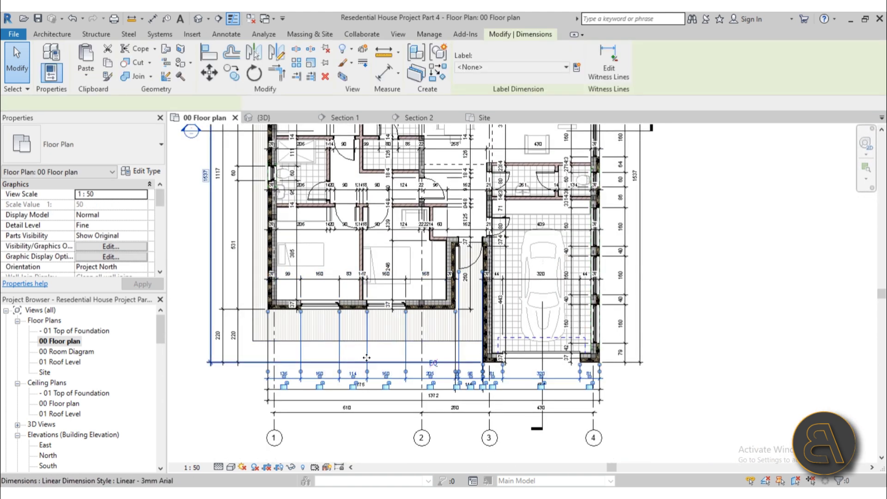
{"action": "scroll", "coordinate": [356, 359], "scroll_direction": "up", "scroll_amount": 2}
{"action": "mouse_move", "coordinate": [341, 344]}
{"action": "middle_mouse_down"}
{"action": "mouse_move", "coordinate": [484, 323]}
{"action": "mouse_move", "coordinate": [483, 275]}
{"action": "mouse_move", "coordinate": [529, 277]}
{"action": "mouse_move", "coordinate": [545, 342]}
{"action": "mouse_move", "coordinate": [624, 340]}
{"action": "mouse_move", "coordinate": [673, 326]}
{"action": "mouse_move", "coordinate": [654, 330]}
{"action": "middle_mouse_up"}
{"action": "scroll", "coordinate": [464, 286], "scroll_direction": "up", "scroll_amount": 1}
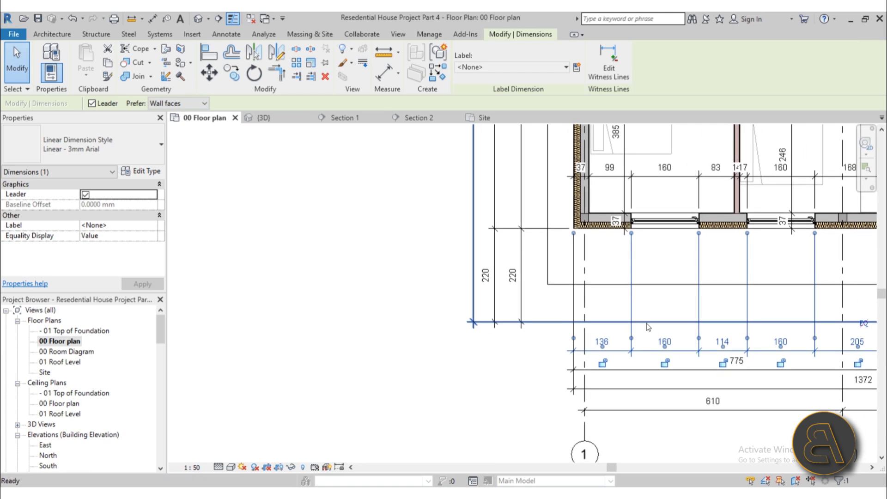
{"action": "key", "text": "Escape"}
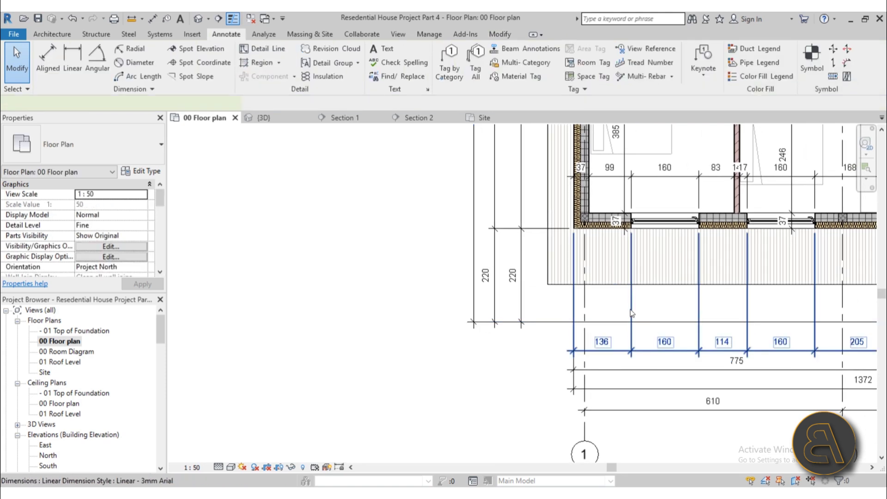
{"action": "left_click", "coordinate": [648, 350]}
{"action": "left_click", "coordinate": [141, 173]}
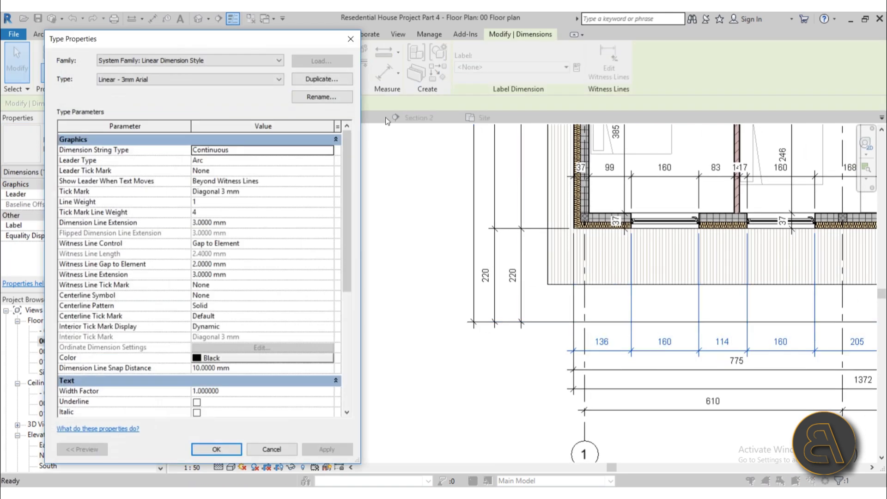
{"action": "left_click_drag", "start_coordinate": [260, 39], "coordinate": [296, 59]}
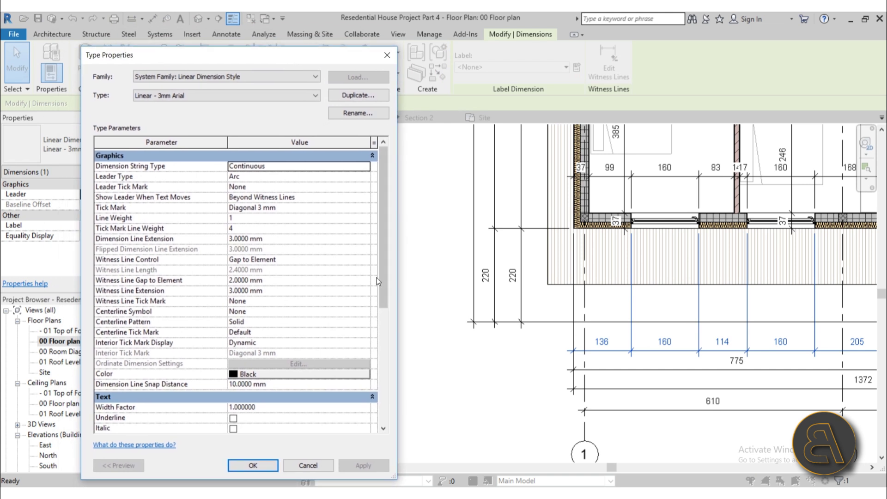
{"action": "left_click_drag", "start_coordinate": [396, 256], "coordinate": [408, 257]}
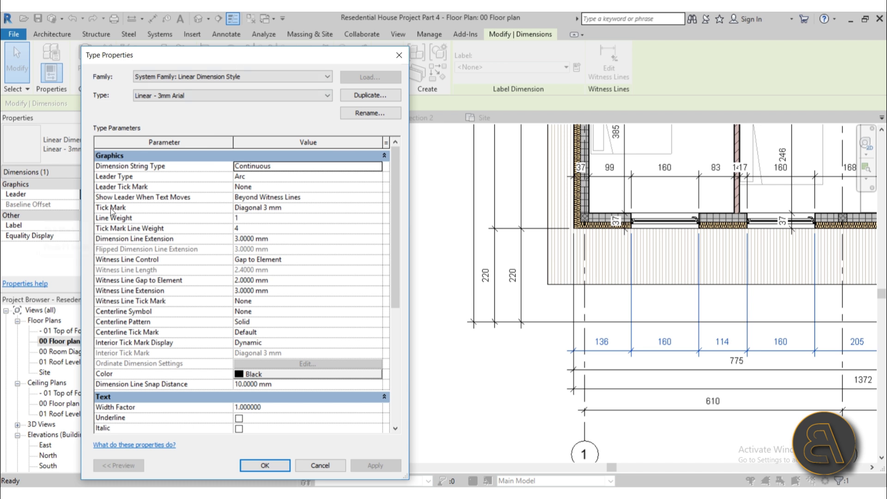
- Set Tick Mark to Filled Dot 3mm in the Linear - 3mm Arial dimension type and apply it
{"action": "left_click", "coordinate": [328, 209]}
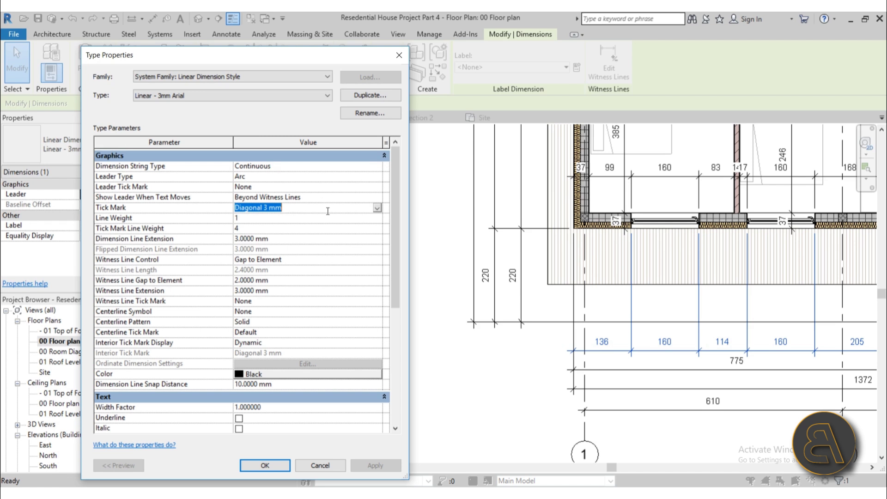
{"action": "left_click", "coordinate": [377, 209]}
{"action": "scroll", "coordinate": [340, 238], "scroll_direction": "down", "scroll_amount": 2}
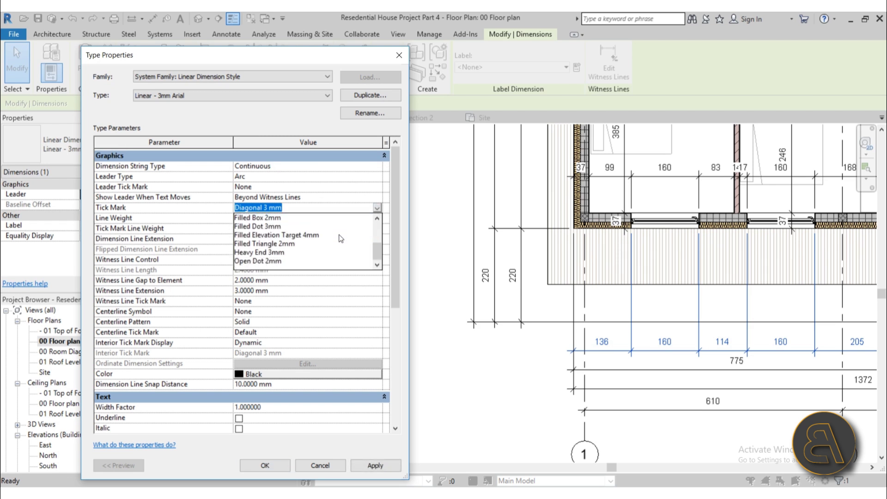
{"action": "scroll", "coordinate": [340, 238], "scroll_direction": "up", "scroll_amount": 2}
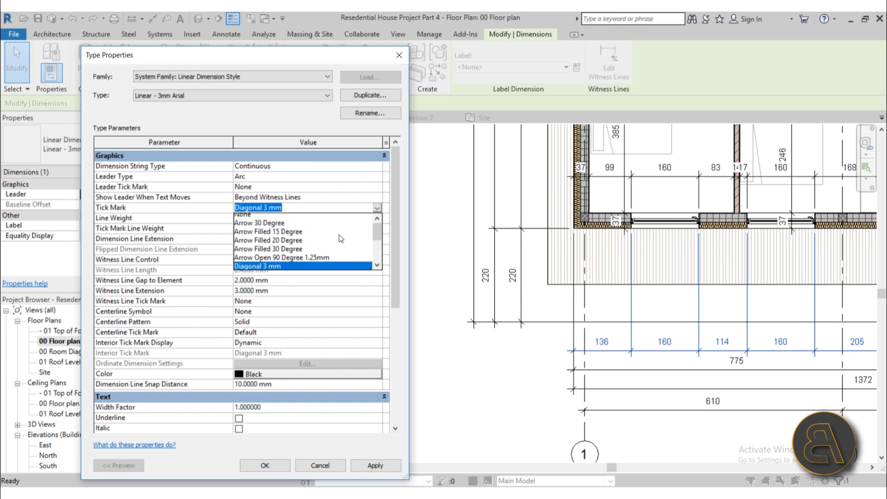
{"action": "scroll", "coordinate": [341, 238], "scroll_direction": "down", "scroll_amount": 2}
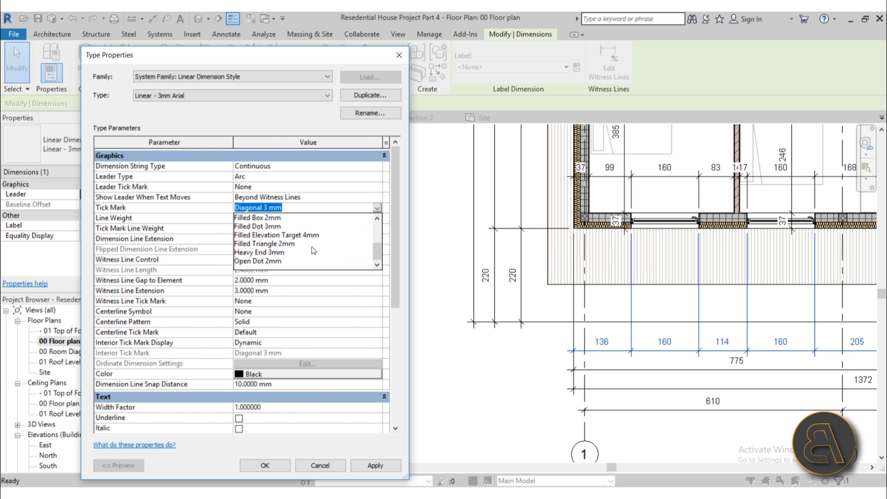
{"action": "scroll", "coordinate": [297, 250], "scroll_direction": "up", "scroll_amount": 1}
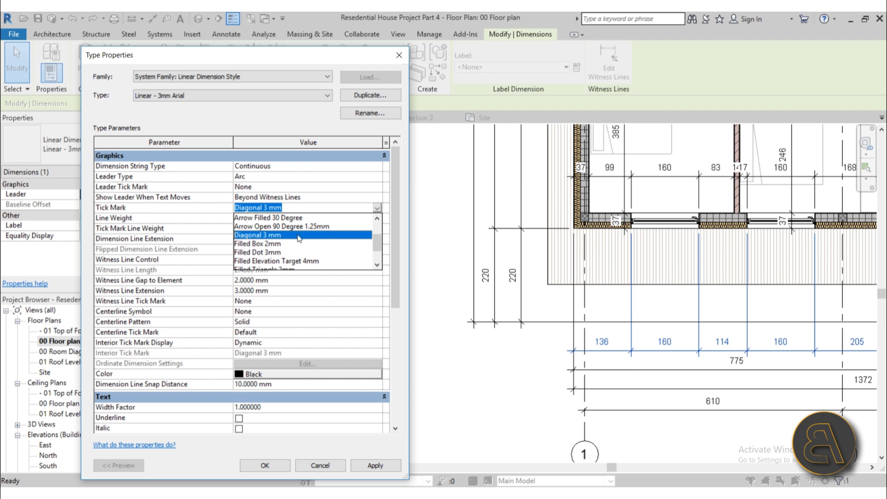
{"action": "scroll", "coordinate": [298, 238], "scroll_direction": "down", "scroll_amount": 1}
{"action": "left_click", "coordinate": [273, 230]}
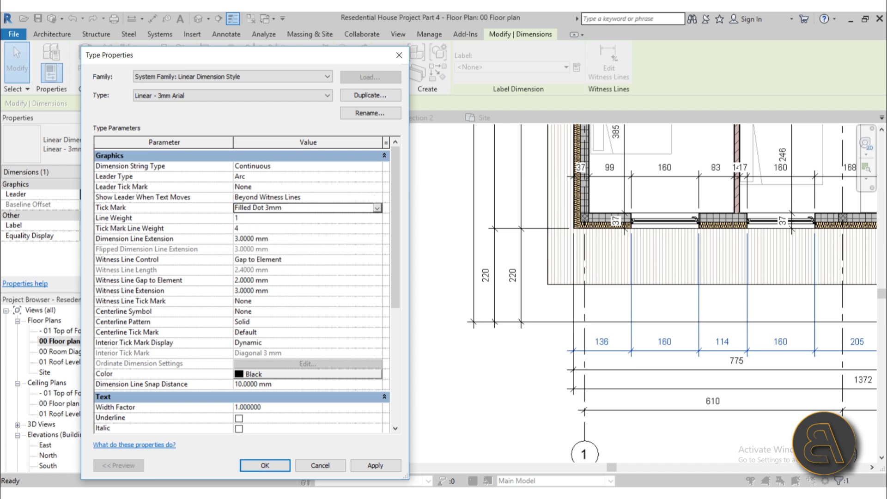
{"action": "left_click", "coordinate": [374, 464]}
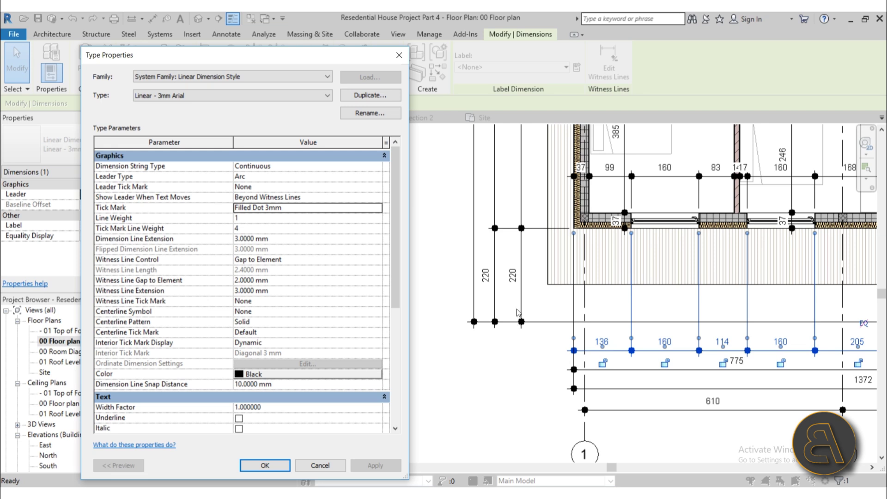
{"action": "left_click", "coordinate": [277, 469]}
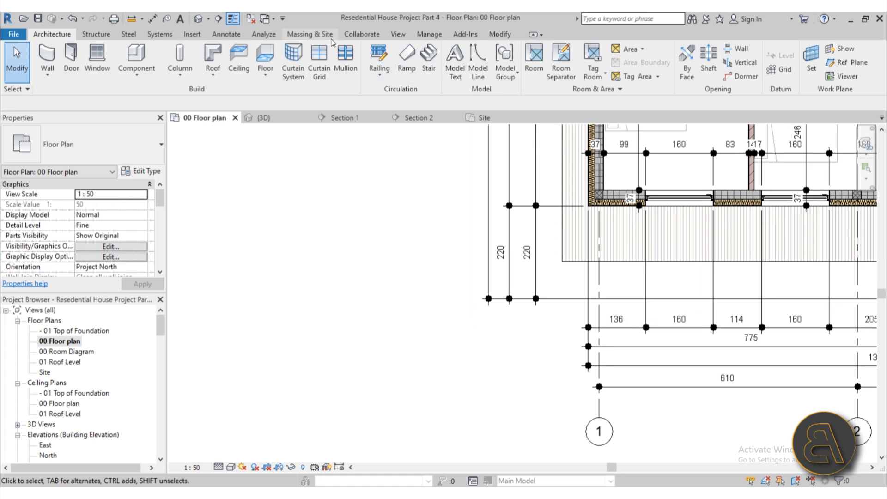
- Duplicate the Filled Dot 3mm arrowhead type under the name Filled Dot 1.5mm
{"action": "left_click", "coordinate": [438, 37]}
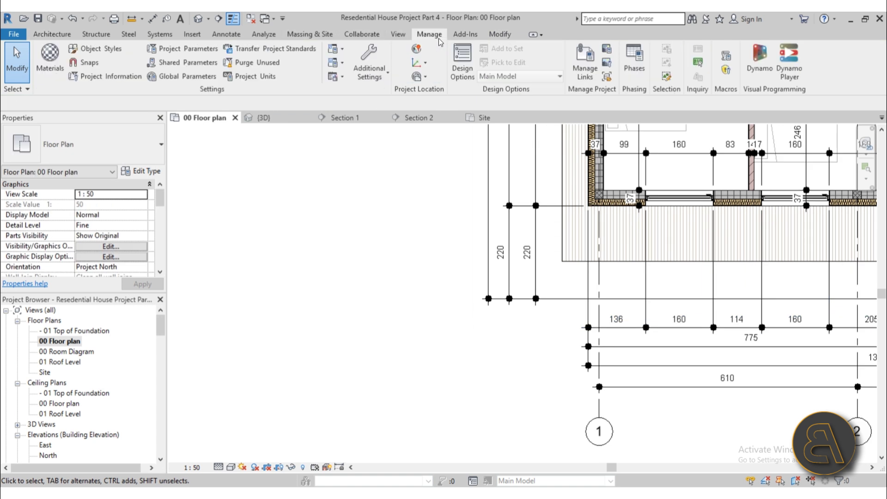
{"action": "left_click", "coordinate": [378, 76]}
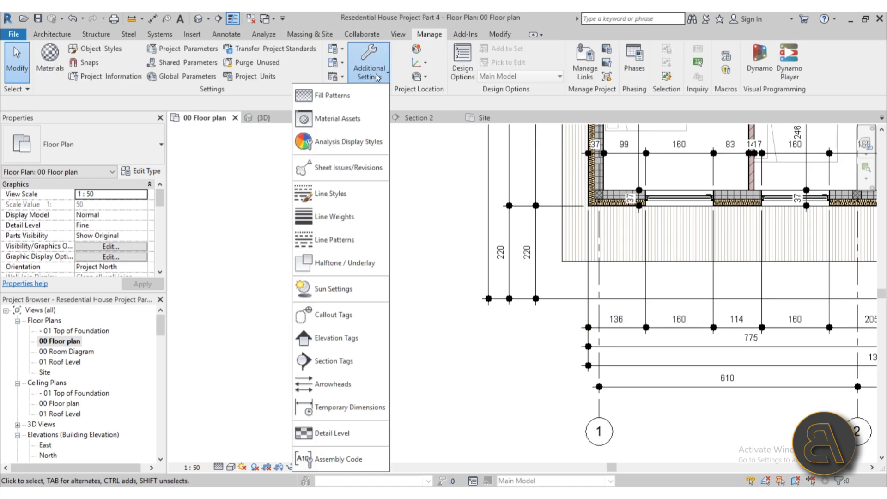
{"action": "left_click", "coordinate": [323, 392]}
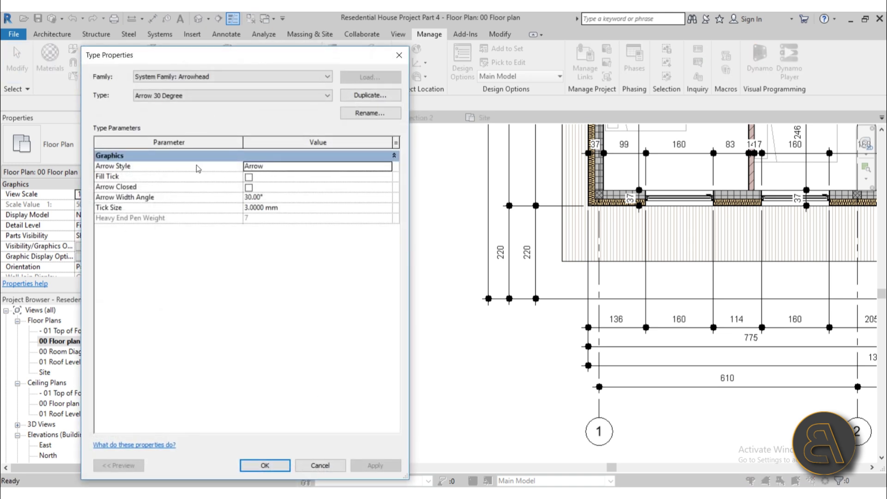
{"action": "left_click", "coordinate": [176, 97]}
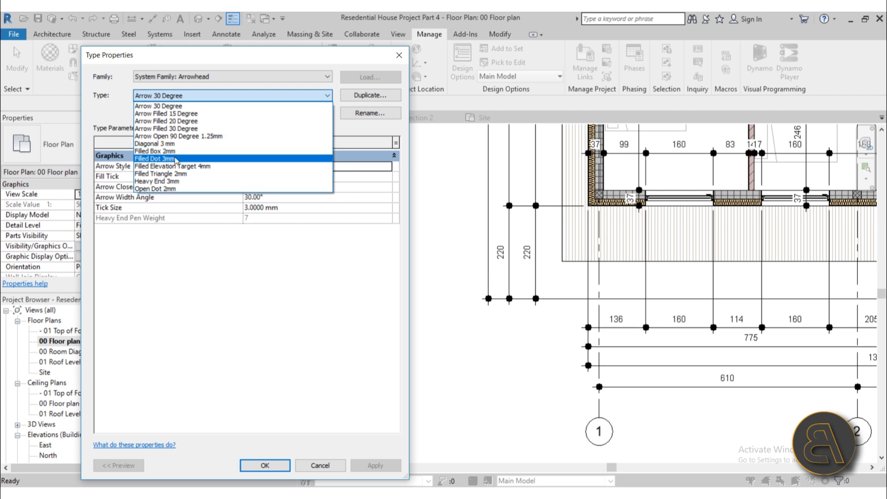
{"action": "left_click", "coordinate": [161, 159]}
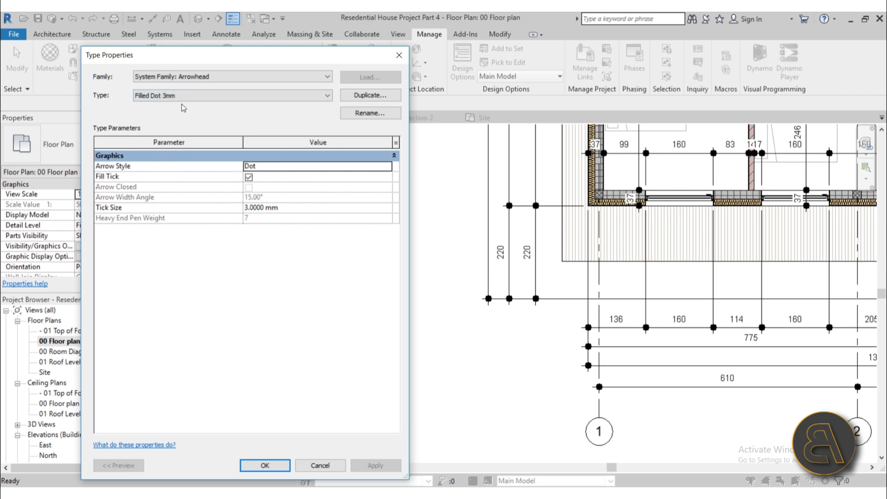
{"action": "left_click", "coordinate": [355, 96]}
{"action": "left_click", "coordinate": [370, 175]}
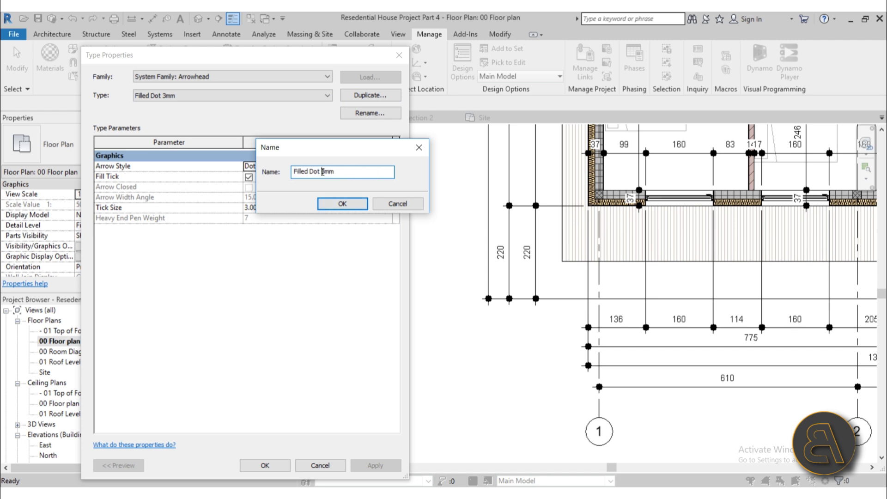
{"action": "type", "text": "1.5"}
{"action": "left_click", "coordinate": [353, 203]}
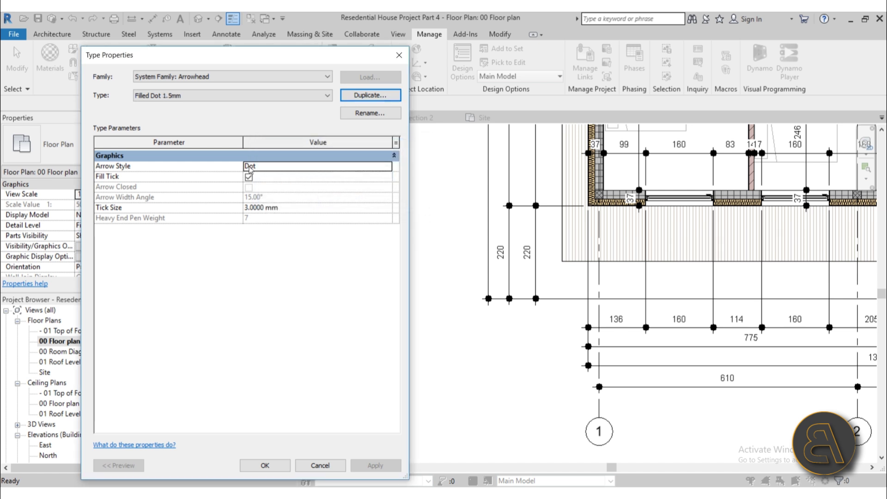
- Set the Tick Size of the Filled Dot 1.5mm arrowhead type to 1 mm
{"action": "left_click", "coordinate": [246, 208]}
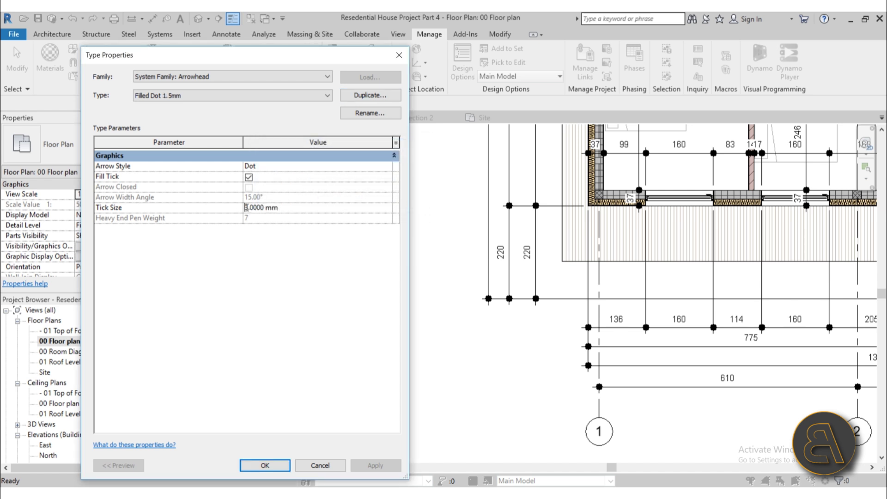
{"action": "double_click", "coordinate": [247, 208]}
{"action": "left_click", "coordinate": [248, 210]}
{"action": "key", "text": "BackSpace"}
{"action": "type", "text": "1"}
{"action": "left_click", "coordinate": [265, 465]}
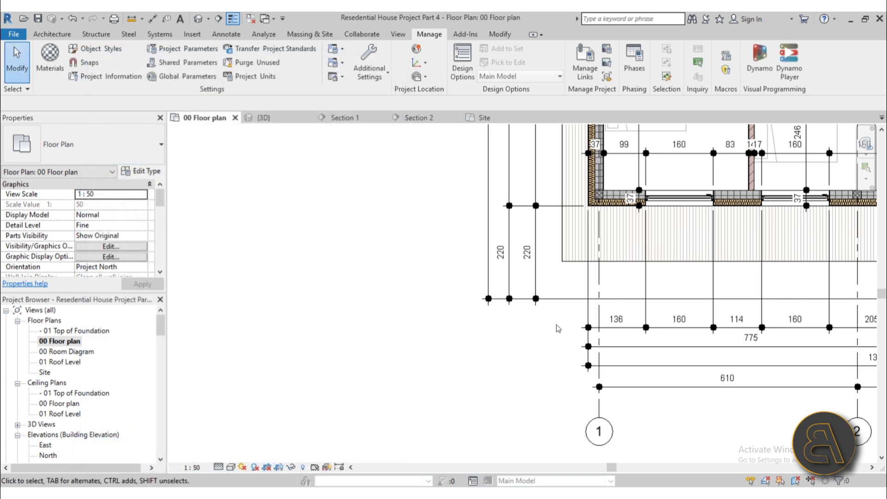
- Set the Tick Mark of the Linear - 3mm Arial dimension type to Filled Dot 1.5mm and apply it
{"action": "left_click", "coordinate": [557, 299]}
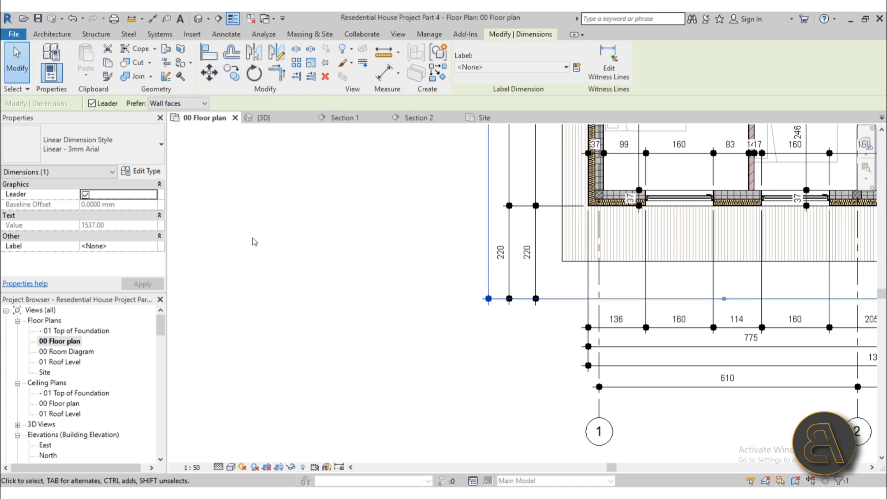
{"action": "left_click", "coordinate": [147, 172]}
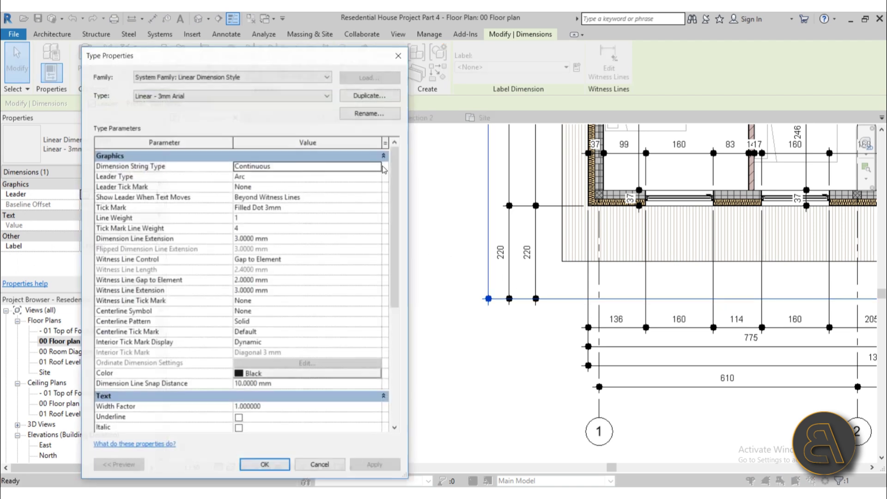
{"action": "left_click", "coordinate": [376, 211]}
{"action": "left_click", "coordinate": [311, 222]}
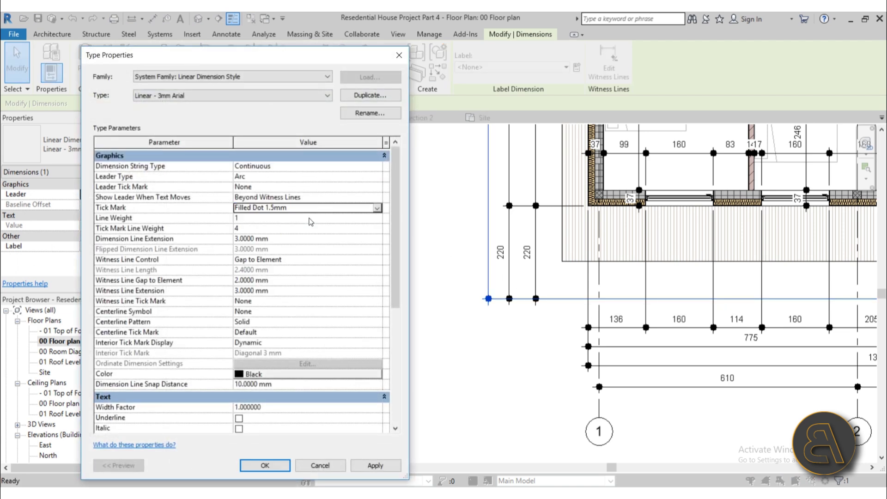
{"action": "left_click", "coordinate": [374, 465]}
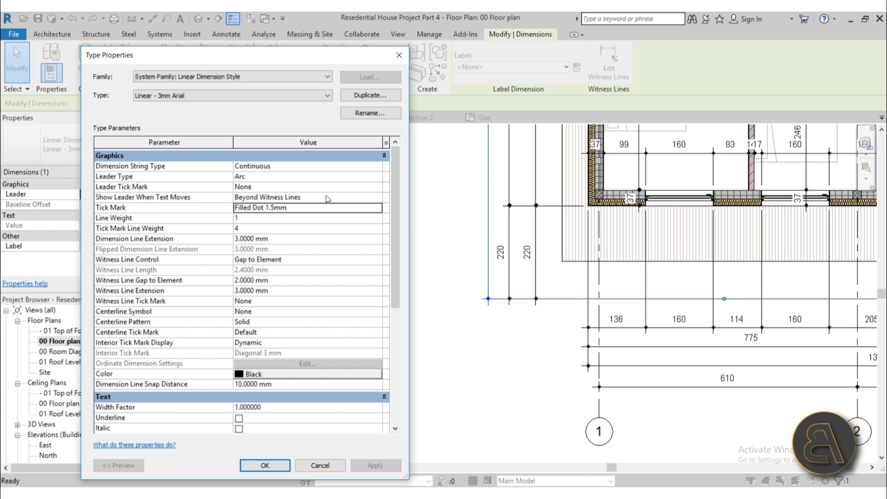
- Try Text Offset values of 1 mm and 0.7 mm for the Linear - 3mm Arial dimension type, applying each
{"action": "scroll", "coordinate": [340, 196], "scroll_direction": "down", "scroll_amount": 5}
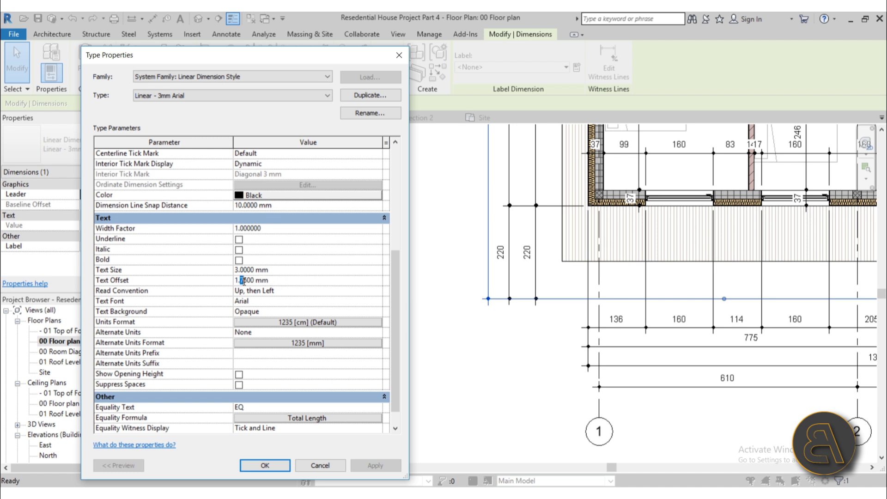
{"action": "type", "text": "0"}
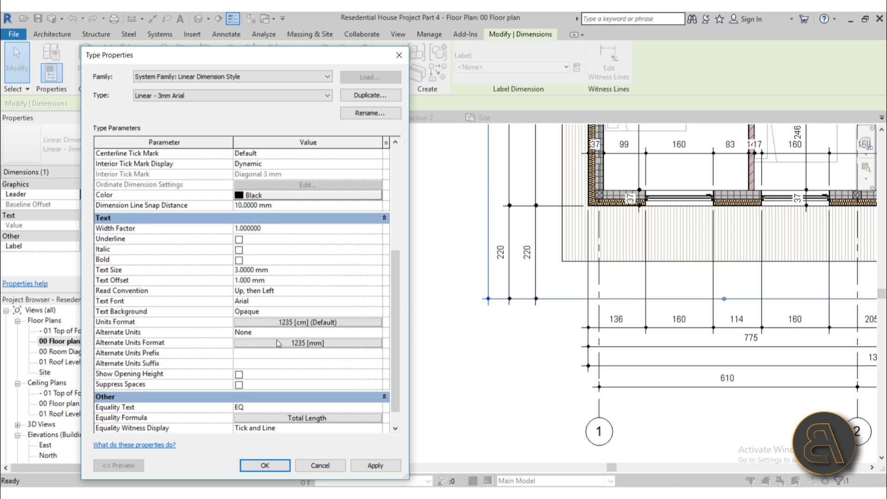
{"action": "left_click", "coordinate": [376, 465]}
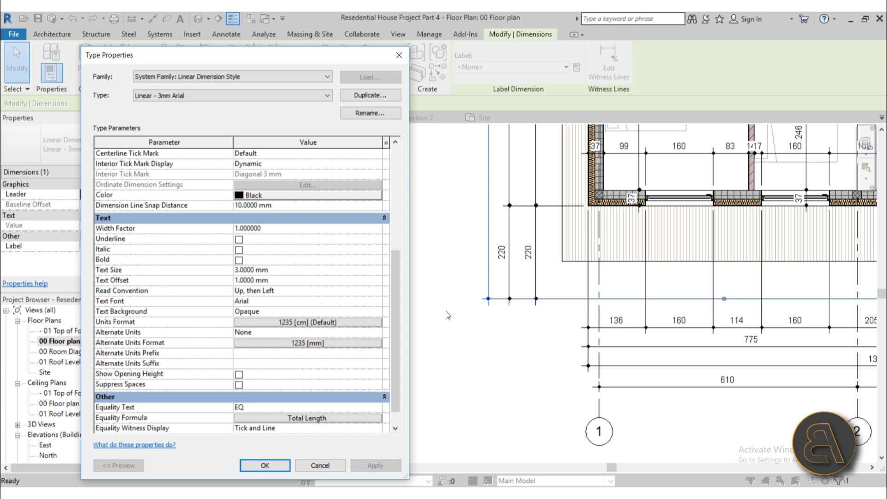
{"action": "left_click", "coordinate": [240, 281]}
{"action": "left_click", "coordinate": [237, 281]}
{"action": "type", "text": "0."}
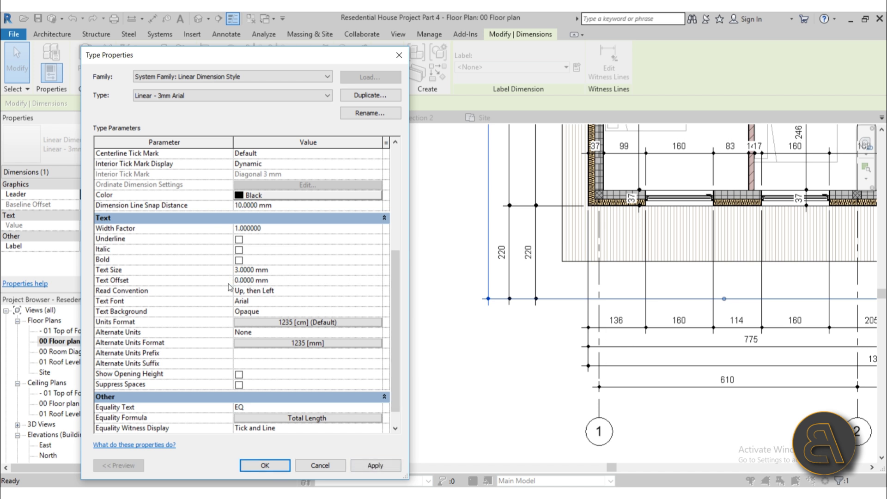
{"action": "type", "text": "7"}
{"action": "left_click", "coordinate": [375, 466]}
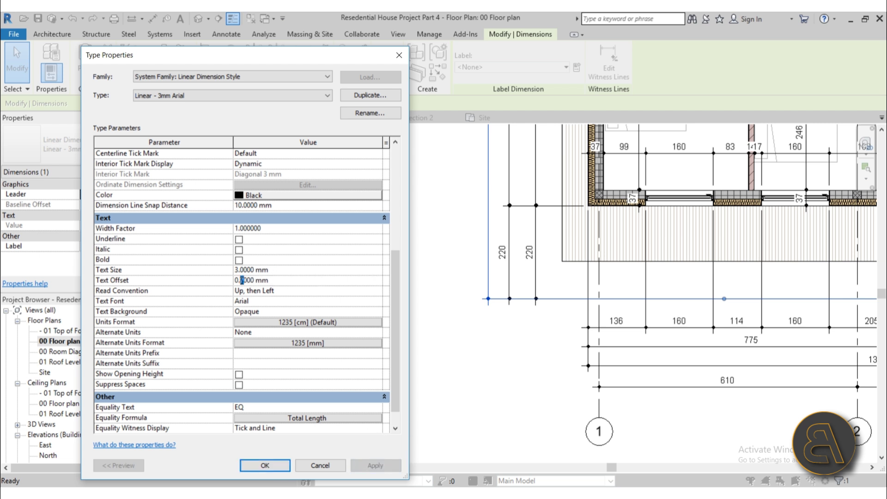
- Set the Text Offset of the dimension type to 0.5 mm and apply it
{"action": "left_click", "coordinate": [242, 280]}
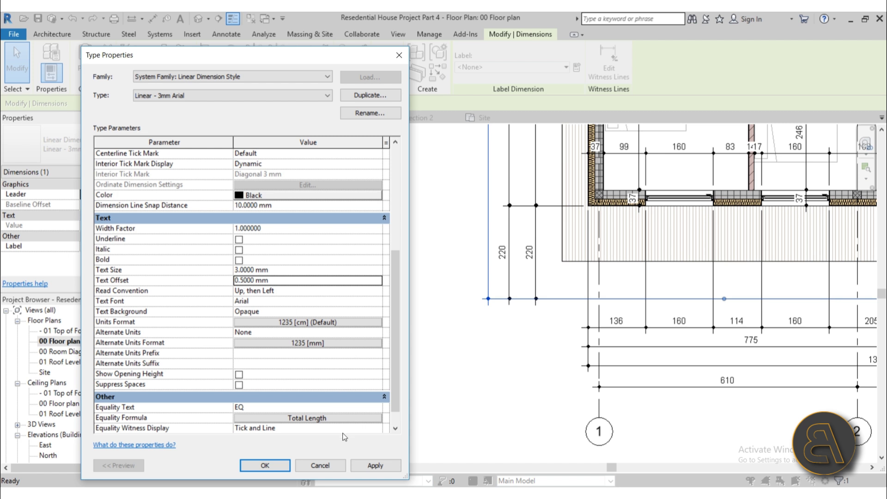
{"action": "left_click", "coordinate": [374, 465]}
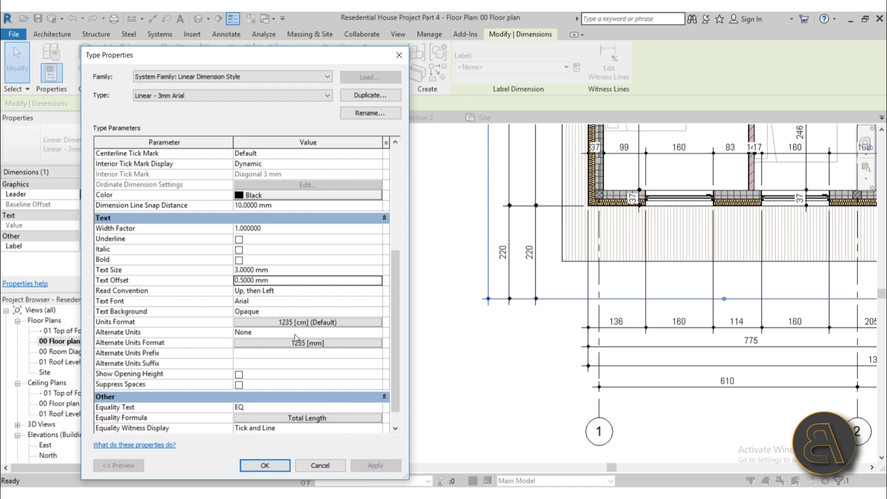
{"action": "scroll", "coordinate": [280, 318], "scroll_direction": "up", "scroll_amount": 1}
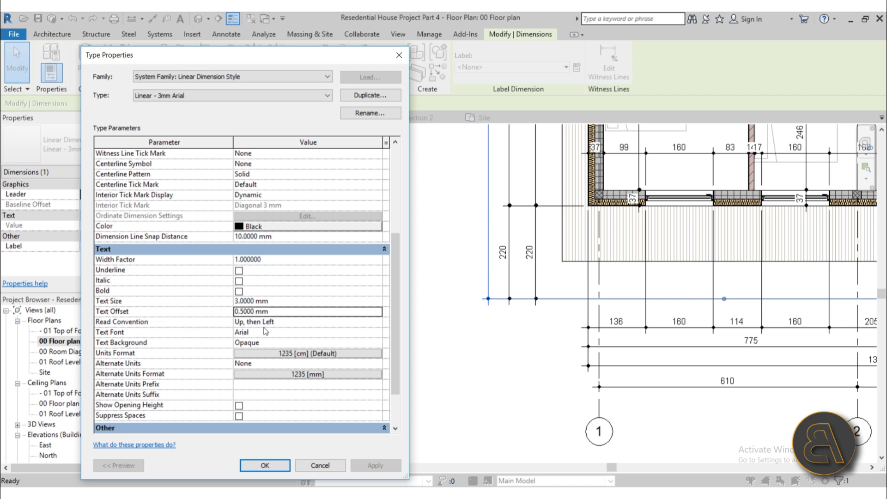
{"action": "scroll", "coordinate": [265, 331], "scroll_direction": "down", "scroll_amount": 1}
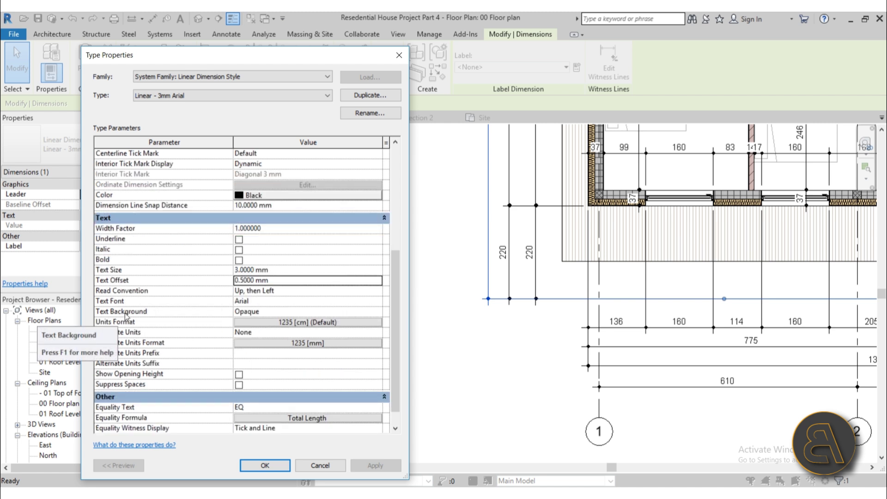
- Try a Transparent Text Background on the dimension type, apply it, and set it back to Opaque
{"action": "left_click", "coordinate": [296, 311]}
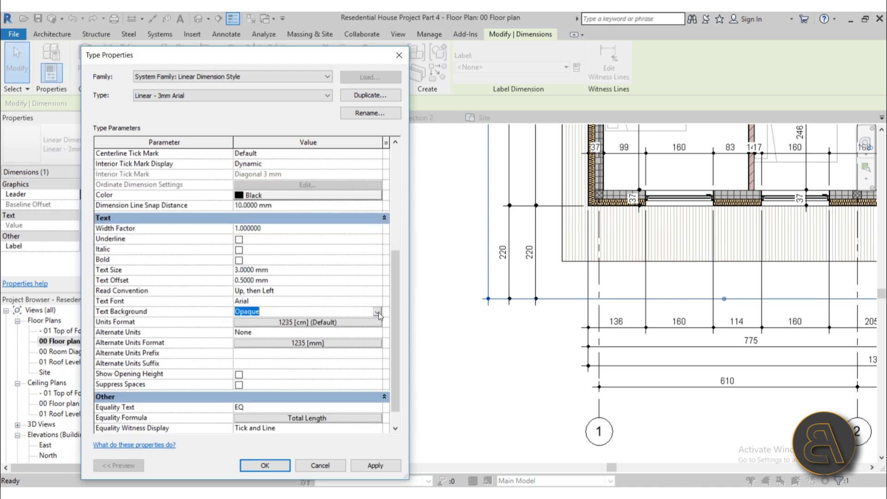
{"action": "left_click", "coordinate": [379, 312]}
{"action": "left_click", "coordinate": [264, 330]}
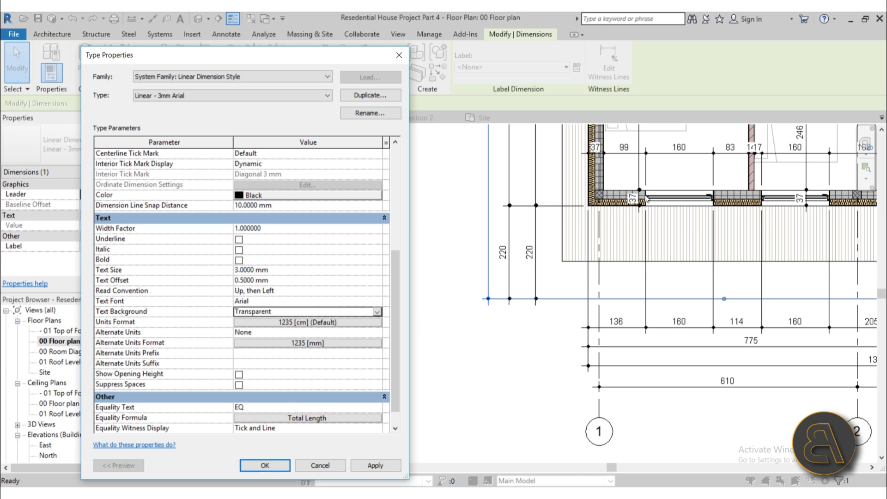
{"action": "left_click", "coordinate": [387, 466]}
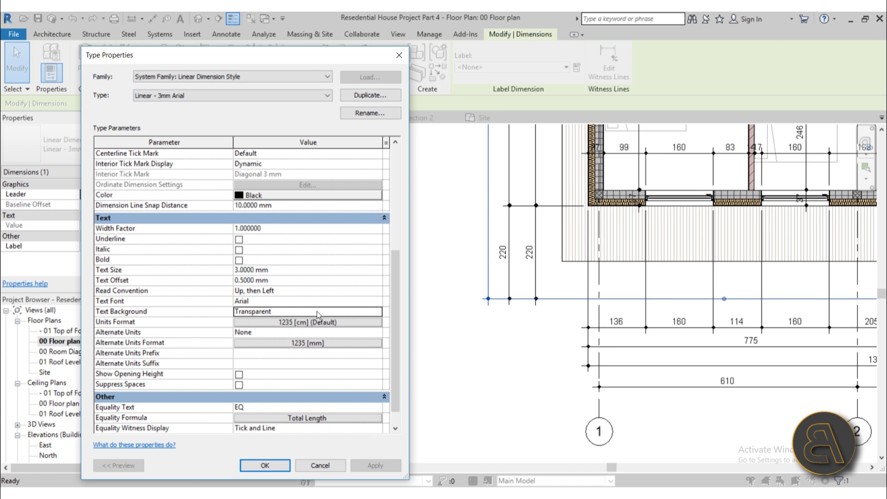
{"action": "left_click", "coordinate": [376, 316]}
{"action": "left_click", "coordinate": [264, 323]}
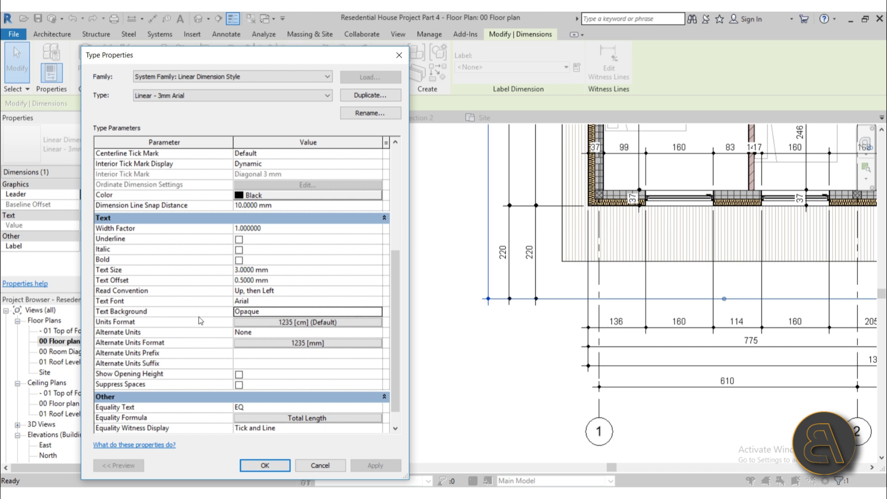
- Change the dimension type's Text Font to Century Gothic and apply it
{"action": "left_click", "coordinate": [378, 306]}
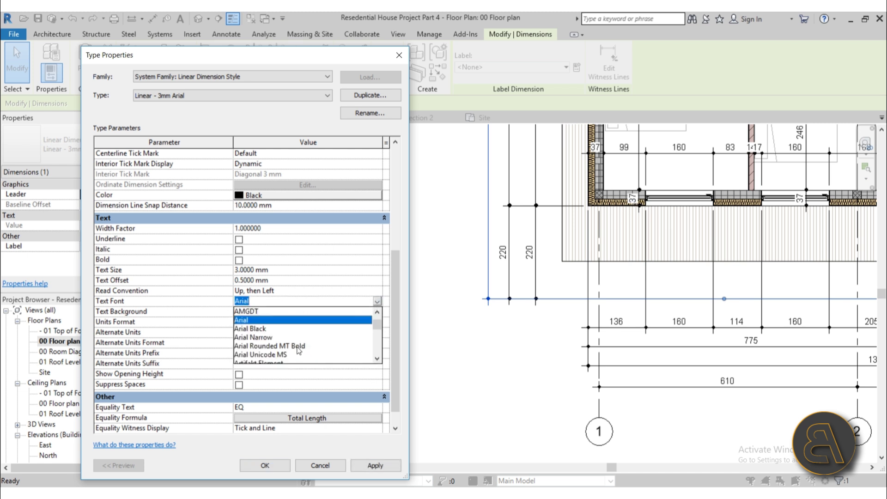
{"action": "scroll", "coordinate": [298, 352], "scroll_direction": "down", "scroll_amount": 5}
{"action": "scroll", "coordinate": [299, 351], "scroll_direction": "down", "scroll_amount": 6}
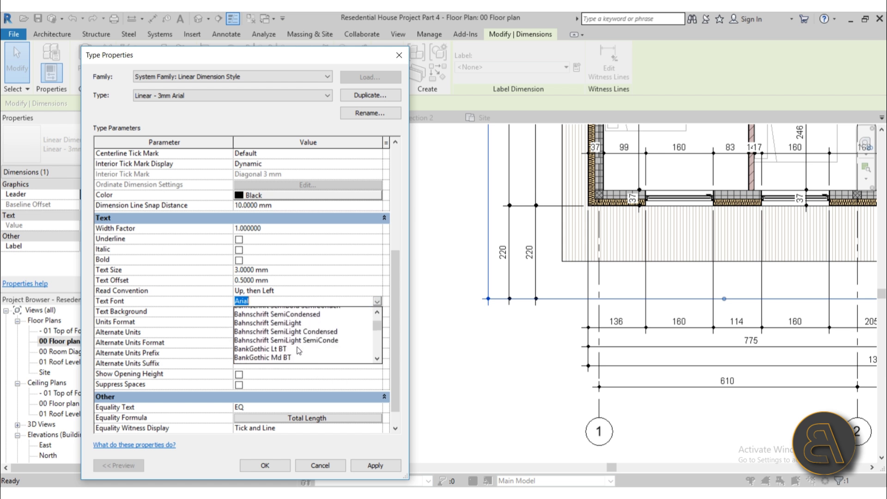
{"action": "scroll", "coordinate": [307, 351], "scroll_direction": "down", "scroll_amount": 4}
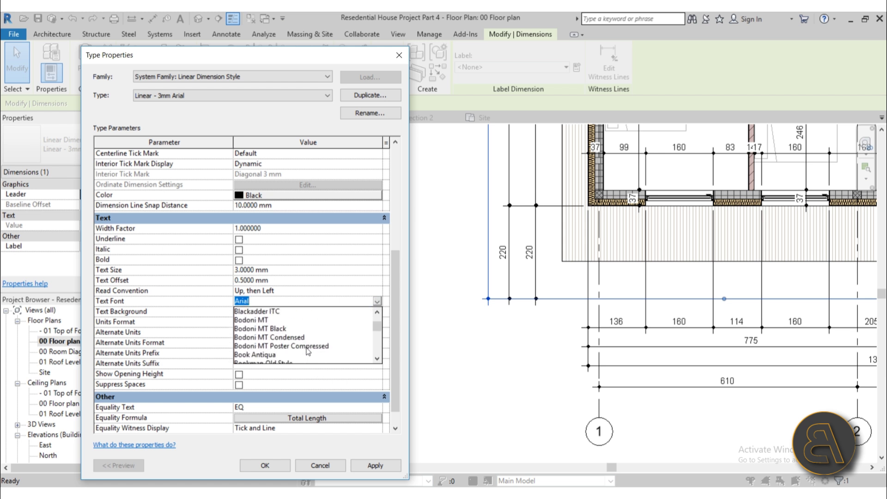
{"action": "scroll", "coordinate": [305, 351], "scroll_direction": "down", "scroll_amount": 4}
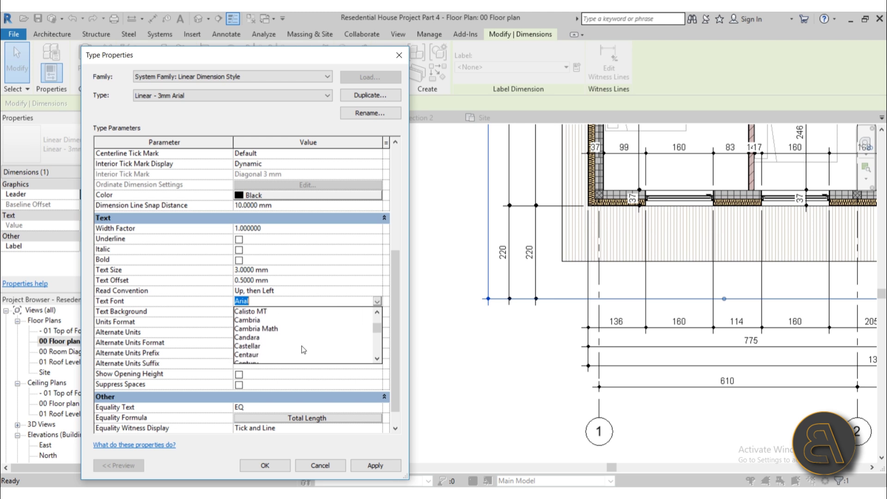
{"action": "left_click", "coordinate": [274, 321]}
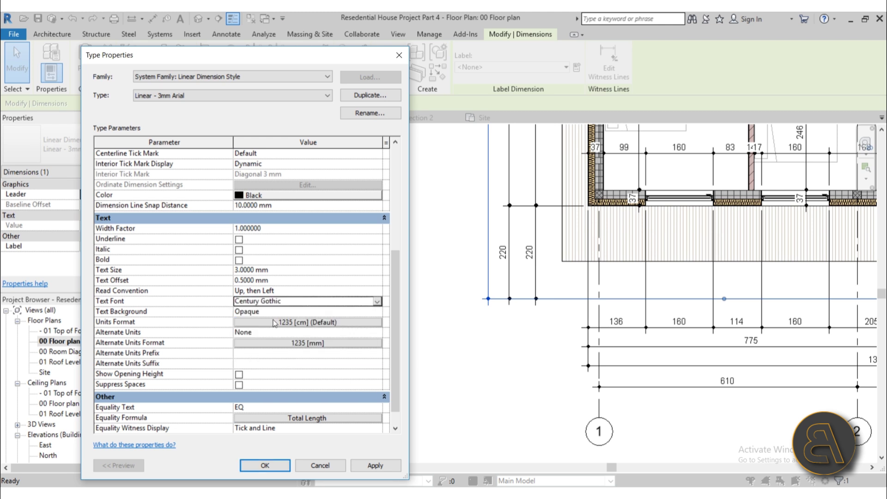
{"action": "left_click", "coordinate": [387, 468]}
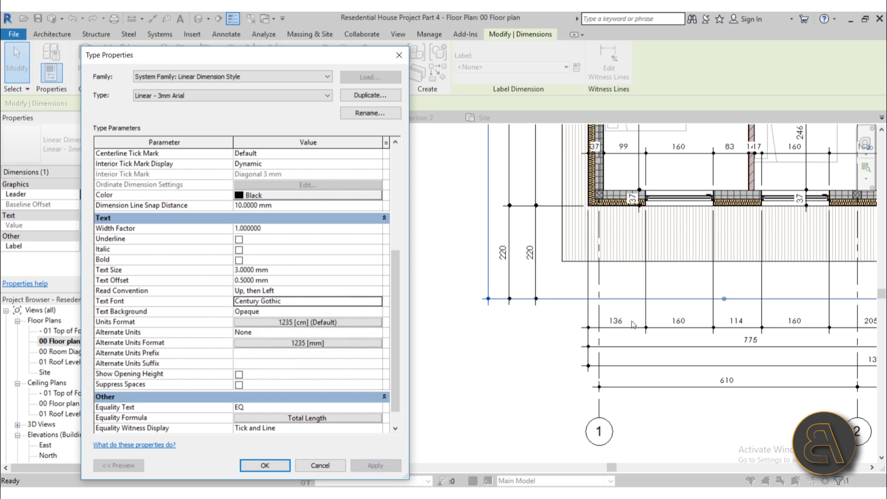
- Try Bold for the dimension text, apply it, and turn Bold off again
{"action": "left_click", "coordinate": [239, 261]}
{"action": "left_click", "coordinate": [238, 261]}
{"action": "left_click", "coordinate": [375, 465]}
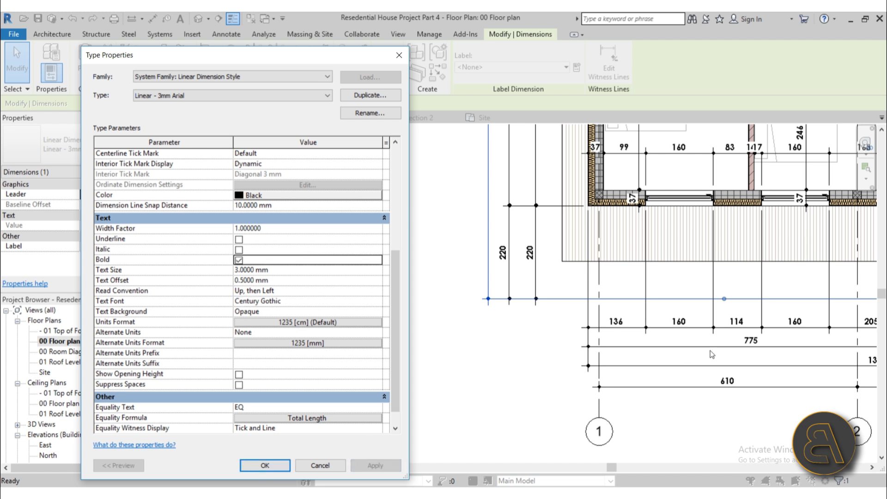
{"action": "left_click", "coordinate": [238, 260]}
{"action": "left_click", "coordinate": [375, 465]}
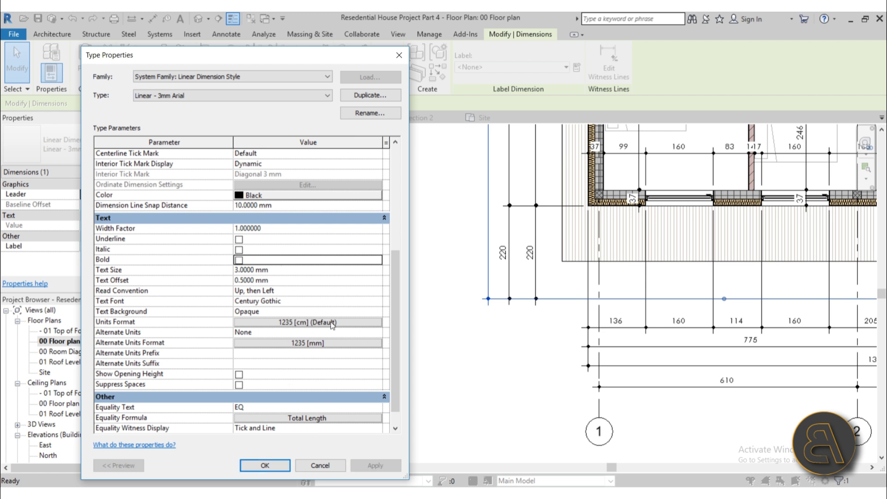
- Set the dimension type's Color to grey RGB 128-128-128 and apply it
{"action": "scroll", "coordinate": [307, 304], "scroll_direction": "up", "scroll_amount": 5}
{"action": "scroll", "coordinate": [307, 303], "scroll_direction": "down", "scroll_amount": 1}
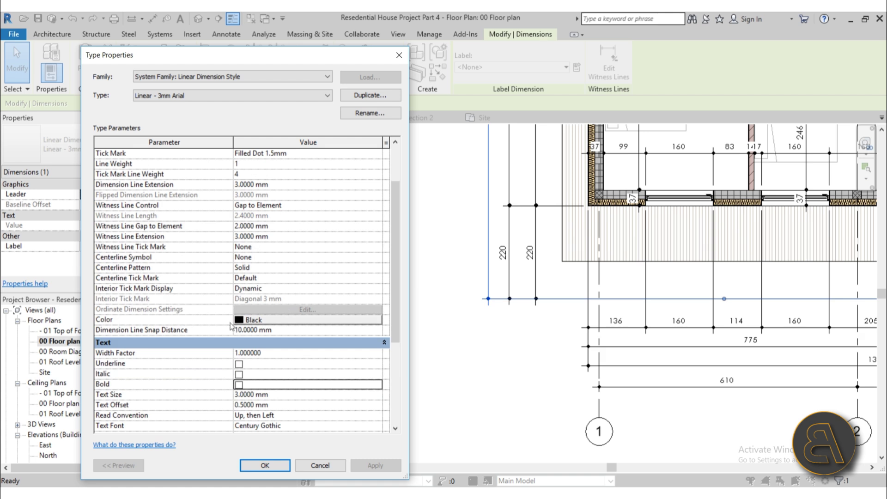
{"action": "left_click", "coordinate": [254, 319]}
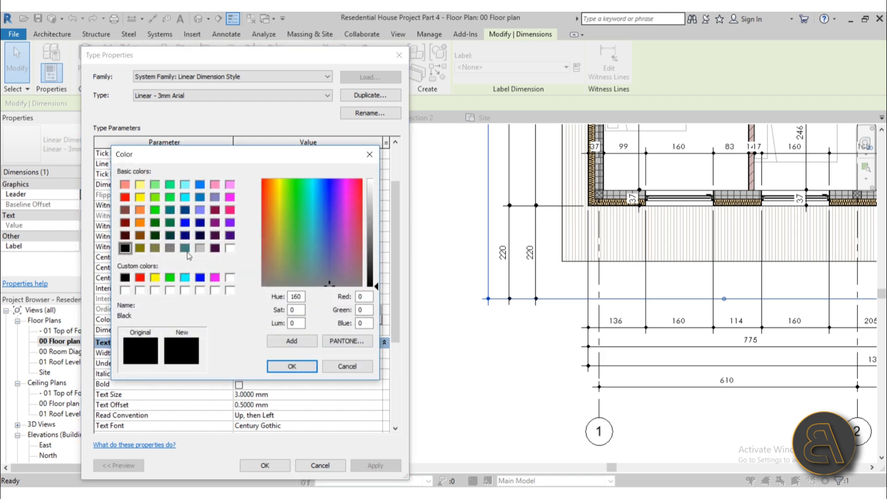
{"action": "left_click", "coordinate": [170, 248]}
{"action": "left_click", "coordinate": [292, 366]}
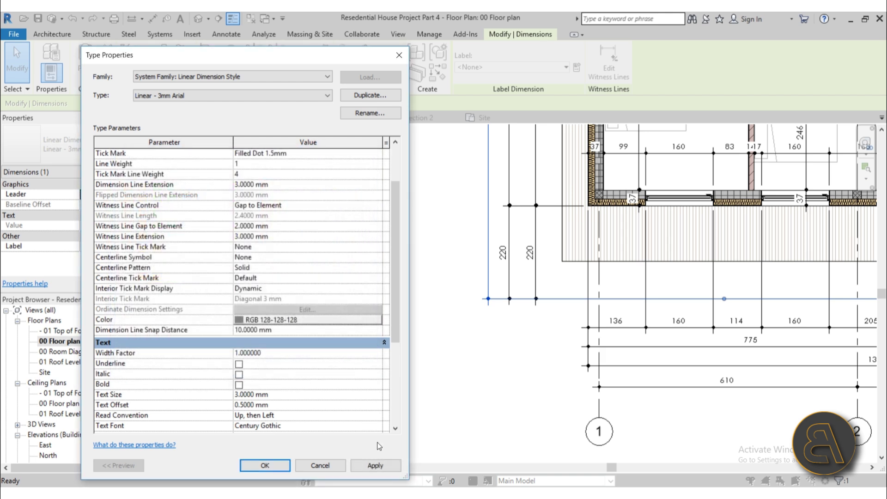
{"action": "left_click", "coordinate": [375, 465]}
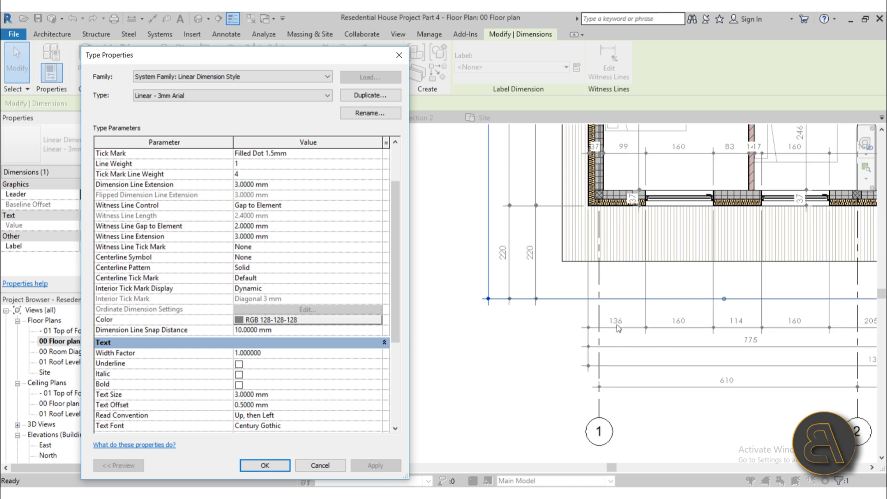
- Change the dimension type's Color to a custom dark blue-grey, RGB 066-081-094, and apply it
{"action": "left_click", "coordinate": [284, 319]}
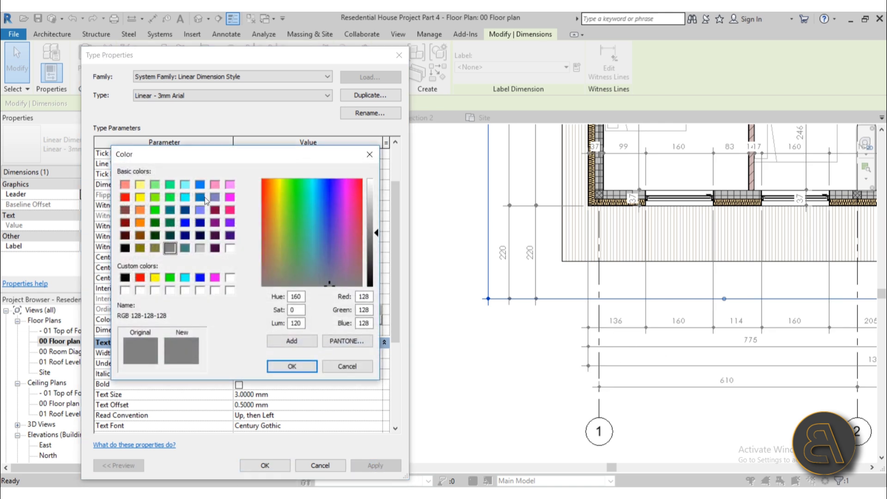
{"action": "left_click", "coordinate": [185, 213]}
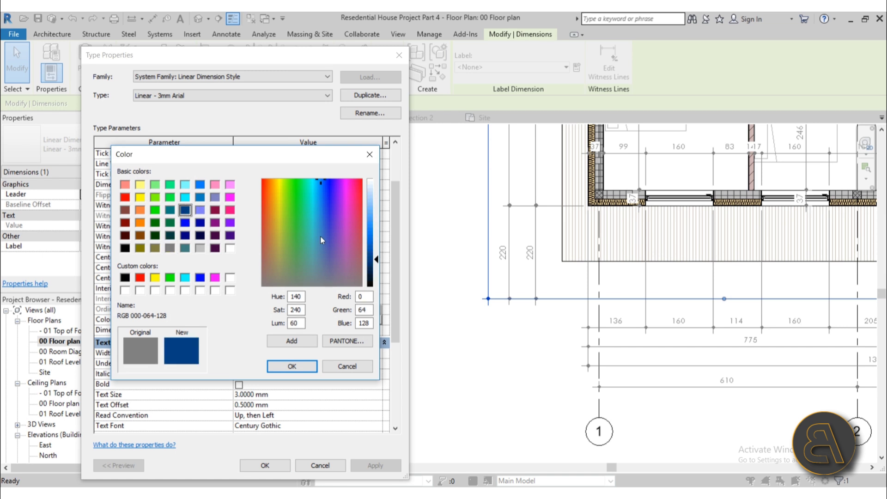
{"action": "left_click_drag", "start_coordinate": [320, 181], "coordinate": [320, 264]}
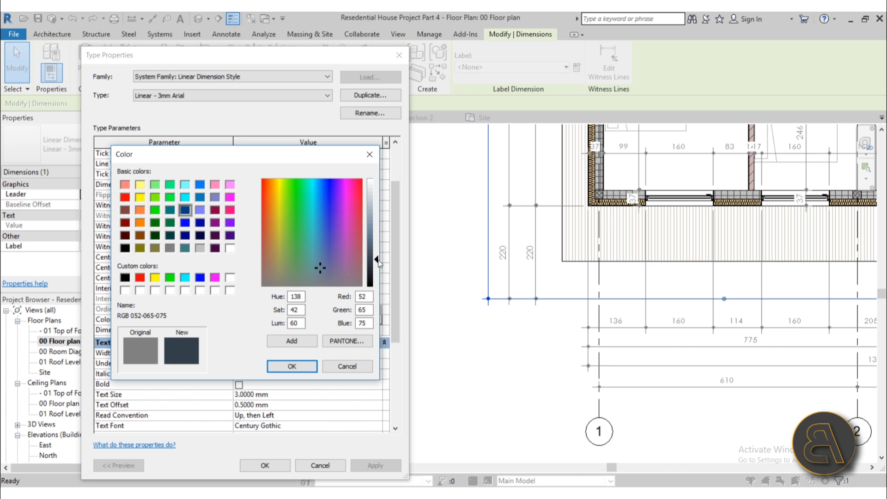
{"action": "left_click_drag", "start_coordinate": [378, 263], "coordinate": [377, 257]}
{"action": "left_click", "coordinate": [313, 368]}
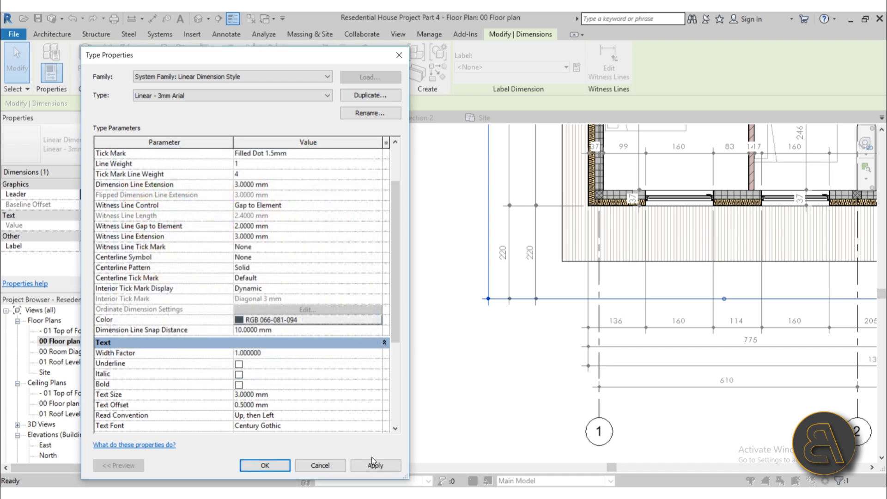
{"action": "left_click", "coordinate": [372, 460]}
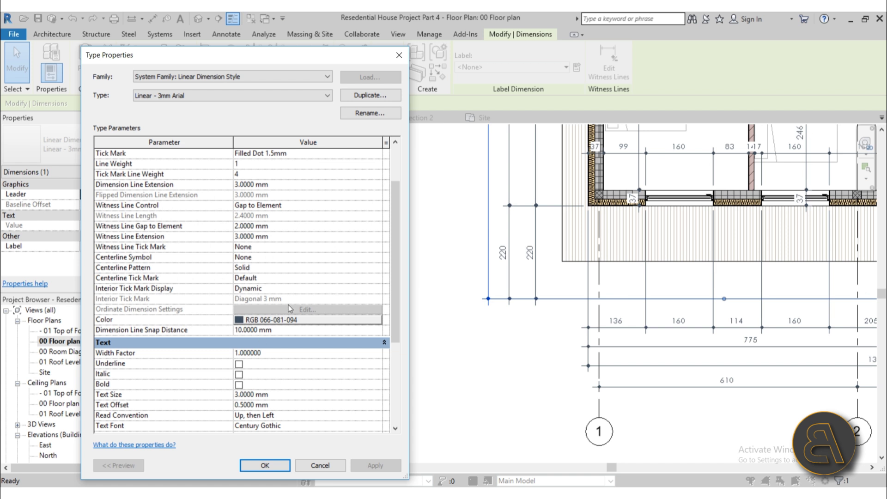
{"action": "scroll", "coordinate": [290, 309], "scroll_direction": "down", "scroll_amount": 3}
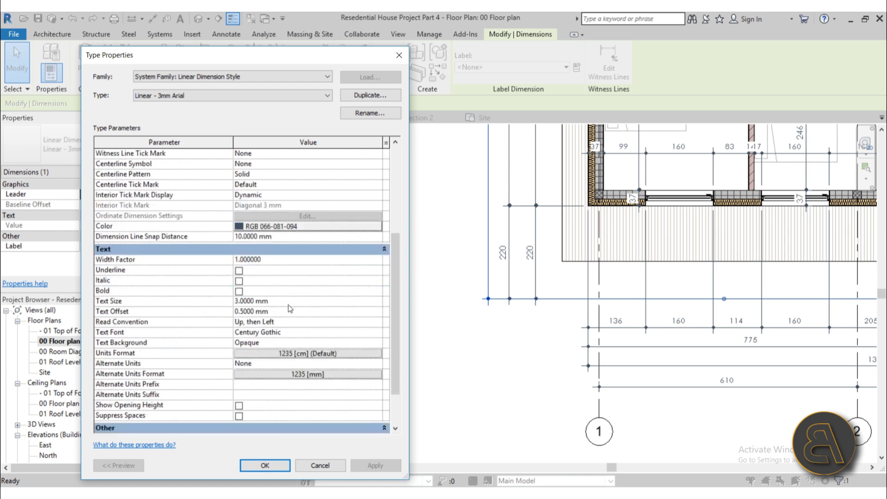
- Set the dimension type's Witness Line Gap to Element to 5 mm, and apply Fixed to Dimension Line as its Witness Line Control
{"action": "scroll", "coordinate": [280, 303], "scroll_direction": "up", "scroll_amount": 4}
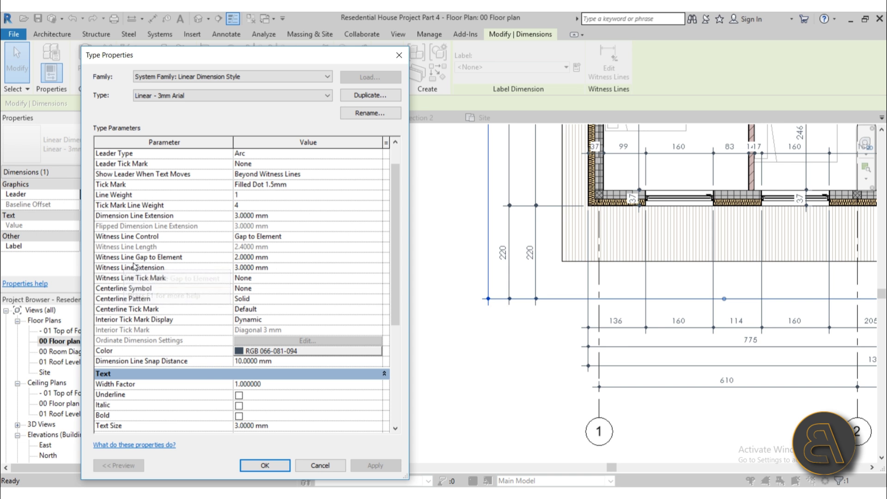
{"action": "left_click", "coordinate": [361, 258]}
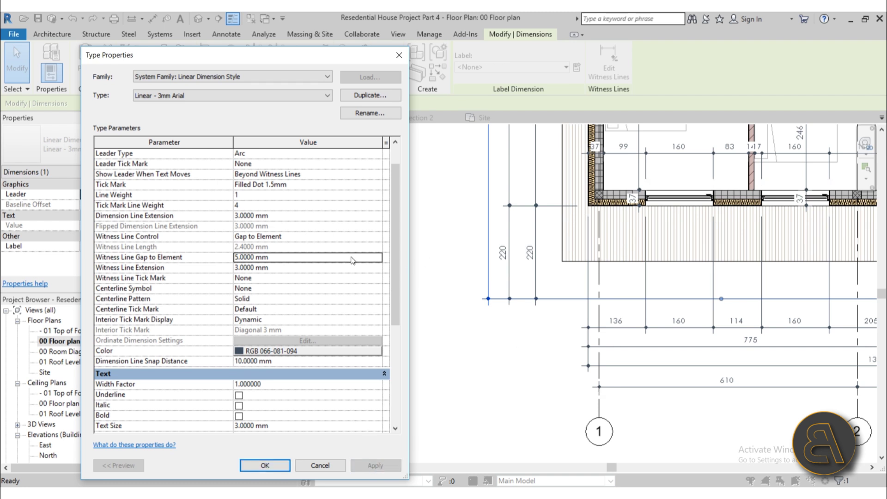
{"action": "left_click", "coordinate": [379, 237]}
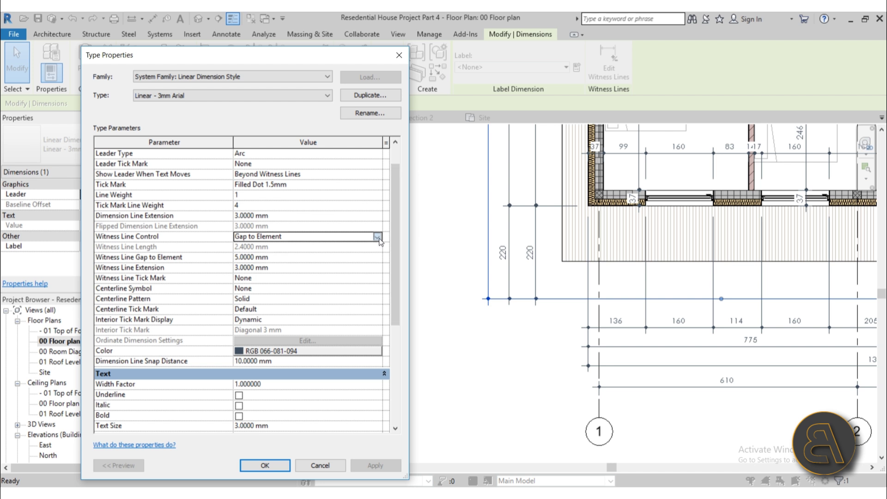
{"action": "left_click", "coordinate": [377, 236]}
{"action": "left_click", "coordinate": [267, 256]}
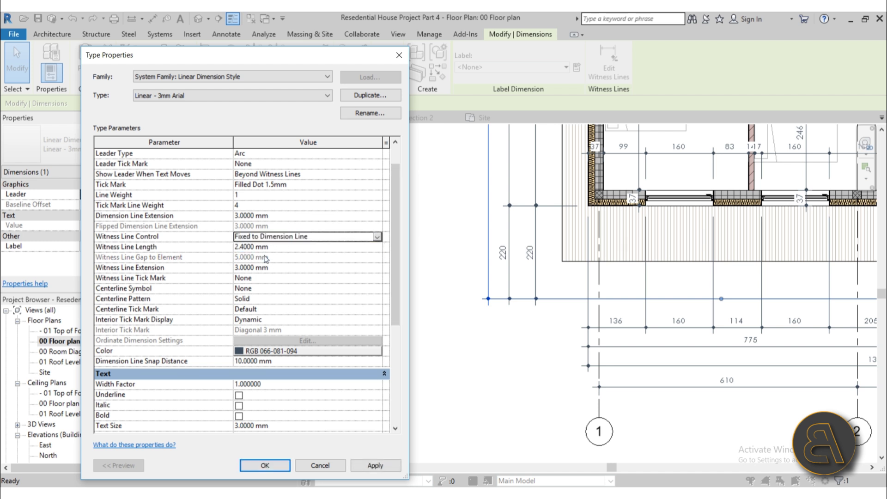
{"action": "left_click", "coordinate": [374, 466]}
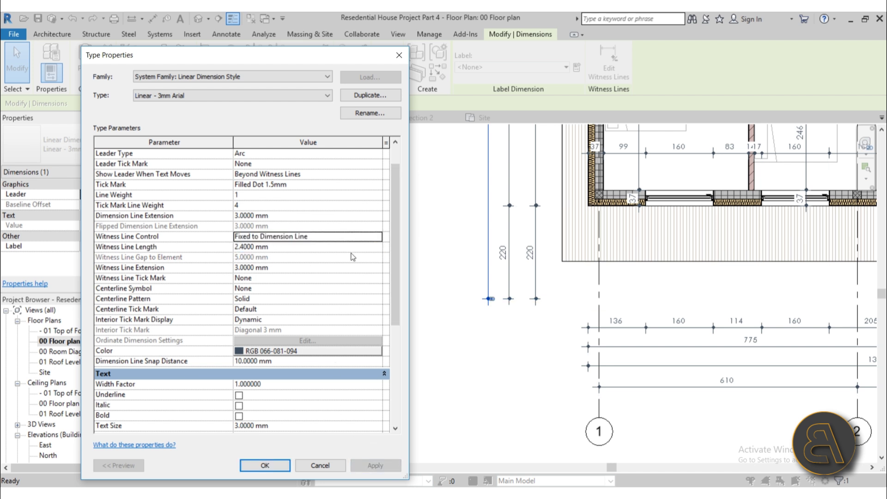
- Set the Witness Line Length to 3 mm, apply it, accept the type properties and deselect the dimension
{"action": "left_click", "coordinate": [241, 247]}
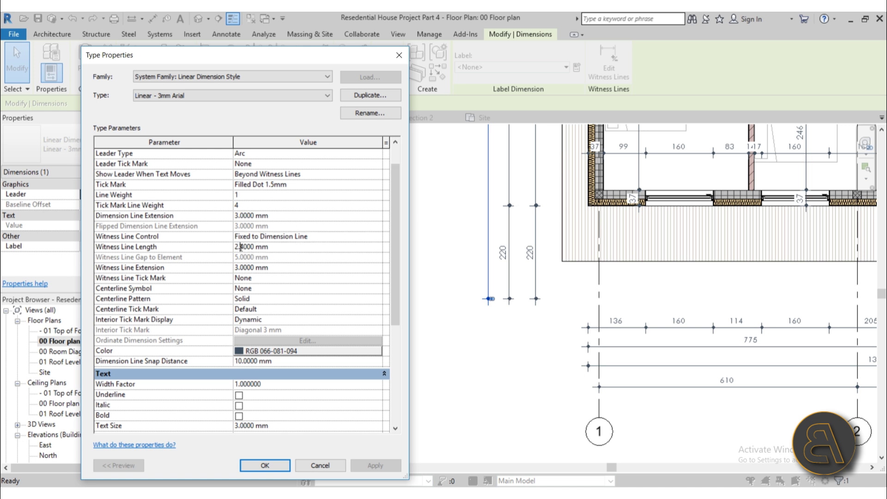
{"action": "type", "text": "3"}
{"action": "key", "text": "Return"}
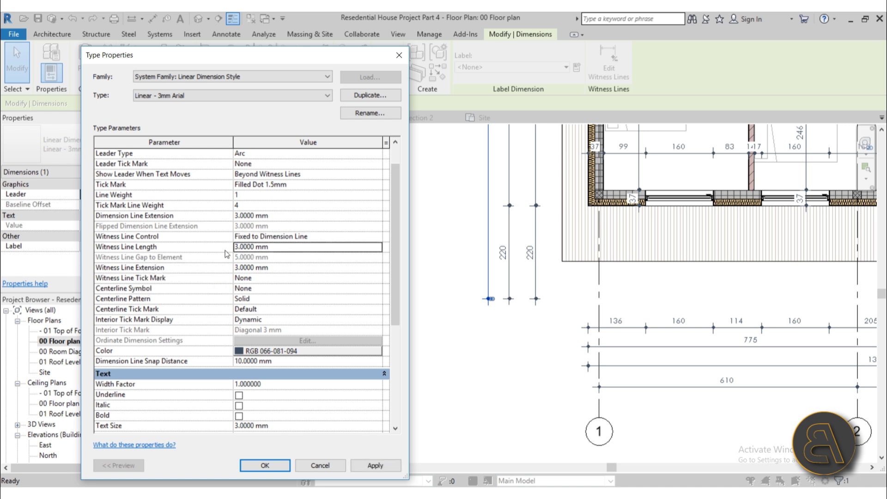
{"action": "left_click", "coordinate": [361, 464]}
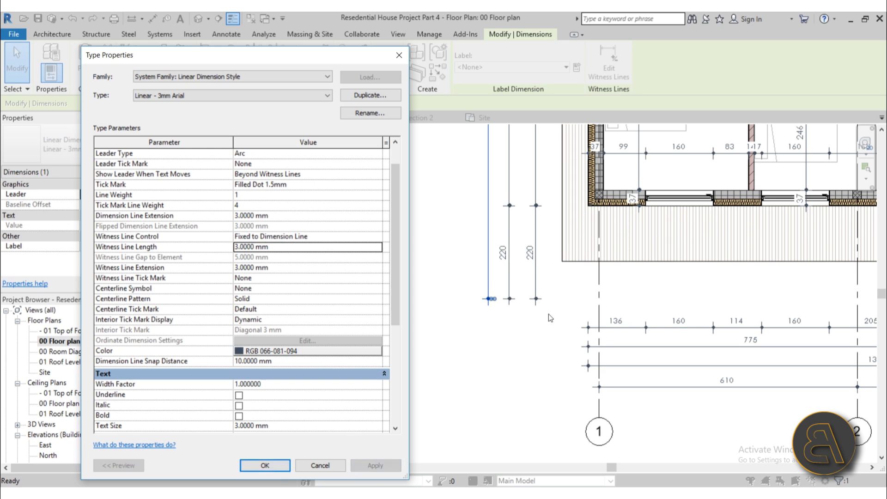
{"action": "left_click", "coordinate": [266, 468]}
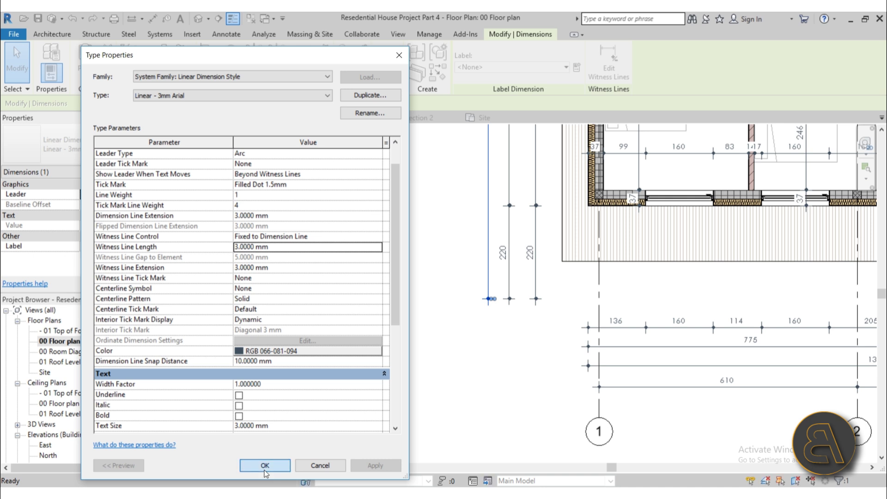
{"action": "left_click", "coordinate": [497, 398]}
- Examine the restyled dimension chains around the outside of the house and inside its rooms
{"action": "scroll", "coordinate": [392, 373], "scroll_direction": "down", "scroll_amount": 2}
{"action": "middle_click_drag", "start_coordinate": [392, 374], "coordinate": [256, 403]}
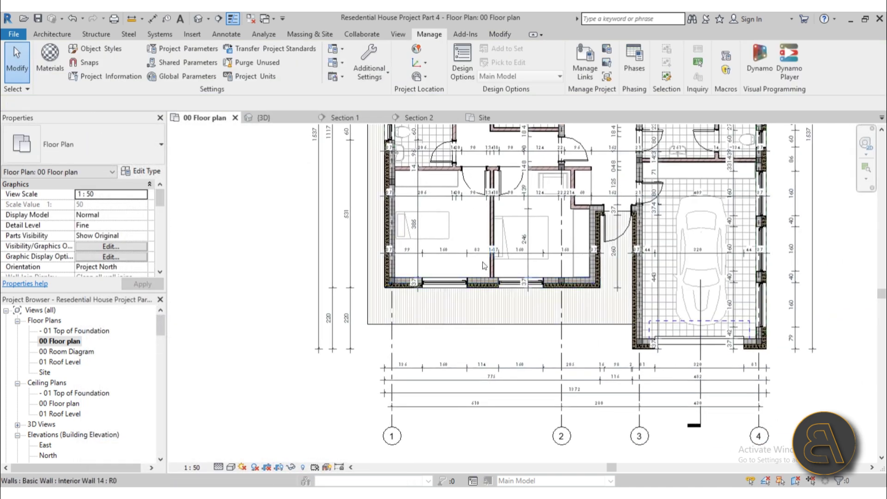
{"action": "scroll", "coordinate": [472, 251], "scroll_direction": "up", "scroll_amount": 3}
{"action": "scroll", "coordinate": [449, 241], "scroll_direction": "down", "scroll_amount": 3}
{"action": "middle_click_drag", "start_coordinate": [456, 238], "coordinate": [422, 200]}
{"action": "scroll", "coordinate": [328, 337], "scroll_direction": "up", "scroll_amount": 2}
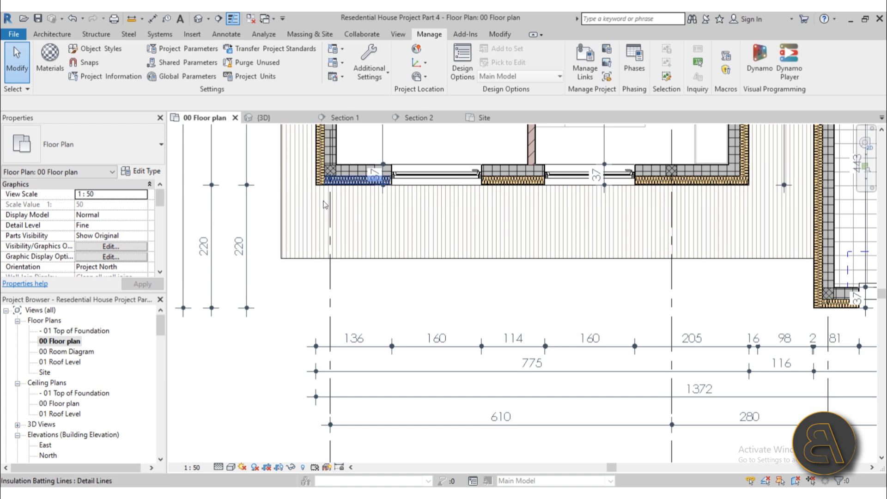
{"action": "scroll", "coordinate": [354, 304], "scroll_direction": "down", "scroll_amount": 5}
{"action": "middle_click_drag", "start_coordinate": [354, 305], "coordinate": [334, 273]}
{"action": "scroll", "coordinate": [334, 274], "scroll_direction": "up", "scroll_amount": 1}
{"action": "middle_click_drag", "start_coordinate": [609, 262], "coordinate": [350, 348]}
{"action": "middle_click_drag", "start_coordinate": [462, 319], "coordinate": [467, 414]}
{"action": "middle_click_drag", "start_coordinate": [645, 256], "coordinate": [696, 425]}
{"action": "scroll", "coordinate": [696, 302], "scroll_direction": "up", "scroll_amount": 1}
{"action": "middle_click_drag", "start_coordinate": [695, 250], "coordinate": [766, 391]}
{"action": "scroll", "coordinate": [622, 194], "scroll_direction": "up", "scroll_amount": 6}
{"action": "scroll", "coordinate": [661, 256], "scroll_direction": "down", "scroll_amount": 4}
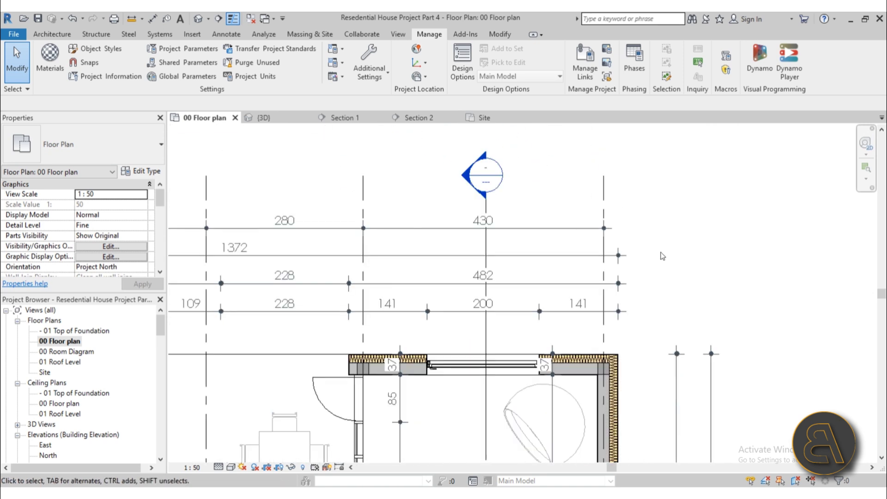
{"action": "middle_click_drag", "start_coordinate": [653, 294], "coordinate": [720, 151]}
{"action": "middle_click_drag", "start_coordinate": [259, 370], "coordinate": [399, 321]}
{"action": "scroll", "coordinate": [390, 367], "scroll_direction": "up", "scroll_amount": 5}
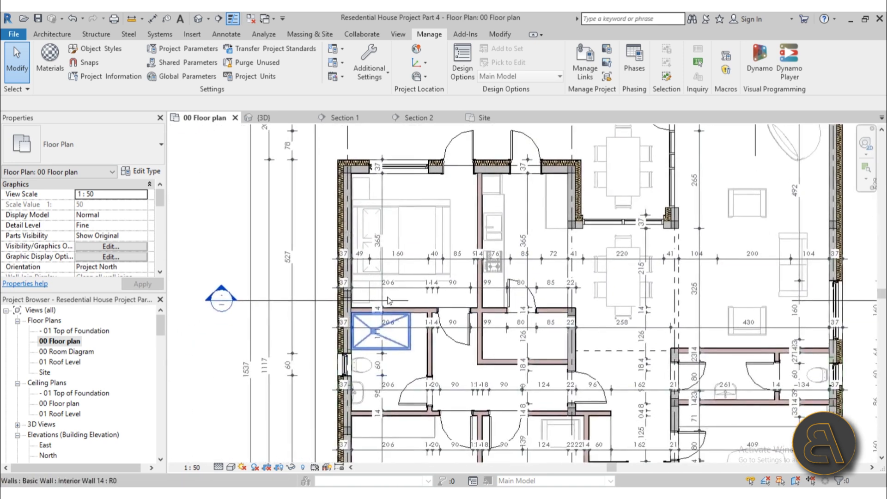
{"action": "scroll", "coordinate": [261, 260], "scroll_direction": "down", "scroll_amount": 4}
{"action": "scroll", "coordinate": [261, 260], "scroll_direction": "down", "scroll_amount": 4}
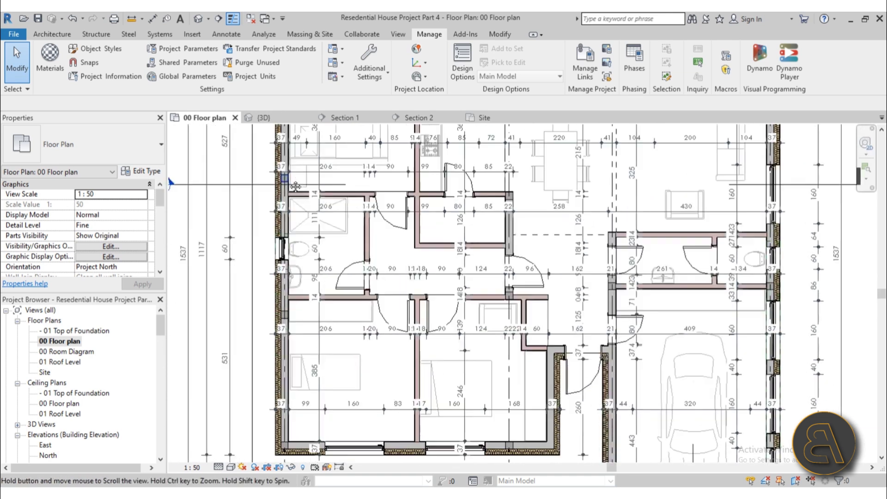
{"action": "middle_click_drag", "start_coordinate": [565, 279], "coordinate": [575, 329]}
{"action": "scroll", "coordinate": [684, 298], "scroll_direction": "down", "scroll_amount": 1}
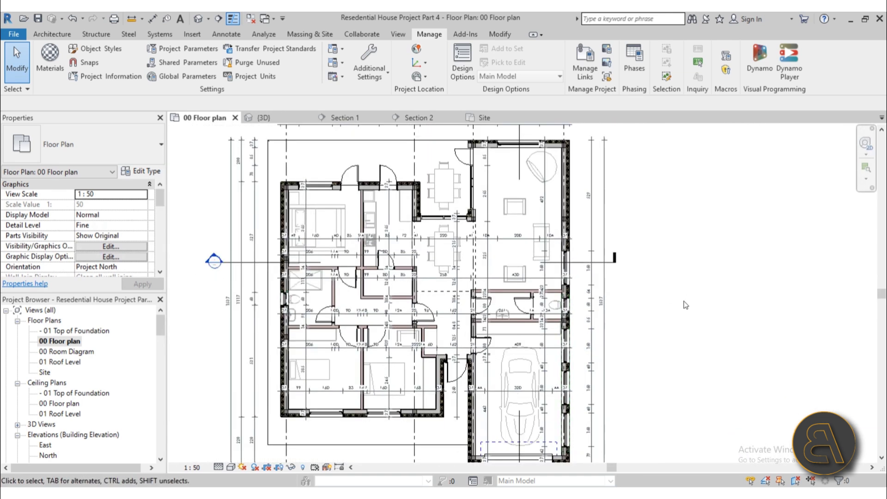
{"action": "mouse_move", "coordinate": [687, 306]}
{"action": "middle_mouse_down"}
{"action": "mouse_move", "coordinate": [667, 253]}
{"action": "mouse_move", "coordinate": [661, 274]}
{"action": "middle_mouse_up"}
{"action": "scroll", "coordinate": [670, 254], "scroll_direction": "down", "scroll_amount": 1}
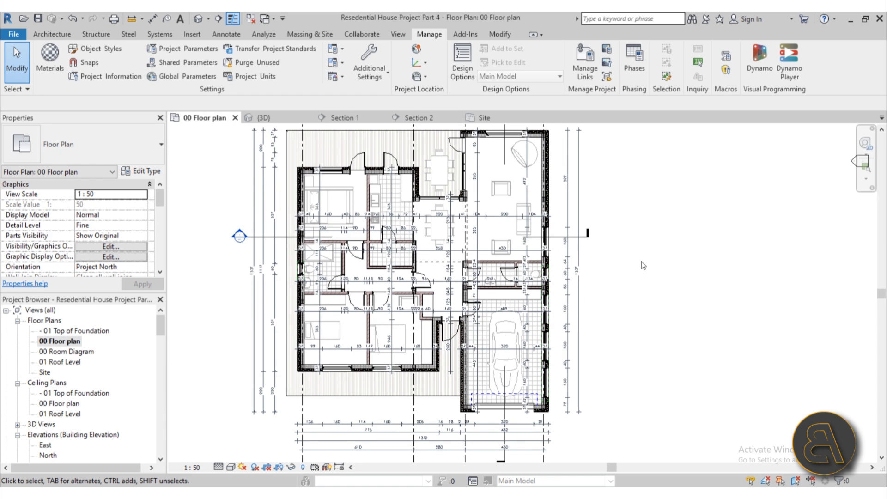
- Place a spot elevation with a leader and shoulder on the terrace outside the upper bedroom and kitchen doors
{"action": "left_click", "coordinate": [228, 35]}
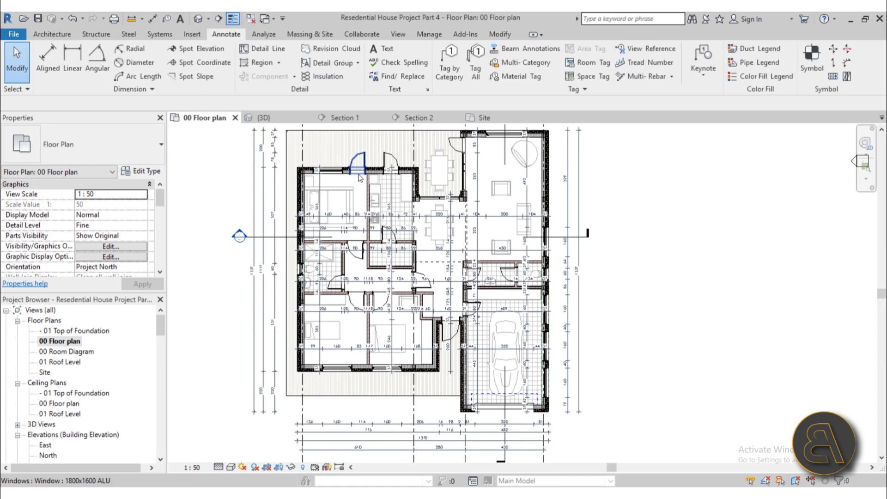
{"action": "scroll", "coordinate": [318, 223], "scroll_direction": "down", "scroll_amount": 1}
{"action": "middle_click_drag", "start_coordinate": [364, 232], "coordinate": [361, 239]}
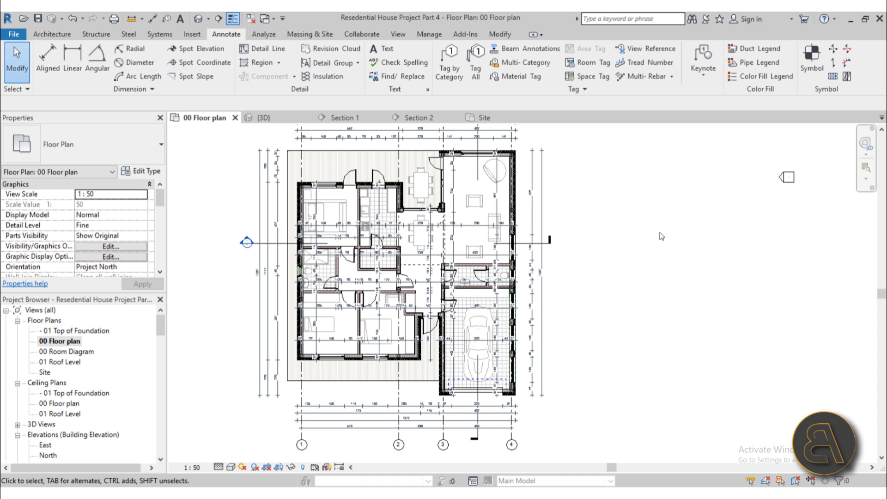
{"action": "left_click", "coordinate": [203, 49]}
{"action": "scroll", "coordinate": [317, 162], "scroll_direction": "up", "scroll_amount": 4}
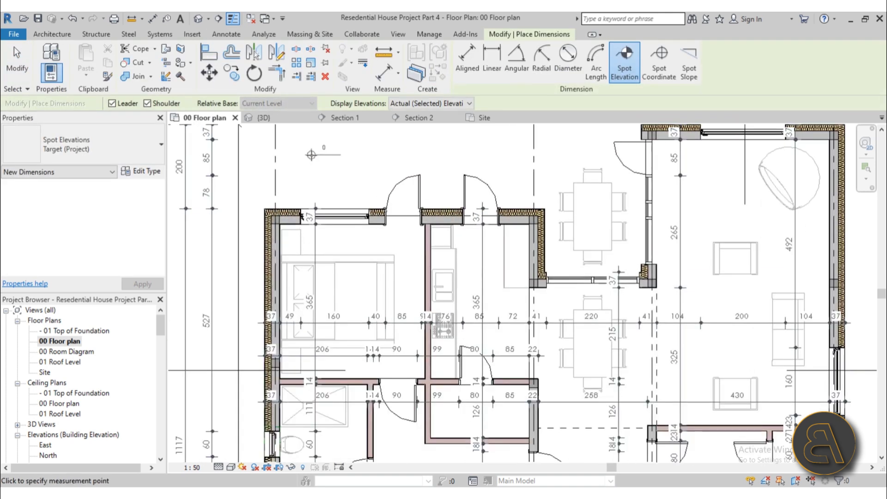
{"action": "left_click", "coordinate": [314, 154]}
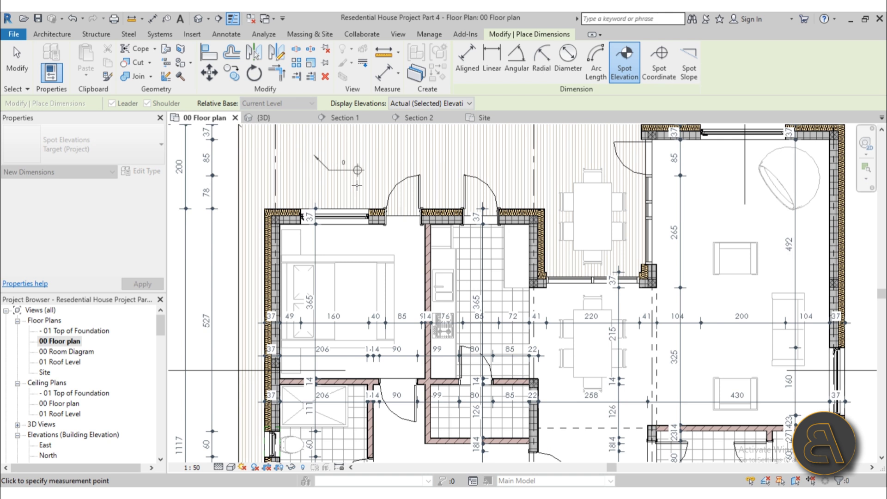
{"action": "left_click", "coordinate": [362, 172]}
{"action": "key", "text": "Escape"}
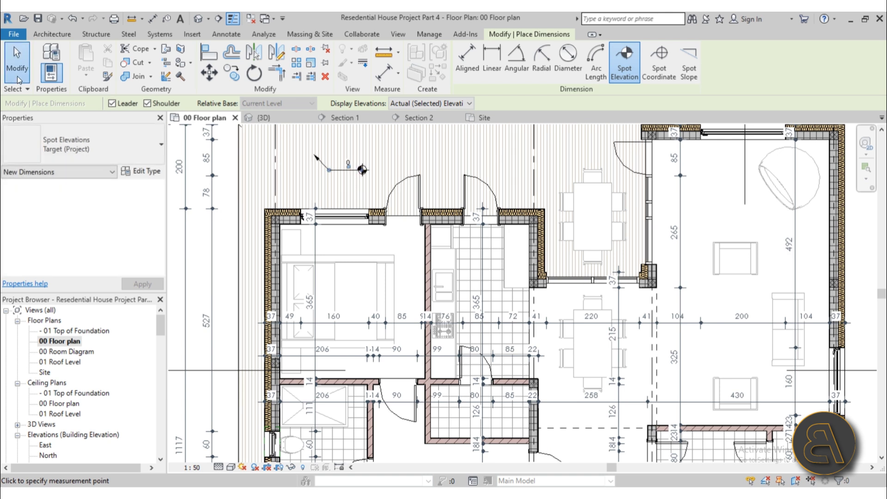
- Place a second spot elevation with a leader and shoulder on the hallway floor between the dining area and the entrance
{"action": "scroll", "coordinate": [362, 171], "scroll_direction": "down", "scroll_amount": 5}
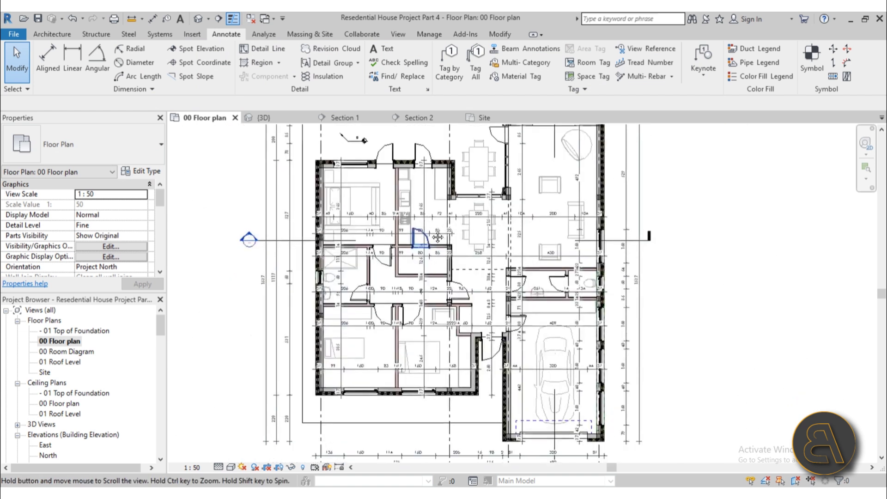
{"action": "middle_click_drag", "start_coordinate": [455, 276], "coordinate": [450, 257]}
{"action": "middle_click_drag", "start_coordinate": [414, 324], "coordinate": [412, 330]}
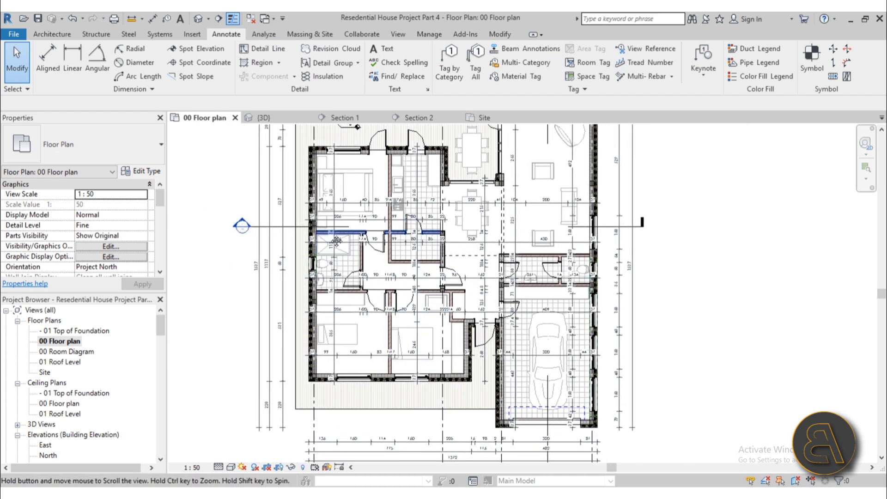
{"action": "middle_click_drag", "start_coordinate": [334, 240], "coordinate": [339, 265]}
{"action": "scroll", "coordinate": [350, 160], "scroll_direction": "up", "scroll_amount": 1}
{"action": "scroll", "coordinate": [350, 159], "scroll_direction": "up", "scroll_amount": 2}
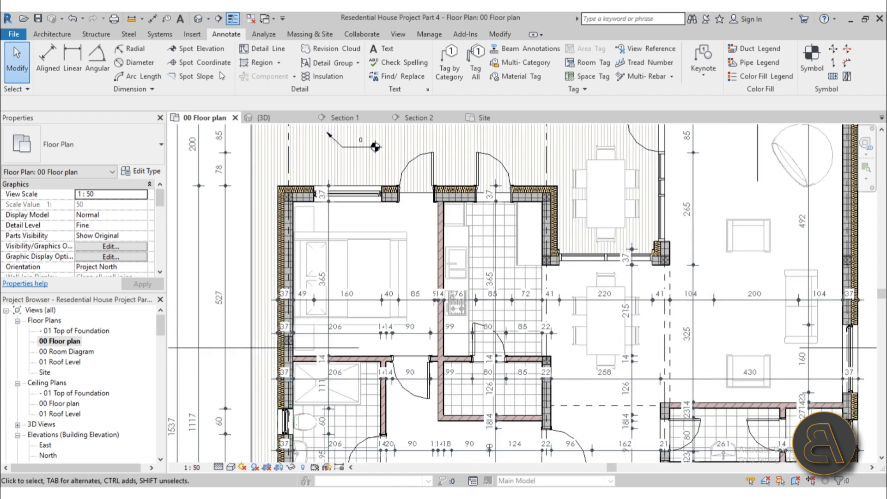
{"action": "left_click", "coordinate": [208, 55]}
{"action": "scroll", "coordinate": [428, 238], "scroll_direction": "down", "scroll_amount": 2}
{"action": "middle_click_drag", "start_coordinate": [546, 300], "coordinate": [449, 249]}
{"action": "scroll", "coordinate": [448, 249], "scroll_direction": "up", "scroll_amount": 1}
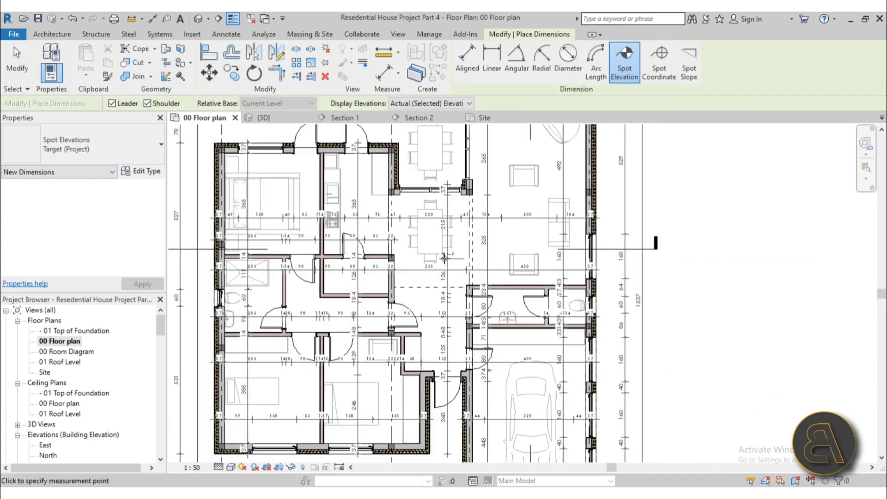
{"action": "scroll", "coordinate": [433, 341], "scroll_direction": "up", "scroll_amount": 2}
{"action": "left_click", "coordinate": [438, 280]}
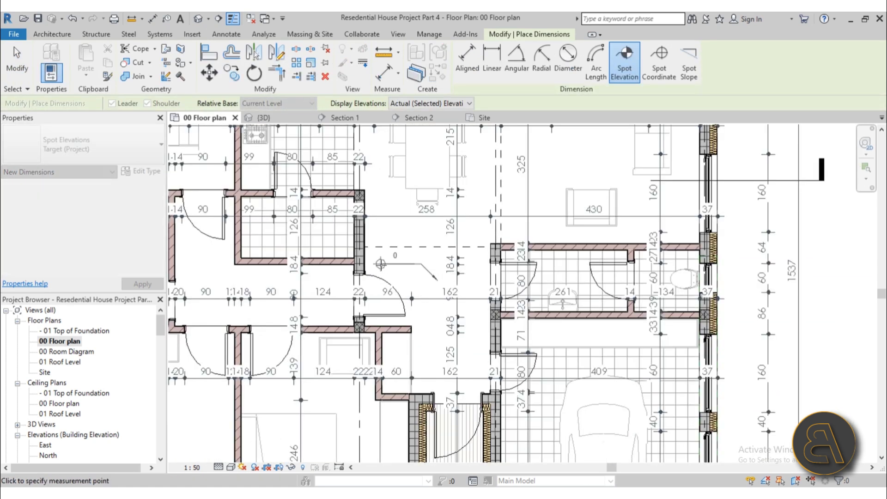
{"action": "left_click", "coordinate": [437, 280]}
- Place a third spot elevation with a leader and shoulder on the garage floor by the car, and end the command
{"action": "scroll", "coordinate": [416, 258], "scroll_direction": "down", "scroll_amount": 3}
{"action": "scroll", "coordinate": [387, 228], "scroll_direction": "up", "scroll_amount": 2}
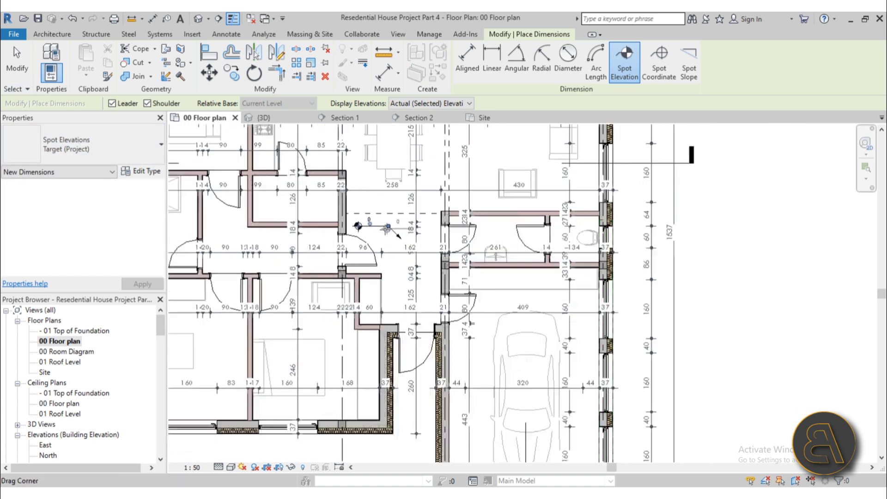
{"action": "scroll", "coordinate": [387, 228], "scroll_direction": "up", "scroll_amount": 3}
{"action": "scroll", "coordinate": [384, 300], "scroll_direction": "down", "scroll_amount": 5}
{"action": "scroll", "coordinate": [383, 320], "scroll_direction": "up", "scroll_amount": 2}
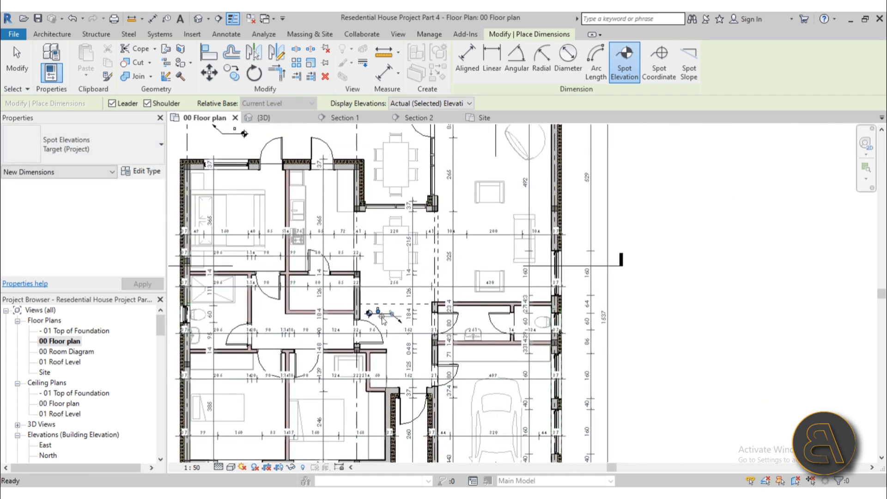
{"action": "middle_click_drag", "start_coordinate": [413, 300], "coordinate": [418, 79]}
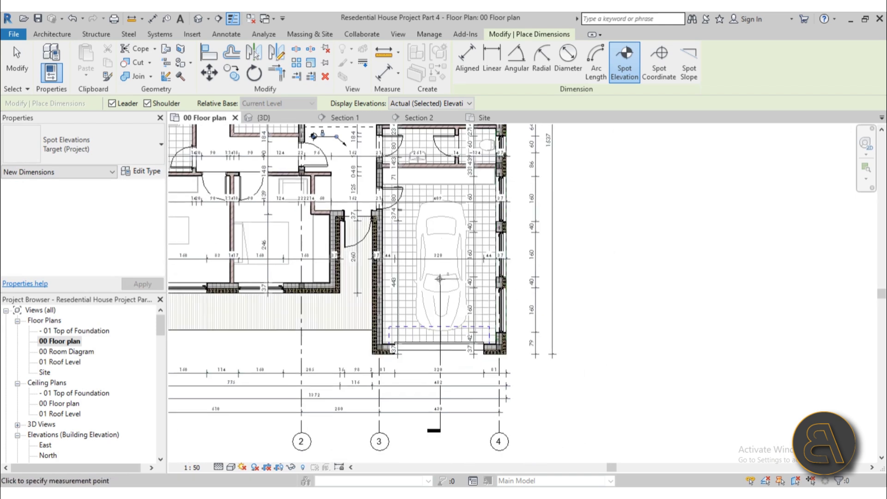
{"action": "scroll", "coordinate": [476, 354], "scroll_direction": "up", "scroll_amount": 3}
{"action": "scroll", "coordinate": [470, 323], "scroll_direction": "down", "scroll_amount": 3}
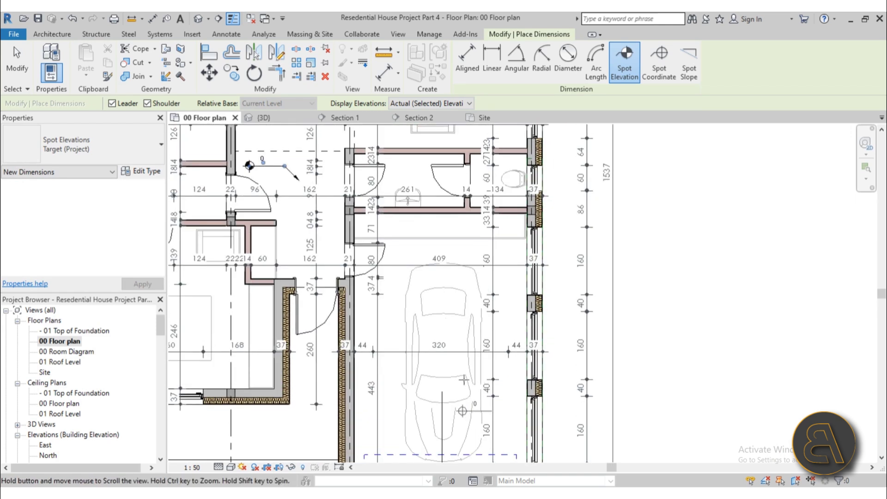
{"action": "scroll", "coordinate": [468, 317], "scroll_direction": "up", "scroll_amount": 4}
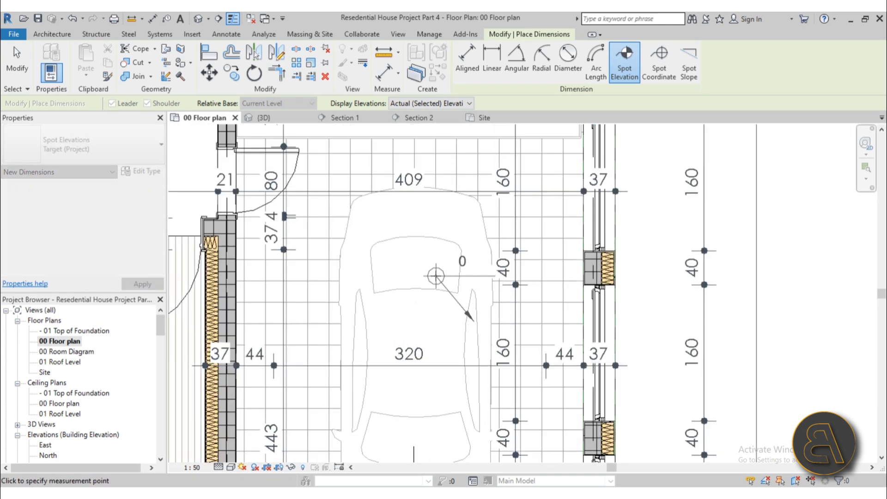
{"action": "left_click", "coordinate": [342, 279]}
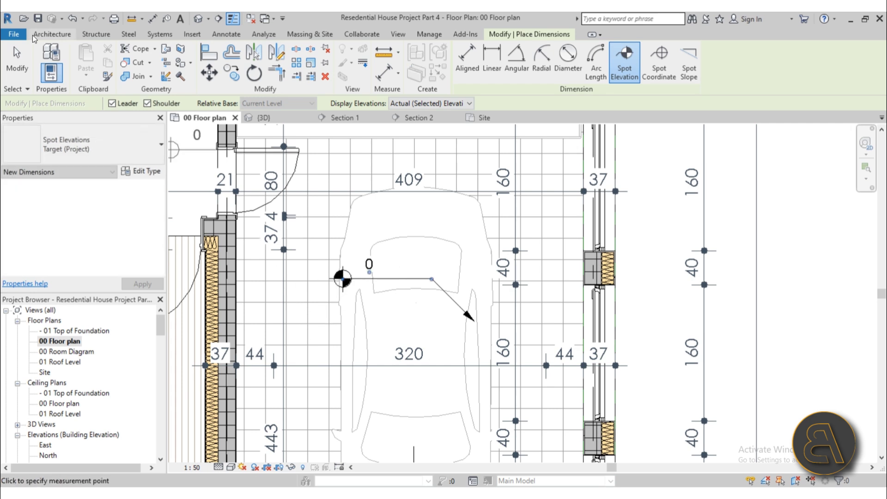
{"action": "key", "text": "Escape"}
{"action": "key", "text": "Escape"}
- Change the color of the Target (Project) spot elevation type to the muted blue RGB 063-092-124
{"action": "scroll", "coordinate": [465, 302], "scroll_direction": "down", "scroll_amount": 2}
{"action": "left_click", "coordinate": [384, 285]}
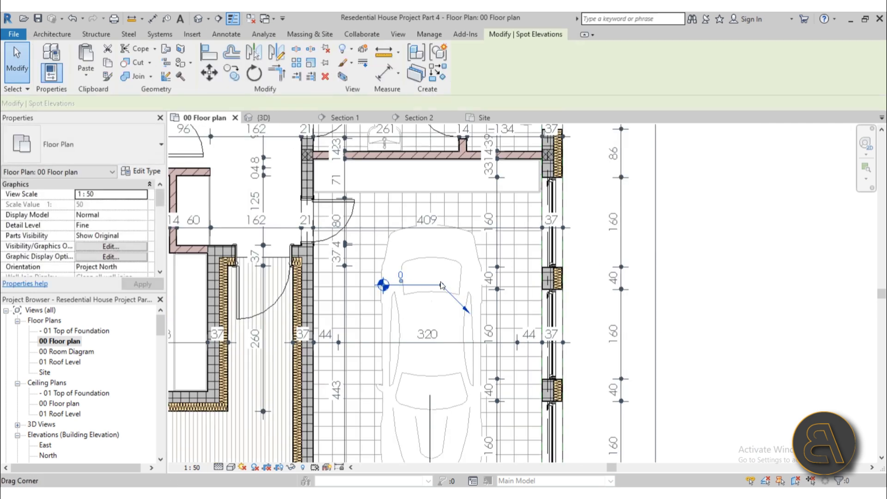
{"action": "left_click", "coordinate": [141, 171]}
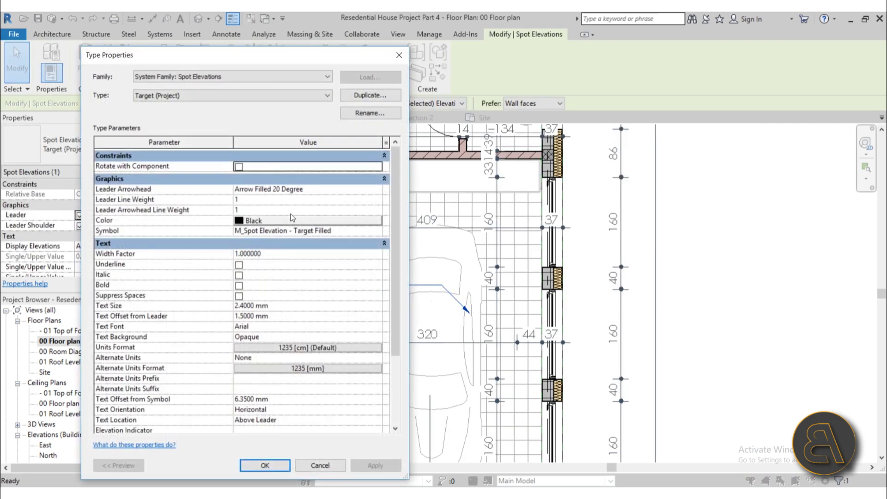
{"action": "left_click", "coordinate": [275, 222]}
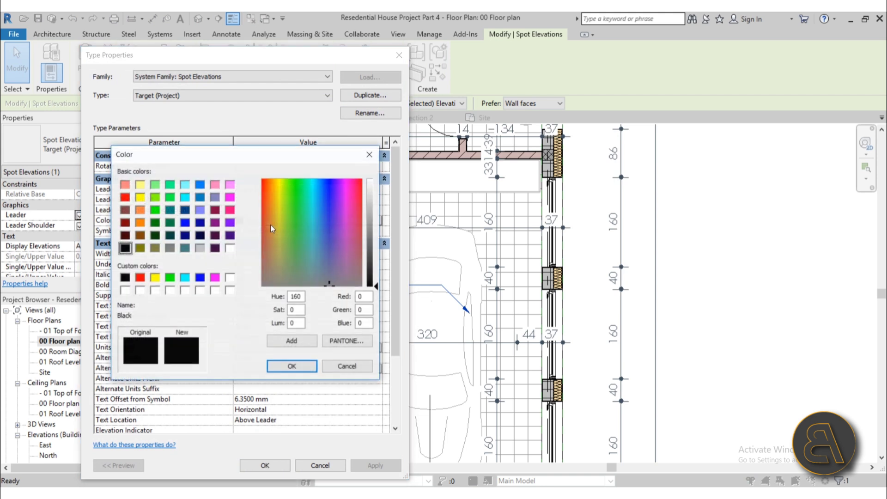
{"action": "left_click", "coordinate": [185, 210]}
{"action": "left_click_drag", "start_coordinate": [326, 201], "coordinate": [320, 250]}
{"action": "left_click", "coordinate": [375, 247]}
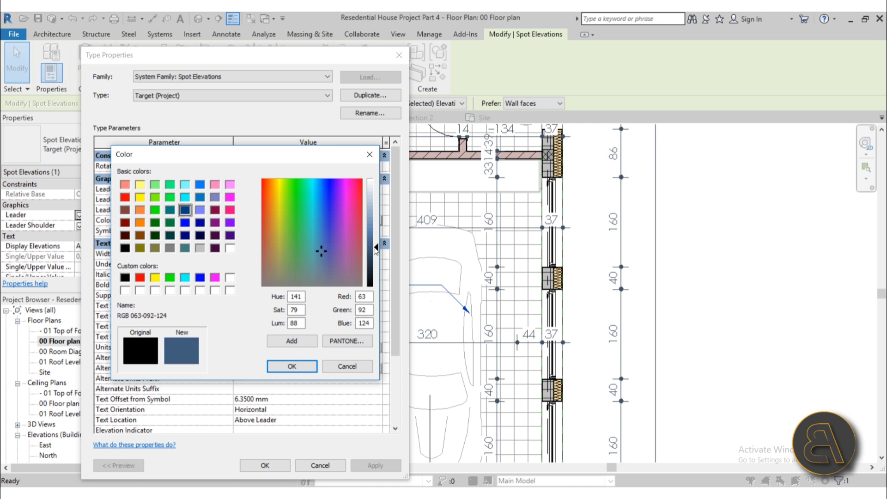
{"action": "left_click", "coordinate": [292, 366]}
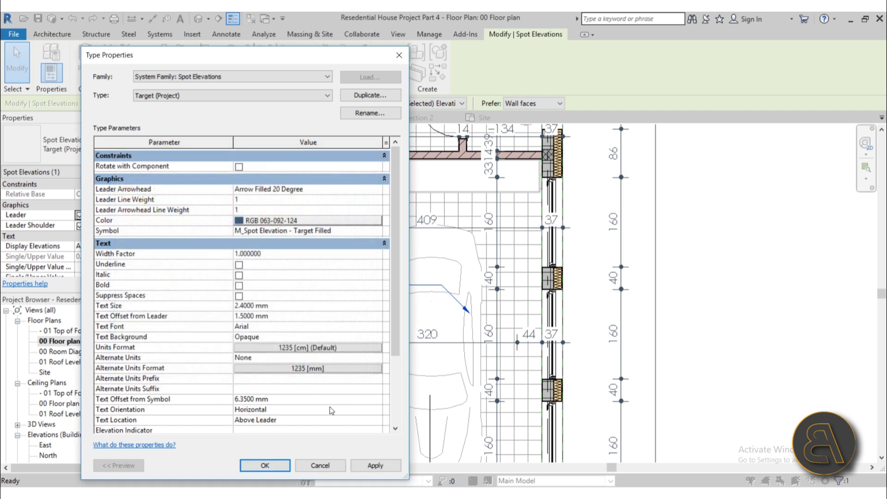
{"action": "left_click", "coordinate": [364, 465]}
{"action": "left_click", "coordinate": [270, 465]}
{"action": "left_click", "coordinate": [712, 320]}
{"action": "scroll", "coordinate": [410, 301], "scroll_direction": "up", "scroll_amount": 3}
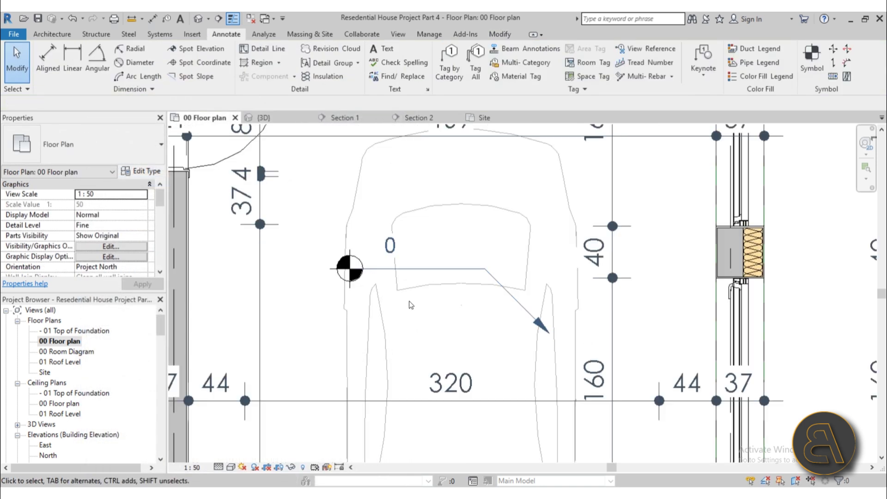
- Set the text font of the garage spot elevation's type, Target (Project), to Century Gothic
{"action": "scroll", "coordinate": [390, 299], "scroll_direction": "down", "scroll_amount": 5}
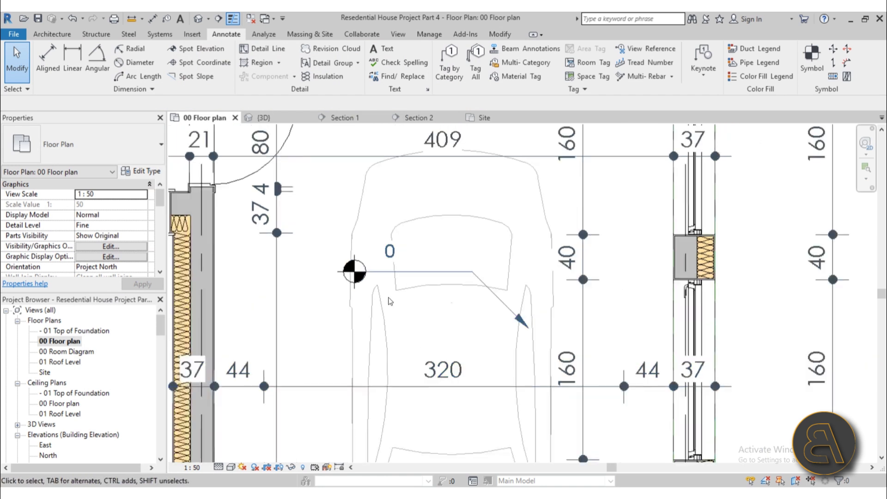
{"action": "middle_click_drag", "start_coordinate": [433, 332], "coordinate": [414, 319]}
{"action": "scroll", "coordinate": [394, 279], "scroll_direction": "up", "scroll_amount": 3}
{"action": "left_click", "coordinate": [393, 264]}
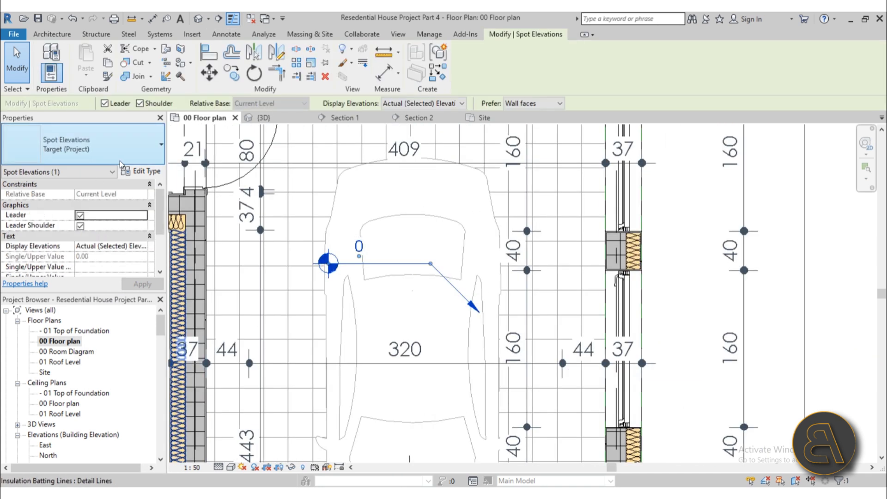
{"action": "left_click", "coordinate": [141, 171]}
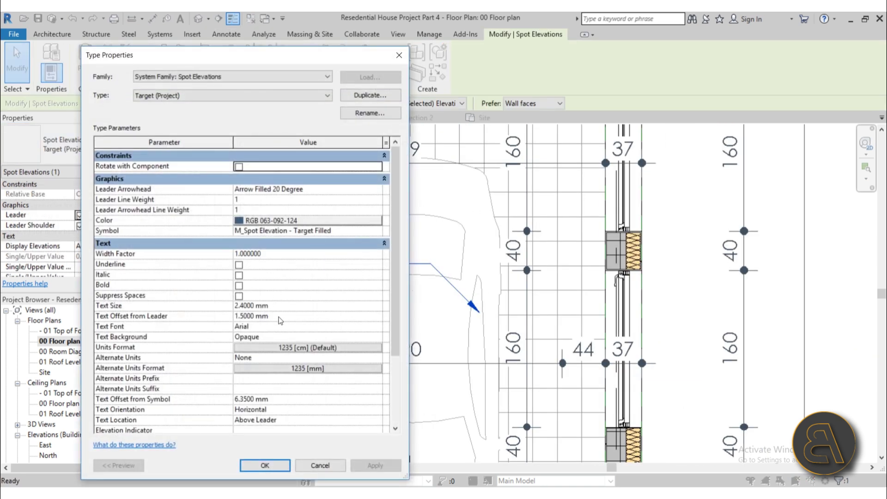
{"action": "left_click", "coordinate": [383, 329]}
{"action": "left_click", "coordinate": [377, 327]}
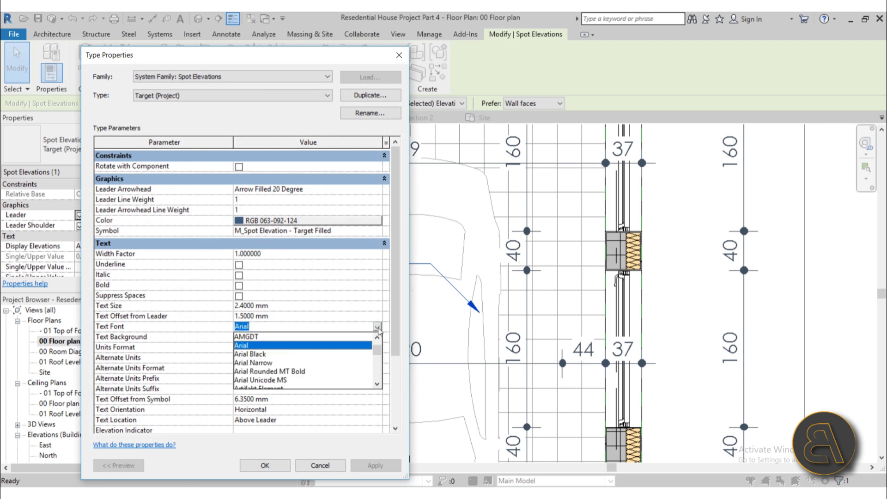
{"action": "scroll", "coordinate": [333, 358], "scroll_direction": "down", "scroll_amount": 12}
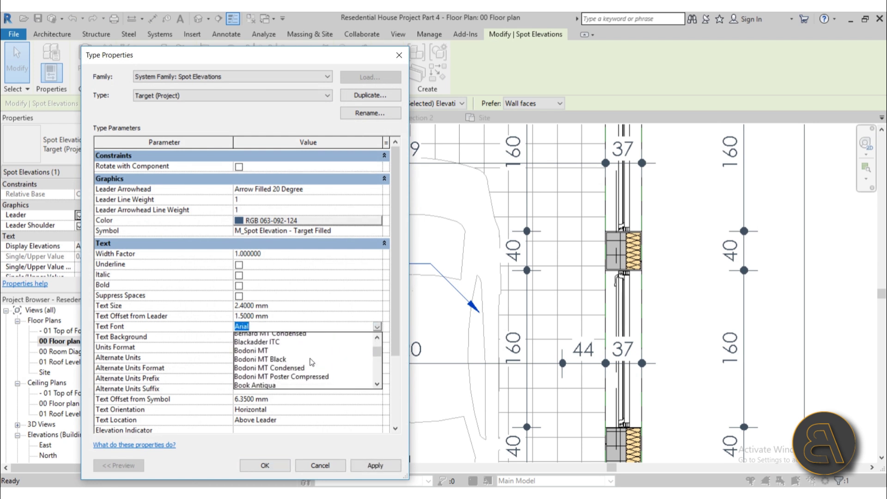
{"action": "scroll", "coordinate": [312, 363], "scroll_direction": "down", "scroll_amount": 5}
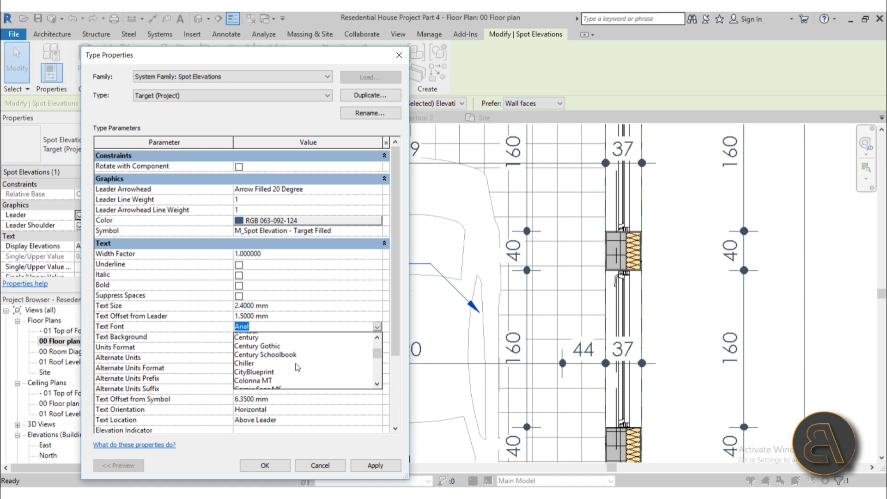
{"action": "left_click", "coordinate": [271, 347]}
{"action": "left_click", "coordinate": [375, 465]}
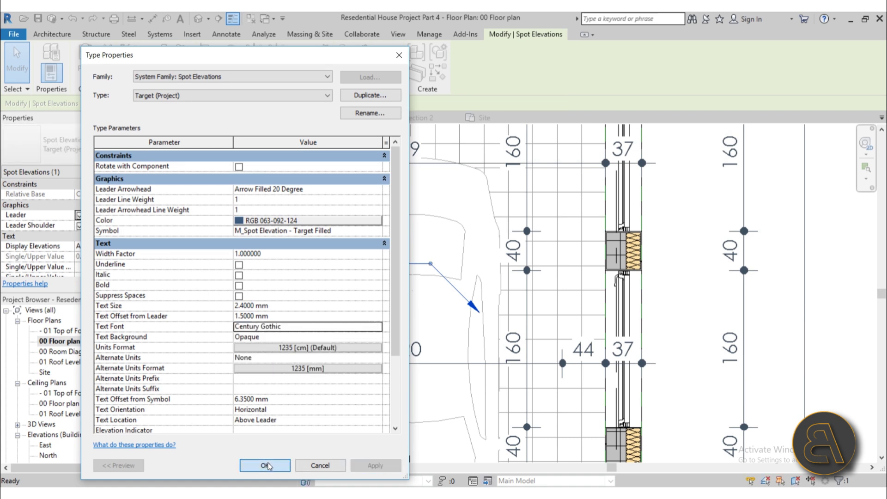
{"action": "left_click", "coordinate": [265, 465]}
{"action": "key", "text": "Escape"}
- Open the Site floor plan view
{"action": "scroll", "coordinate": [636, 280], "scroll_direction": "down", "scroll_amount": 4}
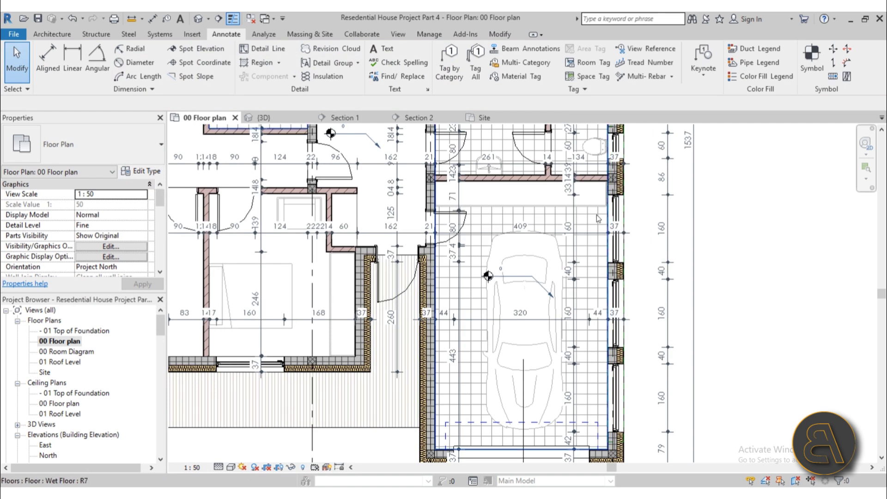
{"action": "scroll", "coordinate": [504, 289], "scroll_direction": "down", "scroll_amount": 1}
{"action": "scroll", "coordinate": [503, 290], "scroll_direction": "down", "scroll_amount": 3}
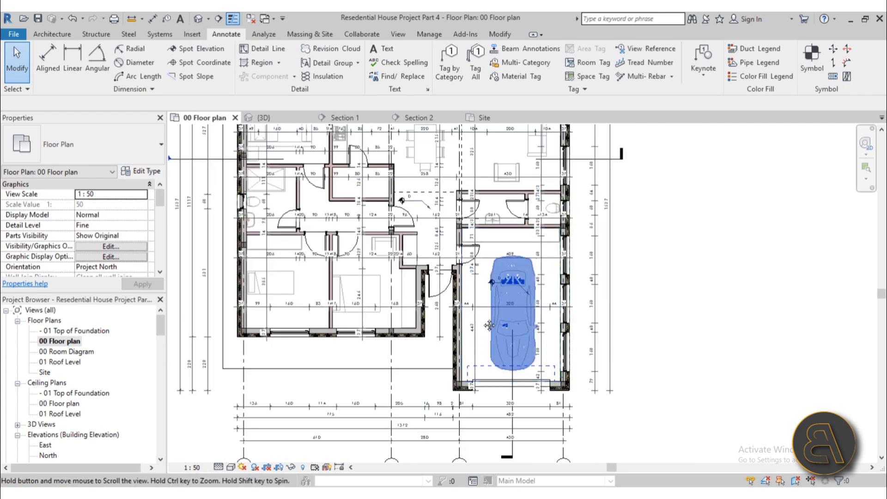
{"action": "double_click", "coordinate": [45, 372]}
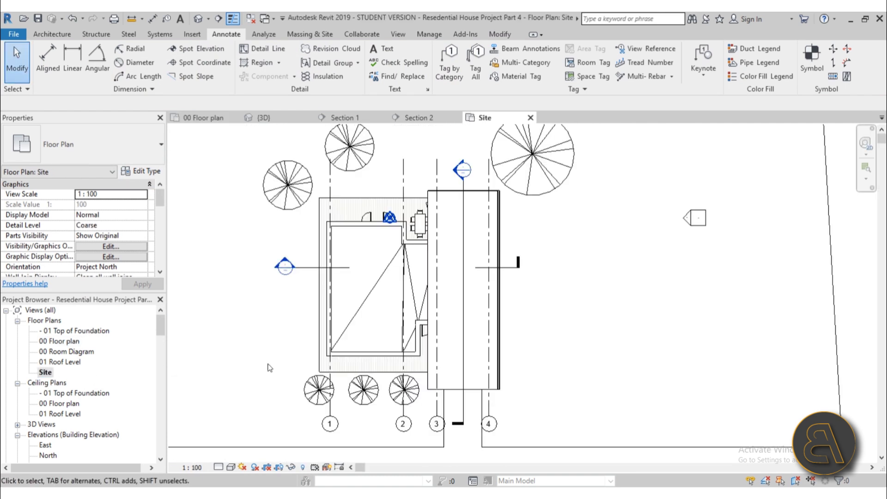
{"action": "scroll", "coordinate": [491, 320], "scroll_direction": "up", "scroll_amount": 2}
{"action": "scroll", "coordinate": [545, 319], "scroll_direction": "down", "scroll_amount": 3}
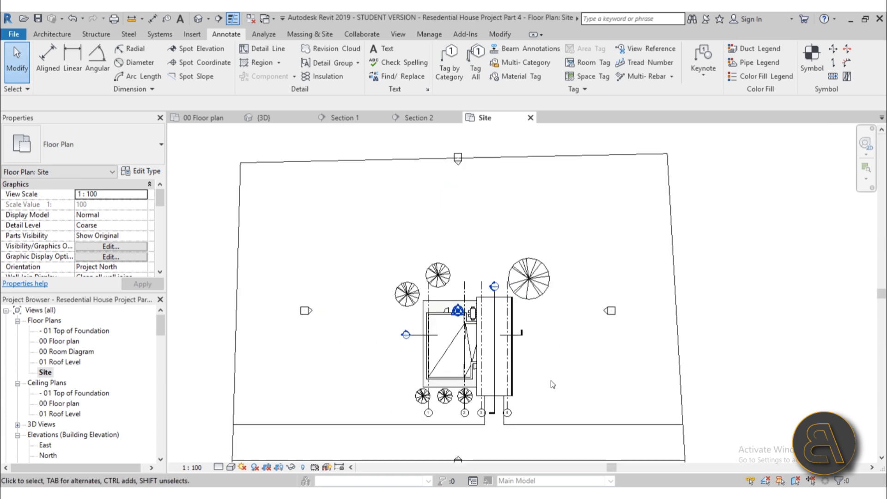
{"action": "middle_click_drag", "start_coordinate": [379, 236], "coordinate": [375, 219]}
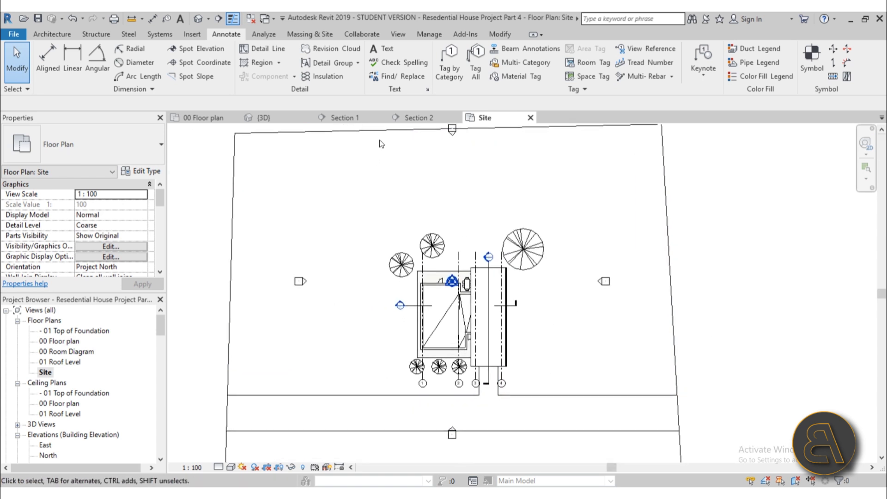
{"action": "left_click", "coordinate": [259, 198]}
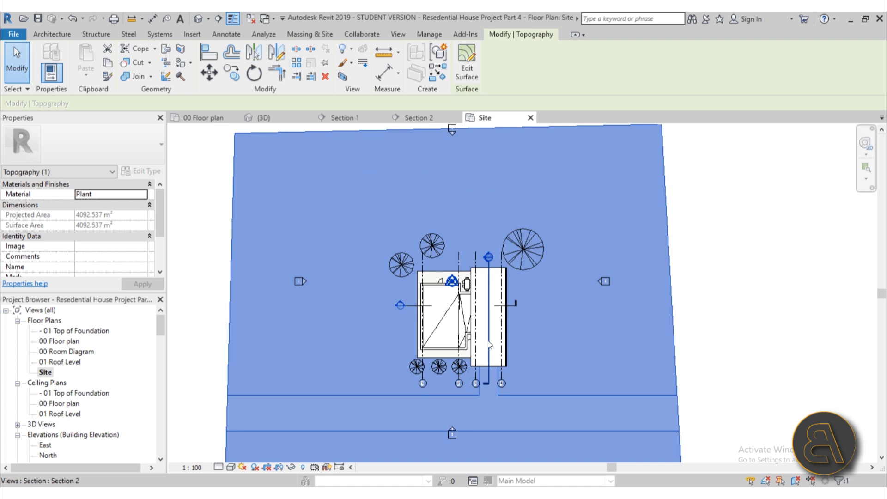
{"action": "scroll", "coordinate": [489, 341], "scroll_direction": "up", "scroll_amount": 2}
{"action": "key", "text": "Escape"}
- Place a spot elevation with a leader and shoulder on the flat roof between grids 1 and 2
{"action": "left_click", "coordinate": [226, 34]}
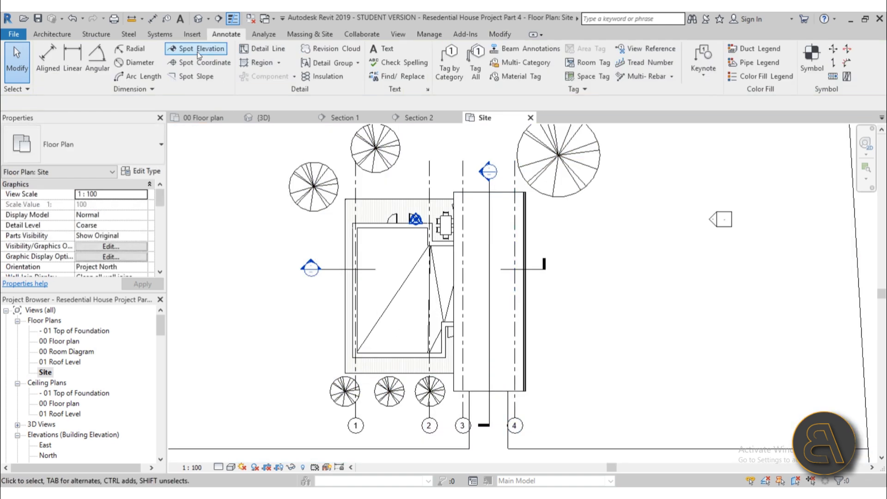
{"action": "left_click", "coordinate": [197, 48]}
{"action": "scroll", "coordinate": [468, 315], "scroll_direction": "up", "scroll_amount": 2}
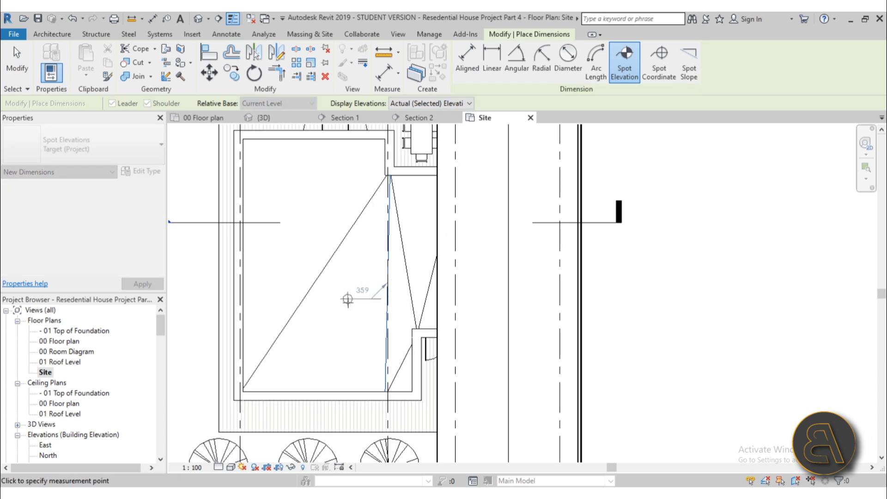
{"action": "left_click", "coordinate": [332, 299]}
- Place two more spot elevations with leaders for the sloped roof, one at its house-side edge and one at the fascia on the opposite edge
{"action": "middle_click_drag", "start_coordinate": [476, 362], "coordinate": [392, 323]}
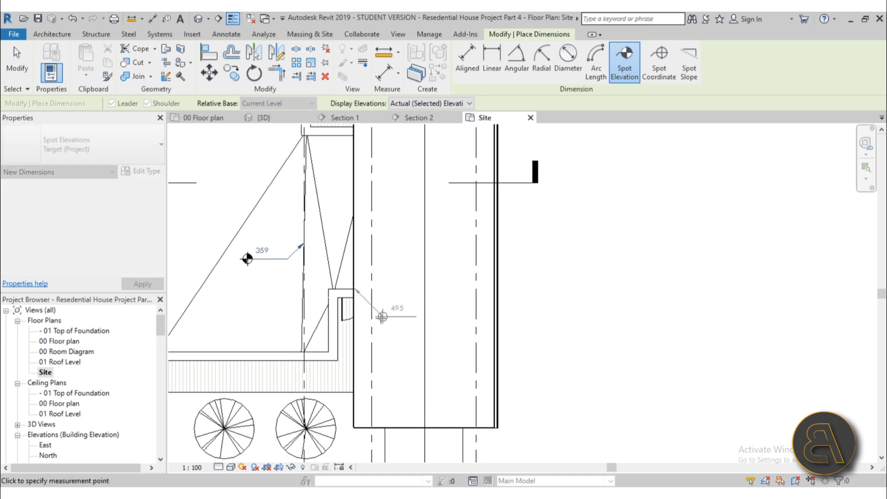
{"action": "left_click", "coordinate": [415, 316]}
{"action": "scroll", "coordinate": [494, 382], "scroll_direction": "up", "scroll_amount": 4}
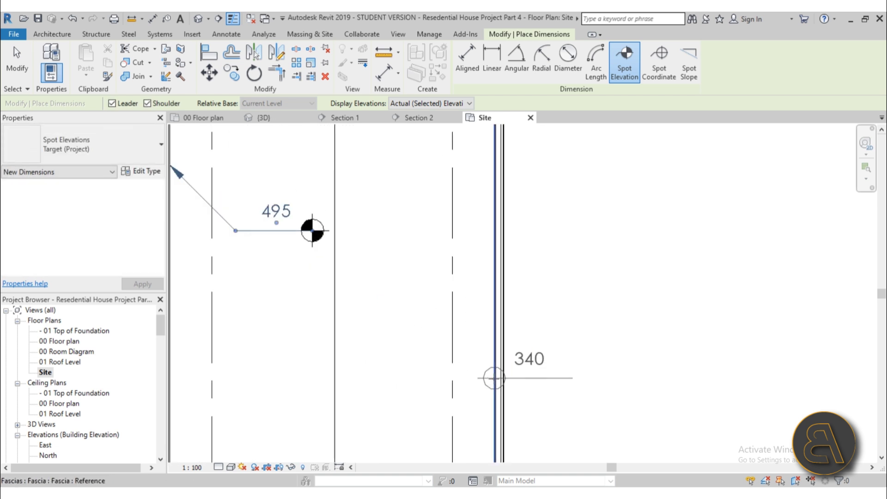
{"action": "left_click", "coordinate": [431, 412]}
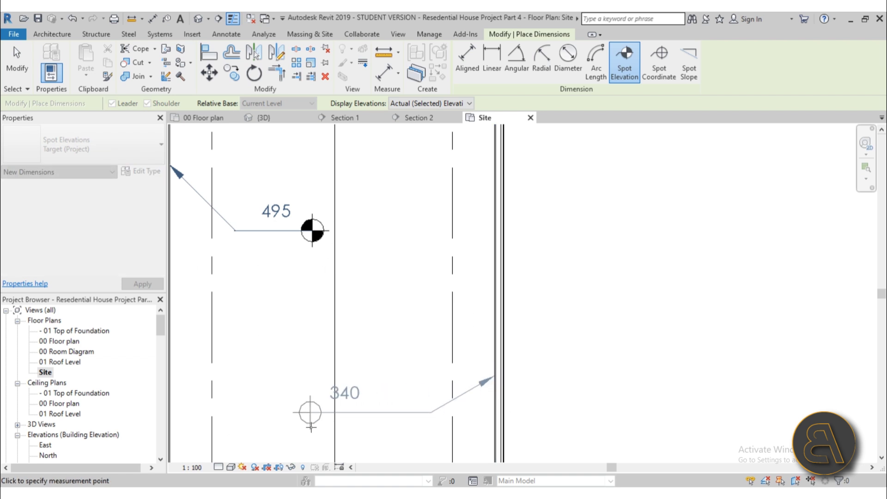
{"action": "left_click", "coordinate": [310, 412]}
- Place spot elevations with leaders on the front terrace and on the ground in front of the three small trees
{"action": "scroll", "coordinate": [518, 303], "scroll_direction": "down", "scroll_amount": 5}
{"action": "middle_click_drag", "start_coordinate": [518, 347], "coordinate": [571, 287]}
{"action": "middle_click_drag", "start_coordinate": [536, 312], "coordinate": [527, 327]}
{"action": "middle_click_drag", "start_coordinate": [445, 358], "coordinate": [453, 336]}
{"action": "scroll", "coordinate": [453, 336], "scroll_direction": "up", "scroll_amount": 3}
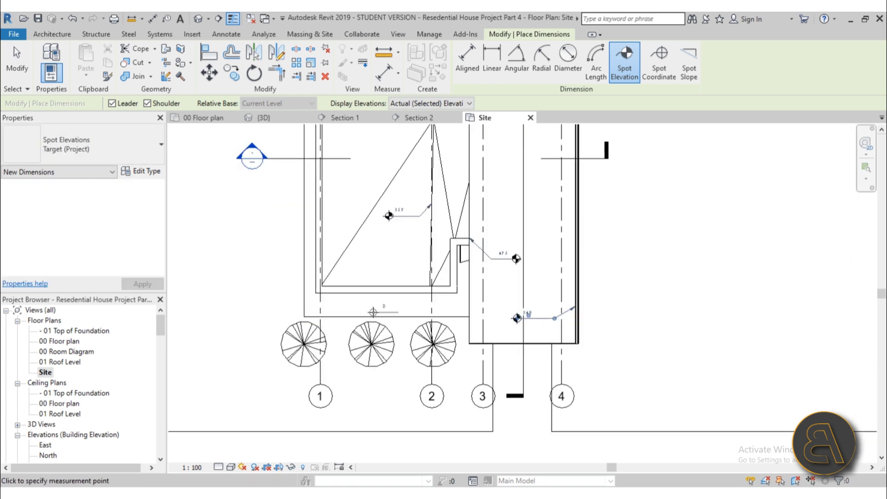
{"action": "scroll", "coordinate": [373, 313], "scroll_direction": "up", "scroll_amount": 2}
{"action": "left_click", "coordinate": [341, 295]}
{"action": "scroll", "coordinate": [364, 306], "scroll_direction": "up", "scroll_amount": 2}
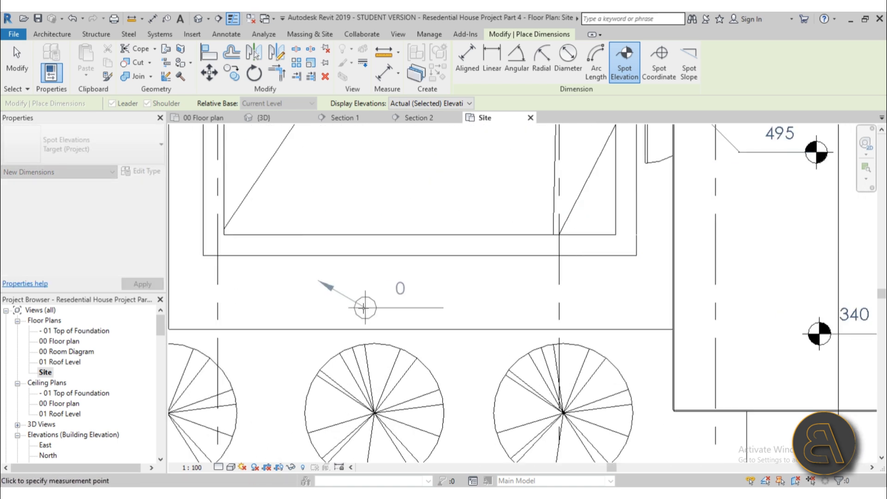
{"action": "left_click", "coordinate": [461, 307]}
{"action": "scroll", "coordinate": [462, 307], "scroll_direction": "down", "scroll_amount": 3}
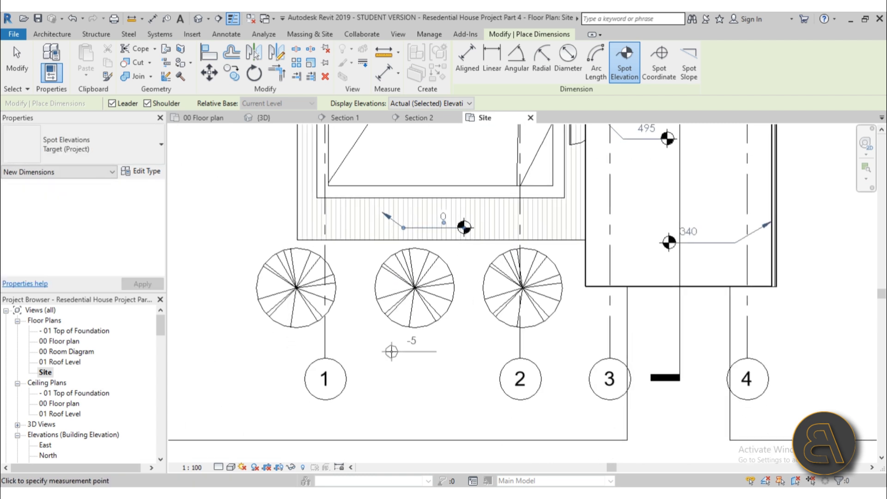
{"action": "left_click", "coordinate": [392, 353]}
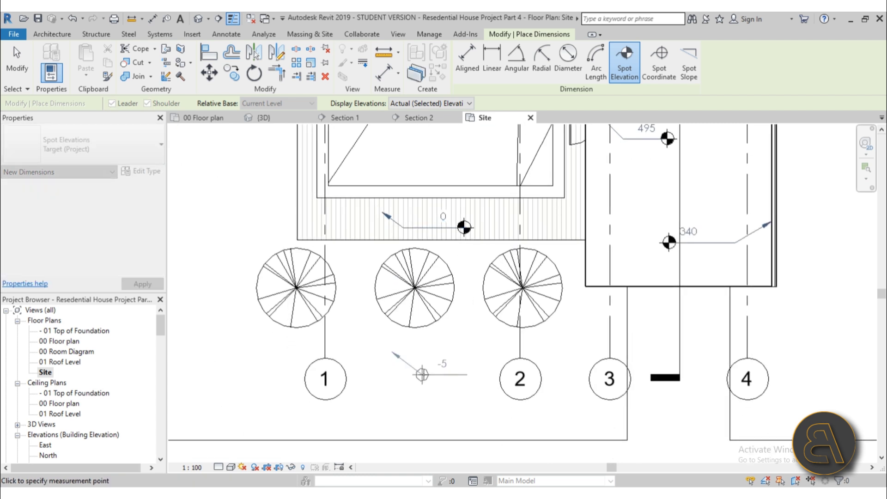
{"action": "left_click", "coordinate": [471, 367]}
- Place spot elevations with leaders on the rear terrace by the double door and on the ground behind it, and end the command
{"action": "scroll", "coordinate": [471, 367], "scroll_direction": "down", "scroll_amount": 5}
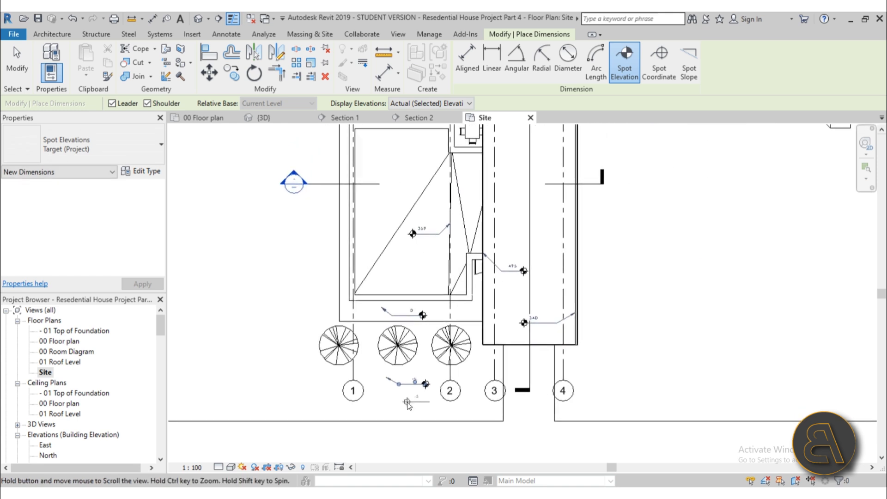
{"action": "scroll", "coordinate": [400, 192], "scroll_direction": "up", "scroll_amount": 7}
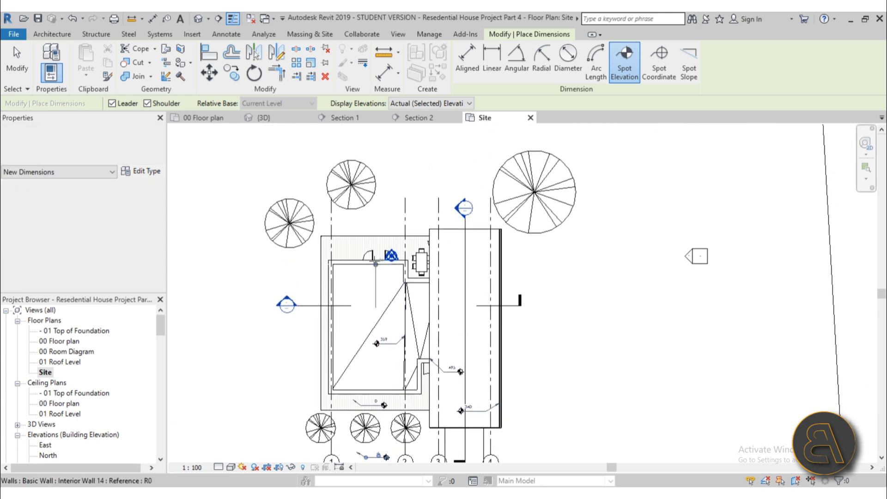
{"action": "left_click", "coordinate": [231, 215]}
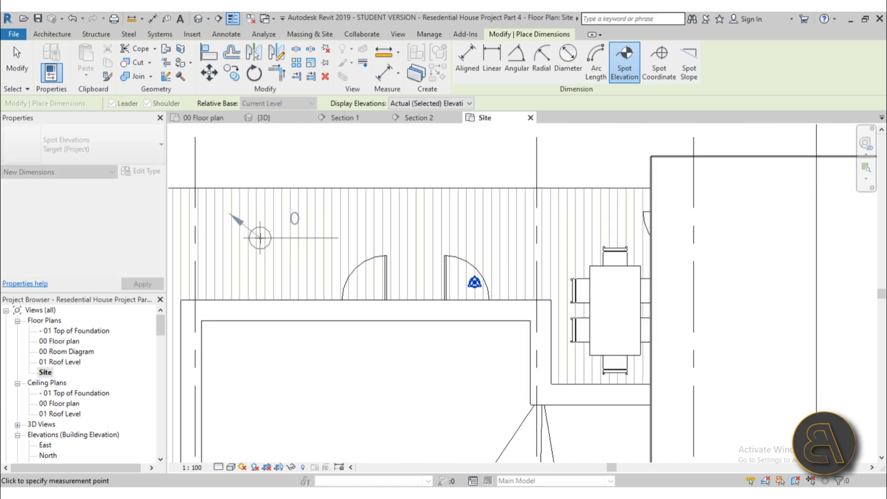
{"action": "left_click", "coordinate": [345, 244]}
{"action": "middle_click_drag", "start_coordinate": [404, 193], "coordinate": [409, 301]}
{"action": "left_click", "coordinate": [228, 227]}
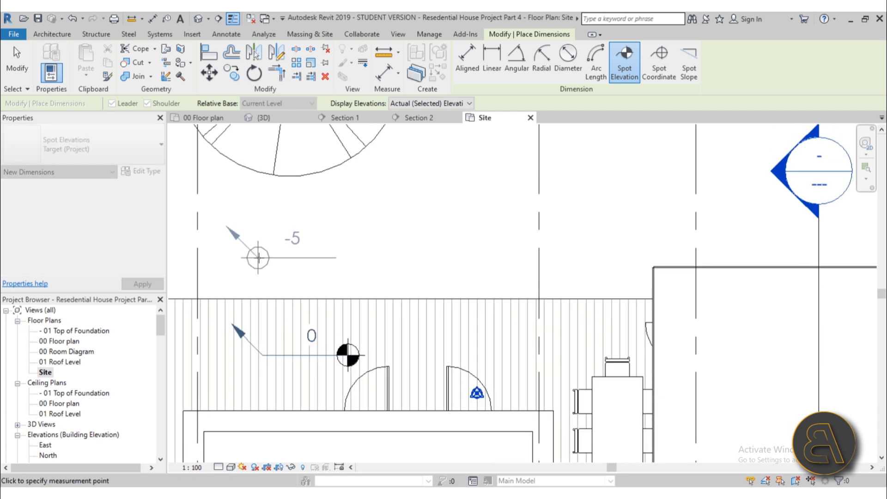
{"action": "left_click", "coordinate": [258, 257]}
{"action": "left_click", "coordinate": [350, 258]}
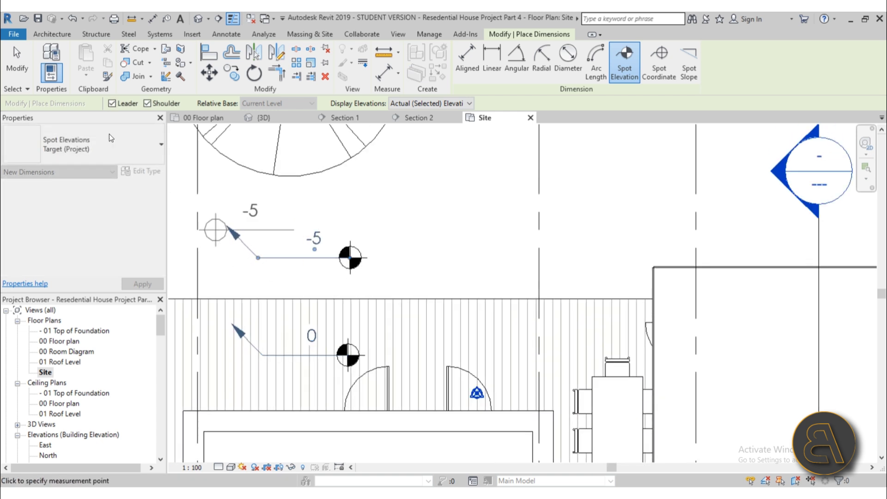
{"action": "left_click", "coordinate": [16, 66]}
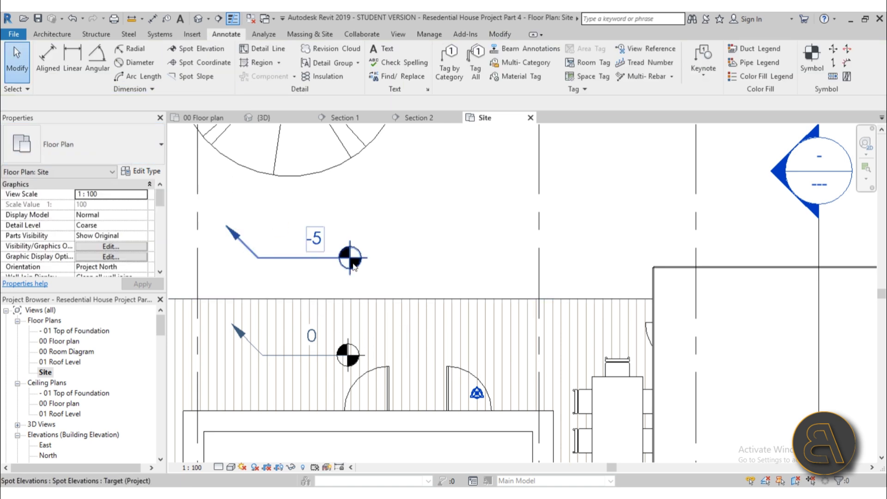
- Break the Section 2 line with a gap and shorten both segments so that only short stubs remain at the sloped roof's ends
{"action": "scroll", "coordinate": [360, 272], "scroll_direction": "down", "scroll_amount": 4}
{"action": "scroll", "coordinate": [359, 272], "scroll_direction": "down", "scroll_amount": 3}
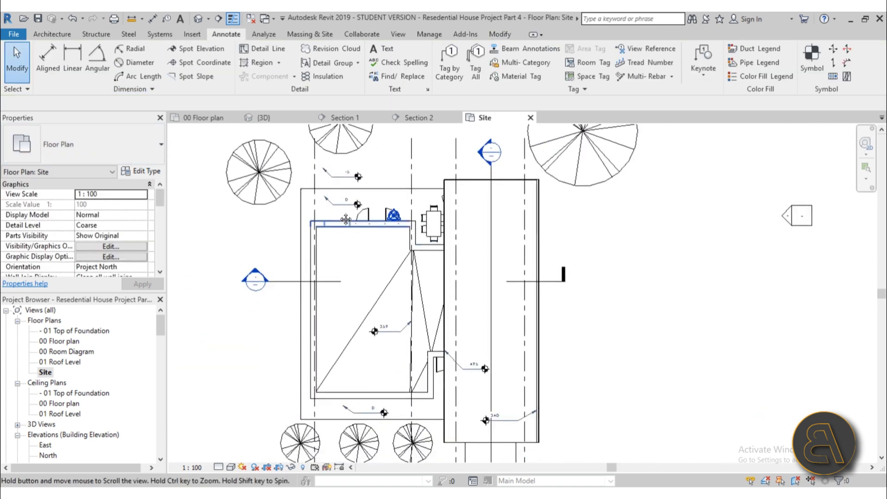
{"action": "scroll", "coordinate": [476, 240], "scroll_direction": "up", "scroll_amount": 1}
{"action": "left_click", "coordinate": [478, 240]}
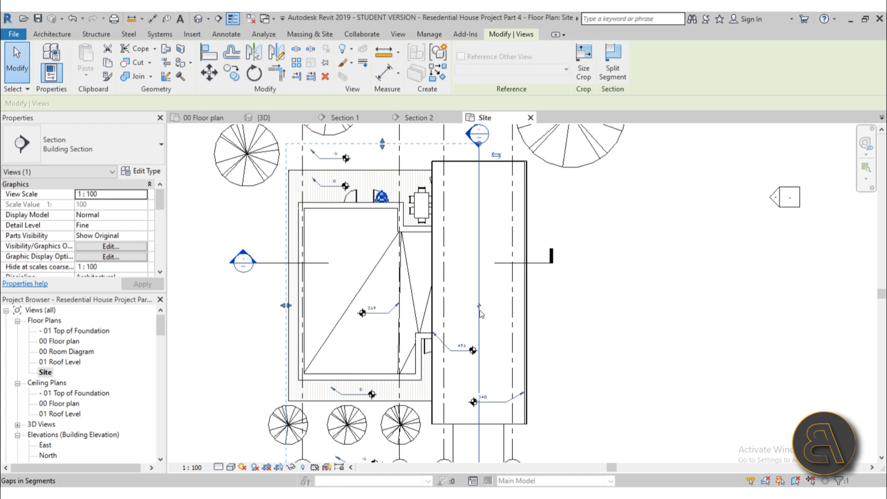
{"action": "left_click", "coordinate": [480, 306]}
{"action": "left_click_drag", "start_coordinate": [479, 252], "coordinate": [481, 188]}
{"action": "middle_click_drag", "start_coordinate": [480, 368], "coordinate": [459, 266]}
{"action": "left_click_drag", "start_coordinate": [458, 258], "coordinate": [460, 284]}
{"action": "left_click", "coordinate": [637, 307]}
- Place a spot slope on the sloped roof, end the command, and save the project
{"action": "scroll", "coordinate": [618, 285], "scroll_direction": "down", "scroll_amount": 1}
{"action": "middle_click_drag", "start_coordinate": [617, 285], "coordinate": [619, 327]}
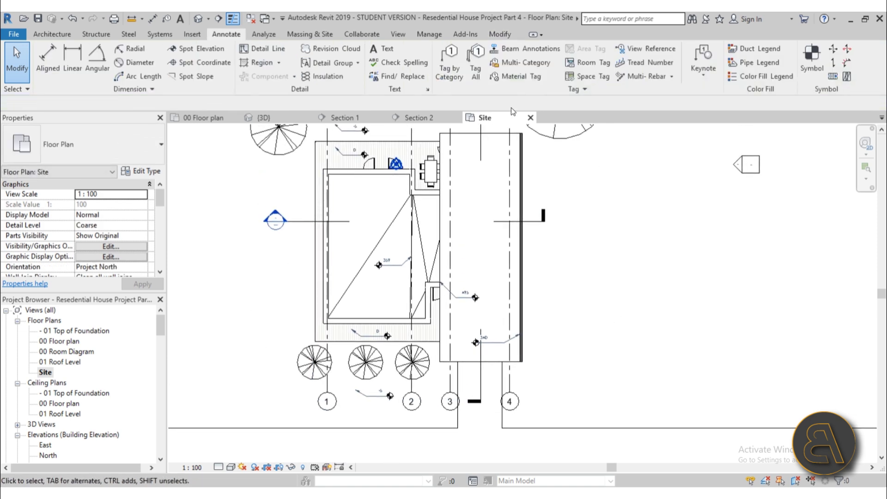
{"action": "scroll", "coordinate": [512, 134], "scroll_direction": "down", "scroll_amount": 1}
{"action": "middle_click_drag", "start_coordinate": [512, 134], "coordinate": [481, 240]}
{"action": "scroll", "coordinate": [481, 240], "scroll_direction": "down", "scroll_amount": 1}
{"action": "scroll", "coordinate": [557, 292], "scroll_direction": "up", "scroll_amount": 2}
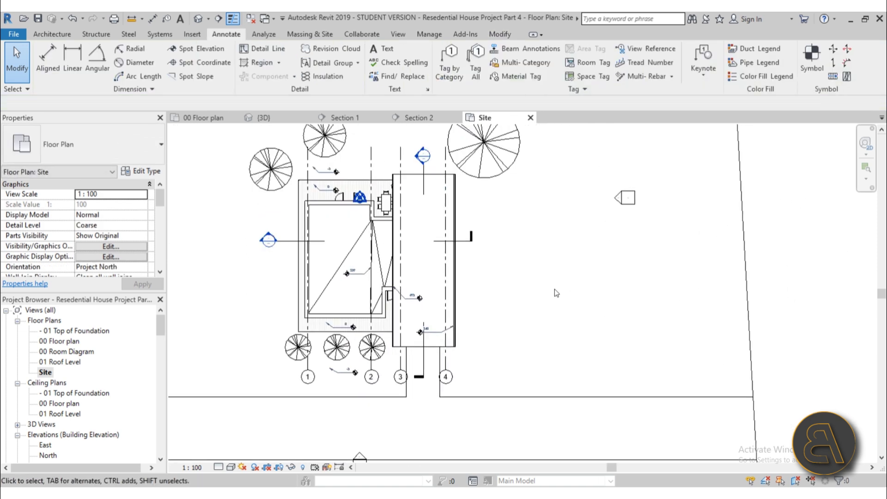
{"action": "left_click", "coordinate": [190, 77]}
{"action": "scroll", "coordinate": [411, 252], "scroll_direction": "up", "scroll_amount": 2}
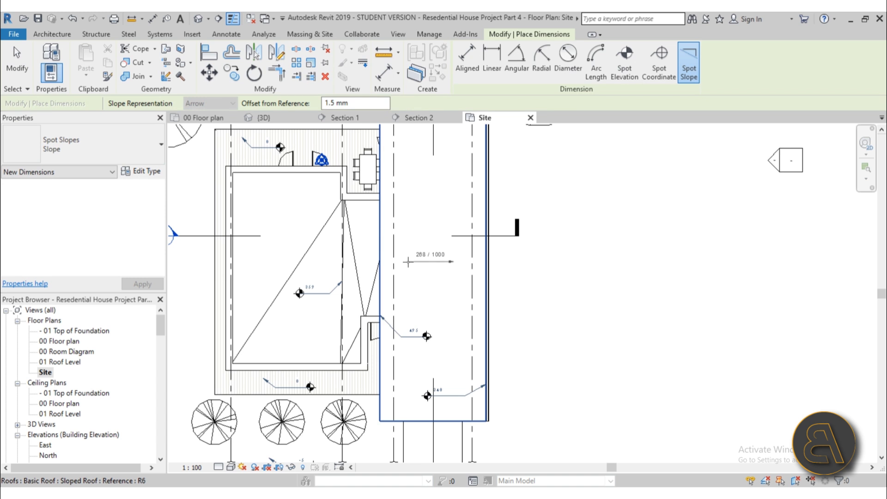
{"action": "left_click", "coordinate": [411, 264]}
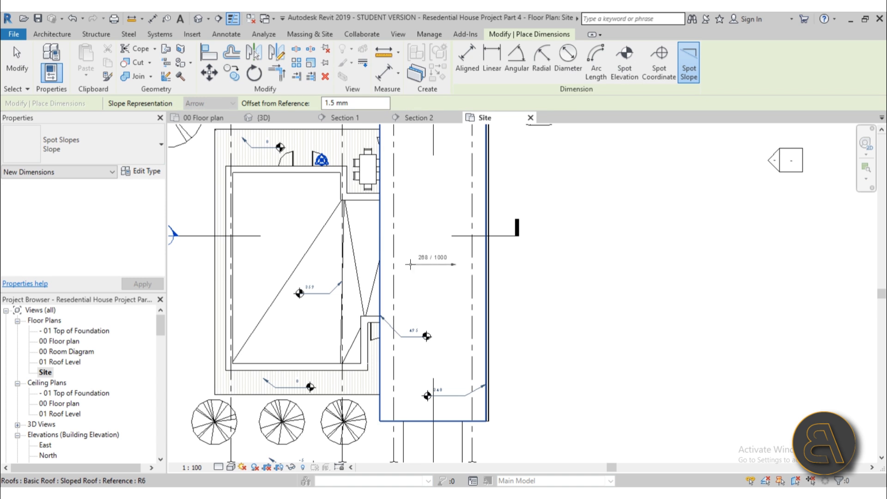
{"action": "left_click", "coordinate": [32, 69]}
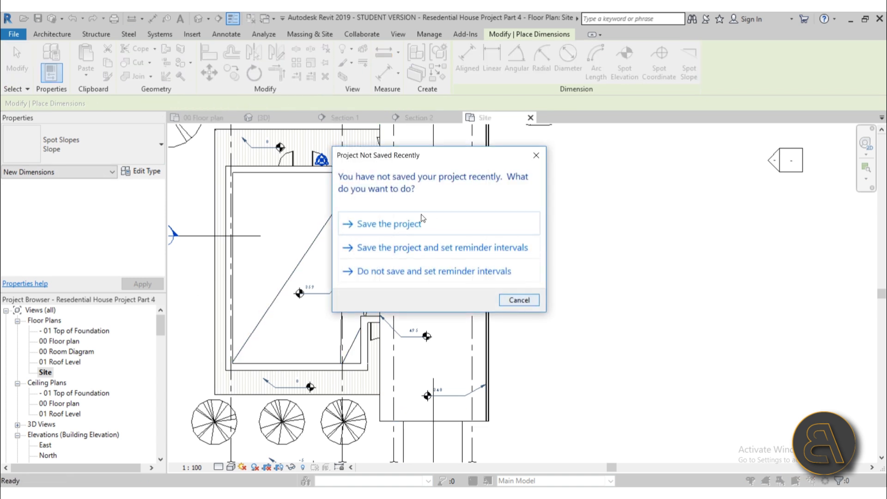
{"action": "left_click", "coordinate": [408, 225]}
- Set the text font of the roof spot slope's type, Slope, to Century Gothic
{"action": "scroll", "coordinate": [429, 279], "scroll_direction": "up", "scroll_amount": 4}
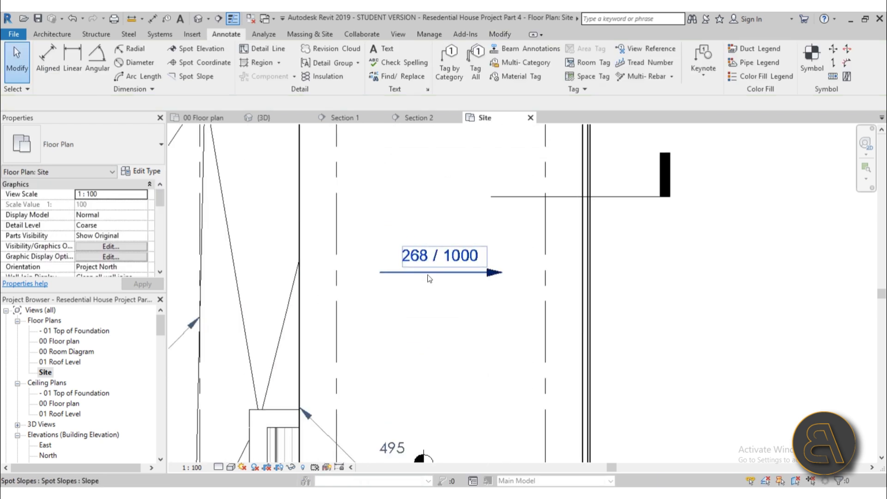
{"action": "left_click", "coordinate": [430, 279]}
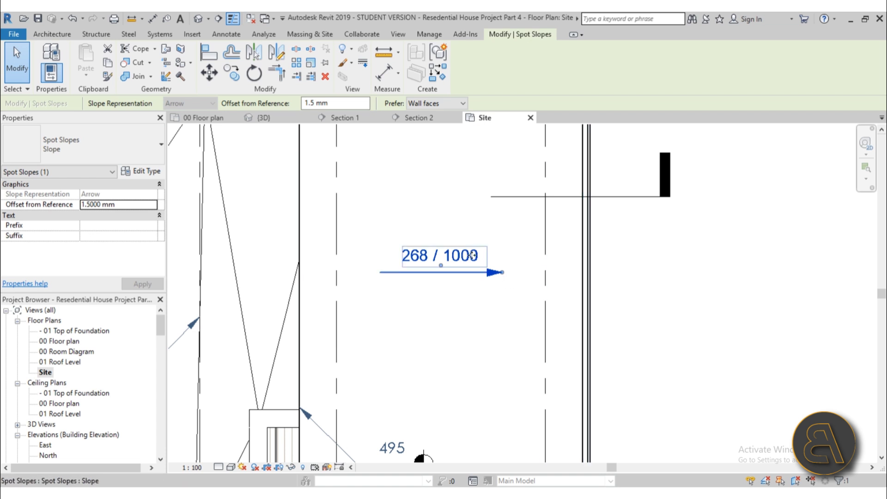
{"action": "scroll", "coordinate": [411, 262], "scroll_direction": "up", "scroll_amount": 1}
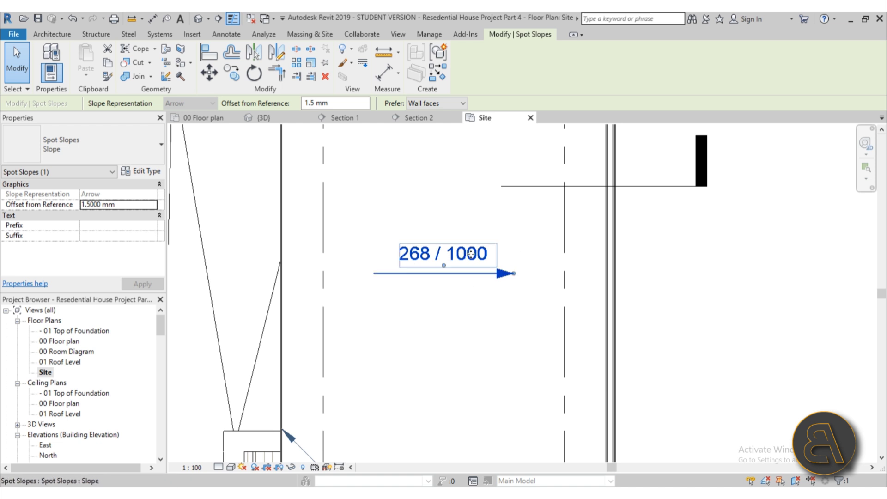
{"action": "left_click", "coordinate": [144, 175]}
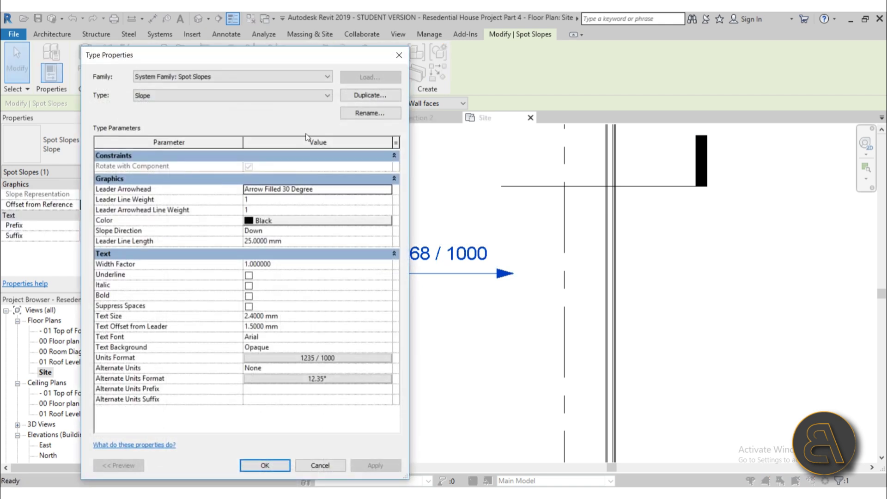
{"action": "left_click", "coordinate": [280, 338]}
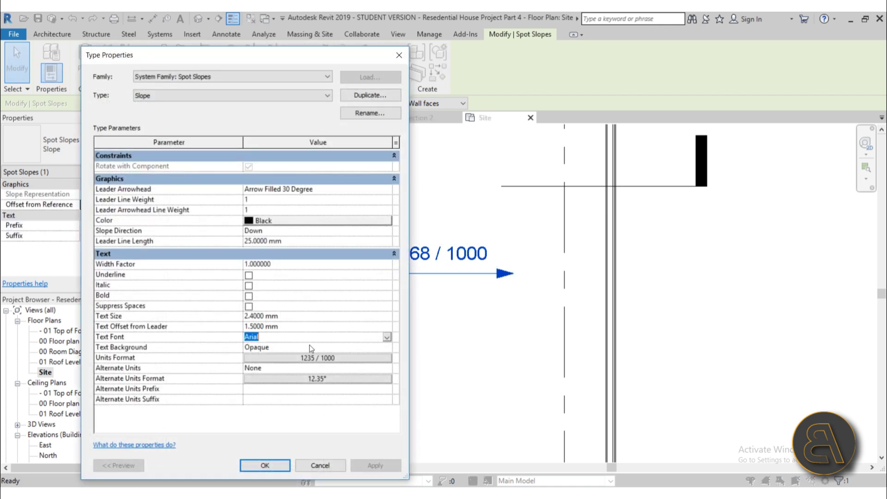
{"action": "left_click", "coordinate": [388, 337]}
{"action": "scroll", "coordinate": [318, 366], "scroll_direction": "down", "scroll_amount": 15}
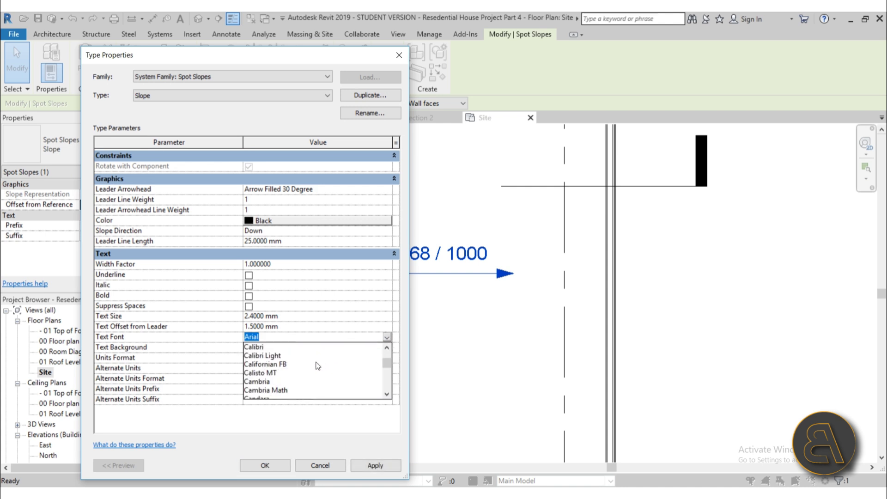
{"action": "scroll", "coordinate": [318, 366], "scroll_direction": "down", "scroll_amount": 3}
{"action": "left_click", "coordinate": [284, 357]}
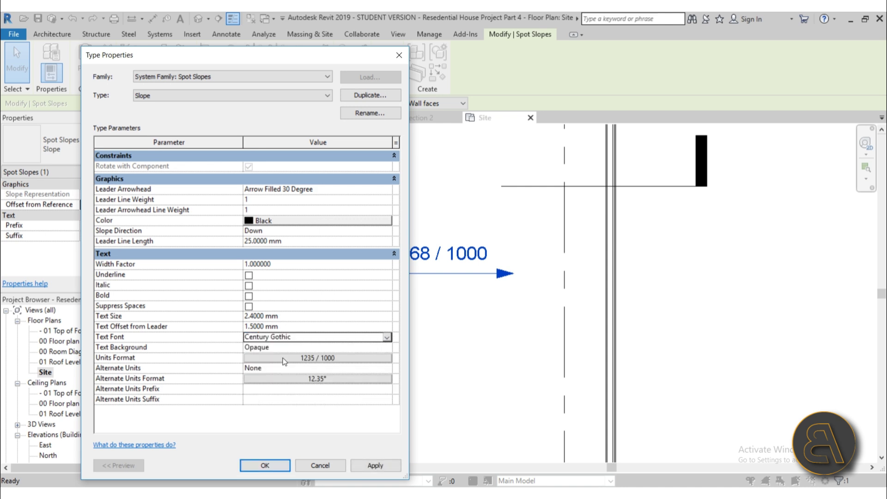
- Set the colour of the Slope spot slope type to the muted blue RGB 077-106-138
{"action": "left_click", "coordinate": [250, 221]}
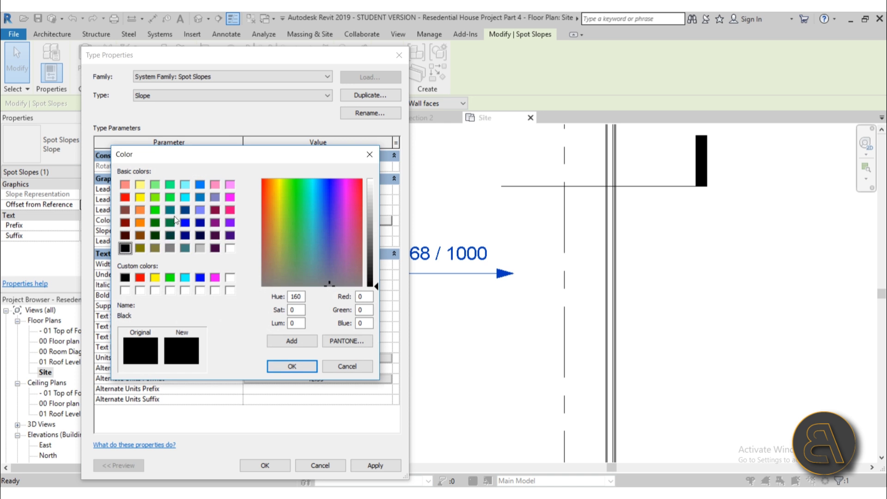
{"action": "left_click", "coordinate": [185, 211]}
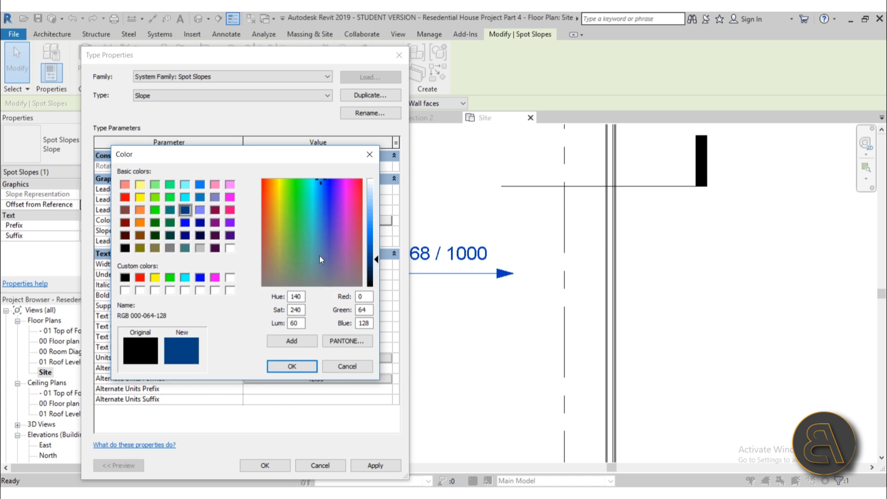
{"action": "left_click", "coordinate": [321, 256]}
{"action": "left_click", "coordinate": [375, 240]}
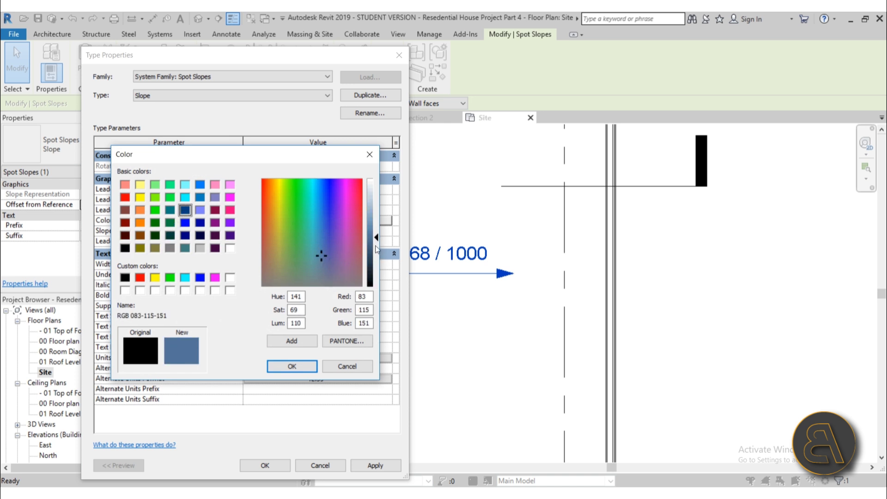
{"action": "left_click", "coordinate": [375, 242]}
{"action": "left_click", "coordinate": [292, 367]}
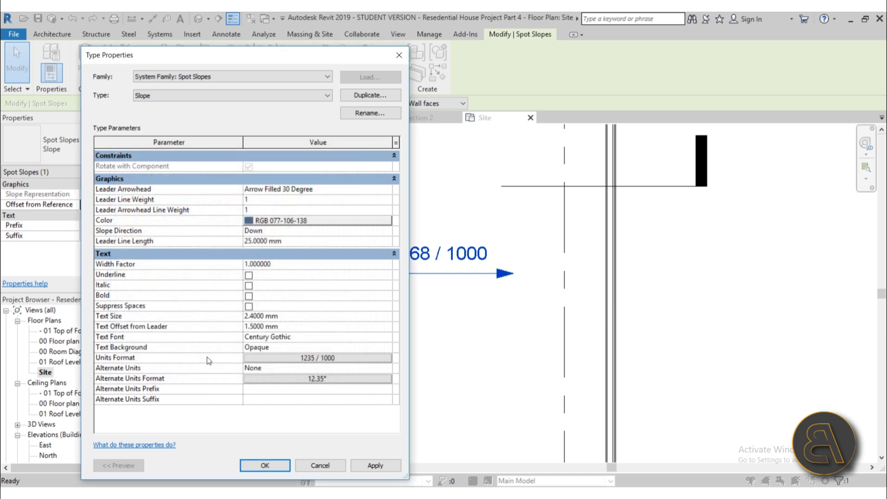
- Set the Slope type's units format to decimal degrees with 0 decimal places and no unit symbol, and apply the type changes
{"action": "left_click", "coordinate": [274, 359]}
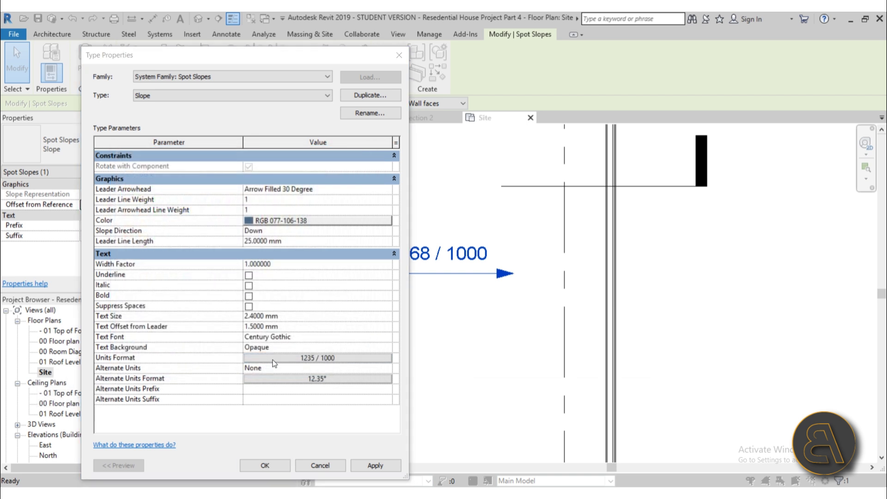
{"action": "left_click", "coordinate": [555, 215]}
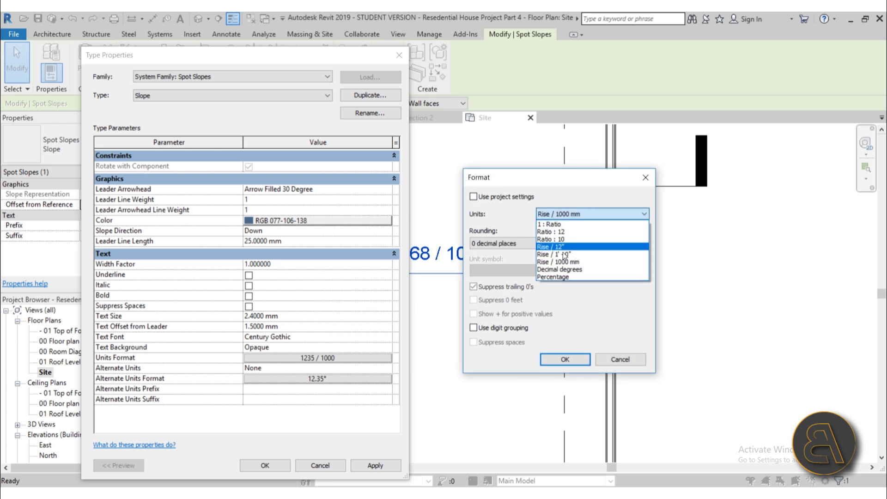
{"action": "left_click", "coordinate": [557, 269]}
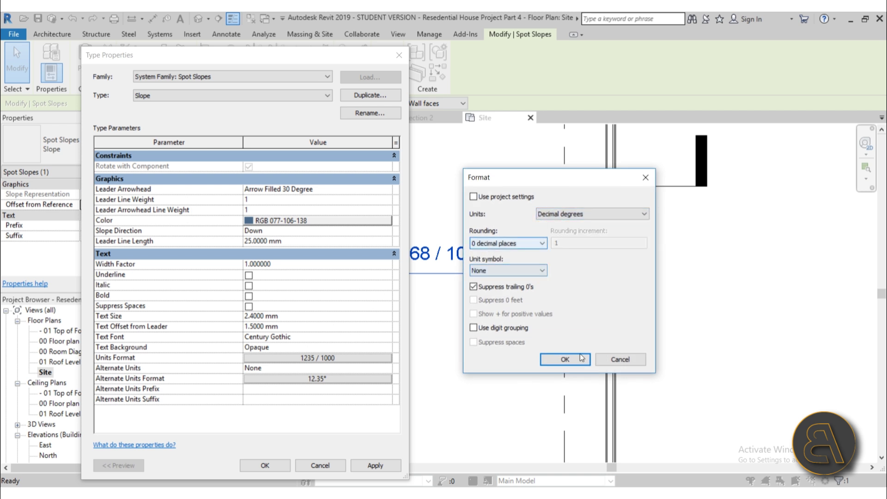
{"action": "left_click", "coordinate": [565, 360]}
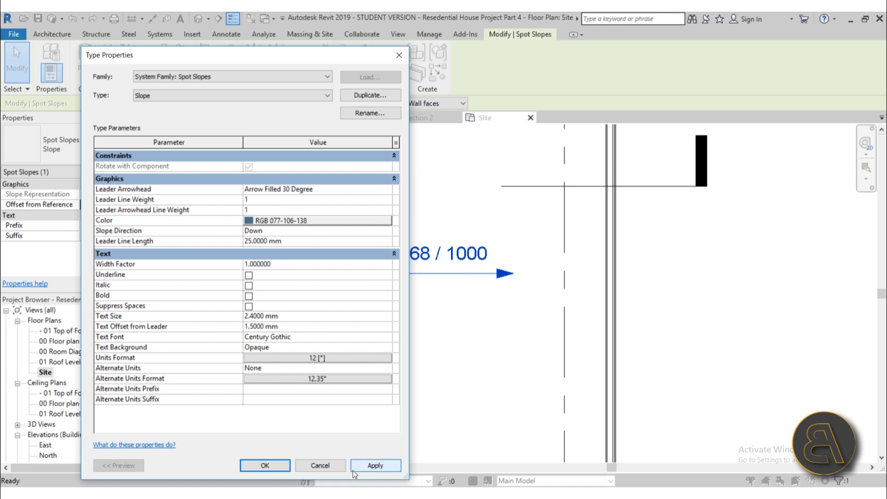
{"action": "left_click", "coordinate": [372, 466]}
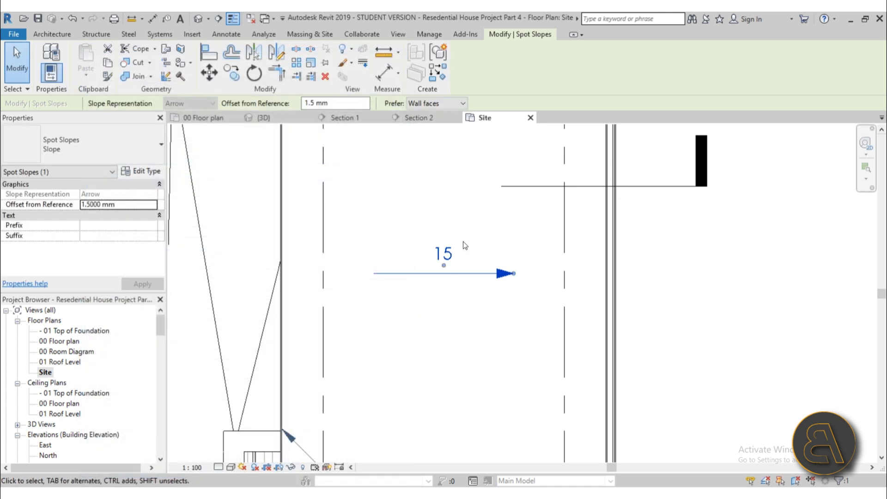
{"action": "left_click", "coordinate": [463, 312]}
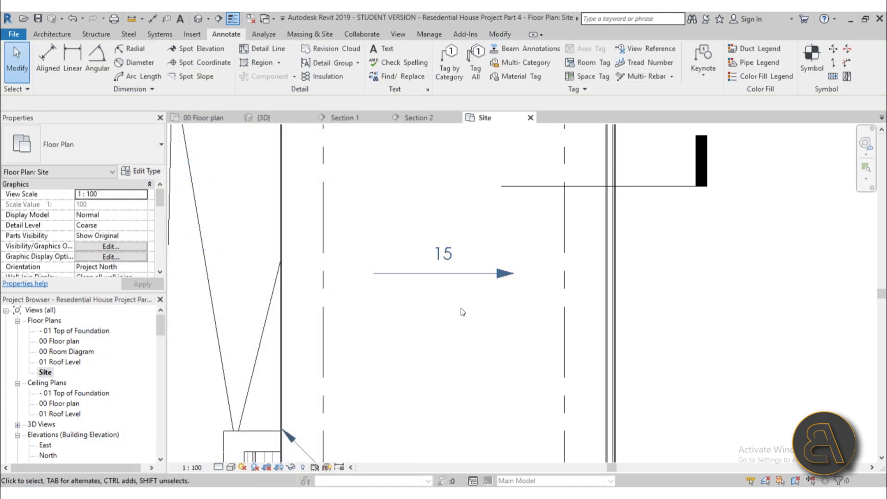
- Set the Slope type's text offset from leader to 0.5 mm, apply it, and deselect the roof's spot slope
{"action": "left_click", "coordinate": [463, 284]}
{"action": "scroll", "coordinate": [467, 291], "scroll_direction": "down", "scroll_amount": 3}
{"action": "scroll", "coordinate": [481, 307], "scroll_direction": "up", "scroll_amount": 3}
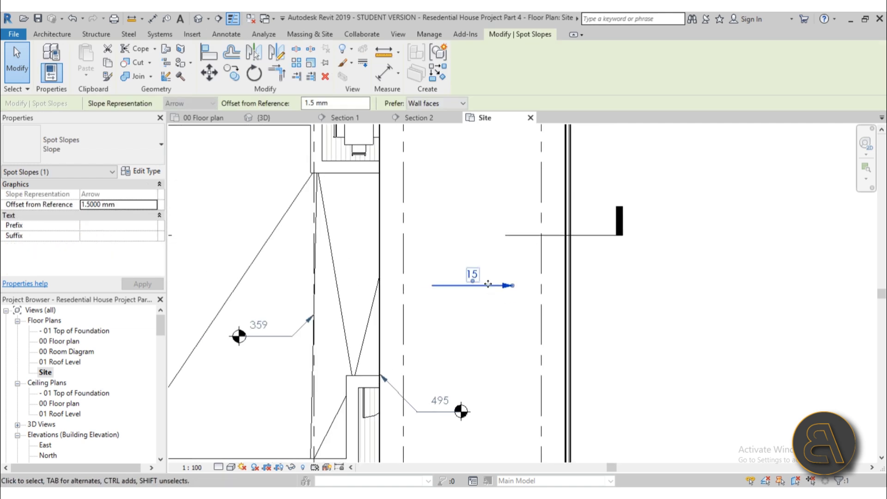
{"action": "left_click", "coordinate": [159, 183]}
{"action": "left_click", "coordinate": [149, 172]}
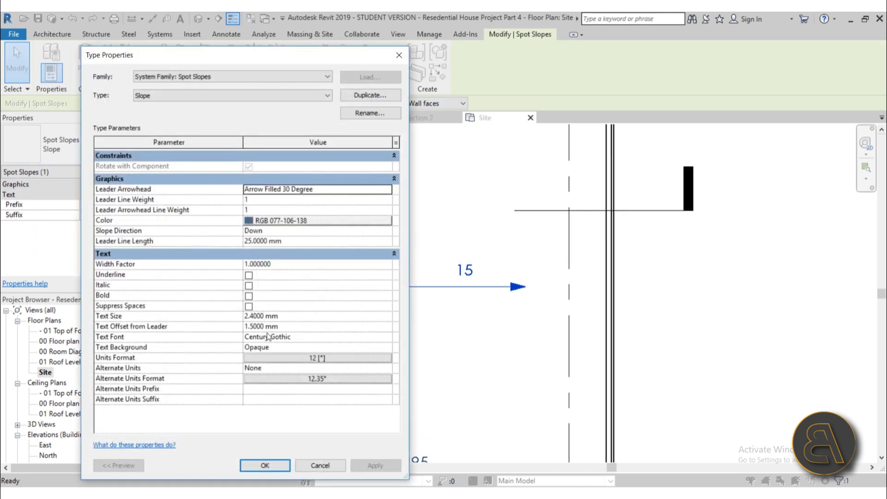
{"action": "left_click", "coordinate": [251, 328]}
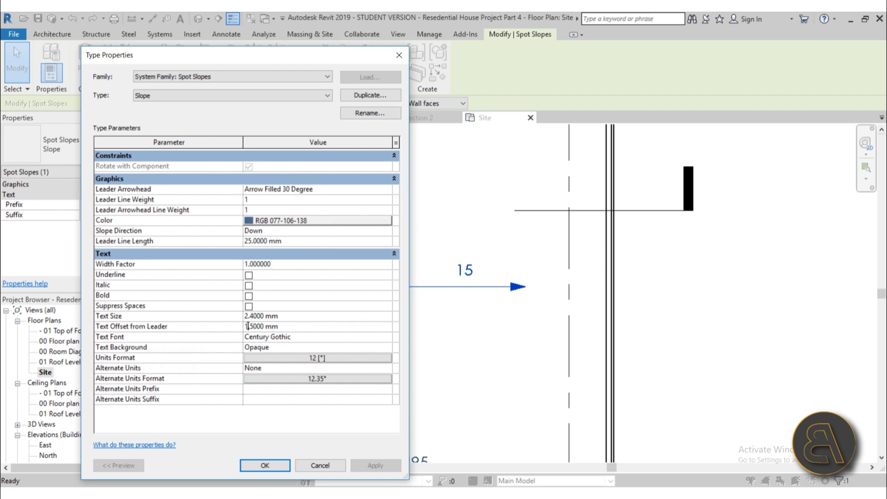
{"action": "double_click", "coordinate": [248, 327]}
{"action": "left_click", "coordinate": [246, 328]}
{"action": "key", "text": "BackSpace"}
{"action": "type", "text": "0"}
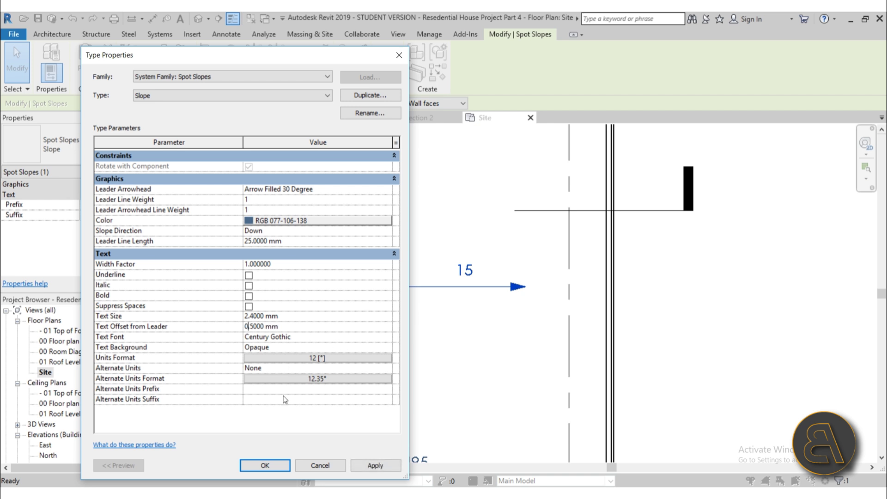
{"action": "left_click", "coordinate": [369, 466]}
{"action": "left_click", "coordinate": [278, 468]}
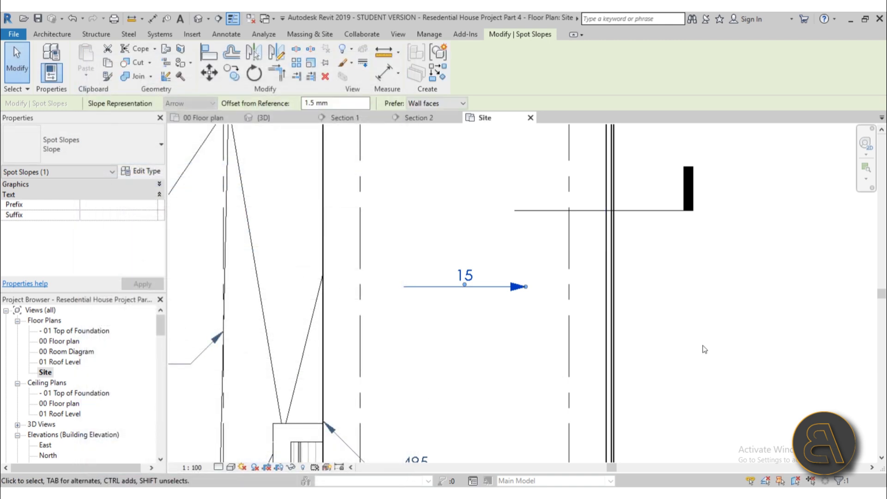
{"action": "left_click", "coordinate": [703, 349]}
- Create a property line by sketching a rectangle about 2800 wide around the house, starting on the road's upper edge
{"action": "scroll", "coordinate": [668, 221], "scroll_direction": "down", "scroll_amount": 2}
{"action": "middle_click_drag", "start_coordinate": [669, 222], "coordinate": [635, 208]}
{"action": "scroll", "coordinate": [665, 242], "scroll_direction": "down", "scroll_amount": 2}
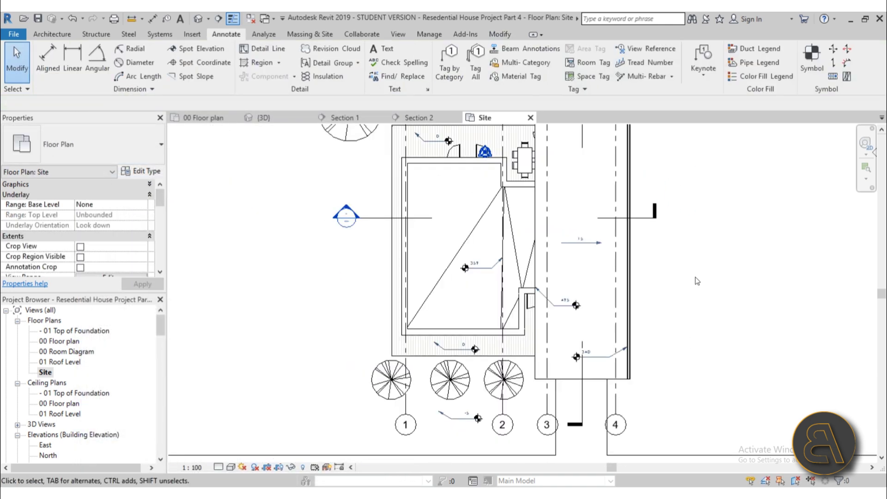
{"action": "middle_click_drag", "start_coordinate": [602, 262], "coordinate": [550, 280]}
{"action": "scroll", "coordinate": [550, 280], "scroll_direction": "down", "scroll_amount": 2}
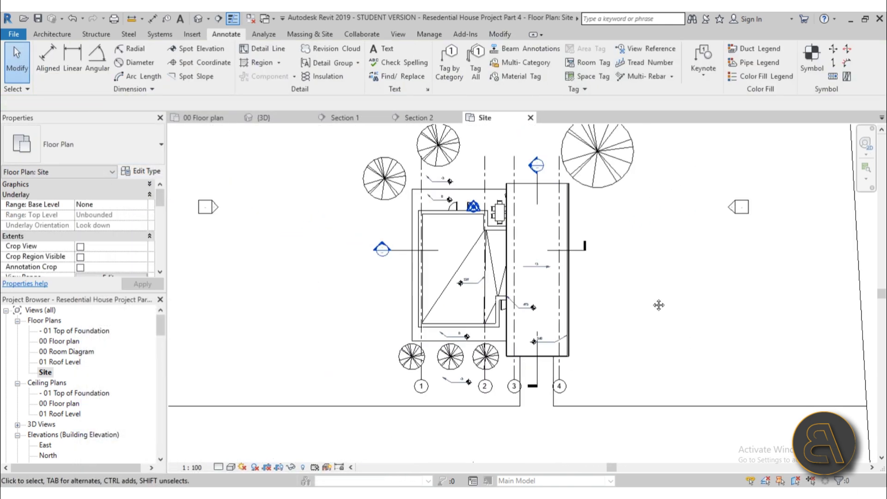
{"action": "middle_click_drag", "start_coordinate": [660, 305], "coordinate": [595, 318]}
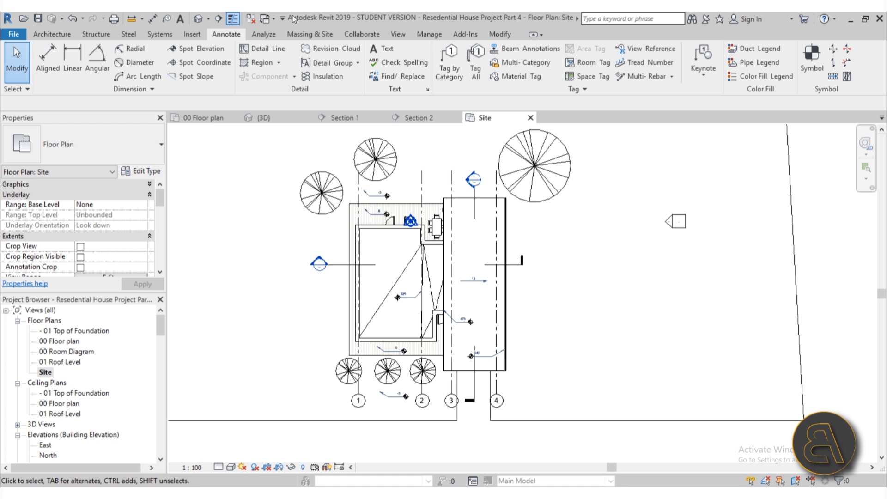
{"action": "left_click", "coordinate": [310, 34]}
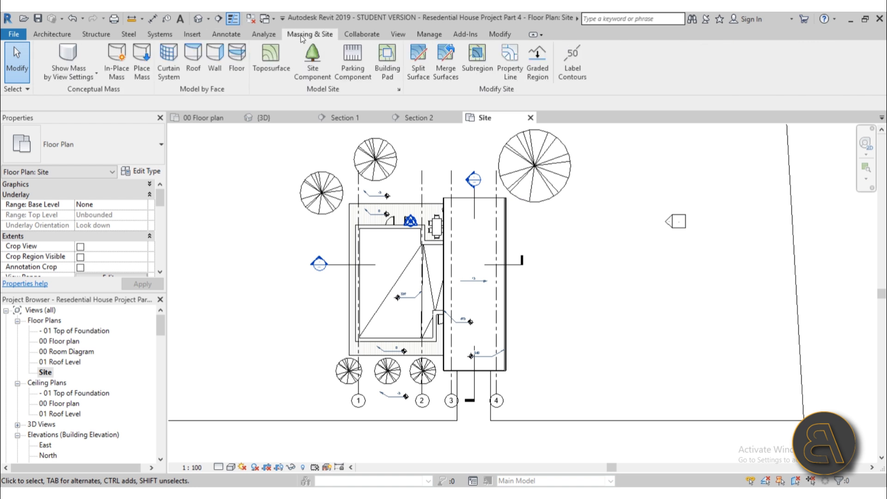
{"action": "left_click", "coordinate": [523, 74]}
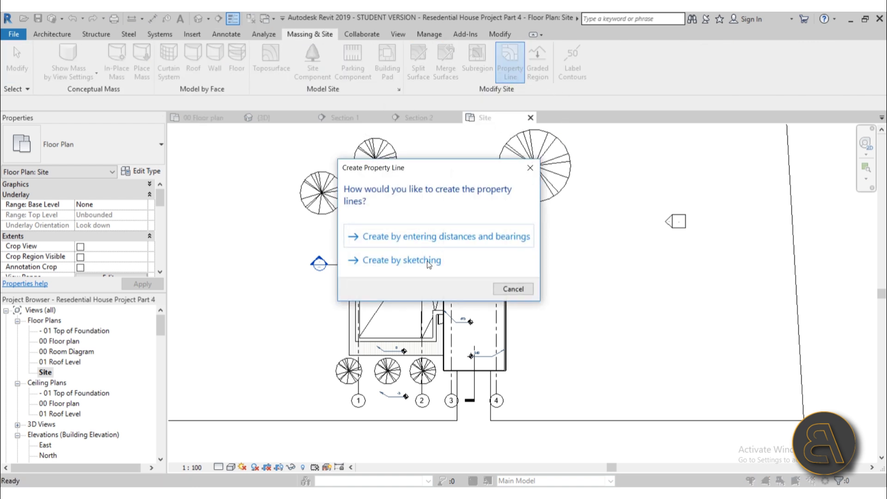
{"action": "left_click", "coordinate": [387, 262]}
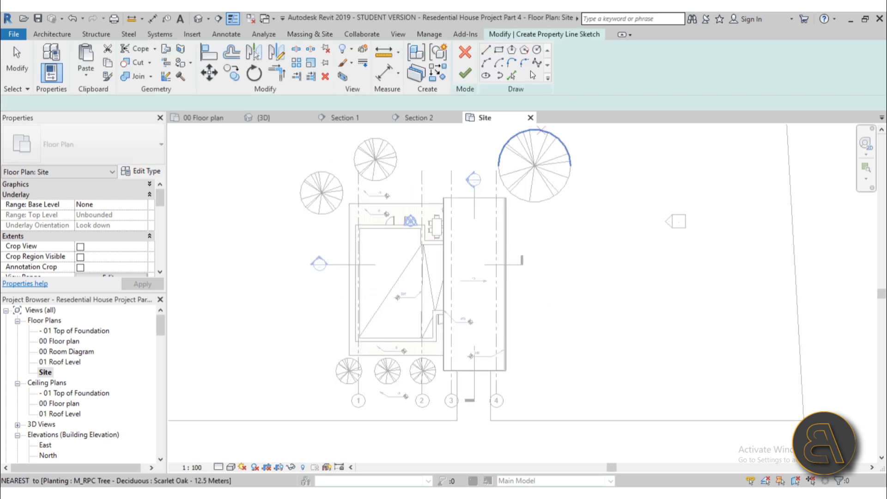
{"action": "left_click", "coordinate": [499, 50]}
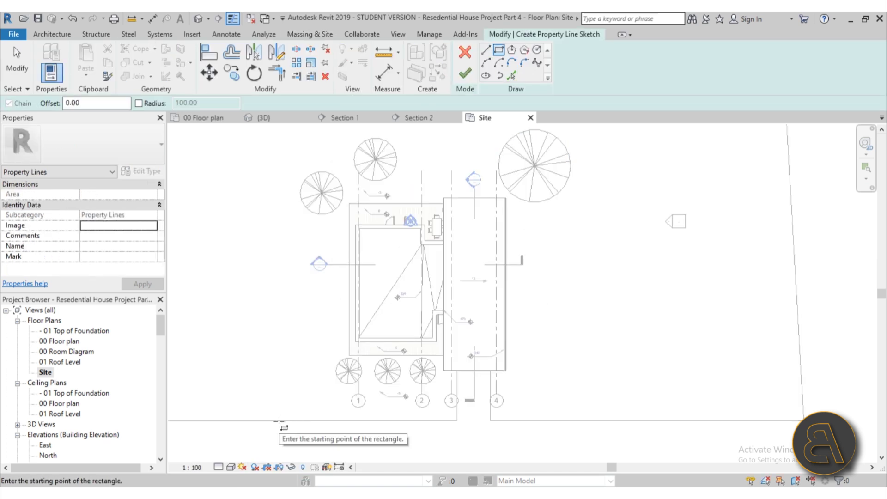
{"action": "left_click", "coordinate": [278, 421]}
{"action": "scroll", "coordinate": [601, 171], "scroll_direction": "down", "scroll_amount": 2}
{"action": "middle_click_drag", "start_coordinate": [601, 173], "coordinate": [554, 226]}
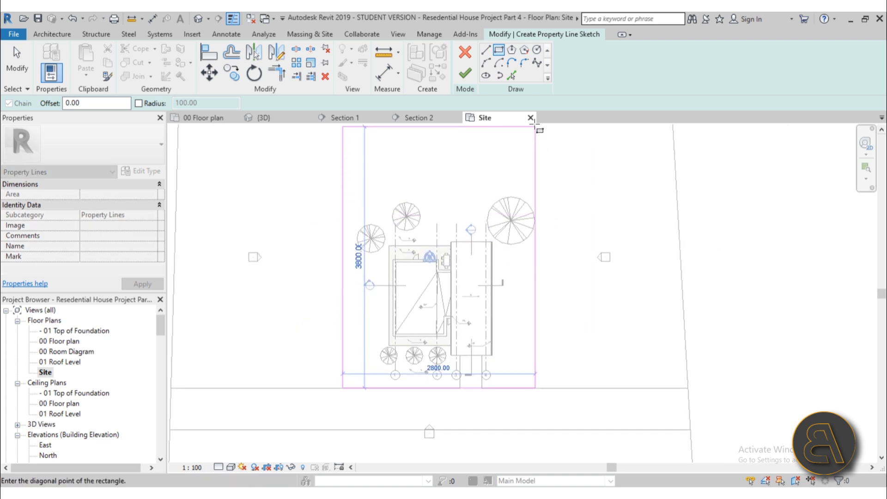
{"action": "left_click", "coordinate": [535, 140]}
{"action": "key", "text": "Escape"}
{"action": "key", "text": "Escape"}
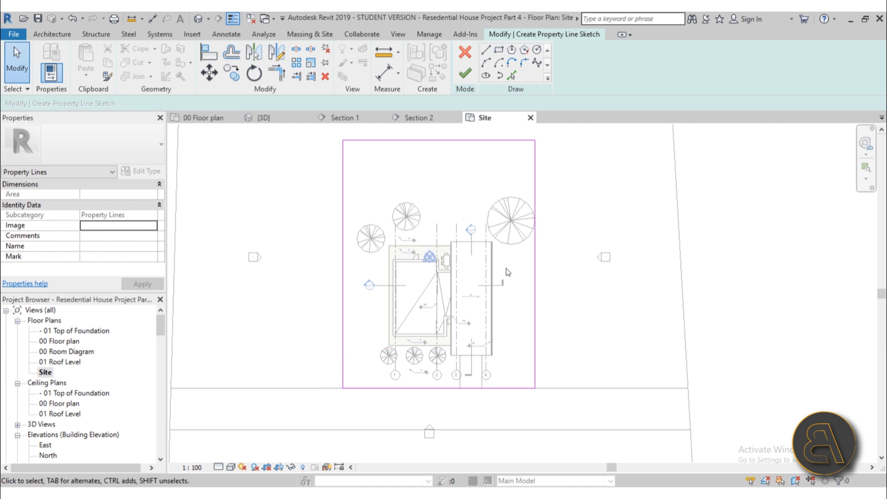
- Narrow the property line sketch by moving both side lines inward toward the house, and finish the sketch
{"action": "left_click", "coordinate": [532, 302]}
{"action": "left_click_drag", "start_coordinate": [532, 306], "coordinate": [520, 312]}
{"action": "left_click_drag", "start_coordinate": [343, 312], "coordinate": [368, 321]}
{"action": "left_click", "coordinate": [345, 320]}
{"action": "left_click", "coordinate": [539, 313]}
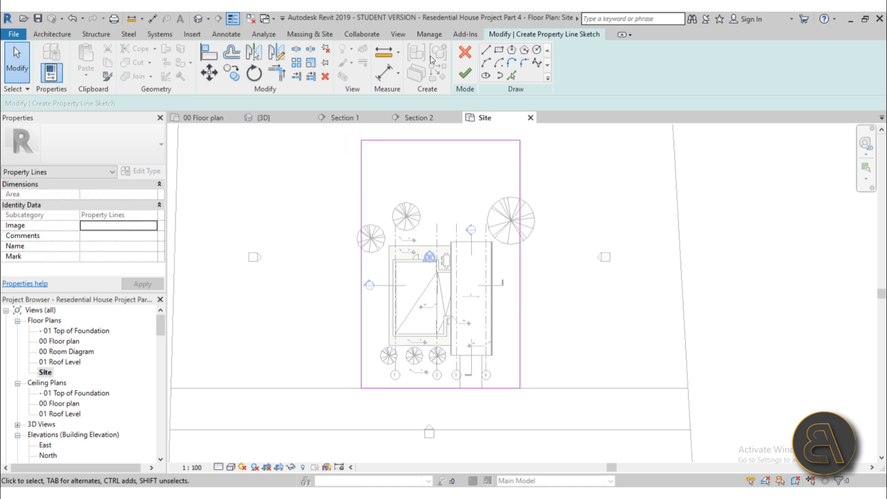
{"action": "left_click", "coordinate": [465, 73]}
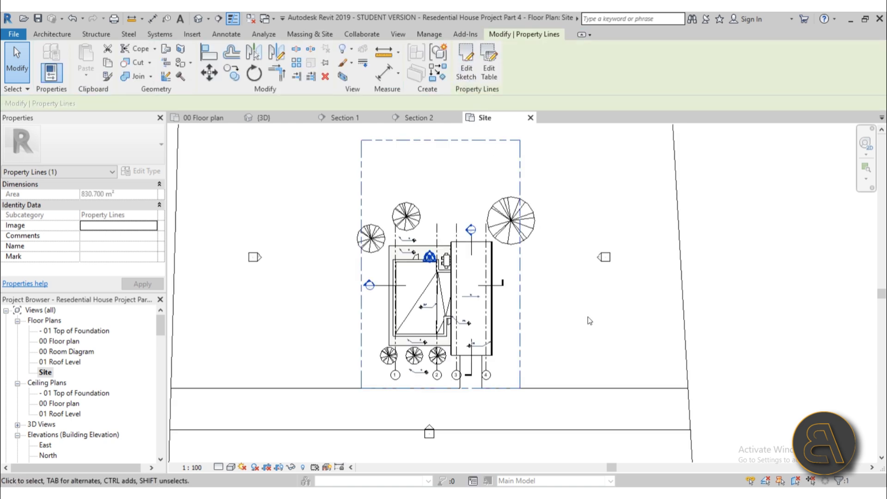
- Examine the property line, trees, roofs and annotations around the house in the Site plan
{"action": "scroll", "coordinate": [497, 323], "scroll_direction": "up", "scroll_amount": 3}
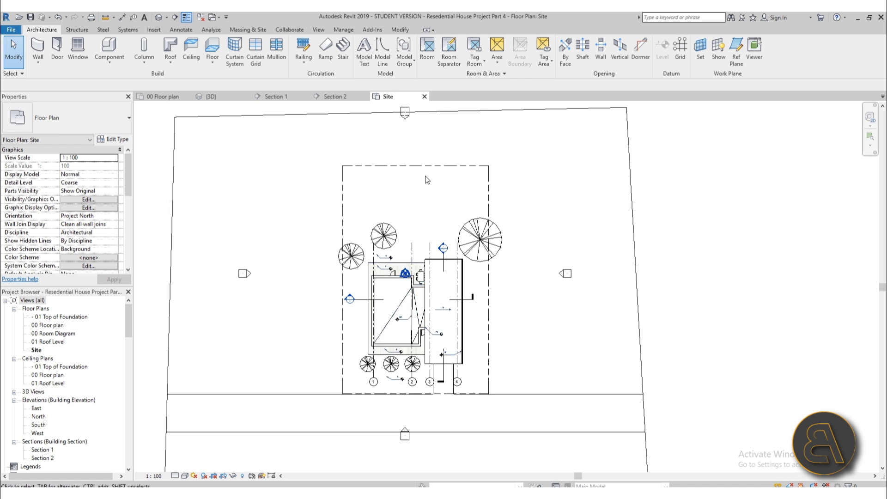
{"action": "scroll", "coordinate": [420, 277], "scroll_direction": "up", "scroll_amount": 4}
{"action": "left_click", "coordinate": [421, 277]}
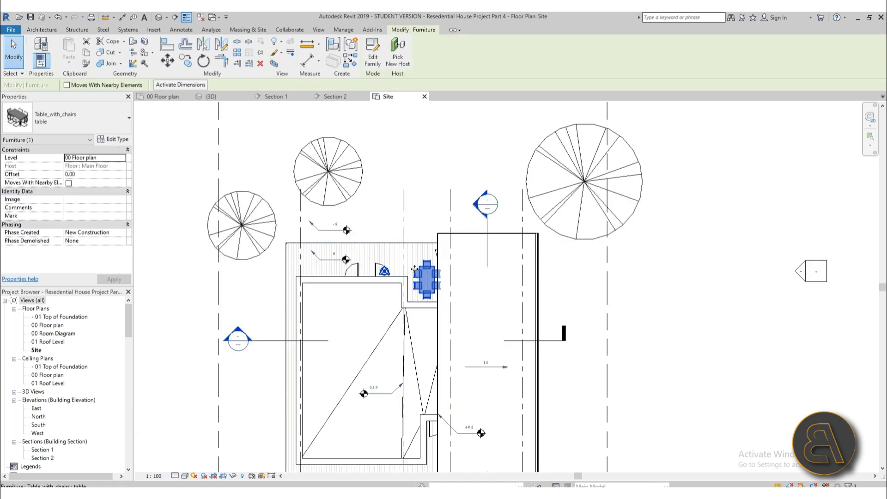
{"action": "scroll", "coordinate": [415, 270], "scroll_direction": "down", "scroll_amount": 4}
{"action": "left_click", "coordinate": [413, 223]}
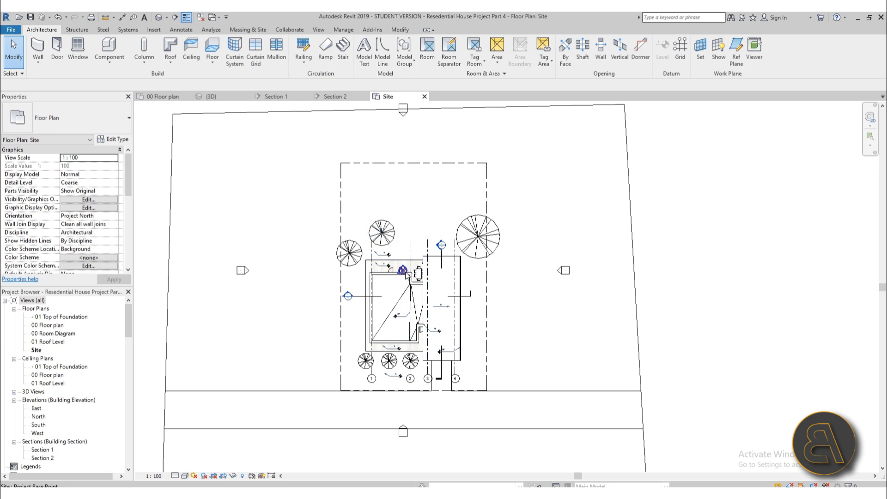
{"action": "scroll", "coordinate": [404, 273], "scroll_direction": "up", "scroll_amount": 3}
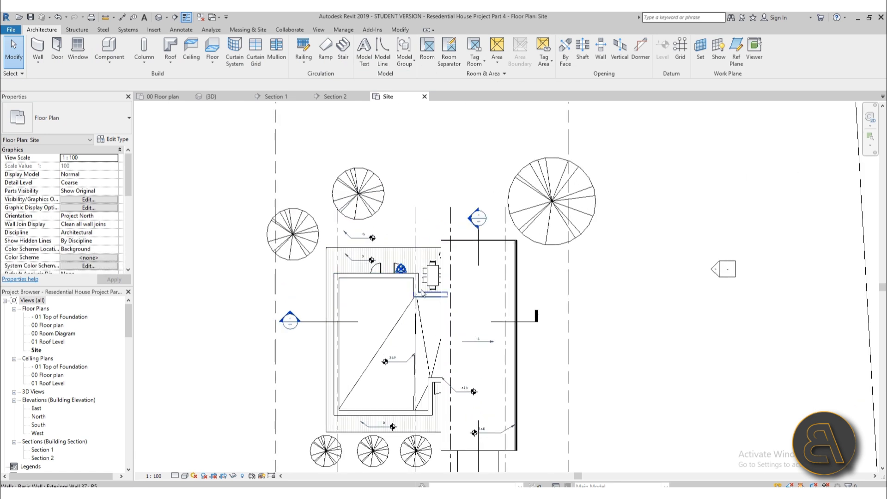
{"action": "scroll", "coordinate": [403, 271], "scroll_direction": "down", "scroll_amount": 4}
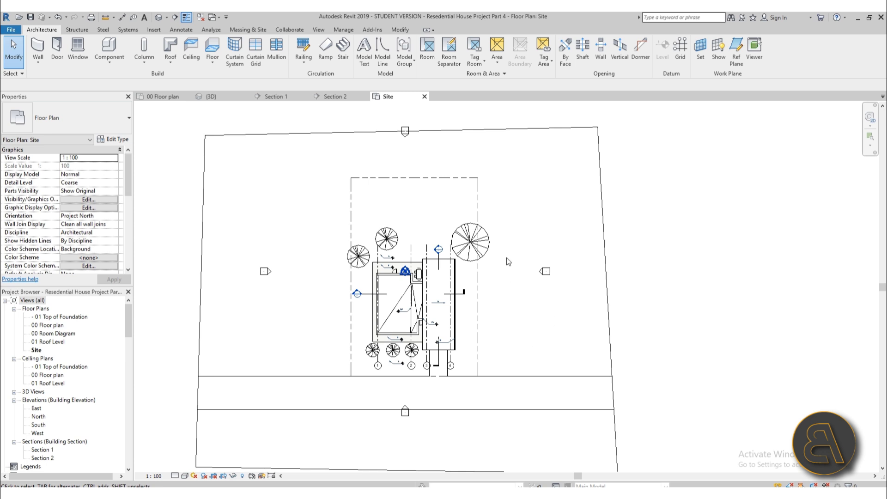
{"action": "scroll", "coordinate": [416, 302], "scroll_direction": "up", "scroll_amount": 4}
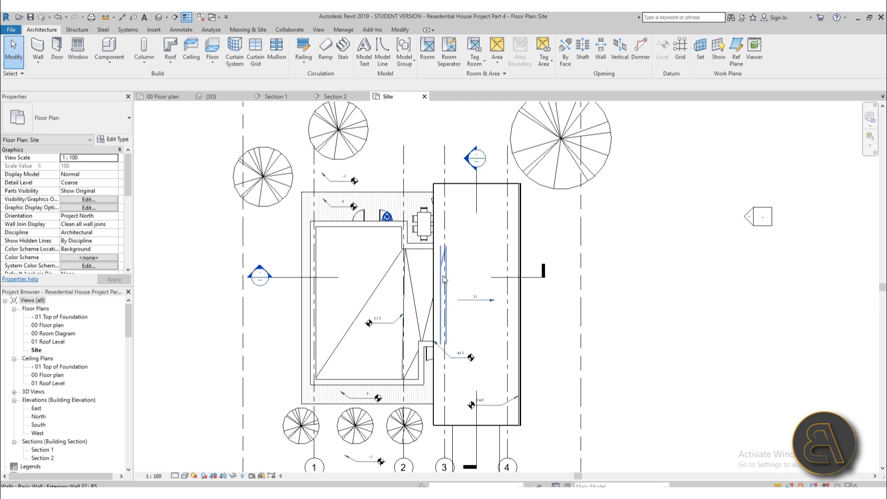
{"action": "scroll", "coordinate": [403, 247], "scroll_direction": "down", "scroll_amount": 3}
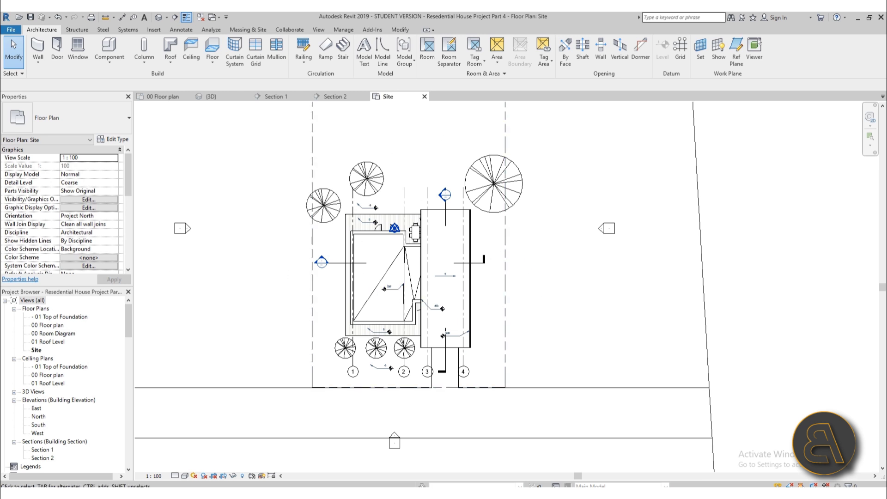
- Open the 00 Floor plan view and centre the dimensioned house plan
{"action": "double_click", "coordinate": [50, 325]}
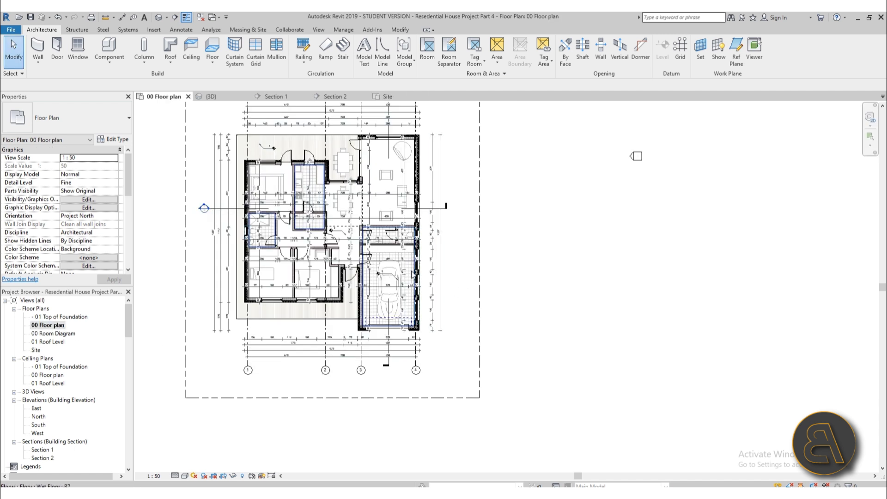
{"action": "middle_click_drag", "start_coordinate": [334, 251], "coordinate": [385, 294]}
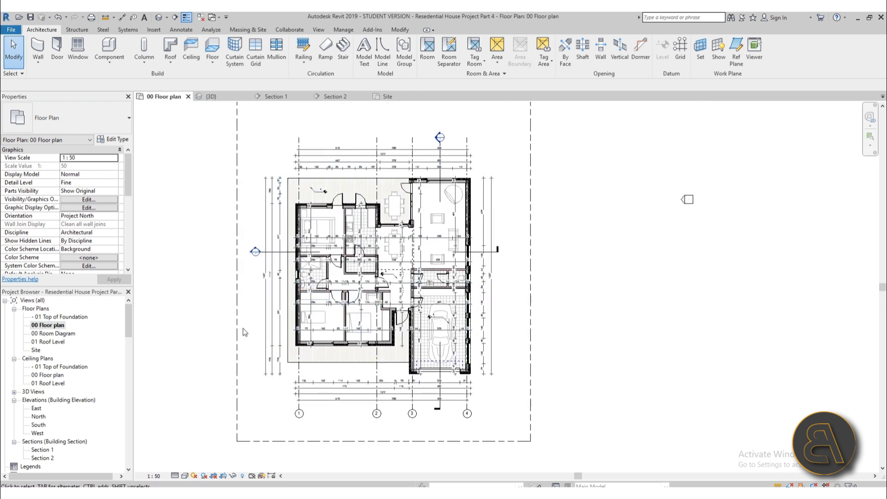
- Open the Site plan view and start placing an annotation symbol with the M_North Arrow-2 type
{"action": "middle_click_drag", "start_coordinate": [252, 342], "coordinate": [253, 356]}
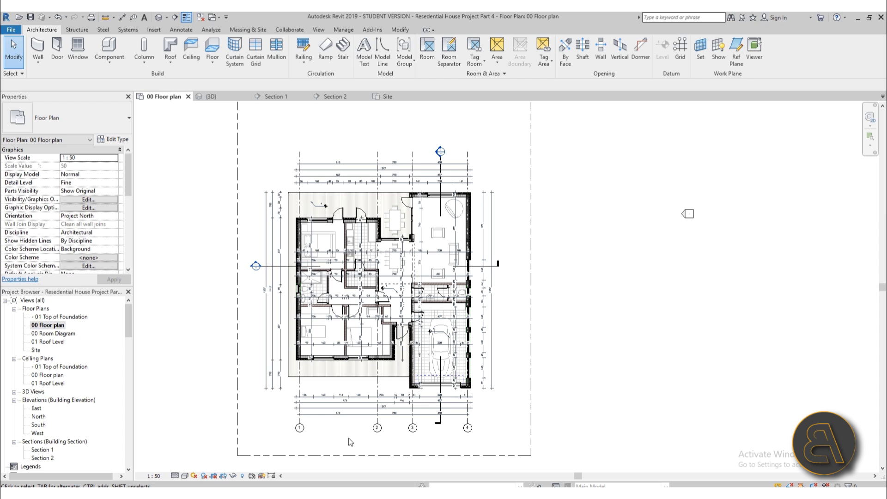
{"action": "double_click", "coordinate": [36, 351]}
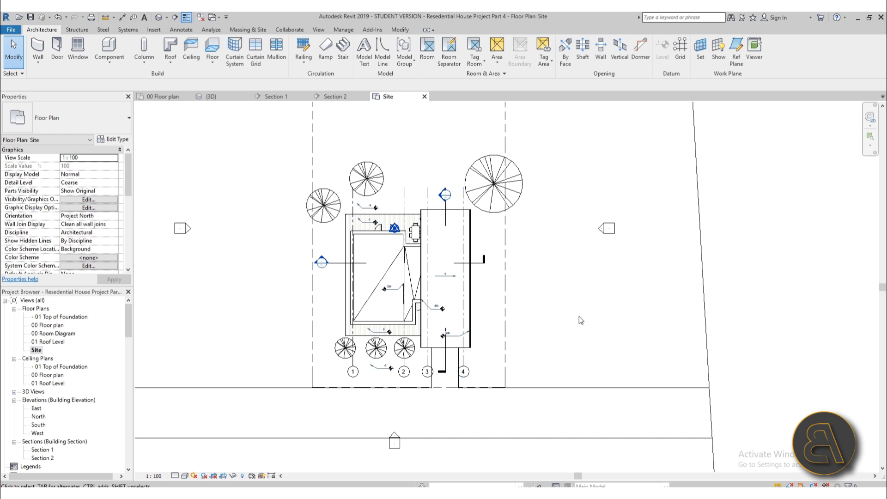
{"action": "left_click", "coordinate": [184, 30]}
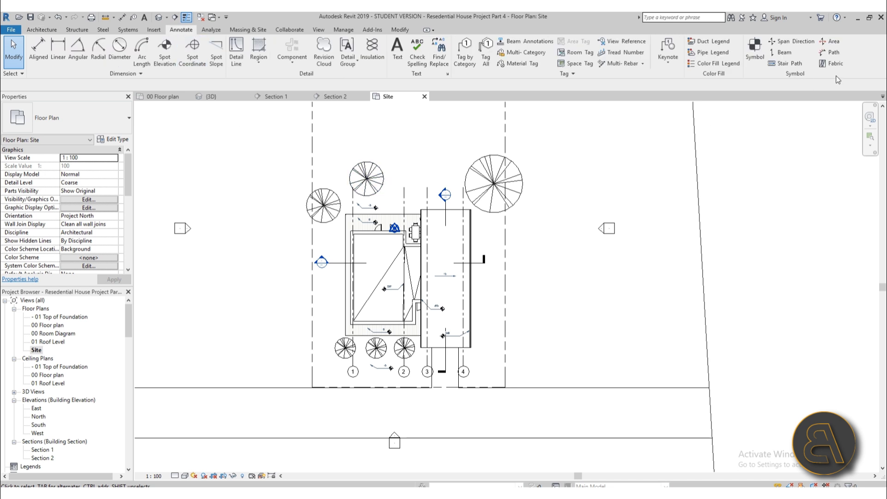
{"action": "left_click", "coordinate": [754, 65]}
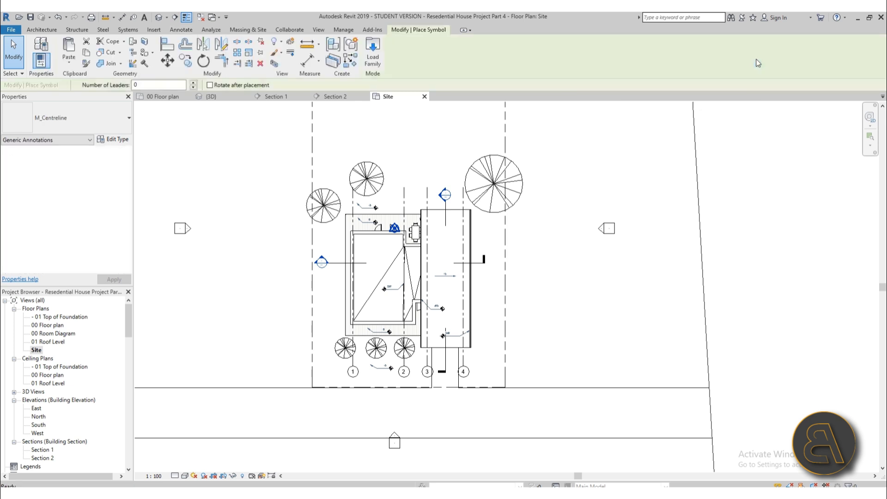
{"action": "left_click", "coordinate": [95, 125]}
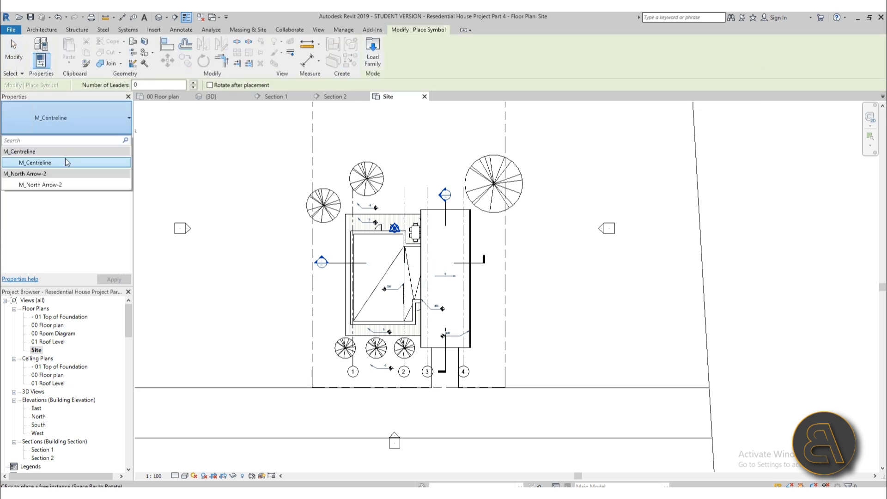
{"action": "left_click", "coordinate": [57, 187]}
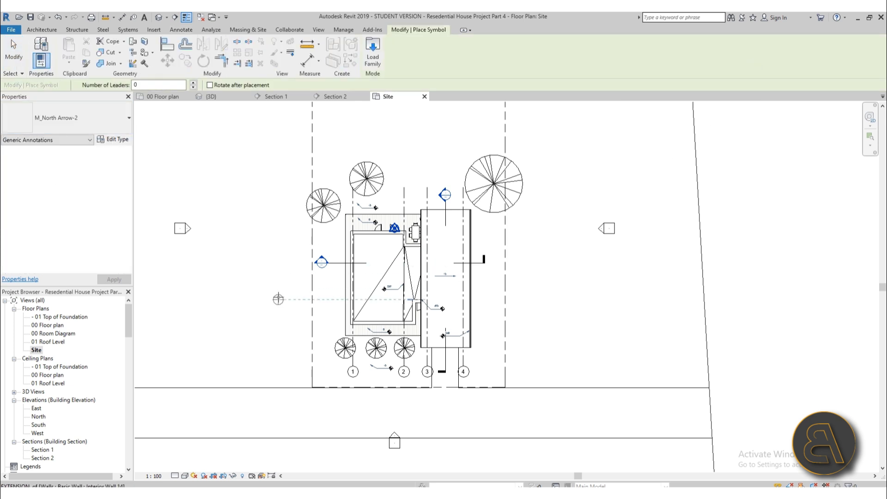
{"action": "scroll", "coordinate": [282, 306], "scroll_direction": "up", "scroll_amount": 5}
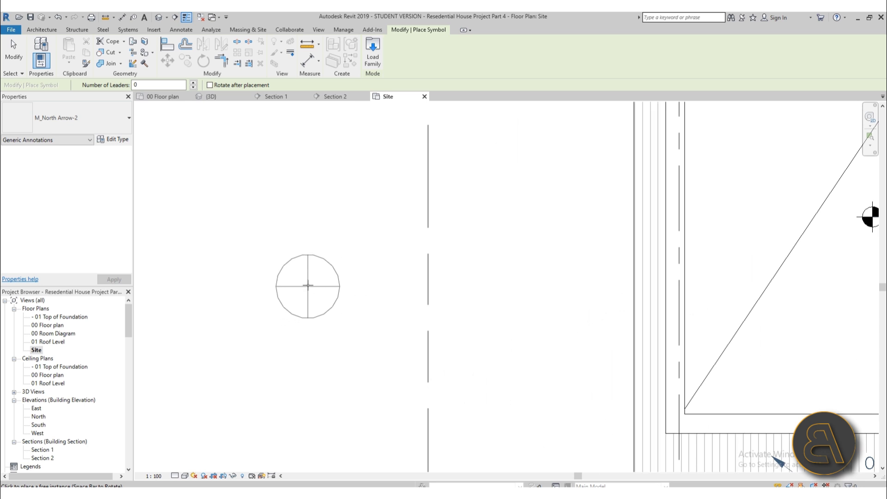
- Open the Annotations folder of the US Metric library for loading another symbol family
{"action": "left_click", "coordinate": [373, 60]}
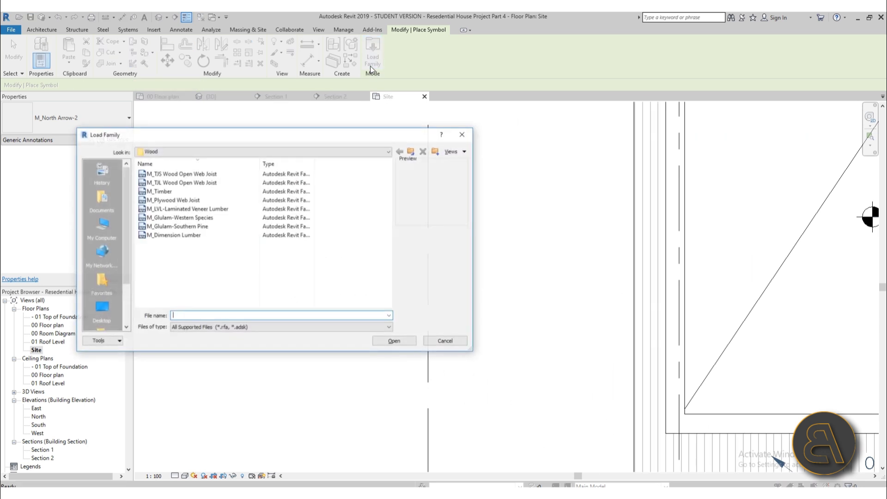
{"action": "left_click", "coordinate": [411, 153]}
{"action": "left_click", "coordinate": [411, 152]}
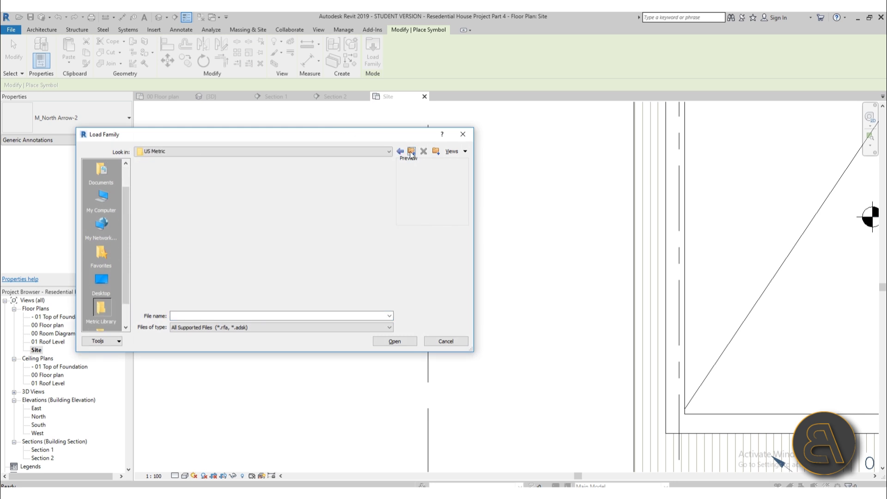
{"action": "scroll", "coordinate": [214, 227], "scroll_direction": "down", "scroll_amount": 10}
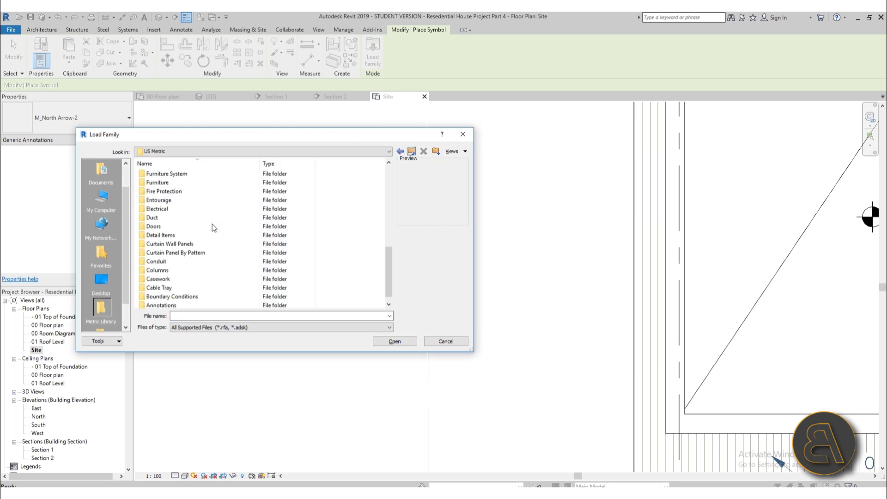
{"action": "double_click", "coordinate": [181, 295]}
- Look through the Annotations families and the Architectural subfolder for a north arrow symbol
{"action": "scroll", "coordinate": [204, 252], "scroll_direction": "down", "scroll_amount": 3}
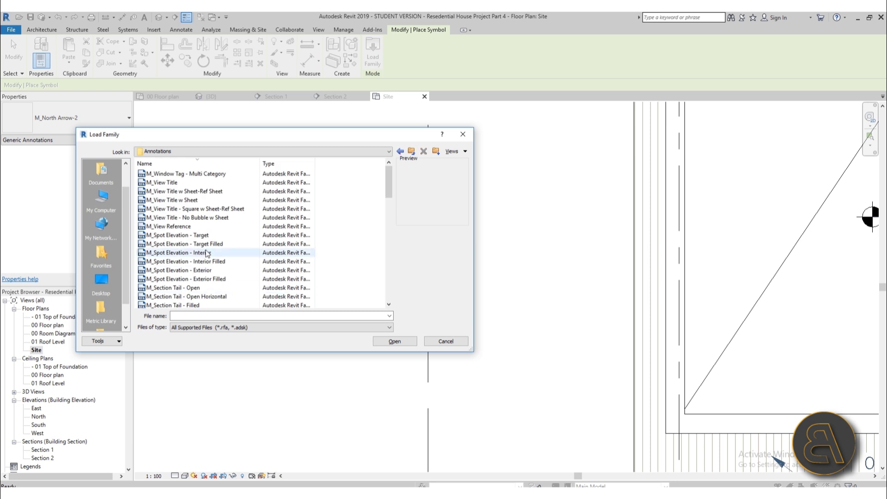
{"action": "scroll", "coordinate": [212, 245], "scroll_direction": "down", "scroll_amount": 15}
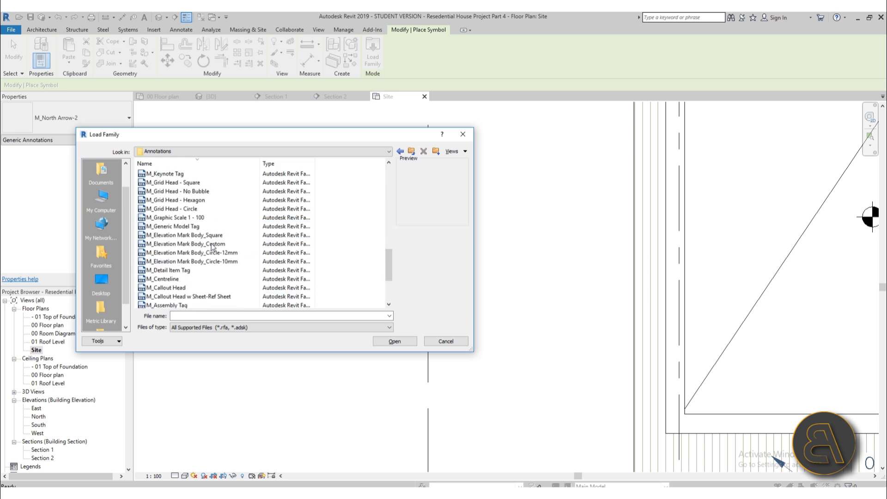
{"action": "scroll", "coordinate": [213, 248], "scroll_direction": "up", "scroll_amount": 2}
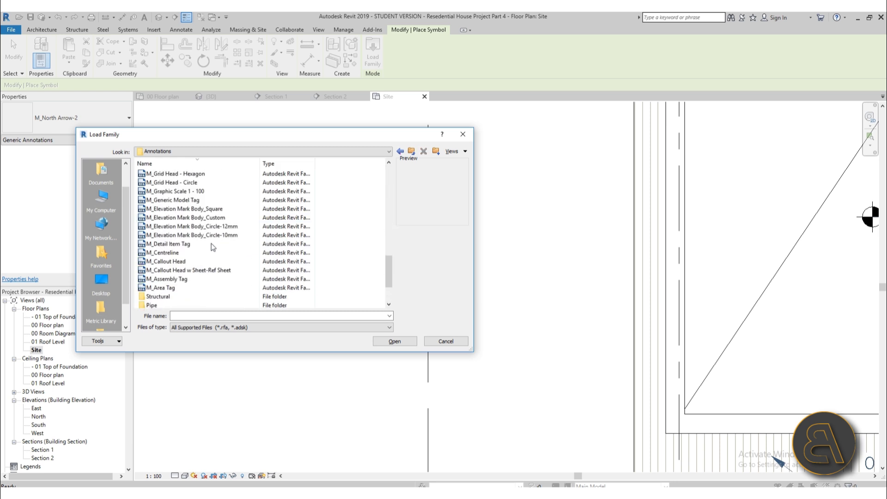
{"action": "scroll", "coordinate": [213, 247], "scroll_direction": "up", "scroll_amount": 3}
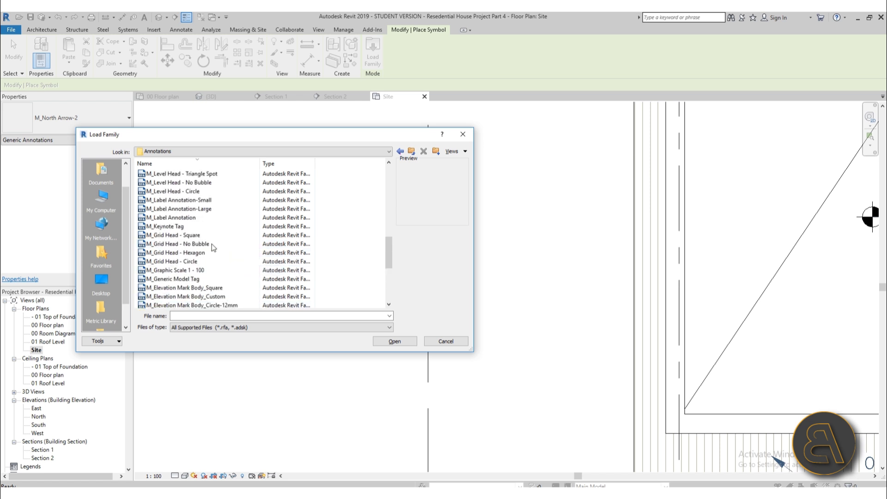
{"action": "scroll", "coordinate": [226, 255], "scroll_direction": "up", "scroll_amount": 15}
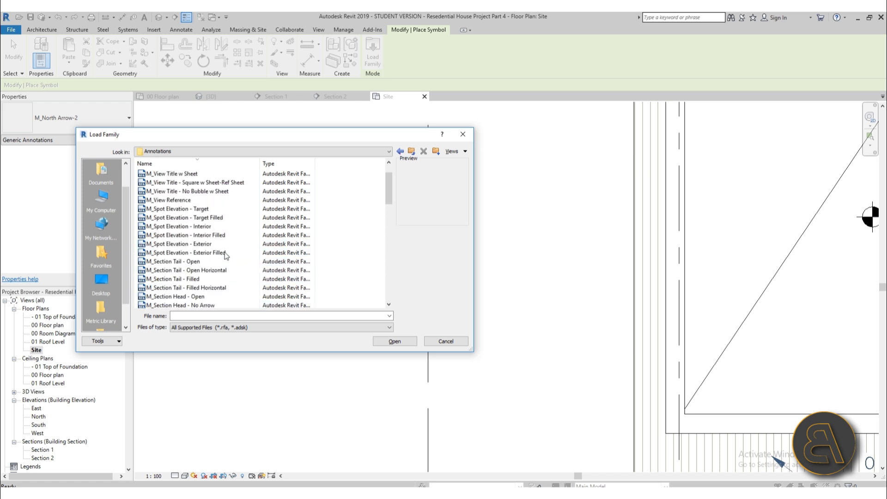
{"action": "scroll", "coordinate": [227, 255], "scroll_direction": "down", "scroll_amount": 15}
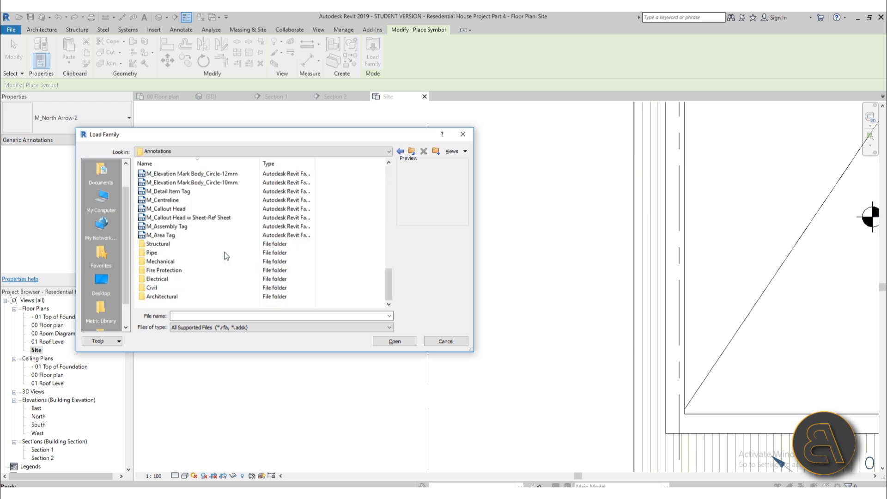
{"action": "scroll", "coordinate": [226, 254], "scroll_direction": "up", "scroll_amount": 1}
{"action": "scroll", "coordinate": [224, 256], "scroll_direction": "down", "scroll_amount": 1}
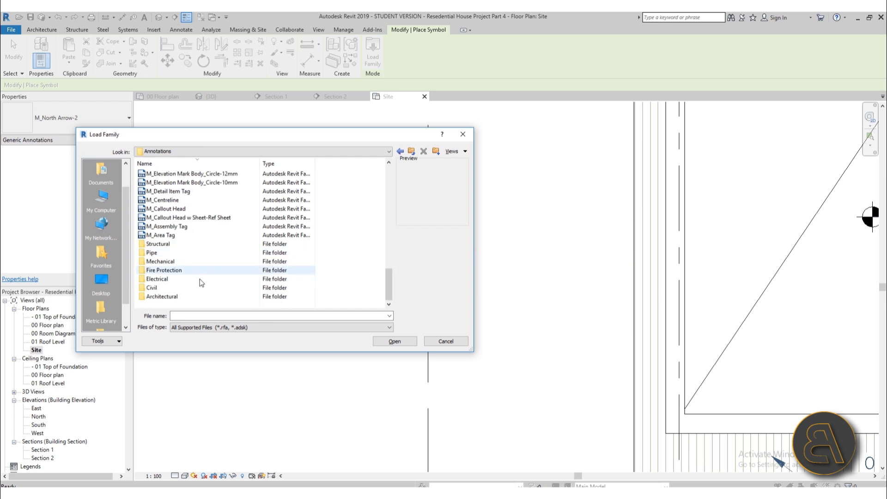
{"action": "double_click", "coordinate": [174, 299]}
{"action": "scroll", "coordinate": [207, 269], "scroll_direction": "down", "scroll_amount": 2}
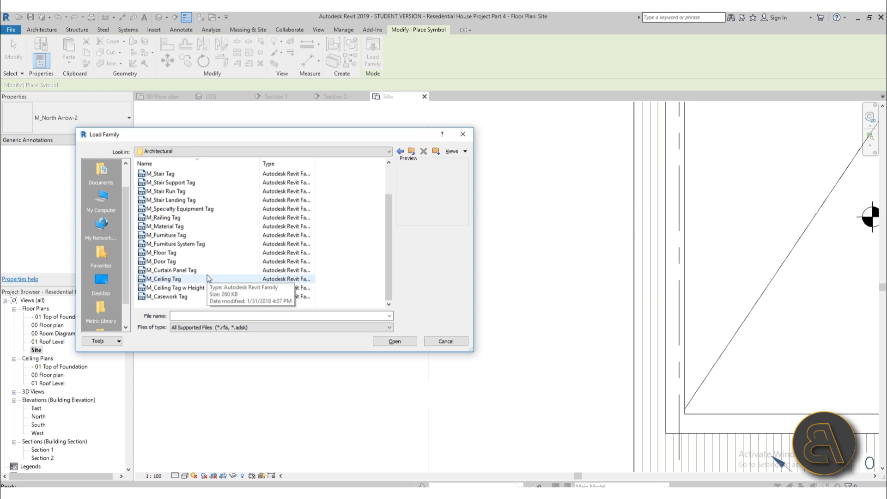
{"action": "scroll", "coordinate": [207, 275], "scroll_direction": "up", "scroll_amount": 2}
{"action": "left_click", "coordinate": [399, 152]}
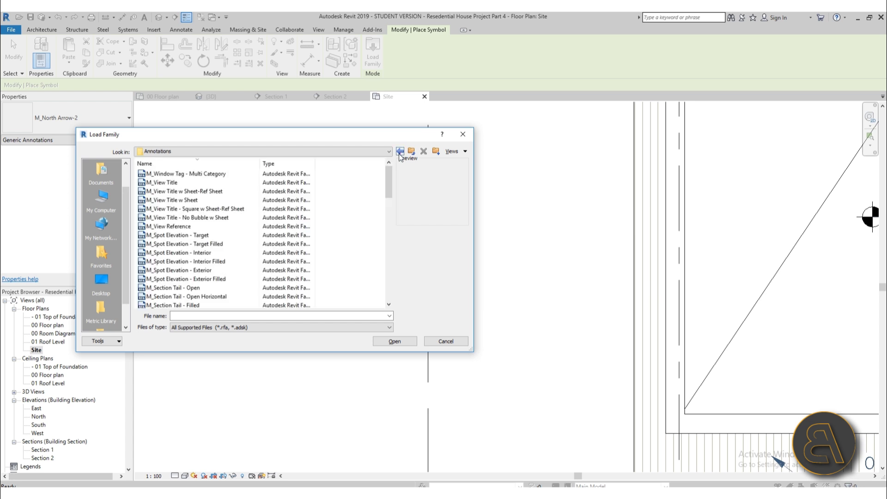
- Preview the north arrow families in the Annotations folder and load M_North Arrow-1
{"action": "scroll", "coordinate": [244, 244], "scroll_direction": "down", "scroll_amount": 5}
{"action": "scroll", "coordinate": [240, 246], "scroll_direction": "down", "scroll_amount": 2}
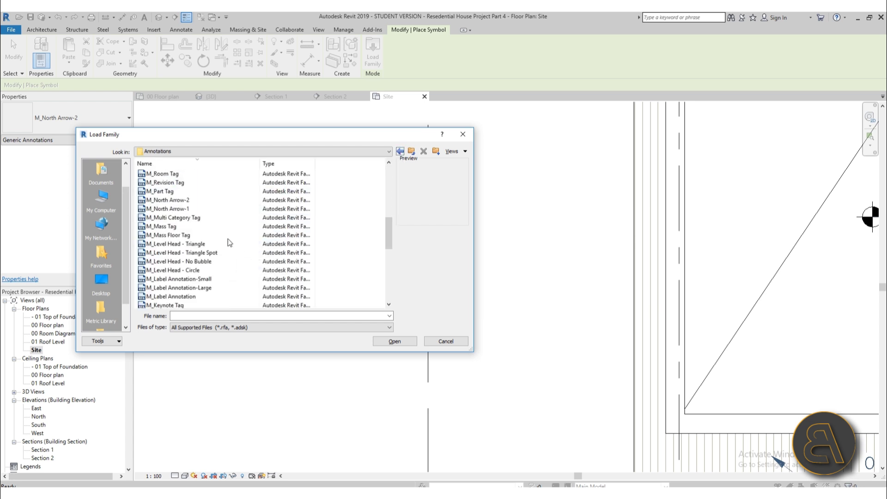
{"action": "left_click", "coordinate": [156, 200]}
{"action": "left_click", "coordinate": [169, 209]}
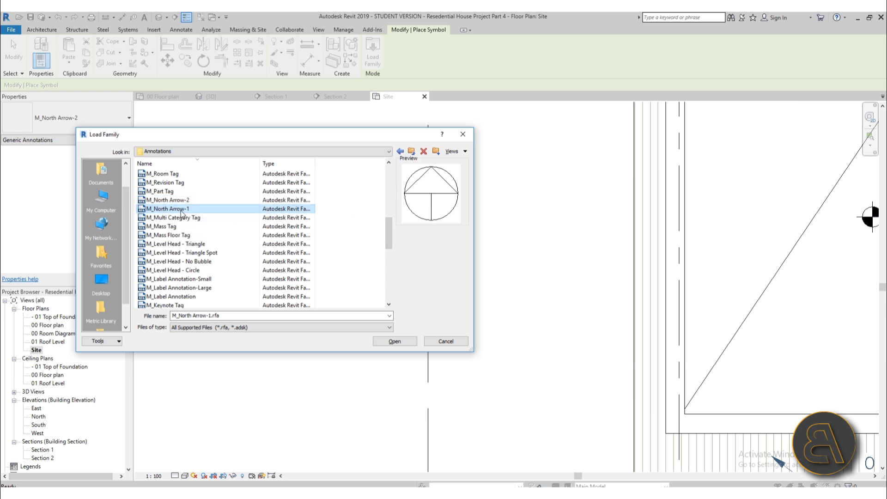
{"action": "left_click", "coordinate": [396, 341]}
- Place the M_North Arrow-1 symbol to the east of the property line, beside the east elevation marker, and end the command
{"action": "scroll", "coordinate": [279, 252], "scroll_direction": "down", "scroll_amount": 4}
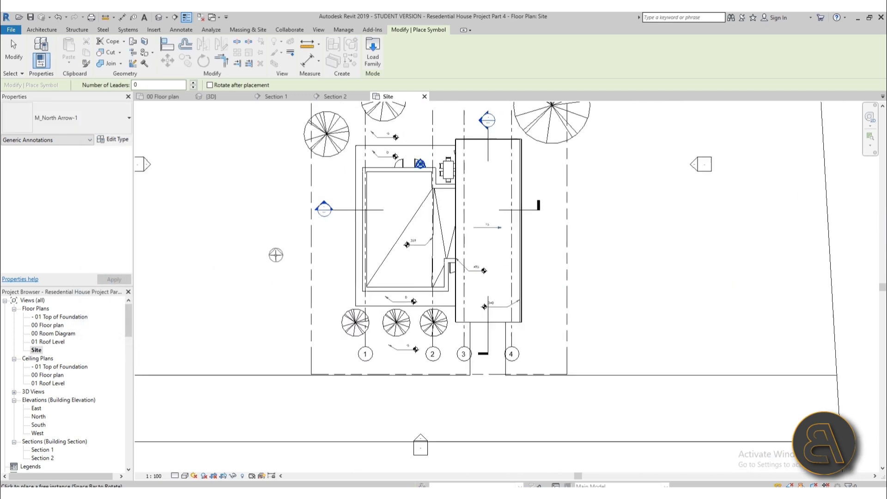
{"action": "scroll", "coordinate": [276, 255], "scroll_direction": "down", "scroll_amount": 2}
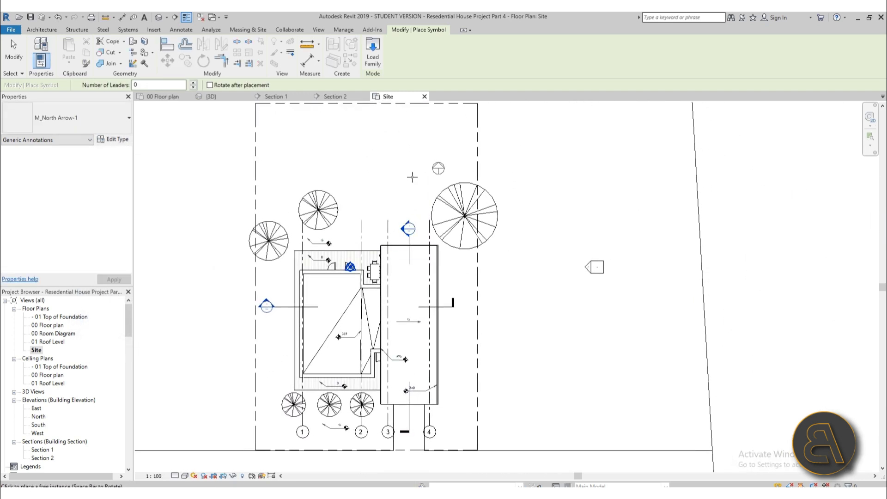
{"action": "middle_click_drag", "start_coordinate": [447, 272], "coordinate": [422, 258]}
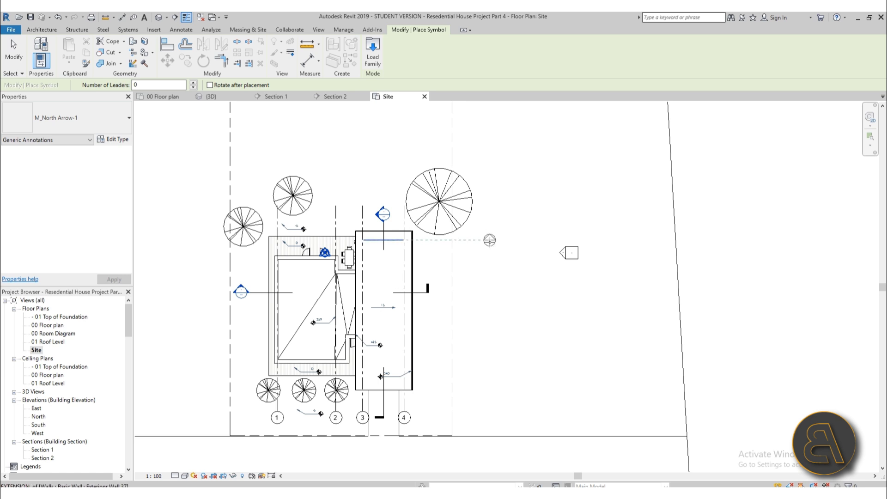
{"action": "scroll", "coordinate": [490, 240], "scroll_direction": "up", "scroll_amount": 2}
{"action": "left_click", "coordinate": [495, 255]}
{"action": "key", "text": "Escape"}
{"action": "key", "text": "Escape"}
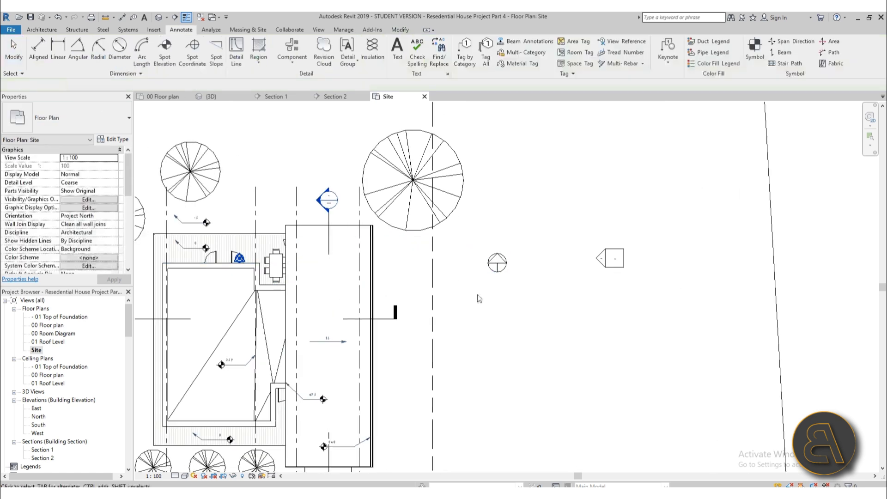
- Set the Site plan's view scale to 1:200
{"action": "scroll", "coordinate": [524, 295], "scroll_direction": "down", "scroll_amount": 2}
{"action": "middle_click_drag", "start_coordinate": [523, 296], "coordinate": [522, 245]}
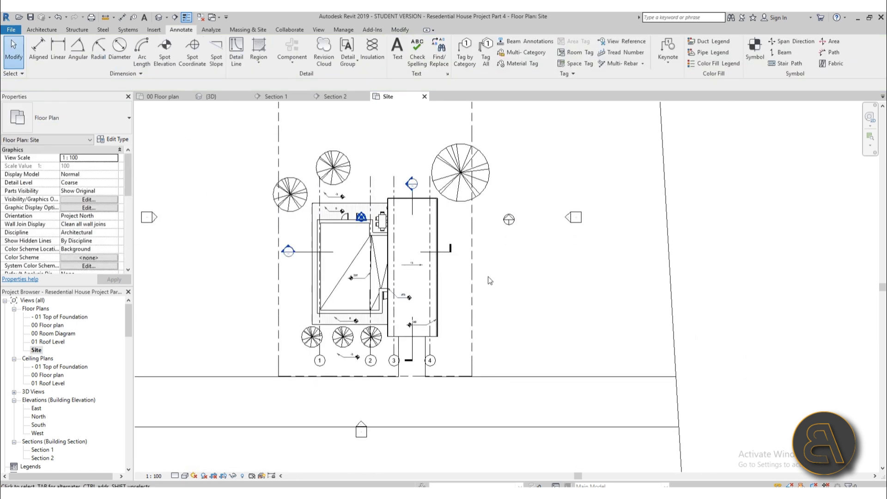
{"action": "left_click", "coordinate": [159, 479]}
{"action": "left_click", "coordinate": [174, 426]}
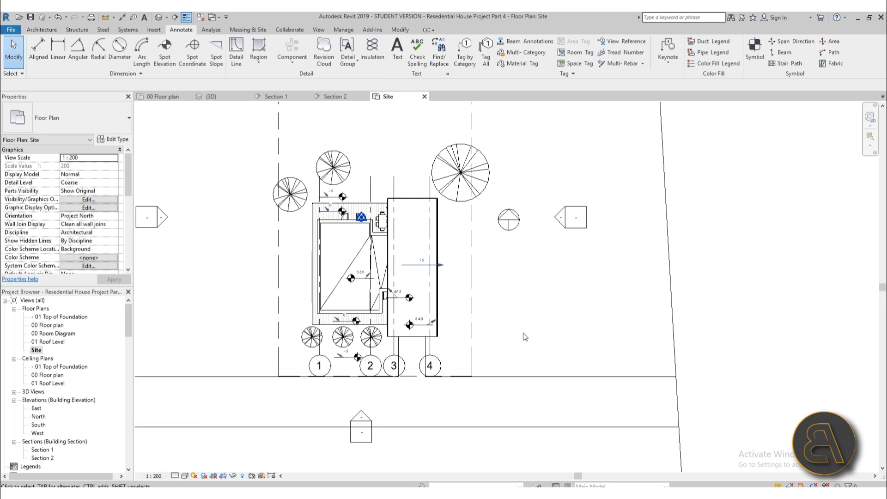
- Nudge the spot slope on the east roof westward until its arrow lies within the roof edge
{"action": "scroll", "coordinate": [398, 269], "scroll_direction": "up", "scroll_amount": 3}
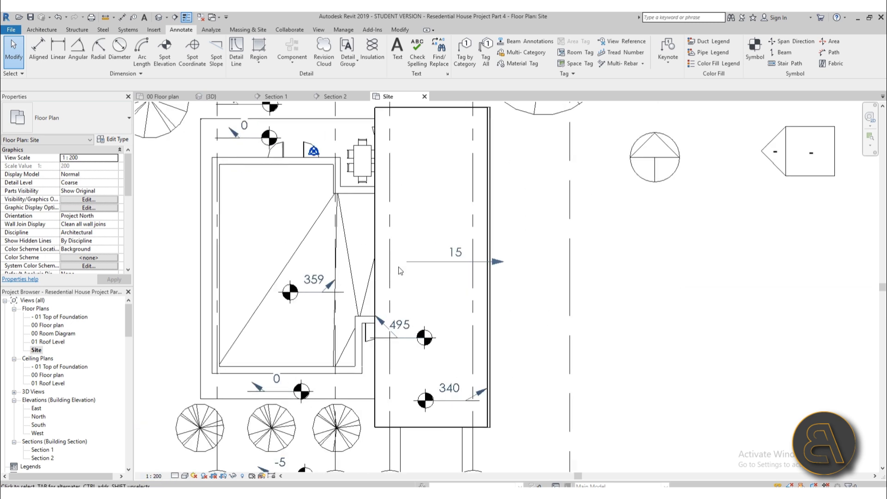
{"action": "left_click", "coordinate": [439, 267]}
{"action": "key", "text": "Escape"}
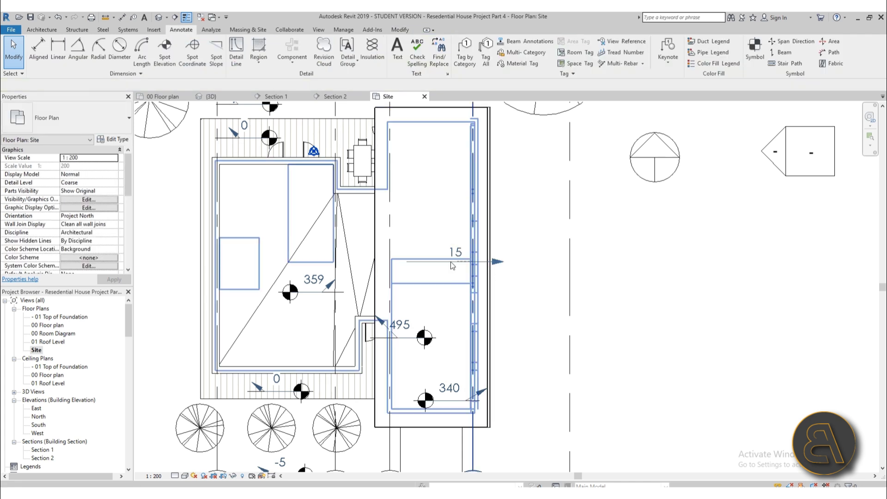
{"action": "scroll", "coordinate": [485, 267], "scroll_direction": "up", "scroll_amount": 3}
{"action": "left_click", "coordinate": [481, 261]}
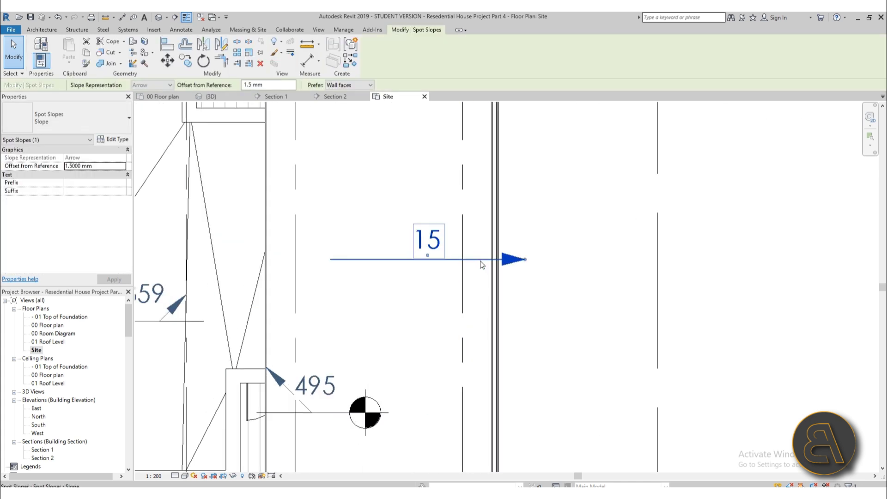
{"action": "key", "text": "Left"}
{"action": "key", "text": "Left"}
{"action": "key", "text": "Left"}
{"action": "key", "text": "Left"}
{"action": "key", "text": "Left"}
{"action": "key", "text": "Left"}
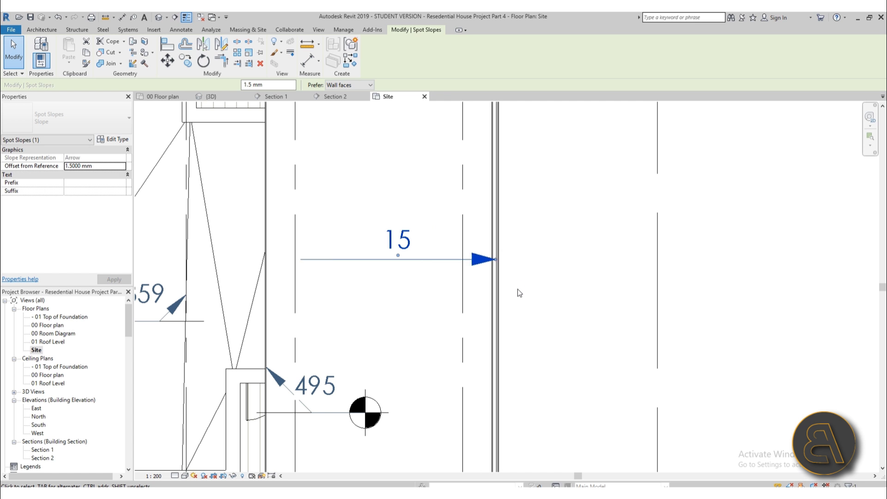
{"action": "key", "text": "Left"}
{"action": "key", "text": "Left"}
{"action": "key", "text": "Left"}
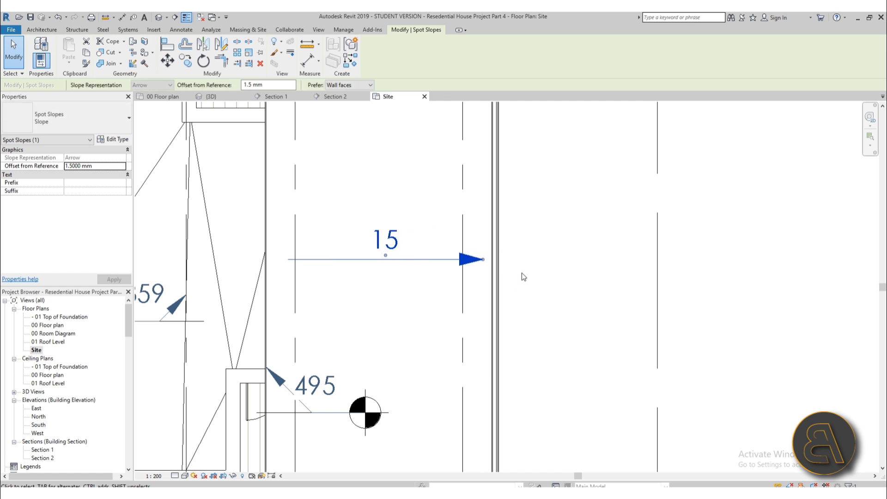
- Move the leader shoulder of the 495 spot elevation further east over the roof, away from the leader's point
{"action": "scroll", "coordinate": [513, 266], "scroll_direction": "down", "scroll_amount": 3}
{"action": "left_click", "coordinate": [430, 341]}
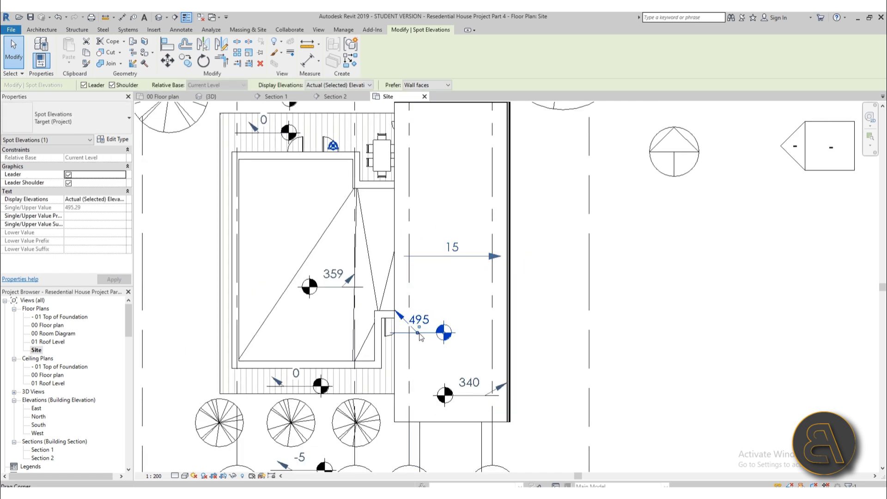
{"action": "left_click_drag", "start_coordinate": [418, 333], "coordinate": [465, 317]}
{"action": "scroll", "coordinate": [446, 342], "scroll_direction": "up", "scroll_amount": 3}
{"action": "scroll", "coordinate": [464, 319], "scroll_direction": "down", "scroll_amount": 2}
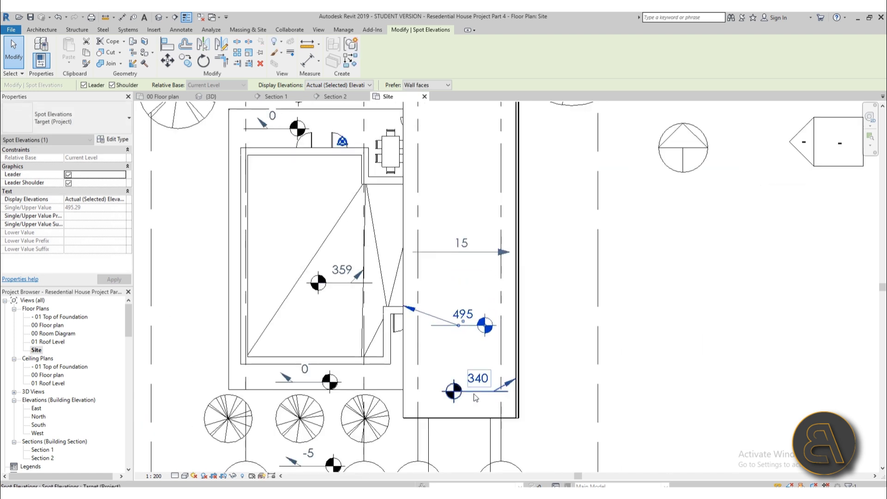
{"action": "scroll", "coordinate": [323, 382], "scroll_direction": "up", "scroll_amount": 1}
{"action": "scroll", "coordinate": [324, 382], "scroll_direction": "up", "scroll_amount": 1}
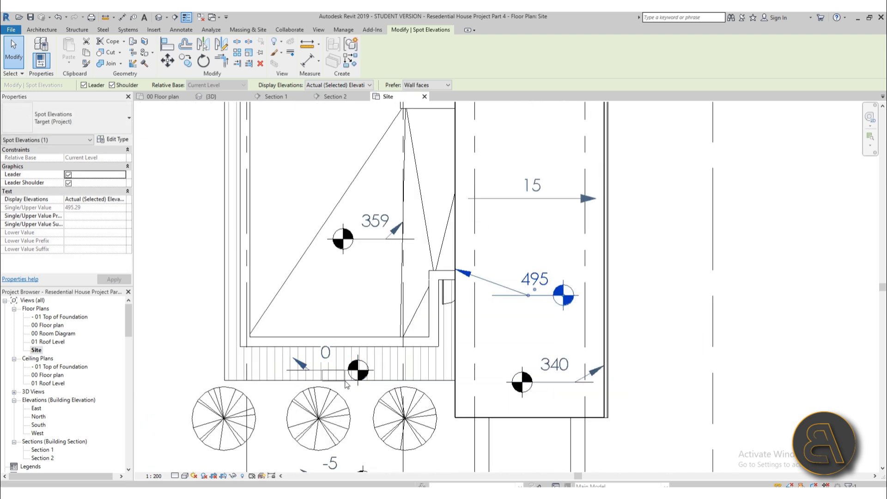
- Nudge the 0 spot elevation on the south terrace slightly southward
{"action": "key", "text": "Escape"}
{"action": "left_click", "coordinate": [336, 381]}
{"action": "key", "text": "Down"}
{"action": "key", "text": "Down"}
{"action": "key", "text": "Down"}
{"action": "key", "text": "Down"}
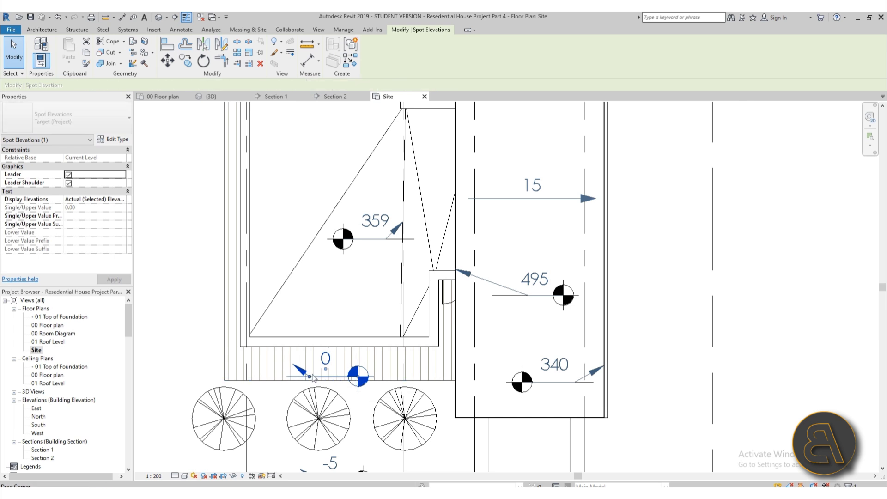
{"action": "scroll", "coordinate": [324, 360], "scroll_direction": "down", "scroll_amount": 2}
{"action": "scroll", "coordinate": [287, 333], "scroll_direction": "up", "scroll_amount": 3}
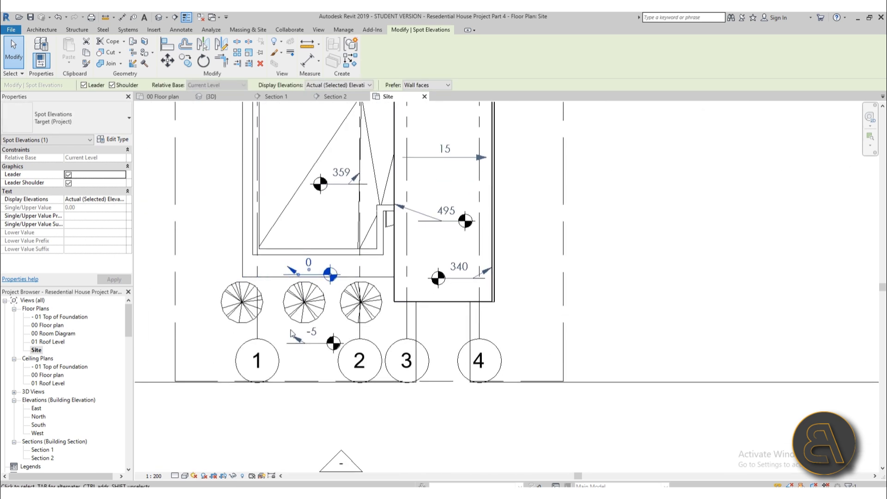
- Move the -5 spot elevation south of the shrub row slightly further south, away from the shrubs
{"action": "left_click", "coordinate": [286, 333]}
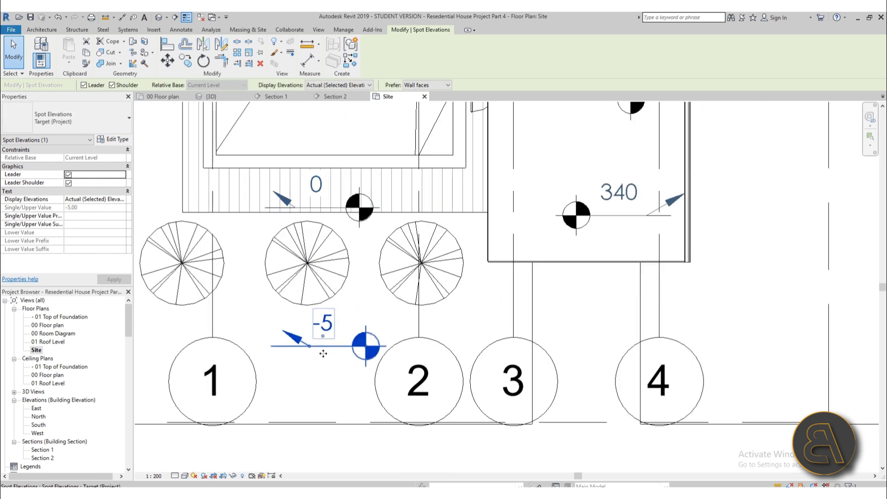
{"action": "key", "text": "Escape"}
{"action": "scroll", "coordinate": [319, 365], "scroll_direction": "down", "scroll_amount": 4}
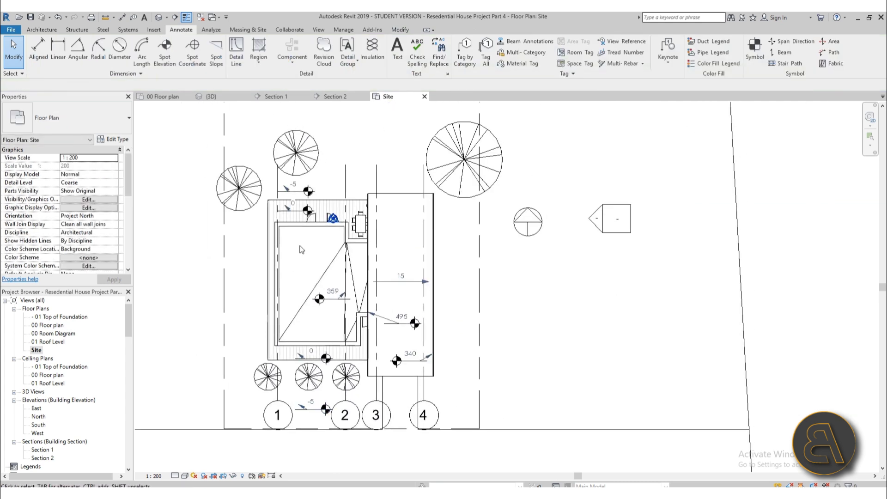
{"action": "scroll", "coordinate": [301, 249], "scroll_direction": "up", "scroll_amount": 5}
{"action": "scroll", "coordinate": [329, 288], "scroll_direction": "down", "scroll_amount": 6}
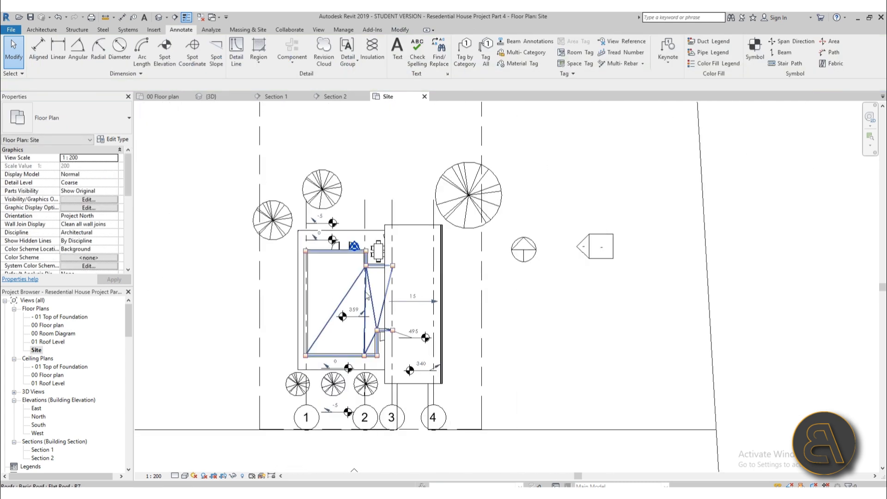
- Rotate the north arrow symbol east of the house clockwise about its centre so it points north-northeast
{"action": "middle_click_drag", "start_coordinate": [516, 271], "coordinate": [496, 252]}
{"action": "left_click", "coordinate": [502, 242]}
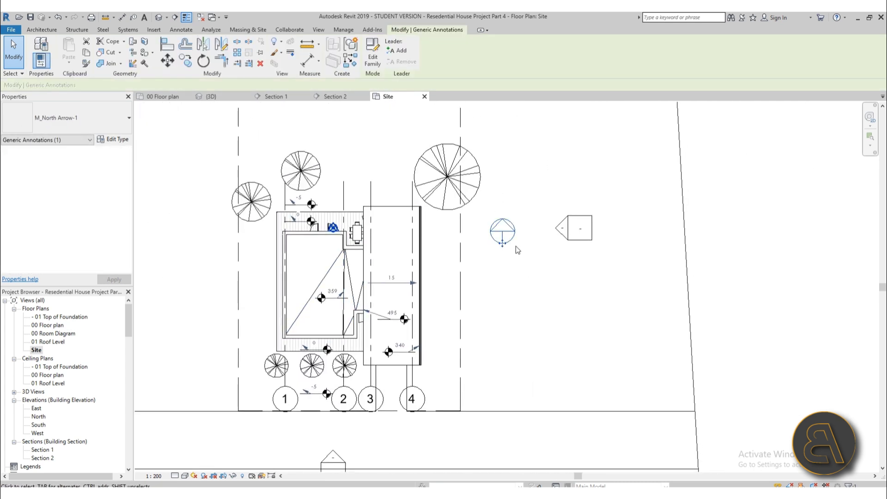
{"action": "middle_click_drag", "start_coordinate": [474, 239], "coordinate": [407, 241]}
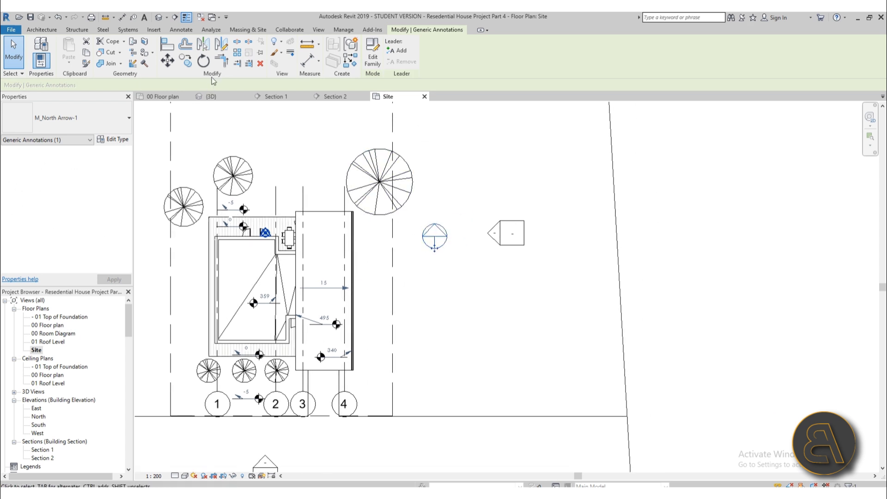
{"action": "left_click", "coordinate": [205, 65]}
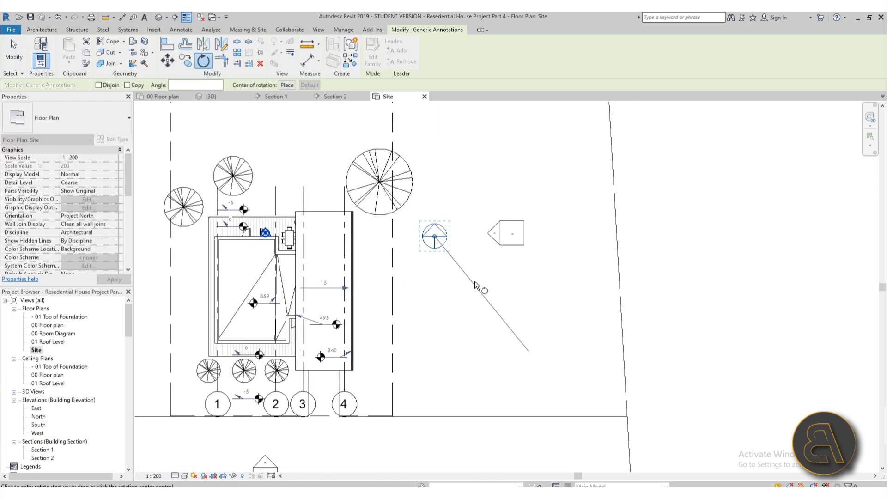
{"action": "left_click", "coordinate": [482, 241]}
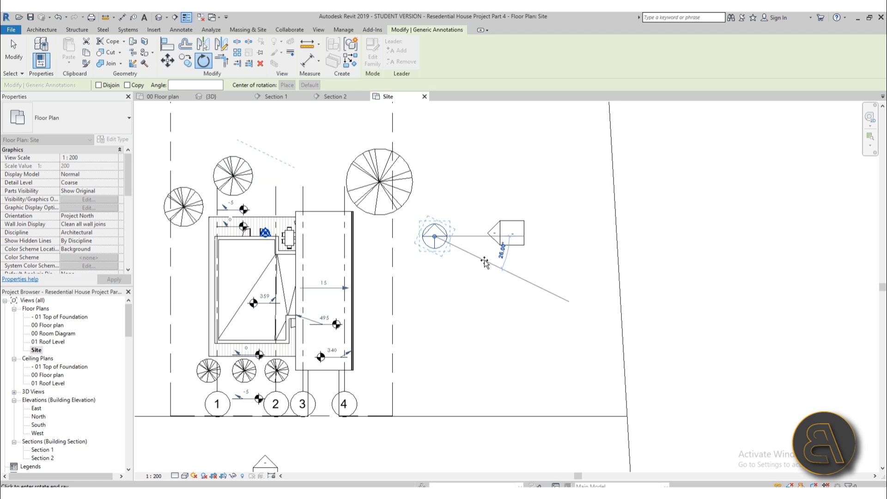
{"action": "left_click", "coordinate": [480, 266]}
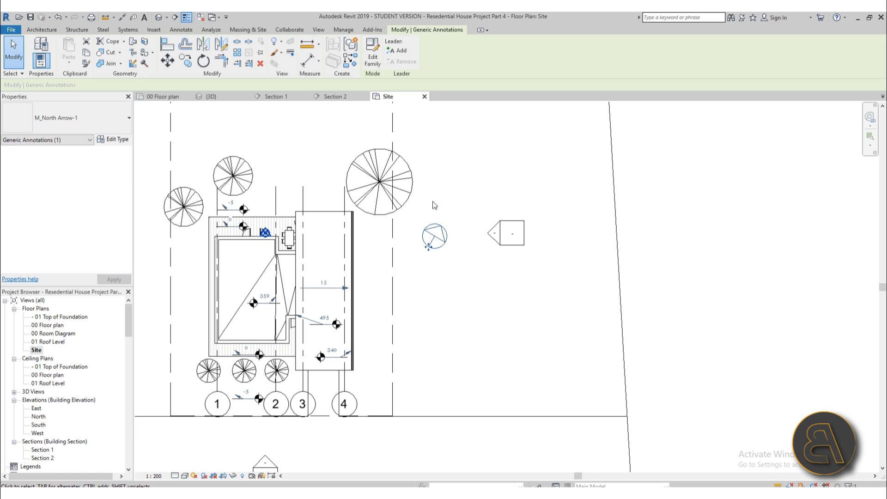
- Examine the rotated north arrow in relation to the house, the road and the base point near the north terrace door
{"action": "scroll", "coordinate": [433, 201], "scroll_direction": "down", "scroll_amount": 1}
{"action": "middle_click_drag", "start_coordinate": [481, 327], "coordinate": [541, 335]}
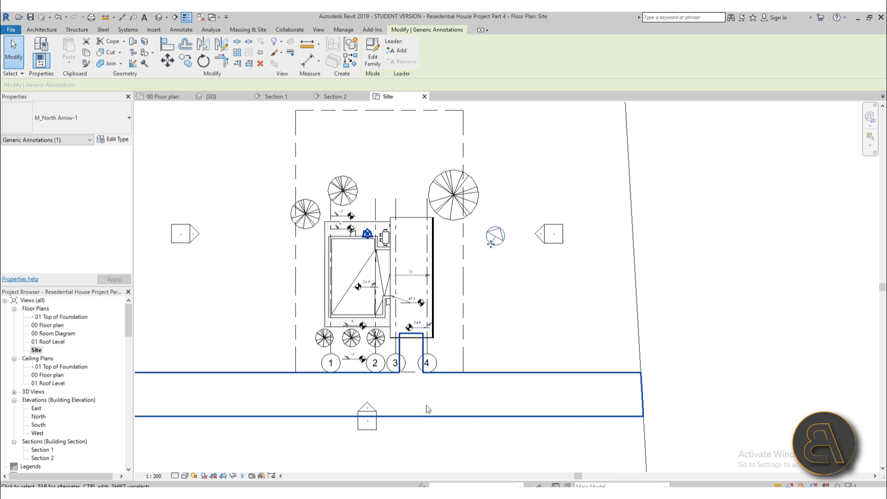
{"action": "scroll", "coordinate": [508, 254], "scroll_direction": "up", "scroll_amount": 4}
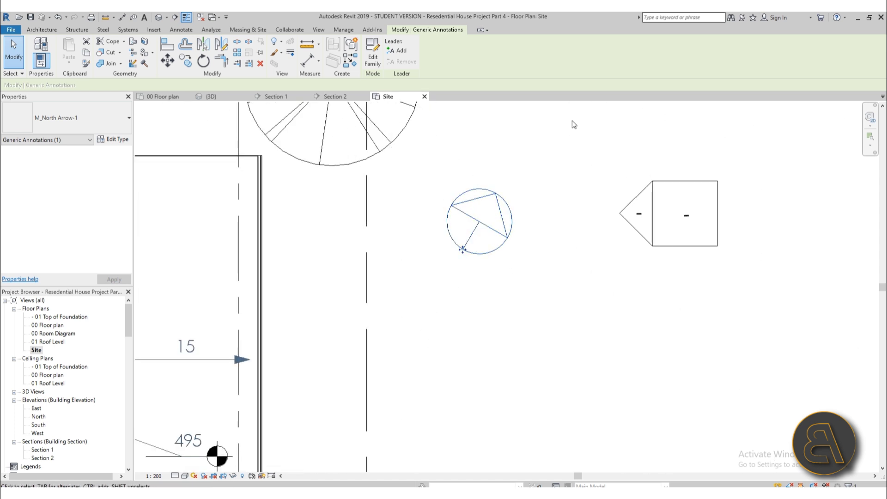
{"action": "scroll", "coordinate": [478, 299], "scroll_direction": "down", "scroll_amount": 4}
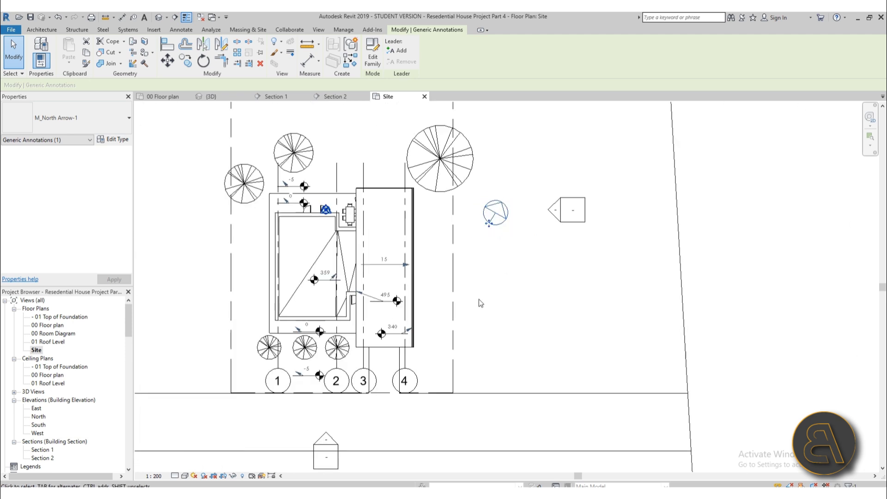
{"action": "scroll", "coordinate": [423, 267], "scroll_direction": "up", "scroll_amount": 1}
{"action": "scroll", "coordinate": [337, 203], "scroll_direction": "up", "scroll_amount": 6}
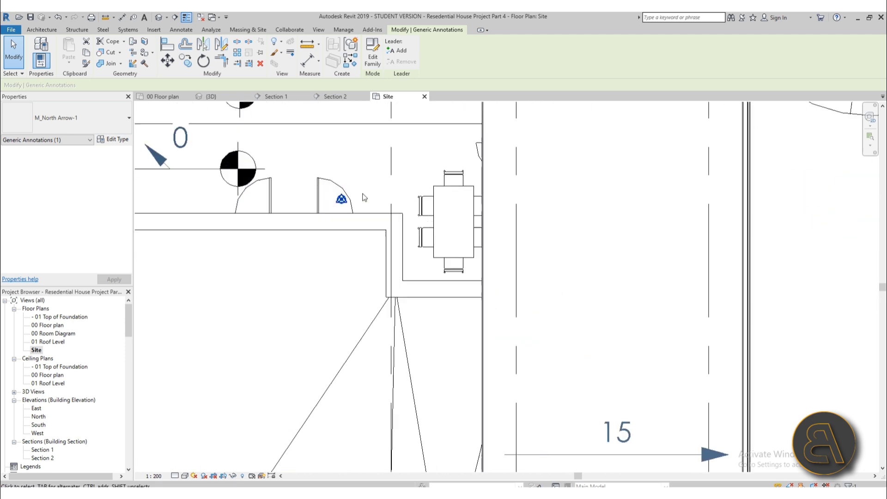
{"action": "scroll", "coordinate": [346, 221], "scroll_direction": "down", "scroll_amount": 7}
{"action": "middle_click_drag", "start_coordinate": [344, 233], "coordinate": [346, 230]}
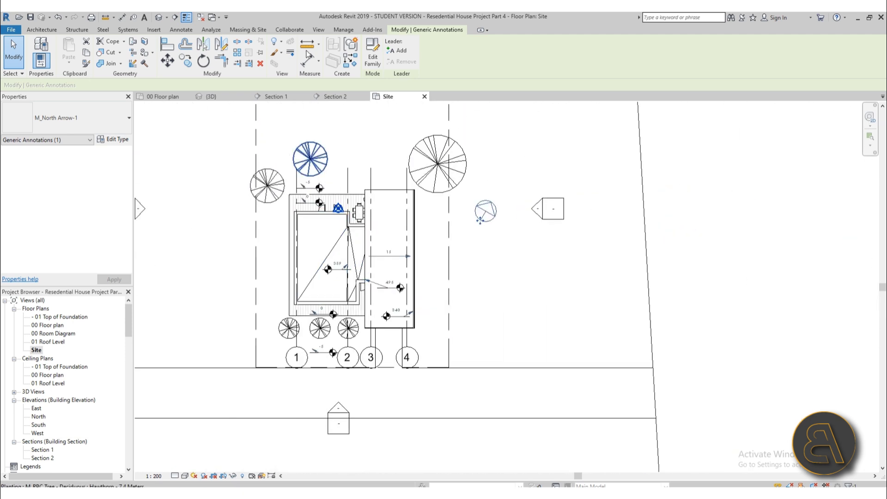
- Try to rotate True North from the Site view while it is oriented to Project North
{"action": "left_click", "coordinate": [350, 31]}
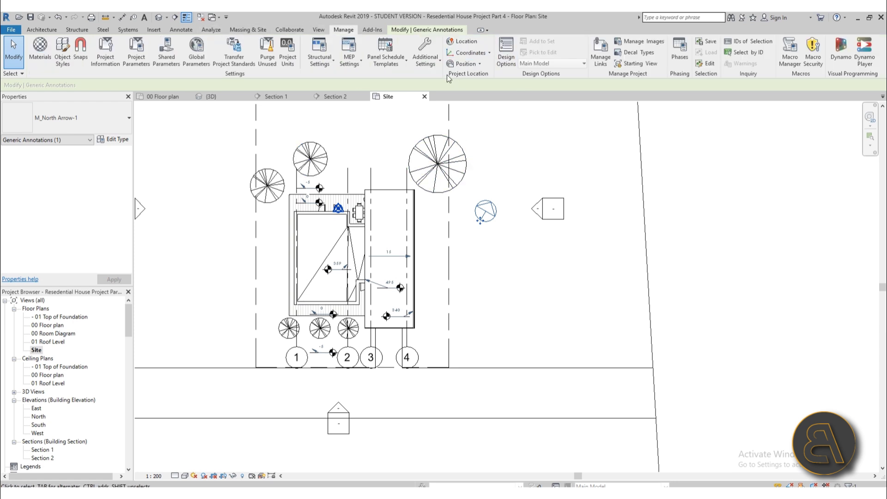
{"action": "left_click", "coordinate": [479, 67]}
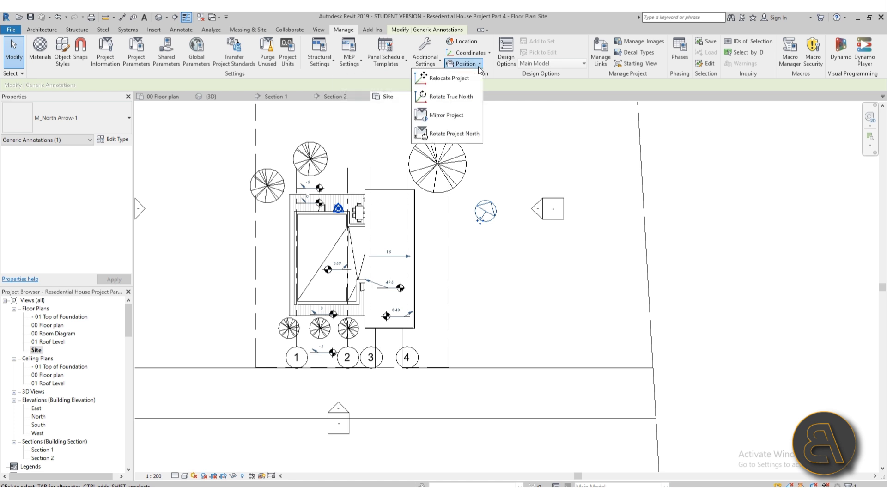
{"action": "left_click", "coordinate": [459, 101]}
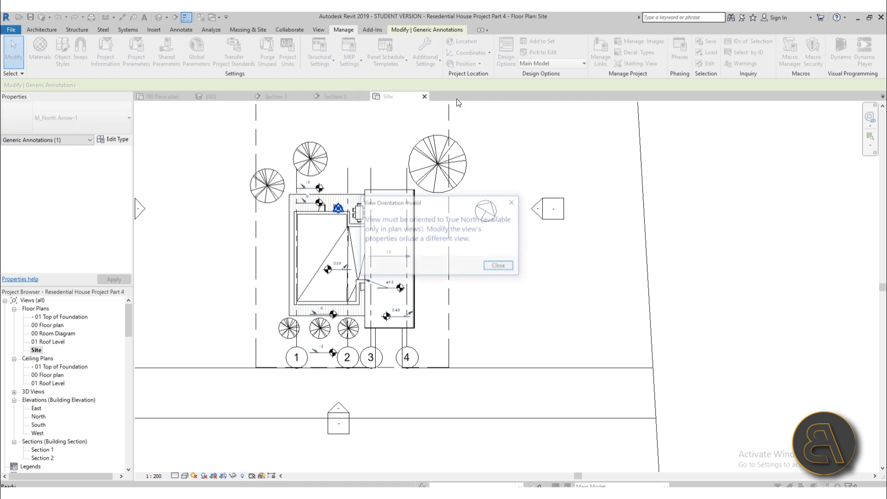
{"action": "left_click", "coordinate": [499, 267]}
- Move the project base point off the survey point to about N/S -217, E/W -110, and check the survey point left behind
{"action": "left_click", "coordinate": [338, 214]}
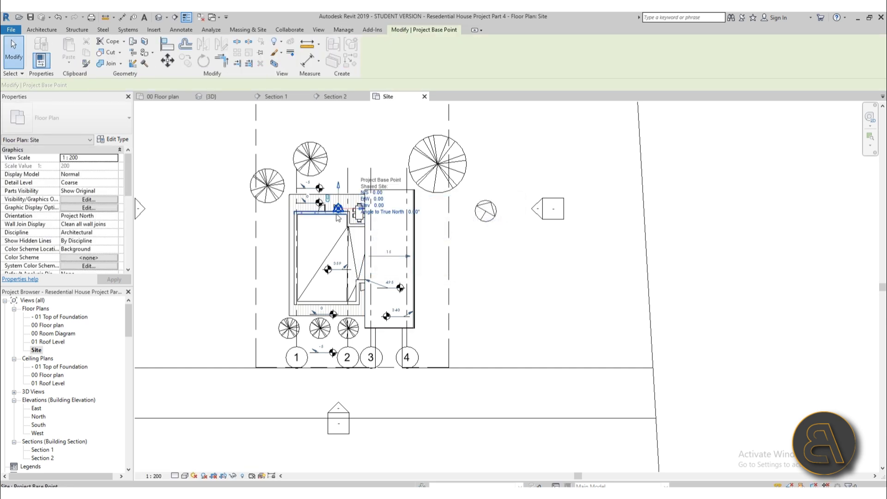
{"action": "scroll", "coordinate": [338, 217], "scroll_direction": "up", "scroll_amount": 6}
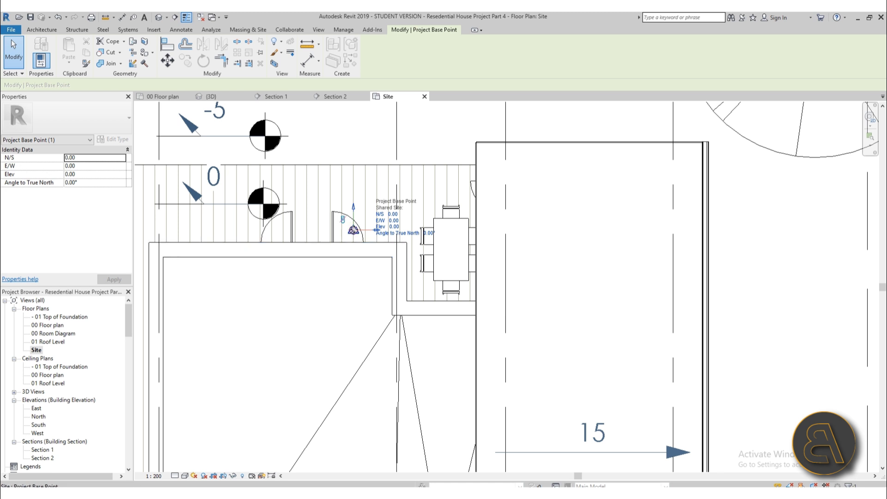
{"action": "left_click_drag", "start_coordinate": [354, 230], "coordinate": [311, 315]}
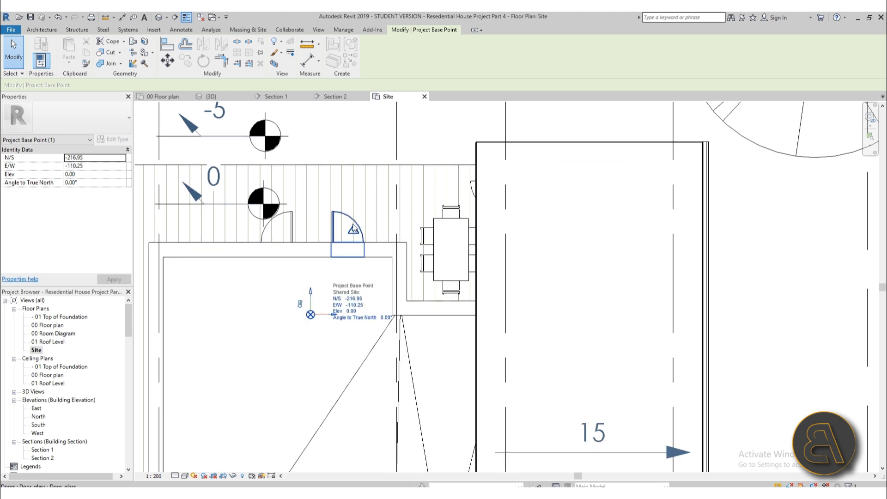
{"action": "left_click", "coordinate": [353, 230]}
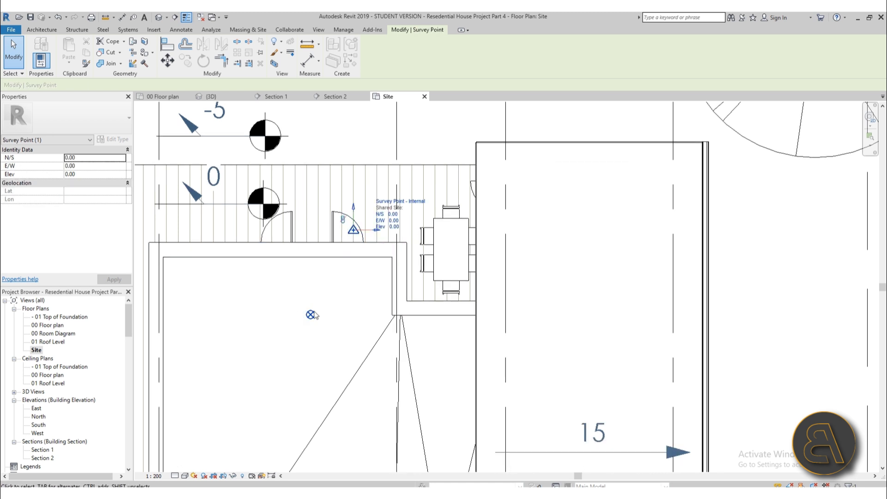
{"action": "left_click_drag", "start_coordinate": [310, 315], "coordinate": [274, 319], "text": "ctrl"}
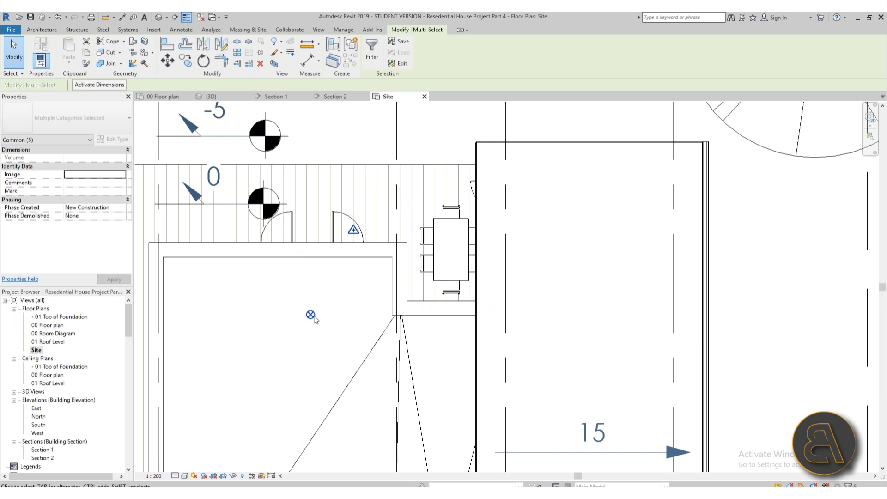
{"action": "key", "text": "Escape"}
- Move the project base point to the house's southwest outer corner, at about N/S -1149 and E/W -525
{"action": "left_click", "coordinate": [310, 315]}
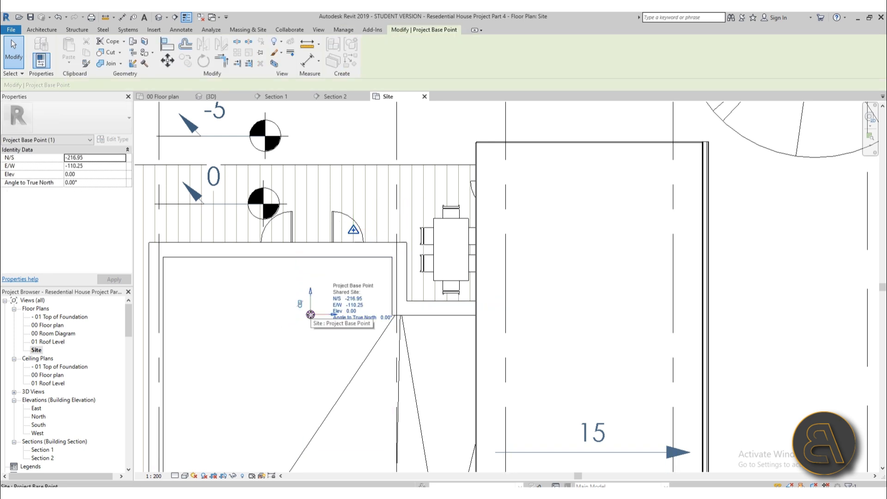
{"action": "scroll", "coordinate": [311, 315], "scroll_direction": "down", "scroll_amount": 3}
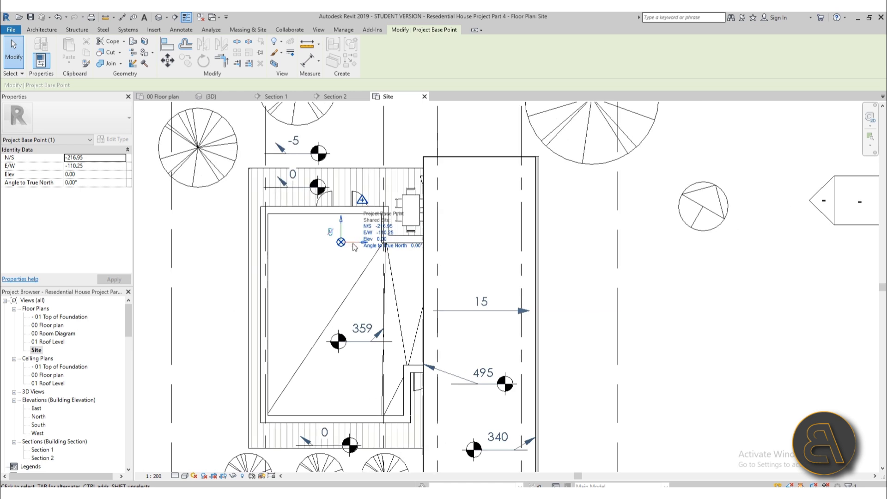
{"action": "left_click_drag", "start_coordinate": [342, 243], "coordinate": [262, 423]}
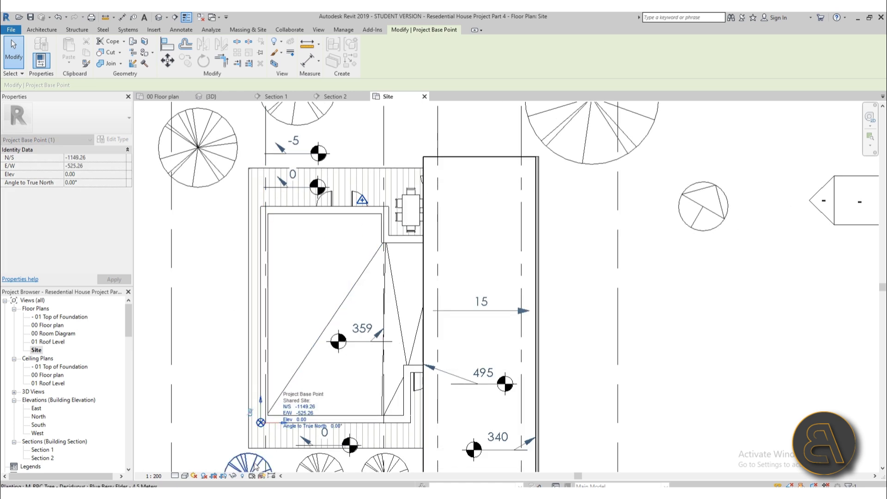
{"action": "left_click", "coordinate": [196, 398]}
- Inspect the survey point by the north terrace door and try the Rotate True North command once more
{"action": "left_click", "coordinate": [361, 200]}
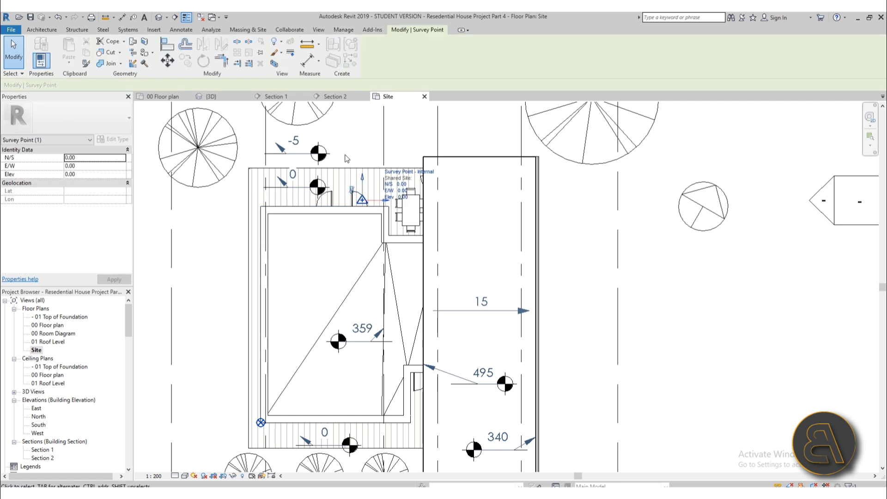
{"action": "scroll", "coordinate": [381, 203], "scroll_direction": "down", "scroll_amount": 3}
{"action": "left_click", "coordinate": [486, 232]}
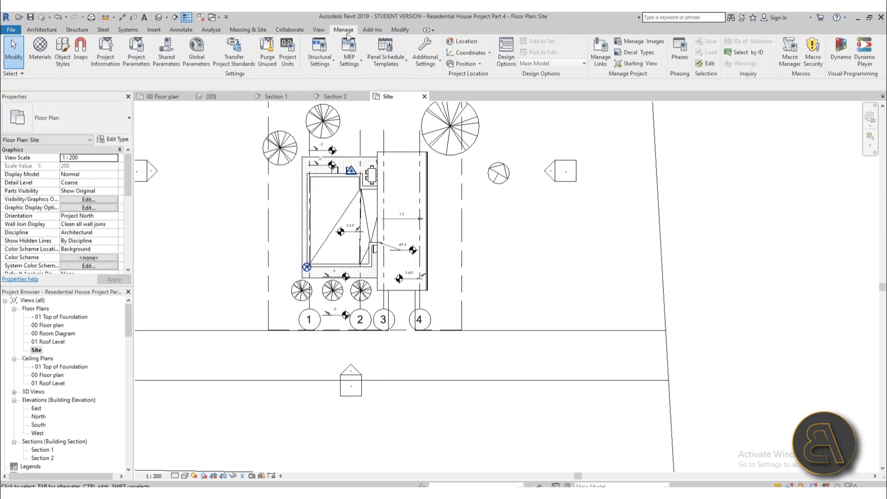
{"action": "left_click", "coordinate": [477, 65]}
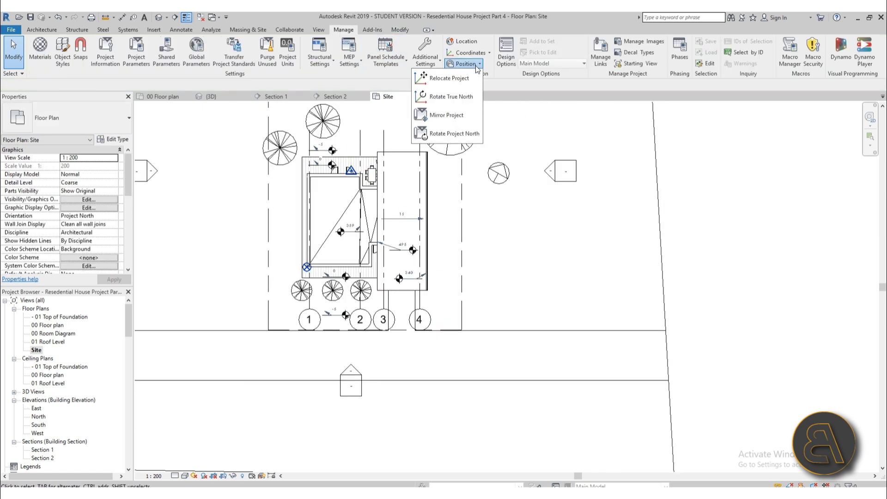
{"action": "left_click", "coordinate": [458, 95]}
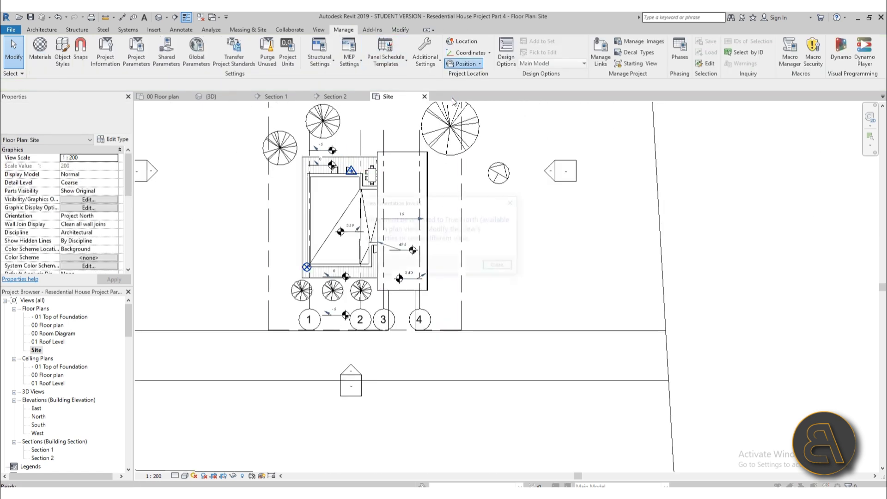
{"action": "left_click", "coordinate": [499, 267]}
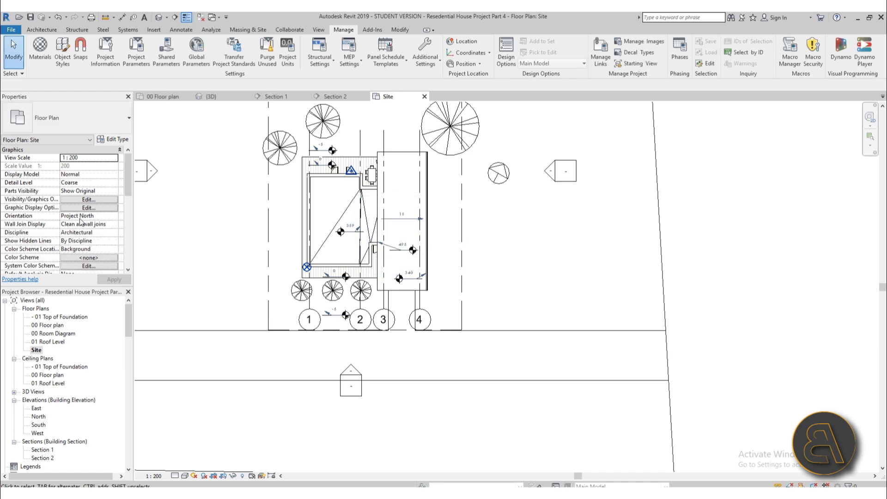
- Set the Site view's orientation to True North
{"action": "left_click", "coordinate": [110, 216]}
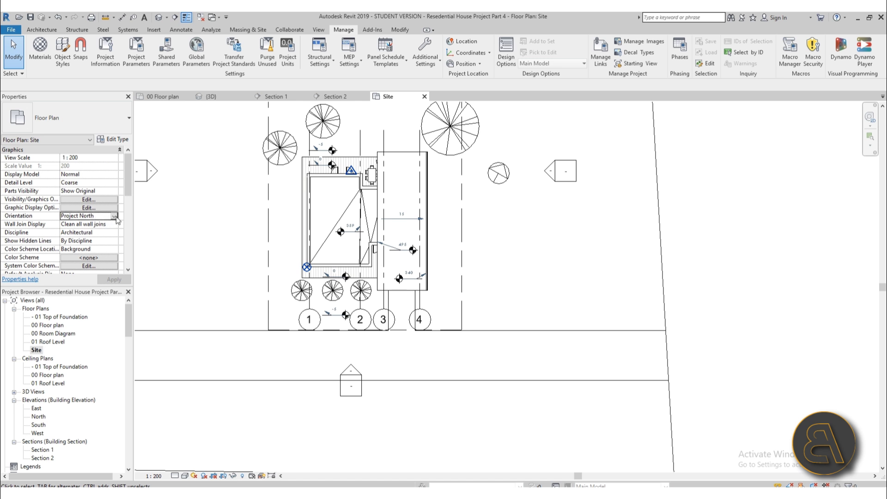
{"action": "left_click", "coordinate": [115, 216]}
{"action": "left_click", "coordinate": [89, 232]}
{"action": "left_click", "coordinate": [122, 282]}
- Rotate True North counterclockwise about the survey point, from straight up to the direction shown by the north arrow
{"action": "left_click", "coordinate": [474, 64]}
{"action": "left_click", "coordinate": [462, 96]}
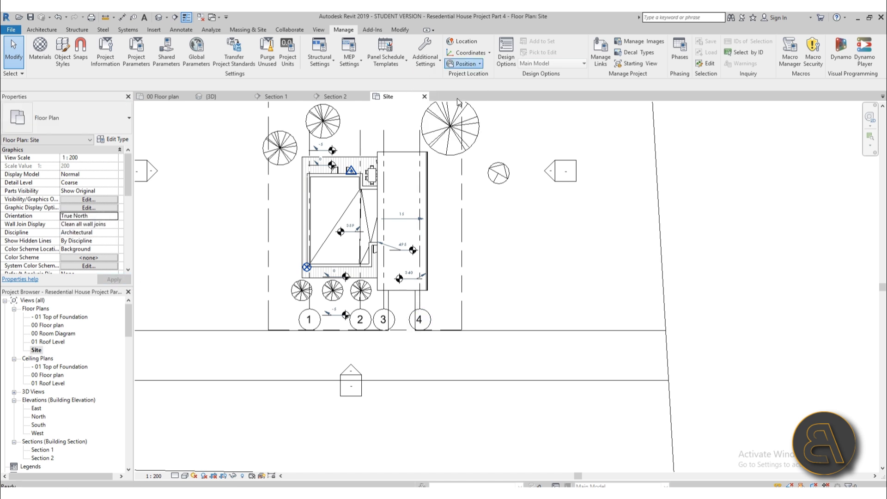
{"action": "middle_click_drag", "start_coordinate": [481, 219], "coordinate": [446, 286]}
{"action": "scroll", "coordinate": [283, 209], "scroll_direction": "up", "scroll_amount": 3}
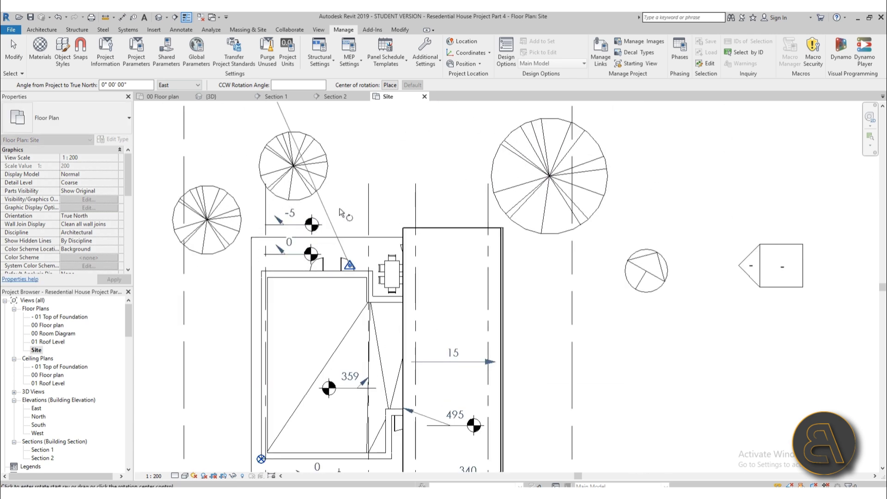
{"action": "middle_click_drag", "start_coordinate": [357, 199], "coordinate": [356, 249]}
{"action": "scroll", "coordinate": [356, 249], "scroll_direction": "down", "scroll_amount": 2}
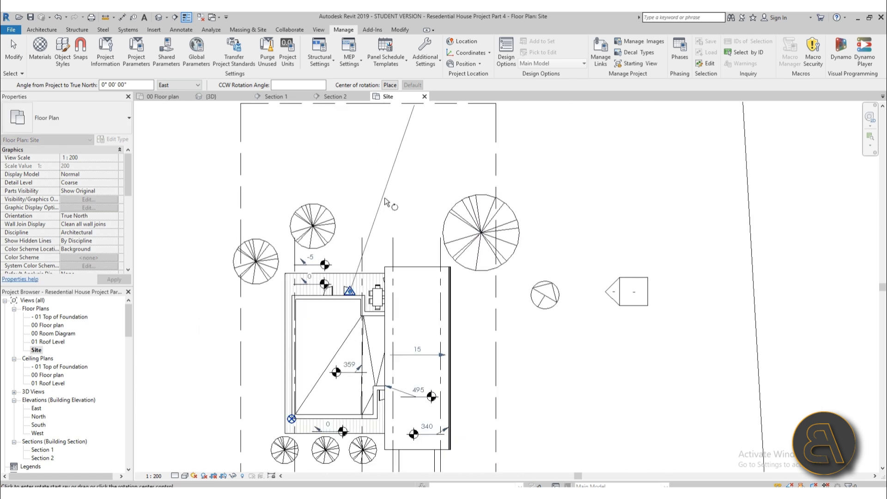
{"action": "left_click", "coordinate": [353, 159]}
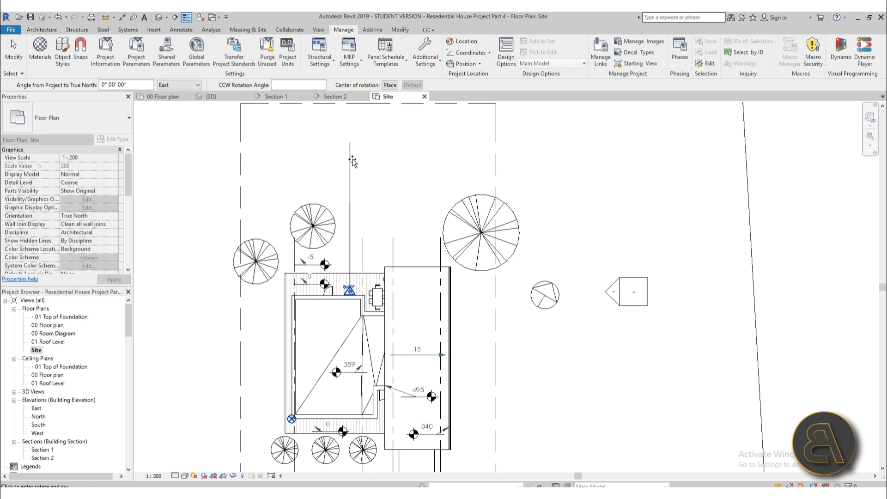
{"action": "left_click", "coordinate": [276, 164]}
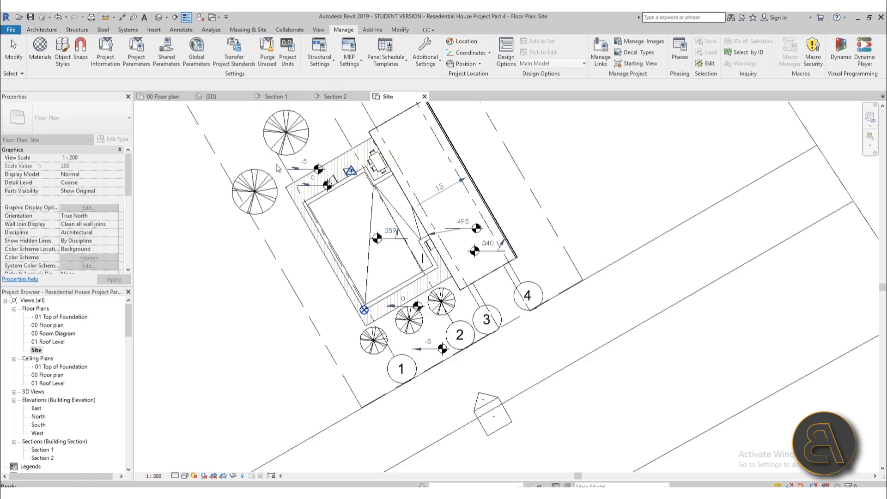
{"action": "scroll", "coordinate": [386, 365], "scroll_direction": "down", "scroll_amount": 2}
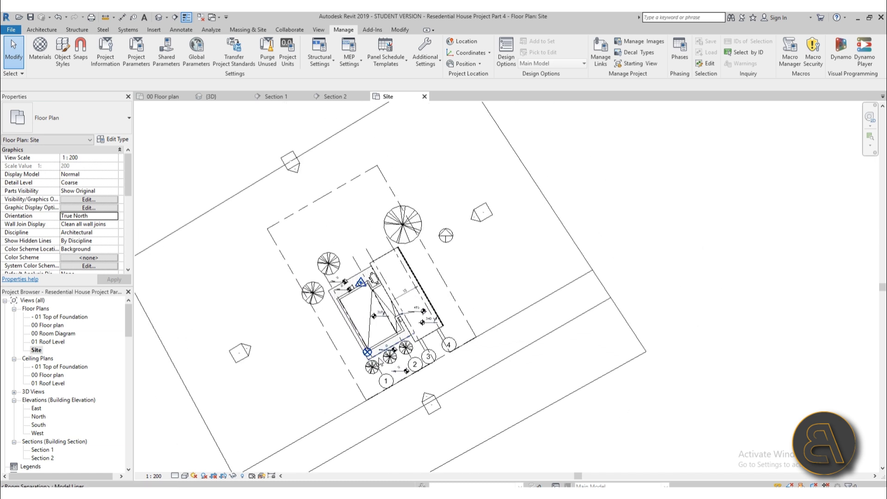
- Move the north arrow annotation farther southeast, into the open area east of the house
{"action": "scroll", "coordinate": [386, 365], "scroll_direction": "down", "scroll_amount": 1}
{"action": "middle_click_drag", "start_coordinate": [447, 350], "coordinate": [417, 302]}
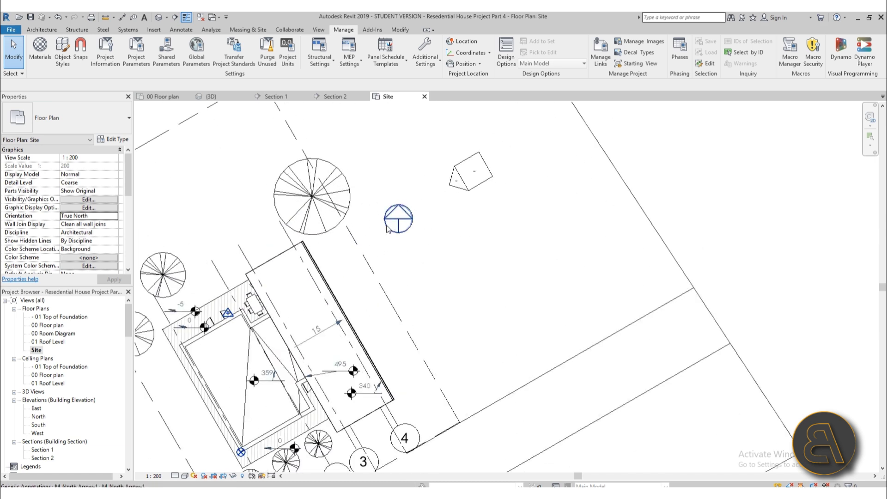
{"action": "left_click", "coordinate": [392, 228]}
{"action": "left_click_drag", "start_coordinate": [395, 227], "coordinate": [496, 278]}
{"action": "scroll", "coordinate": [408, 215], "scroll_direction": "down", "scroll_amount": 4}
{"action": "scroll", "coordinate": [396, 287], "scroll_direction": "up", "scroll_amount": 4}
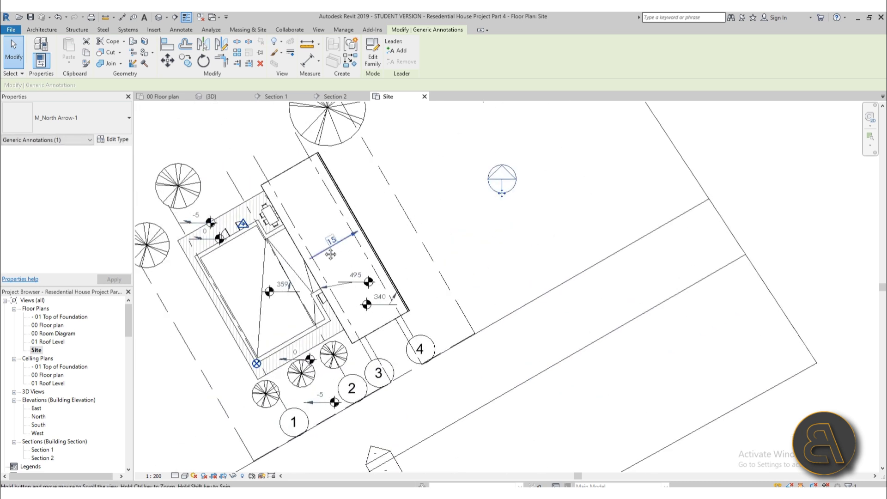
- Shift the 359 spot elevation on the house's western roof toward the northwest
{"action": "middle_click_drag", "start_coordinate": [331, 254], "coordinate": [402, 246]}
{"action": "scroll", "coordinate": [379, 245], "scroll_direction": "up", "scroll_amount": 2}
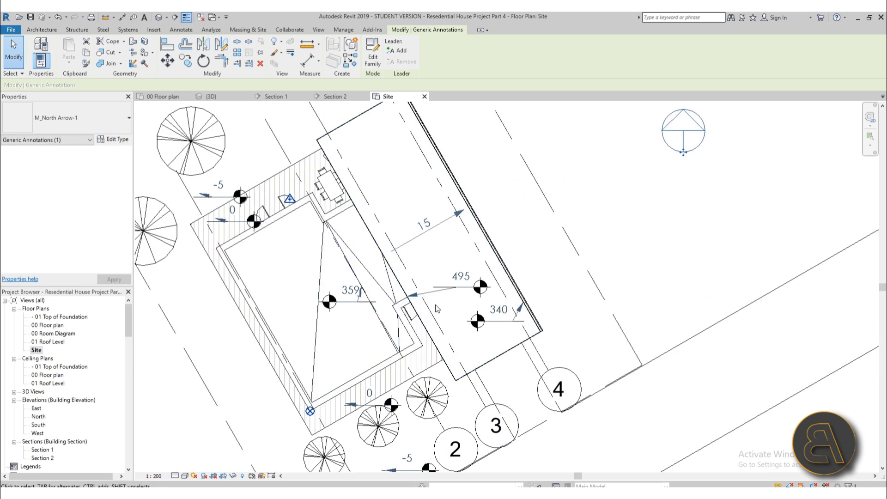
{"action": "scroll", "coordinate": [437, 308], "scroll_direction": "down", "scroll_amount": 2}
{"action": "scroll", "coordinate": [352, 323], "scroll_direction": "up", "scroll_amount": 4}
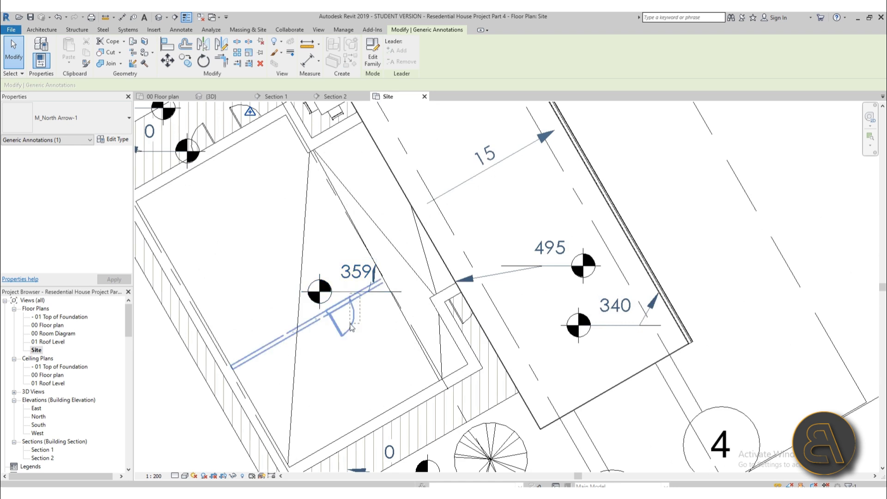
{"action": "left_click_drag", "start_coordinate": [350, 324], "coordinate": [334, 272]}
{"action": "left_click", "coordinate": [347, 292]}
{"action": "scroll", "coordinate": [361, 257], "scroll_direction": "down", "scroll_amount": 4}
{"action": "scroll", "coordinate": [352, 247], "scroll_direction": "up", "scroll_amount": 7}
{"action": "scroll", "coordinate": [363, 196], "scroll_direction": "down", "scroll_amount": 8}
{"action": "left_click", "coordinate": [553, 343]}
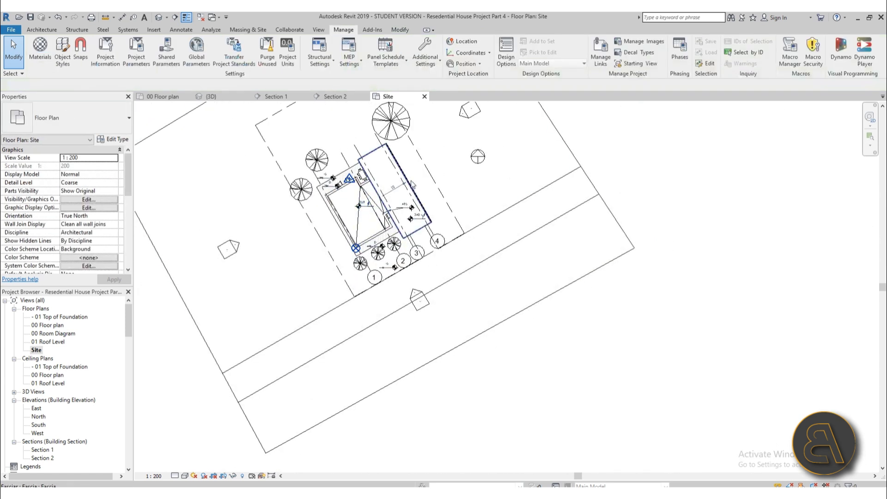
- Examine the rotated site plan with the house, property lines, trees and north arrow
{"action": "middle_click_drag", "start_coordinate": [410, 185], "coordinate": [416, 215]}
{"action": "middle_click_drag", "start_coordinate": [356, 362], "coordinate": [355, 385]}
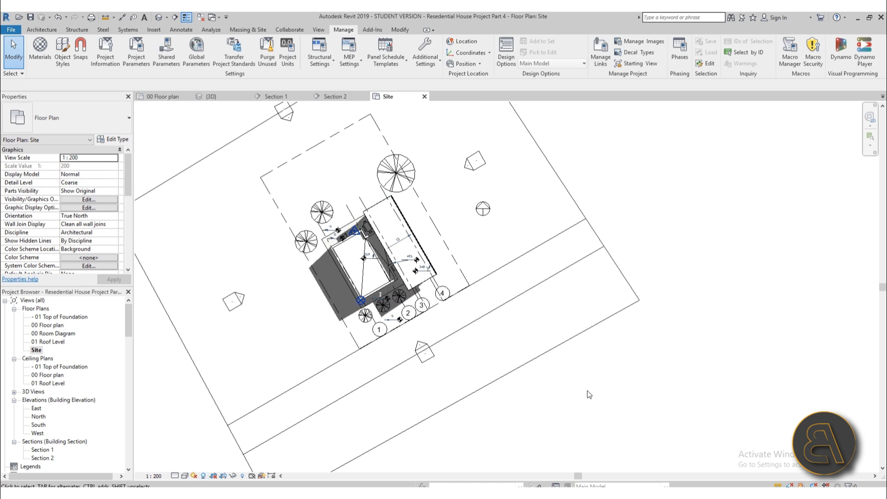
{"action": "scroll", "coordinate": [376, 221], "scroll_direction": "up", "scroll_amount": 3}
{"action": "scroll", "coordinate": [387, 186], "scroll_direction": "down", "scroll_amount": 2}
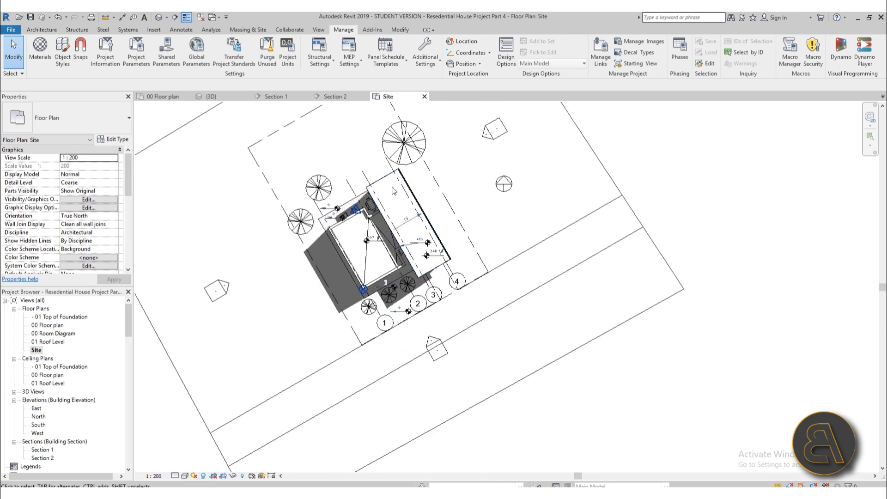
{"action": "scroll", "coordinate": [447, 215], "scroll_direction": "up", "scroll_amount": 2}
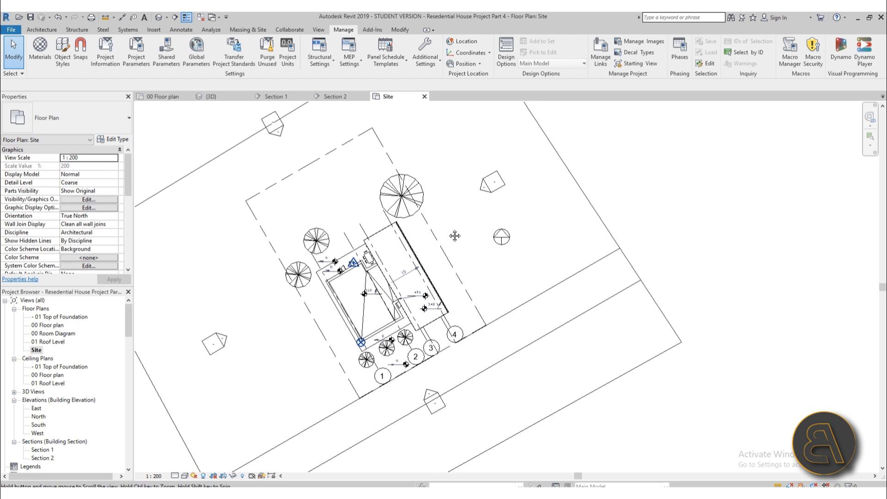
{"action": "scroll", "coordinate": [415, 226], "scroll_direction": "down", "scroll_amount": 3}
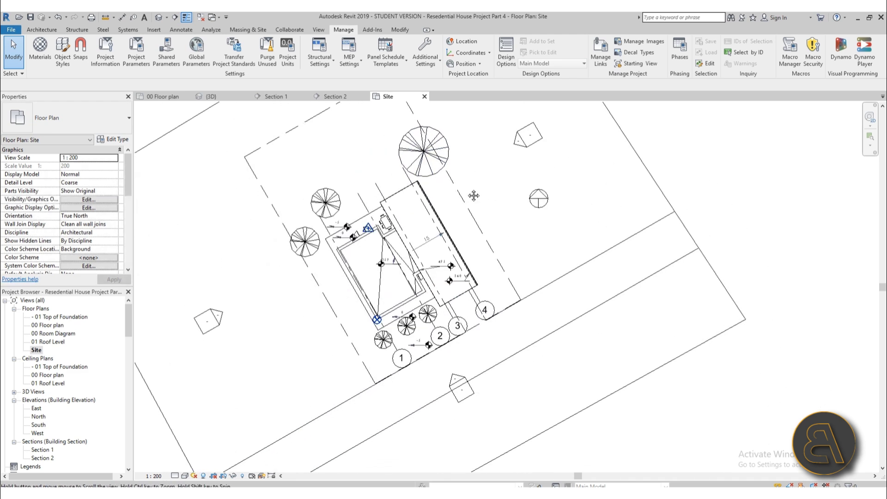
{"action": "scroll", "coordinate": [475, 228], "scroll_direction": "up", "scroll_amount": 2}
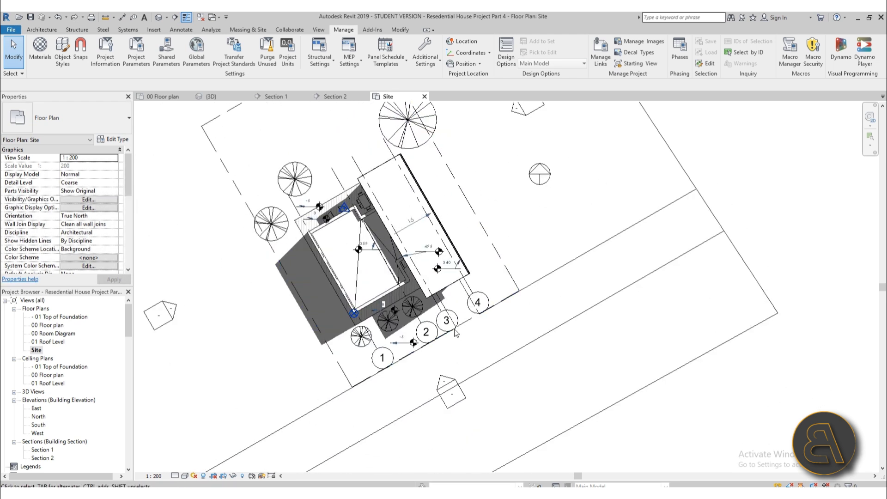
- Move the 359 spot elevation's target and leader elbow west, leaving a short slanted leader to the roof edge
{"action": "scroll", "coordinate": [355, 250], "scroll_direction": "up", "scroll_amount": 5}
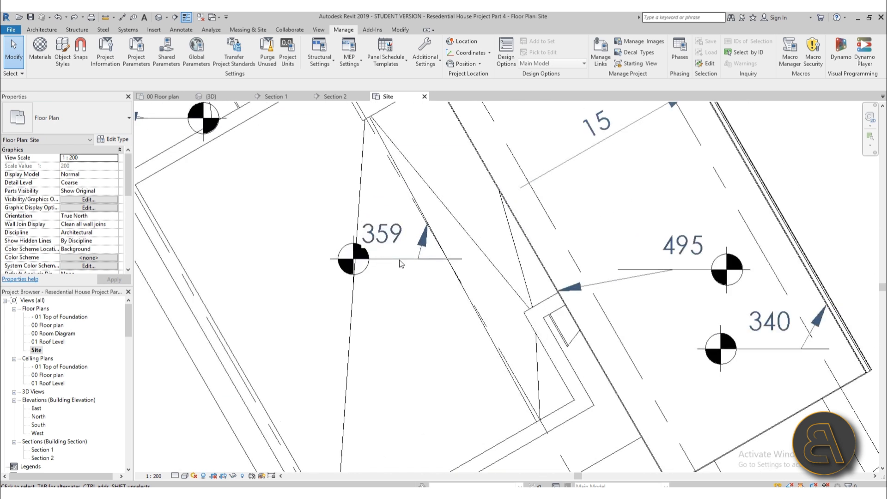
{"action": "left_click", "coordinate": [378, 259]}
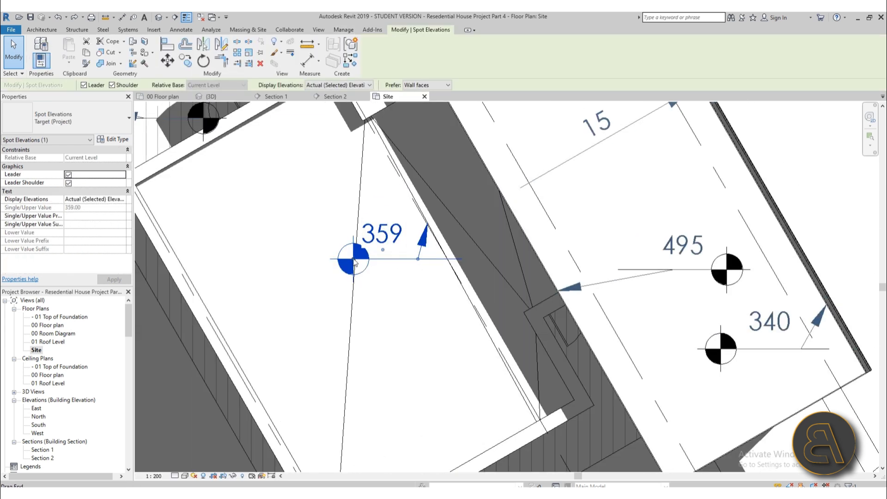
{"action": "mouse_move", "coordinate": [354, 260]}
{"action": "left_mouse_down"}
{"action": "mouse_move", "coordinate": [287, 259]}
{"action": "mouse_move", "coordinate": [342, 254]}
{"action": "left_mouse_up"}
{"action": "left_click_drag", "start_coordinate": [418, 261], "coordinate": [398, 257]}
{"action": "scroll", "coordinate": [411, 325], "scroll_direction": "down", "scroll_amount": 2}
{"action": "scroll", "coordinate": [508, 269], "scroll_direction": "up", "scroll_amount": 3}
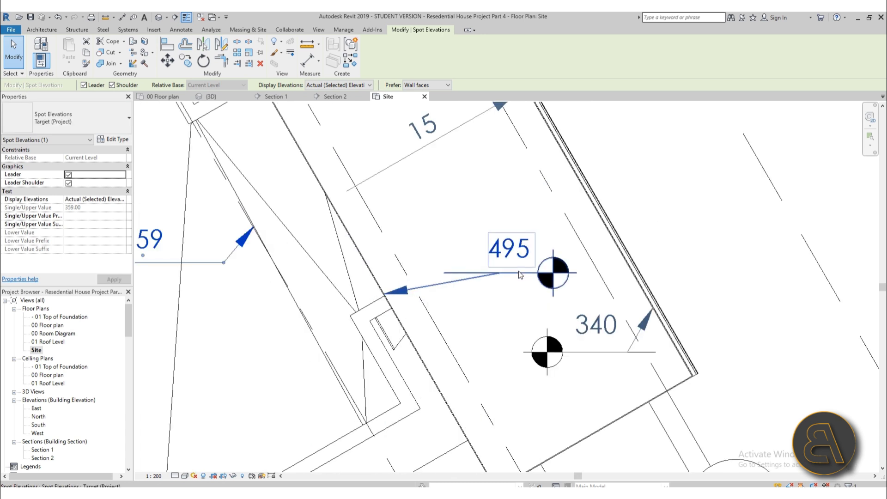
- Reposition the 495 spot elevation's target and pull its leader elbow west toward the chimney for a shorter slanted leader
{"action": "left_click", "coordinate": [556, 277]}
{"action": "left_click_drag", "start_coordinate": [555, 277], "coordinate": [611, 277]}
{"action": "left_click_drag", "start_coordinate": [493, 274], "coordinate": [430, 264]}
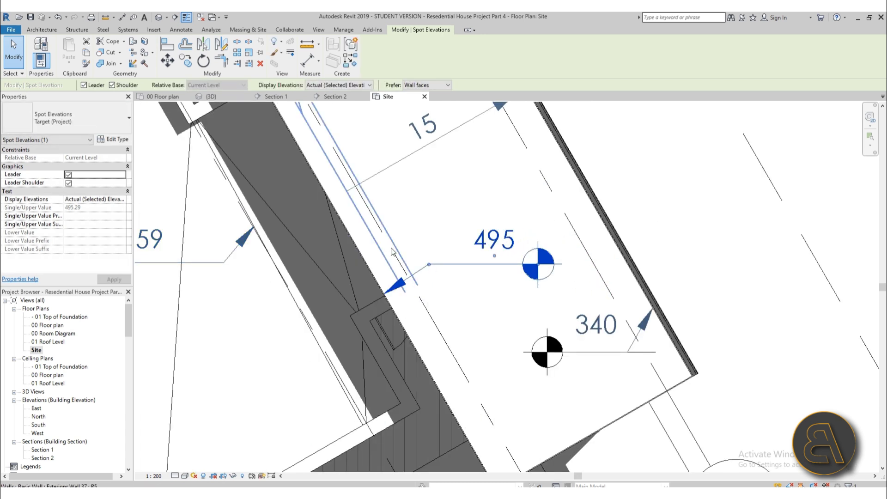
{"action": "scroll", "coordinate": [606, 350], "scroll_direction": "up", "scroll_amount": 1}
- Adjust the 340 spot elevation near the eastern roof edge so its leader has a longer shoulder and a short slant
{"action": "middle_click_drag", "start_coordinate": [606, 350], "coordinate": [532, 317]}
{"action": "left_click", "coordinate": [504, 320]}
{"action": "left_click_drag", "start_coordinate": [465, 318], "coordinate": [426, 322]}
{"action": "scroll", "coordinate": [533, 288], "scroll_direction": "down", "scroll_amount": 4}
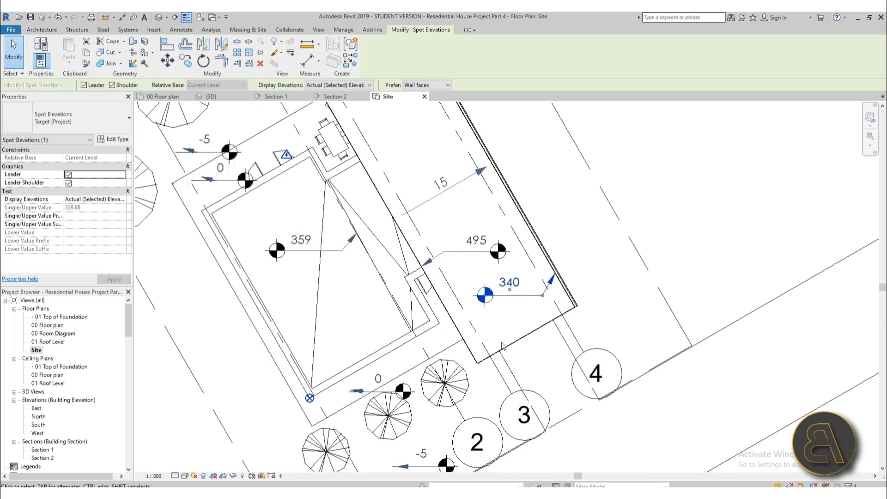
- Move the south terrace's 0 spot elevation target east and lower its leader elbow to form a slanted arrow
{"action": "middle_click_drag", "start_coordinate": [506, 354], "coordinate": [506, 295]}
{"action": "scroll", "coordinate": [364, 322], "scroll_direction": "up", "scroll_amount": 4}
{"action": "left_click", "coordinate": [390, 287]}
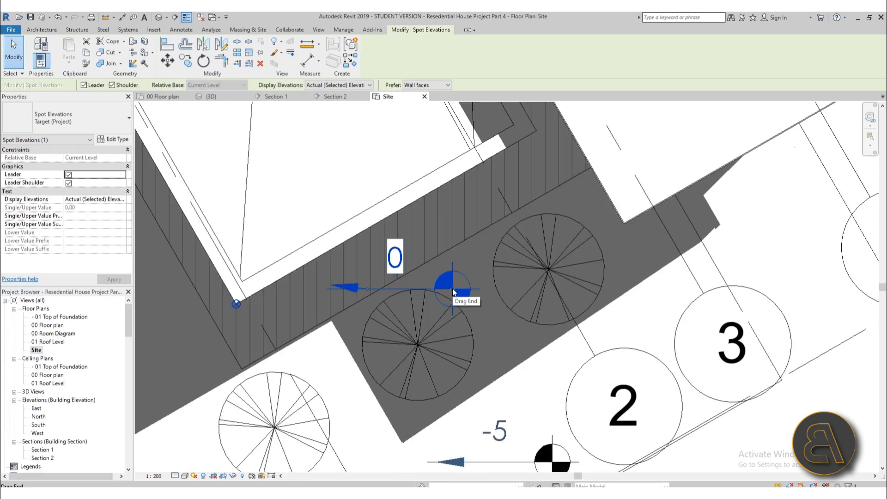
{"action": "left_click_drag", "start_coordinate": [453, 288], "coordinate": [514, 288]}
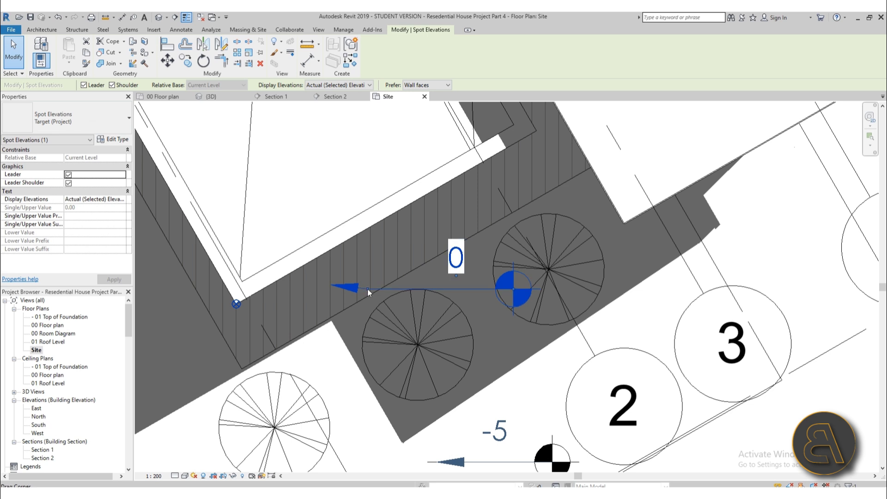
{"action": "left_click_drag", "start_coordinate": [367, 289], "coordinate": [365, 307]}
{"action": "scroll", "coordinate": [406, 265], "scroll_direction": "down", "scroll_amount": 5}
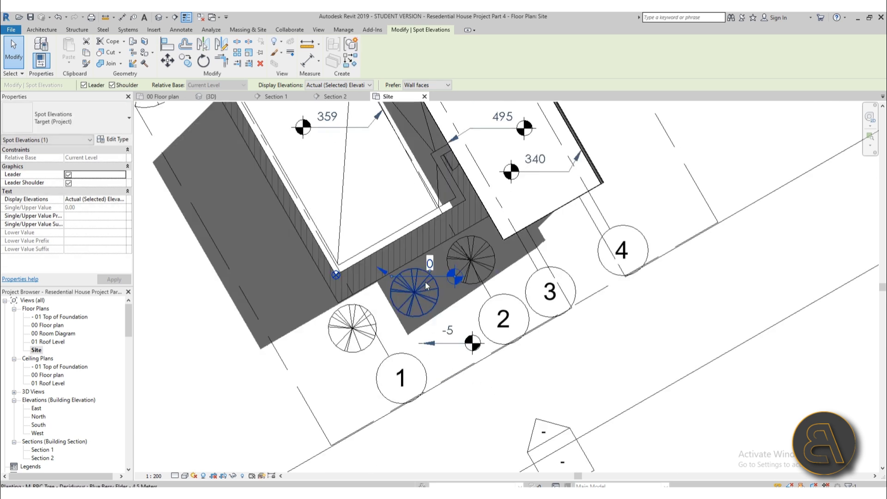
- Extend the -5 spot elevation south of the house eastward and lower its leader elbow to bend the arrow
{"action": "scroll", "coordinate": [425, 282], "scroll_direction": "up", "scroll_amount": 5}
{"action": "left_click", "coordinate": [490, 423]}
{"action": "scroll", "coordinate": [490, 423], "scroll_direction": "down", "scroll_amount": 3}
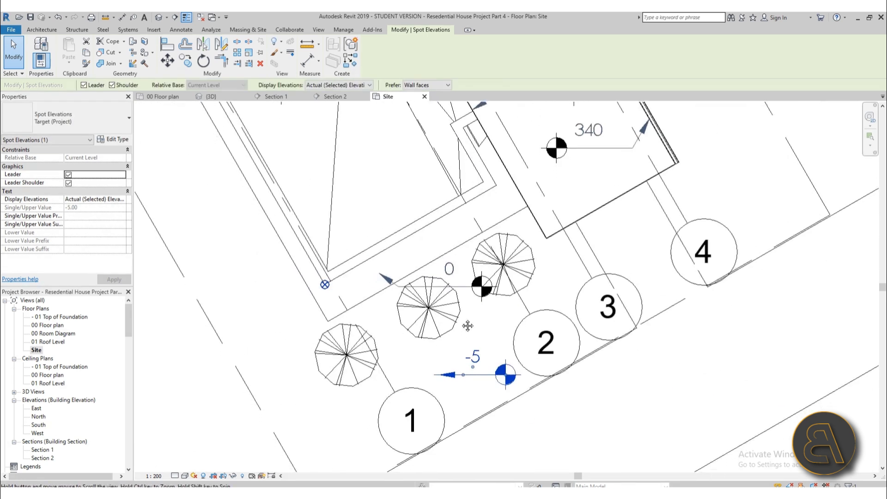
{"action": "scroll", "coordinate": [499, 370], "scroll_direction": "up", "scroll_amount": 3}
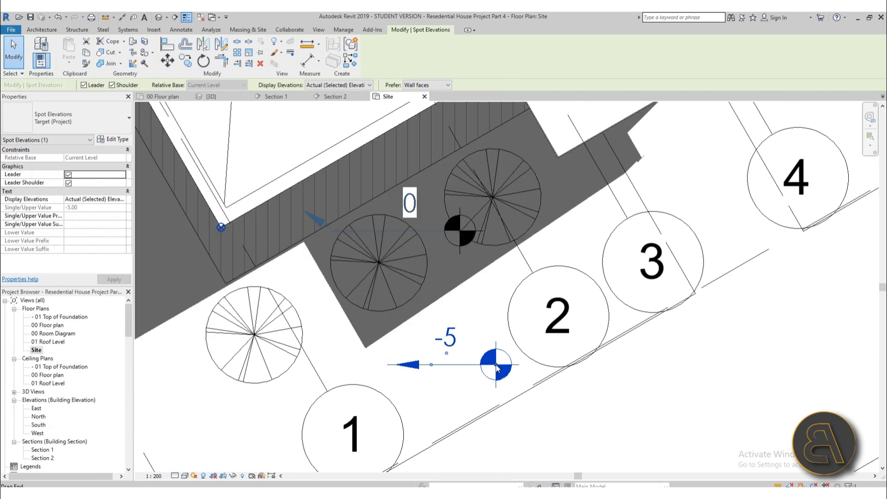
{"action": "left_click_drag", "start_coordinate": [497, 368], "coordinate": [566, 365]}
{"action": "left_click_drag", "start_coordinate": [431, 365], "coordinate": [414, 394]}
{"action": "scroll", "coordinate": [490, 379], "scroll_direction": "down", "scroll_amount": 3}
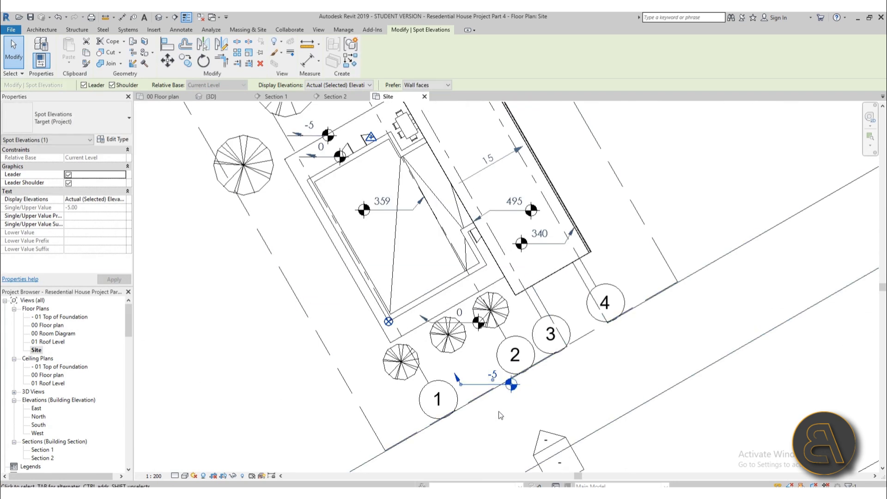
{"action": "left_click", "coordinate": [499, 412]}
- Extend the north terrace's -5 spot elevation eastward and lower its leader elbow for a slanted arrow
{"action": "scroll", "coordinate": [416, 356], "scroll_direction": "down", "scroll_amount": 3}
{"action": "middle_click_drag", "start_coordinate": [406, 358], "coordinate": [395, 379]}
{"action": "scroll", "coordinate": [412, 364], "scroll_direction": "up", "scroll_amount": 5}
{"action": "middle_click_drag", "start_coordinate": [324, 222], "coordinate": [381, 367]}
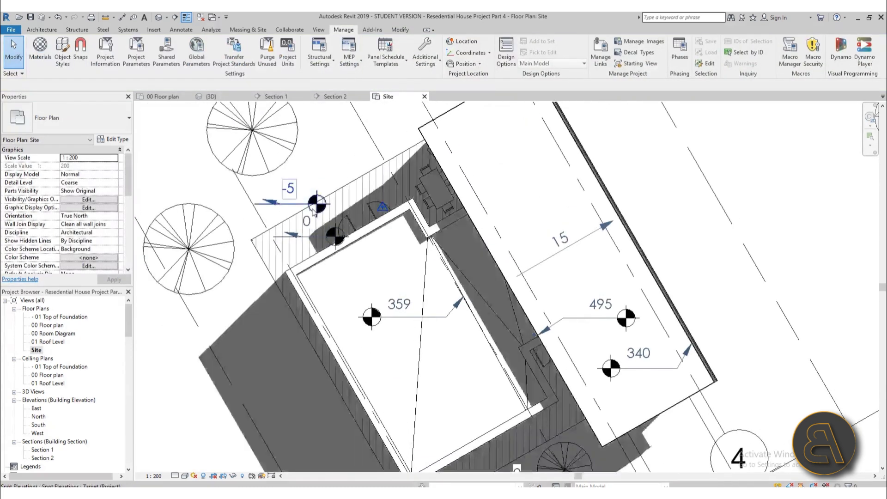
{"action": "scroll", "coordinate": [313, 211], "scroll_direction": "up", "scroll_amount": 4}
{"action": "left_click_drag", "start_coordinate": [380, 290], "coordinate": [432, 289]}
{"action": "left_click_drag", "start_coordinate": [298, 284], "coordinate": [307, 301]}
- Shift the north terrace's 0 spot elevation target east and lower its leader elbow to slant the arrow
{"action": "left_click", "coordinate": [350, 345]}
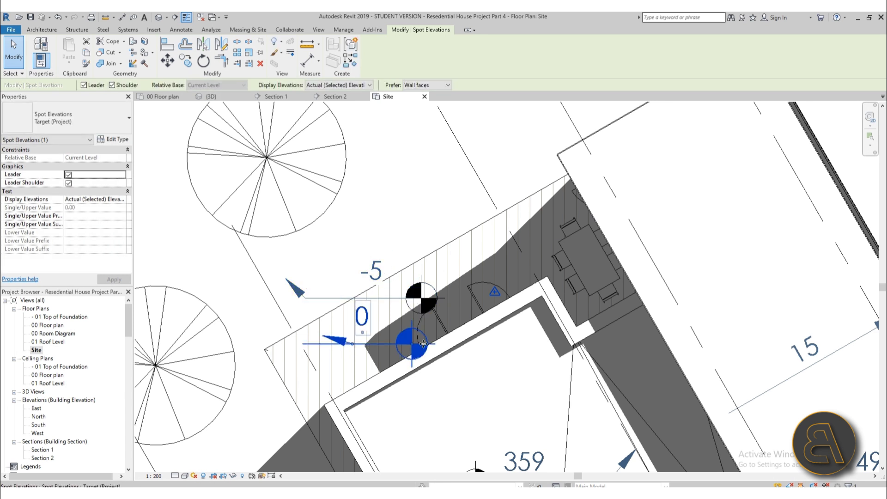
{"action": "left_click_drag", "start_coordinate": [424, 344], "coordinate": [466, 345]}
{"action": "left_click_drag", "start_coordinate": [353, 347], "coordinate": [366, 384]}
{"action": "scroll", "coordinate": [353, 281], "scroll_direction": "down", "scroll_amount": 3}
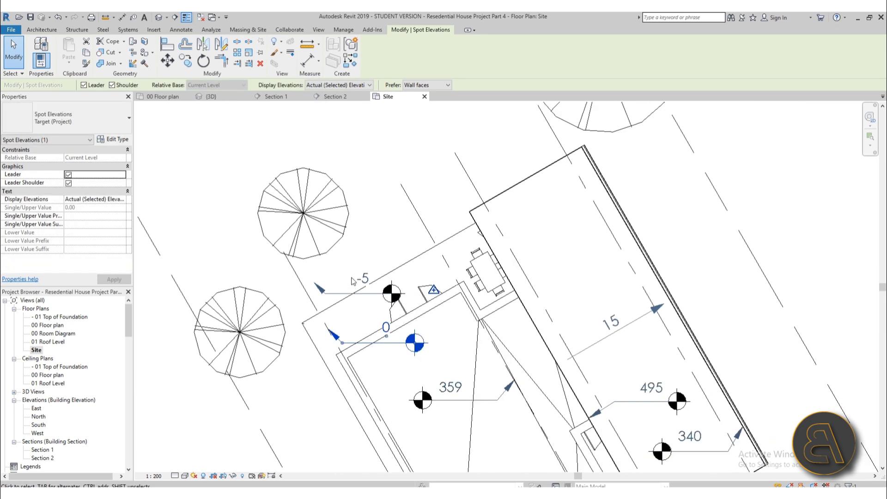
- Move the northern -5 spot elevation northwest, away from the terrace's 0 elevation
{"action": "left_click", "coordinate": [354, 281]}
{"action": "scroll", "coordinate": [356, 279], "scroll_direction": "down", "scroll_amount": 4}
{"action": "scroll", "coordinate": [376, 278], "scroll_direction": "up", "scroll_amount": 5}
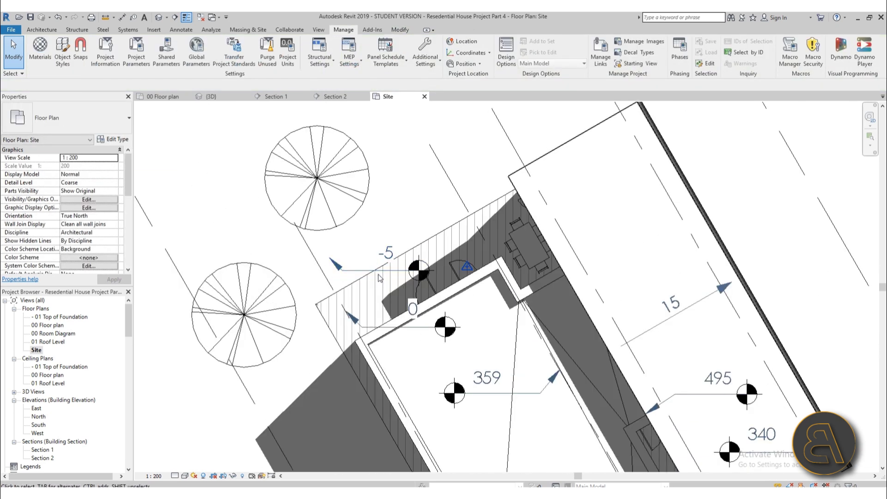
{"action": "left_click_drag", "start_coordinate": [379, 274], "coordinate": [339, 254]}
{"action": "left_click", "coordinate": [352, 240]}
{"action": "scroll", "coordinate": [346, 201], "scroll_direction": "down", "scroll_amount": 4}
{"action": "key", "text": "Escape"}
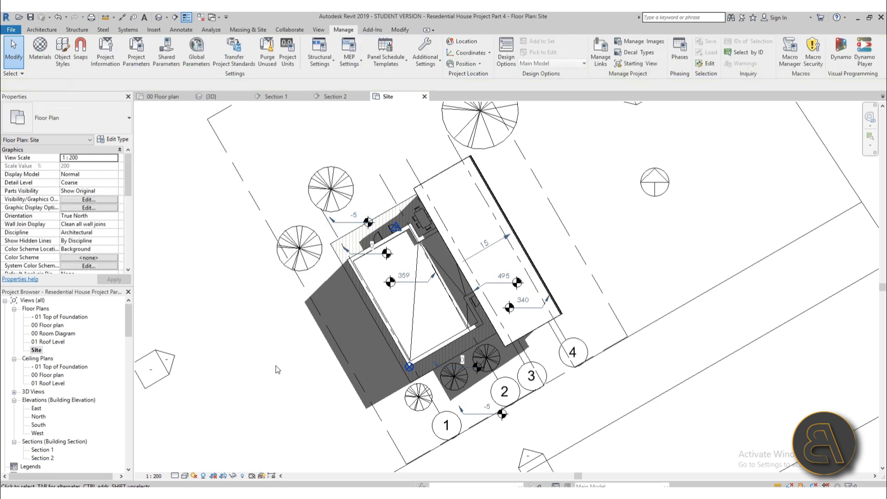
{"action": "scroll", "coordinate": [475, 373], "scroll_direction": "up", "scroll_amount": 4}
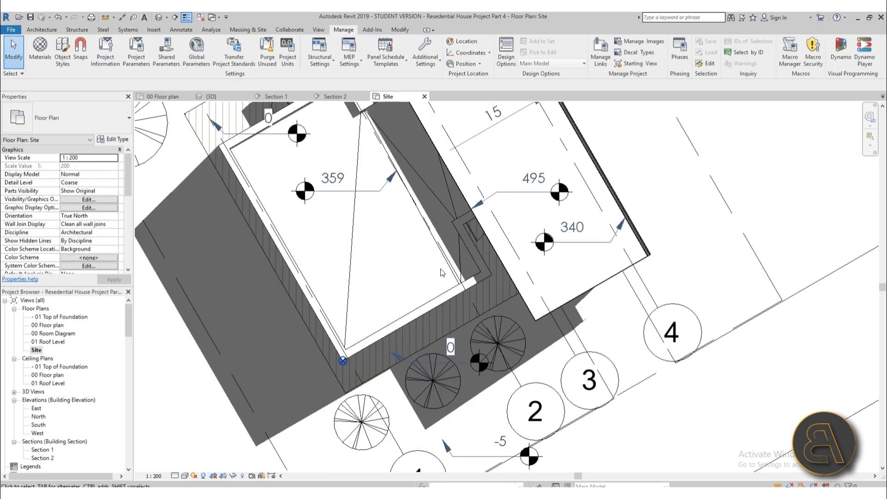
{"action": "scroll", "coordinate": [441, 272], "scroll_direction": "down", "scroll_amount": 6}
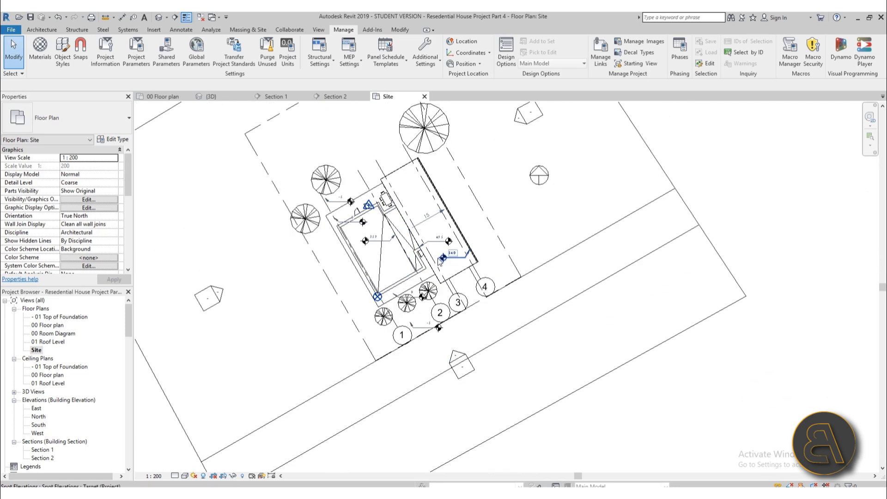
{"action": "middle_click_drag", "start_coordinate": [418, 377], "coordinate": [420, 392]}
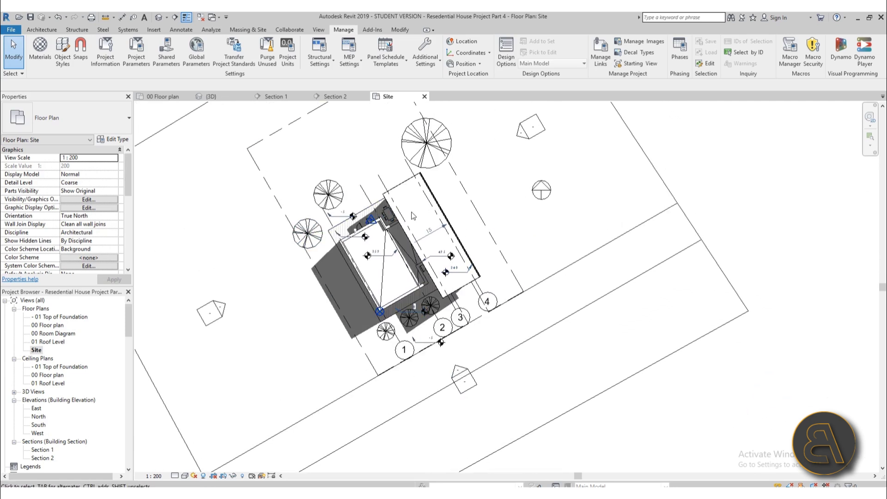
- Lighten the Site view's cast shadows by lowering the shadow intensity in the lighting section of the Graphic Display Options
{"action": "left_click", "coordinate": [185, 477]}
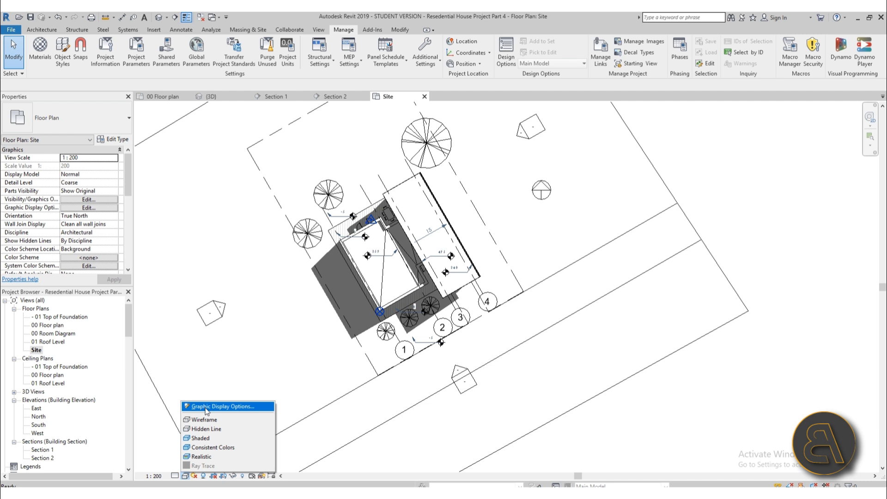
{"action": "left_click", "coordinate": [207, 407]}
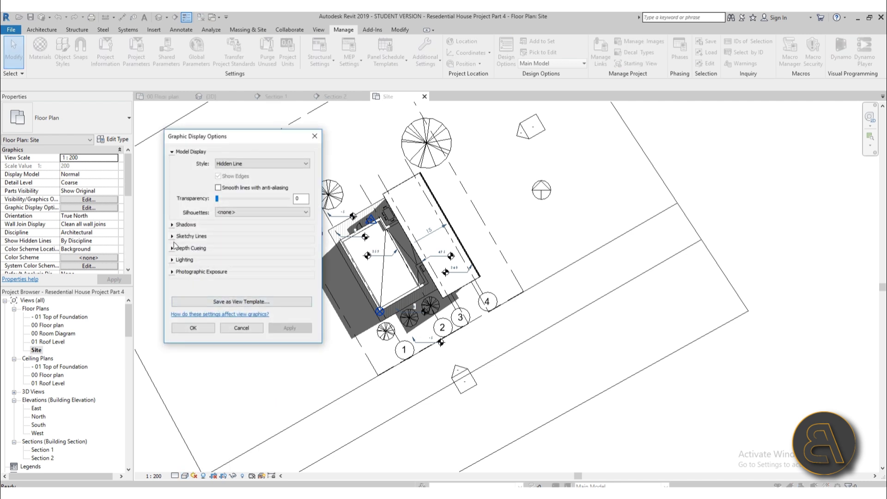
{"action": "left_click", "coordinate": [172, 225]}
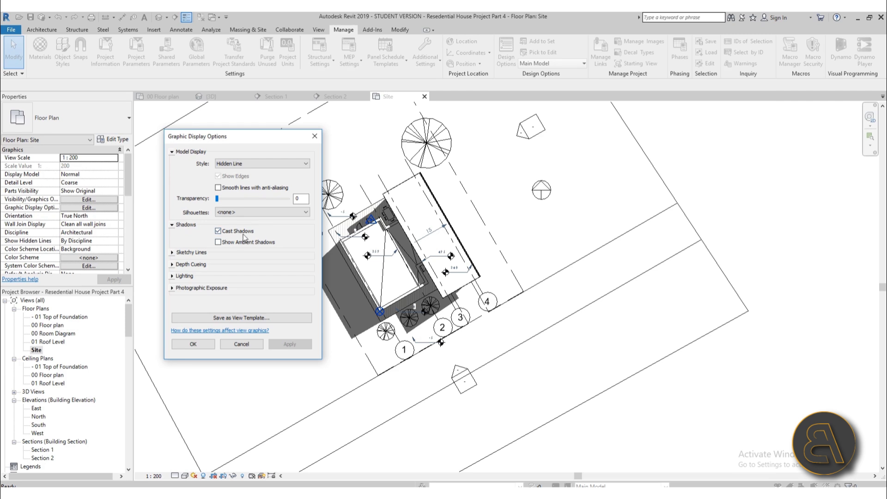
{"action": "left_click", "coordinate": [172, 276]}
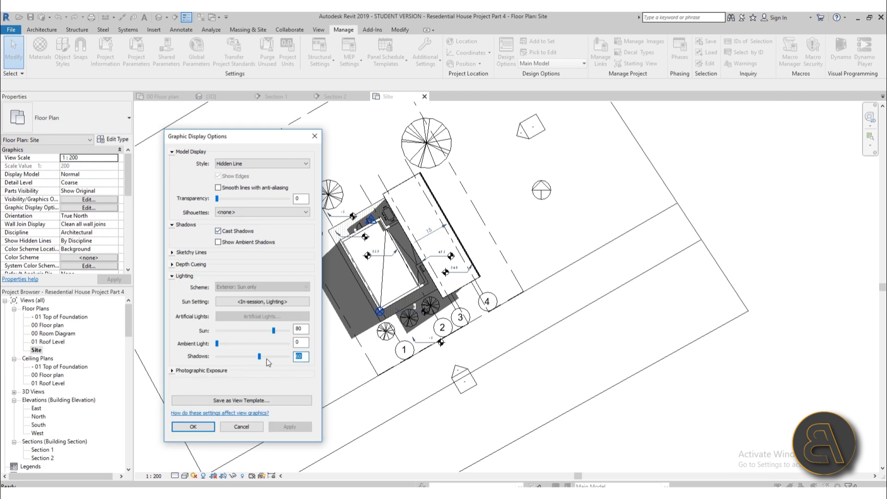
{"action": "key", "text": "Return"}
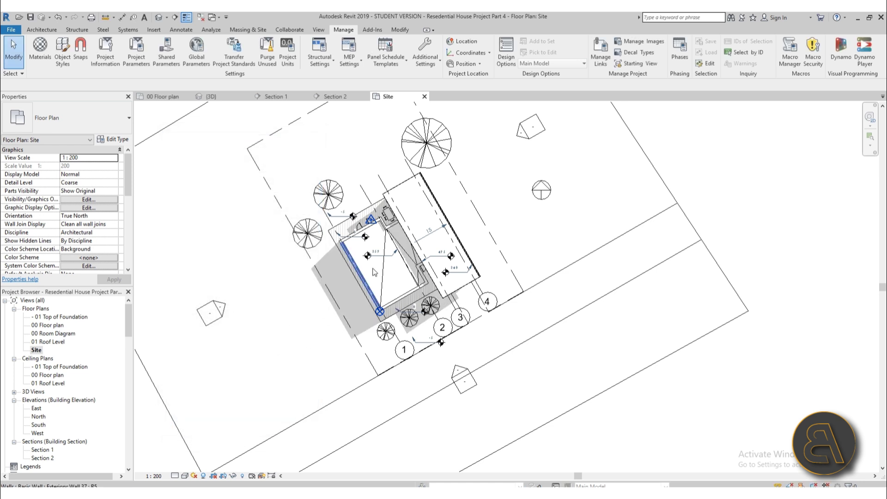
{"action": "scroll", "coordinate": [375, 264], "scroll_direction": "up", "scroll_amount": 3}
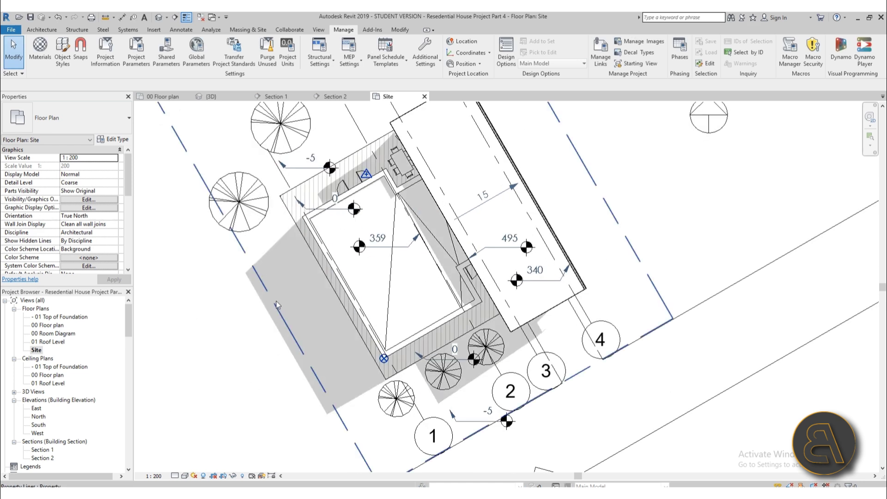
{"action": "scroll", "coordinate": [303, 340], "scroll_direction": "down", "scroll_amount": 1}
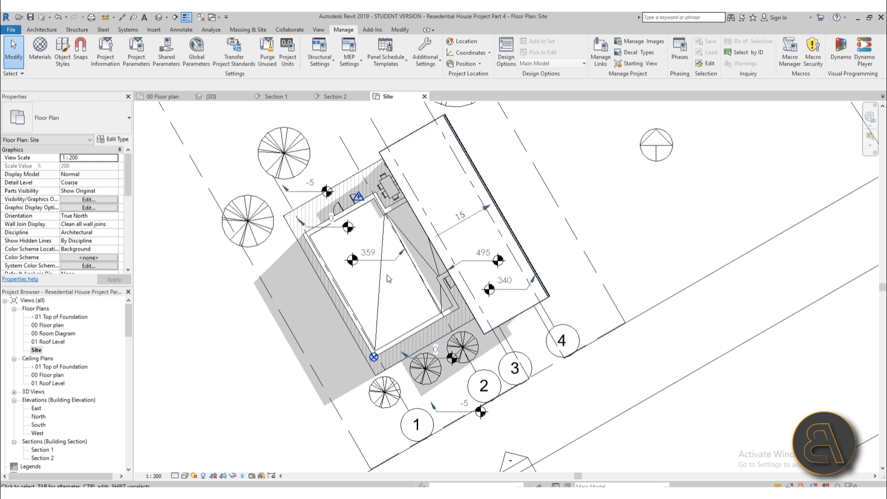
- Hide grids 1 to 4 and the four elevation markers around the house in the Site view, as individual elements
{"action": "scroll", "coordinate": [363, 207], "scroll_direction": "down", "scroll_amount": 3}
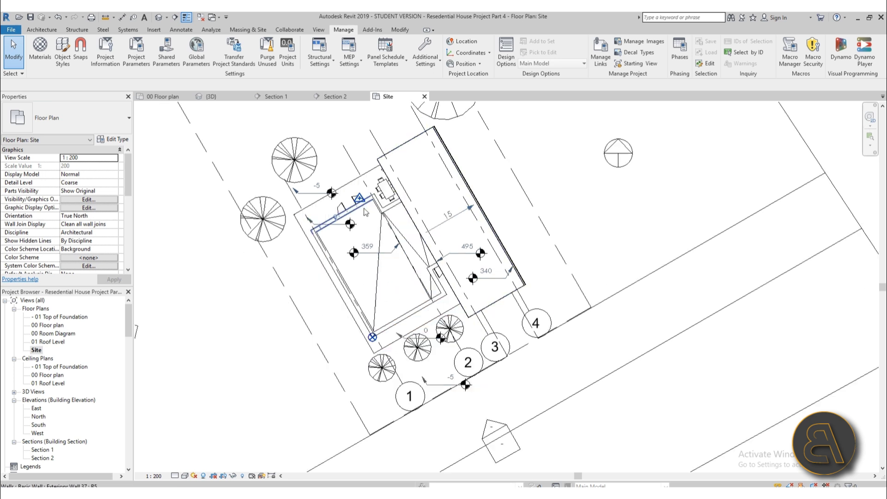
{"action": "scroll", "coordinate": [456, 273], "scroll_direction": "up", "scroll_amount": 3}
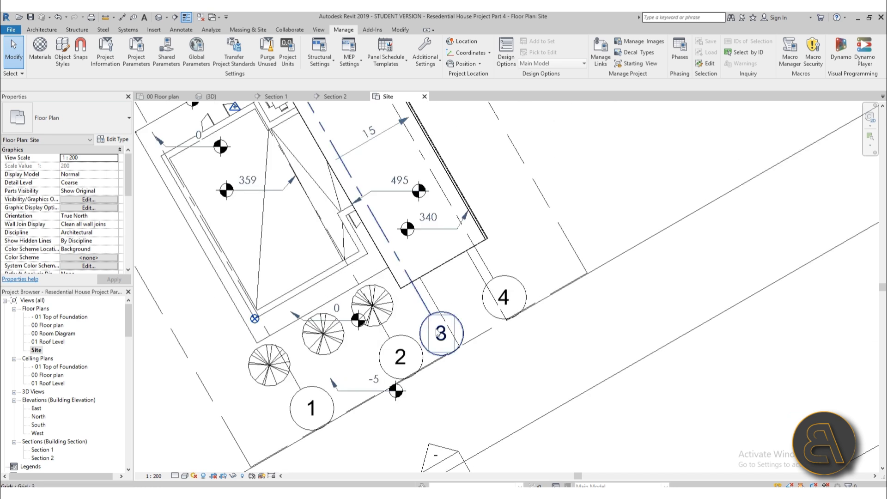
{"action": "left_click", "coordinate": [487, 270]}
{"action": "left_click", "coordinate": [424, 306], "text": "ctrl"}
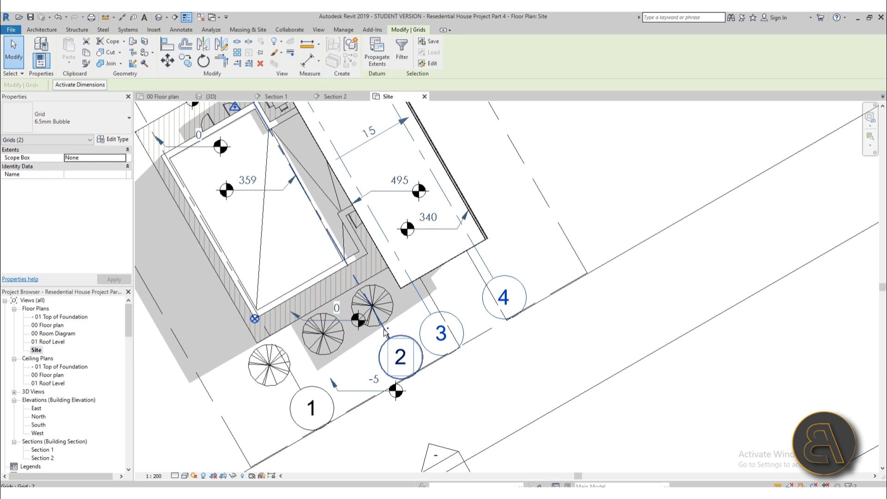
{"action": "left_click", "coordinate": [385, 331], "text": "ctrl"}
{"action": "left_click", "coordinate": [291, 381], "text": "ctrl"}
{"action": "scroll", "coordinate": [372, 359], "scroll_direction": "down", "scroll_amount": 3}
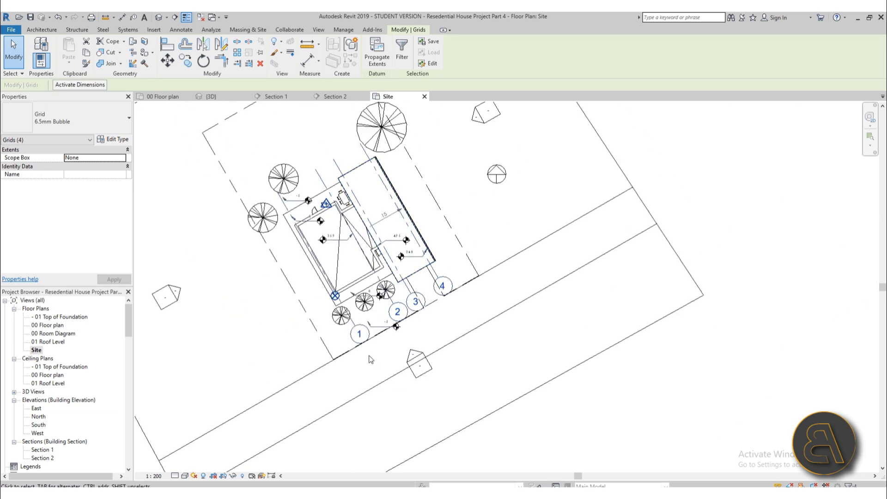
{"action": "scroll", "coordinate": [408, 312], "scroll_direction": "down", "scroll_amount": 1}
{"action": "scroll", "coordinate": [298, 258], "scroll_direction": "up", "scroll_amount": 1}
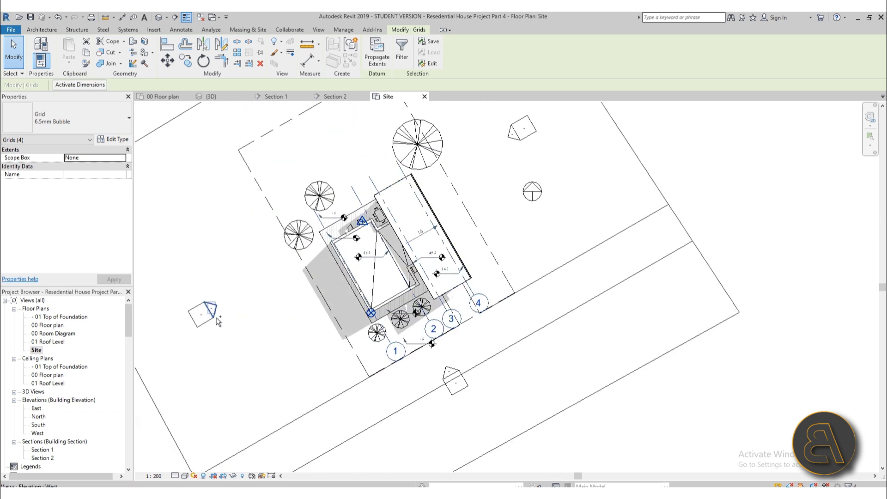
{"action": "left_click_drag", "start_coordinate": [168, 284], "coordinate": [238, 355], "text": "ctrl"}
{"action": "scroll", "coordinate": [239, 342], "scroll_direction": "down", "scroll_amount": 2}
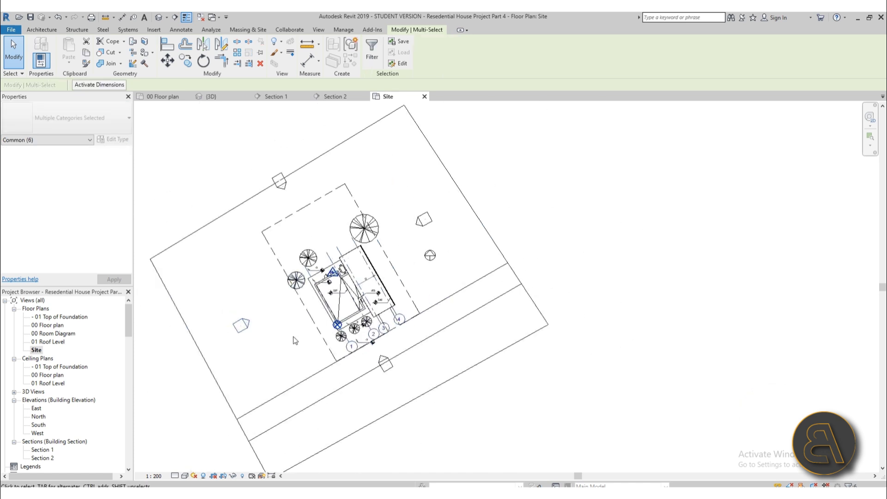
{"action": "scroll", "coordinate": [269, 177], "scroll_direction": "up", "scroll_amount": 1}
{"action": "left_click_drag", "start_coordinate": [268, 173], "coordinate": [325, 231], "text": "ctrl"}
{"action": "left_click_drag", "start_coordinate": [466, 215], "coordinate": [546, 278], "text": "ctrl"}
{"action": "scroll", "coordinate": [542, 262], "scroll_direction": "down", "scroll_amount": 2}
{"action": "scroll", "coordinate": [523, 407], "scroll_direction": "up", "scroll_amount": 3}
{"action": "left_click_drag", "start_coordinate": [428, 356], "coordinate": [483, 420], "text": "ctrl"}
{"action": "scroll", "coordinate": [499, 347], "scroll_direction": "down", "scroll_amount": 2}
{"action": "right_click", "coordinate": [336, 340]}
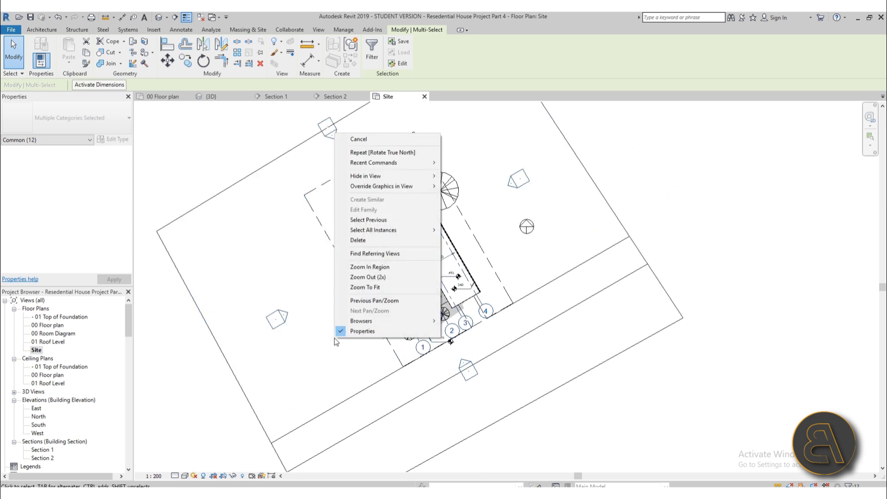
{"action": "mouse_move", "coordinate": [401, 178]}
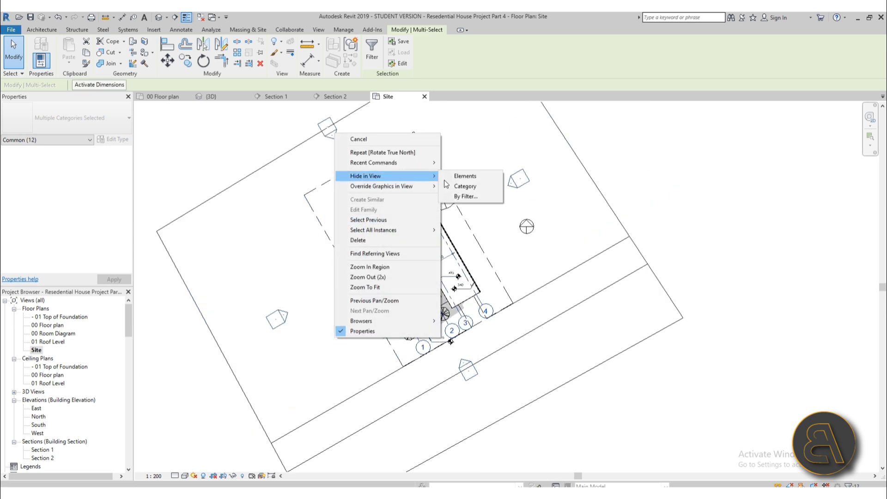
{"action": "left_click", "coordinate": [465, 176]}
{"action": "scroll", "coordinate": [490, 262], "scroll_direction": "up", "scroll_amount": 2}
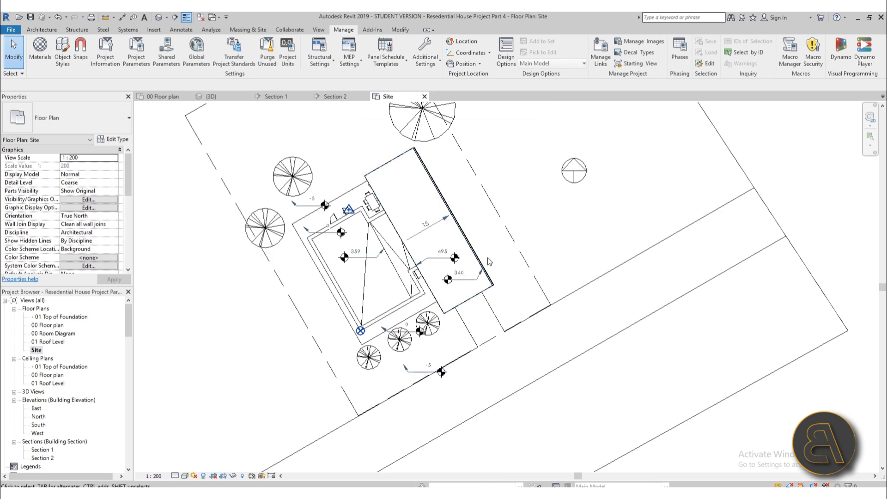
- Reveal the Site view's hidden elements to check the grids and elevation markers, and return to the normal display
{"action": "left_click", "coordinate": [242, 477]}
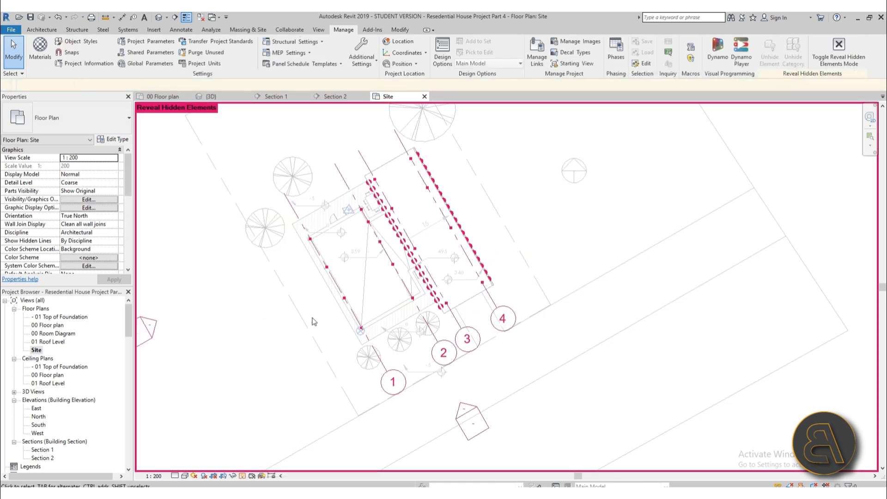
{"action": "left_click", "coordinate": [244, 478]}
{"action": "scroll", "coordinate": [279, 321], "scroll_direction": "down", "scroll_amount": 2}
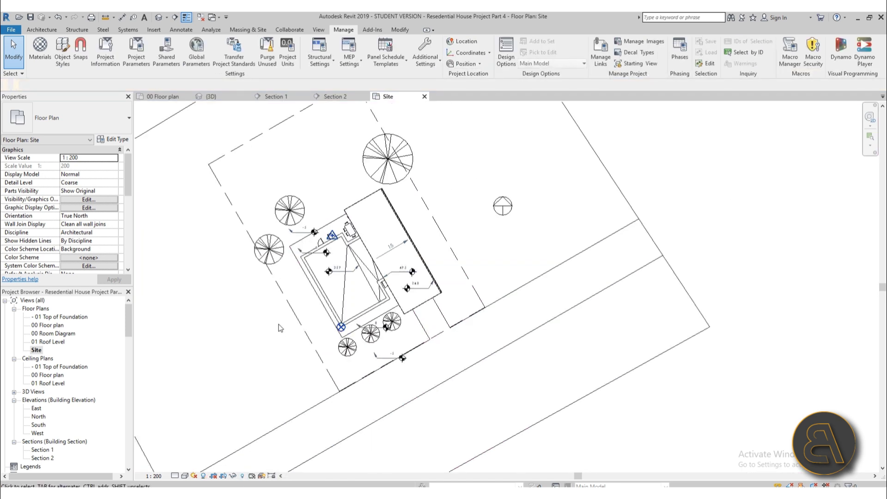
{"action": "scroll", "coordinate": [280, 324], "scroll_direction": "up", "scroll_amount": 1}
{"action": "mouse_move", "coordinate": [289, 308]}
{"action": "middle_mouse_down"}
{"action": "mouse_move", "coordinate": [313, 353]}
{"action": "mouse_move", "coordinate": [338, 359]}
{"action": "mouse_move", "coordinate": [298, 321]}
{"action": "middle_mouse_up"}
{"action": "scroll", "coordinate": [304, 344], "scroll_direction": "down", "scroll_amount": 1}
{"action": "scroll", "coordinate": [391, 326], "scroll_direction": "up", "scroll_amount": 1}
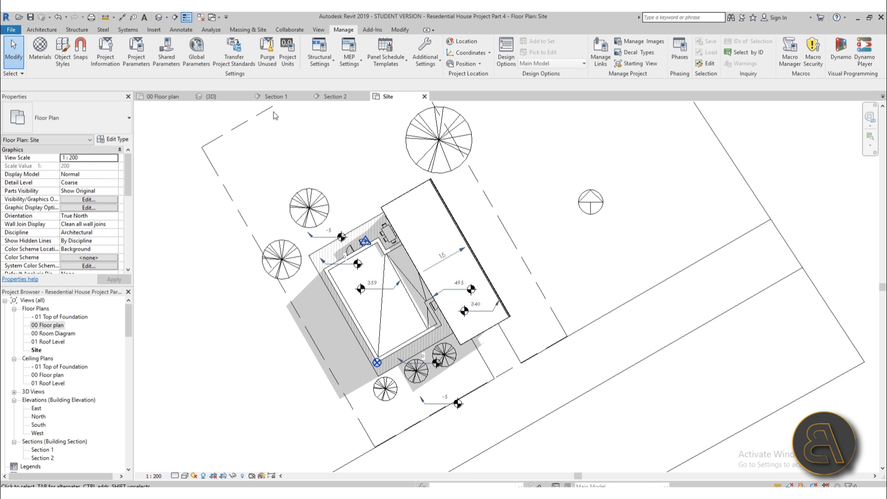
- Open the 00 Floor plan view and start Tag by Category with horizontal tag orientation
{"action": "left_click", "coordinate": [165, 97]}
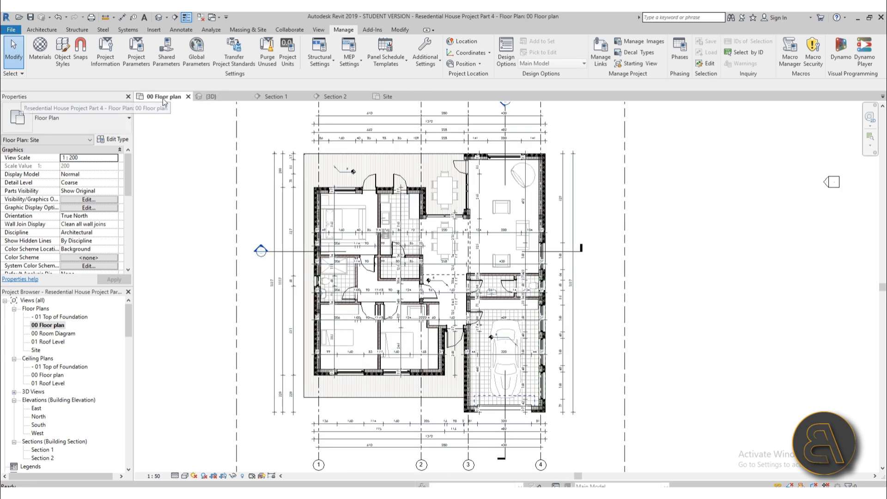
{"action": "scroll", "coordinate": [342, 185], "scroll_direction": "up", "scroll_amount": 6}
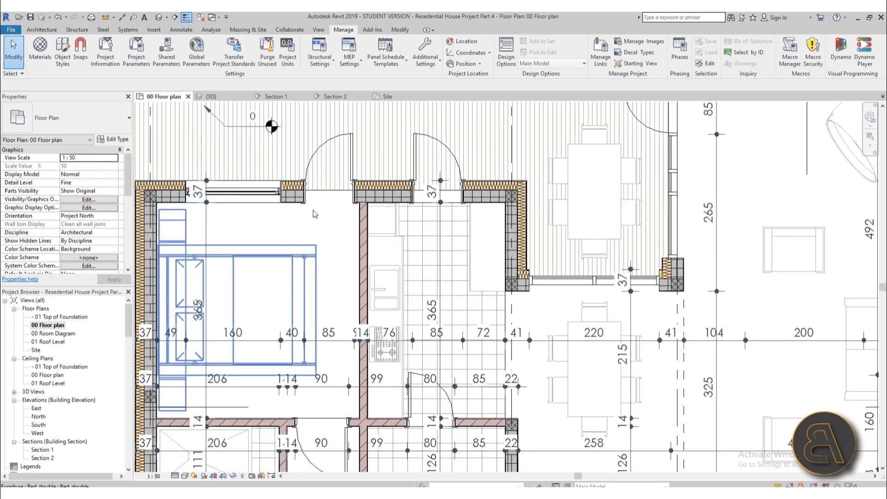
{"action": "scroll", "coordinate": [300, 215], "scroll_direction": "down", "scroll_amount": 4}
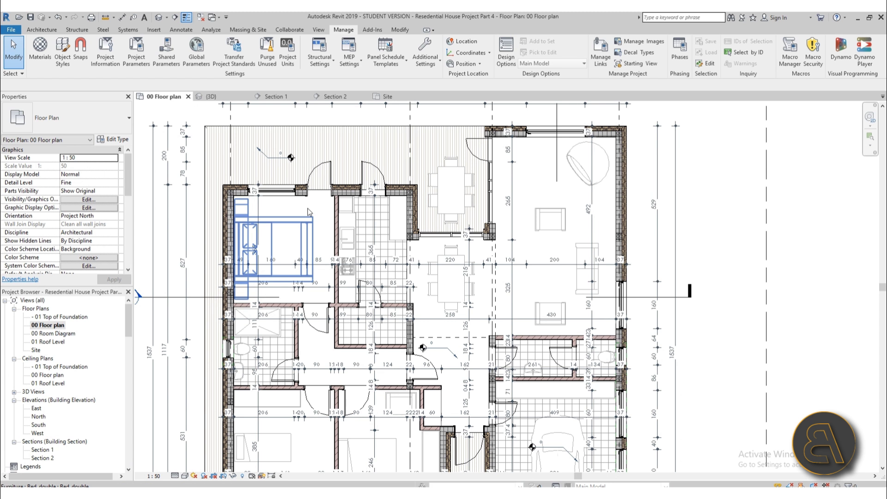
{"action": "left_click", "coordinate": [181, 30]}
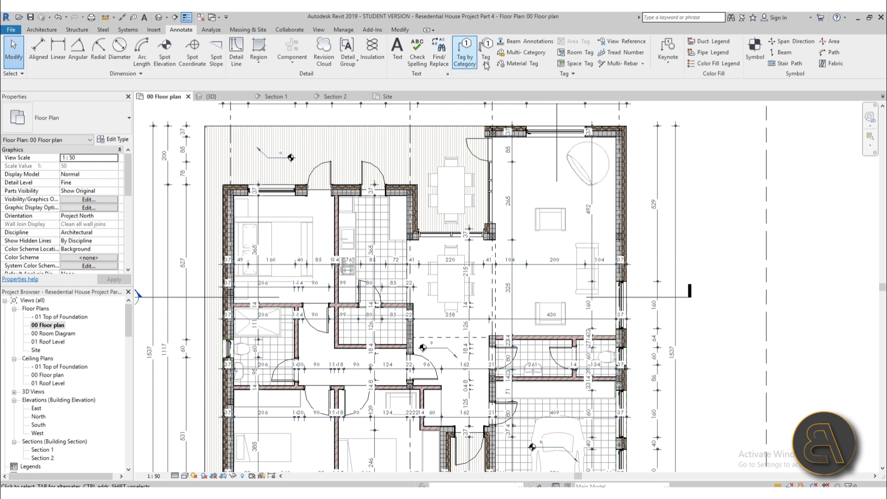
{"action": "left_click", "coordinate": [465, 57]}
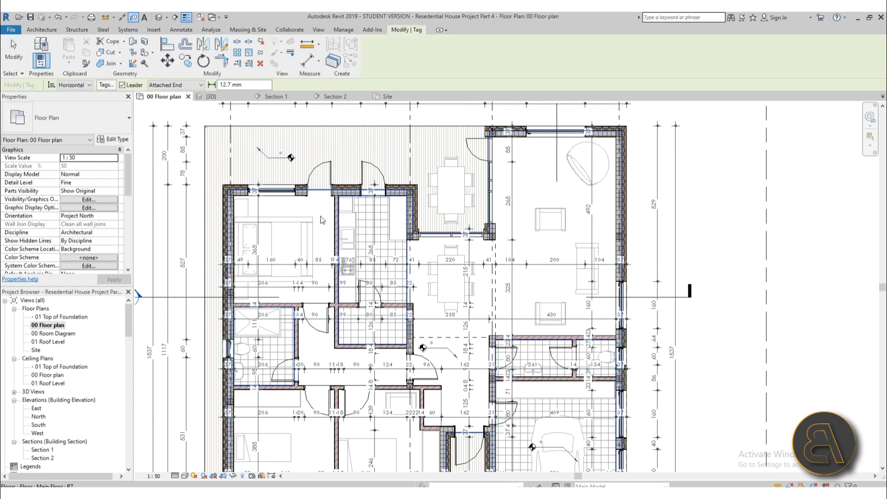
{"action": "left_click", "coordinate": [78, 86]}
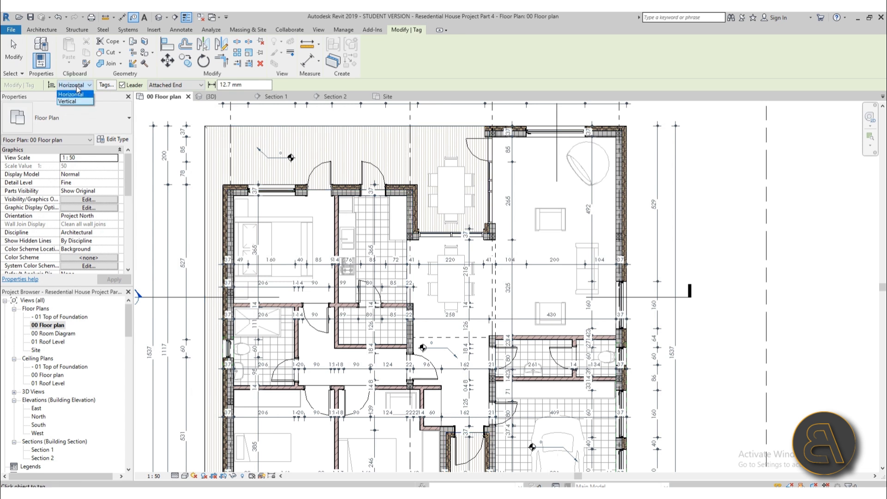
{"action": "left_click", "coordinate": [76, 93]}
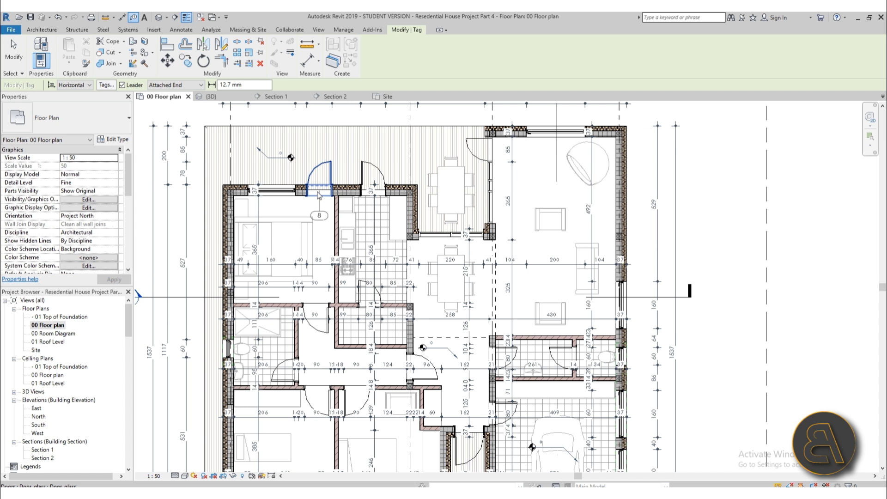
- Try the vertical tag orientation, restore horizontal, and preview the tag on the bedroom's glass terrace door
{"action": "left_click", "coordinate": [85, 86]}
{"action": "left_click", "coordinate": [74, 102]}
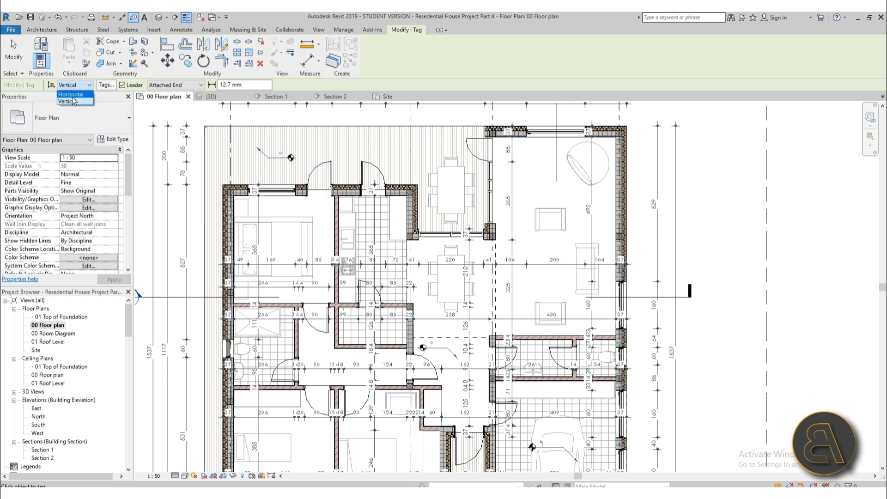
{"action": "left_click", "coordinate": [72, 94]}
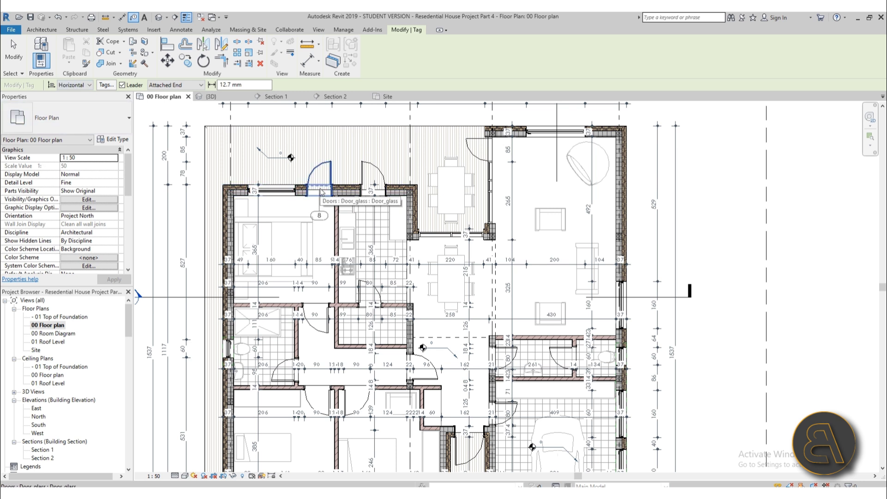
{"action": "scroll", "coordinate": [323, 192], "scroll_direction": "up", "scroll_amount": 3}
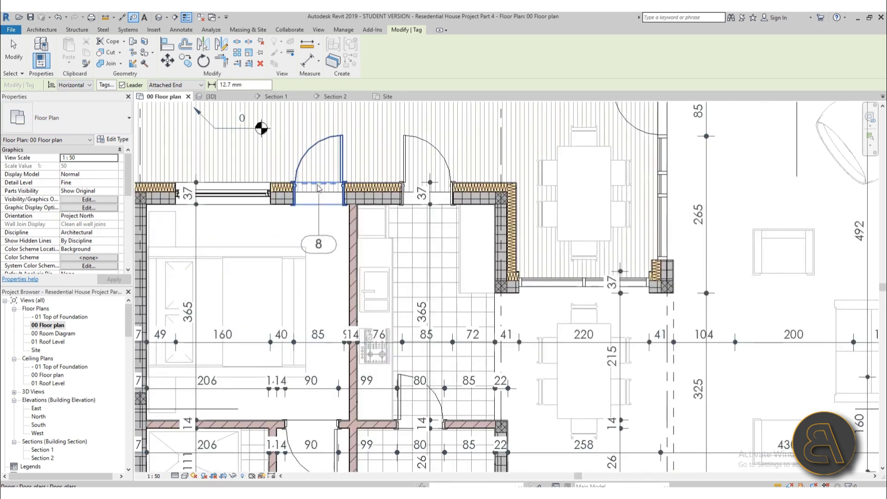
{"action": "key", "text": "space"}
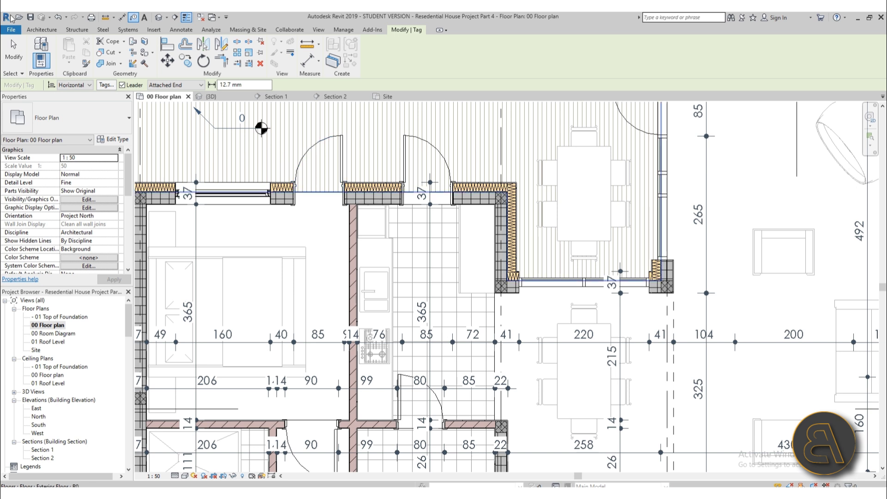
- Review the loaded tag families for each category and turn off the leader for the new tags
{"action": "left_click", "coordinate": [105, 86]}
{"action": "scroll", "coordinate": [454, 248], "scroll_direction": "down", "scroll_amount": 3}
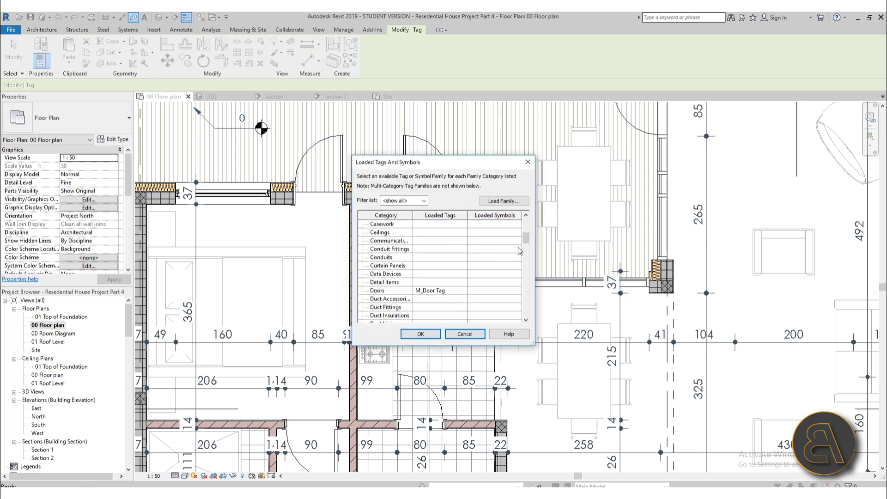
{"action": "left_click_drag", "start_coordinate": [526, 241], "coordinate": [528, 288]}
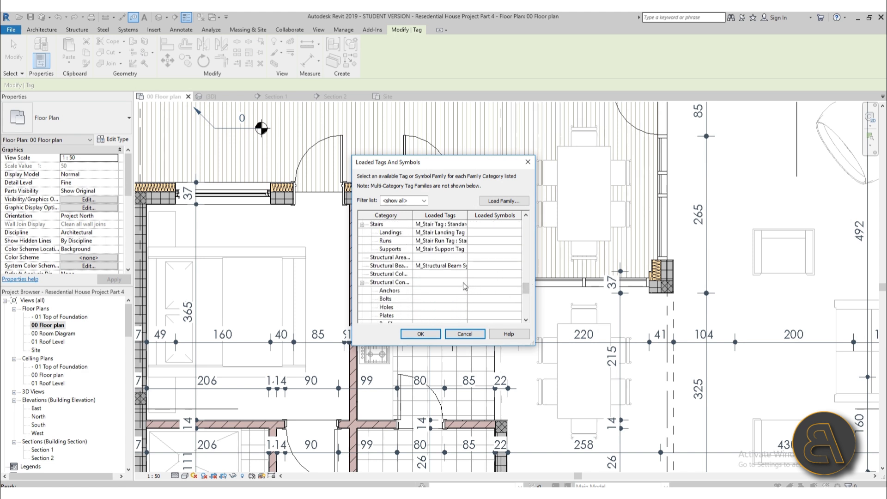
{"action": "left_click", "coordinate": [420, 334]}
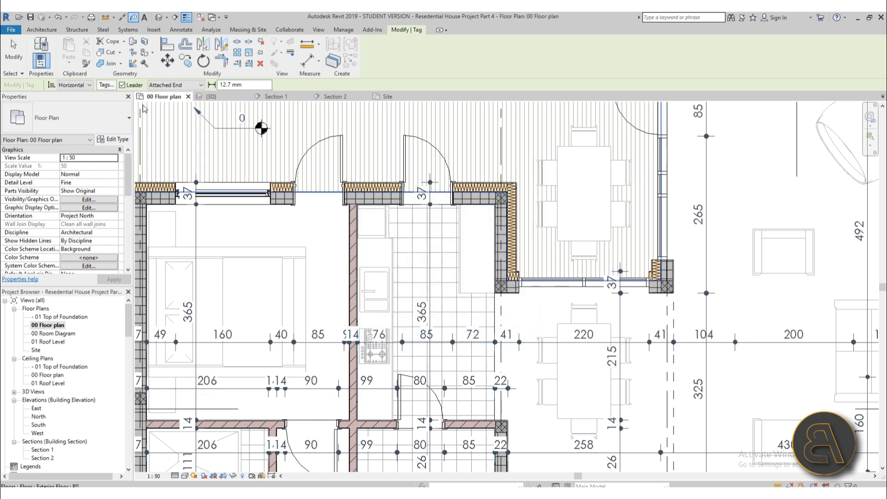
{"action": "left_click", "coordinate": [123, 85]}
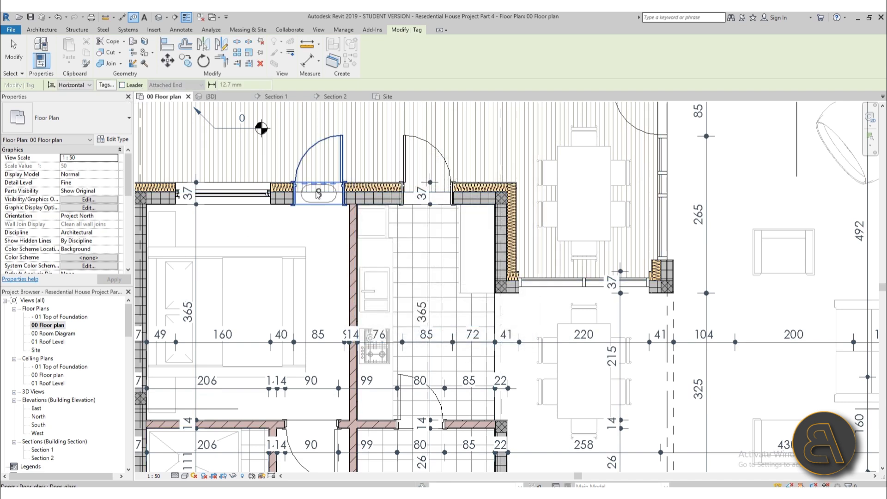
{"action": "middle_click_drag", "start_coordinate": [330, 287], "coordinate": [329, 130]}
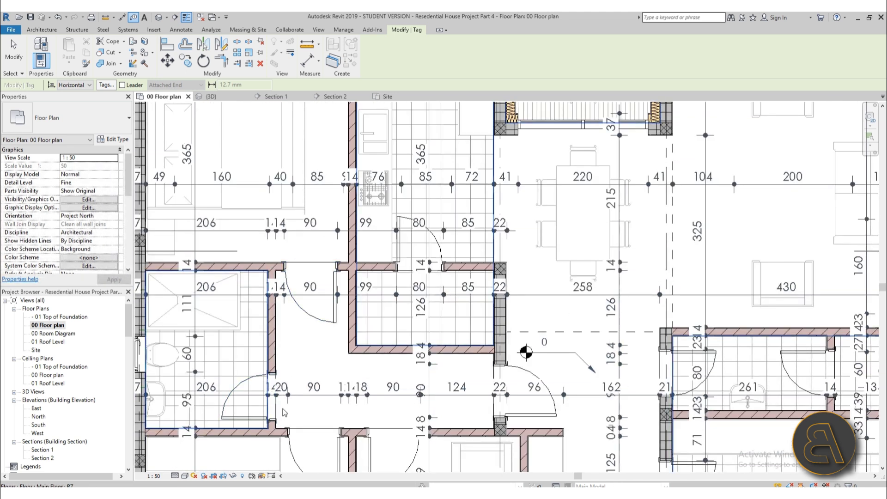
- Try tagging the exterior wall between the garage and the entrance deck without a leader, and undo the tag
{"action": "middle_click_drag", "start_coordinate": [363, 378], "coordinate": [162, 174]}
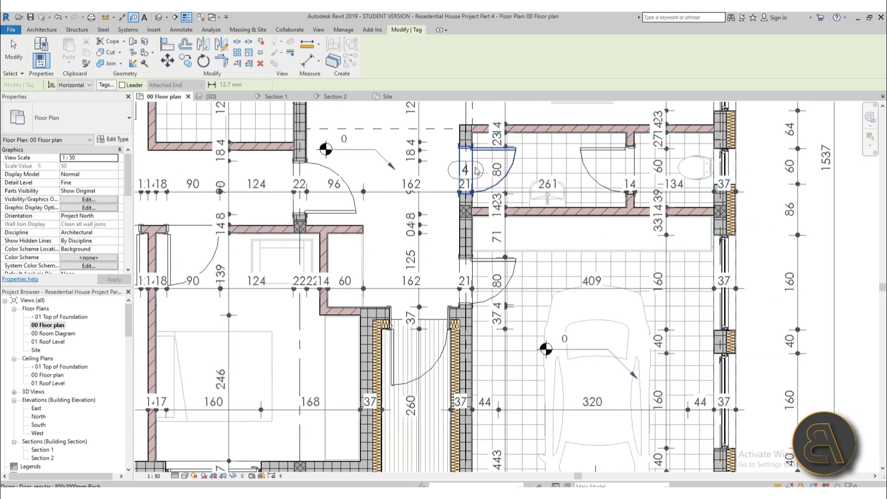
{"action": "scroll", "coordinate": [425, 325], "scroll_direction": "down", "scroll_amount": 2}
{"action": "middle_click_drag", "start_coordinate": [425, 326], "coordinate": [179, 198]}
{"action": "scroll", "coordinate": [372, 243], "scroll_direction": "up", "scroll_amount": 4}
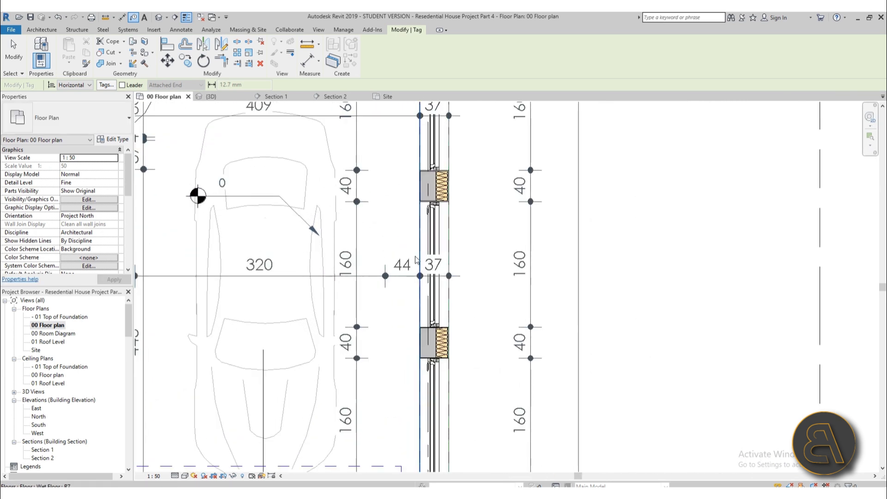
{"action": "scroll", "coordinate": [437, 371], "scroll_direction": "down", "scroll_amount": 1}
{"action": "middle_click_drag", "start_coordinate": [437, 374], "coordinate": [433, 179]}
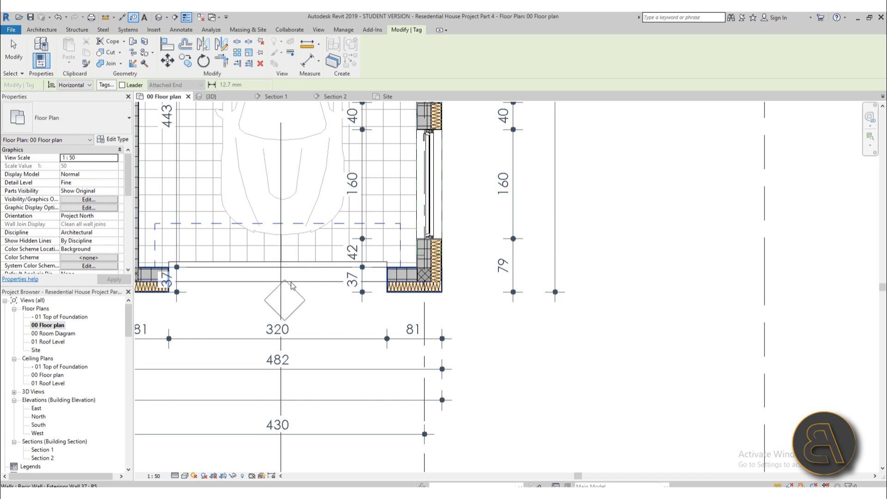
{"action": "scroll", "coordinate": [416, 292], "scroll_direction": "down", "scroll_amount": 2}
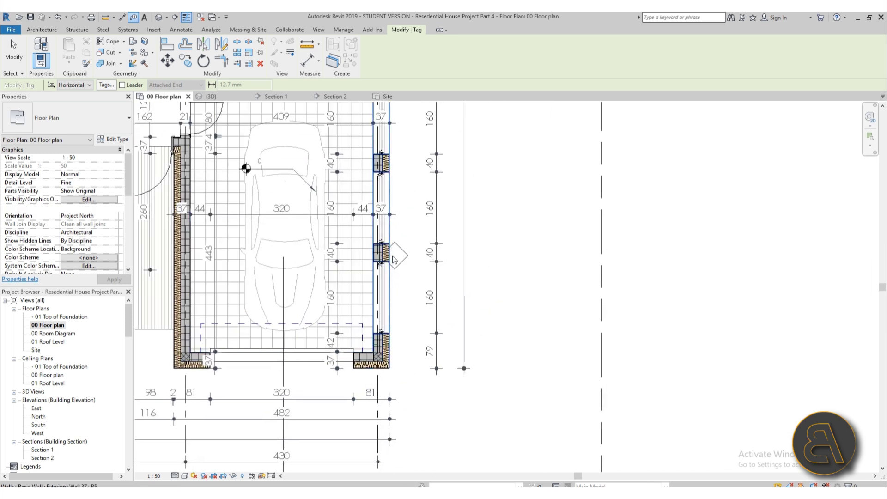
{"action": "scroll", "coordinate": [279, 292], "scroll_direction": "up", "scroll_amount": 3}
{"action": "middle_click_drag", "start_coordinate": [255, 300], "coordinate": [639, 259]}
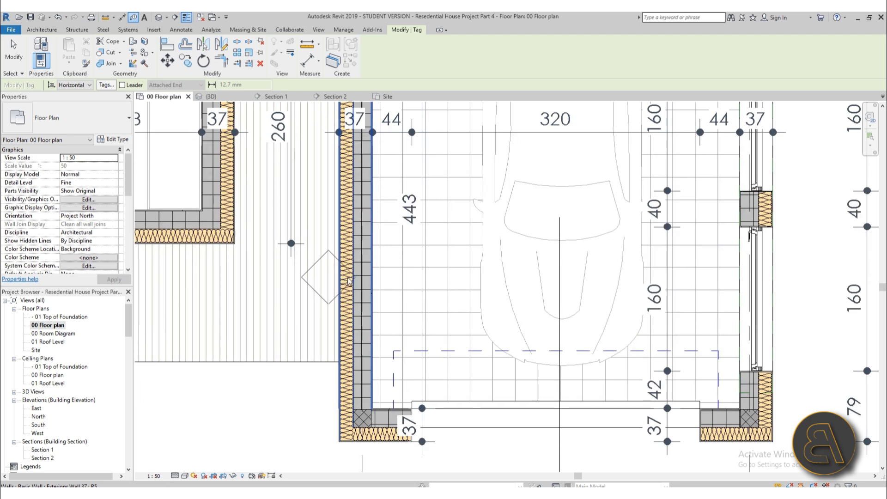
{"action": "left_click", "coordinate": [347, 289]}
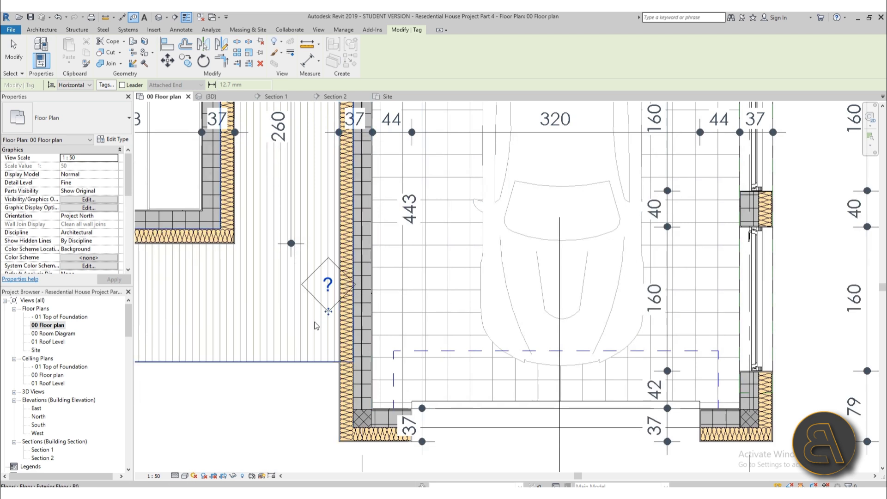
{"action": "left_click", "coordinate": [62, 20]}
- Turn on the tag leader, try tagging the same exterior garage wall with an Attached End, and undo the tag
{"action": "scroll", "coordinate": [352, 290], "scroll_direction": "down", "scroll_amount": 2}
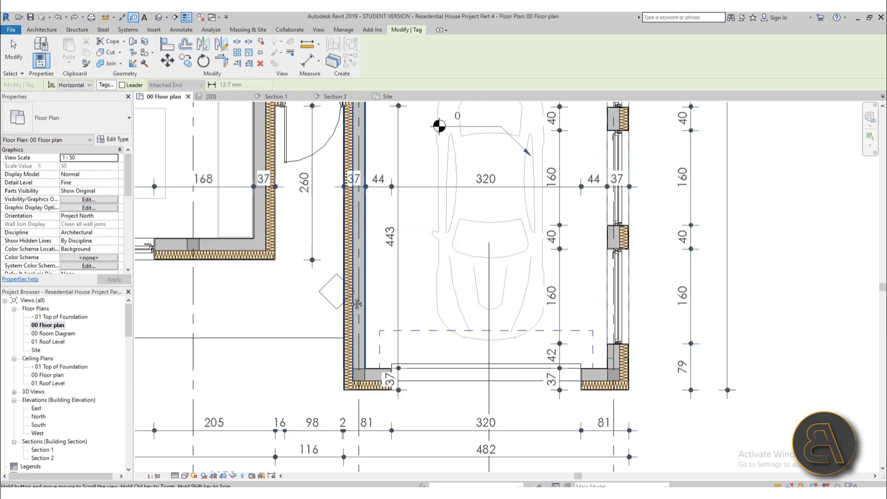
{"action": "middle_click_drag", "start_coordinate": [352, 292], "coordinate": [344, 312]}
{"action": "left_click", "coordinate": [122, 85]}
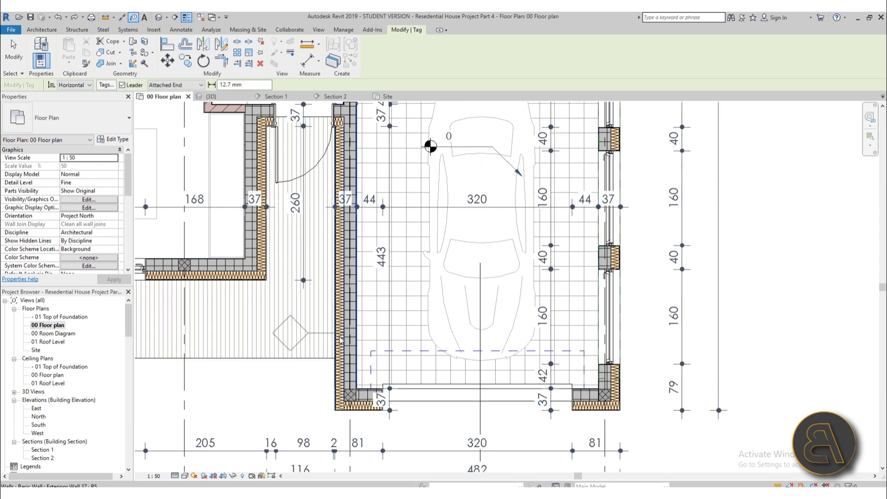
{"action": "left_click", "coordinate": [343, 357]}
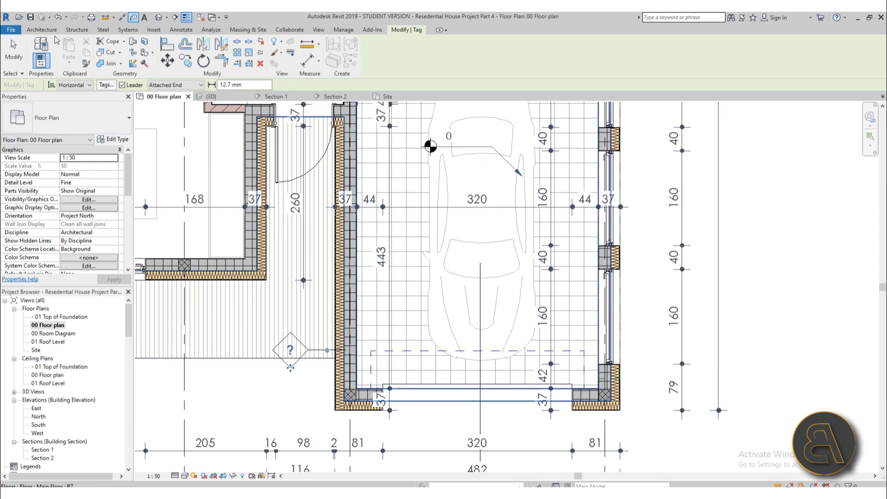
{"action": "left_click", "coordinate": [59, 18]}
- Try the Free End leader option, restore Attached End, and turn the leader off again for the new tags
{"action": "scroll", "coordinate": [343, 268], "scroll_direction": "down", "scroll_amount": 2}
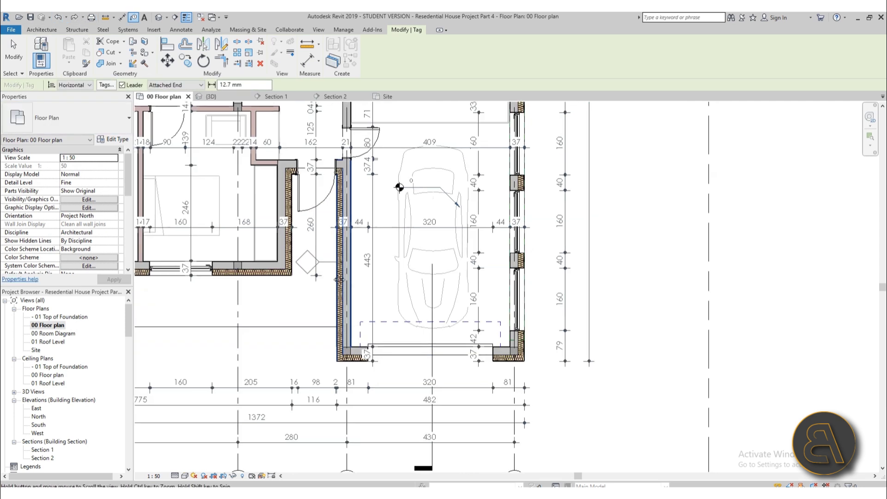
{"action": "middle_click_drag", "start_coordinate": [342, 268], "coordinate": [332, 281]}
{"action": "left_click", "coordinate": [175, 85]}
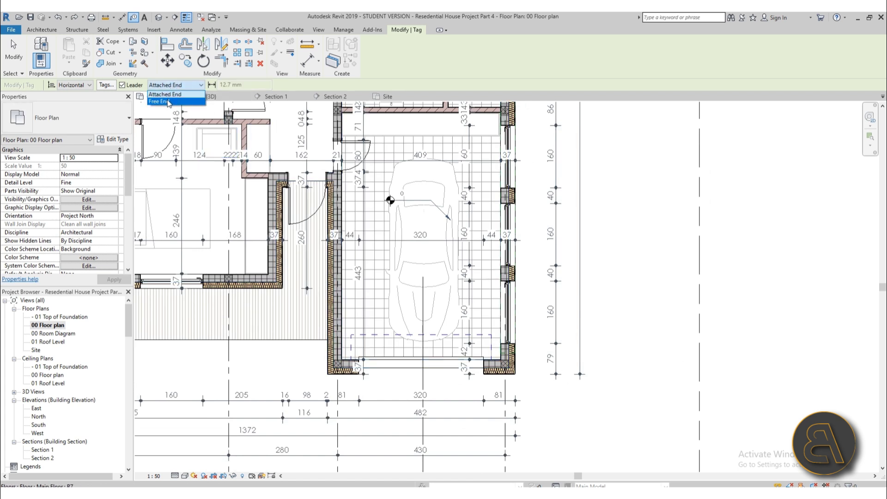
{"action": "left_click", "coordinate": [168, 101]}
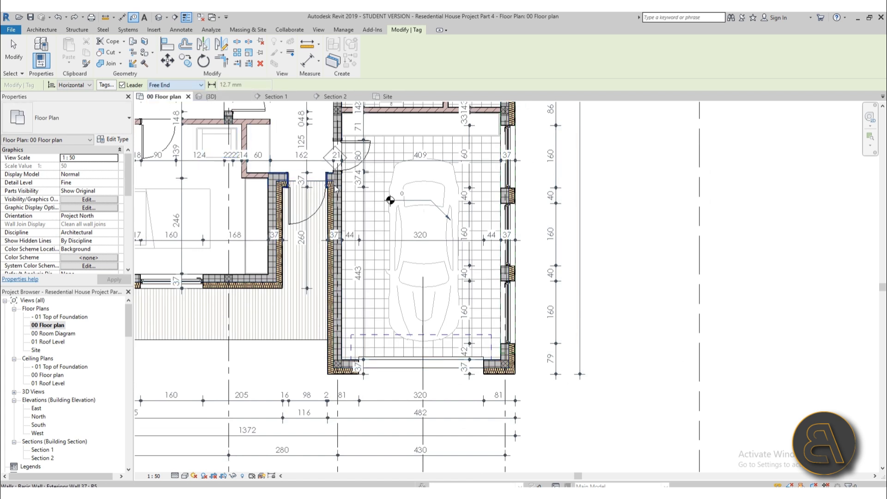
{"action": "scroll", "coordinate": [296, 181], "scroll_direction": "up", "scroll_amount": 3}
{"action": "scroll", "coordinate": [296, 181], "scroll_direction": "down", "scroll_amount": 4}
{"action": "scroll", "coordinate": [271, 258], "scroll_direction": "up", "scroll_amount": 4}
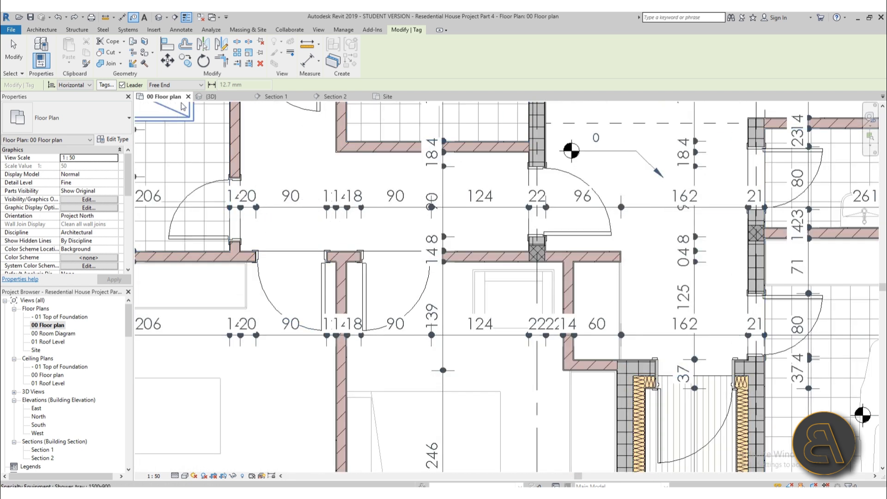
{"action": "left_click", "coordinate": [179, 86]}
{"action": "left_click", "coordinate": [166, 95]}
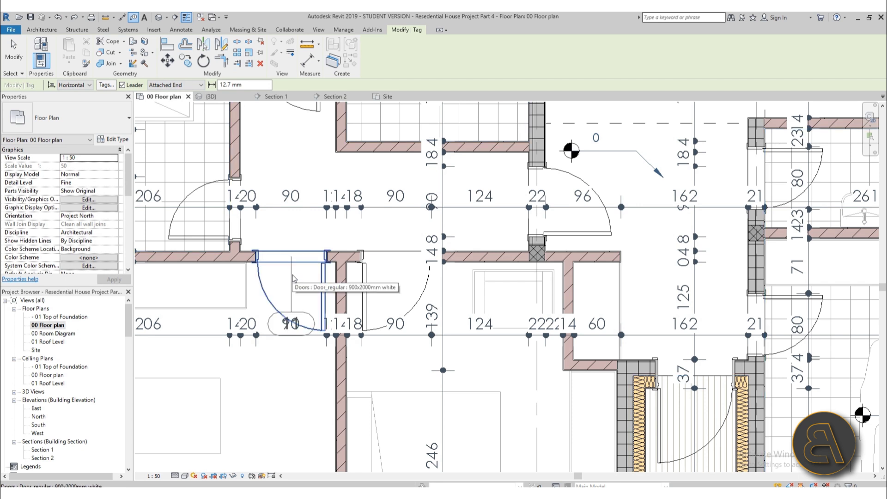
{"action": "left_click", "coordinate": [133, 82]}
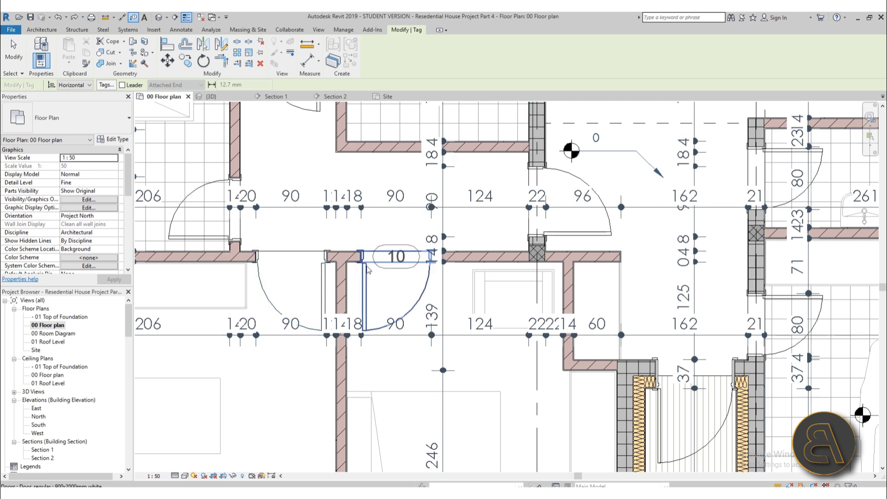
- Tag the main entrance door, the interior door into the garage and the bedroom corridor's door, all without leaders
{"action": "scroll", "coordinate": [360, 263], "scroll_direction": "down", "scroll_amount": 3}
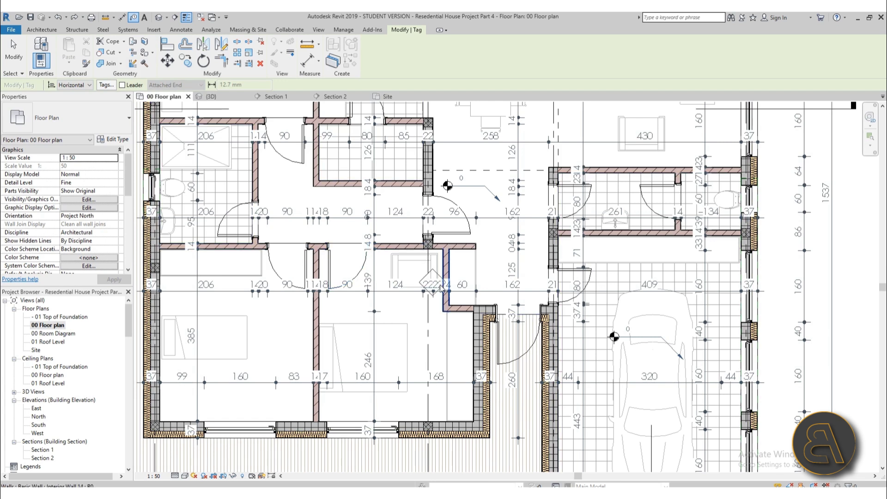
{"action": "left_click", "coordinate": [517, 321]}
{"action": "scroll", "coordinate": [536, 309], "scroll_direction": "up", "scroll_amount": 2}
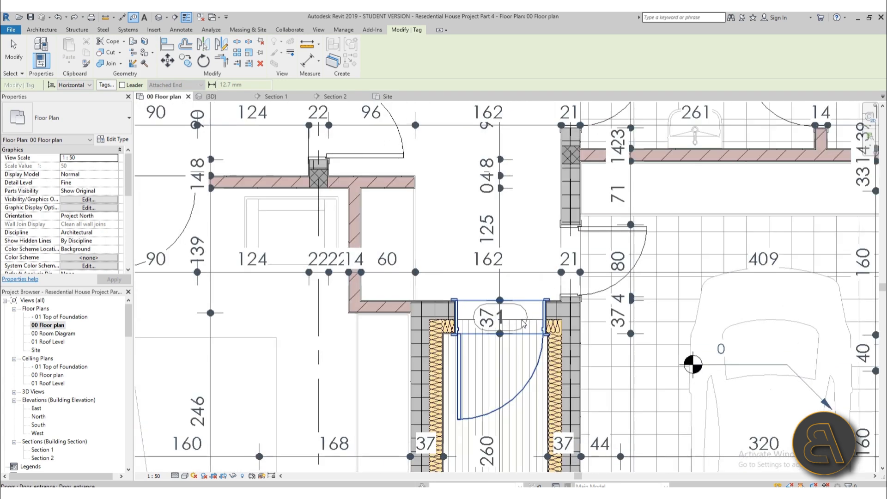
{"action": "left_click", "coordinate": [580, 272]}
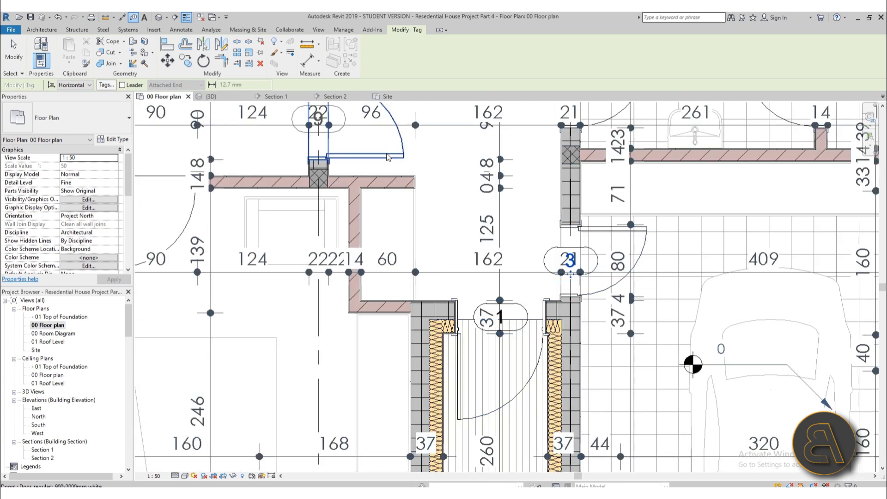
{"action": "left_click", "coordinate": [329, 147]}
- Tag the washroom's entry door and the inner door leading to the toilet
{"action": "middle_click_drag", "start_coordinate": [518, 278], "coordinate": [302, 368]}
{"action": "left_click", "coordinate": [359, 214]}
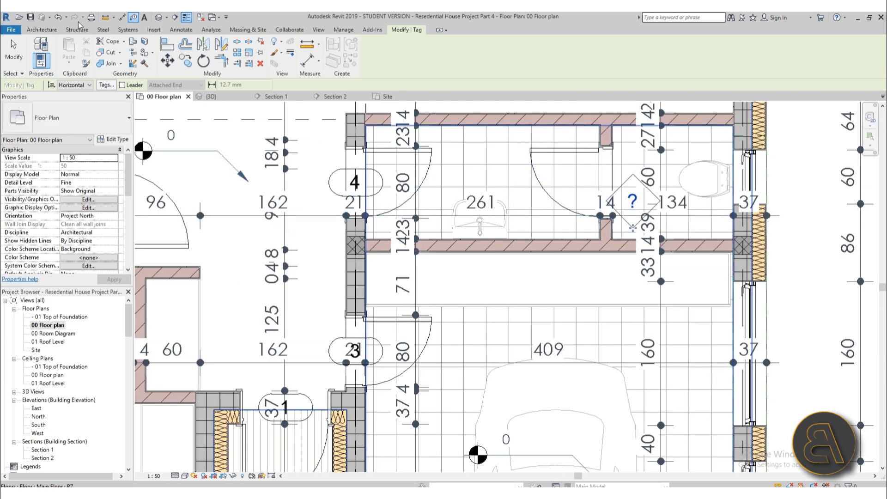
{"action": "left_click", "coordinate": [601, 194]}
{"action": "scroll", "coordinate": [531, 208], "scroll_direction": "down", "scroll_amount": 2}
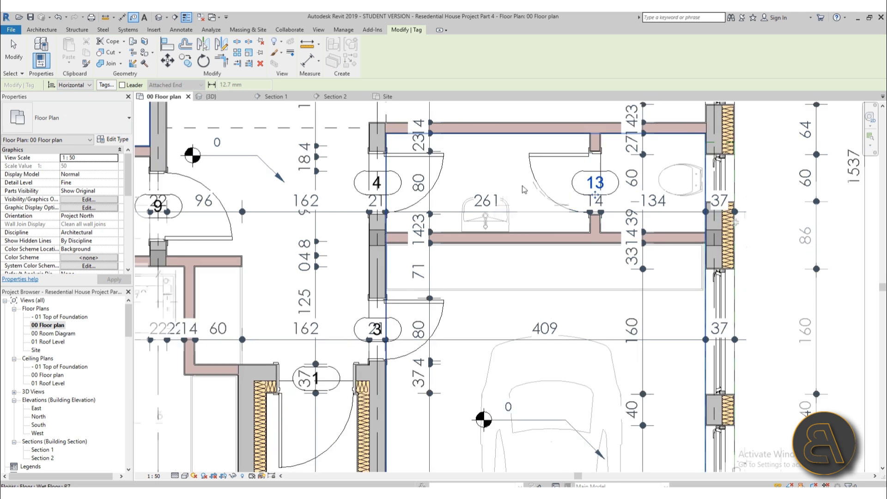
- Tag the living room, toilet and garage windows along the east exterior wall, and tag the garage's overhead door
{"action": "middle_click_drag", "start_coordinate": [532, 138], "coordinate": [462, 291]}
{"action": "left_click", "coordinate": [583, 222]}
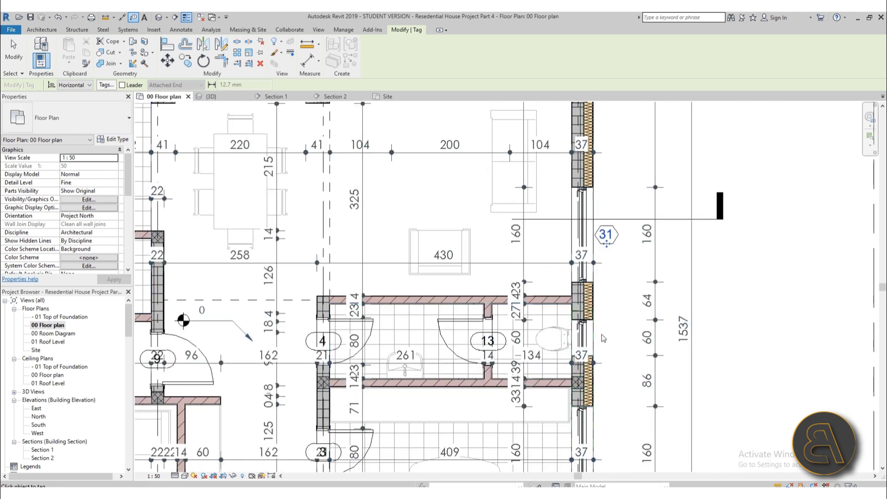
{"action": "left_click", "coordinate": [592, 342]}
{"action": "middle_click_drag", "start_coordinate": [583, 344], "coordinate": [543, 192]}
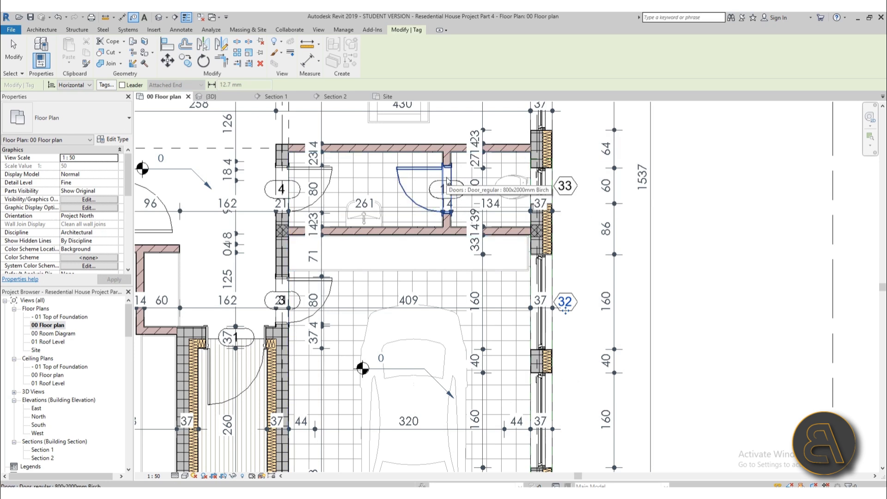
{"action": "scroll", "coordinate": [447, 181], "scroll_direction": "down", "scroll_amount": 3}
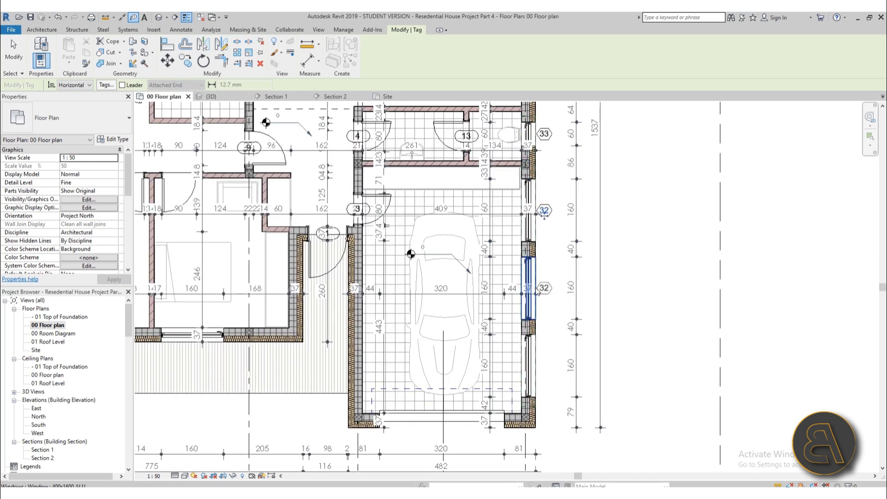
{"action": "left_click", "coordinate": [528, 365]}
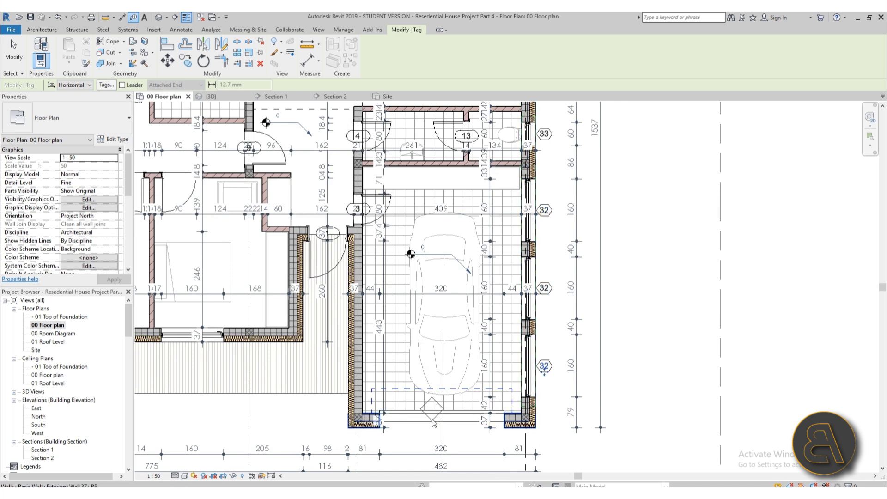
{"action": "left_click", "coordinate": [446, 423]}
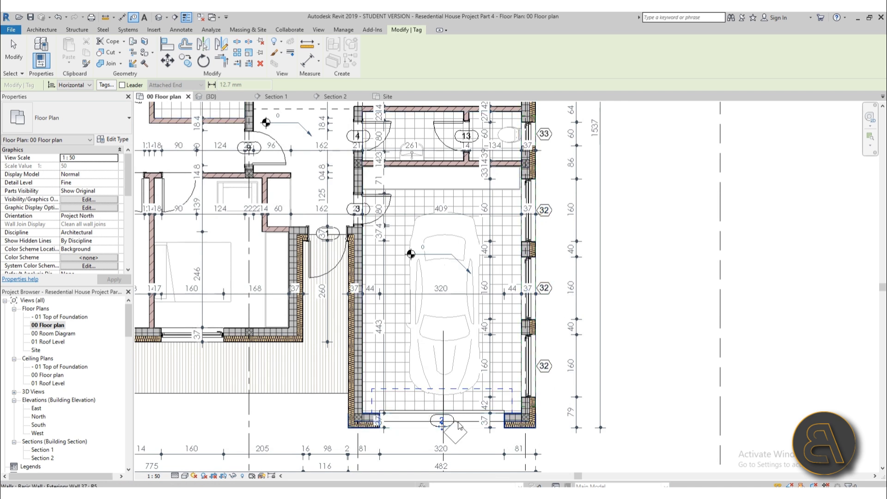
- Tag the two side-by-side bedroom doors south of the corridor and the door at its north end beside the bathroom
{"action": "scroll", "coordinate": [553, 372], "scroll_direction": "up", "scroll_amount": 5}
{"action": "scroll", "coordinate": [551, 363], "scroll_direction": "down", "scroll_amount": 7}
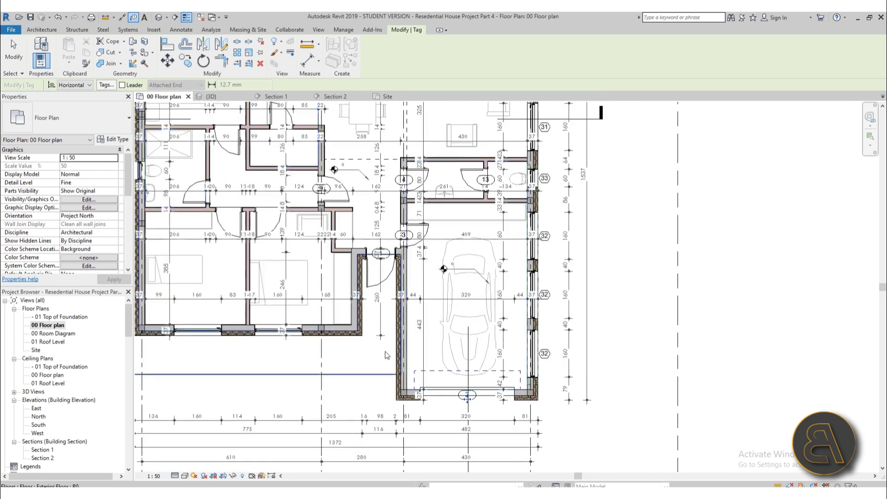
{"action": "scroll", "coordinate": [397, 354], "scroll_direction": "up", "scroll_amount": 5}
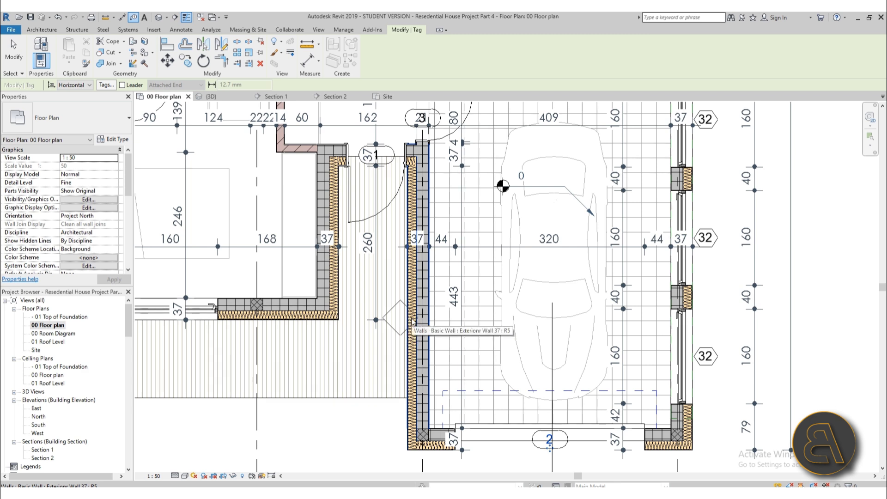
{"action": "scroll", "coordinate": [417, 326], "scroll_direction": "down", "scroll_amount": 5}
{"action": "middle_click_drag", "start_coordinate": [448, 359], "coordinate": [477, 390]}
{"action": "scroll", "coordinate": [295, 239], "scroll_direction": "up", "scroll_amount": 3}
{"action": "left_click", "coordinate": [272, 234]}
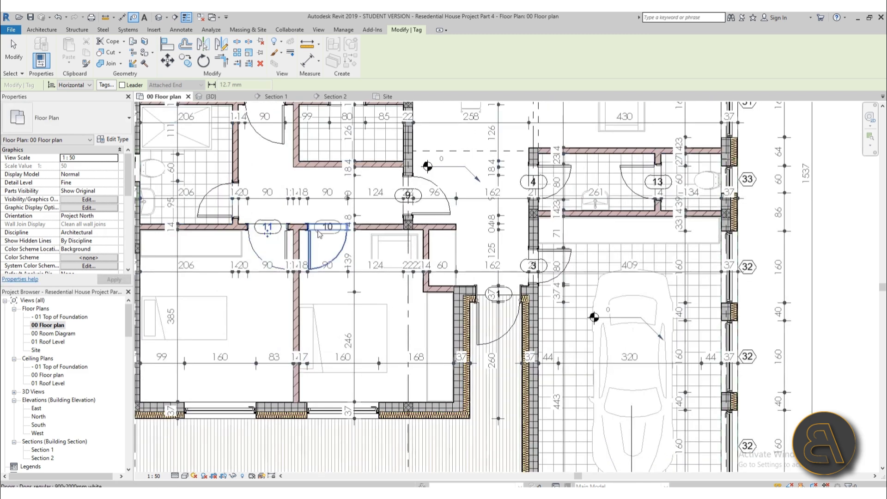
{"action": "left_click", "coordinate": [333, 234]}
{"action": "left_click", "coordinate": [266, 122]}
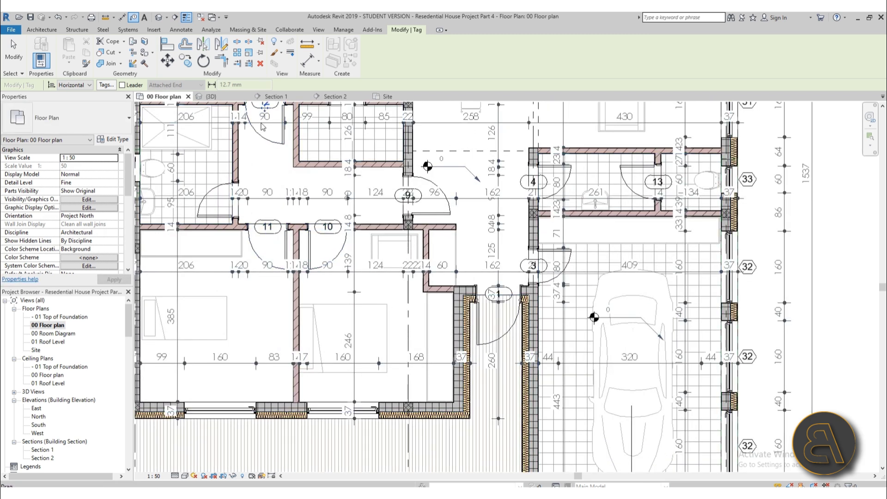
- Tag the living room's glass door to the covered terrace and the 200 cm wide window in the north wall
{"action": "scroll", "coordinate": [278, 208], "scroll_direction": "down", "scroll_amount": 3}
{"action": "scroll", "coordinate": [315, 162], "scroll_direction": "up", "scroll_amount": 5}
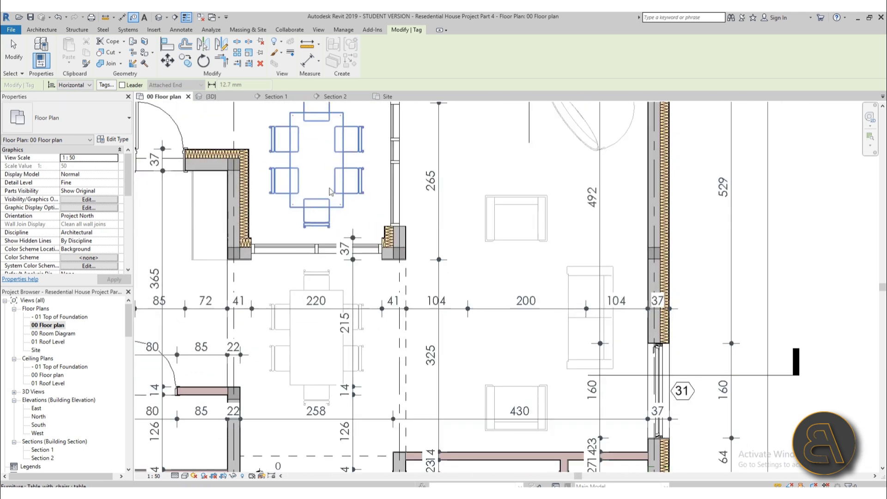
{"action": "middle_click_drag", "start_coordinate": [315, 162], "coordinate": [277, 370]}
{"action": "scroll", "coordinate": [277, 370], "scroll_direction": "down", "scroll_amount": 1}
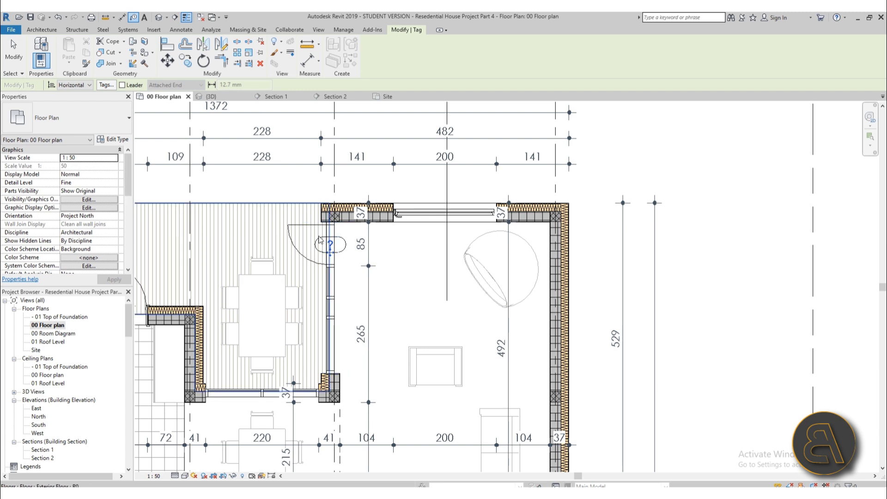
{"action": "left_click", "coordinate": [319, 254]}
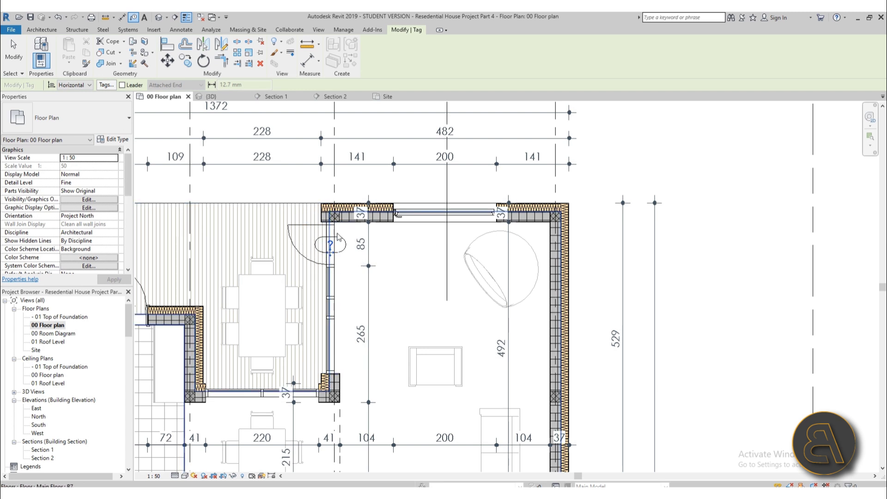
{"action": "left_click", "coordinate": [451, 213]}
{"action": "scroll", "coordinate": [331, 253], "scroll_direction": "up", "scroll_amount": 1}
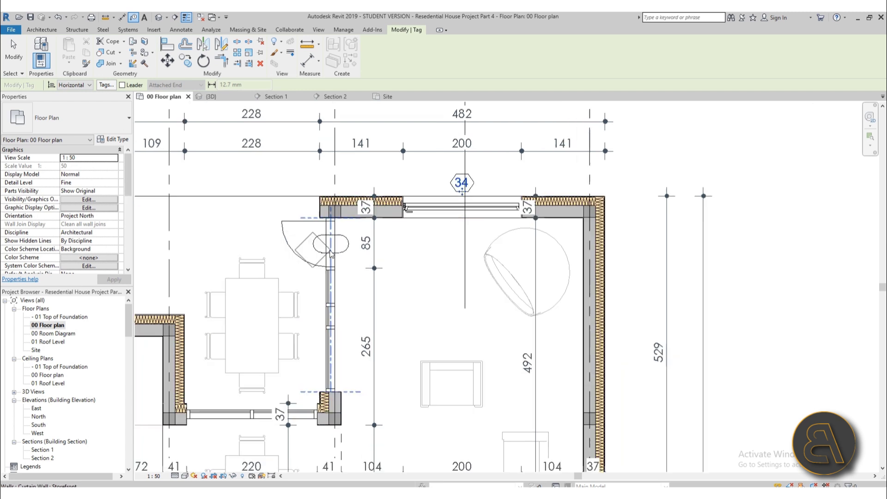
- Set the door tag of the living room's glass door to the terrace to 20
{"action": "scroll", "coordinate": [331, 253], "scroll_direction": "up", "scroll_amount": 1}
{"action": "key", "text": "Escape"}
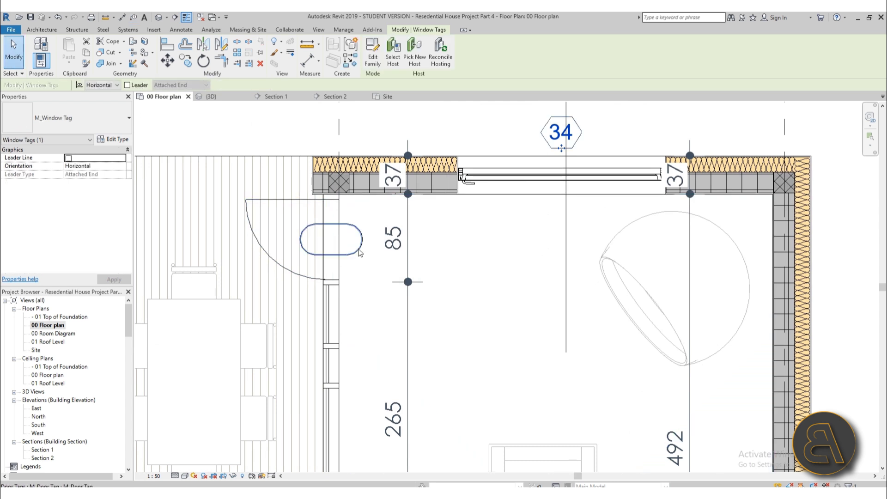
{"action": "left_click", "coordinate": [330, 240]}
{"action": "left_click", "coordinate": [330, 238]}
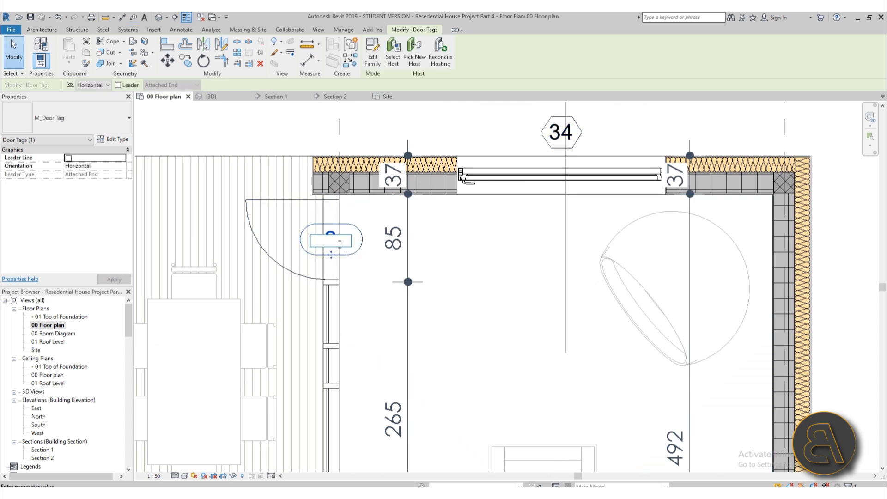
{"action": "type", "text": "20"}
{"action": "key", "text": "Return"}
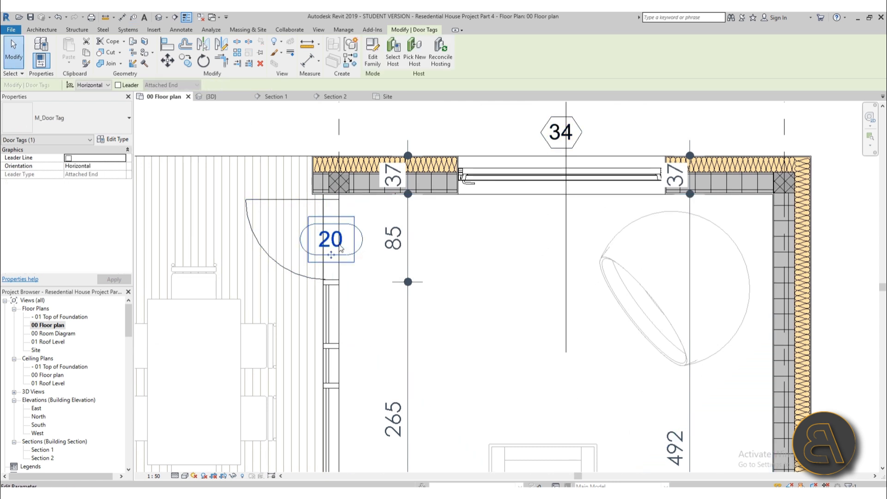
{"action": "key", "text": "Escape"}
- Tag all untagged doors, rooms and windows in the current view at once, with horizontal tags and no leaders
{"action": "scroll", "coordinate": [391, 262], "scroll_direction": "down", "scroll_amount": 4}
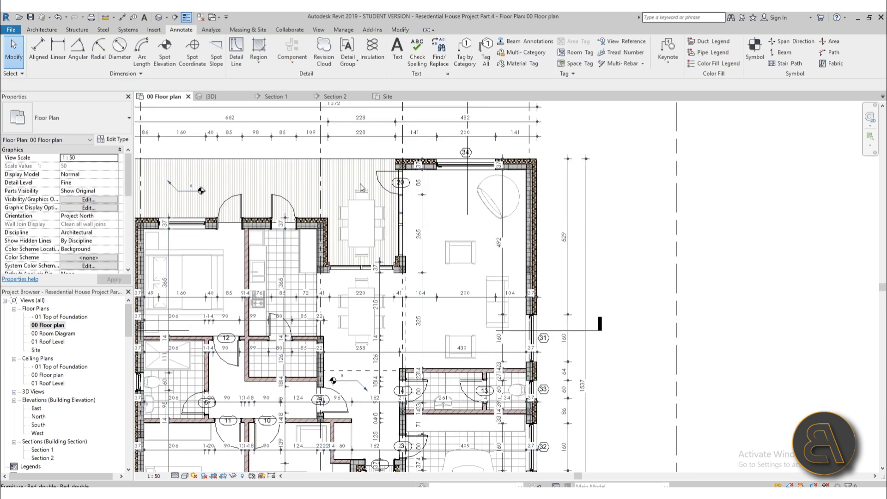
{"action": "left_click", "coordinate": [486, 58]}
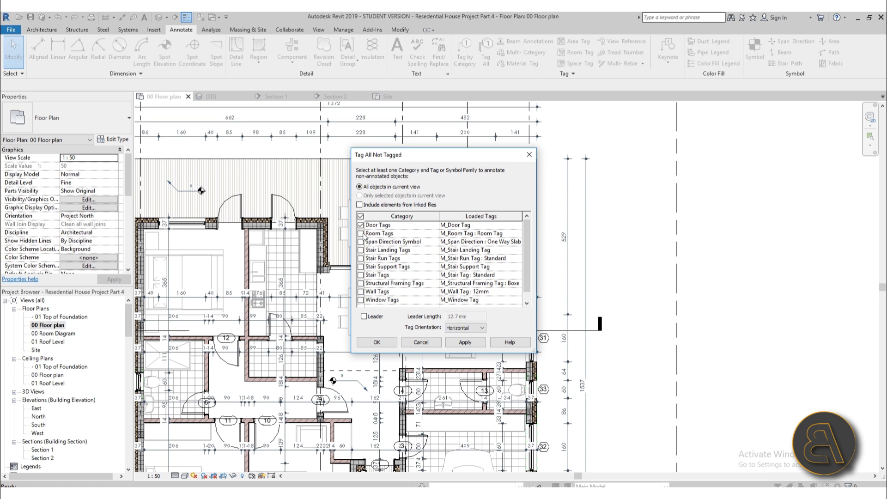
{"action": "scroll", "coordinate": [395, 270], "scroll_direction": "down", "scroll_amount": 1}
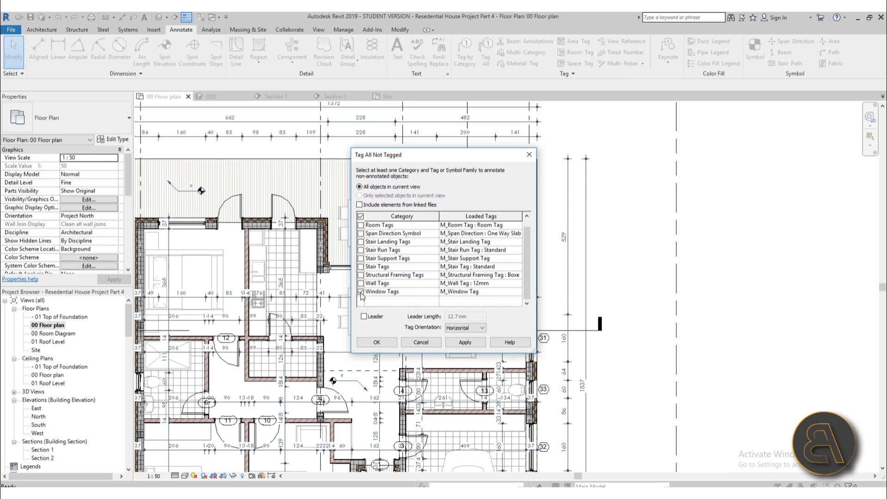
{"action": "scroll", "coordinate": [402, 292], "scroll_direction": "up", "scroll_amount": 1}
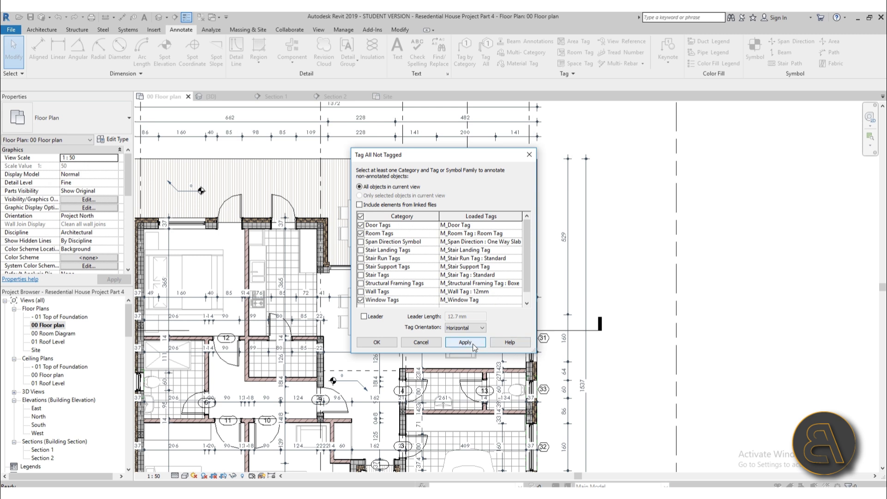
{"action": "left_click", "coordinate": [376, 342]}
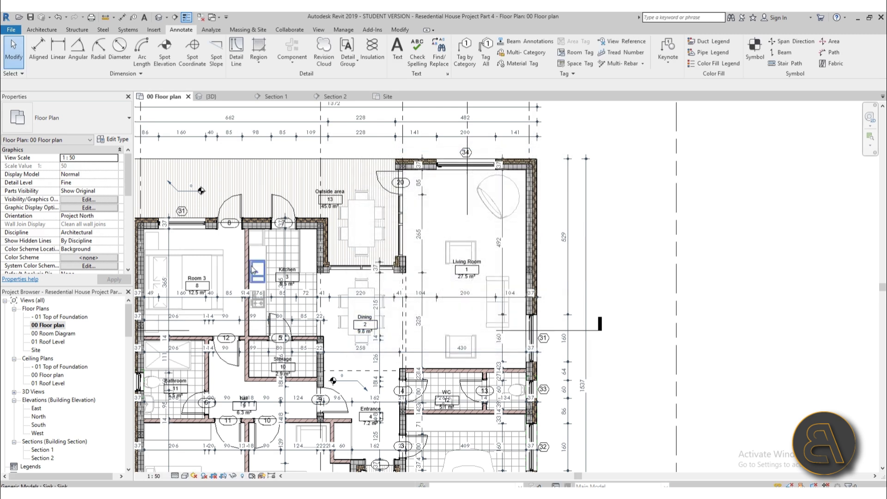
- Move the Room 3 room tag north over the bed so it clears the horizontal dimension string
{"action": "scroll", "coordinate": [233, 313], "scroll_direction": "down", "scroll_amount": 3}
{"action": "scroll", "coordinate": [233, 313], "scroll_direction": "up", "scroll_amount": 4}
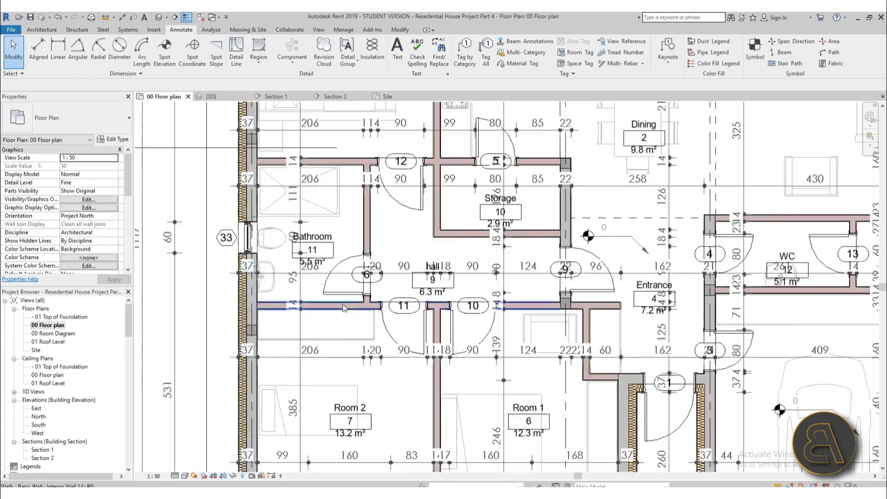
{"action": "middle_click_drag", "start_coordinate": [478, 180], "coordinate": [463, 295]}
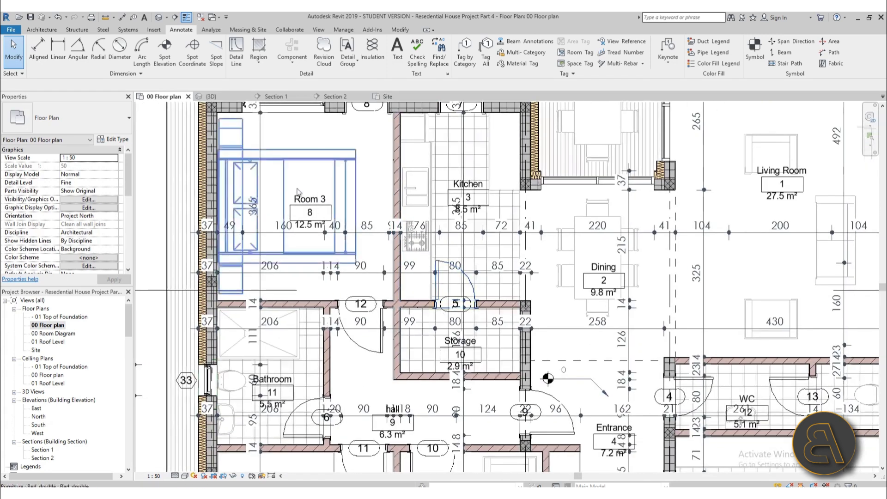
{"action": "scroll", "coordinate": [330, 221], "scroll_direction": "up", "scroll_amount": 2}
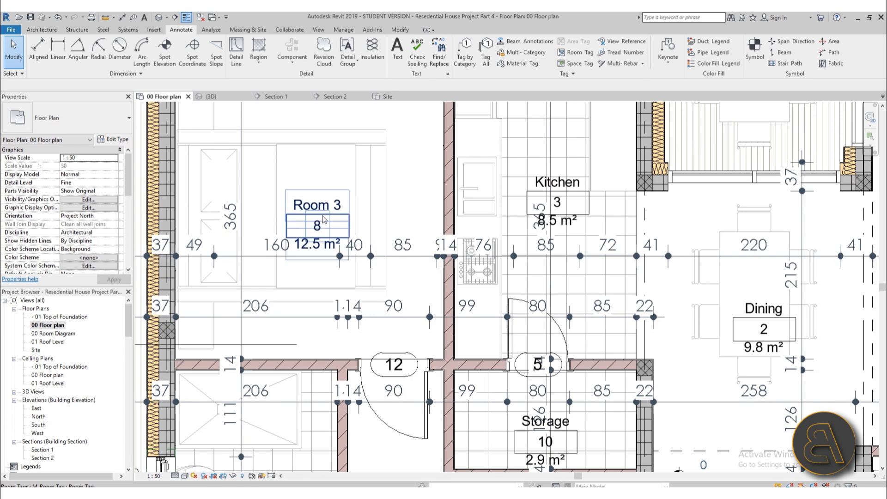
{"action": "left_click", "coordinate": [329, 212]}
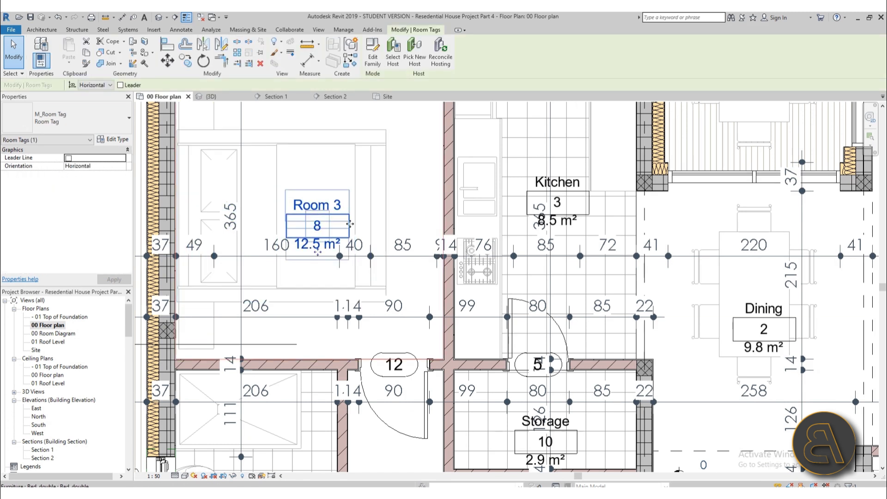
{"action": "left_click_drag", "start_coordinate": [320, 224], "coordinate": [325, 167]}
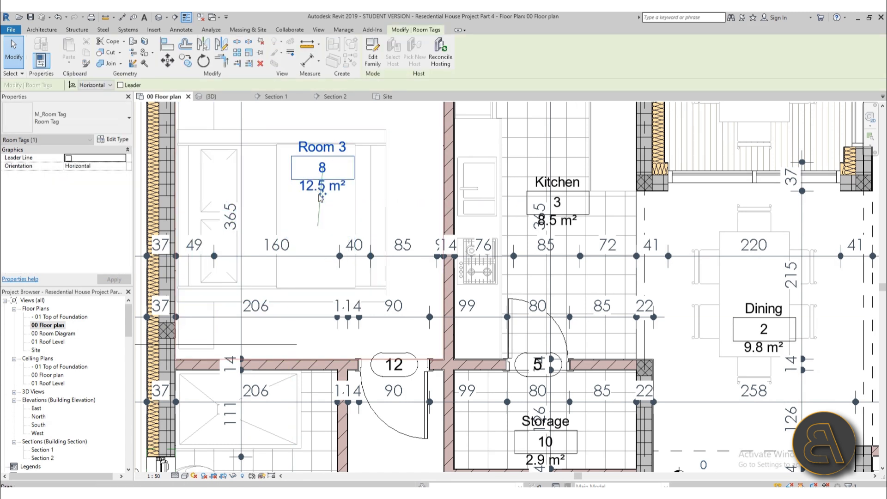
{"action": "left_click_drag", "start_coordinate": [324, 198], "coordinate": [316, 217]}
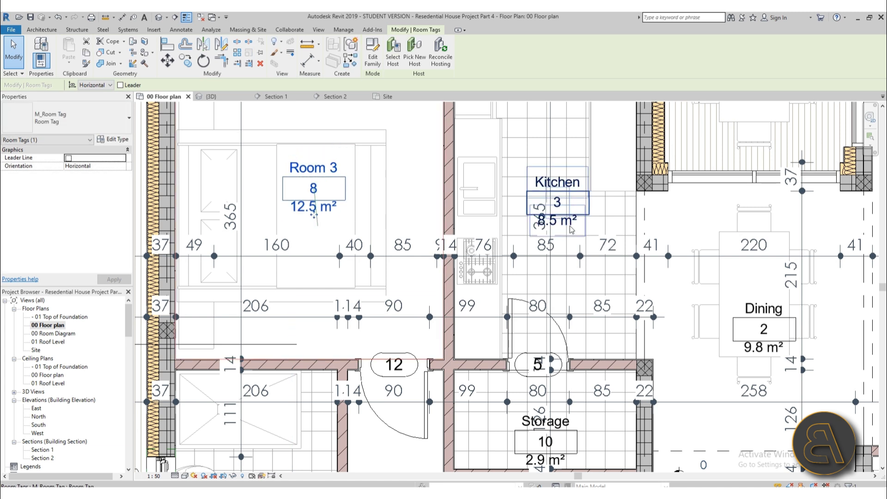
- Move the Kitchen room tag north, farther away from the horizontal dimension string
{"action": "left_click", "coordinate": [593, 189]}
{"action": "key", "text": "Escape"}
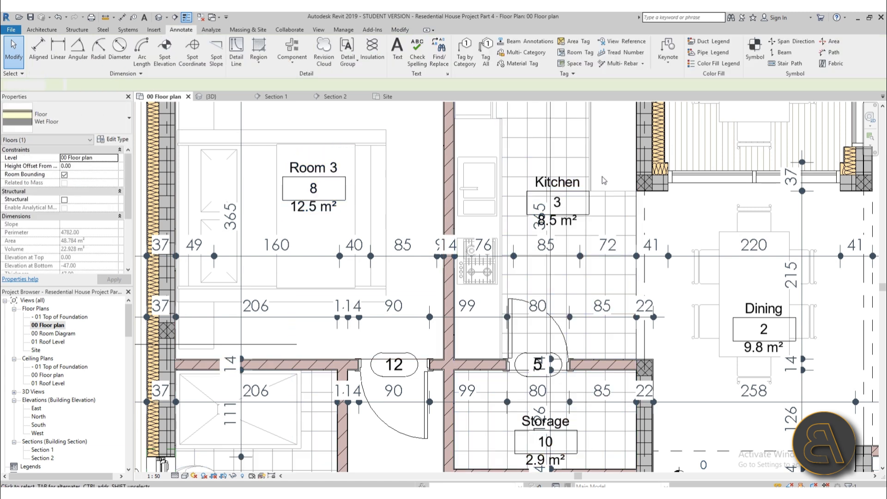
{"action": "left_click", "coordinate": [559, 227]}
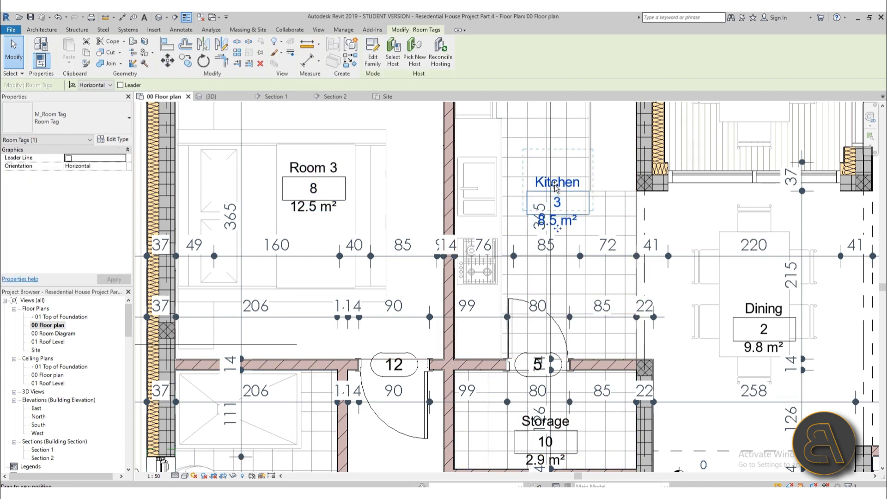
{"action": "left_click_drag", "start_coordinate": [560, 232], "coordinate": [552, 186]}
- Examine the colored room layout and its tags in the 00 Room Diagram view, and return to the 00 Floor plan view
{"action": "scroll", "coordinate": [373, 277], "scroll_direction": "down", "scroll_amount": 5}
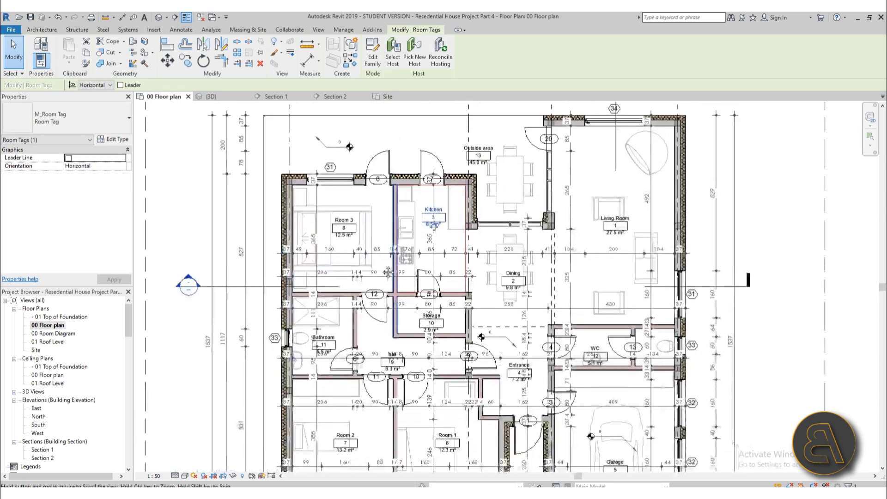
{"action": "double_click", "coordinate": [58, 334]}
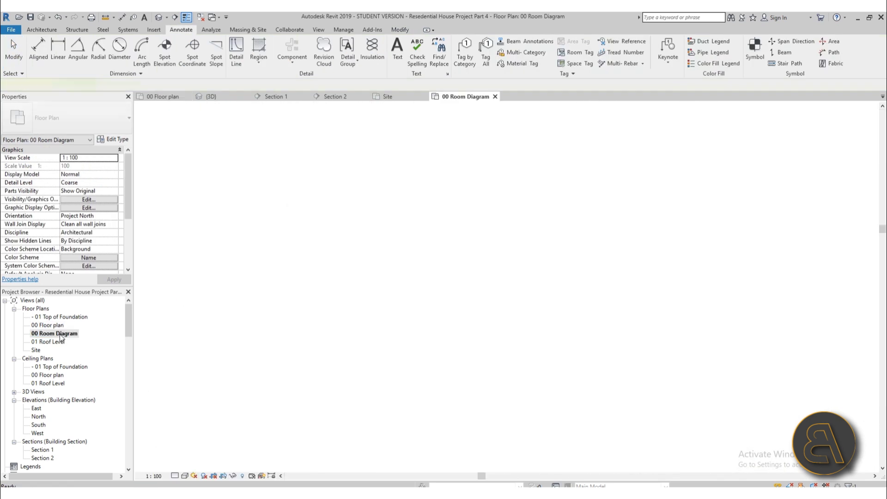
{"action": "scroll", "coordinate": [537, 364], "scroll_direction": "up", "scroll_amount": 1}
{"action": "middle_click_drag", "start_coordinate": [536, 365], "coordinate": [500, 310]}
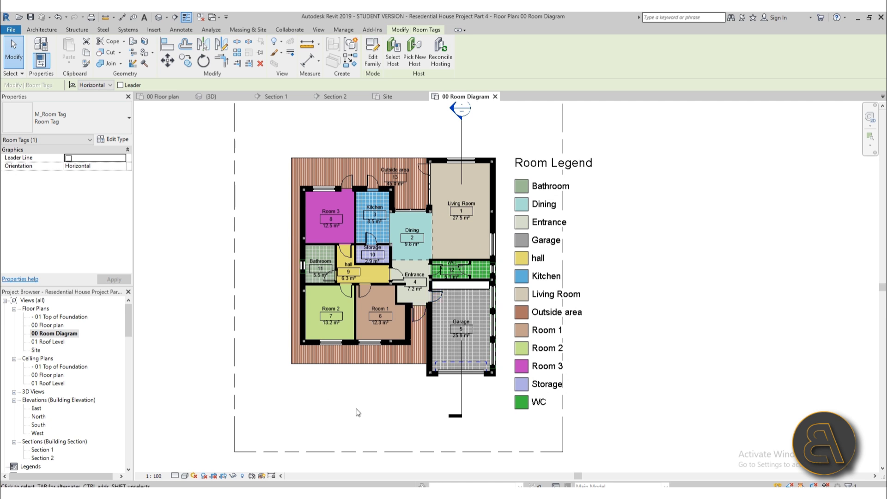
{"action": "double_click", "coordinate": [46, 326]}
- Move the Dining room tag southwest off the table, and shift the Living Room tag southwest between the armchair and the dimension string
{"action": "scroll", "coordinate": [418, 248], "scroll_direction": "up", "scroll_amount": 3}
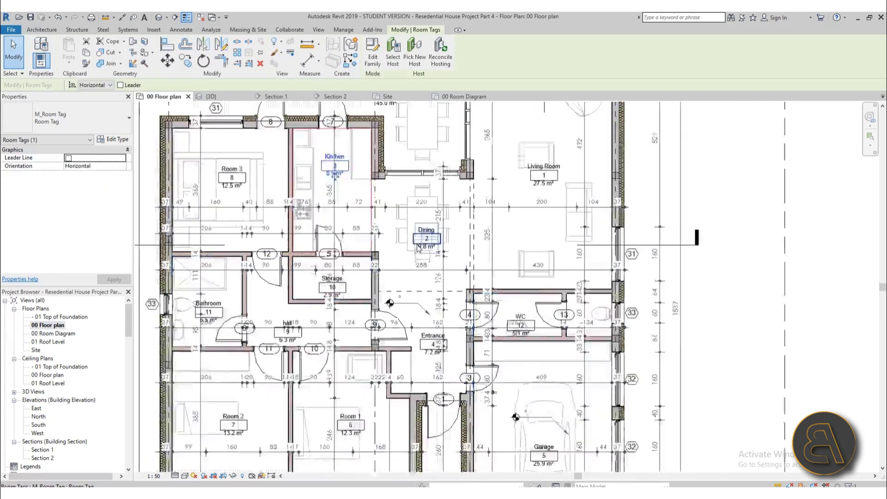
{"action": "scroll", "coordinate": [418, 249], "scroll_direction": "up", "scroll_amount": 2}
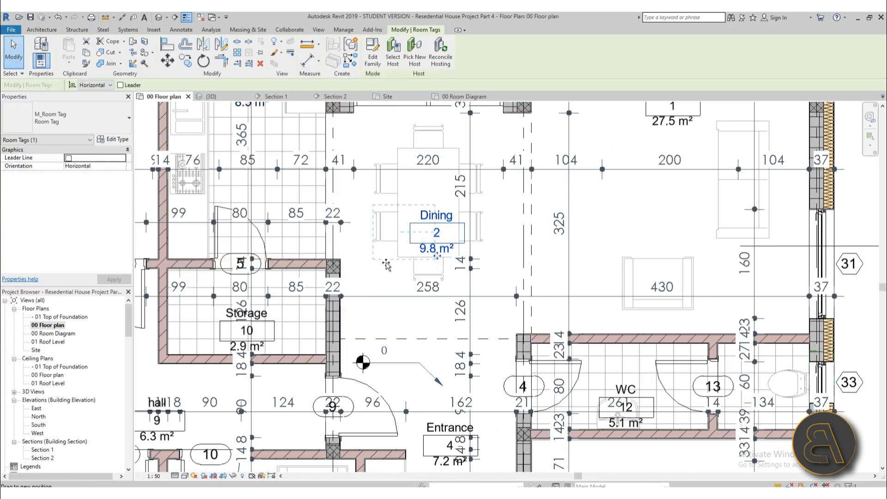
{"action": "left_click_drag", "start_coordinate": [371, 286], "coordinate": [375, 288]}
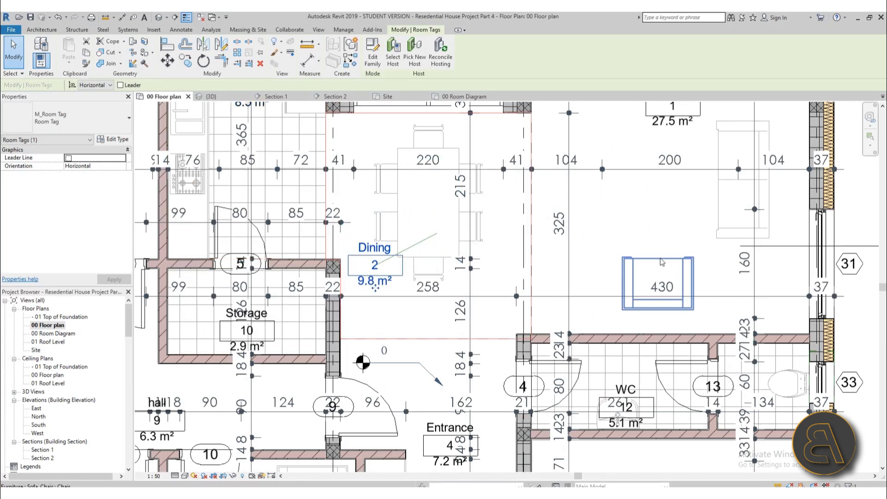
{"action": "middle_click_drag", "start_coordinate": [670, 194], "coordinate": [521, 283]}
{"action": "left_click", "coordinate": [494, 304]}
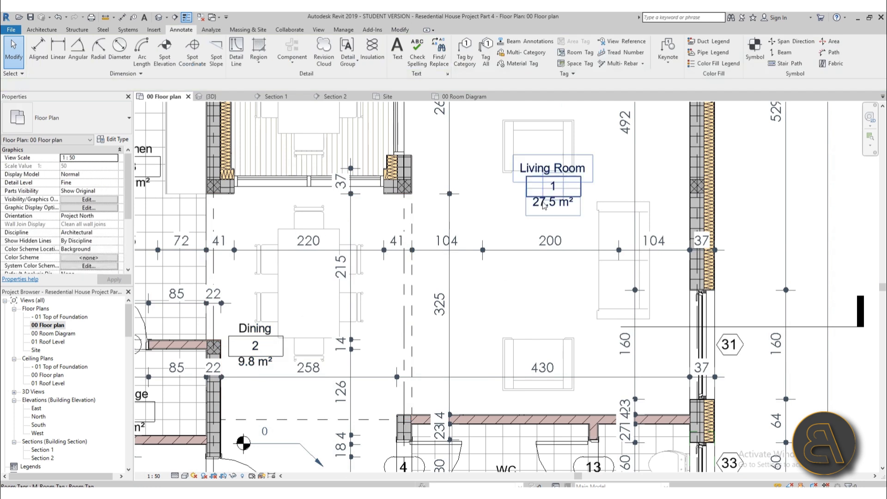
{"action": "left_click", "coordinate": [549, 194]}
{"action": "left_click_drag", "start_coordinate": [551, 209], "coordinate": [530, 230]}
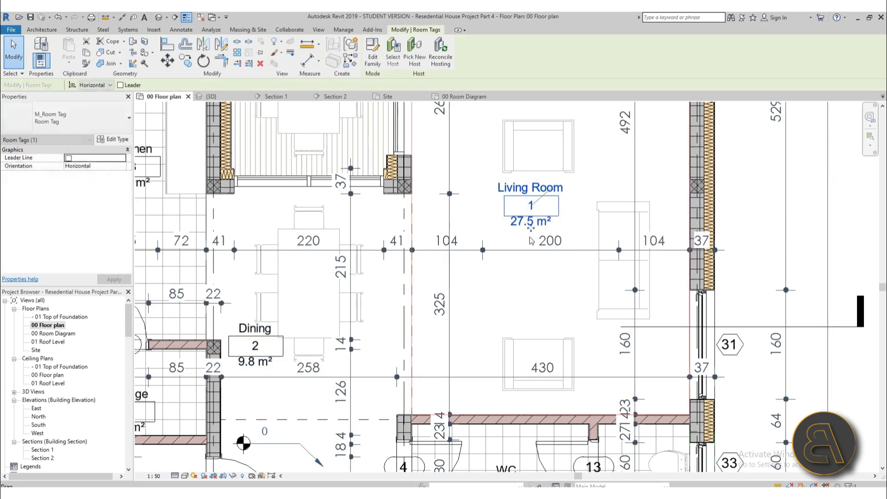
- Move the WC room tag north above the sink, between the two door swings and clear of the dimension string
{"action": "scroll", "coordinate": [550, 215], "scroll_direction": "down", "scroll_amount": 4}
{"action": "scroll", "coordinate": [551, 215], "scroll_direction": "up", "scroll_amount": 2}
{"action": "scroll", "coordinate": [552, 216], "scroll_direction": "up", "scroll_amount": 1}
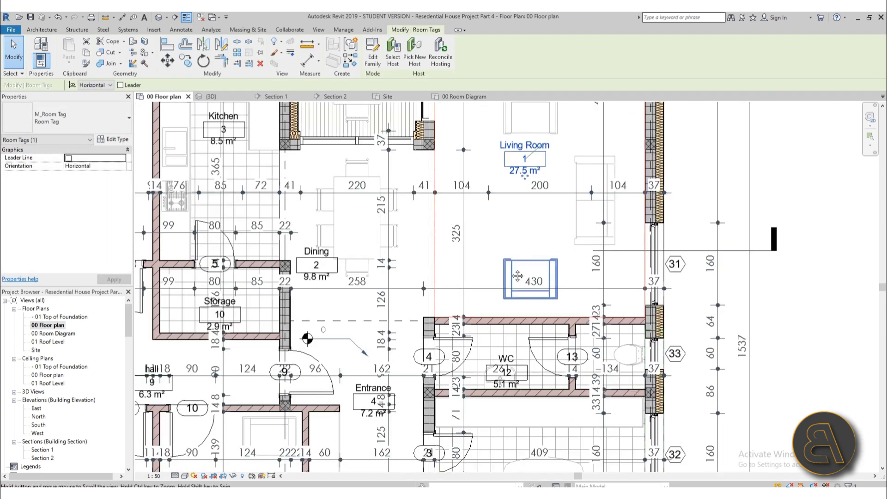
{"action": "middle_click_drag", "start_coordinate": [515, 331], "coordinate": [514, 207]}
{"action": "scroll", "coordinate": [515, 208], "scroll_direction": "up", "scroll_amount": 4}
{"action": "left_click", "coordinate": [508, 284]}
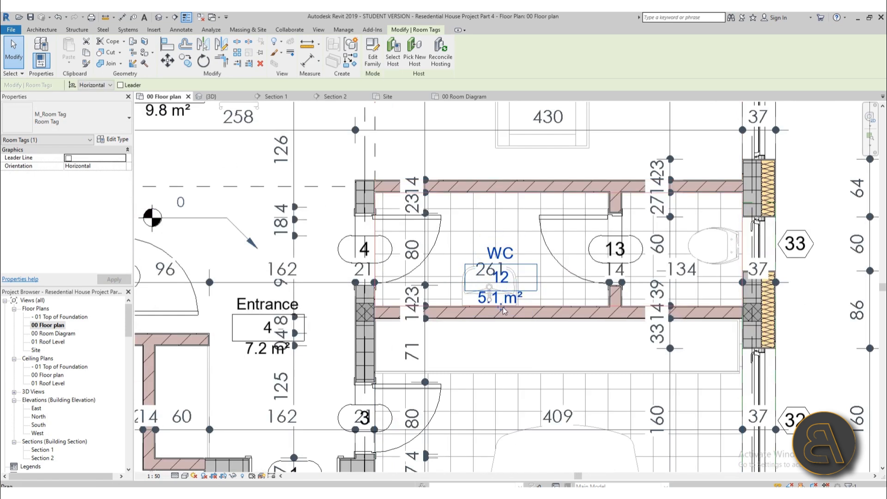
{"action": "left_click_drag", "start_coordinate": [501, 308], "coordinate": [500, 263]}
{"action": "left_click_drag", "start_coordinate": [495, 258], "coordinate": [507, 255]}
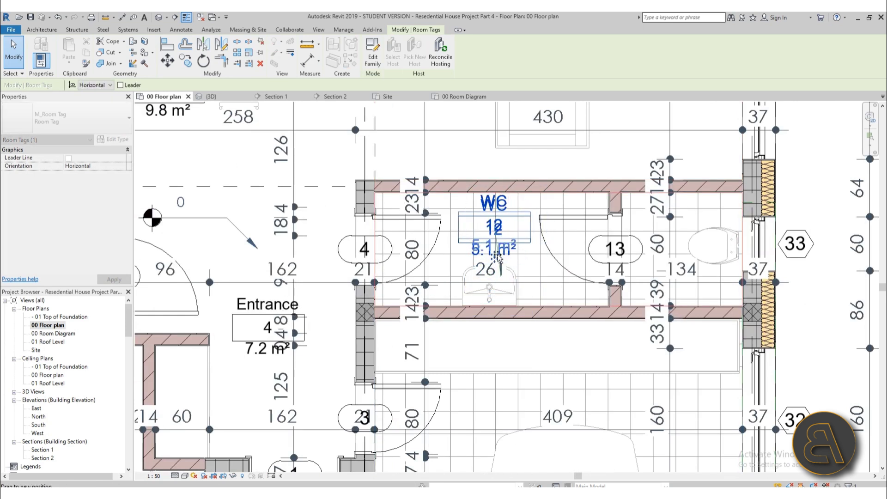
- Move the Garage room tag south along the car so it clears the 320 dimension
{"action": "scroll", "coordinate": [582, 217], "scroll_direction": "down", "scroll_amount": 3}
{"action": "middle_click_drag", "start_coordinate": [549, 277], "coordinate": [530, 188]}
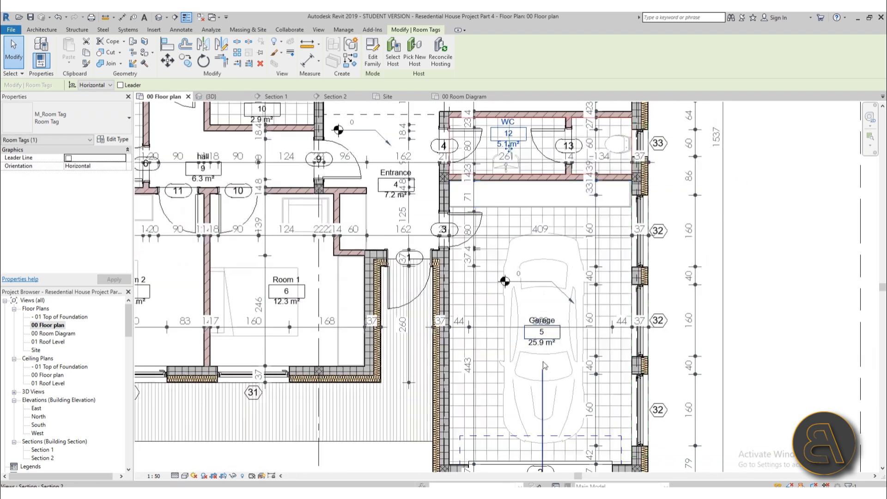
{"action": "scroll", "coordinate": [543, 360], "scroll_direction": "up", "scroll_amount": 3}
{"action": "left_click", "coordinate": [542, 334]}
{"action": "left_click_drag", "start_coordinate": [539, 348], "coordinate": [543, 380]}
- Move the bathroom door's tag south so it sits below the hall's horizontal dimension string
{"action": "scroll", "coordinate": [541, 379], "scroll_direction": "down", "scroll_amount": 2}
{"action": "scroll", "coordinate": [400, 277], "scroll_direction": "up", "scroll_amount": 5}
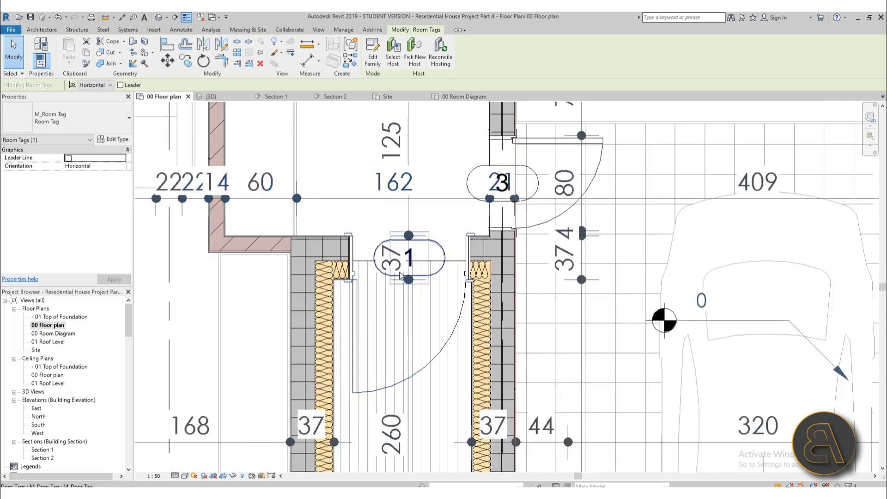
{"action": "scroll", "coordinate": [403, 270], "scroll_direction": "down", "scroll_amount": 3}
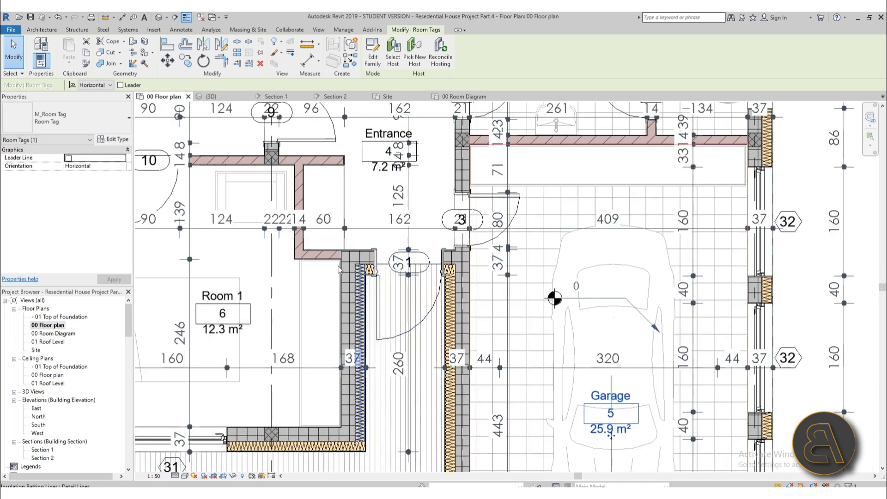
{"action": "middle_click_drag", "start_coordinate": [340, 270], "coordinate": [493, 324]}
{"action": "middle_click_drag", "start_coordinate": [347, 254], "coordinate": [433, 312]}
{"action": "scroll", "coordinate": [256, 246], "scroll_direction": "up", "scroll_amount": 3}
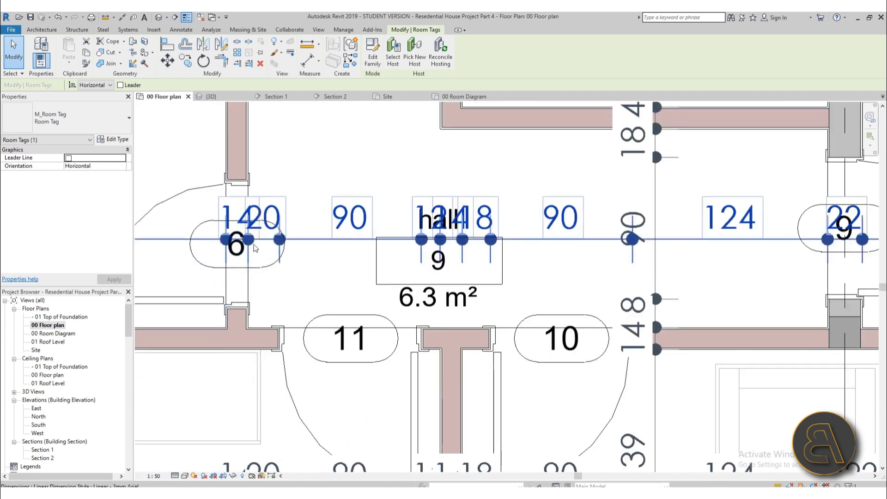
{"action": "left_click", "coordinate": [266, 264]}
{"action": "left_click_drag", "start_coordinate": [267, 268], "coordinate": [269, 273]}
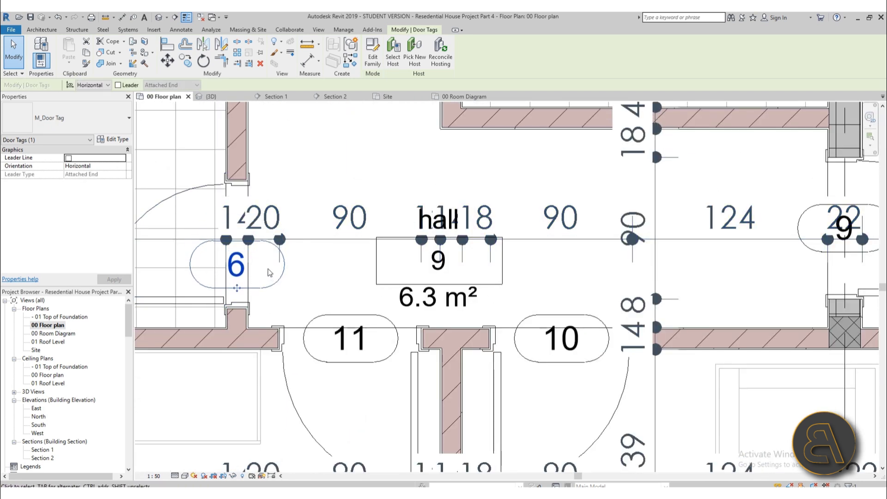
{"action": "key", "text": "Escape"}
- Move the tag of the door between the kitchen and storage west, off the vertical wall-thickness dimension
{"action": "scroll", "coordinate": [319, 252], "scroll_direction": "down", "scroll_amount": 3}
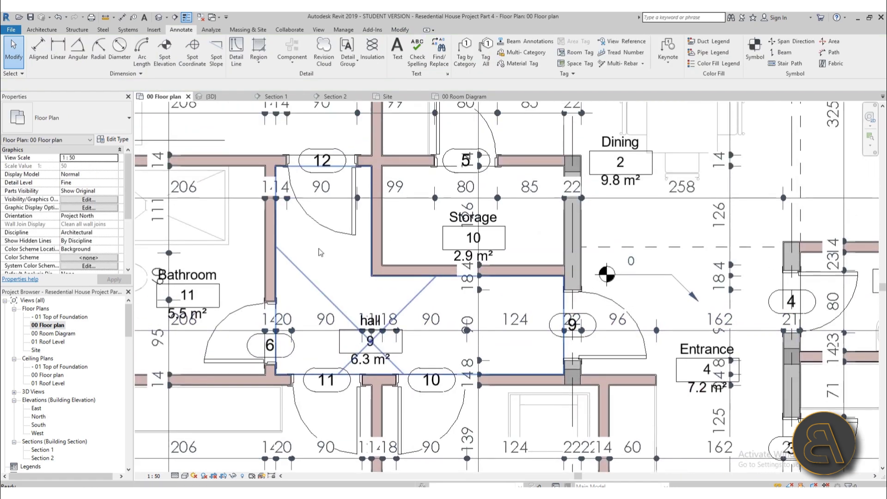
{"action": "scroll", "coordinate": [324, 179], "scroll_direction": "up", "scroll_amount": 3}
{"action": "scroll", "coordinate": [310, 191], "scroll_direction": "down", "scroll_amount": 5}
{"action": "middle_click_drag", "start_coordinate": [434, 183], "coordinate": [394, 204]}
{"action": "scroll", "coordinate": [368, 202], "scroll_direction": "up", "scroll_amount": 5}
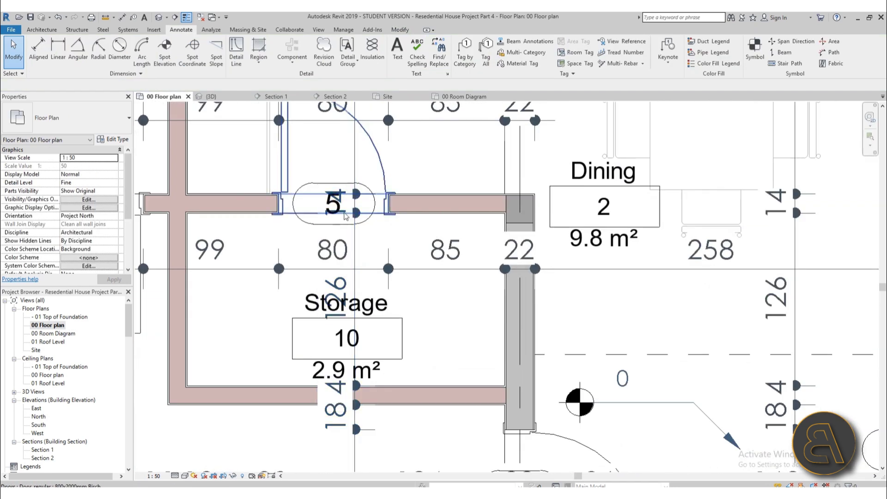
{"action": "left_click", "coordinate": [309, 226]}
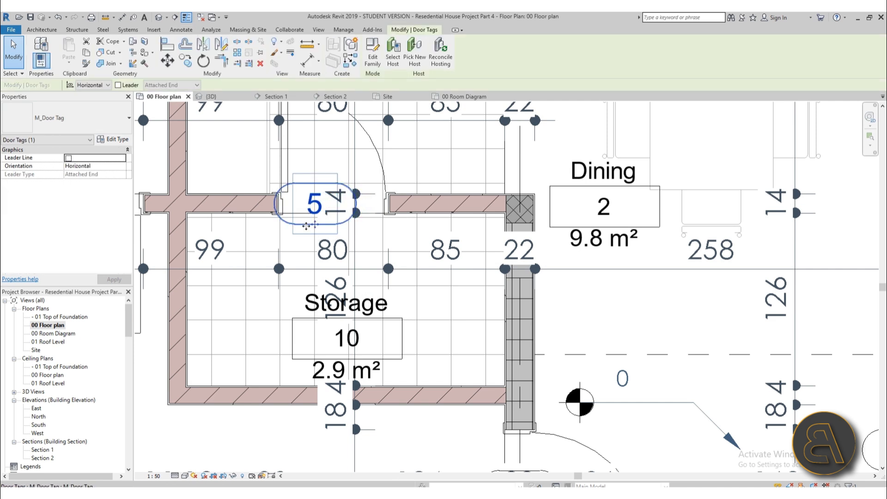
- Inspect the door, window and room tags from the WC through the garage and along its east wall for overlaps with dimensions
{"action": "scroll", "coordinate": [327, 148], "scroll_direction": "down", "scroll_amount": 5}
{"action": "middle_click_drag", "start_coordinate": [578, 268], "coordinate": [423, 243]}
{"action": "scroll", "coordinate": [423, 243], "scroll_direction": "down", "scroll_amount": 3}
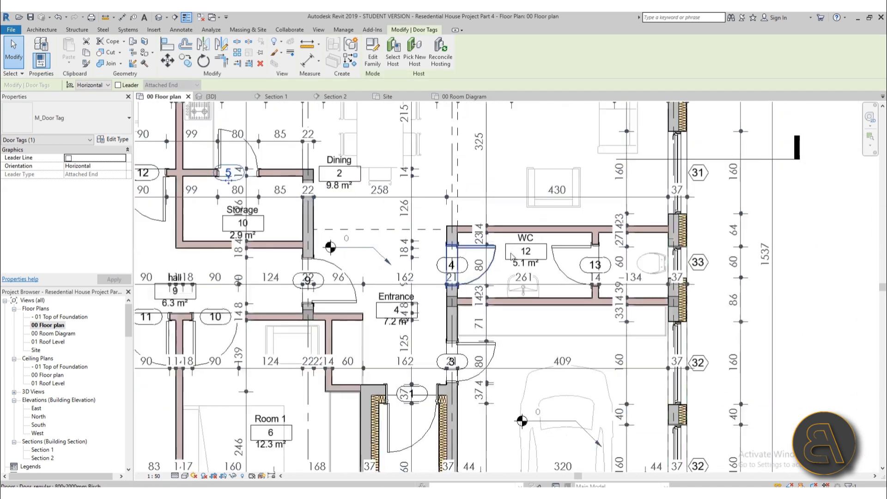
{"action": "middle_click_drag", "start_coordinate": [567, 217], "coordinate": [449, 64]}
{"action": "middle_click_drag", "start_coordinate": [551, 204], "coordinate": [535, 180]}
{"action": "scroll", "coordinate": [535, 180], "scroll_direction": "up", "scroll_amount": 3}
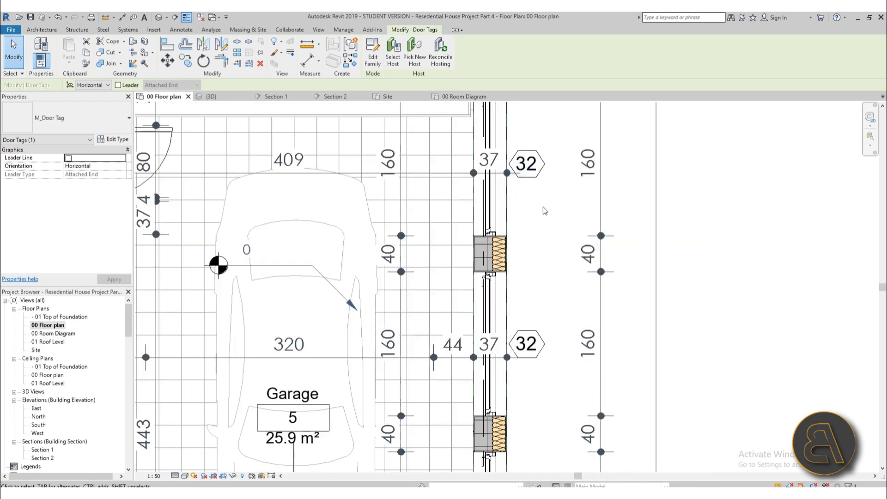
{"action": "scroll", "coordinate": [545, 223], "scroll_direction": "down", "scroll_amount": 2}
{"action": "middle_click_drag", "start_coordinate": [568, 226], "coordinate": [590, 103]}
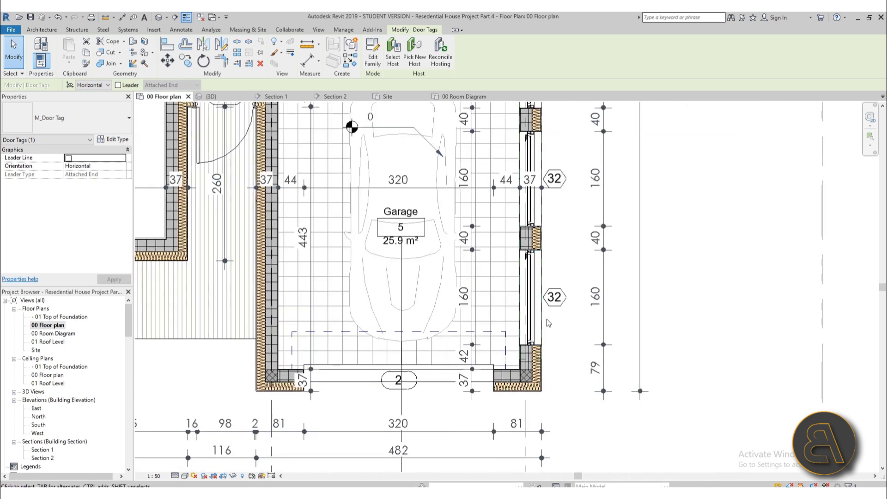
{"action": "scroll", "coordinate": [412, 336], "scroll_direction": "down", "scroll_amount": 2}
- Inspect the tags along the house's north side, from the northeast window to the Room 3 and kitchen exterior doors, for overlaps with dimensions
{"action": "middle_click_drag", "start_coordinate": [487, 119], "coordinate": [493, 447]}
{"action": "middle_click_drag", "start_coordinate": [473, 218], "coordinate": [483, 320]}
{"action": "scroll", "coordinate": [421, 196], "scroll_direction": "up", "scroll_amount": 4}
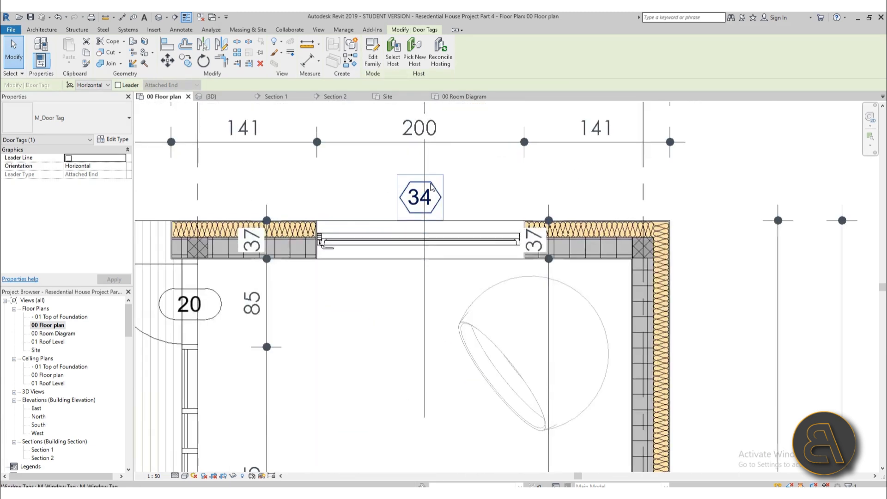
{"action": "scroll", "coordinate": [431, 186], "scroll_direction": "down", "scroll_amount": 4}
{"action": "middle_click_drag", "start_coordinate": [380, 296], "coordinate": [470, 251]}
{"action": "middle_click_drag", "start_coordinate": [316, 272], "coordinate": [359, 266]}
{"action": "scroll", "coordinate": [277, 231], "scroll_direction": "up", "scroll_amount": 2}
{"action": "middle_click_drag", "start_coordinate": [272, 263], "coordinate": [434, 249]}
{"action": "middle_click_drag", "start_coordinate": [345, 305], "coordinate": [403, 280]}
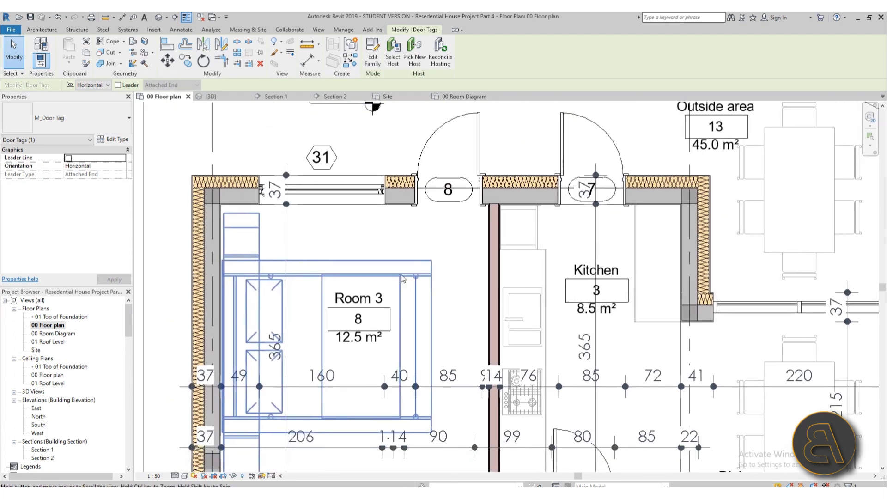
{"action": "middle_click_drag", "start_coordinate": [414, 246], "coordinate": [418, 244]}
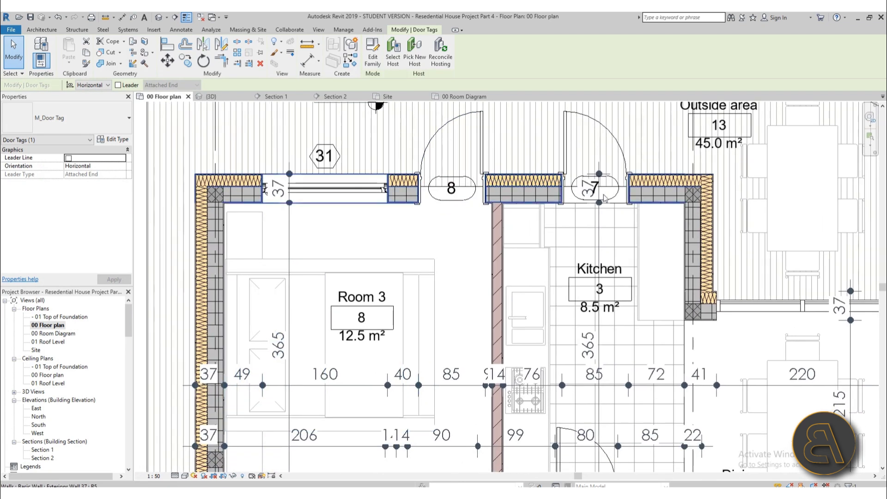
- Nudge the tag of the Kitchen's exterior door slightly to the right within its door opening
{"action": "scroll", "coordinate": [605, 199], "scroll_direction": "up", "scroll_amount": 3}
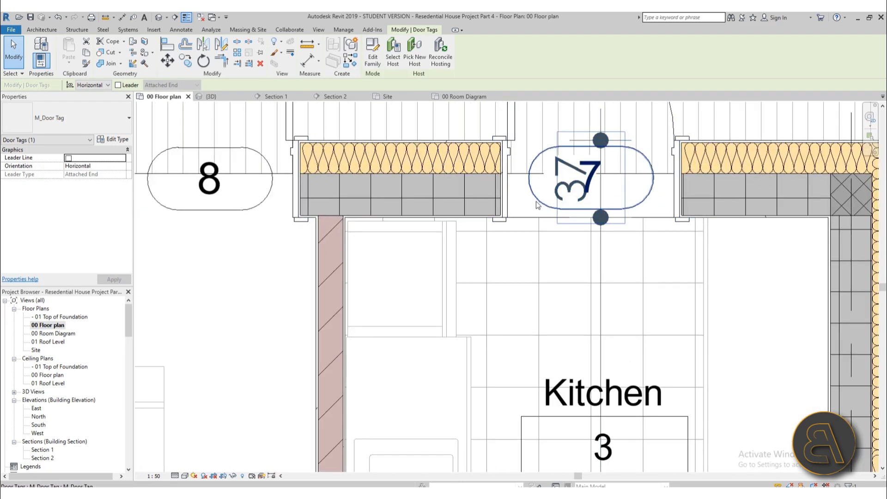
{"action": "key", "text": "Right"}
{"action": "key", "text": "Right"}
{"action": "key", "text": "Right"}
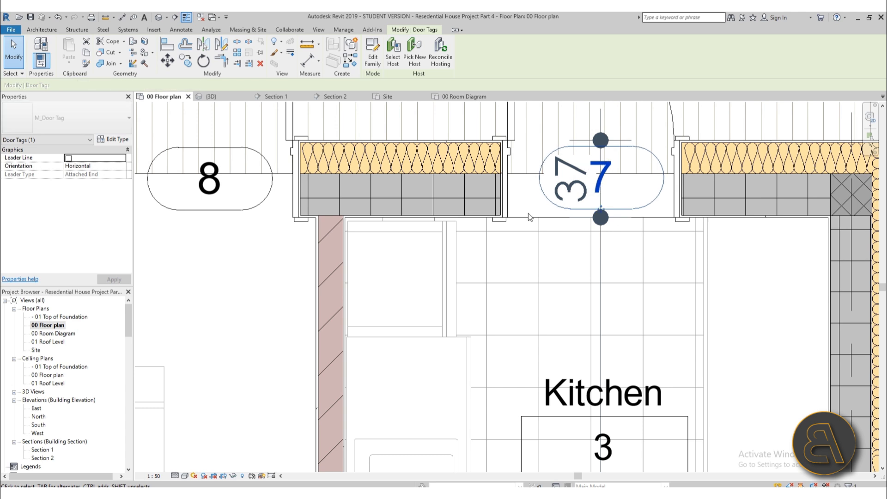
{"action": "key", "text": "Right"}
{"action": "key", "text": "Right"}
{"action": "scroll", "coordinate": [466, 162], "scroll_direction": "down", "scroll_amount": 3}
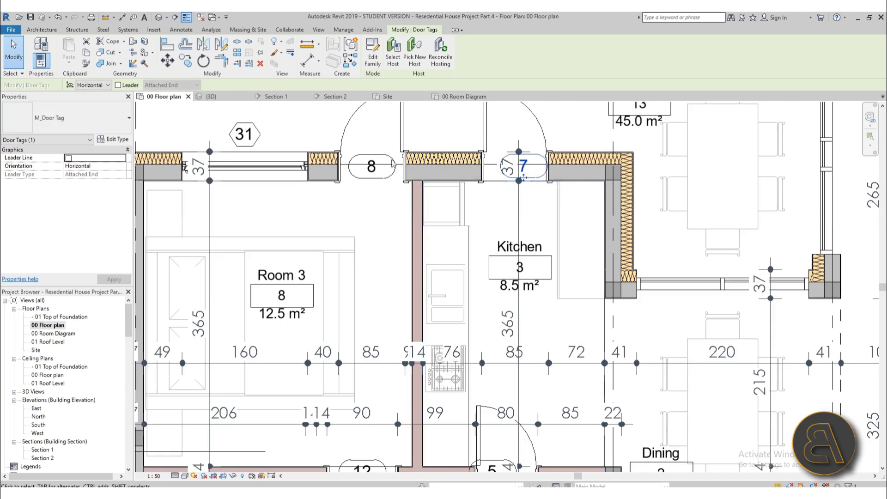
- Move the Bathroom room tag up and to the right, clear of the surrounding dimension texts
{"action": "middle_click_drag", "start_coordinate": [397, 319], "coordinate": [406, 219]}
{"action": "scroll", "coordinate": [403, 221], "scroll_direction": "down", "scroll_amount": 2}
{"action": "middle_click_drag", "start_coordinate": [391, 298], "coordinate": [395, 203]}
{"action": "scroll", "coordinate": [349, 343], "scroll_direction": "up", "scroll_amount": 2}
{"action": "left_click", "coordinate": [350, 337]}
{"action": "left_click", "coordinate": [320, 285]}
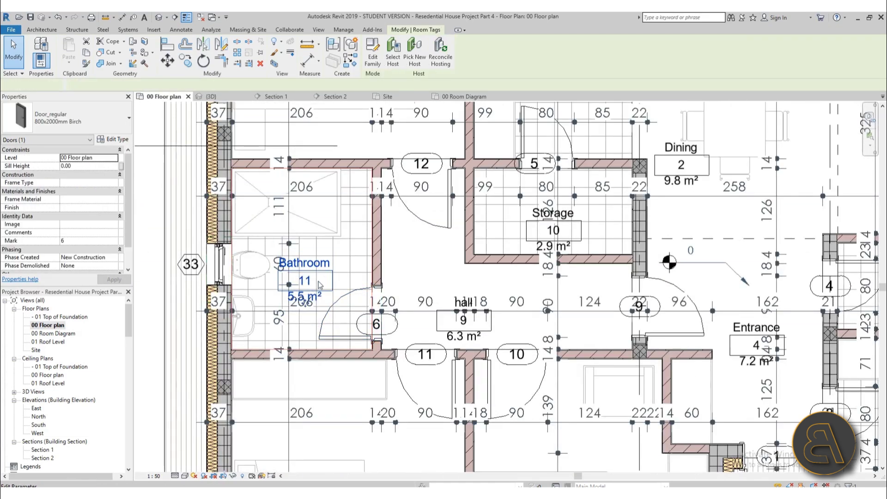
{"action": "left_click_drag", "start_coordinate": [328, 279], "coordinate": [355, 260]}
{"action": "left_click", "coordinate": [423, 253]}
{"action": "scroll", "coordinate": [411, 242], "scroll_direction": "down", "scroll_amount": 5}
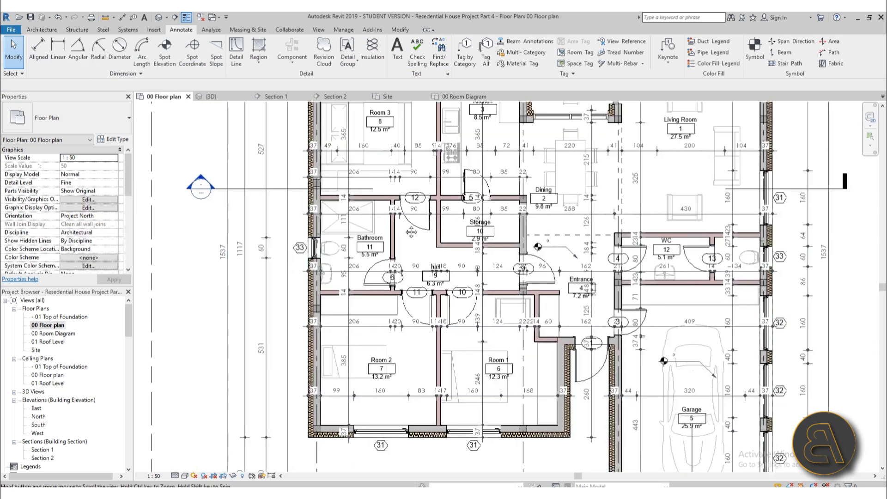
- Move the hall room tag up and the Entrance room tag down, clear of the dimension strings
{"action": "middle_click_drag", "start_coordinate": [382, 399], "coordinate": [354, 343]}
{"action": "scroll", "coordinate": [354, 344], "scroll_direction": "up", "scroll_amount": 3}
{"action": "middle_click_drag", "start_coordinate": [422, 339], "coordinate": [315, 330]}
{"action": "scroll", "coordinate": [314, 333], "scroll_direction": "down", "scroll_amount": 2}
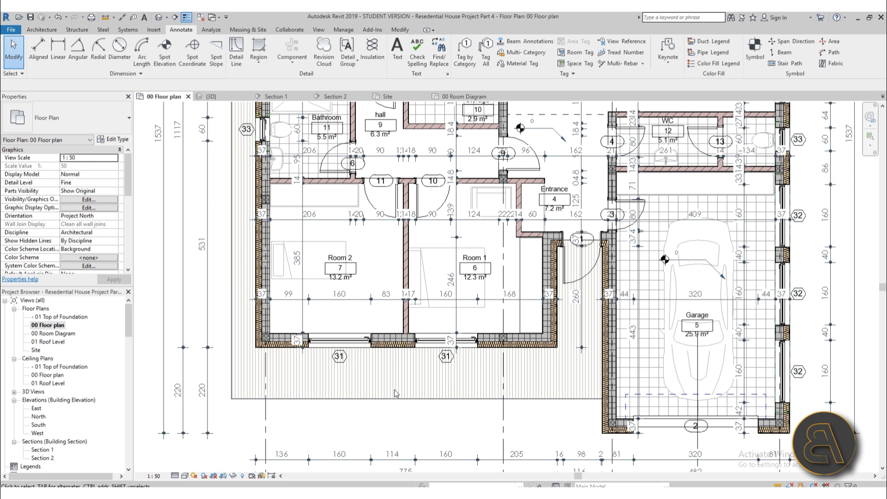
{"action": "scroll", "coordinate": [424, 265], "scroll_direction": "down", "scroll_amount": 4}
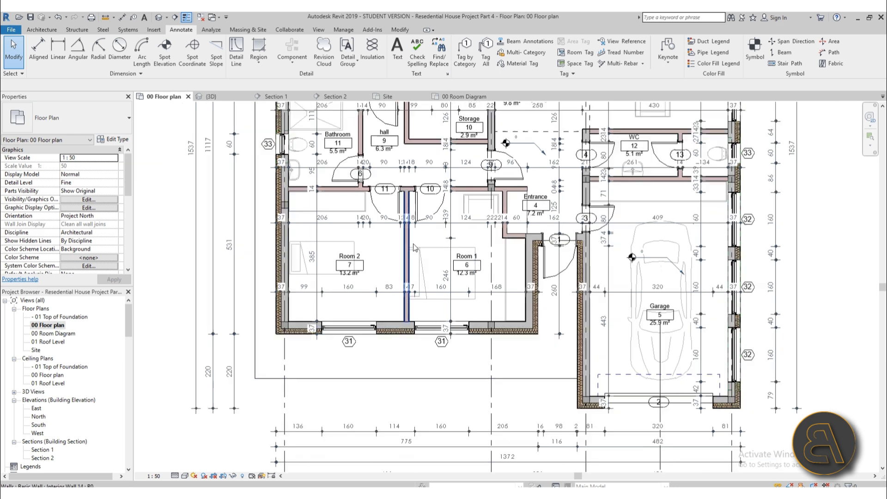
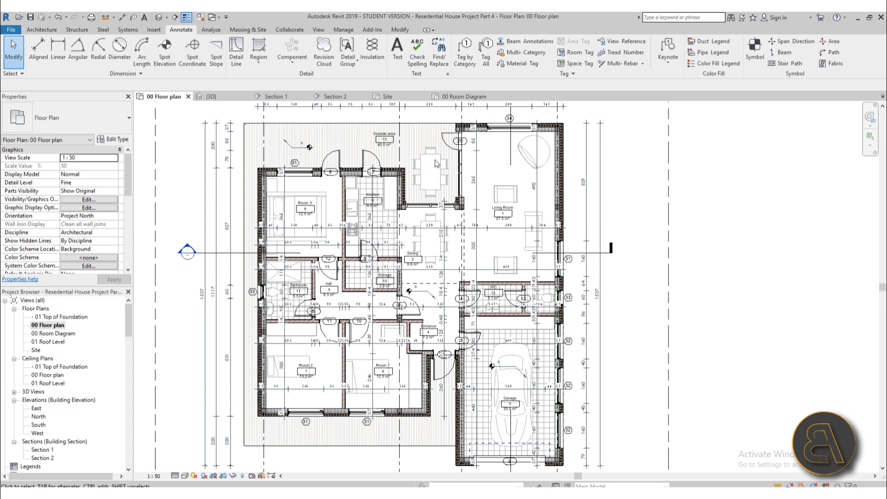
- Place a material tag without leader on the terrace floor below Room 1 and Room 2, reading "Softwood clapboard siding"
{"action": "left_click", "coordinate": [524, 64]}
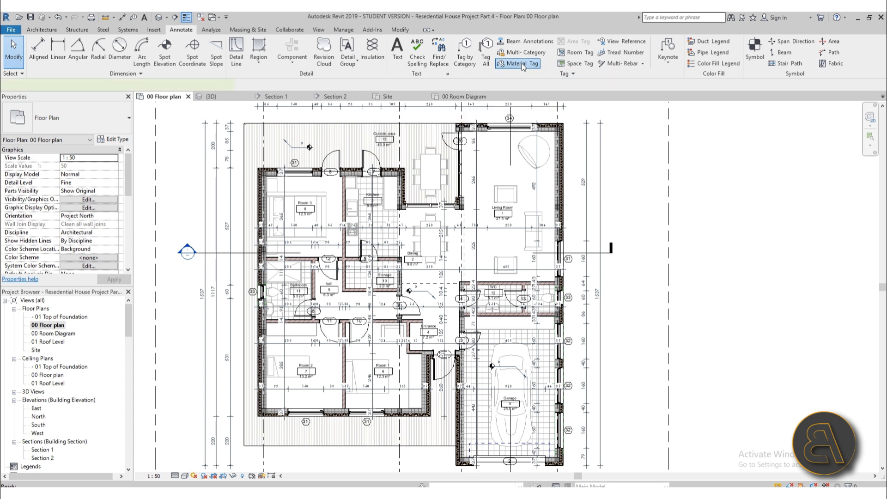
{"action": "scroll", "coordinate": [336, 142], "scroll_direction": "up", "scroll_amount": 4}
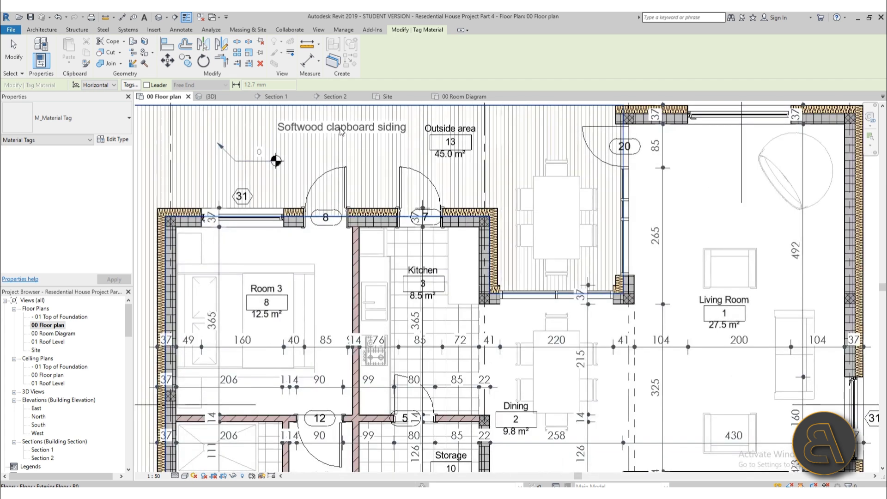
{"action": "scroll", "coordinate": [378, 255], "scroll_direction": "down", "scroll_amount": 3}
{"action": "middle_click_drag", "start_coordinate": [378, 253], "coordinate": [373, 111]}
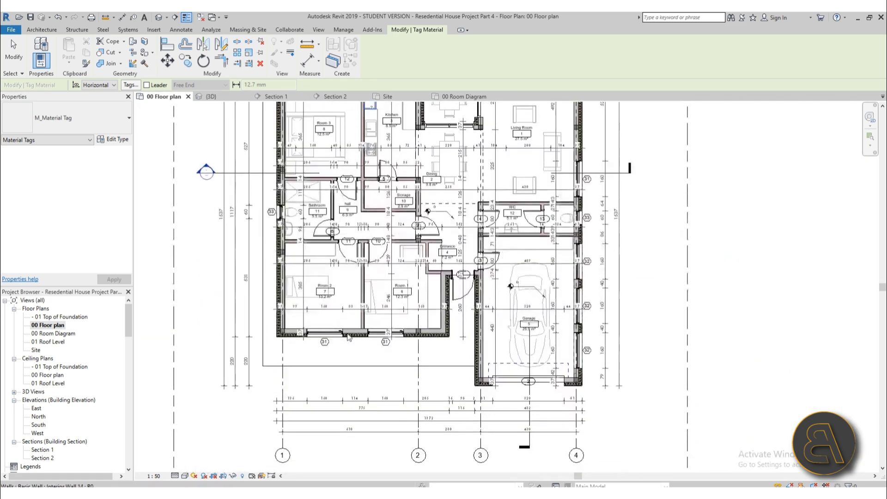
{"action": "scroll", "coordinate": [358, 345], "scroll_direction": "up", "scroll_amount": 3}
{"action": "left_click", "coordinate": [356, 372]}
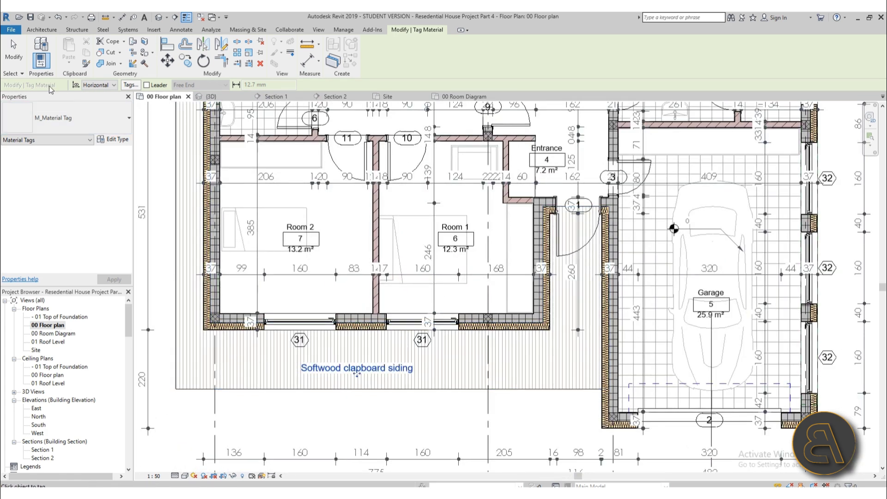
{"action": "key", "text": "Escape"}
{"action": "key", "text": "Escape"}
{"action": "scroll", "coordinate": [318, 375], "scroll_direction": "up", "scroll_amount": 3}
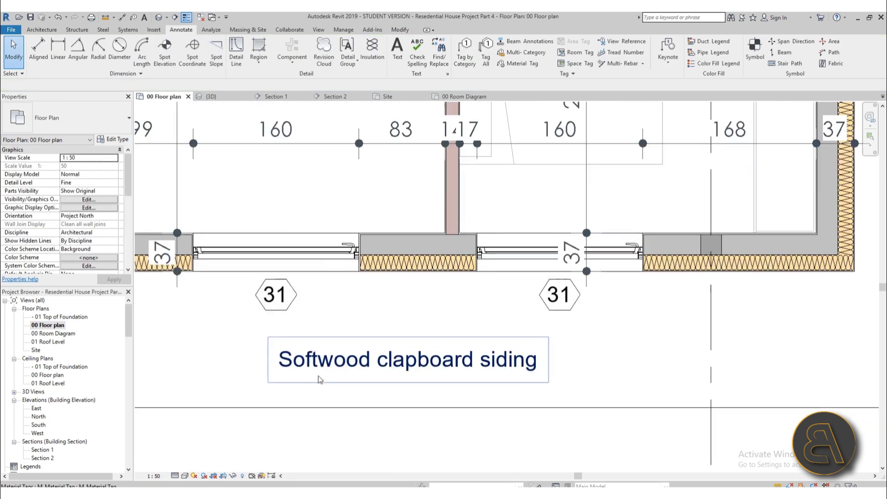
{"action": "scroll", "coordinate": [400, 429], "scroll_direction": "down", "scroll_amount": 3}
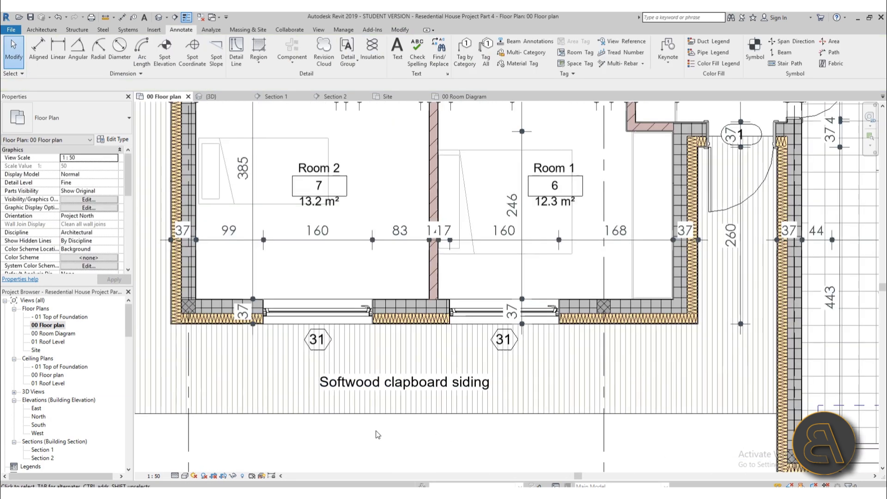
{"action": "middle_click_drag", "start_coordinate": [400, 429], "coordinate": [400, 376]}
{"action": "scroll", "coordinate": [342, 416], "scroll_direction": "down", "scroll_amount": 2}
{"action": "middle_click_drag", "start_coordinate": [341, 424], "coordinate": [271, 432]}
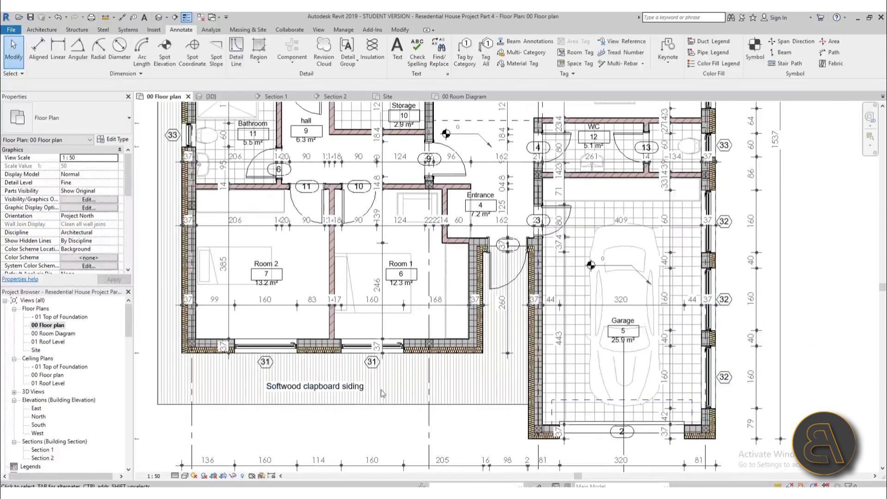
{"action": "scroll", "coordinate": [417, 393], "scroll_direction": "down", "scroll_amount": 3}
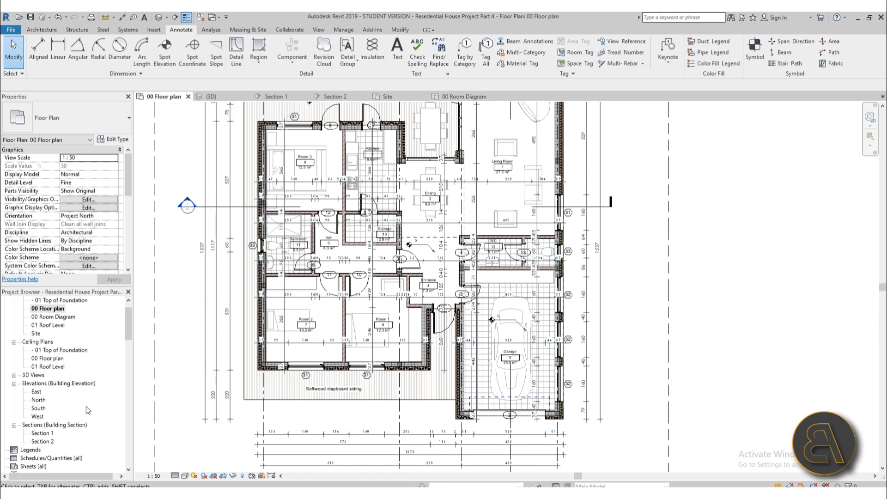
- Open the Section 1 view from the floor plan and set its view scale to 1:50
{"action": "double_click", "coordinate": [187, 205]}
{"action": "scroll", "coordinate": [387, 224], "scroll_direction": "down", "scroll_amount": 2}
{"action": "scroll", "coordinate": [365, 237], "scroll_direction": "up", "scroll_amount": 3}
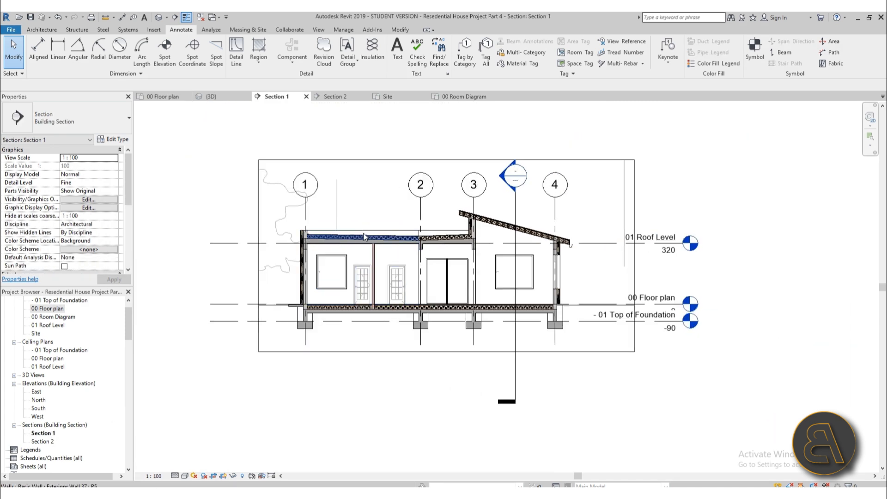
{"action": "left_click", "coordinate": [154, 476]}
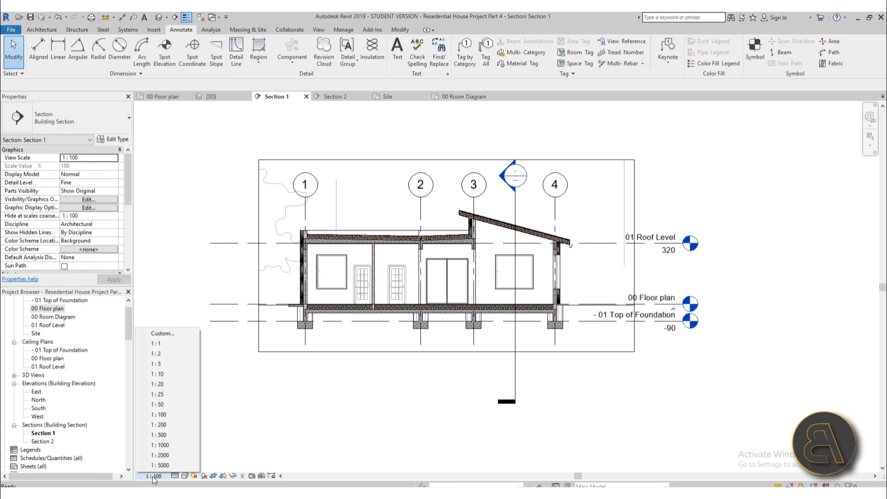
{"action": "left_click", "coordinate": [159, 405]}
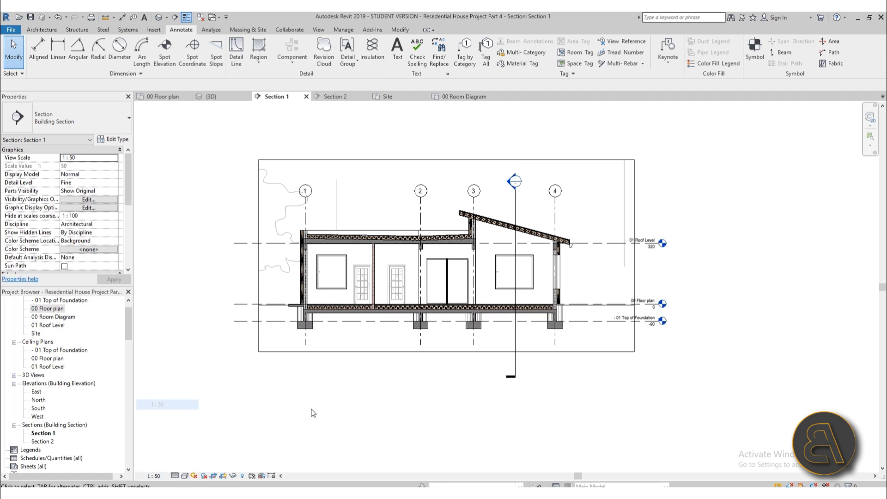
- Examine the building section's roofs, walls, openings and foundations between grids 1 and 4
{"action": "scroll", "coordinate": [410, 230], "scroll_direction": "up", "scroll_amount": 1}
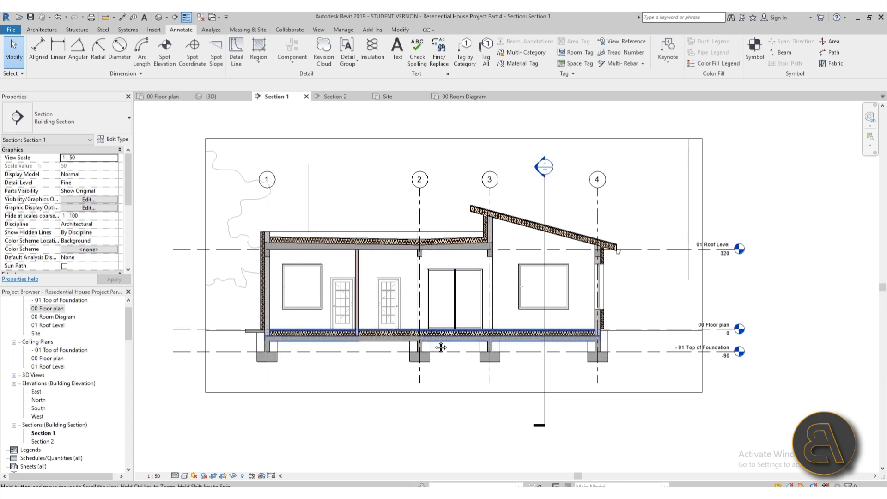
{"action": "scroll", "coordinate": [387, 226], "scroll_direction": "up", "scroll_amount": 2}
{"action": "middle_click_drag", "start_coordinate": [410, 228], "coordinate": [395, 216]}
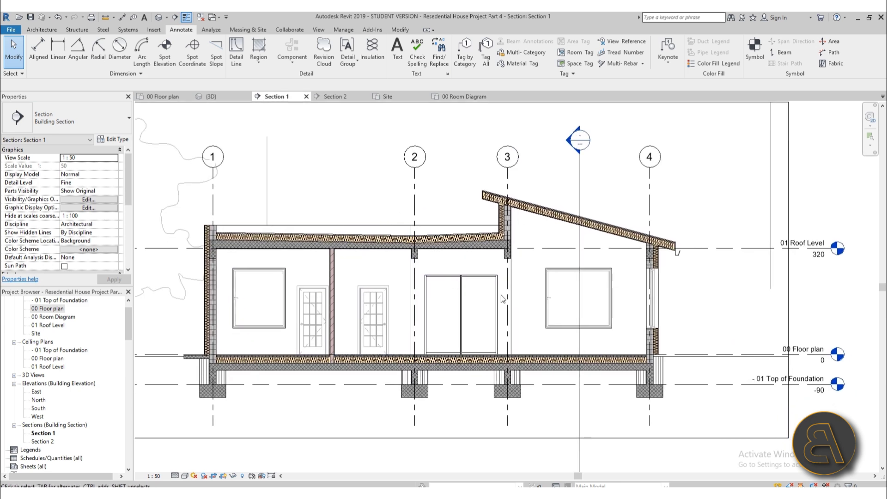
{"action": "middle_click_drag", "start_coordinate": [558, 313], "coordinate": [551, 309]}
{"action": "middle_click_drag", "start_coordinate": [333, 279], "coordinate": [336, 267]}
{"action": "scroll", "coordinate": [288, 282], "scroll_direction": "up", "scroll_amount": 3}
{"action": "left_click", "coordinate": [279, 282]}
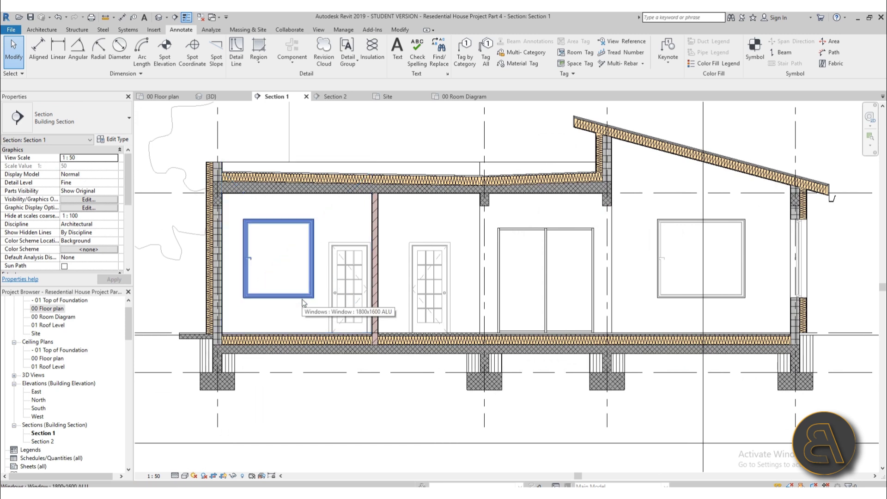
{"action": "scroll", "coordinate": [340, 311], "scroll_direction": "down", "scroll_amount": 5}
{"action": "middle_click_drag", "start_coordinate": [362, 310], "coordinate": [339, 310]}
{"action": "scroll", "coordinate": [443, 214], "scroll_direction": "up", "scroll_amount": 2}
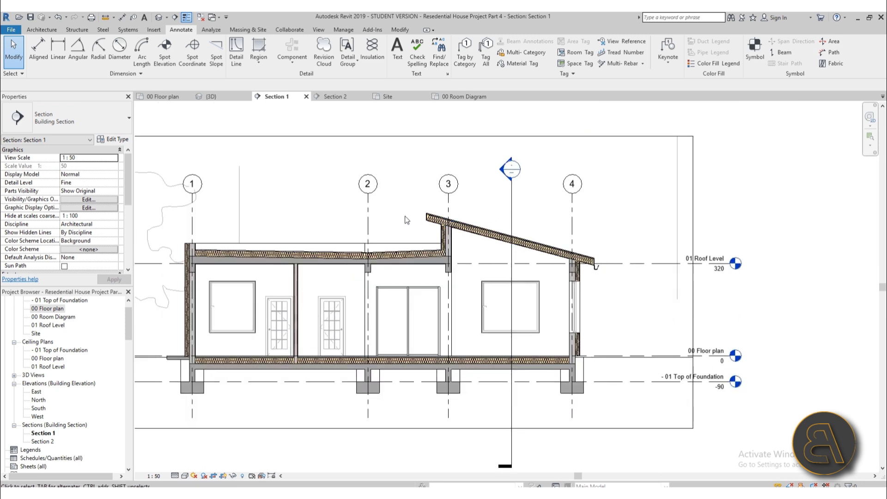
- Extend the lower ends of the grid lines slightly further below the foundations
{"action": "left_click", "coordinate": [369, 413]}
{"action": "left_click_drag", "start_coordinate": [369, 419], "coordinate": [369, 427]}
{"action": "left_click", "coordinate": [347, 447]}
- Place an aligned dimension string across grids 1, 2, 3 and 4, positioned below the foundations
{"action": "left_click", "coordinate": [37, 55]}
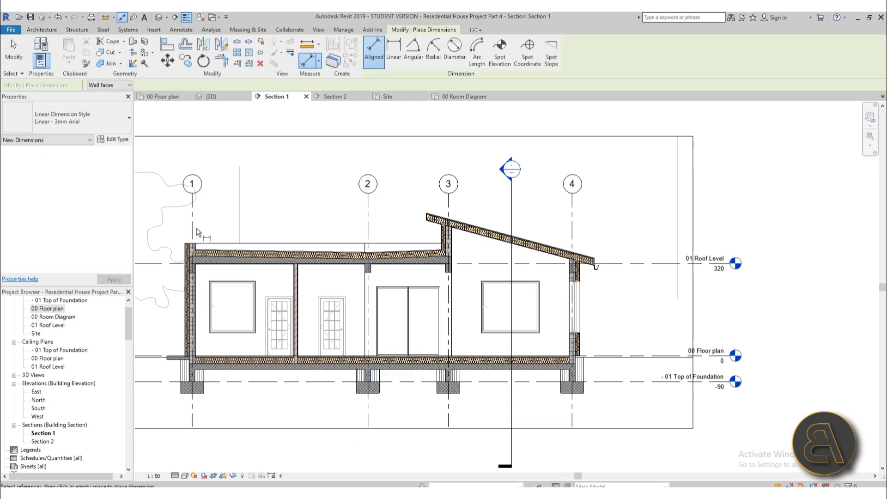
{"action": "left_click", "coordinate": [193, 218]}
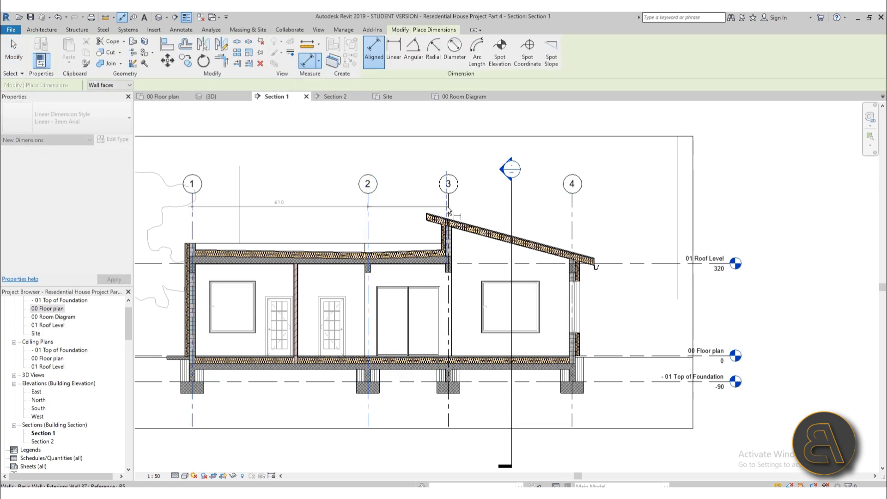
{"action": "scroll", "coordinate": [477, 203], "scroll_direction": "up", "scroll_amount": 3}
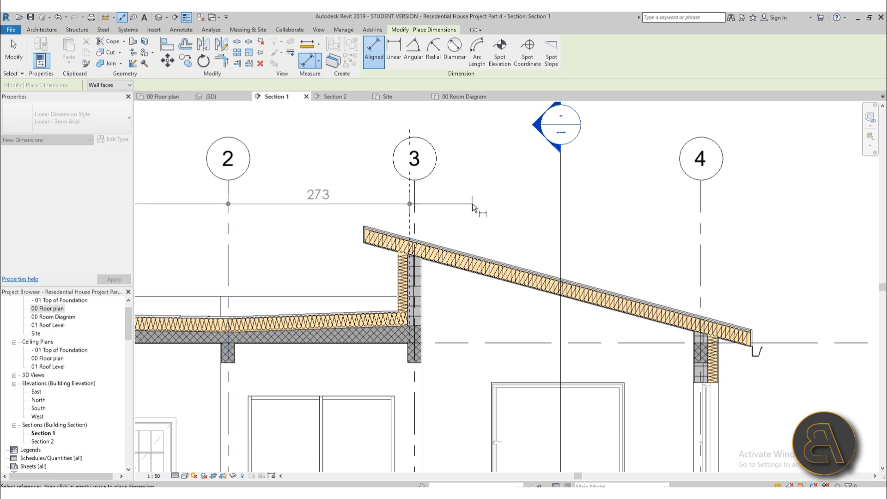
{"action": "scroll", "coordinate": [473, 205], "scroll_direction": "down", "scroll_amount": 4}
{"action": "scroll", "coordinate": [404, 211], "scroll_direction": "up", "scroll_amount": 2}
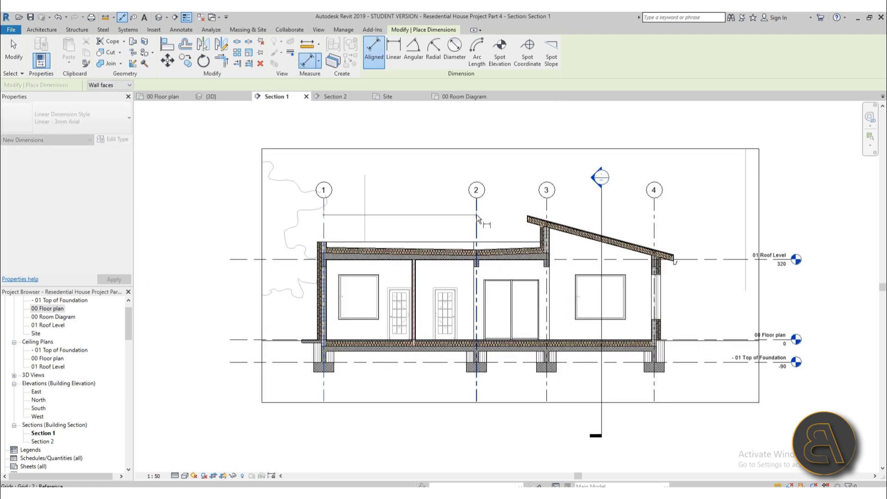
{"action": "left_click", "coordinate": [403, 211]}
{"action": "scroll", "coordinate": [549, 212], "scroll_direction": "up", "scroll_amount": 2}
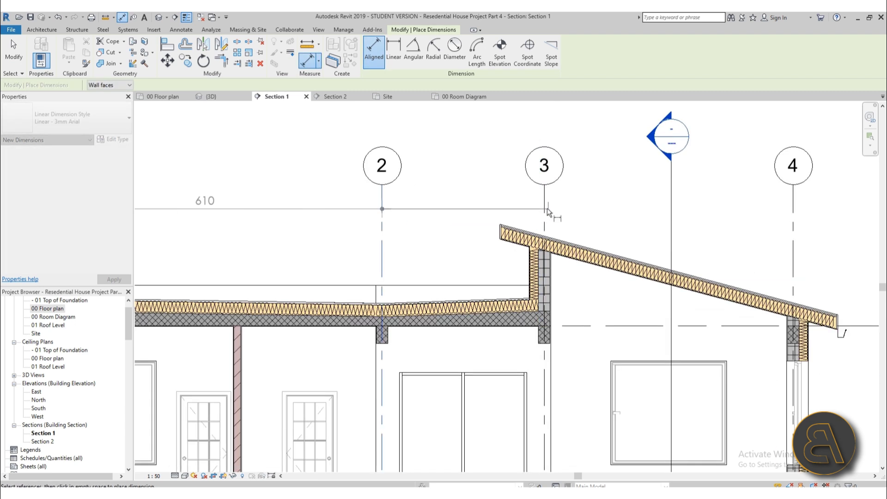
{"action": "scroll", "coordinate": [547, 214], "scroll_direction": "up", "scroll_amount": 2}
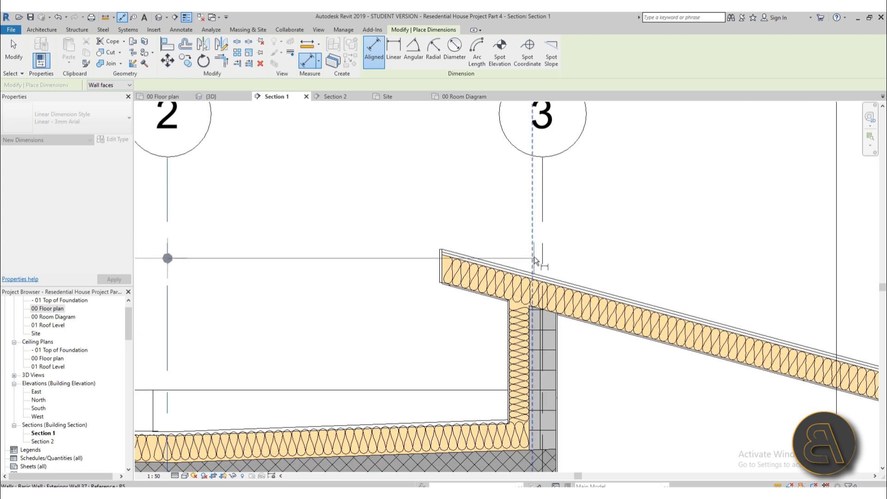
{"action": "left_click", "coordinate": [543, 228]}
{"action": "scroll", "coordinate": [396, 224], "scroll_direction": "down", "scroll_amount": 3}
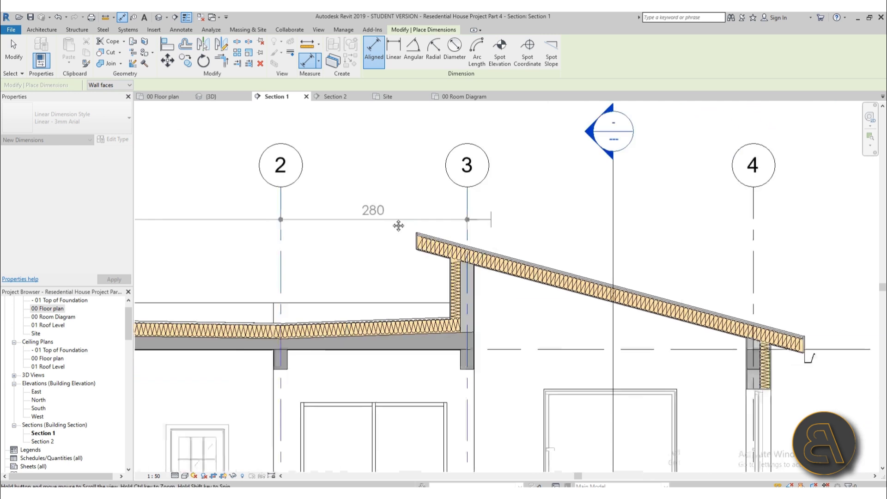
{"action": "scroll", "coordinate": [508, 217], "scroll_direction": "up", "scroll_amount": 2}
{"action": "left_click", "coordinate": [542, 210]}
{"action": "scroll", "coordinate": [543, 213], "scroll_direction": "down", "scroll_amount": 4}
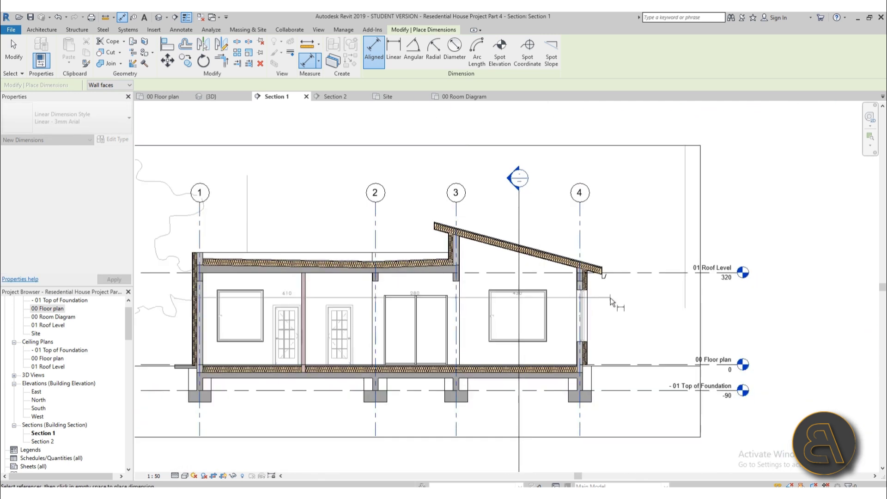
{"action": "scroll", "coordinate": [628, 337], "scroll_direction": "up", "scroll_amount": 2}
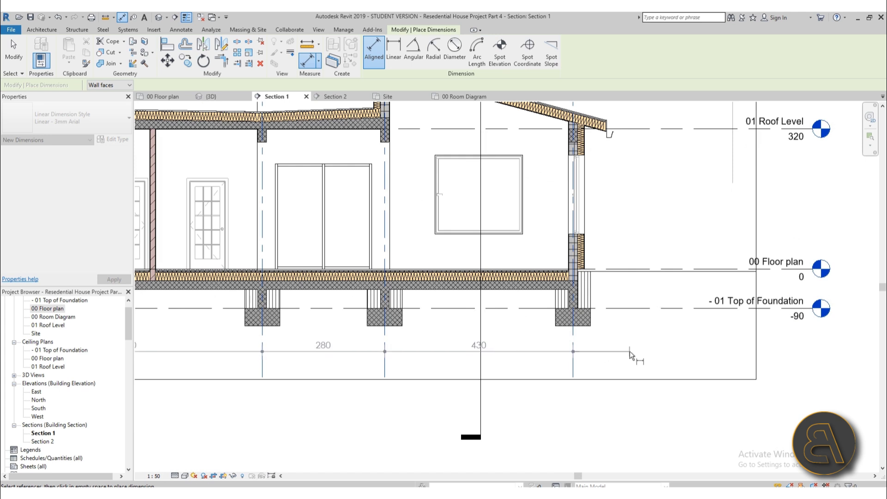
{"action": "scroll", "coordinate": [627, 360], "scroll_direction": "down", "scroll_amount": 2}
{"action": "left_click", "coordinate": [625, 356]}
- Place an aligned vertical dimension string outside the grid 1 wall, from footing bottom through top of foundation and floor level to the parapet top
{"action": "middle_click_drag", "start_coordinate": [409, 340], "coordinate": [556, 317]}
{"action": "middle_click_drag", "start_coordinate": [348, 331], "coordinate": [349, 339]}
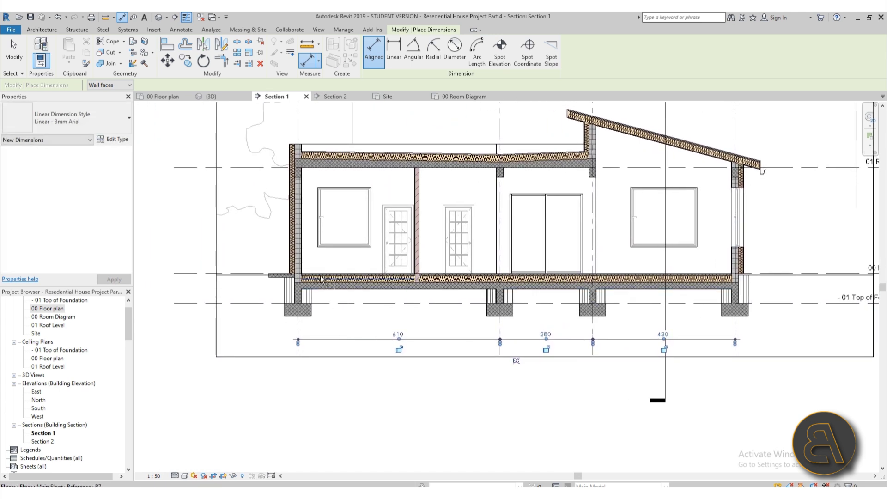
{"action": "scroll", "coordinate": [297, 308], "scroll_direction": "up", "scroll_amount": 3}
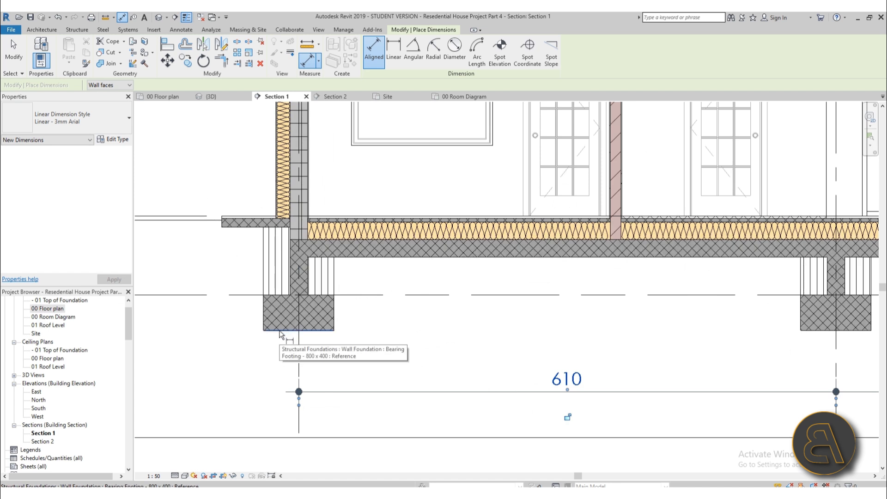
{"action": "left_click", "coordinate": [279, 330]}
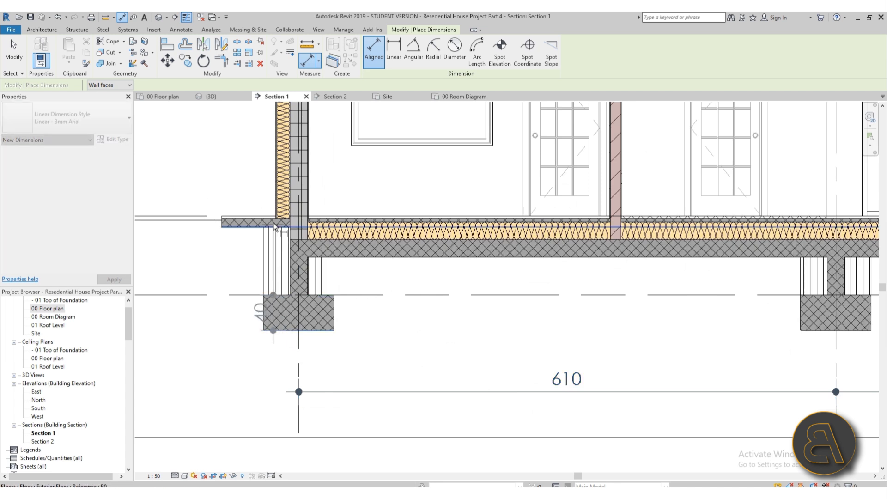
{"action": "left_click", "coordinate": [205, 217]}
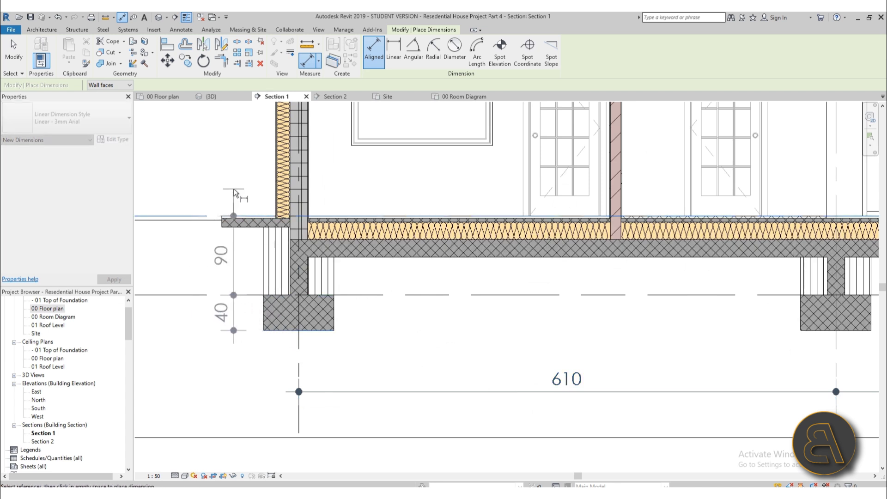
{"action": "scroll", "coordinate": [241, 214], "scroll_direction": "down", "scroll_amount": 1}
{"action": "middle_click_drag", "start_coordinate": [241, 217], "coordinate": [267, 366]}
{"action": "middle_click_drag", "start_coordinate": [283, 234], "coordinate": [284, 334]}
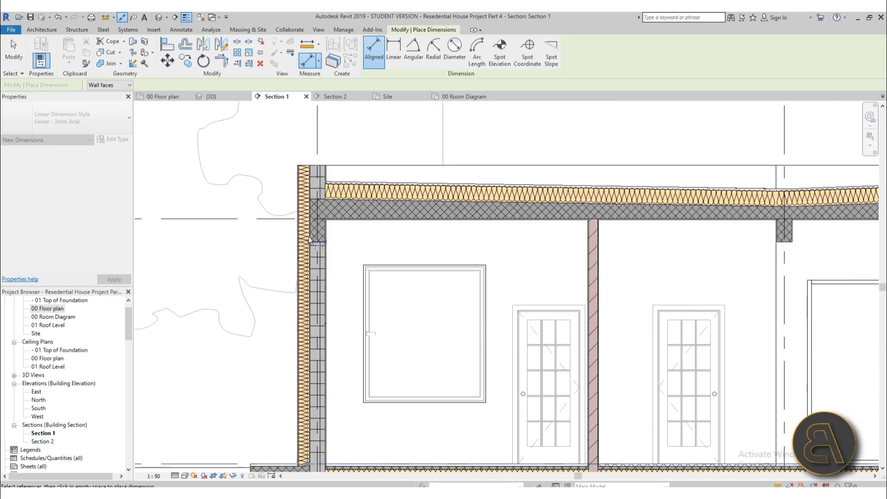
{"action": "left_click", "coordinate": [310, 168]}
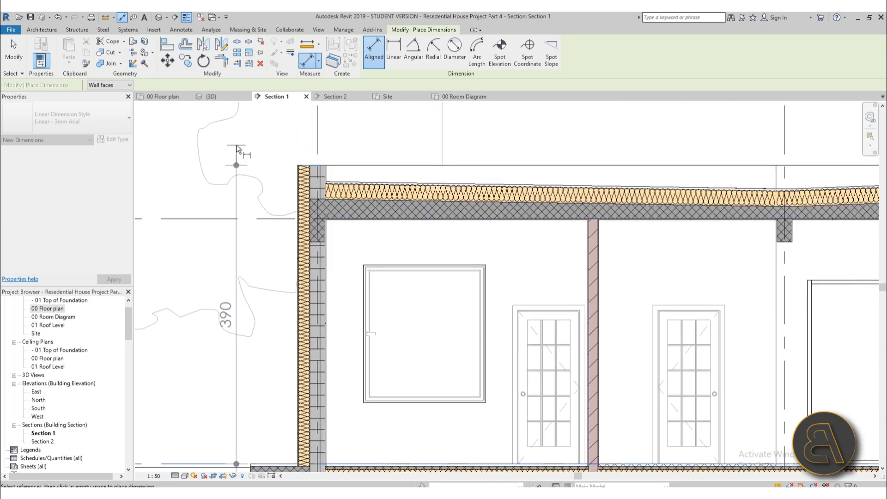
{"action": "scroll", "coordinate": [276, 129], "scroll_direction": "down", "scroll_amount": 2}
{"action": "middle_click_drag", "start_coordinate": [276, 129], "coordinate": [303, 118]}
{"action": "left_click", "coordinate": [303, 117]}
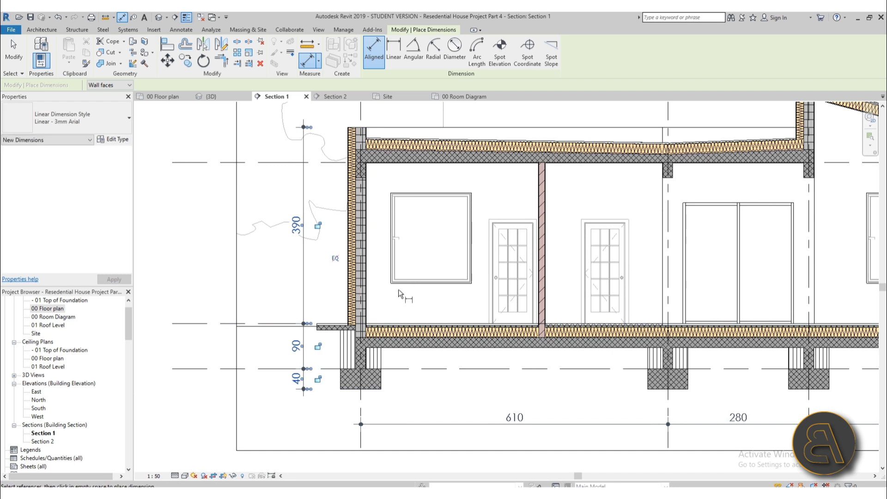
- Start an aligned vertical dimension string inside the grid 1 wall, picking the footing's bottom and top, the floor slab's underside and the finished floor
{"action": "scroll", "coordinate": [407, 379], "scroll_direction": "up", "scroll_amount": 2}
{"action": "left_click", "coordinate": [336, 407]}
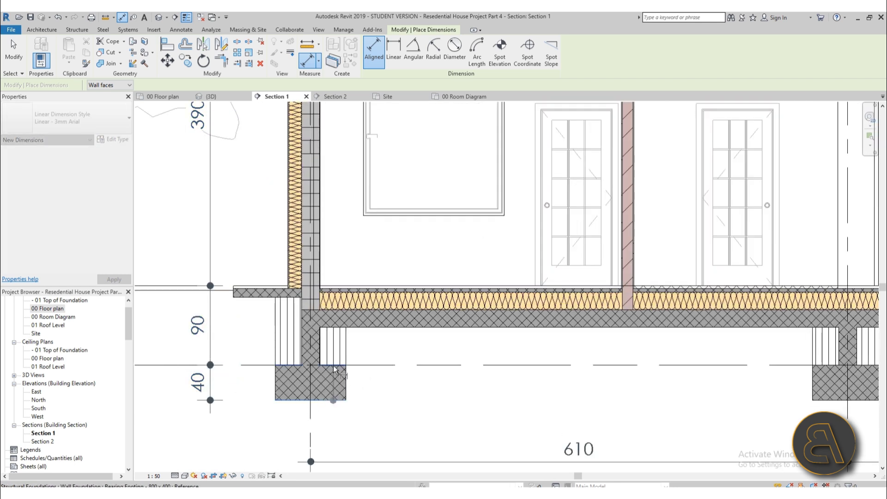
{"action": "left_click", "coordinate": [337, 328]}
{"action": "left_click", "coordinate": [341, 289]}
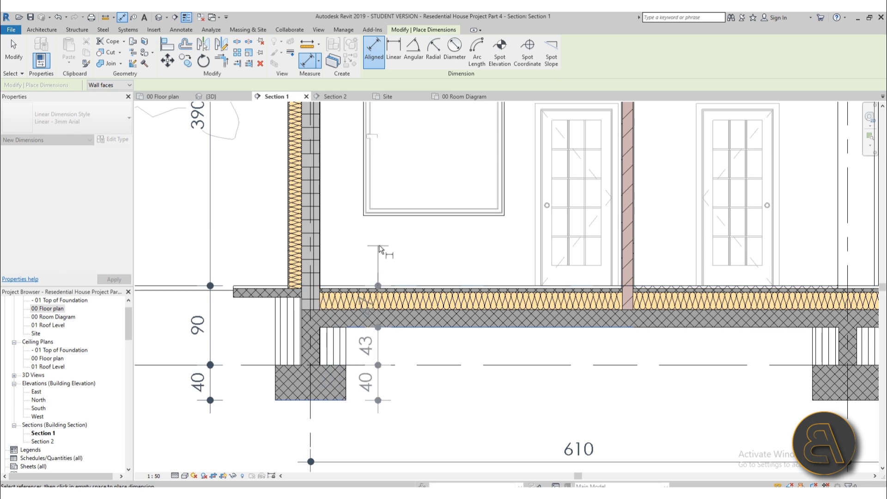
- Continue the vertical string to the ceiling, the flat roof's top surface and the parapet top, and place it inside the first room
{"action": "middle_click_drag", "start_coordinate": [378, 220], "coordinate": [382, 314]}
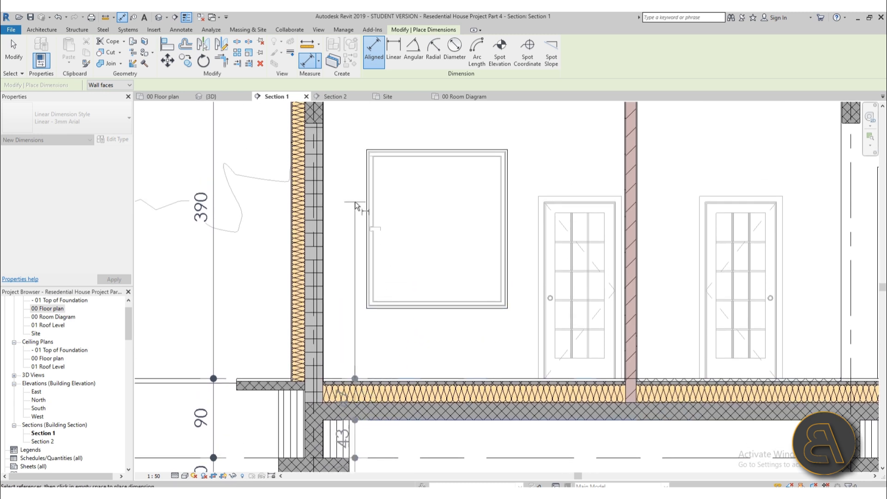
{"action": "scroll", "coordinate": [377, 317], "scroll_direction": "up", "scroll_amount": 1}
{"action": "middle_click_drag", "start_coordinate": [383, 266], "coordinate": [392, 404]}
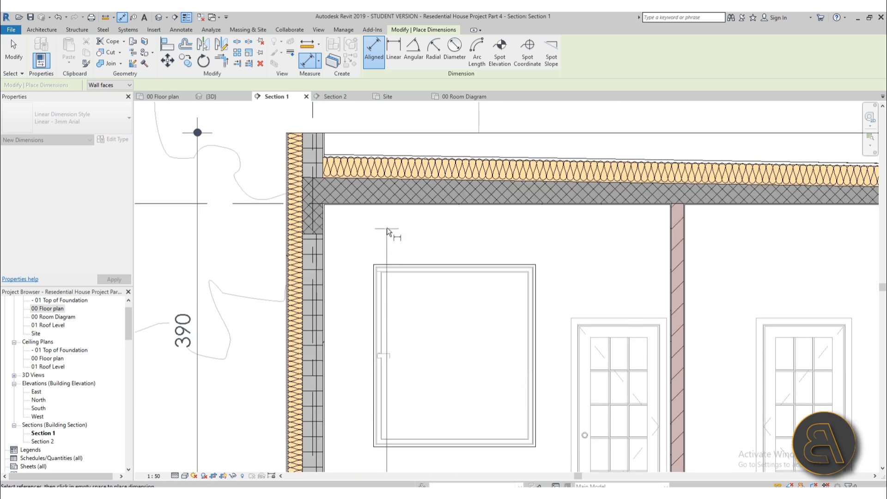
{"action": "left_click", "coordinate": [382, 207]}
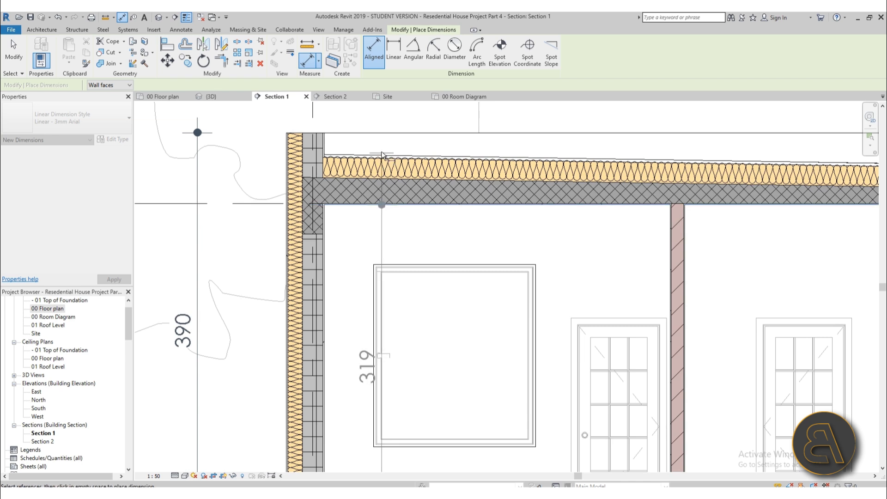
{"action": "scroll", "coordinate": [378, 160], "scroll_direction": "up", "scroll_amount": 2}
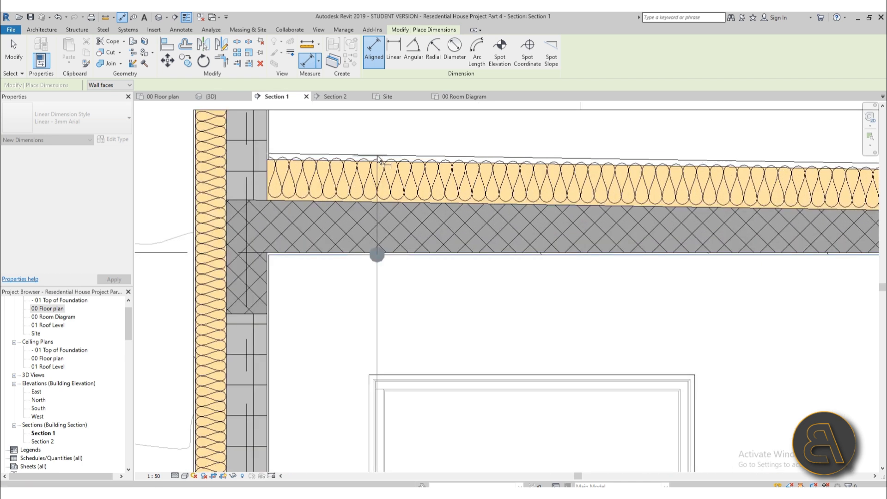
{"action": "left_click", "coordinate": [270, 155]}
{"action": "middle_click_drag", "start_coordinate": [407, 121], "coordinate": [426, 165]}
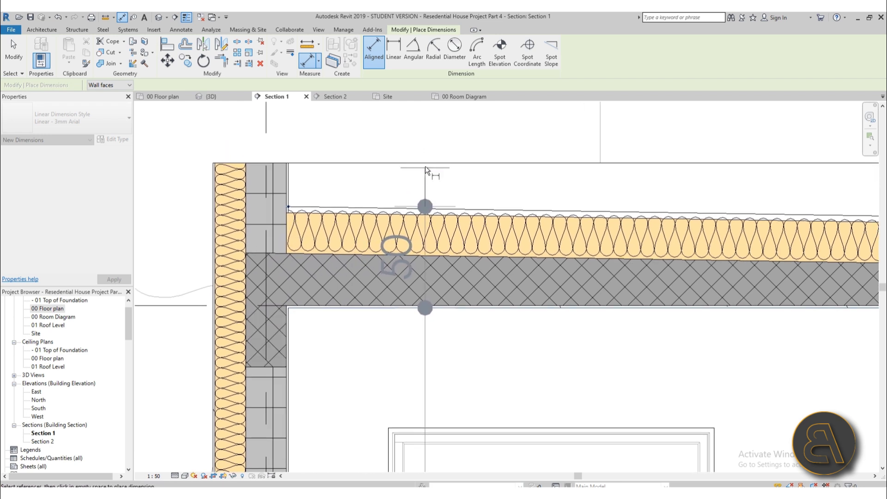
{"action": "left_click", "coordinate": [423, 160]}
{"action": "scroll", "coordinate": [428, 135], "scroll_direction": "down", "scroll_amount": 5}
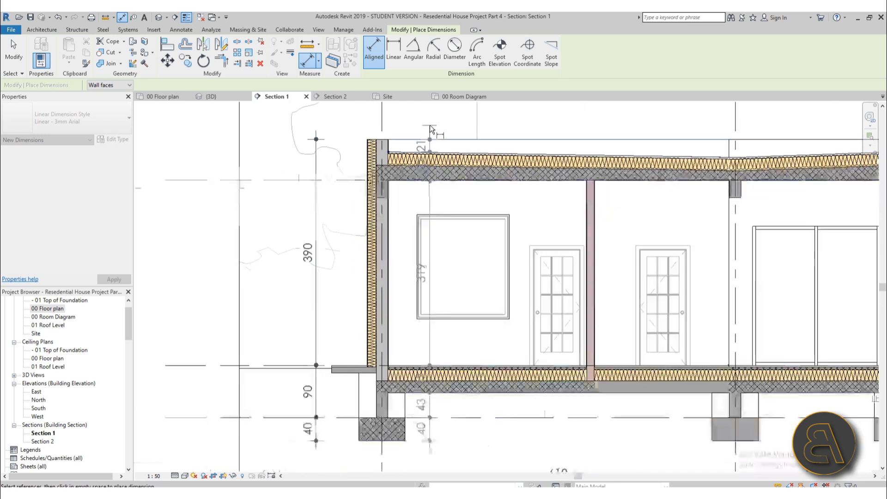
{"action": "left_click", "coordinate": [490, 127]}
- Start a detailed vertical dimension string at the grid 1 footing, picking the footing faces and each main floor layer up to the finished floor
{"action": "scroll", "coordinate": [407, 412], "scroll_direction": "up", "scroll_amount": 3}
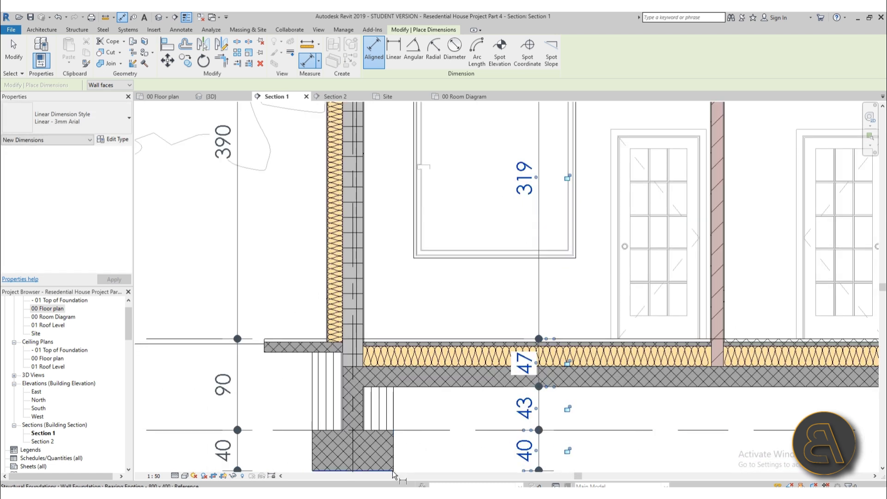
{"action": "left_click", "coordinate": [394, 471]}
{"action": "left_click", "coordinate": [383, 388]}
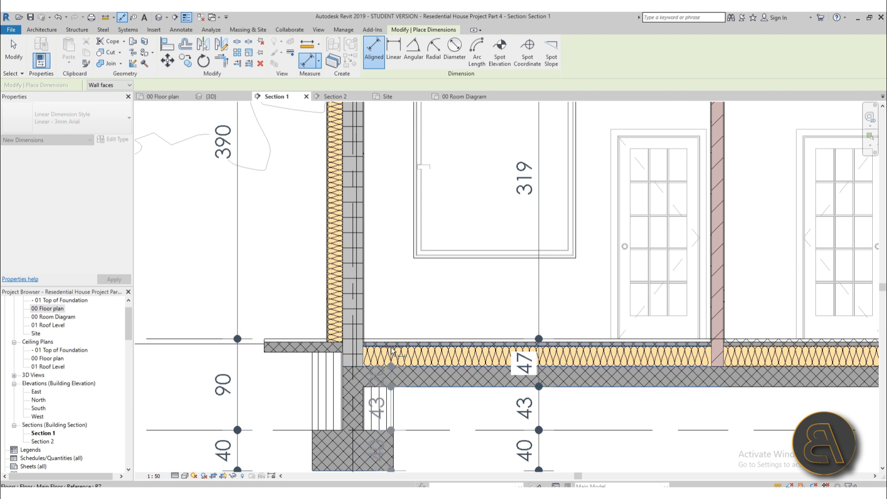
{"action": "scroll", "coordinate": [390, 340], "scroll_direction": "up", "scroll_amount": 4}
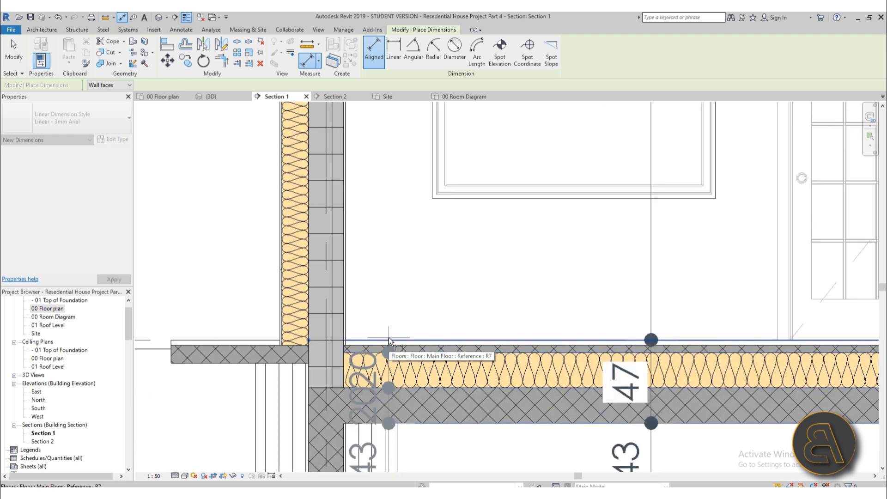
{"action": "left_click", "coordinate": [389, 340]}
- Add the window's sill and head and the ceiling underside to the detailed vertical dimension string
{"action": "scroll", "coordinate": [412, 281], "scroll_direction": "down", "scroll_amount": 5}
{"action": "left_click", "coordinate": [454, 240]}
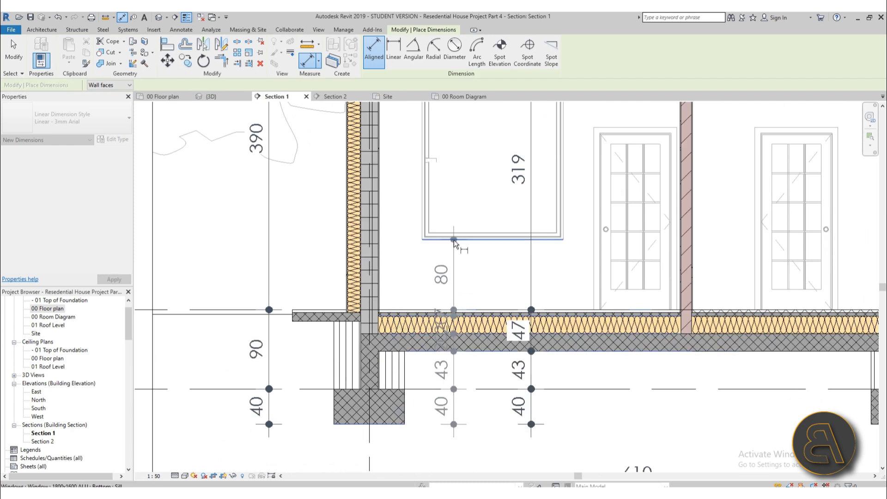
{"action": "middle_click_drag", "start_coordinate": [454, 240], "coordinate": [439, 385]}
{"action": "left_click", "coordinate": [444, 226]}
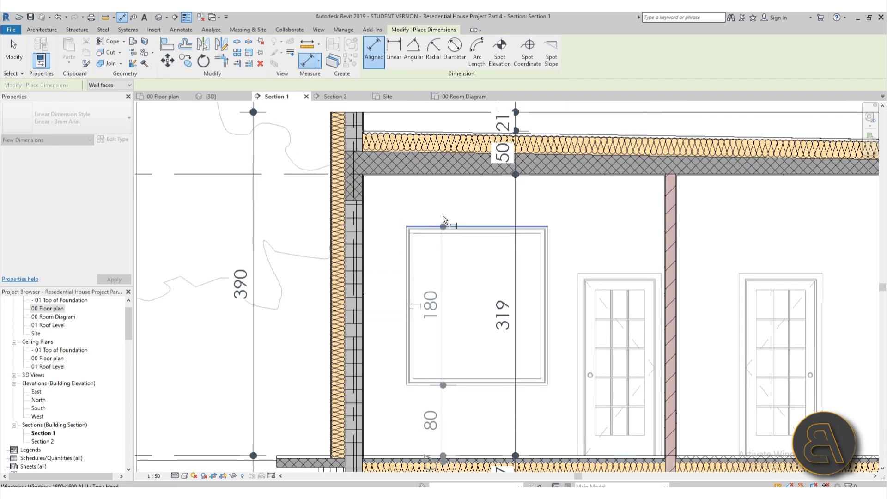
{"action": "left_click", "coordinate": [433, 174]}
- Add the roof slab top, roof surface and parapet top to the detailed string, placing it just outside the existing interior string
{"action": "scroll", "coordinate": [366, 151], "scroll_direction": "up", "scroll_amount": 4}
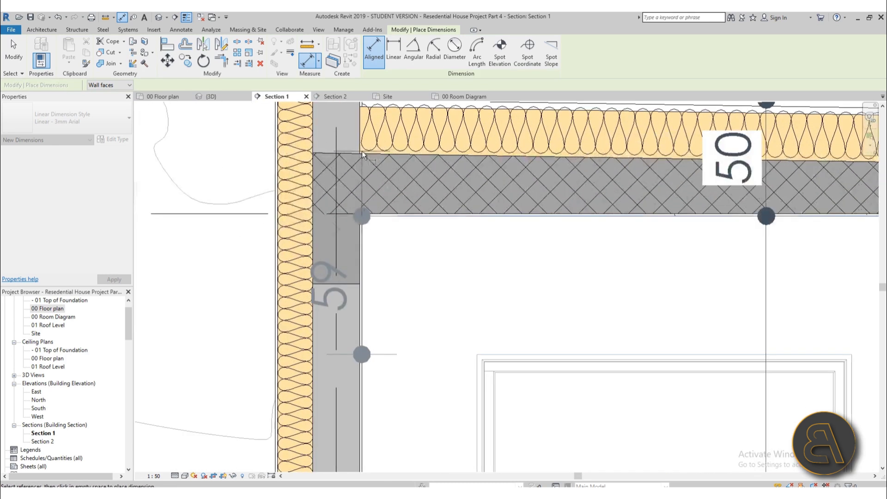
{"action": "left_click", "coordinate": [336, 153]}
{"action": "middle_click_drag", "start_coordinate": [366, 134], "coordinate": [421, 280]}
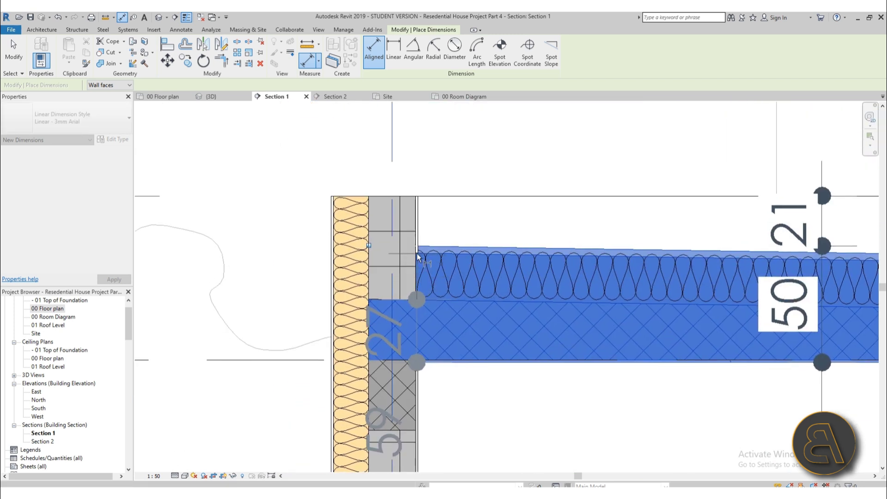
{"action": "scroll", "coordinate": [537, 210], "scroll_direction": "down", "scroll_amount": 3}
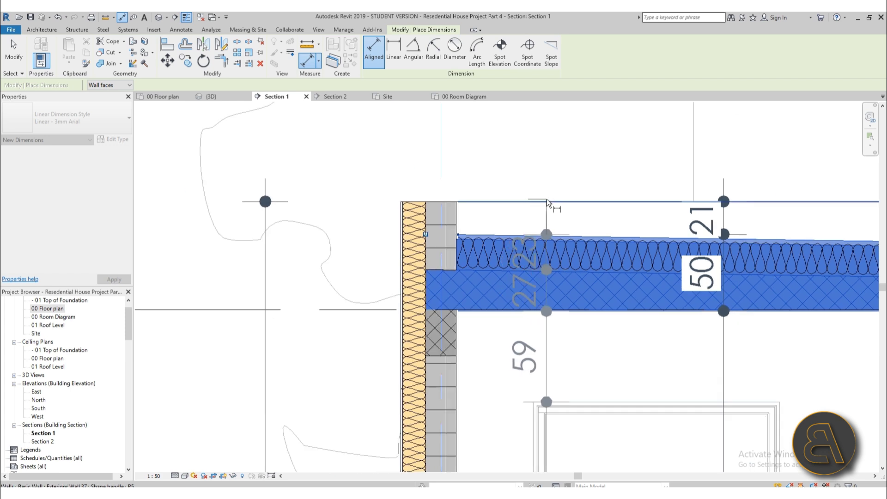
{"action": "left_click", "coordinate": [546, 199]}
{"action": "scroll", "coordinate": [547, 198], "scroll_direction": "down", "scroll_amount": 1}
{"action": "scroll", "coordinate": [603, 137], "scroll_direction": "down", "scroll_amount": 1}
{"action": "middle_click_drag", "start_coordinate": [601, 139], "coordinate": [444, 109]}
{"action": "left_click", "coordinate": [451, 114]}
{"action": "scroll", "coordinate": [409, 218], "scroll_direction": "down", "scroll_amount": 2}
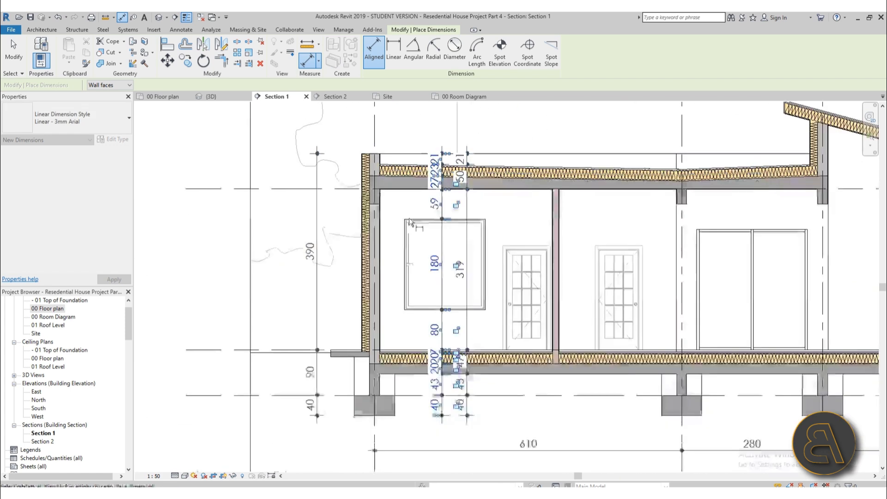
{"action": "scroll", "coordinate": [432, 365], "scroll_direction": "up", "scroll_amount": 3}
{"action": "key", "text": "Escape"}
{"action": "key", "text": "Escape"}
{"action": "scroll", "coordinate": [430, 393], "scroll_direction": "down", "scroll_amount": 2}
{"action": "scroll", "coordinate": [300, 229], "scroll_direction": "up", "scroll_amount": 5}
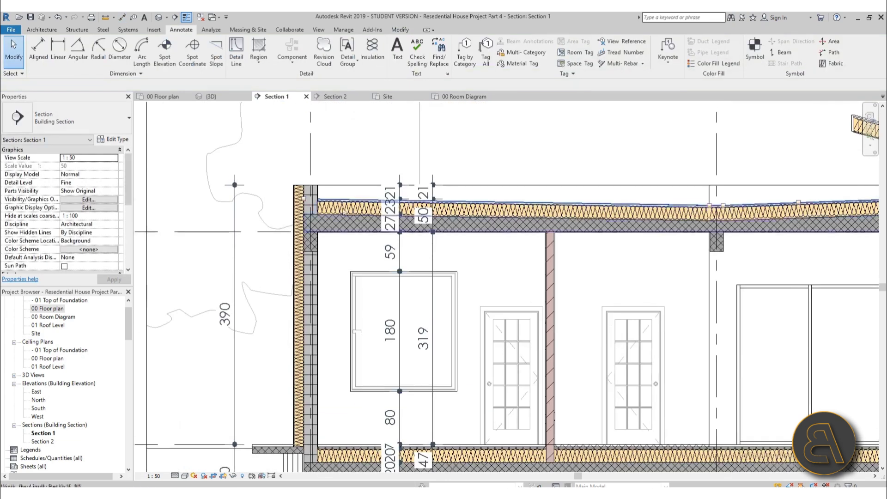
{"action": "scroll", "coordinate": [299, 229], "scroll_direction": "down", "scroll_amount": 1}
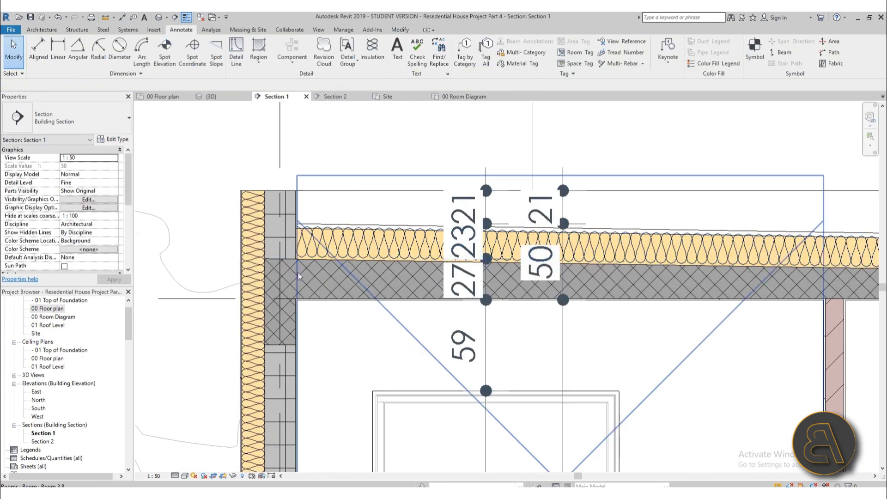
{"action": "scroll", "coordinate": [379, 287], "scroll_direction": "down", "scroll_amount": 2}
{"action": "scroll", "coordinate": [396, 298], "scroll_direction": "up", "scroll_amount": 2}
{"action": "scroll", "coordinate": [396, 298], "scroll_direction": "down", "scroll_amount": 3}
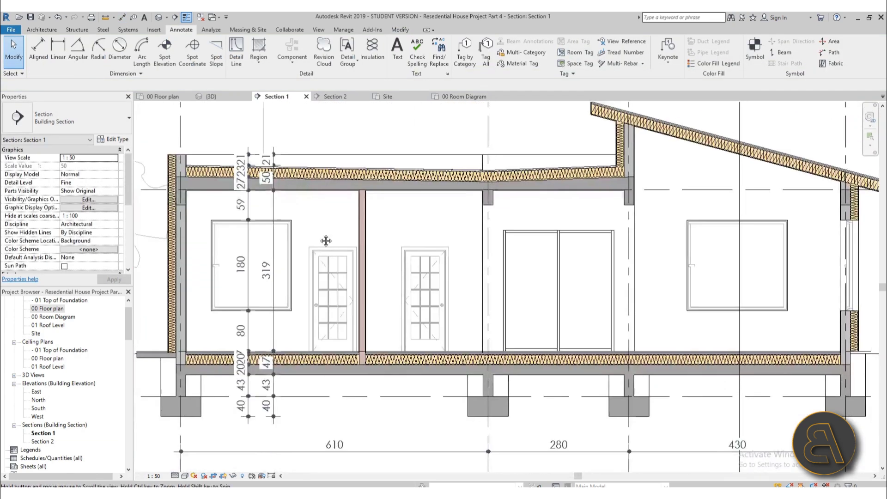
- Dimension the sloped roof's layers with an aligned string from its underside through the insulation to the outer surface, placed beyond the upper eave
{"action": "scroll", "coordinate": [539, 232], "scroll_direction": "up", "scroll_amount": 4}
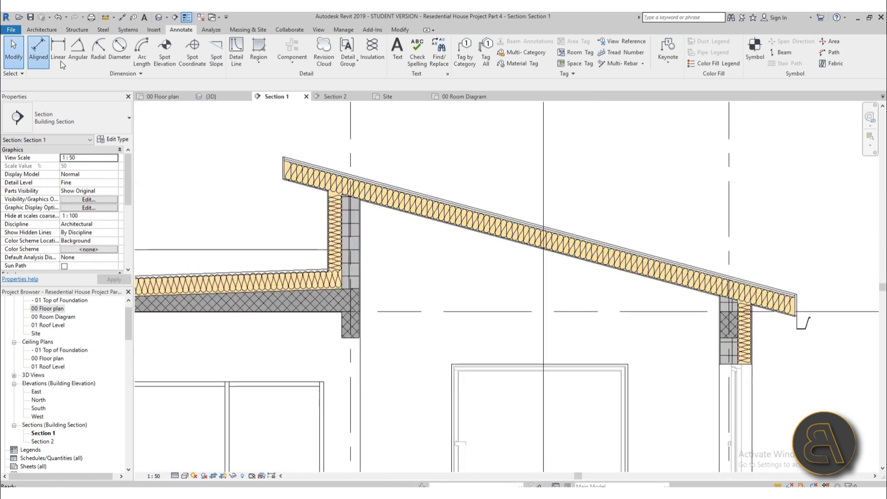
{"action": "left_click", "coordinate": [38, 51]}
{"action": "scroll", "coordinate": [250, 204], "scroll_direction": "up", "scroll_amount": 3}
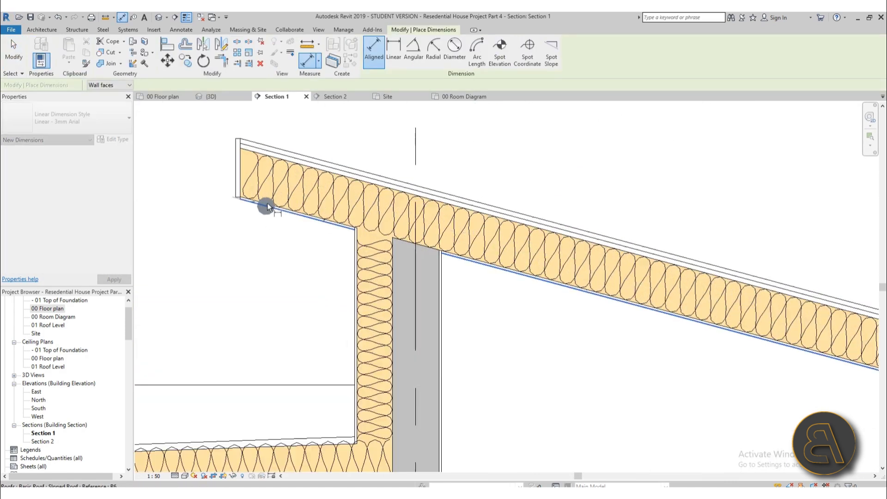
{"action": "scroll", "coordinate": [267, 205], "scroll_direction": "up", "scroll_amount": 2}
{"action": "left_click", "coordinate": [271, 204]}
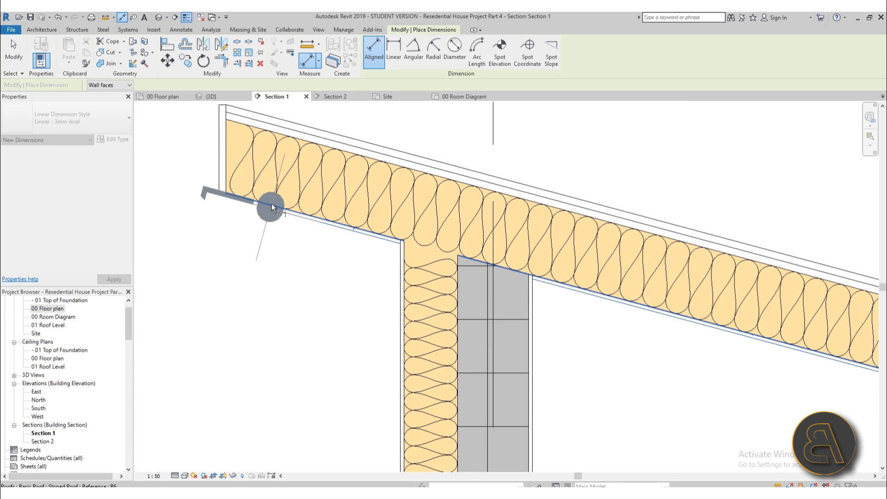
{"action": "left_click", "coordinate": [296, 137]}
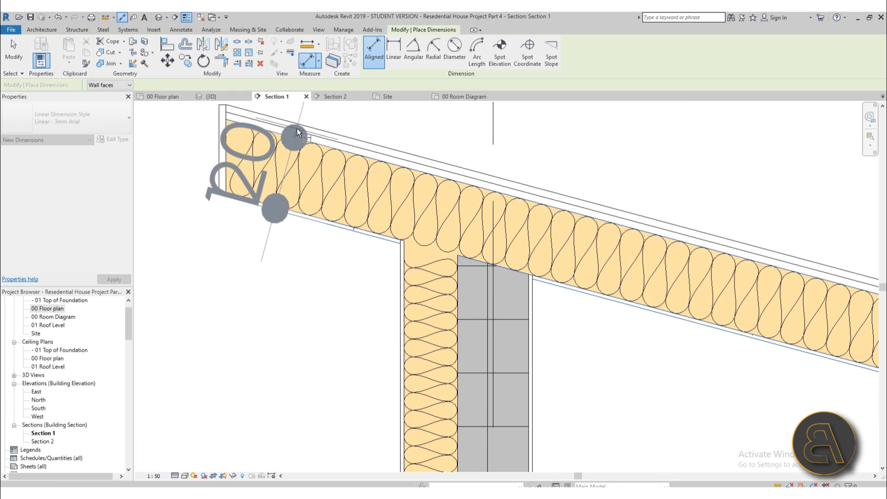
{"action": "left_click", "coordinate": [298, 125]}
{"action": "scroll", "coordinate": [269, 111], "scroll_direction": "down", "scroll_amount": 2}
{"action": "middle_click_drag", "start_coordinate": [265, 105], "coordinate": [427, 244]}
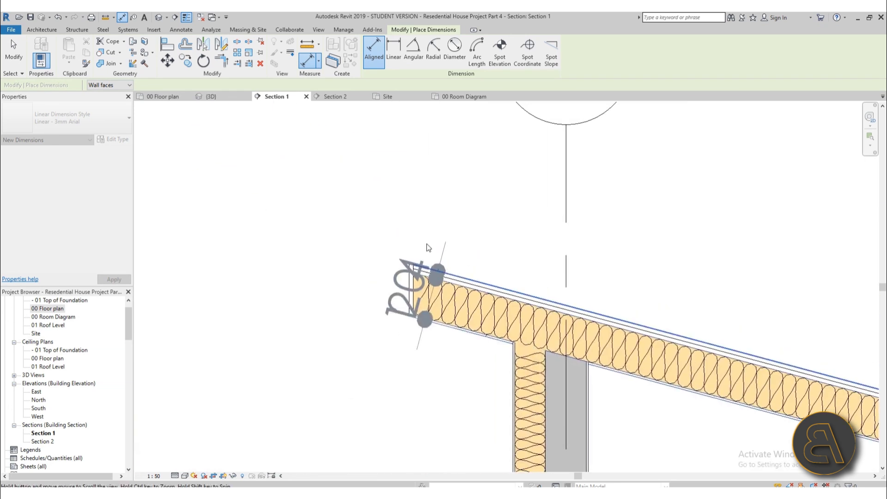
{"action": "left_click", "coordinate": [338, 211]}
{"action": "scroll", "coordinate": [388, 257], "scroll_direction": "down", "scroll_amount": 2}
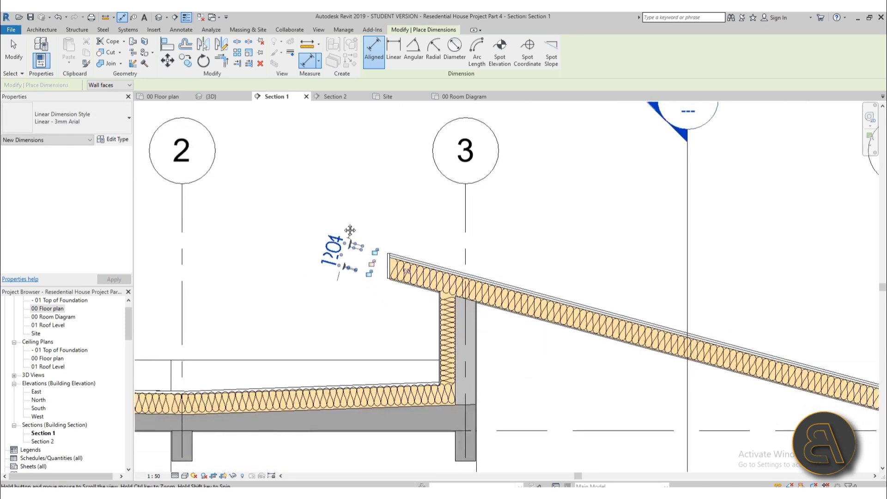
{"action": "middle_click_drag", "start_coordinate": [350, 230], "coordinate": [251, 157]}
{"action": "scroll", "coordinate": [432, 291], "scroll_direction": "down", "scroll_amount": 1}
{"action": "middle_click_drag", "start_coordinate": [432, 291], "coordinate": [335, 208]}
{"action": "middle_click_drag", "start_coordinate": [290, 296], "coordinate": [278, 273]}
{"action": "middle_click_drag", "start_coordinate": [456, 304], "coordinate": [405, 244]}
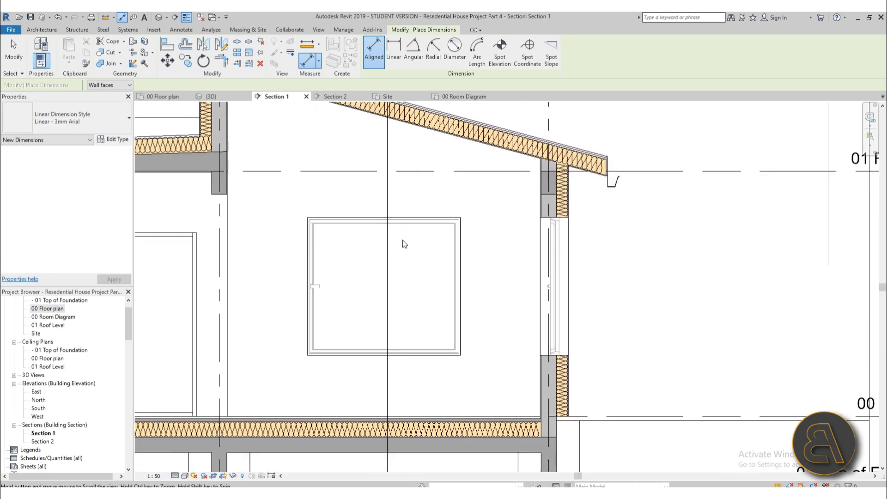
{"action": "middle_click_drag", "start_coordinate": [499, 438], "coordinate": [634, 368]}
{"action": "scroll", "coordinate": [446, 328], "scroll_direction": "down", "scroll_amount": 2}
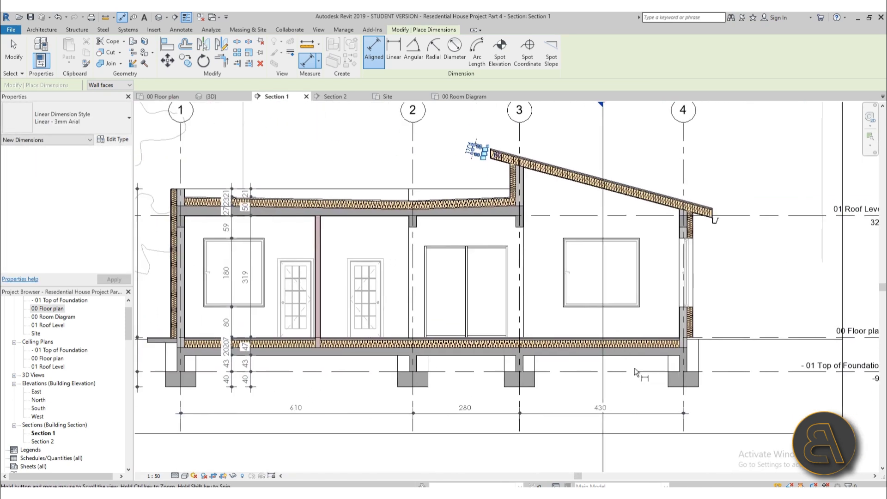
- Start an interior vertical dimension string at the grid 4 footing, picking the foundation, the main floor faces and the wall top under the sloped roof
{"action": "scroll", "coordinate": [531, 379], "scroll_direction": "up", "scroll_amount": 2}
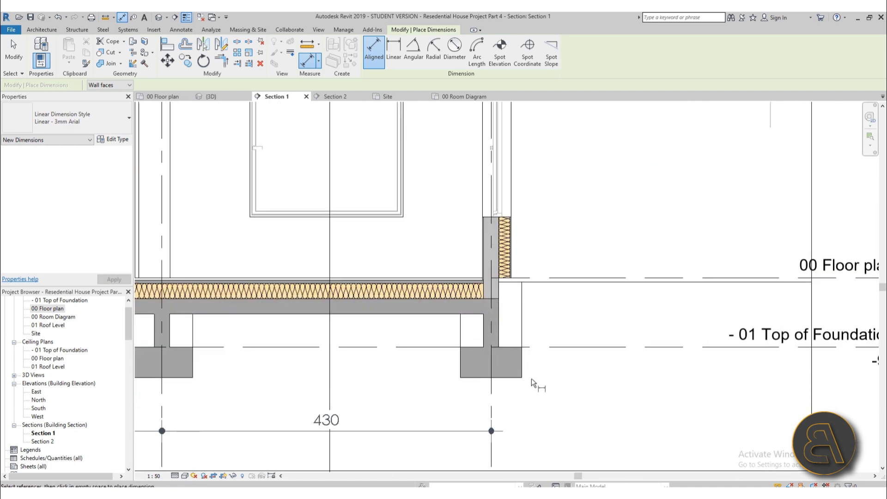
{"action": "left_click", "coordinate": [473, 315]}
{"action": "left_click", "coordinate": [464, 279]}
{"action": "scroll", "coordinate": [463, 216], "scroll_direction": "down", "scroll_amount": 1}
{"action": "middle_click_drag", "start_coordinate": [463, 216], "coordinate": [438, 366]}
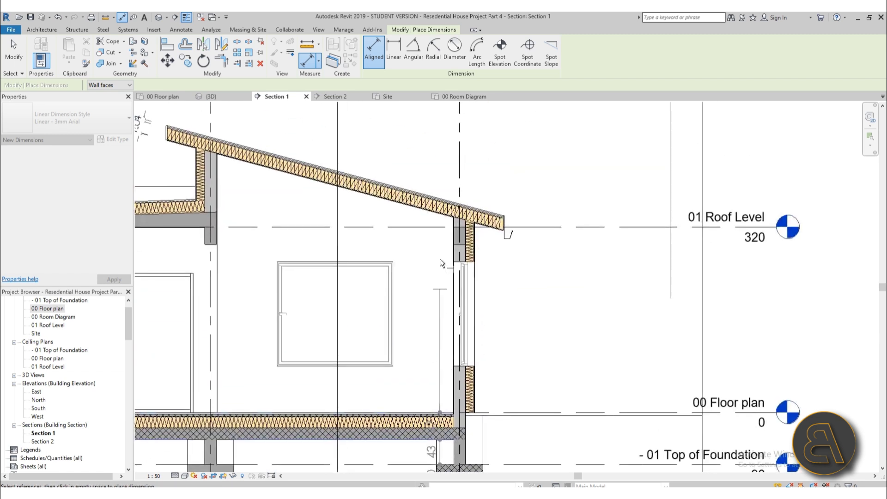
{"action": "scroll", "coordinate": [452, 220], "scroll_direction": "up", "scroll_amount": 2}
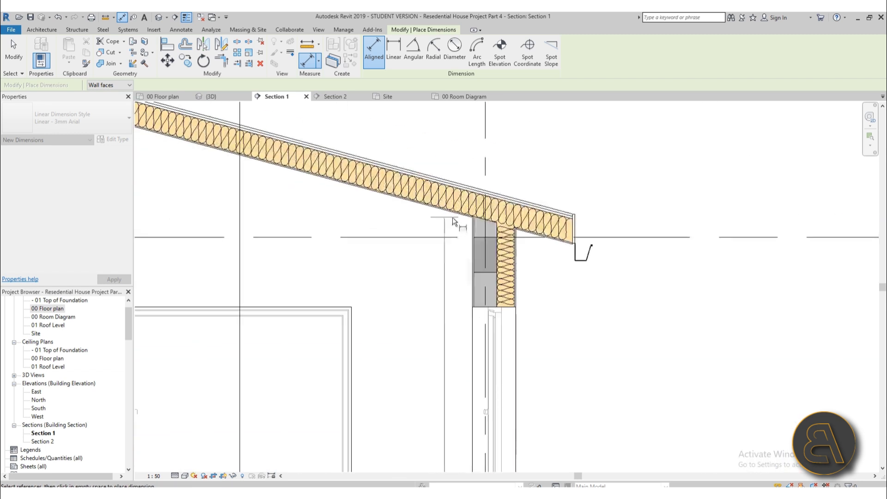
{"action": "left_click", "coordinate": [477, 219]}
- Add the top of the grid 3 wall beneath the sloped roof and place the string inside the room, left of grid 4
{"action": "scroll", "coordinate": [335, 195], "scroll_direction": "down", "scroll_amount": 2}
{"action": "middle_click_drag", "start_coordinate": [334, 155], "coordinate": [413, 233]}
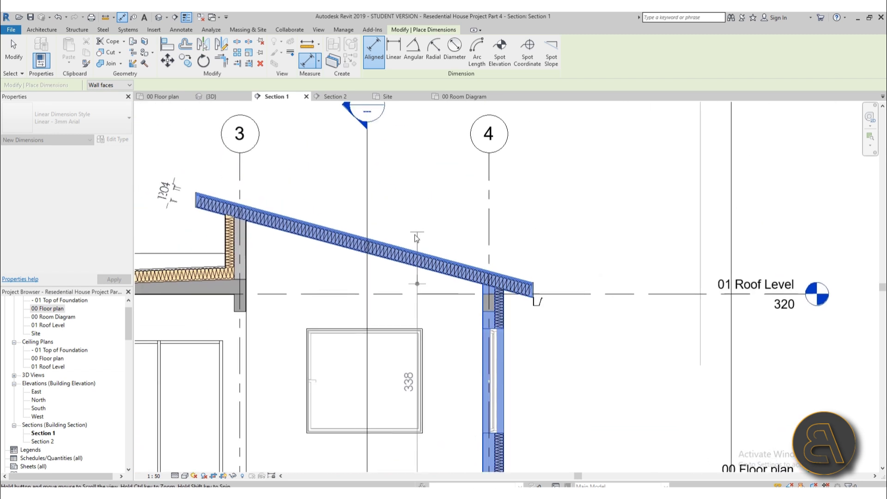
{"action": "scroll", "coordinate": [240, 230], "scroll_direction": "up", "scroll_amount": 3}
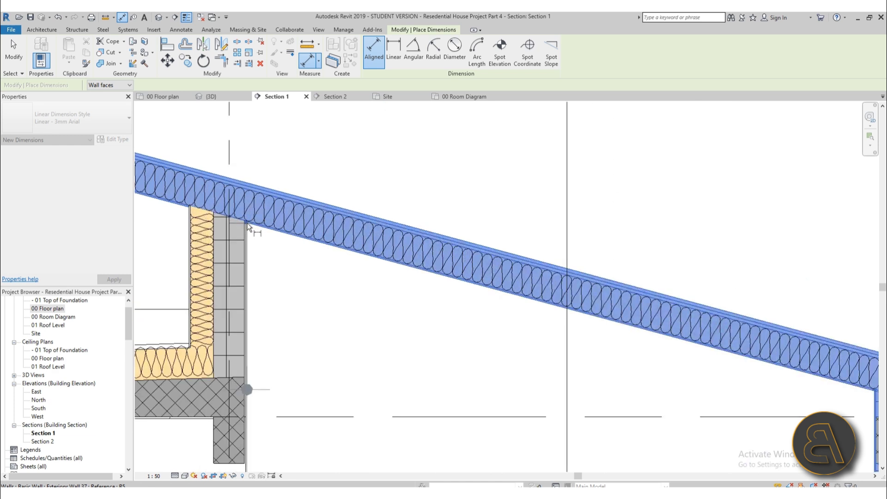
{"action": "scroll", "coordinate": [247, 225], "scroll_direction": "down", "scroll_amount": 3}
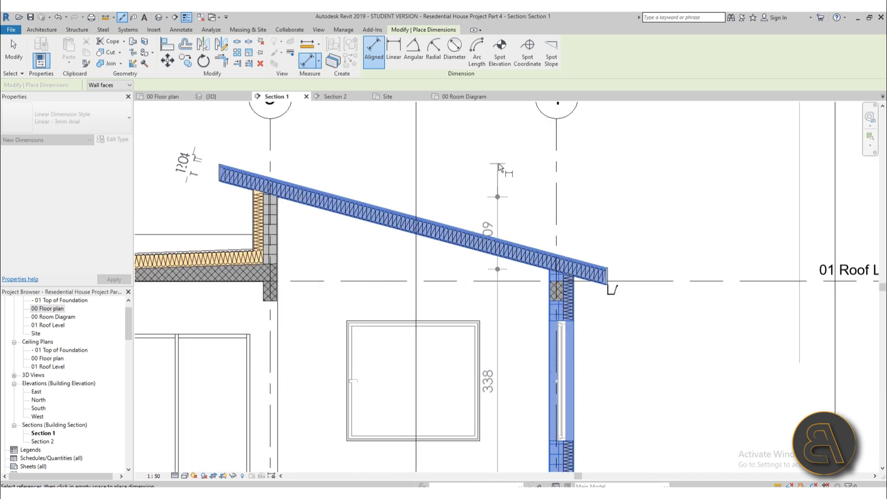
{"action": "scroll", "coordinate": [504, 162], "scroll_direction": "down", "scroll_amount": 1}
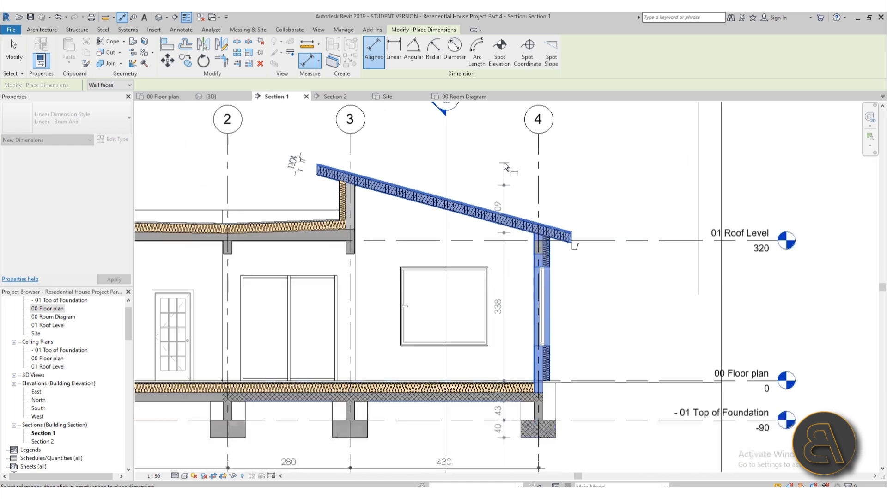
{"action": "left_click", "coordinate": [471, 150]}
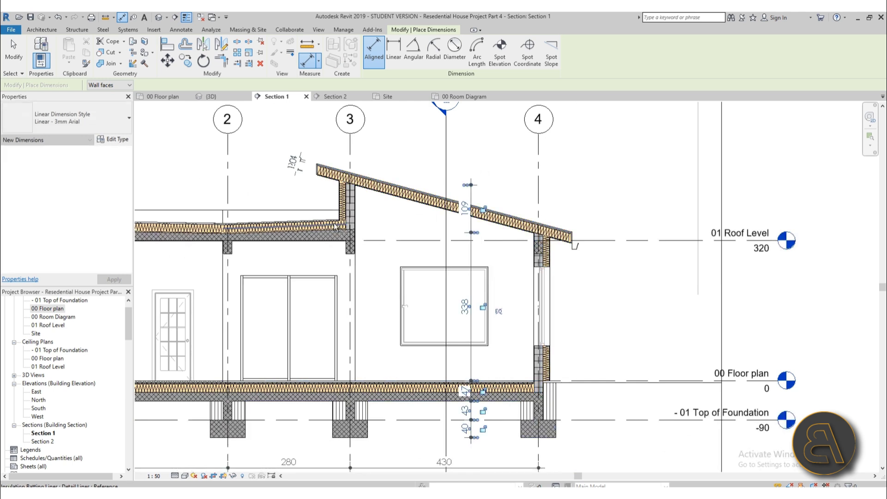
- Start a detailed vertical dimension string at the grid 4 footing, picking the footing faces, each main floor layer and the window sill
{"action": "scroll", "coordinate": [459, 317], "scroll_direction": "up", "scroll_amount": 2}
{"action": "scroll", "coordinate": [615, 253], "scroll_direction": "down", "scroll_amount": 1}
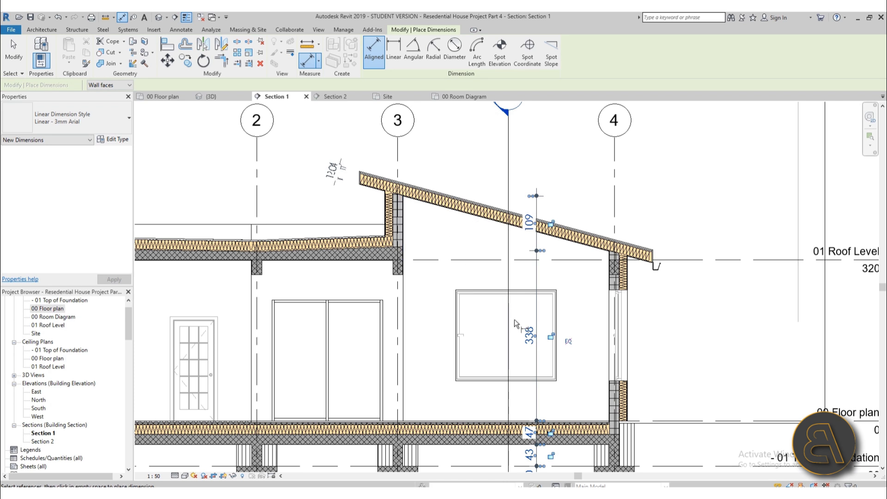
{"action": "scroll", "coordinate": [514, 320], "scroll_direction": "down", "scroll_amount": 2}
{"action": "scroll", "coordinate": [482, 404], "scroll_direction": "up", "scroll_amount": 3}
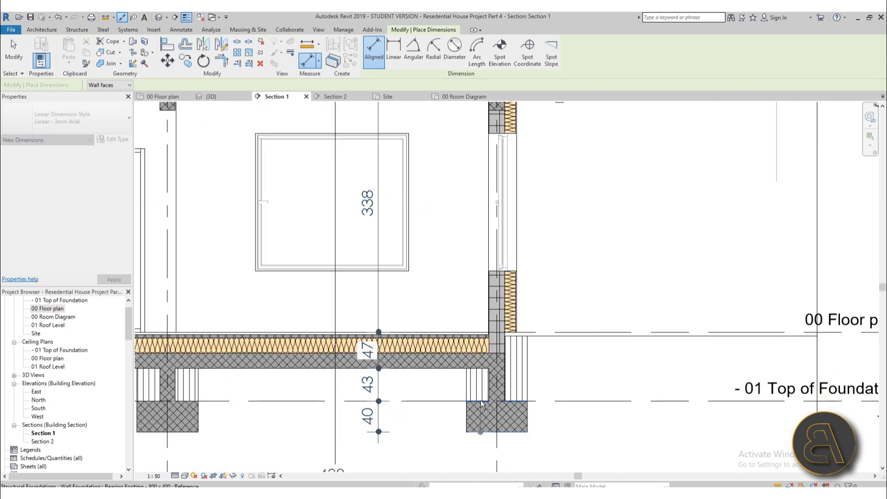
{"action": "scroll", "coordinate": [478, 351], "scroll_direction": "up", "scroll_amount": 1}
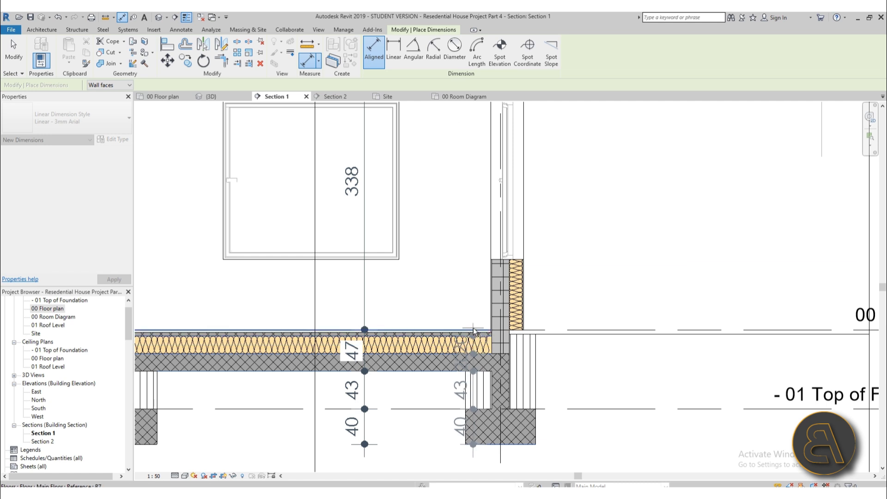
{"action": "scroll", "coordinate": [474, 332], "scroll_direction": "down", "scroll_amount": 2}
{"action": "scroll", "coordinate": [469, 316], "scroll_direction": "up", "scroll_amount": 2}
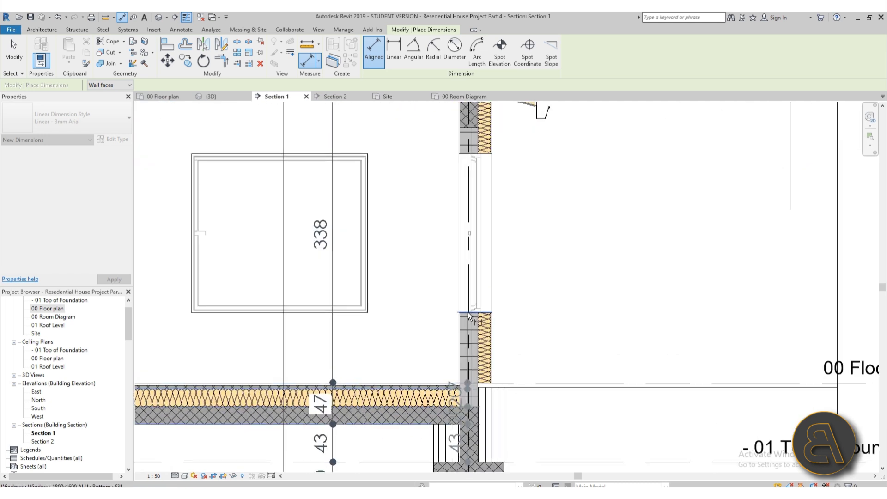
- Add the window head and the wall top under the roof to the detailed string, placing it just inside the grid 4 wall
{"action": "left_click", "coordinate": [467, 155]}
{"action": "scroll", "coordinate": [425, 166], "scroll_direction": "down", "scroll_amount": 1}
{"action": "middle_click_drag", "start_coordinate": [422, 173], "coordinate": [413, 287]}
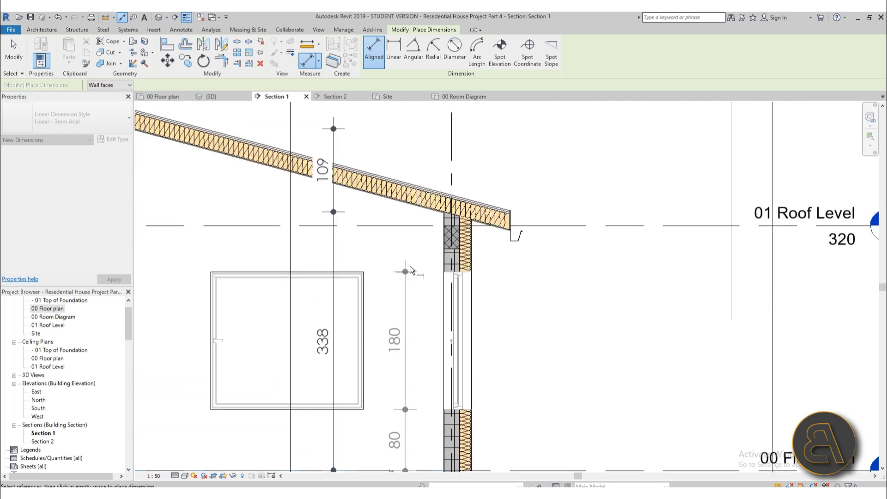
{"action": "scroll", "coordinate": [438, 201], "scroll_direction": "up", "scroll_amount": 3}
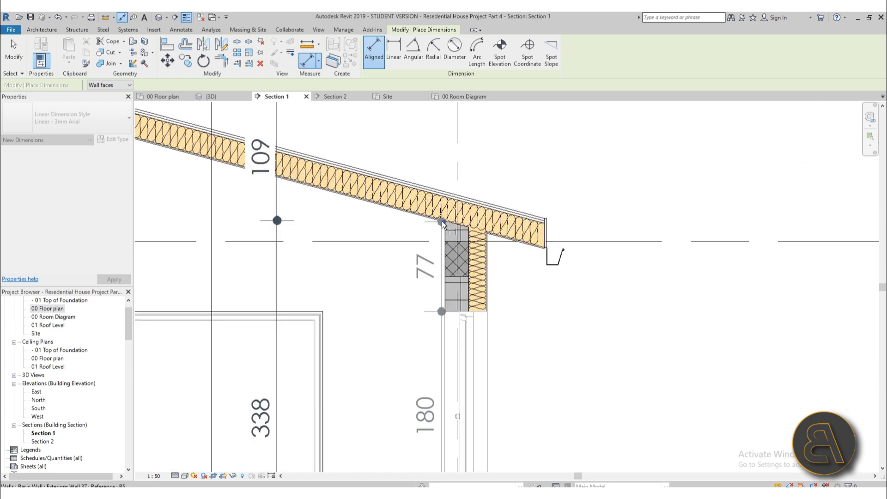
{"action": "scroll", "coordinate": [388, 138], "scroll_direction": "down", "scroll_amount": 3}
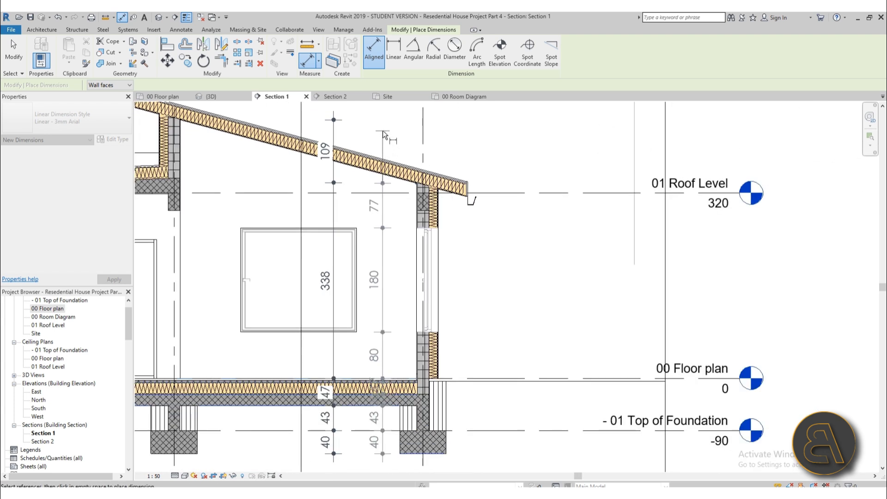
{"action": "left_click", "coordinate": [382, 131]}
{"action": "scroll", "coordinate": [601, 255], "scroll_direction": "down", "scroll_amount": 2}
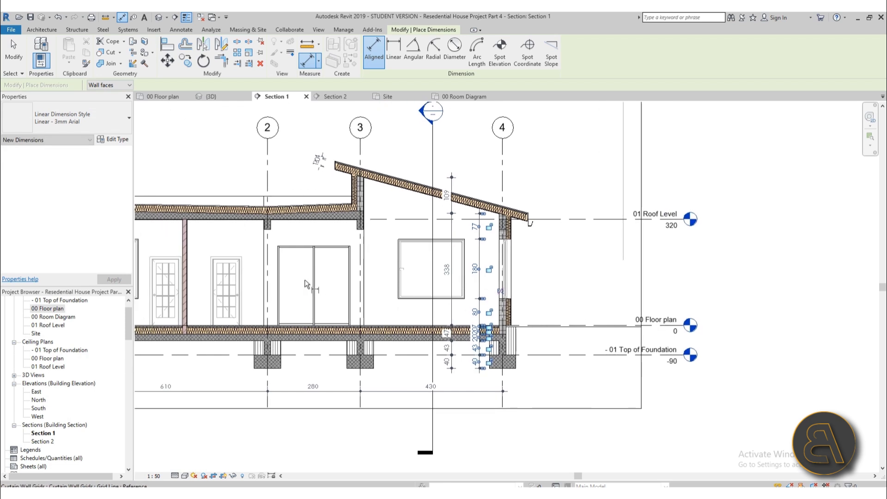
- Review the vertical dimension strings across Section 1, including those at the storefront, doors, beams and sloped roof
{"action": "scroll", "coordinate": [305, 284], "scroll_direction": "up", "scroll_amount": 2}
{"action": "scroll", "coordinate": [439, 330], "scroll_direction": "down", "scroll_amount": 3}
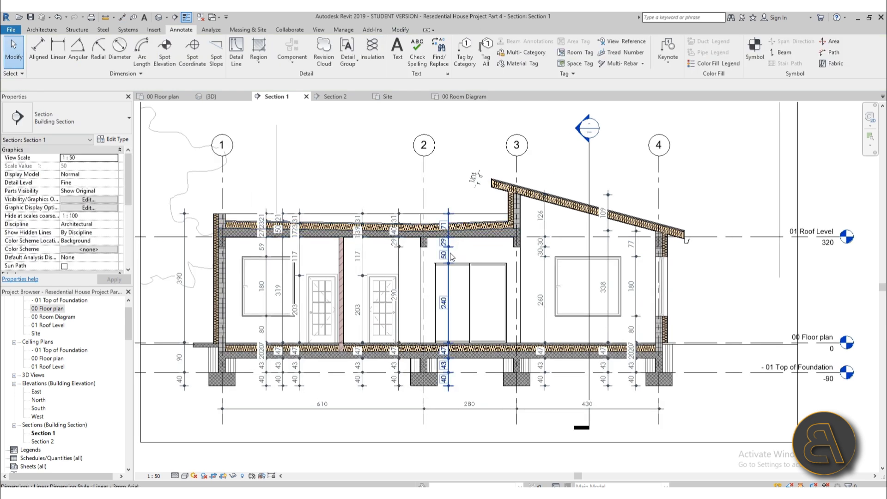
{"action": "scroll", "coordinate": [457, 254], "scroll_direction": "up", "scroll_amount": 4}
{"action": "scroll", "coordinate": [468, 247], "scroll_direction": "up", "scroll_amount": 3}
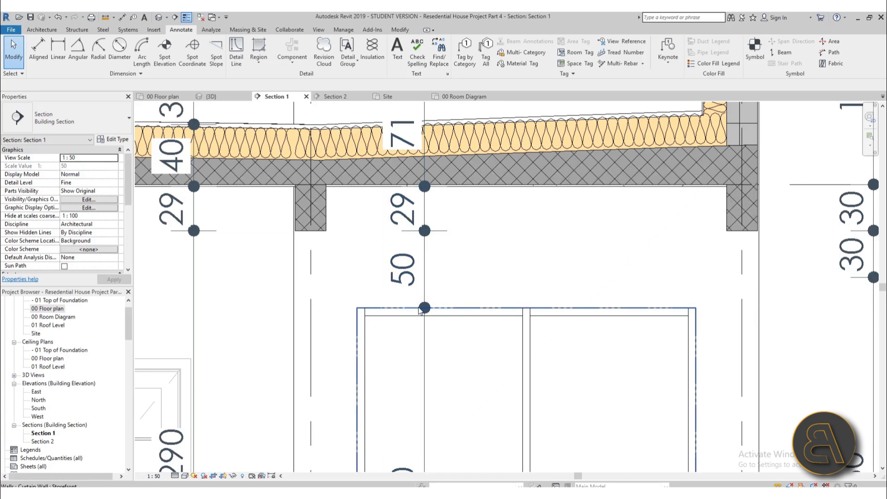
{"action": "scroll", "coordinate": [488, 251], "scroll_direction": "down", "scroll_amount": 4}
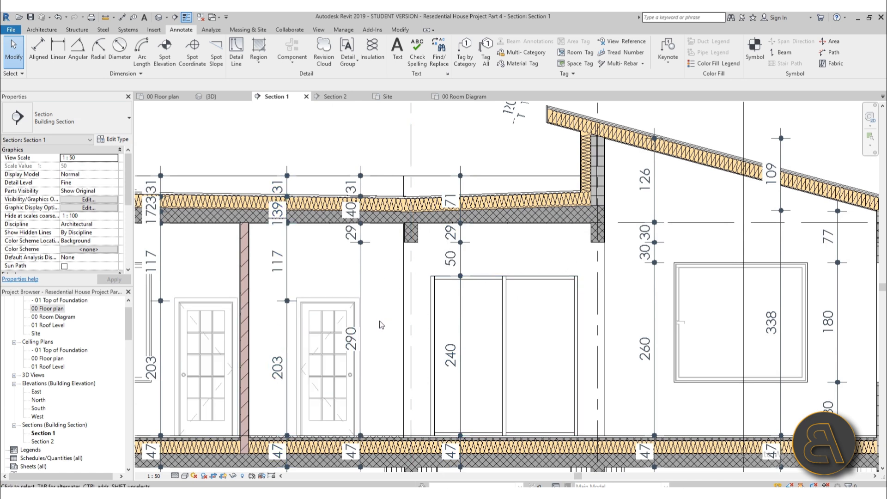
{"action": "scroll", "coordinate": [381, 325], "scroll_direction": "down", "scroll_amount": 4}
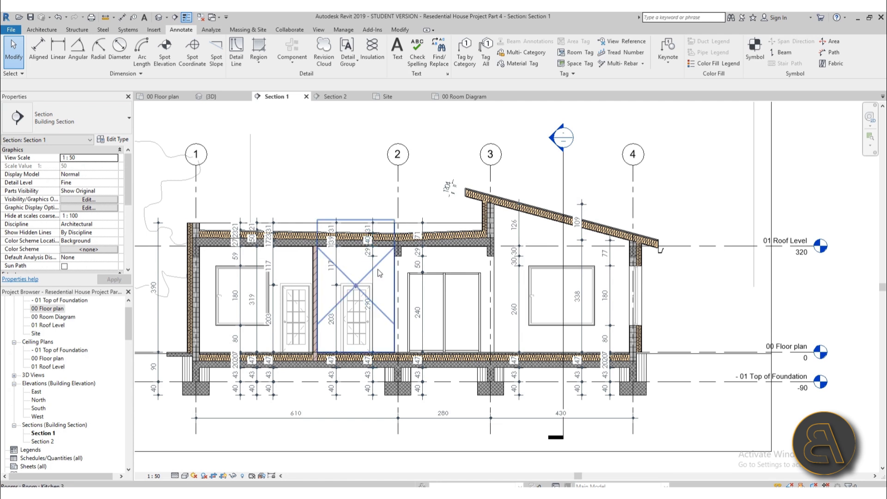
{"action": "left_click", "coordinate": [362, 267]}
{"action": "key", "text": "Escape"}
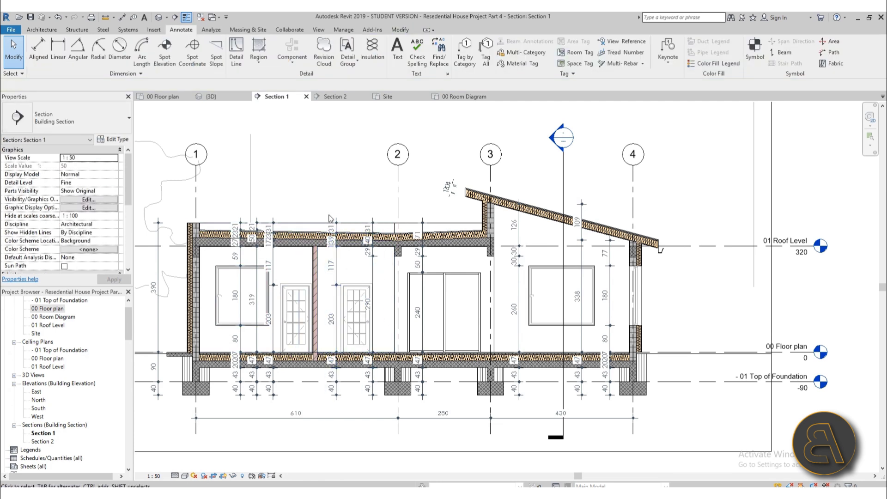
{"action": "middle_click_drag", "start_coordinate": [476, 374], "coordinate": [452, 362]}
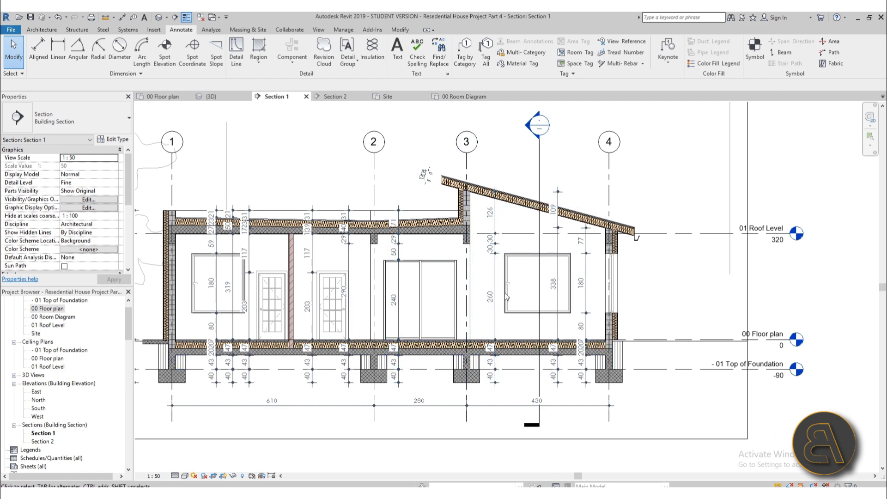
{"action": "scroll", "coordinate": [506, 291], "scroll_direction": "up", "scroll_amount": 2}
{"action": "scroll", "coordinate": [439, 331], "scroll_direction": "down", "scroll_amount": 4}
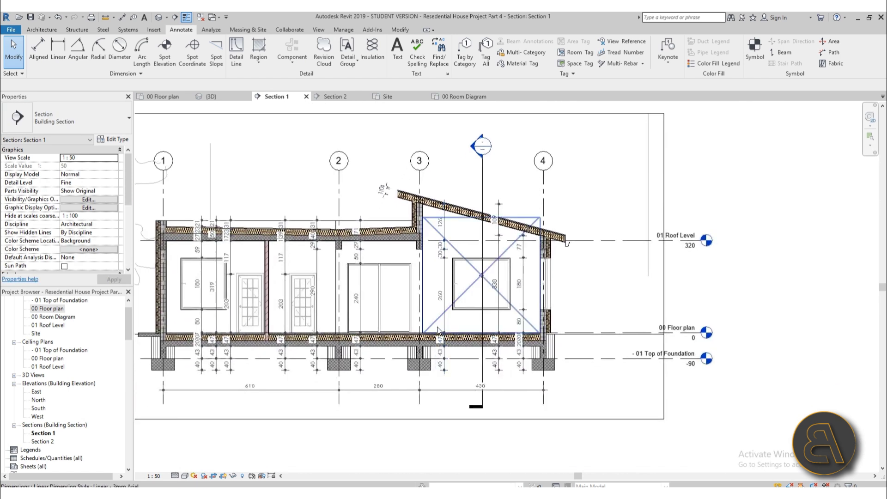
{"action": "middle_click_drag", "start_coordinate": [438, 331], "coordinate": [454, 321]}
- Break the vertical section line between grids 3 and 4 and adjust its upper segment to leave a gap across the window area
{"action": "left_click", "coordinate": [503, 191]}
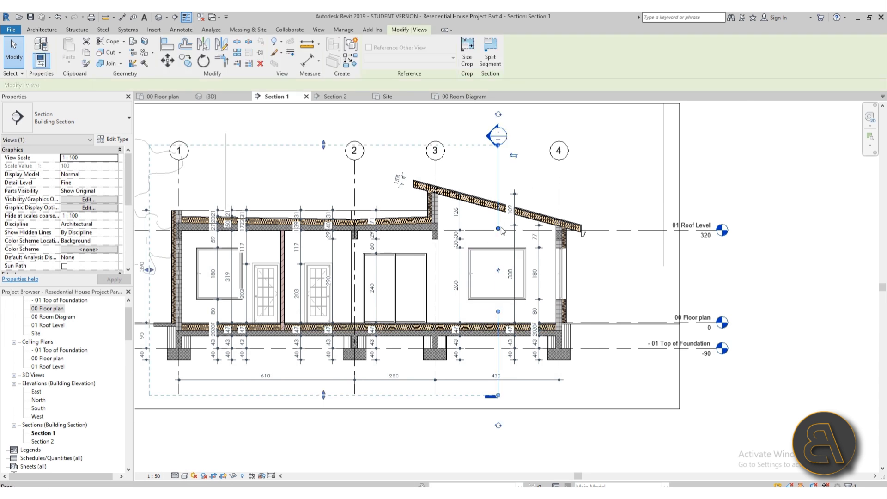
{"action": "left_click_drag", "start_coordinate": [501, 228], "coordinate": [500, 224]}
{"action": "left_click", "coordinate": [604, 306]}
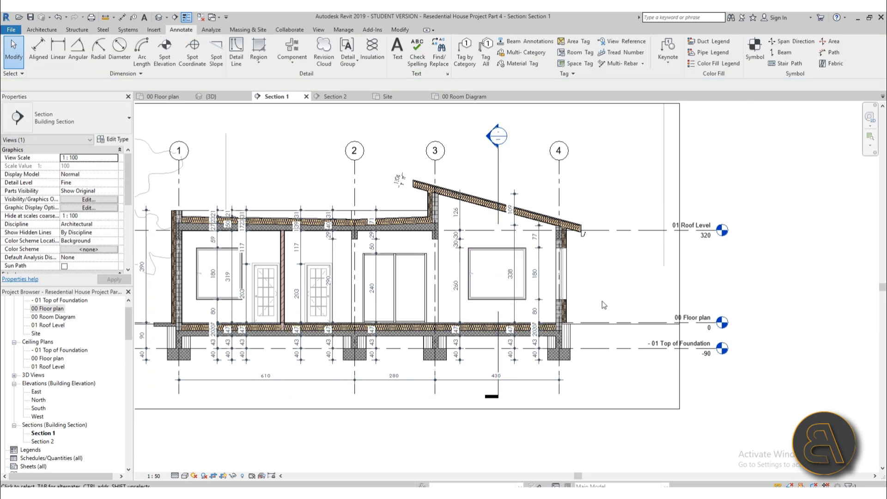
- Place a spot elevation with leader and shoulder on the top corner of the sloped roof's lower eave beside grid 4
{"action": "middle_click_drag", "start_coordinate": [600, 393], "coordinate": [625, 383]}
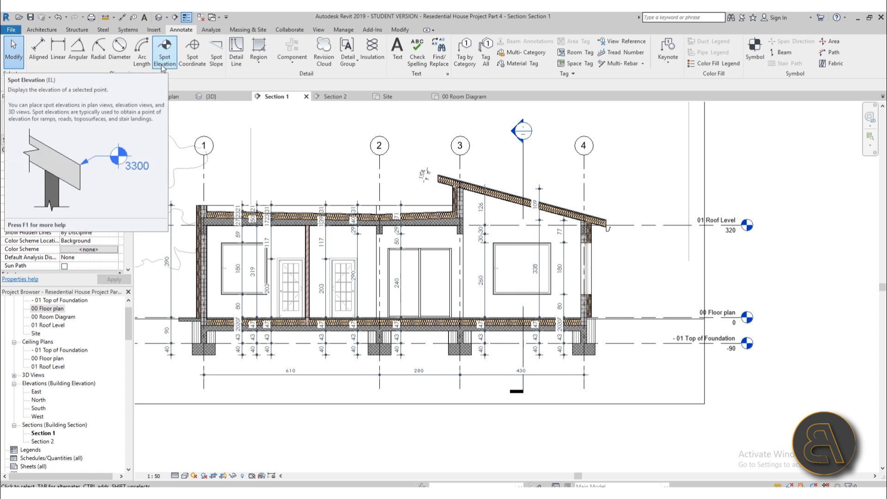
{"action": "left_click", "coordinate": [164, 51]}
{"action": "scroll", "coordinate": [594, 218], "scroll_direction": "up", "scroll_amount": 6}
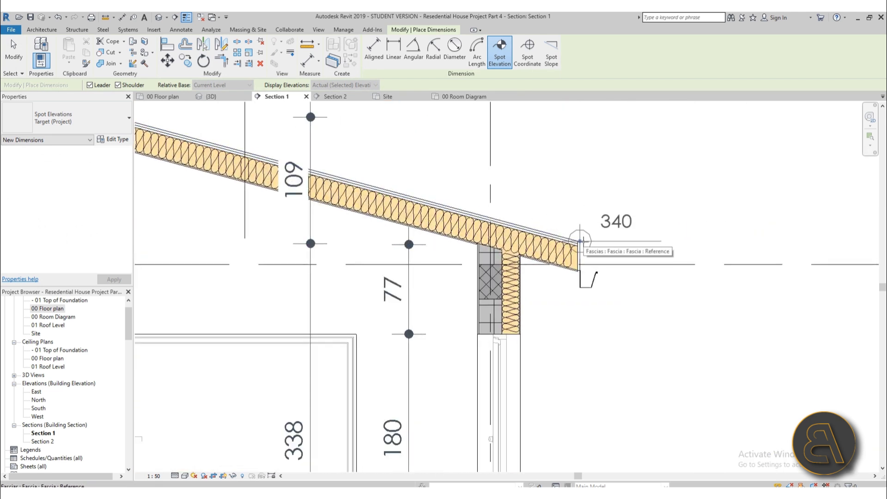
{"action": "left_click", "coordinate": [580, 240]}
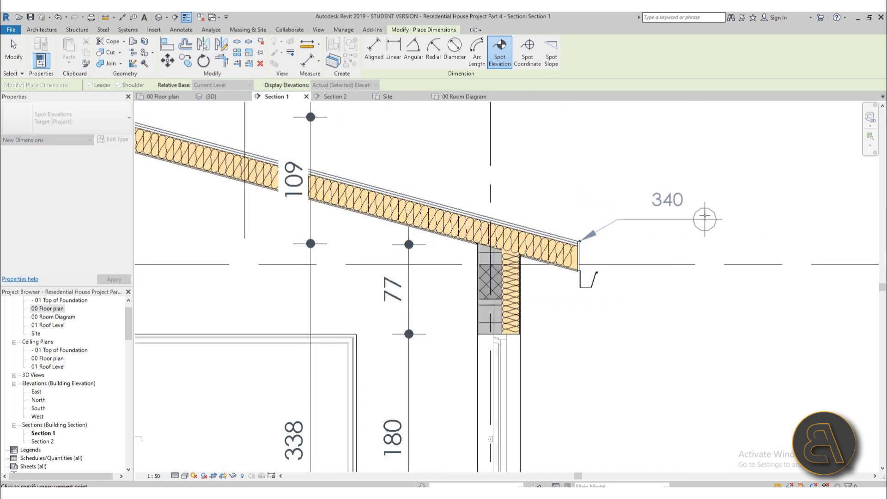
{"action": "left_click", "coordinate": [705, 217]}
- Place a spot elevation on the top corner of the sloped roof's upper eave near grid 3, with its target above the roof
{"action": "scroll", "coordinate": [615, 240], "scroll_direction": "down", "scroll_amount": 3}
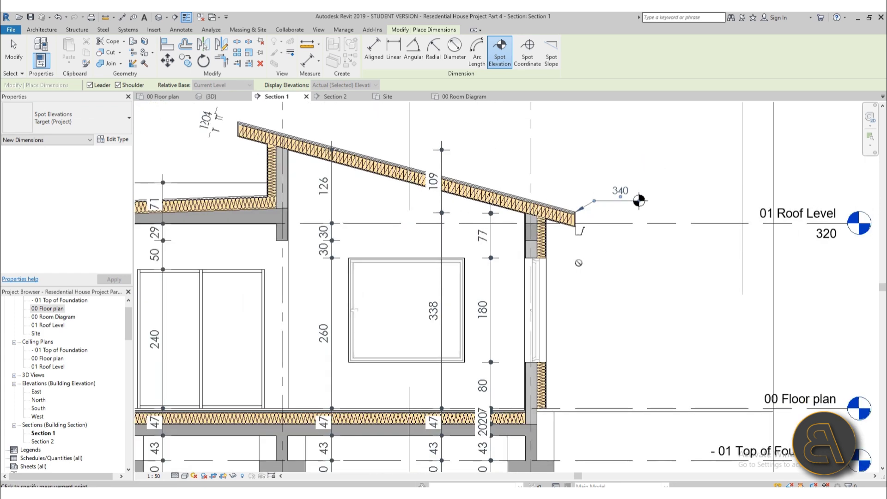
{"action": "scroll", "coordinate": [578, 263], "scroll_direction": "down", "scroll_amount": 3}
{"action": "scroll", "coordinate": [301, 201], "scroll_direction": "up", "scroll_amount": 5}
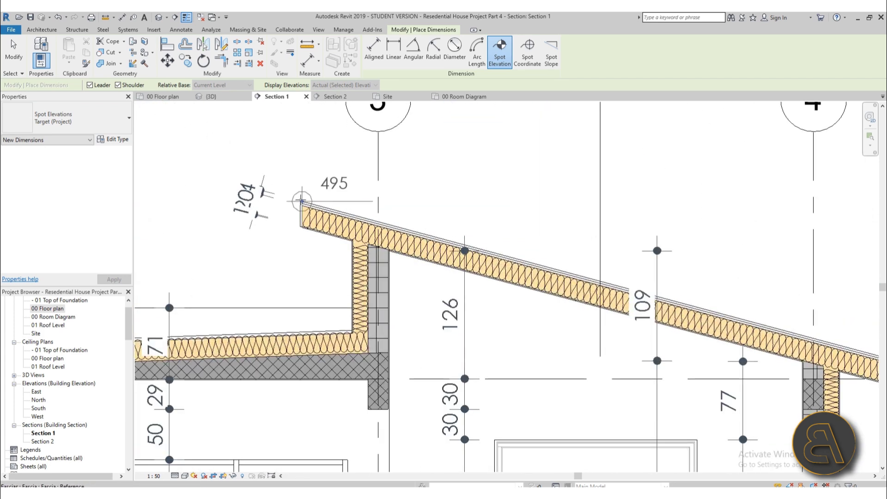
{"action": "left_click", "coordinate": [301, 201]}
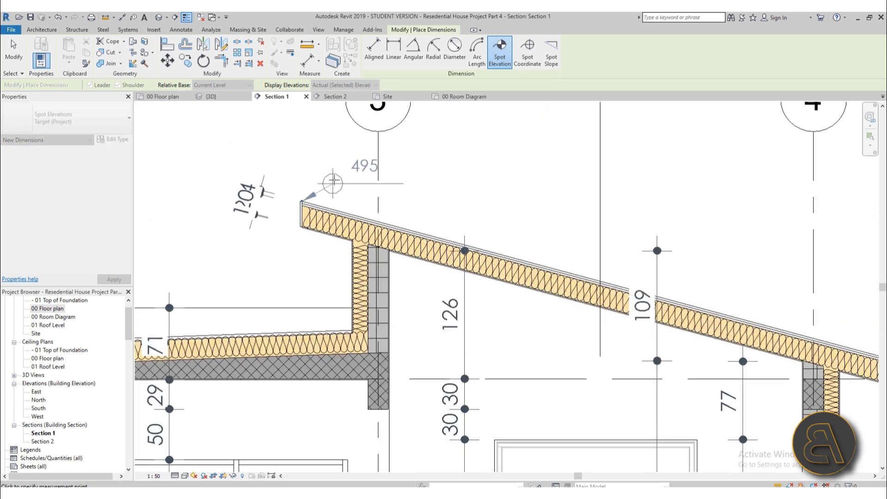
{"action": "left_click", "coordinate": [447, 179]}
- Place a spot elevation on the underside of the concrete beam at grid 3, with its target above the storefront
{"action": "scroll", "coordinate": [448, 184], "scroll_direction": "down", "scroll_amount": 3}
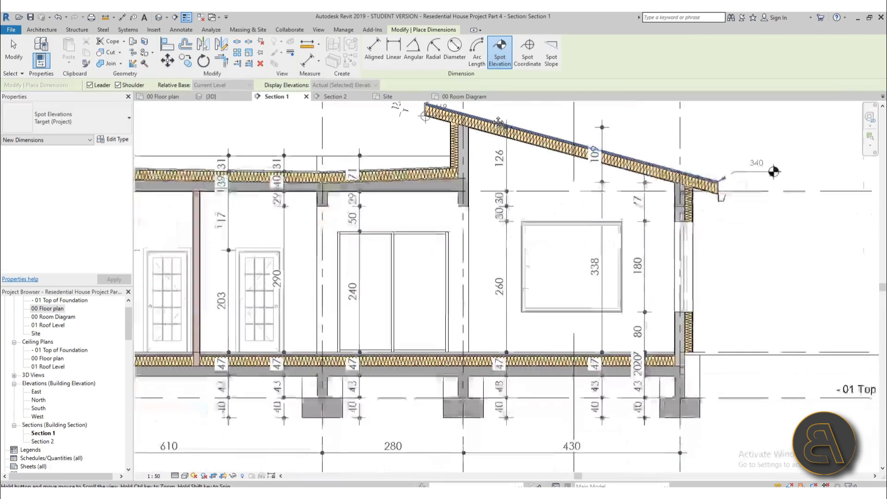
{"action": "scroll", "coordinate": [455, 229], "scroll_direction": "up", "scroll_amount": 4}
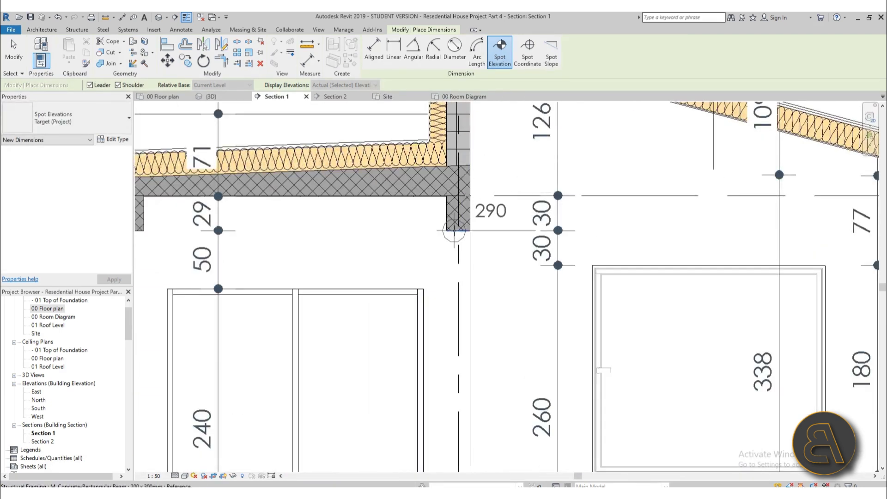
{"action": "left_click", "coordinate": [454, 229]}
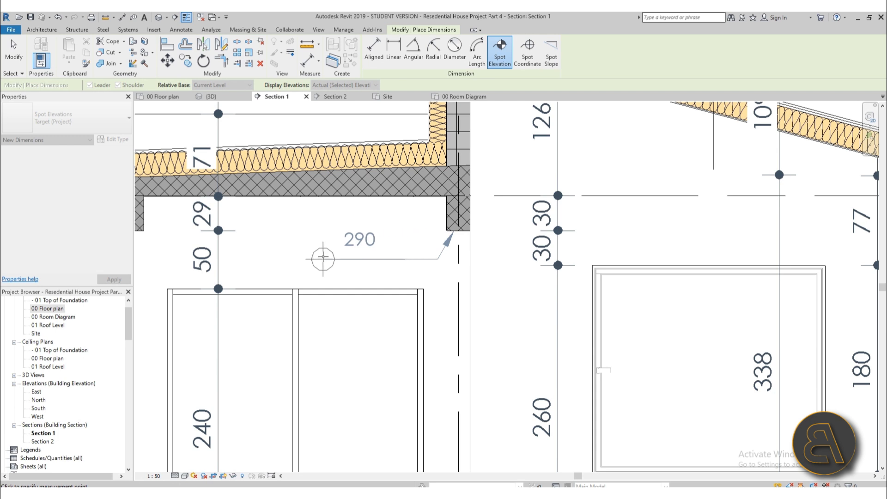
{"action": "left_click", "coordinate": [350, 259]}
{"action": "scroll", "coordinate": [350, 259], "scroll_direction": "down", "scroll_amount": 3}
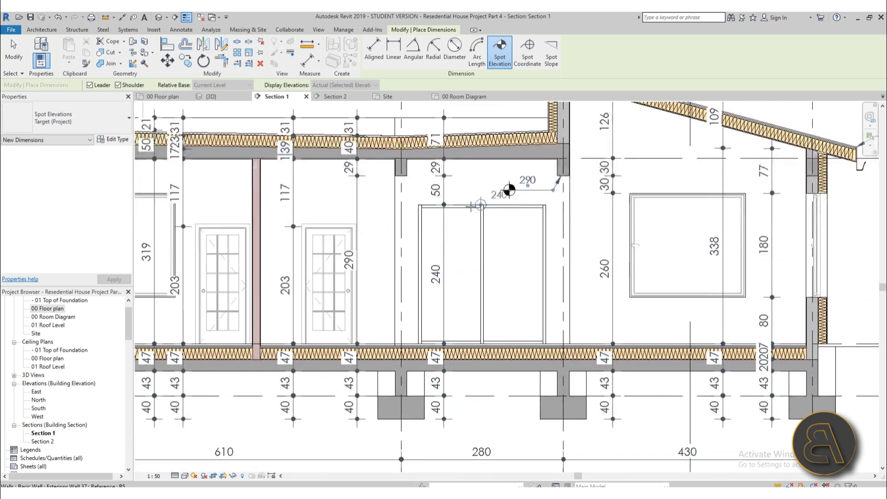
- Place a spot elevation on the top edge of the storefront between grids 2 and 3, with its target inside the glazed opening
{"action": "scroll", "coordinate": [466, 202], "scroll_direction": "up", "scroll_amount": 4}
{"action": "left_click", "coordinate": [455, 203]}
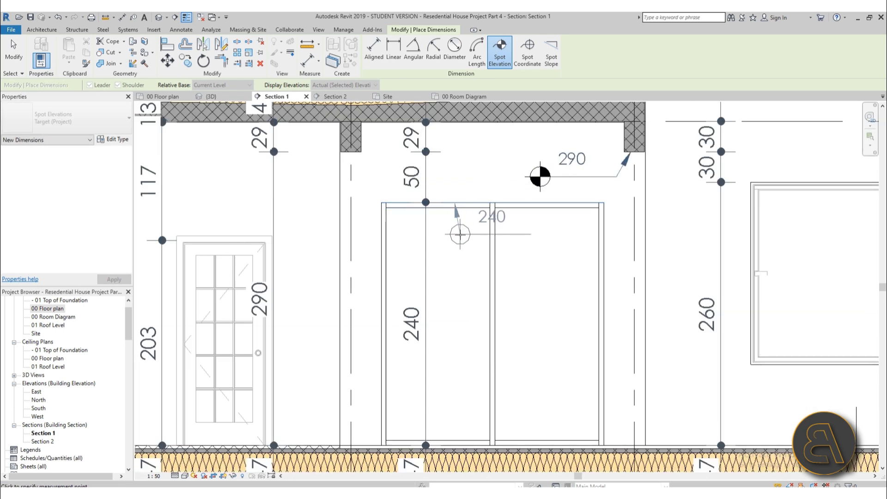
{"action": "left_click", "coordinate": [562, 264]}
{"action": "scroll", "coordinate": [550, 264], "scroll_direction": "down", "scroll_amount": 2}
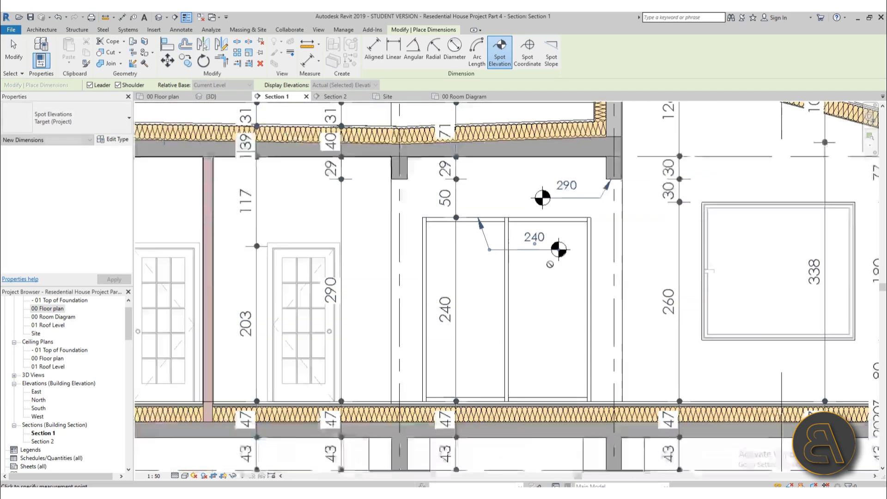
- Place a spot elevation on the top edge of the window between grids 3 and 4, with its target inside the window
{"action": "middle_click_drag", "start_coordinate": [745, 244], "coordinate": [564, 215]}
{"action": "scroll", "coordinate": [564, 214], "scroll_direction": "up", "scroll_amount": 2}
{"action": "left_click", "coordinate": [620, 162]}
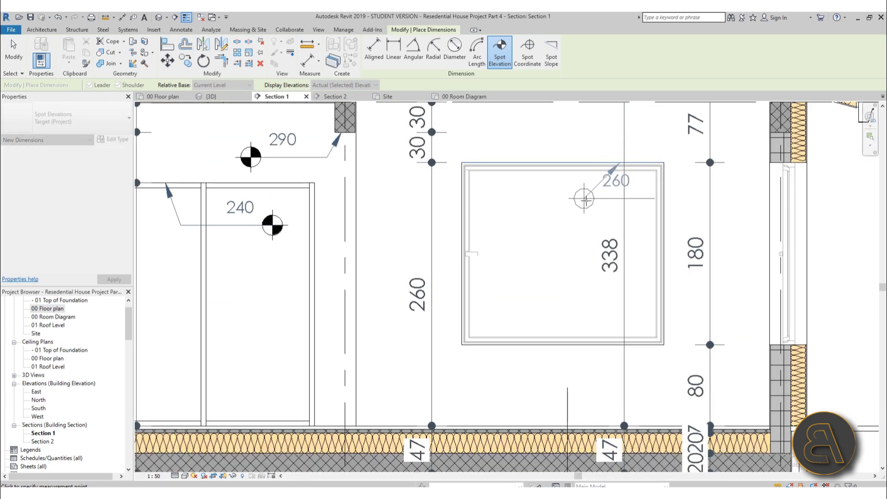
{"action": "left_click", "coordinate": [499, 198]}
- Place a spot elevation on the top of the door nearest grid 2, with its target above the door toward the grid line
{"action": "scroll", "coordinate": [499, 199], "scroll_direction": "down", "scroll_amount": 3}
{"action": "scroll", "coordinate": [349, 195], "scroll_direction": "up", "scroll_amount": 4}
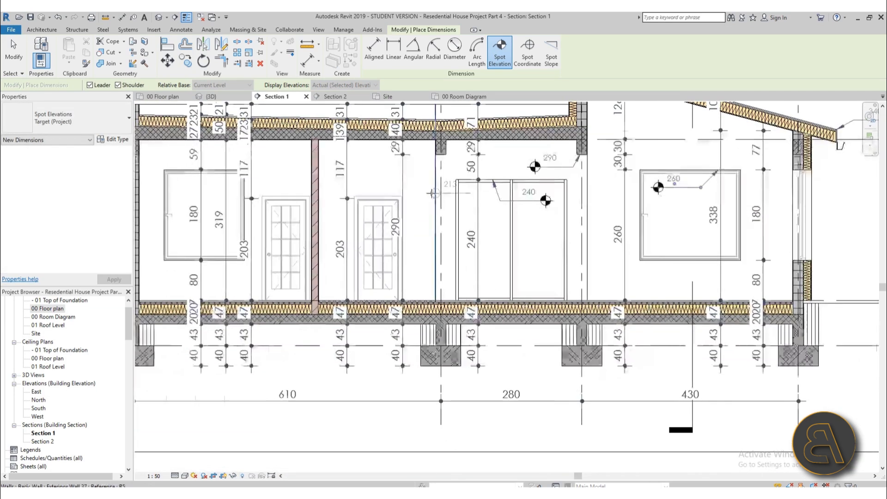
{"action": "left_click", "coordinate": [349, 196]}
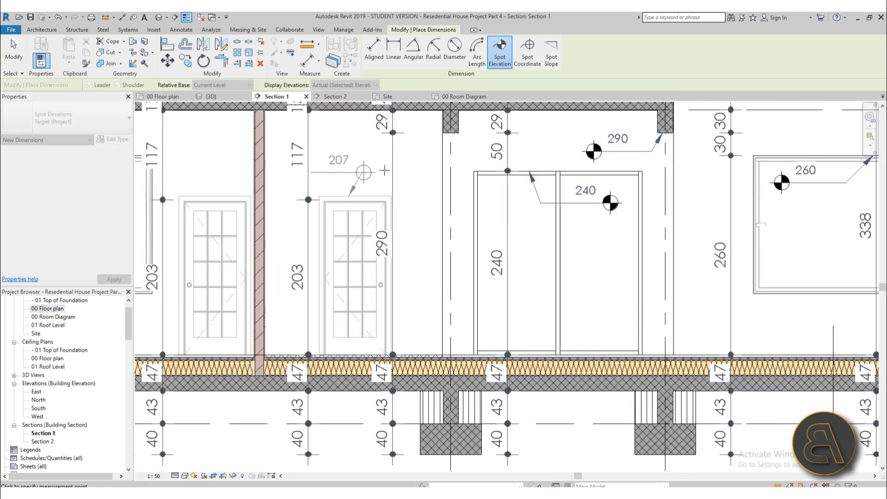
{"action": "left_click", "coordinate": [427, 173]}
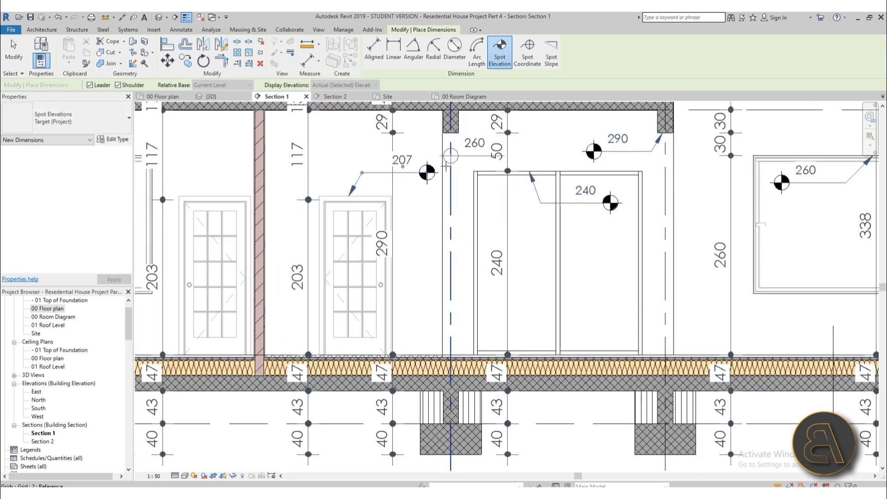
- Place a spot elevation on the underside of the flat roof slab near grid 1, with its target beside the exterior wall
{"action": "scroll", "coordinate": [490, 212], "scroll_direction": "down", "scroll_amount": 2}
{"action": "scroll", "coordinate": [383, 178], "scroll_direction": "up", "scroll_amount": 3}
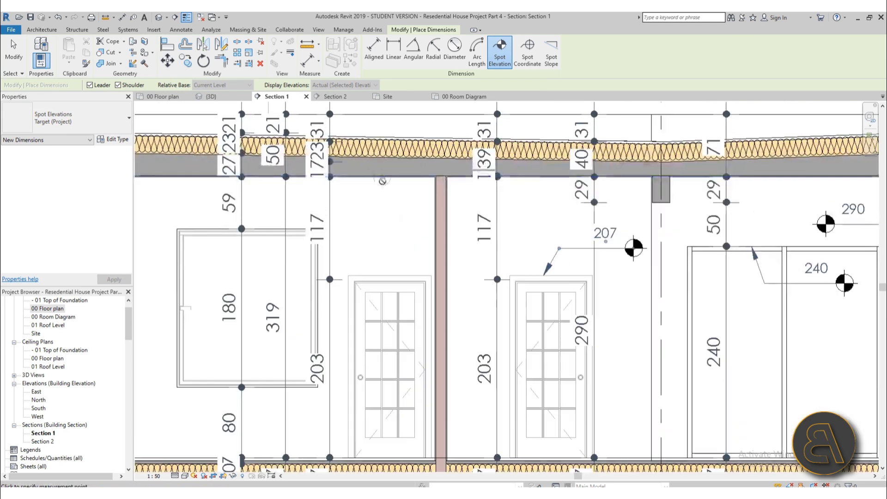
{"action": "middle_click_drag", "start_coordinate": [187, 183], "coordinate": [373, 185]}
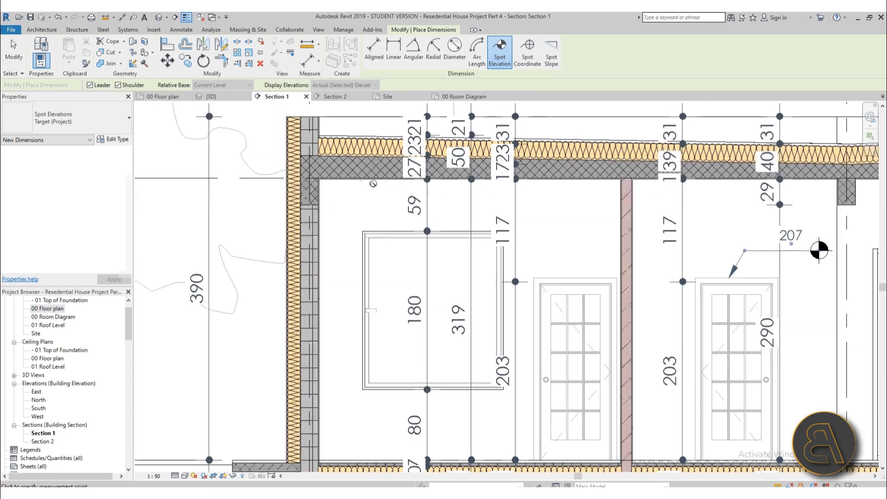
{"action": "scroll", "coordinate": [368, 183], "scroll_direction": "up", "scroll_amount": 2}
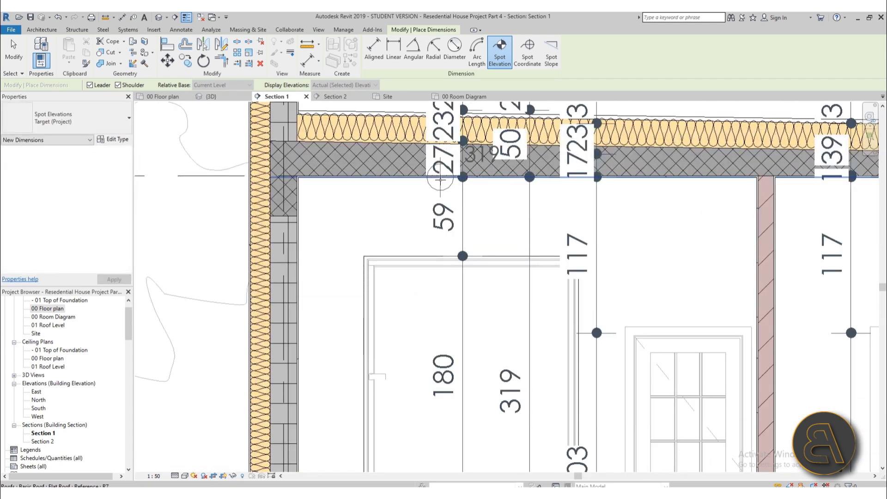
{"action": "left_click", "coordinate": [436, 180]}
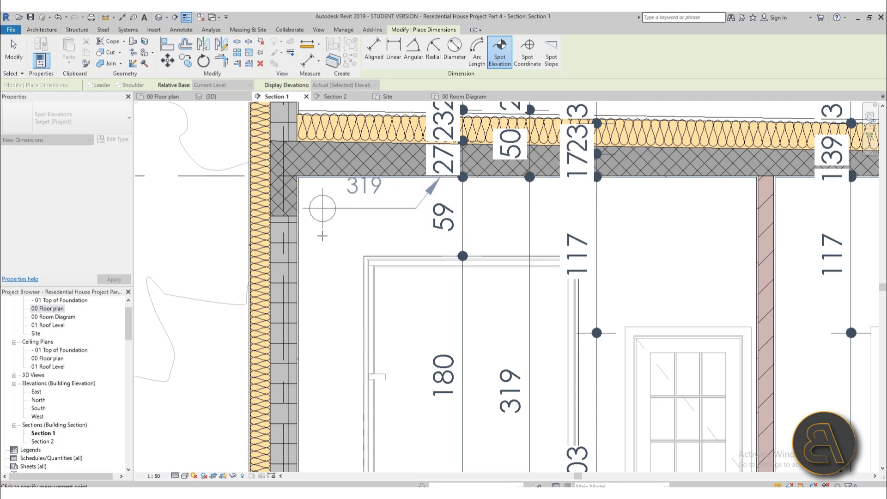
{"action": "left_click", "coordinate": [318, 239]}
- Place a spot elevation on the finished floor of the room beside grid 1, with its target next to the exterior wall
{"action": "scroll", "coordinate": [318, 239], "scroll_direction": "down", "scroll_amount": 3}
{"action": "middle_click_drag", "start_coordinate": [318, 239], "coordinate": [303, 120]}
{"action": "scroll", "coordinate": [335, 303], "scroll_direction": "up", "scroll_amount": 3}
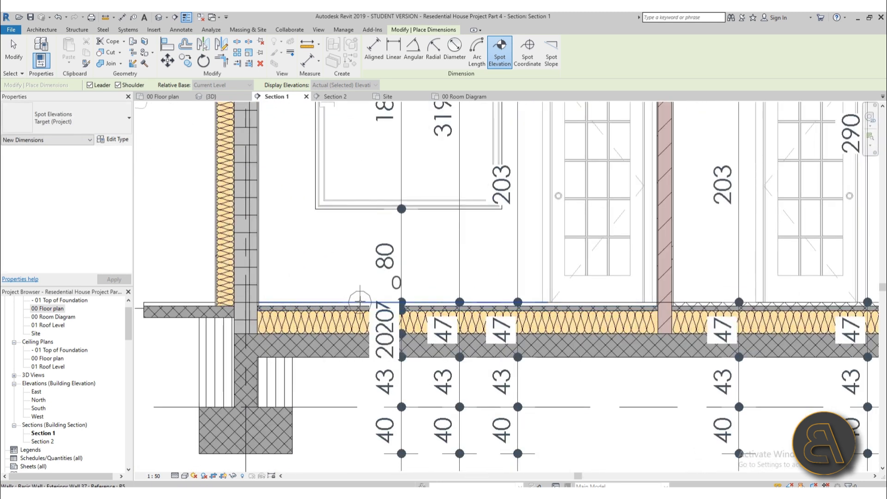
{"action": "left_click", "coordinate": [360, 302]}
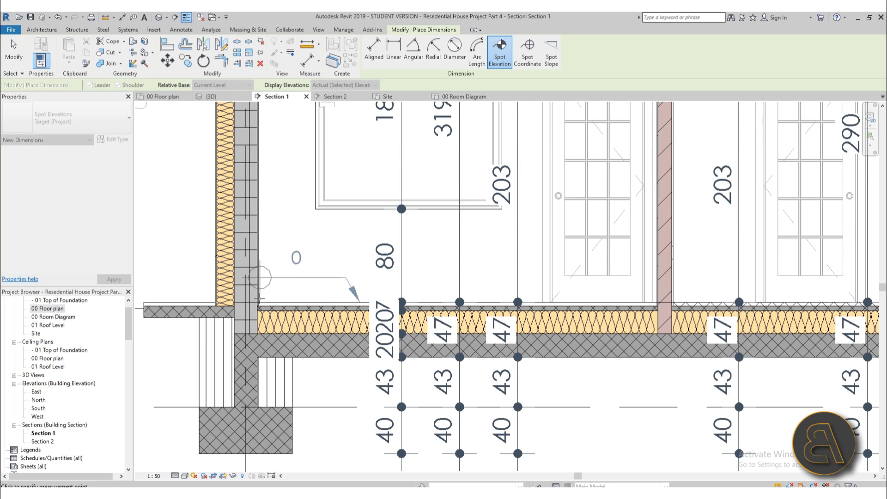
{"action": "left_click", "coordinate": [260, 299]}
- Place a spot elevation on the finished floor between grids 3 and 4, with its target below the window
{"action": "scroll", "coordinate": [261, 300], "scroll_direction": "down", "scroll_amount": 3}
{"action": "scroll", "coordinate": [505, 323], "scroll_direction": "up", "scroll_amount": 2}
{"action": "middle_click_drag", "start_coordinate": [505, 324], "coordinate": [157, 283]}
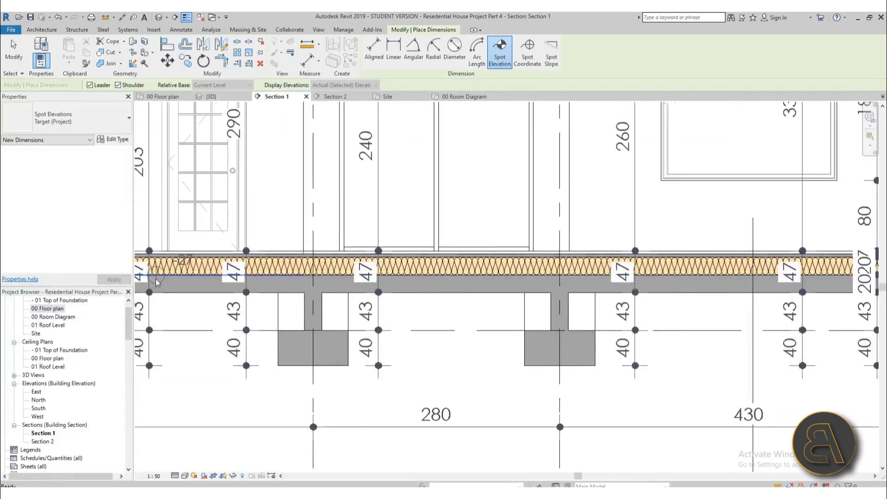
{"action": "scroll", "coordinate": [157, 283], "scroll_direction": "down", "scroll_amount": 3}
{"action": "scroll", "coordinate": [480, 264], "scroll_direction": "up", "scroll_amount": 4}
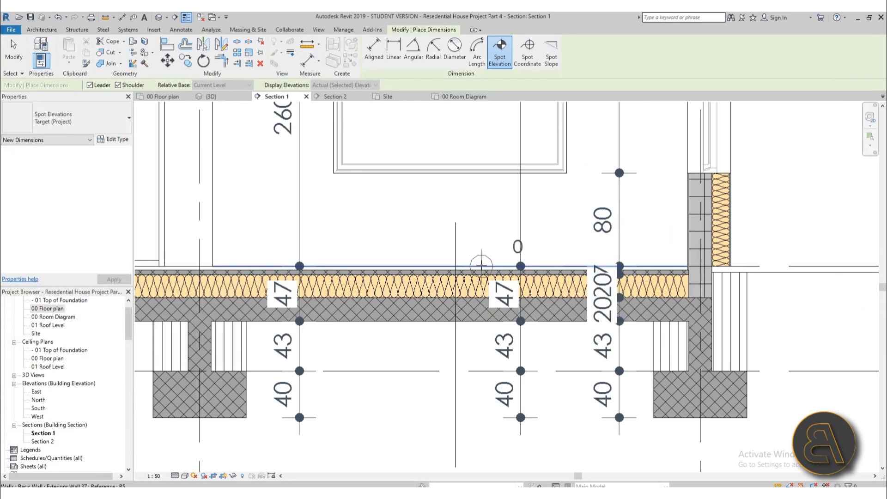
{"action": "left_click", "coordinate": [481, 266]}
{"action": "left_click", "coordinate": [378, 235]}
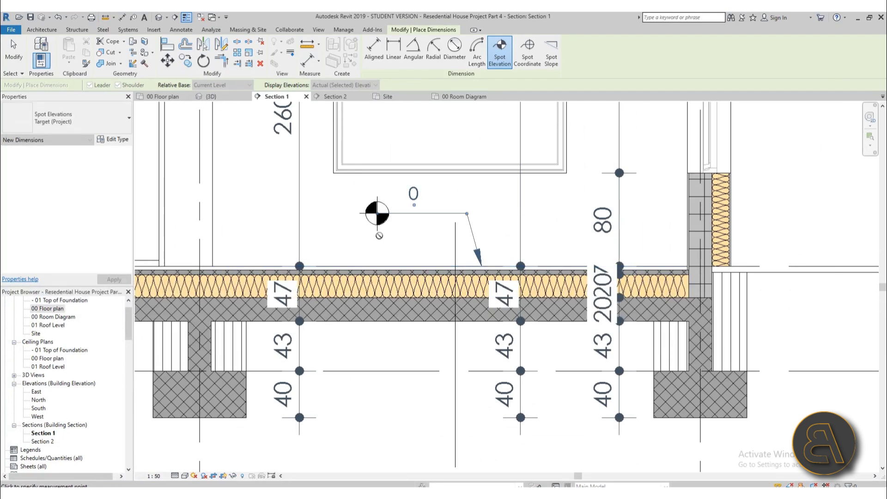
- Place spot elevations on the top and bottom edges of the grid 3 footing, with both targets on the side facing grid 2
{"action": "scroll", "coordinate": [407, 259], "scroll_direction": "down", "scroll_amount": 2}
{"action": "middle_click_drag", "start_coordinate": [407, 258], "coordinate": [502, 167]}
{"action": "scroll", "coordinate": [353, 250], "scroll_direction": "up", "scroll_amount": 2}
{"action": "left_click", "coordinate": [359, 201]}
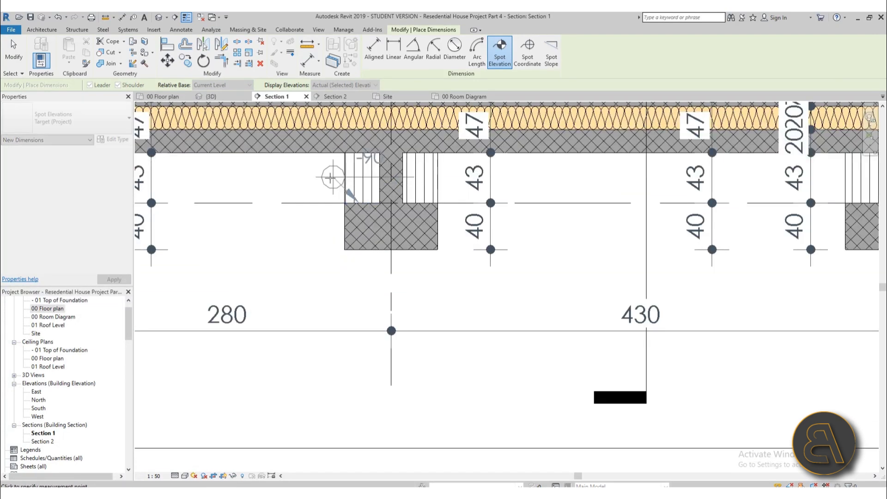
{"action": "left_click", "coordinate": [237, 218]}
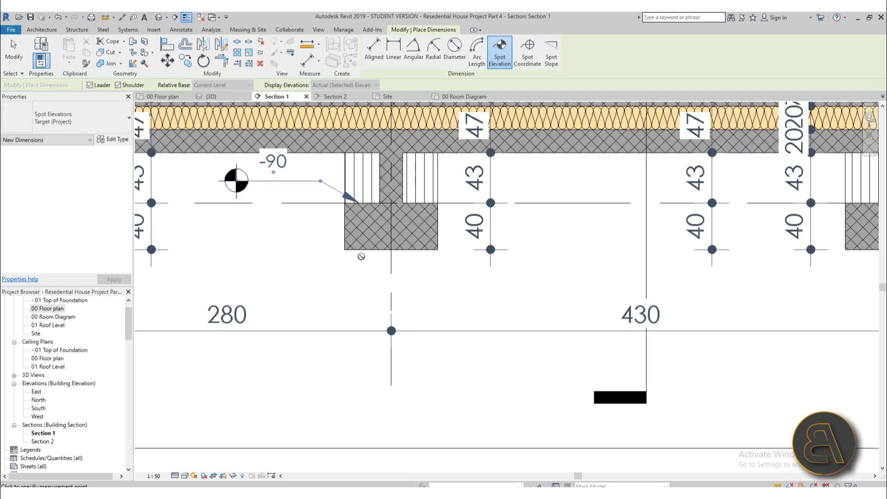
{"action": "left_click", "coordinate": [362, 251]}
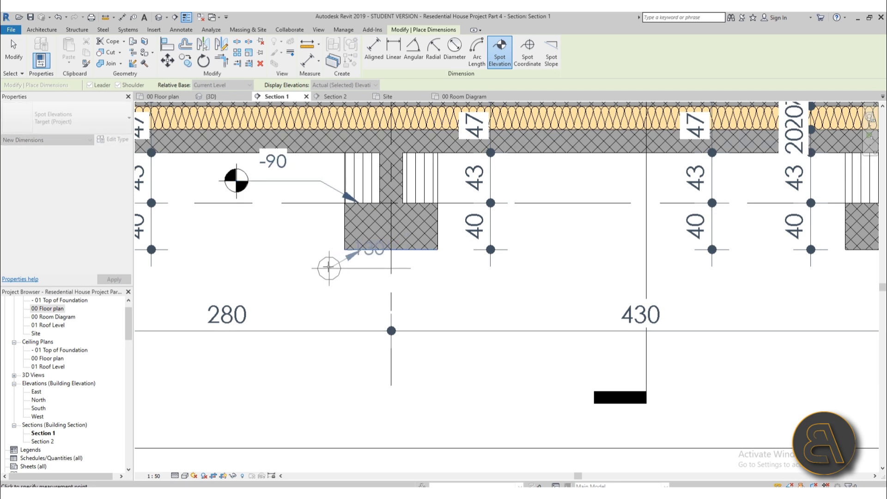
{"action": "left_click", "coordinate": [241, 284]}
- Review the spot elevations across the whole of Section 1 and finish placing them
{"action": "scroll", "coordinate": [410, 250], "scroll_direction": "down", "scroll_amount": 3}
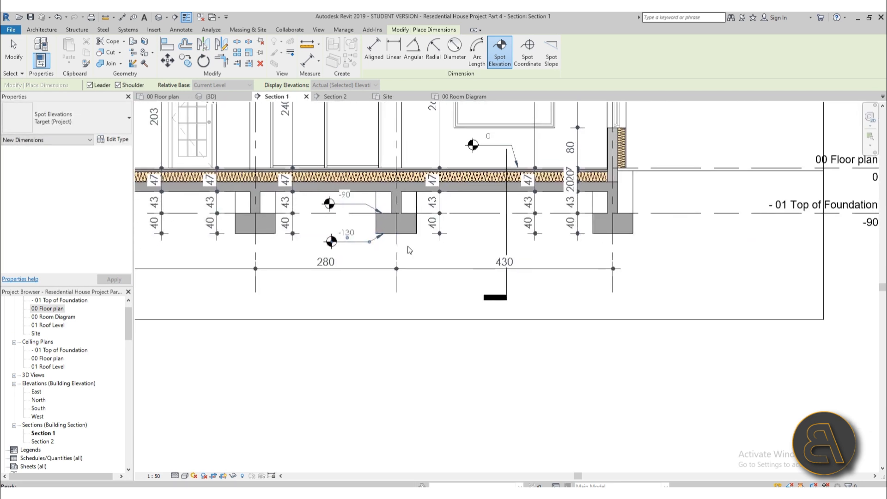
{"action": "middle_click_drag", "start_coordinate": [429, 248], "coordinate": [430, 271]}
{"action": "middle_click_drag", "start_coordinate": [515, 260], "coordinate": [529, 309]}
{"action": "scroll", "coordinate": [529, 308], "scroll_direction": "down", "scroll_amount": 1}
{"action": "scroll", "coordinate": [548, 248], "scroll_direction": "up", "scroll_amount": 4}
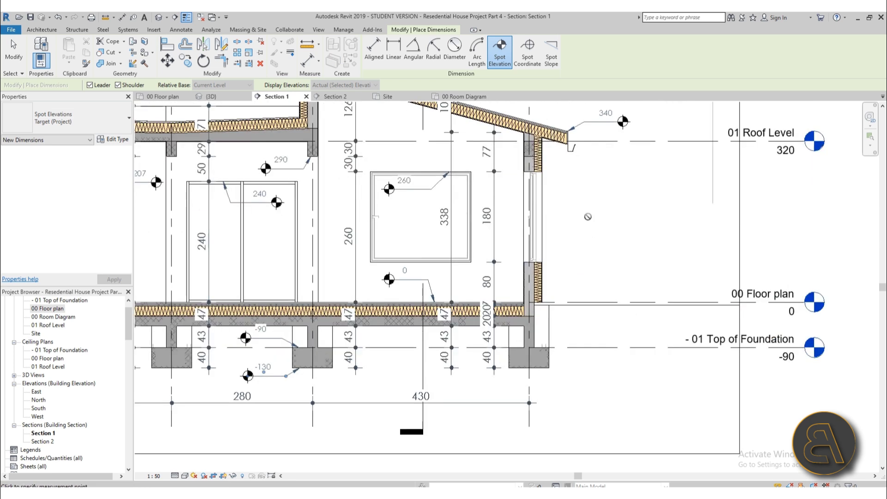
{"action": "scroll", "coordinate": [586, 215], "scroll_direction": "down", "scroll_amount": 2}
{"action": "middle_click_drag", "start_coordinate": [591, 230], "coordinate": [688, 245]}
{"action": "scroll", "coordinate": [573, 229], "scroll_direction": "down", "scroll_amount": 2}
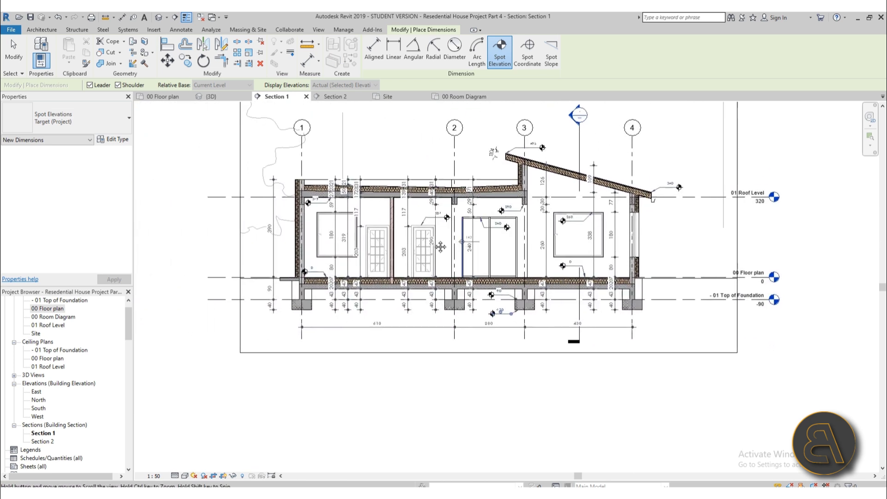
{"action": "middle_click_drag", "start_coordinate": [439, 248], "coordinate": [410, 247]}
{"action": "mouse_move", "coordinate": [530, 221]}
{"action": "middle_mouse_down"}
{"action": "mouse_move", "coordinate": [508, 229]}
{"action": "mouse_move", "coordinate": [513, 237]}
{"action": "middle_mouse_up"}
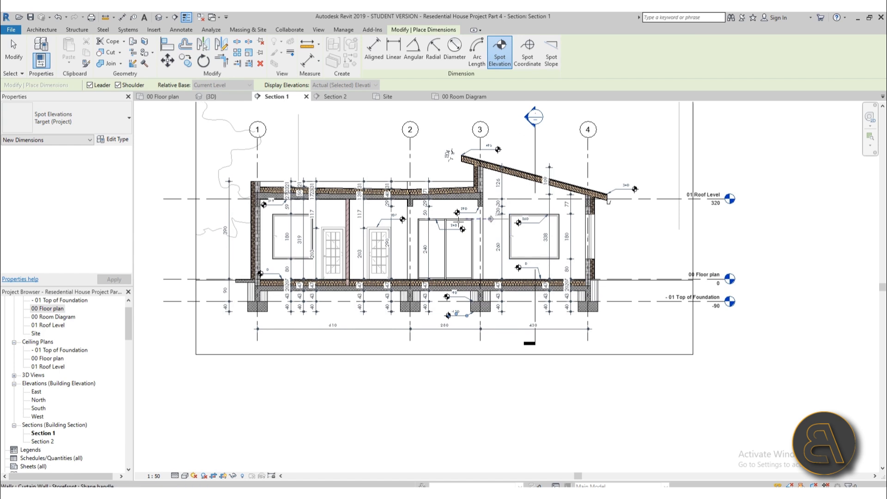
{"action": "scroll", "coordinate": [678, 181], "scroll_direction": "up", "scroll_amount": 2}
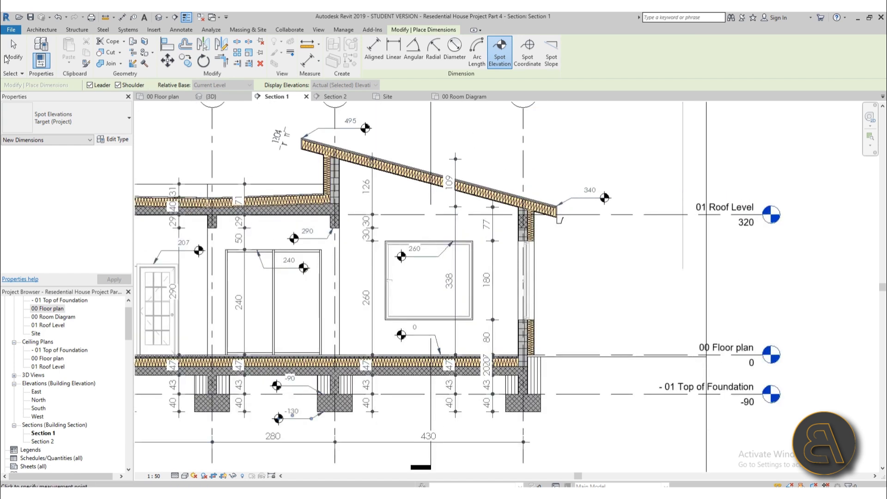
{"action": "left_click", "coordinate": [13, 55]}
- Place an arrow spot slope on the top surface of the sloped roof between grids 3 and 4, offset above the roof
{"action": "key", "text": "z"}
{"action": "key", "text": "f"}
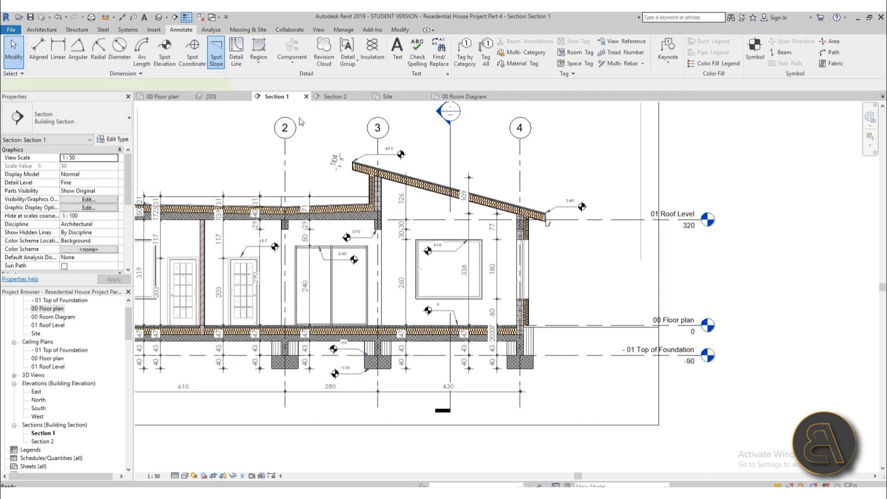
{"action": "scroll", "coordinate": [423, 178], "scroll_direction": "up", "scroll_amount": 3}
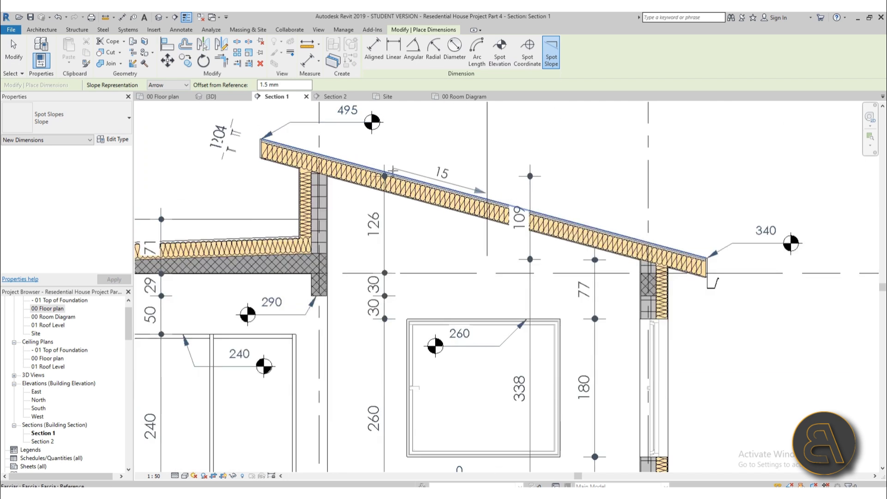
{"action": "left_click", "coordinate": [401, 173]}
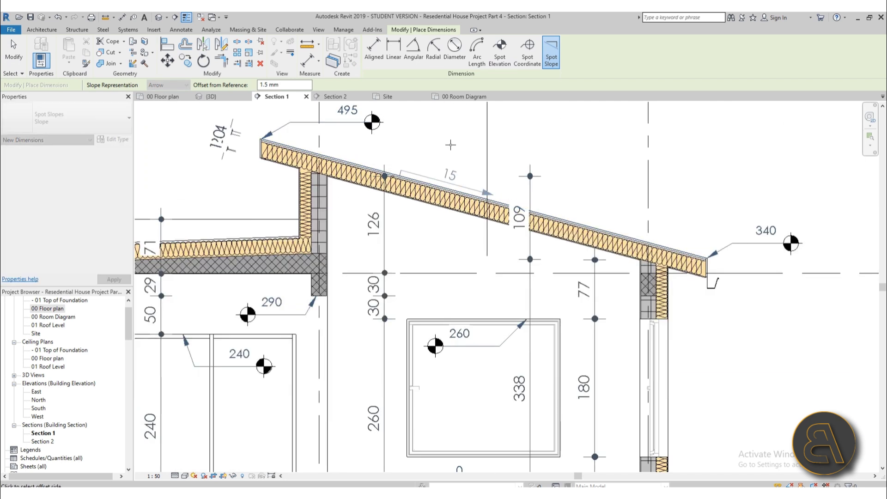
{"action": "left_click", "coordinate": [430, 139]}
- Set the unit symbol of the roof's Slope spot slope type to ° in its units format and apply the change
{"action": "scroll", "coordinate": [441, 167], "scroll_direction": "up", "scroll_amount": 2}
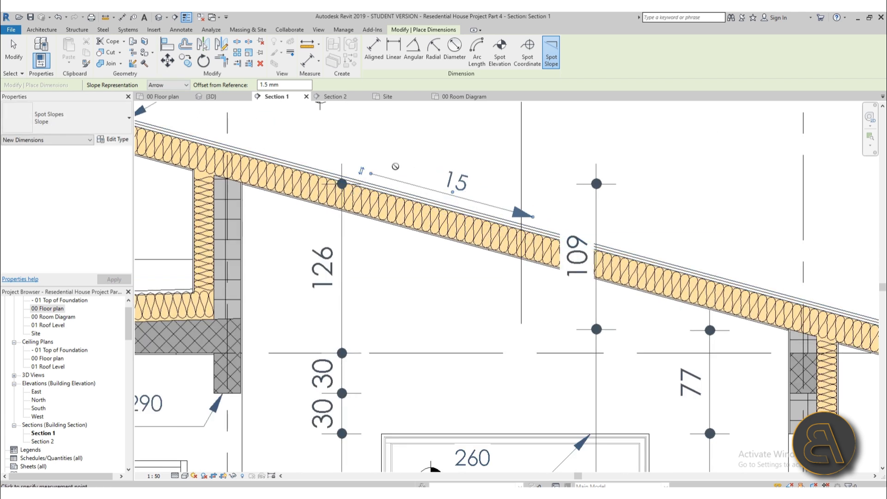
{"action": "left_click", "coordinate": [14, 52]}
{"action": "left_click", "coordinate": [436, 191]}
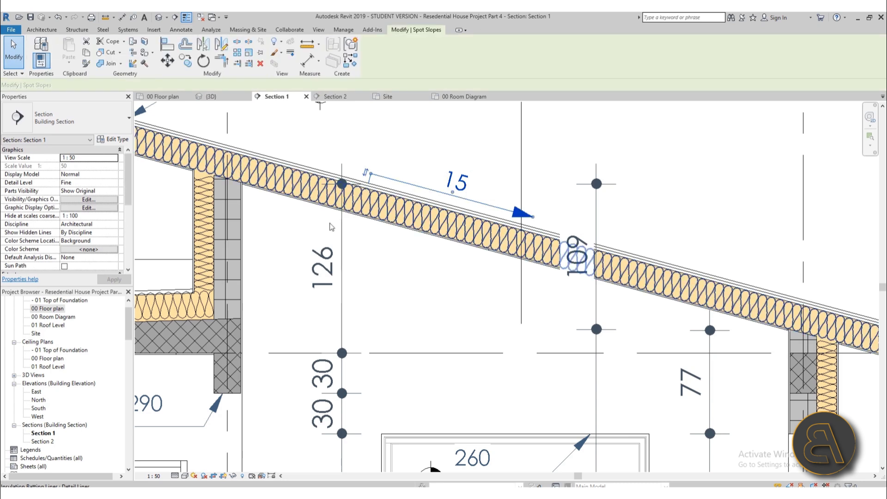
{"action": "left_click", "coordinate": [116, 141]}
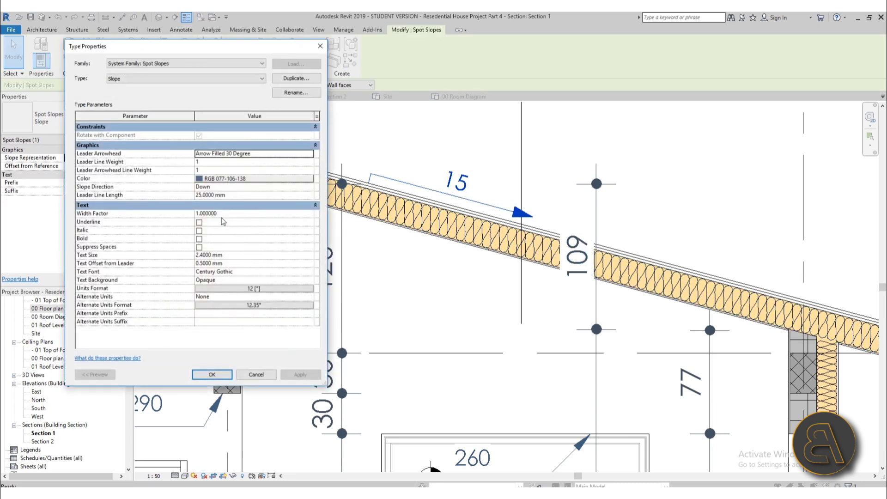
{"action": "left_click", "coordinate": [228, 289]}
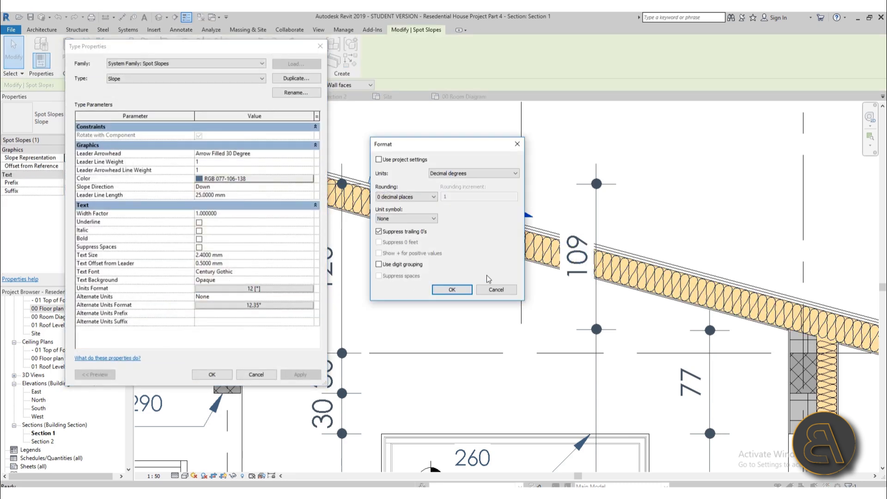
{"action": "left_click", "coordinate": [395, 219]}
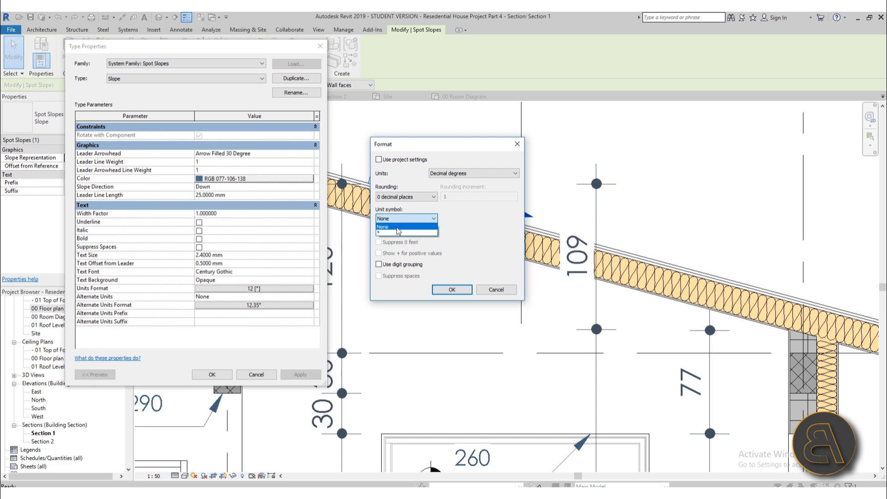
{"action": "left_click", "coordinate": [398, 232]}
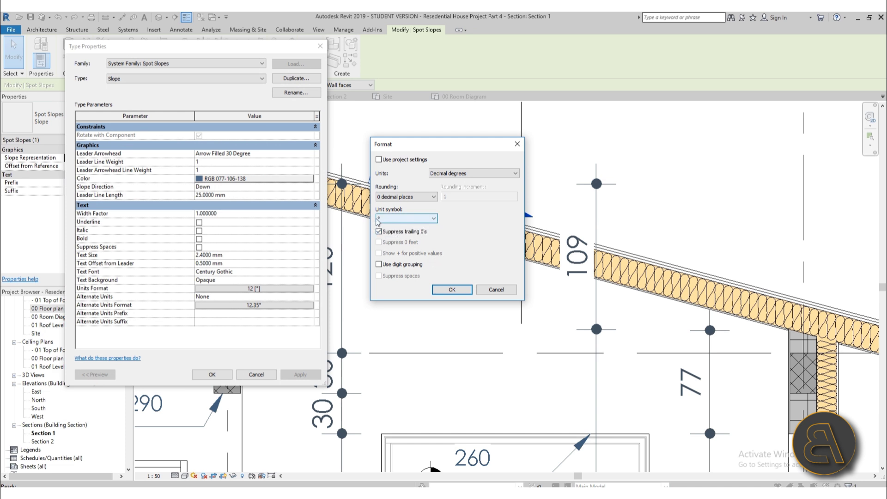
{"action": "left_click", "coordinate": [453, 290]}
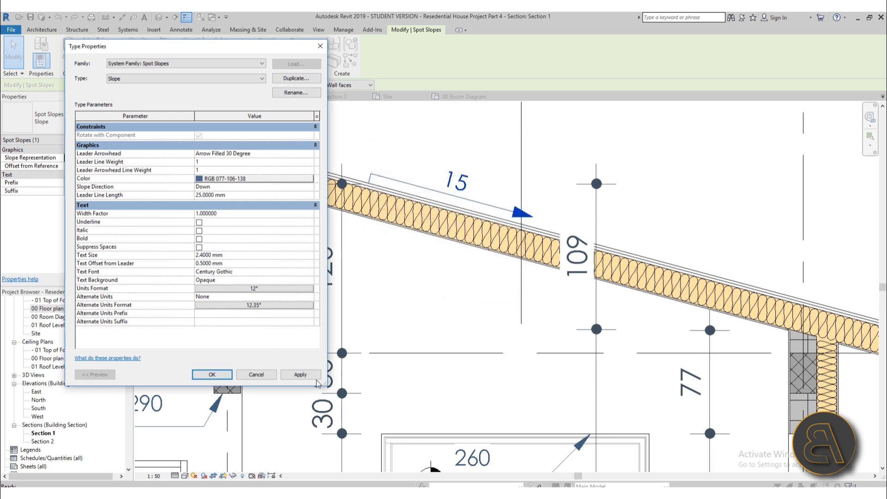
{"action": "left_click", "coordinate": [301, 375]}
{"action": "left_click", "coordinate": [215, 374]}
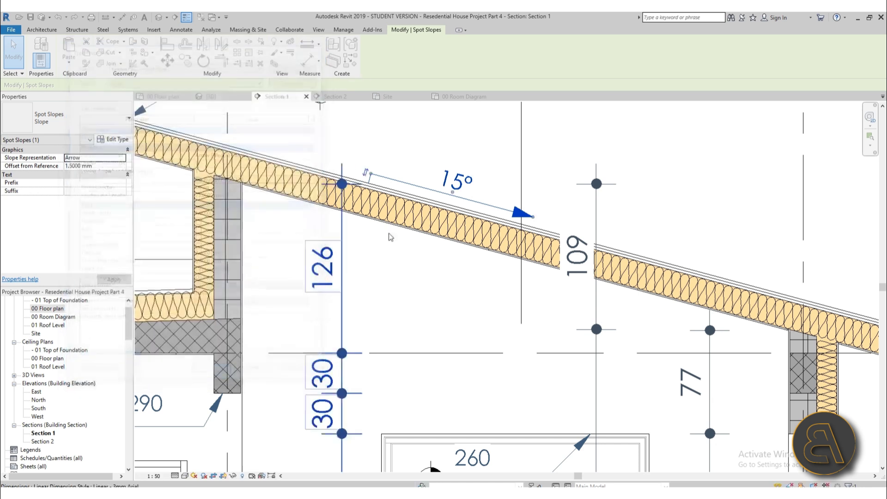
{"action": "left_click", "coordinate": [431, 296]}
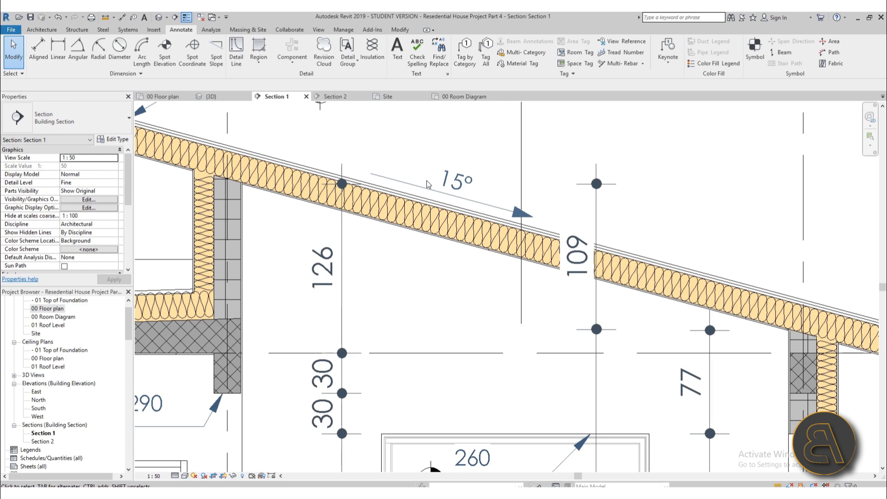
- Check the spot slope and spot elevations on the Site plan, and return to Section 1
{"action": "scroll", "coordinate": [428, 185], "scroll_direction": "down", "scroll_amount": 8}
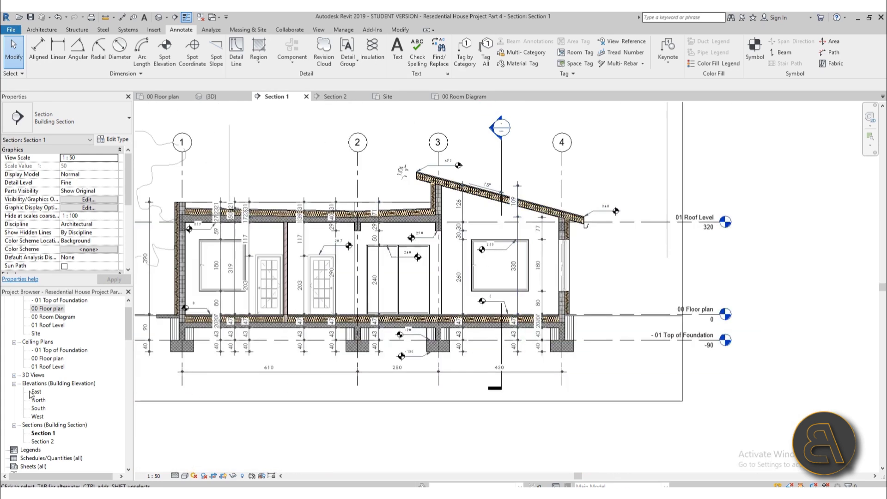
{"action": "double_click", "coordinate": [37, 334]}
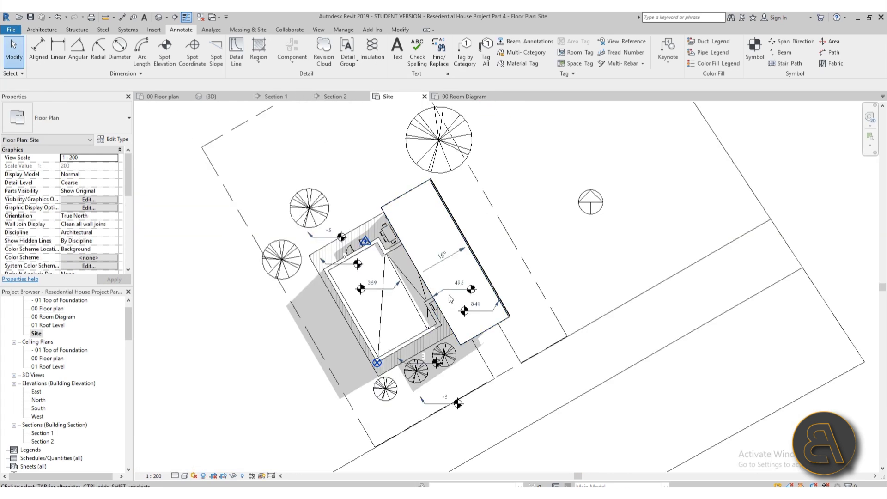
{"action": "scroll", "coordinate": [446, 261], "scroll_direction": "up", "scroll_amount": 5}
{"action": "scroll", "coordinate": [443, 259], "scroll_direction": "up", "scroll_amount": 3}
{"action": "scroll", "coordinate": [430, 229], "scroll_direction": "down", "scroll_amount": 8}
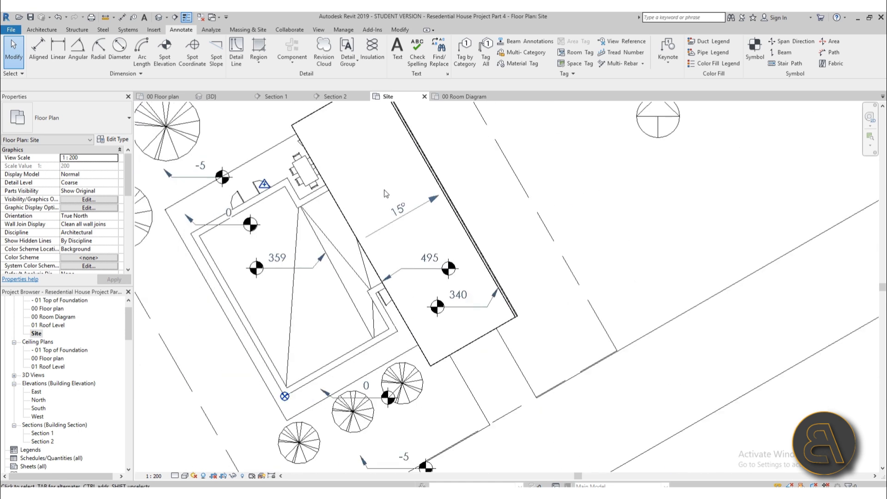
{"action": "middle_click_drag", "start_coordinate": [529, 303], "coordinate": [532, 299]}
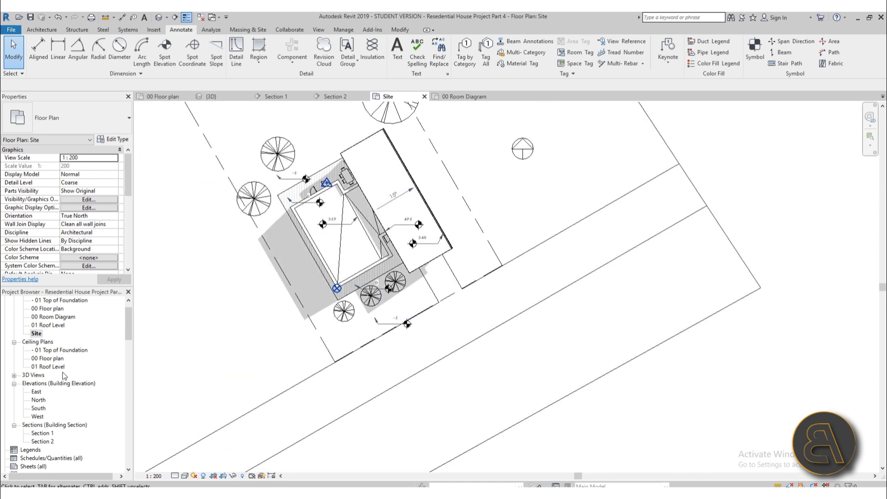
{"action": "double_click", "coordinate": [42, 433]}
{"action": "scroll", "coordinate": [492, 437], "scroll_direction": "up", "scroll_amount": 2}
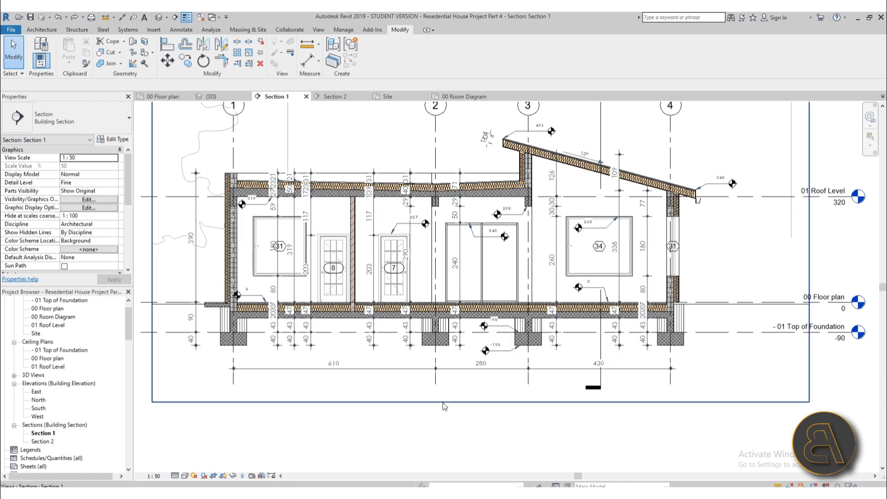
{"action": "scroll", "coordinate": [370, 281], "scroll_direction": "down", "scroll_amount": 1}
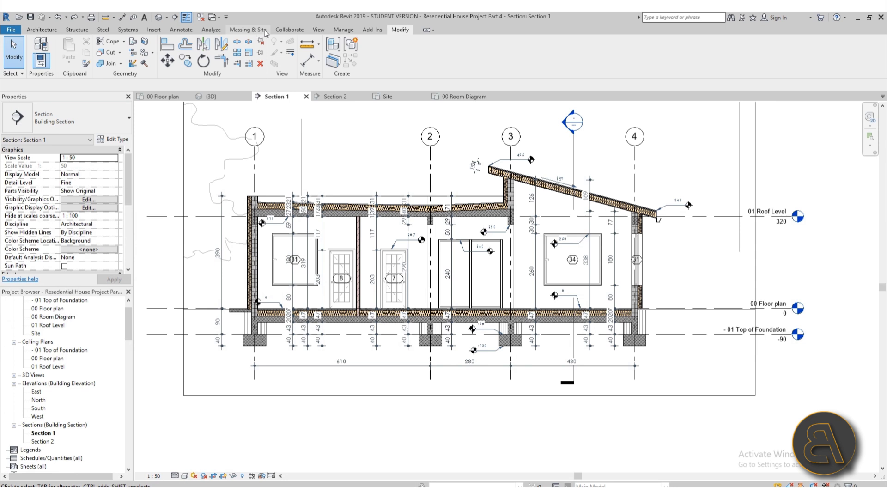
- Tag all untagged doors, structural framing and windows in Section 1 using Tag All Not Tagged
{"action": "left_click", "coordinate": [181, 29]}
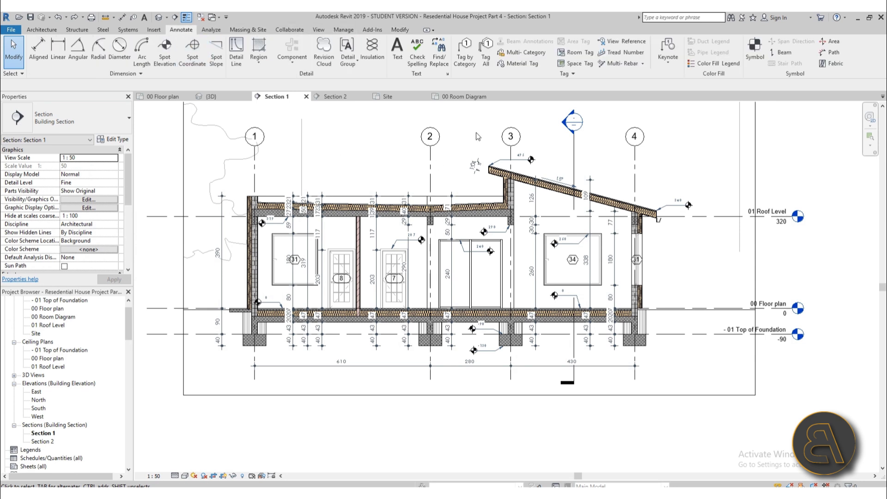
{"action": "left_click", "coordinate": [487, 67]}
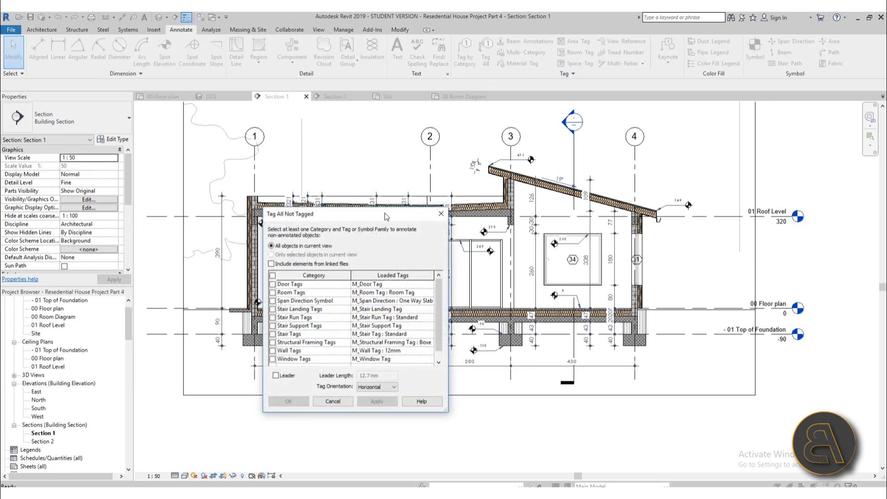
{"action": "mouse_move", "coordinate": [386, 217]}
{"action": "left_mouse_down"}
{"action": "mouse_move", "coordinate": [409, 148]}
{"action": "mouse_move", "coordinate": [600, 116]}
{"action": "mouse_move", "coordinate": [639, 121]}
{"action": "mouse_move", "coordinate": [622, 144]}
{"action": "left_mouse_up"}
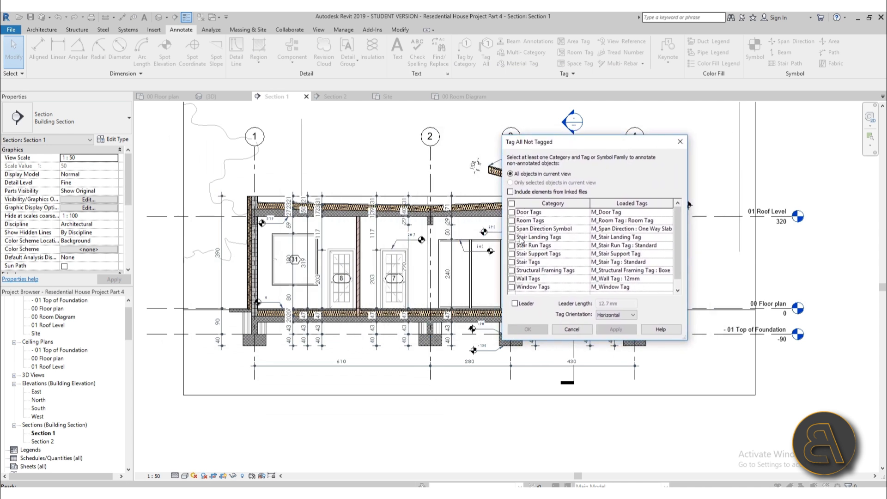
{"action": "left_click", "coordinate": [512, 212]}
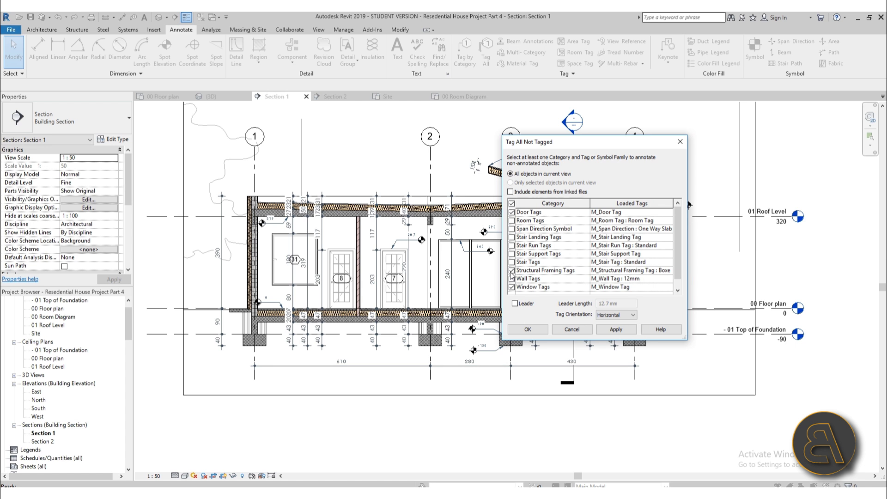
{"action": "left_click", "coordinate": [619, 330]}
{"action": "left_click", "coordinate": [535, 333]}
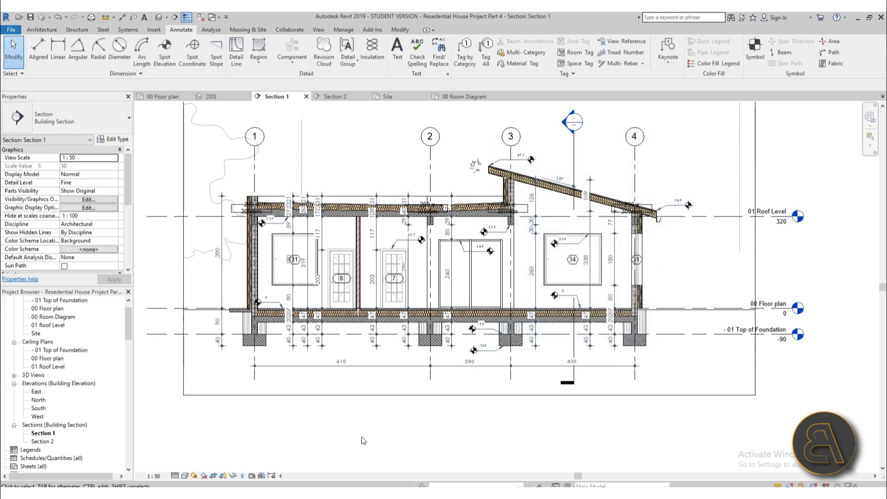
- Inspect the door, window and structural framing tags across the whole of Section 1
{"action": "scroll", "coordinate": [297, 274], "scroll_direction": "up", "scroll_amount": 4}
{"action": "scroll", "coordinate": [296, 272], "scroll_direction": "up", "scroll_amount": 3}
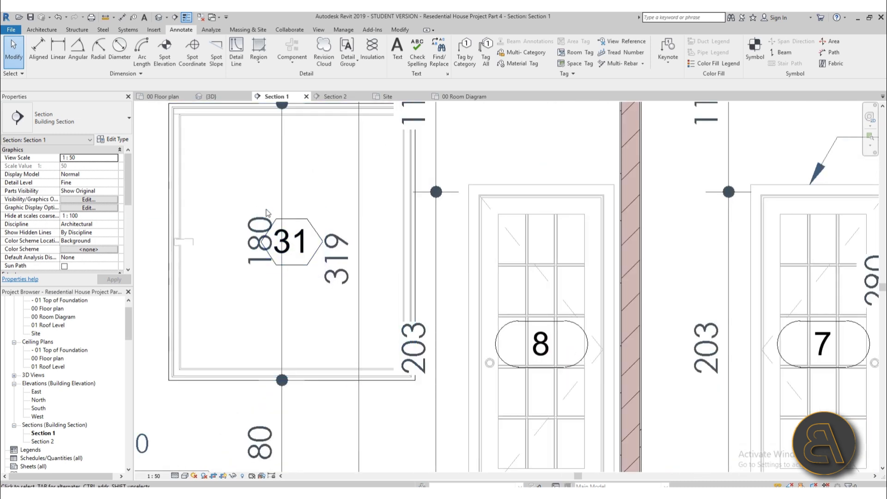
{"action": "scroll", "coordinate": [266, 209], "scroll_direction": "down", "scroll_amount": 3}
{"action": "scroll", "coordinate": [403, 272], "scroll_direction": "up", "scroll_amount": 4}
{"action": "scroll", "coordinate": [395, 273], "scroll_direction": "down", "scroll_amount": 3}
{"action": "scroll", "coordinate": [596, 223], "scroll_direction": "up", "scroll_amount": 4}
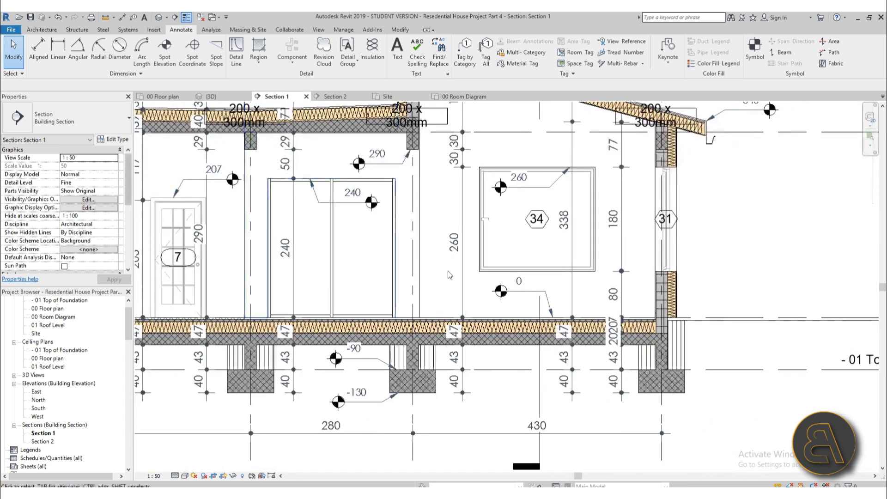
{"action": "scroll", "coordinate": [647, 275], "scroll_direction": "down", "scroll_amount": 4}
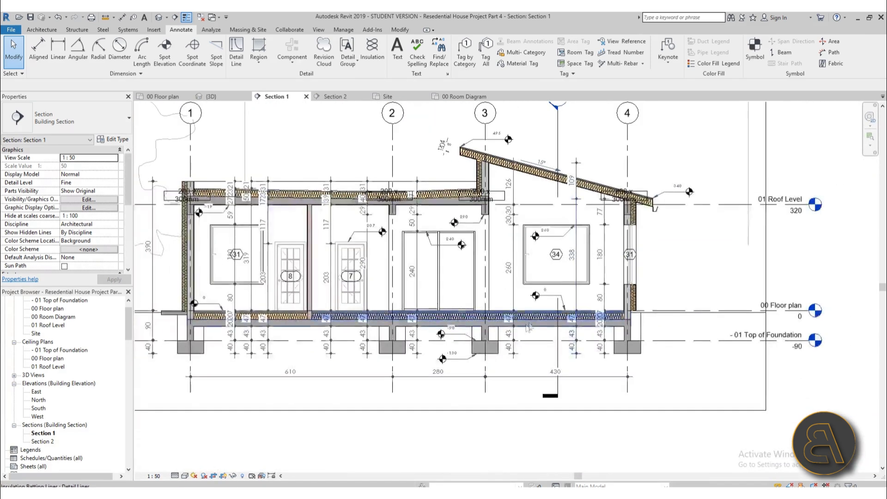
{"action": "middle_click_drag", "start_coordinate": [576, 319], "coordinate": [617, 307]}
{"action": "middle_click_drag", "start_coordinate": [329, 303], "coordinate": [351, 318]}
{"action": "scroll", "coordinate": [276, 197], "scroll_direction": "up", "scroll_amount": 3}
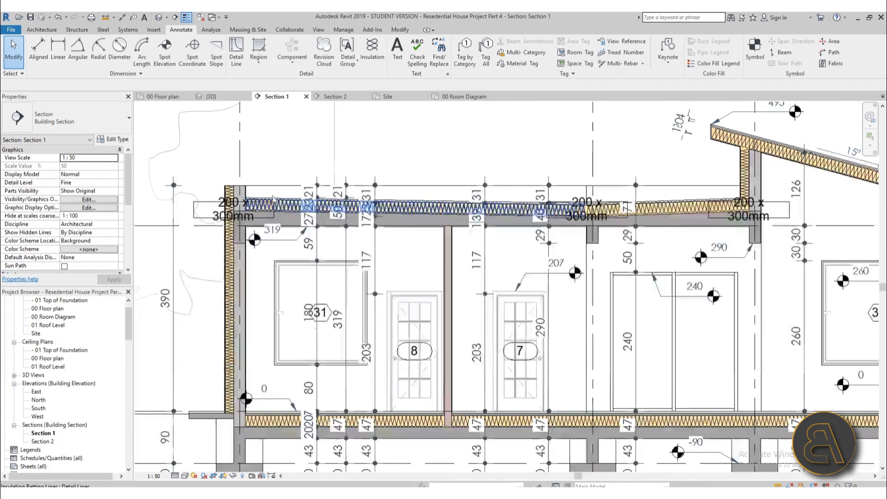
- Change the structural framing tag on the grid 1 beam to the Standard type
{"action": "middle_click_drag", "start_coordinate": [221, 209], "coordinate": [255, 238]}
{"action": "scroll", "coordinate": [255, 238], "scroll_direction": "up", "scroll_amount": 3}
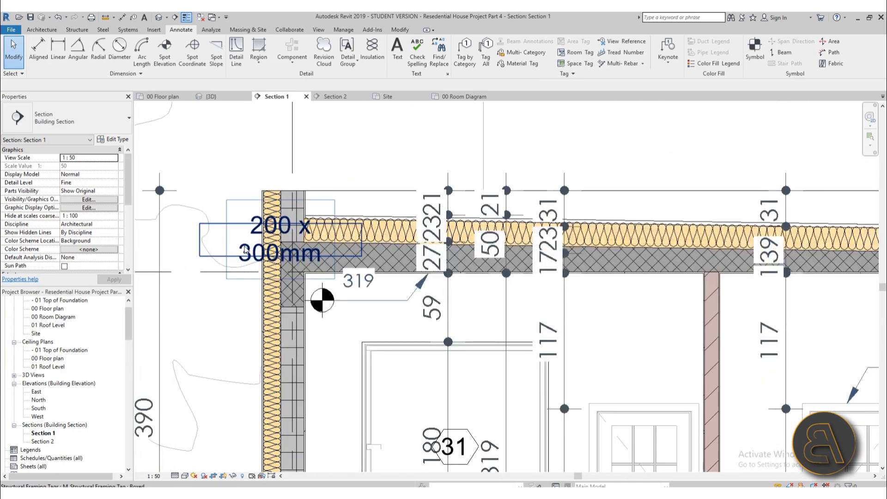
{"action": "left_click", "coordinate": [261, 236]}
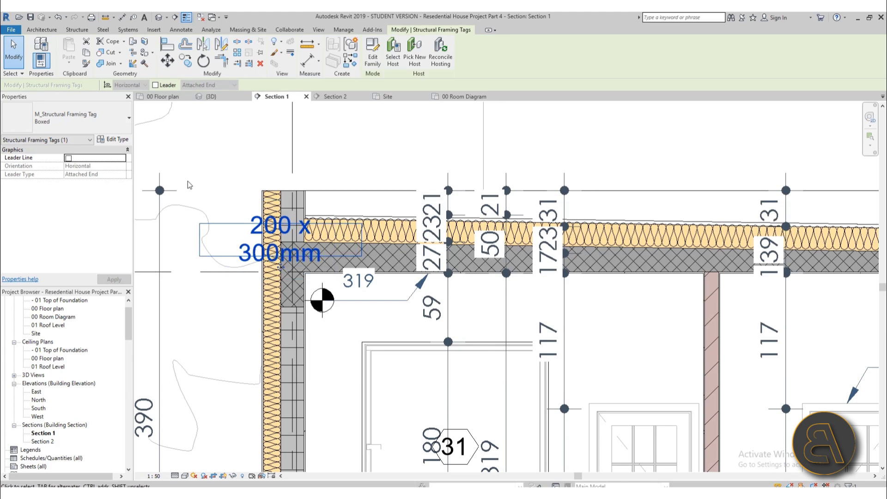
{"action": "scroll", "coordinate": [225, 203], "scroll_direction": "down", "scroll_amount": 5}
{"action": "left_click", "coordinate": [70, 118]}
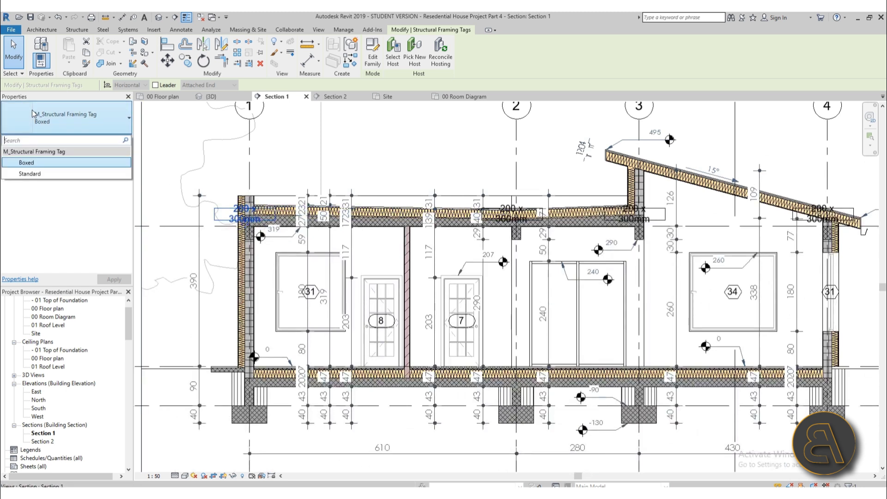
{"action": "left_click", "coordinate": [33, 174]}
{"action": "scroll", "coordinate": [218, 208], "scroll_direction": "up", "scroll_amount": 3}
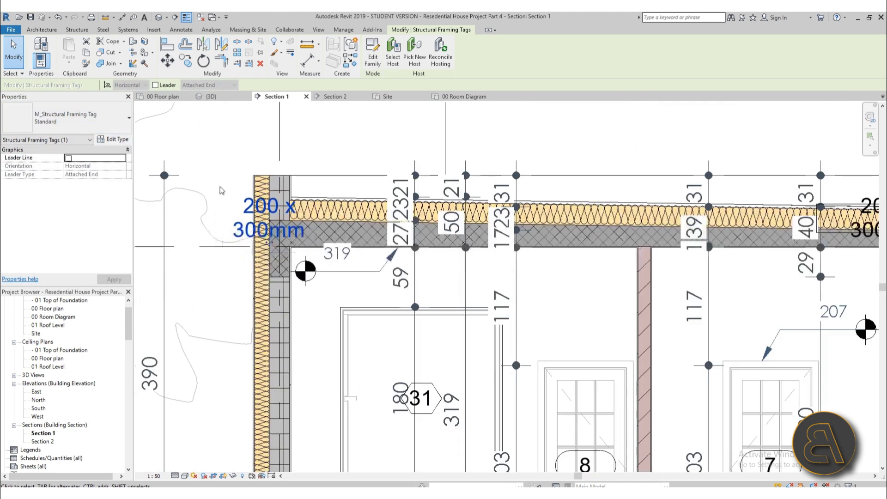
- Change the structural framing tags on the beams at grids 2, 3 and 4 to the Standard type
{"action": "scroll", "coordinate": [219, 208], "scroll_direction": "down", "scroll_amount": 1}
{"action": "middle_click_drag", "start_coordinate": [583, 196], "coordinate": [308, 208]}
{"action": "left_click", "coordinate": [309, 208]}
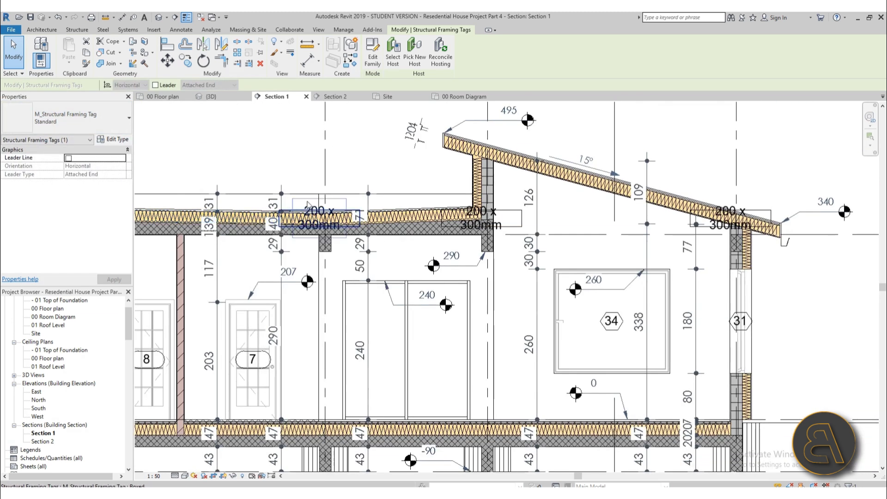
{"action": "left_click", "coordinate": [480, 217], "text": "ctrl"}
{"action": "left_click", "coordinate": [730, 218], "text": "ctrl"}
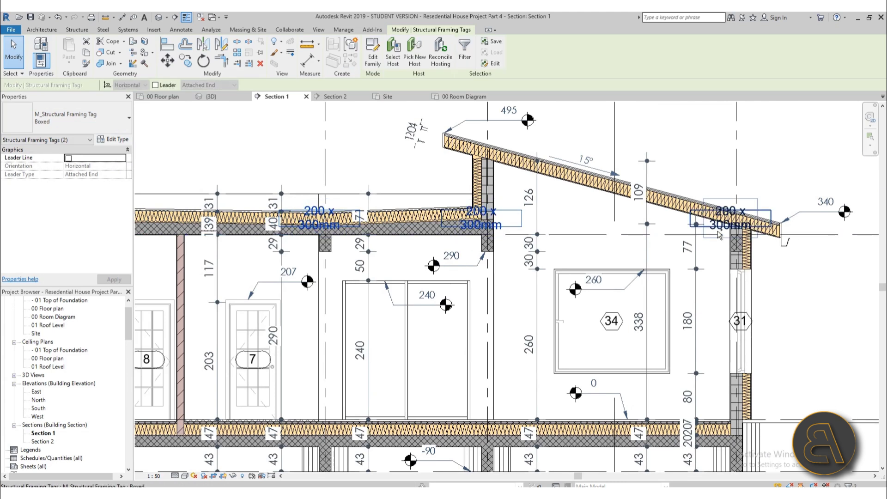
{"action": "scroll", "coordinate": [673, 194], "scroll_direction": "down", "scroll_amount": 2}
{"action": "left_click", "coordinate": [69, 117]}
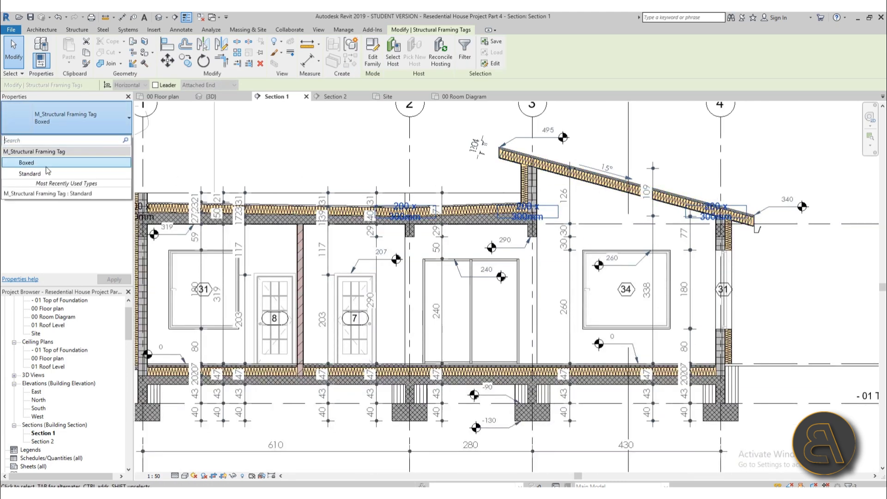
{"action": "left_click", "coordinate": [44, 178]}
{"action": "scroll", "coordinate": [472, 174], "scroll_direction": "up", "scroll_amount": 2}
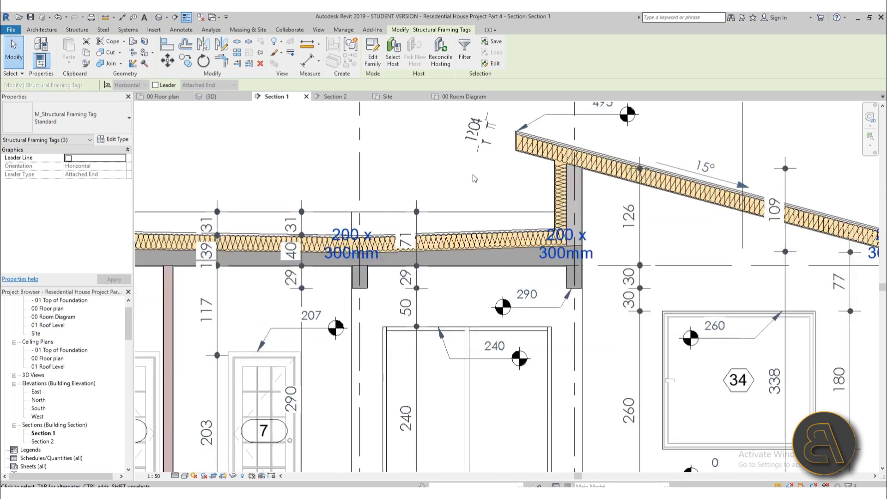
- Open the family of the grid 3 beam's structural framing tag for editing
{"action": "left_click", "coordinate": [509, 212]}
{"action": "left_click", "coordinate": [578, 244]}
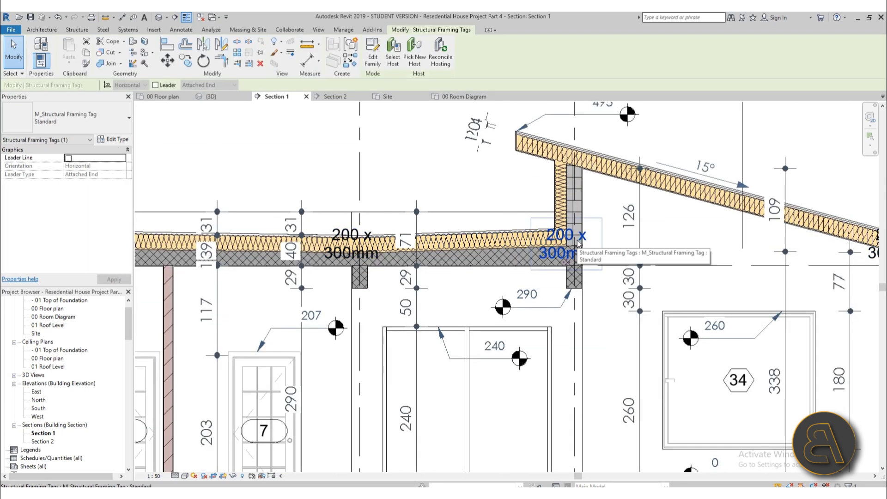
{"action": "scroll", "coordinate": [599, 251], "scroll_direction": "up", "scroll_amount": 4}
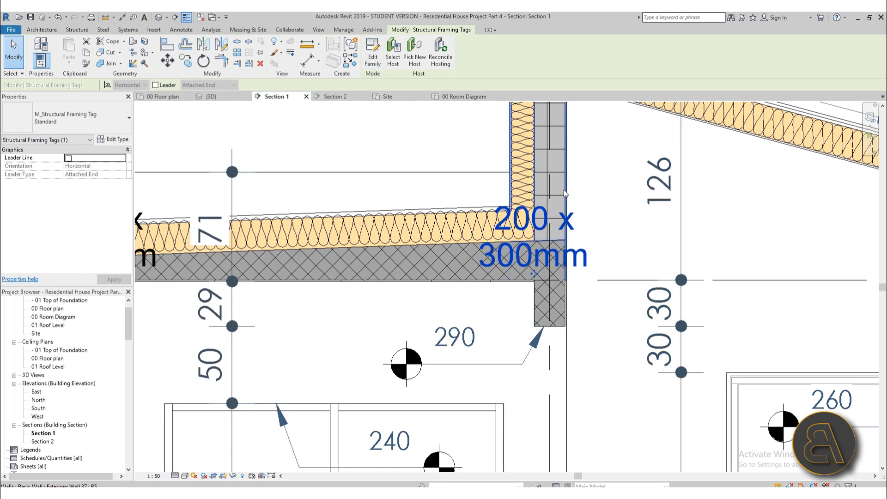
{"action": "left_click", "coordinate": [373, 65]}
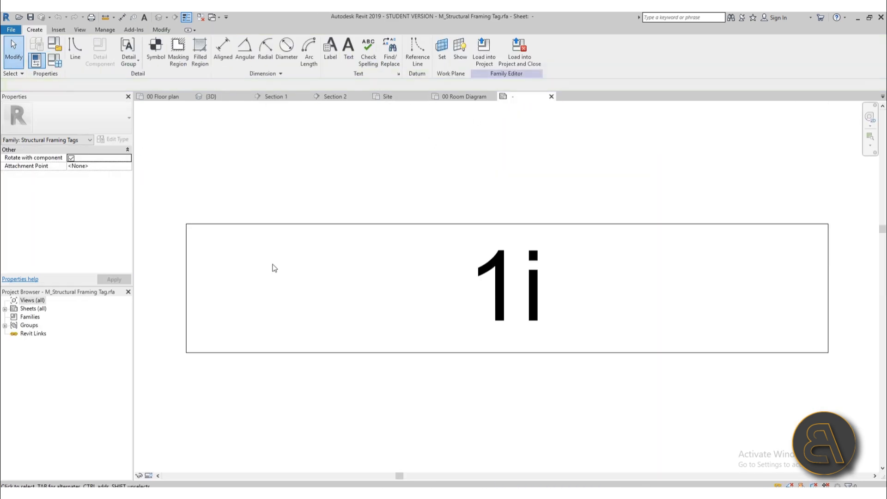
- Duplicate the tag label's 3mm type under the name 2mm
{"action": "left_click", "coordinate": [497, 294]}
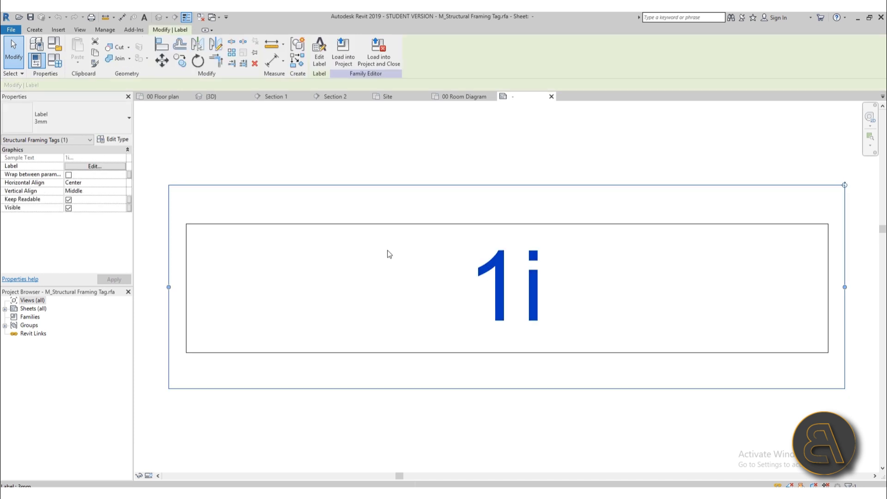
{"action": "left_click", "coordinate": [115, 139]}
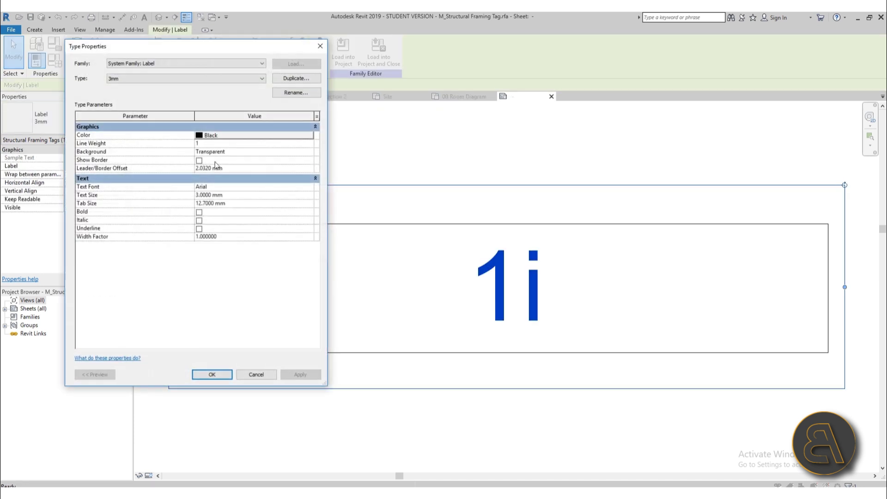
{"action": "left_click", "coordinate": [290, 79]}
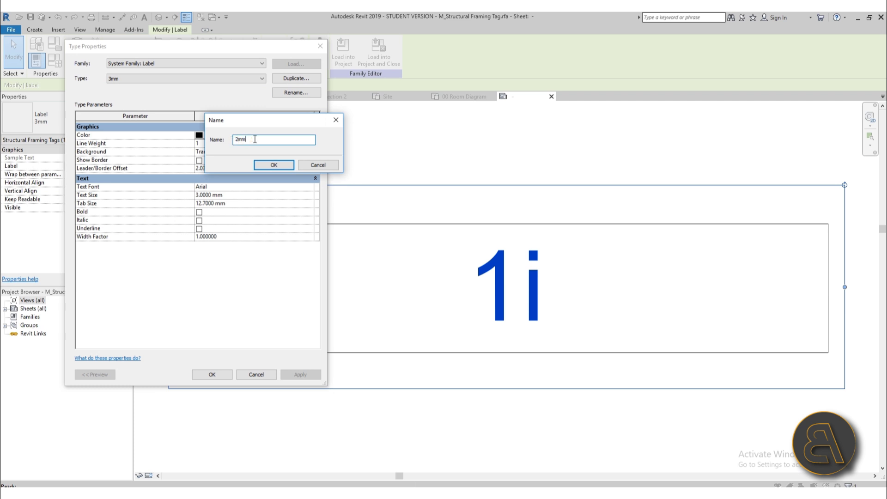
{"action": "left_click", "coordinate": [269, 164]}
- Set the 2mm label type's text font to Century Gothic and its text size to 2 mm
{"action": "left_click", "coordinate": [296, 187]}
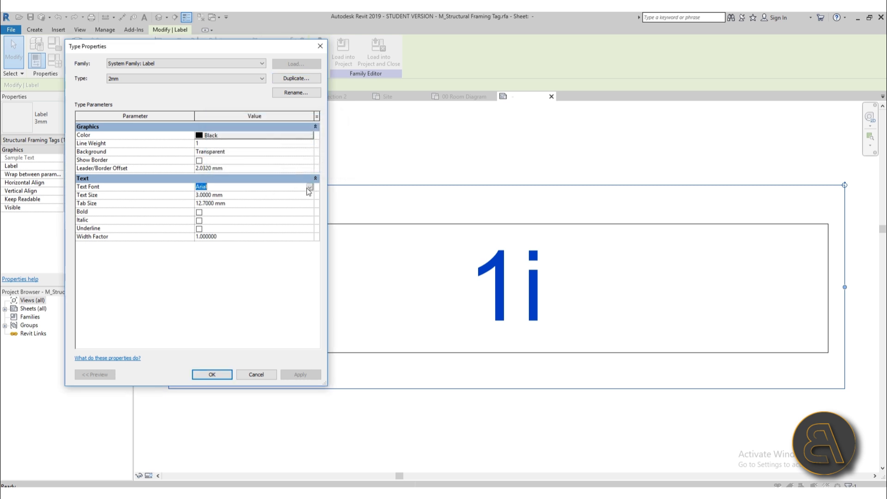
{"action": "left_click", "coordinate": [309, 188]}
{"action": "scroll", "coordinate": [246, 226], "scroll_direction": "down", "scroll_amount": 10}
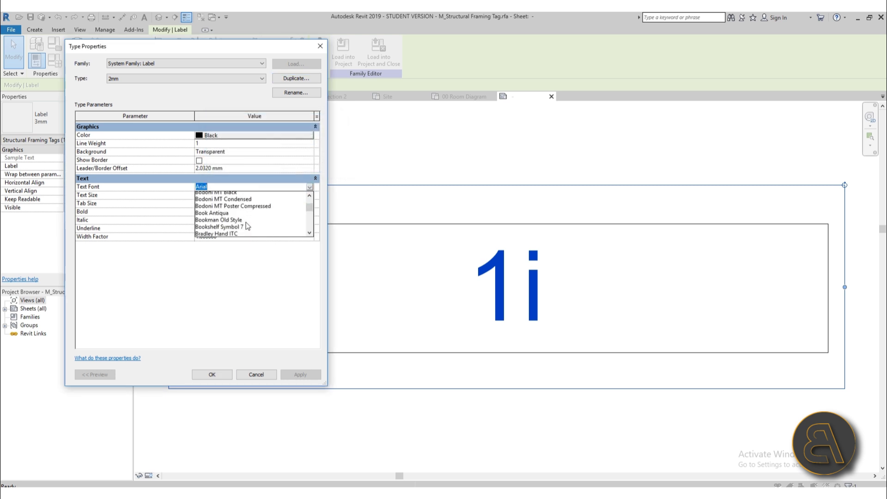
{"action": "scroll", "coordinate": [246, 226], "scroll_direction": "down", "scroll_amount": 4}
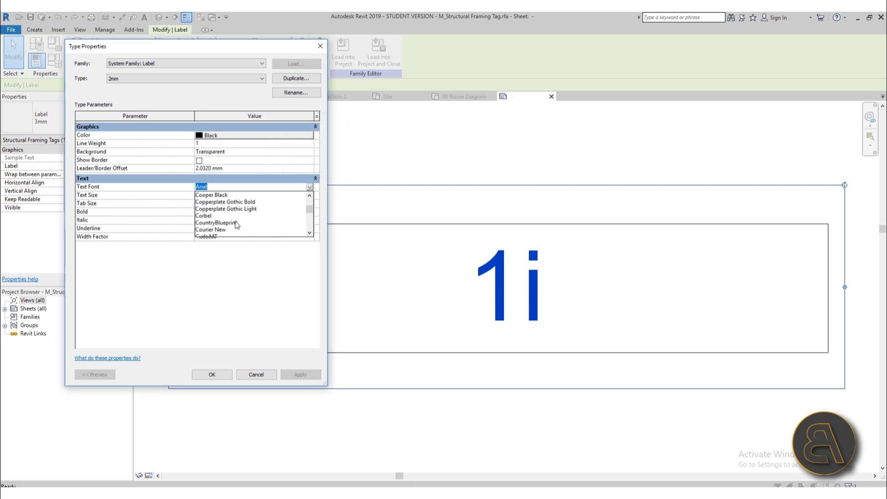
{"action": "scroll", "coordinate": [237, 225], "scroll_direction": "up", "scroll_amount": 4}
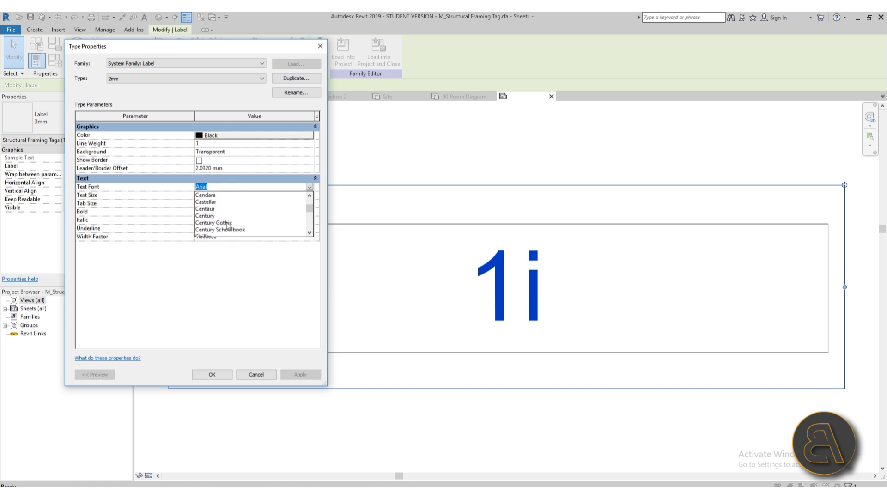
{"action": "left_click", "coordinate": [228, 223]}
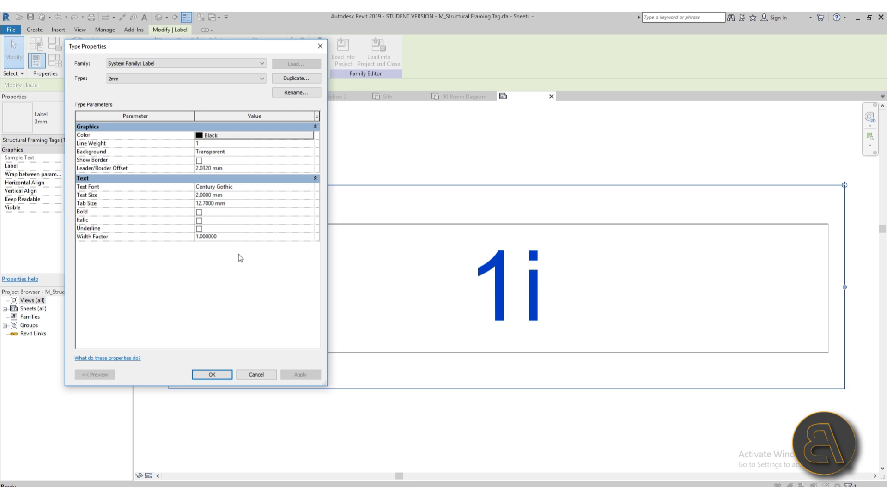
- Set the 2mm label type's background to Opaque and load the tag family into the project, overwriting the existing version
{"action": "left_click", "coordinate": [312, 153]}
{"action": "left_click", "coordinate": [309, 153]}
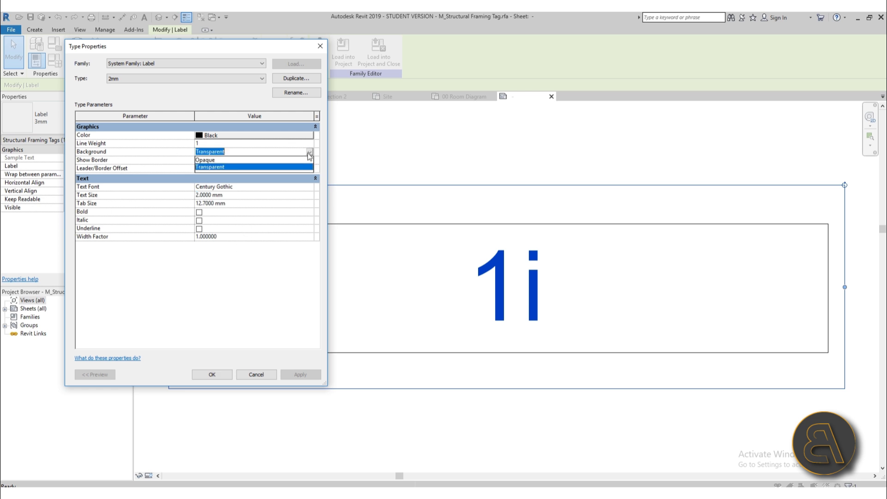
{"action": "left_click", "coordinate": [213, 161]}
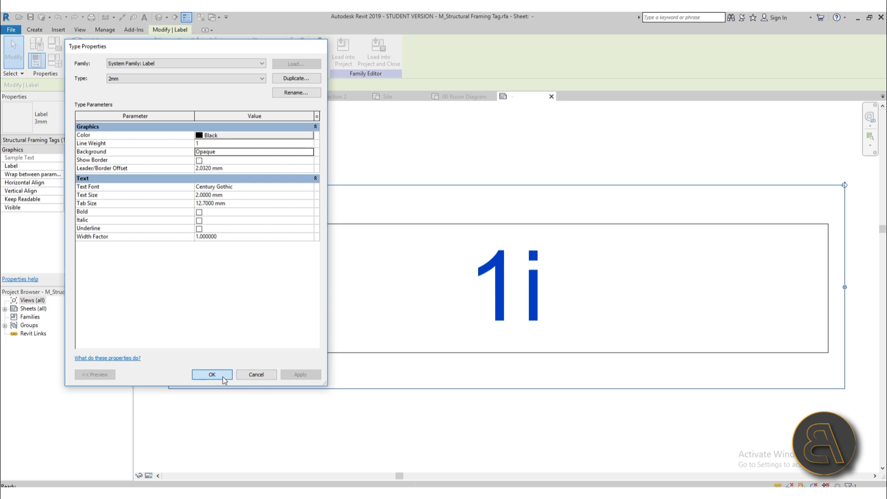
{"action": "left_click", "coordinate": [212, 375]}
{"action": "left_click", "coordinate": [344, 61]}
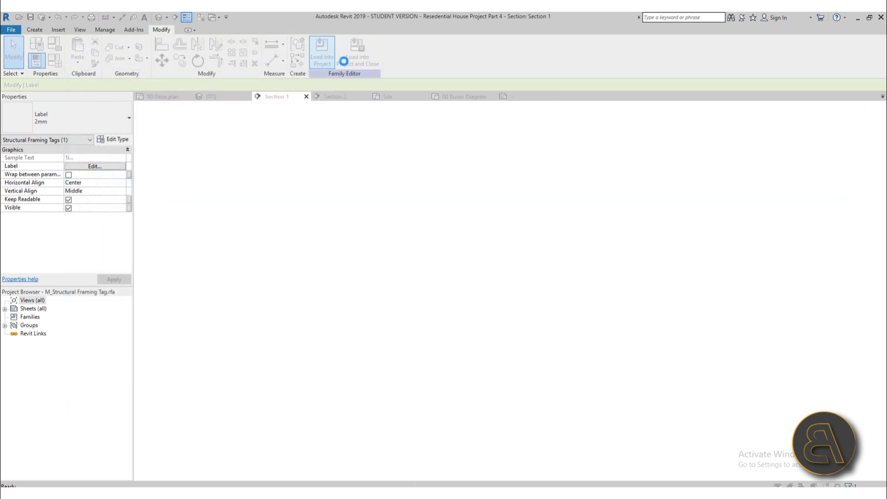
{"action": "left_click", "coordinate": [406, 238]}
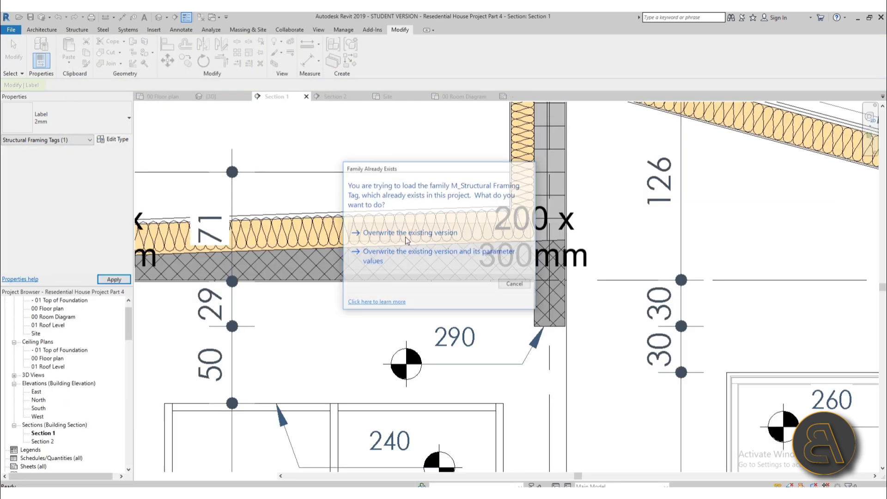
- Move the structural framing tag at grid 2 to just below its beam in Section 1
{"action": "scroll", "coordinate": [373, 142], "scroll_direction": "down", "scroll_amount": 3}
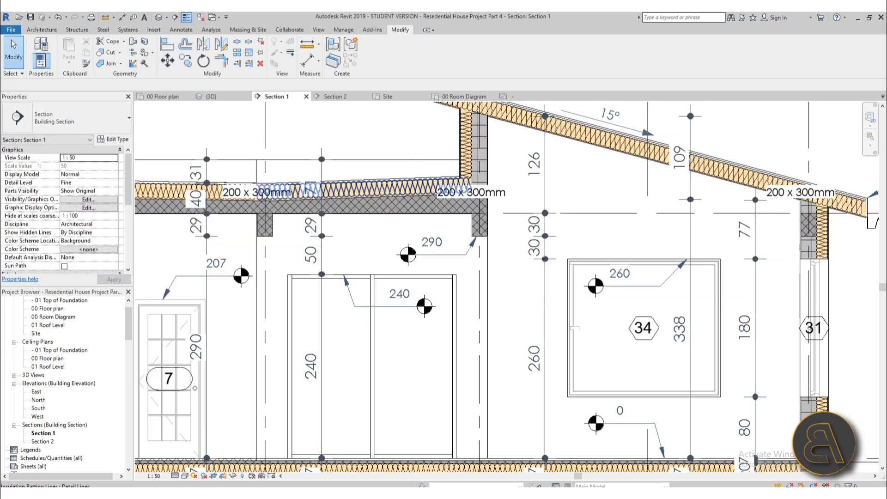
{"action": "scroll", "coordinate": [262, 192], "scroll_direction": "up", "scroll_amount": 3}
{"action": "left_click", "coordinate": [250, 209]}
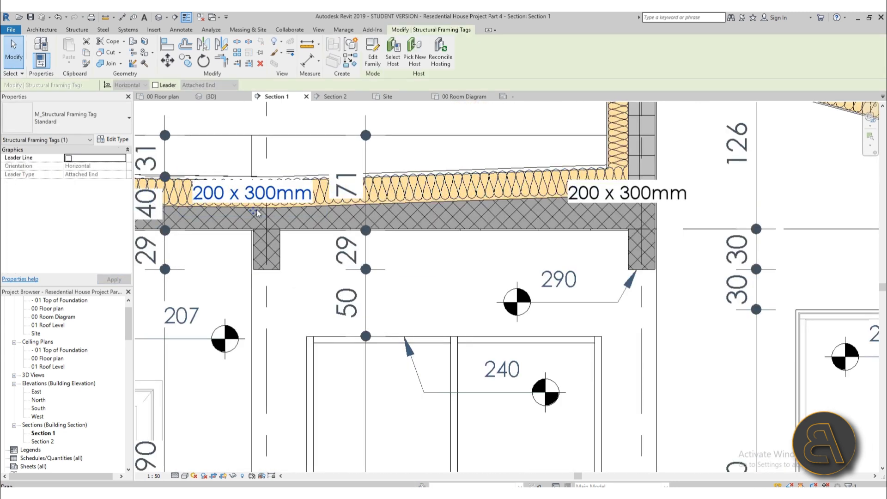
{"action": "left_click_drag", "start_coordinate": [253, 211], "coordinate": [268, 307]}
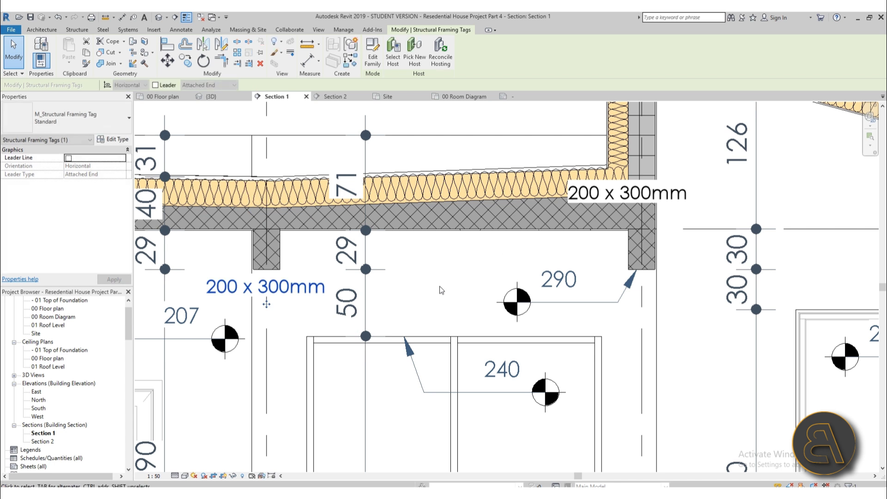
{"action": "left_click", "coordinate": [441, 290]}
- Move the grid 3 beam's tag off the roof slab to the clear space beside the beam, above the 290 spot elevation
{"action": "left_click", "coordinate": [594, 194]}
{"action": "left_click", "coordinate": [676, 202]}
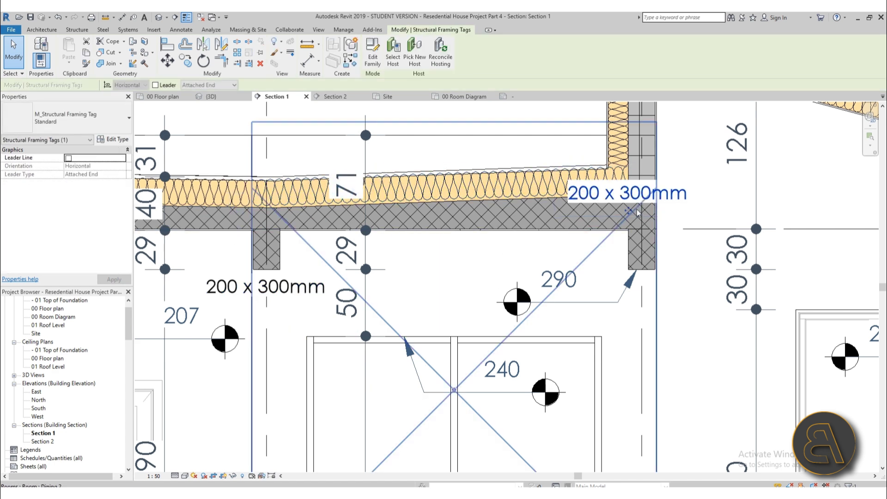
{"action": "left_click_drag", "start_coordinate": [676, 202], "coordinate": [563, 269]}
{"action": "left_click", "coordinate": [727, 342]}
- Move the grid 4 beam's tag down from the sloped roof to just above the window head
{"action": "scroll", "coordinate": [700, 273], "scroll_direction": "down", "scroll_amount": 2}
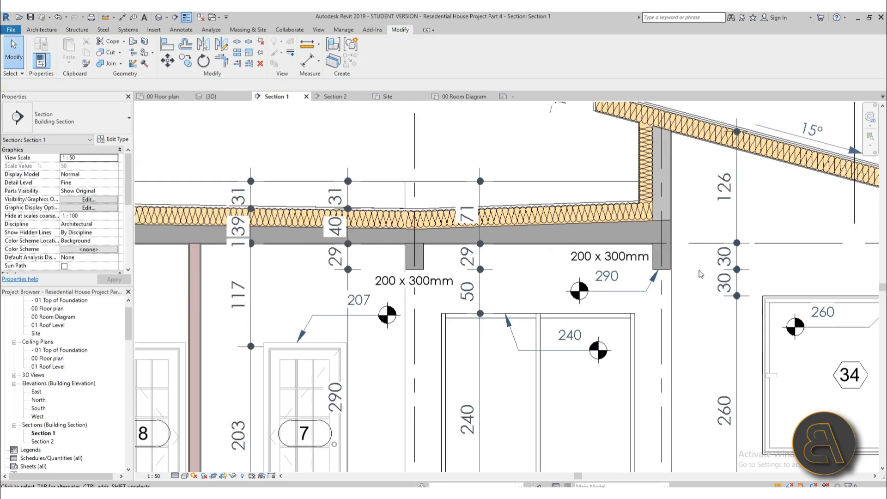
{"action": "middle_click_drag", "start_coordinate": [717, 274], "coordinate": [325, 271]}
{"action": "middle_click_drag", "start_coordinate": [635, 220], "coordinate": [349, 216]}
{"action": "scroll", "coordinate": [349, 215], "scroll_direction": "up", "scroll_amount": 2}
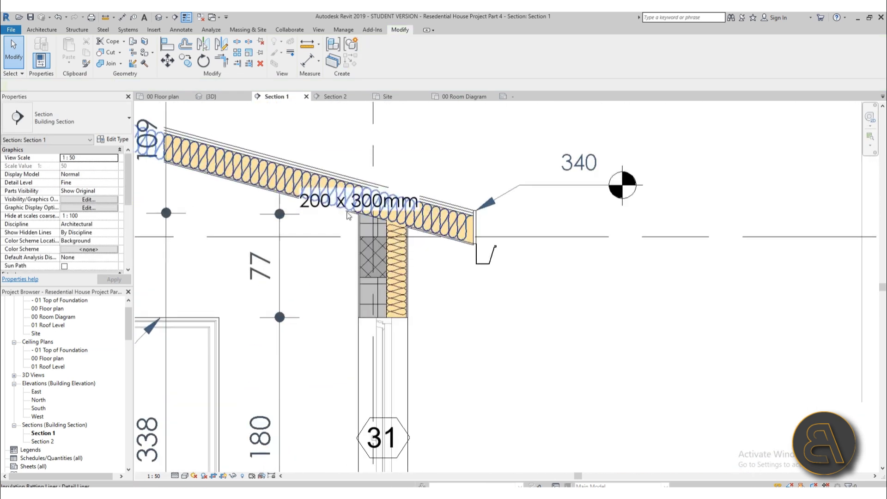
{"action": "left_click", "coordinate": [346, 211]}
{"action": "left_click", "coordinate": [346, 208]}
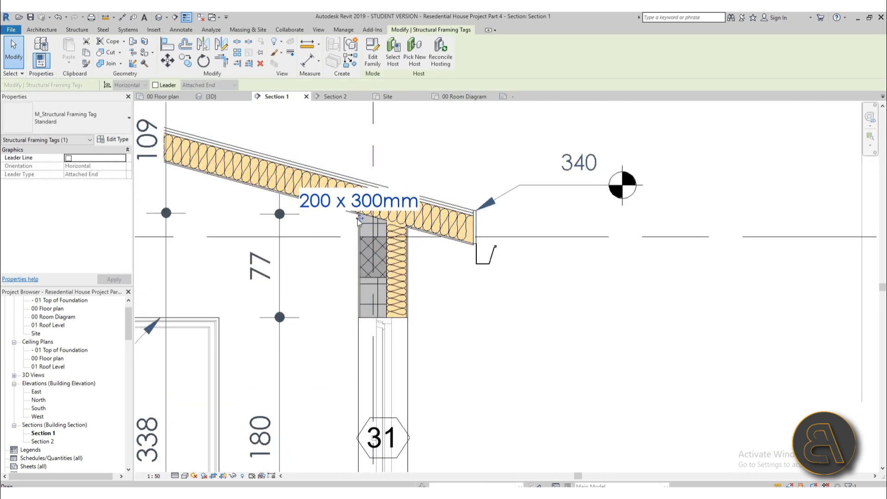
{"action": "left_click_drag", "start_coordinate": [345, 208], "coordinate": [376, 313]}
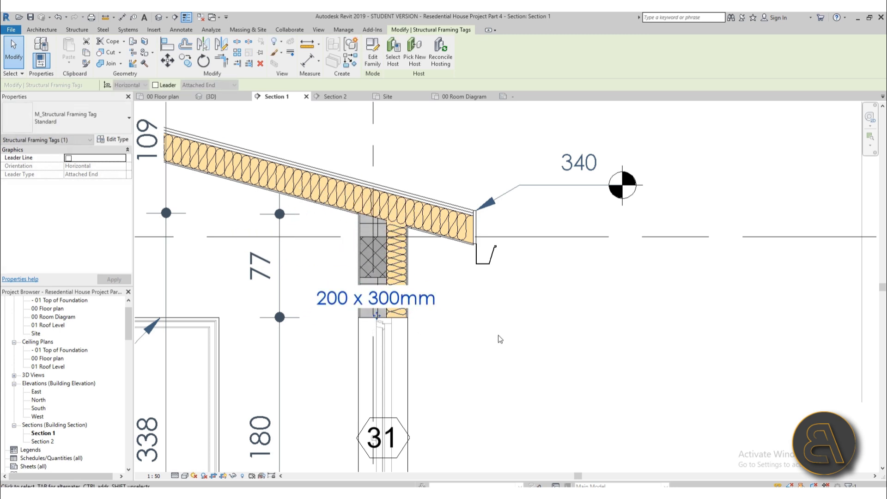
{"action": "left_click", "coordinate": [499, 334]}
- Move the grid 1 beam's tag outside the exterior wall, just below the roof level line
{"action": "scroll", "coordinate": [498, 335], "scroll_direction": "down", "scroll_amount": 4}
{"action": "middle_click_drag", "start_coordinate": [499, 334], "coordinate": [852, 283]}
{"action": "scroll", "coordinate": [206, 221], "scroll_direction": "up", "scroll_amount": 4}
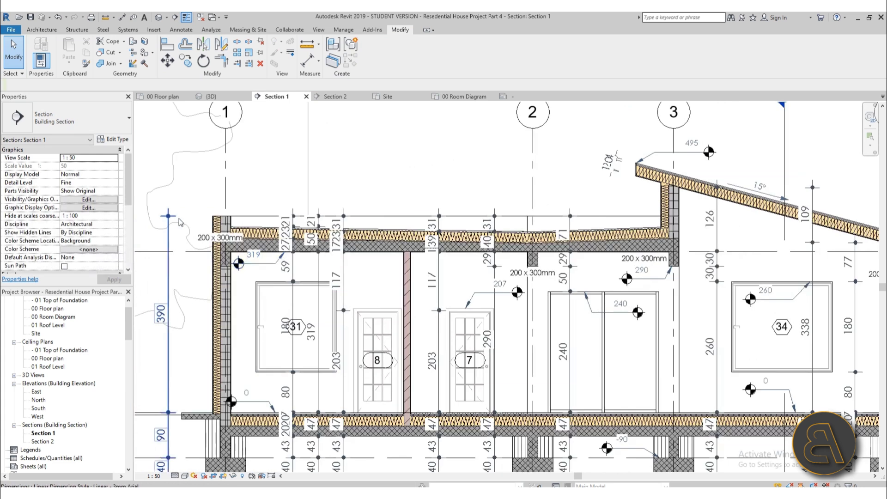
{"action": "left_click", "coordinate": [244, 253]}
{"action": "scroll", "coordinate": [244, 253], "scroll_direction": "up", "scroll_amount": 3}
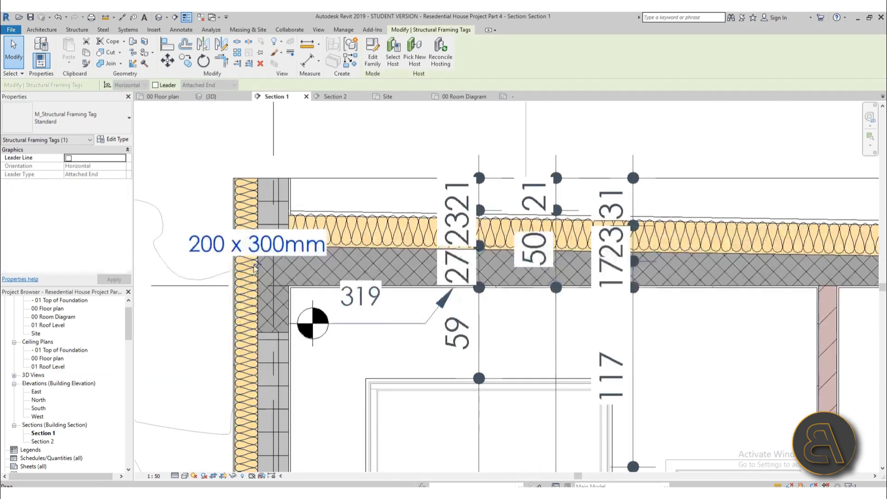
{"action": "left_click_drag", "start_coordinate": [259, 267], "coordinate": [152, 332]}
{"action": "scroll", "coordinate": [153, 332], "scroll_direction": "down", "scroll_amount": 3}
{"action": "left_click", "coordinate": [266, 307]}
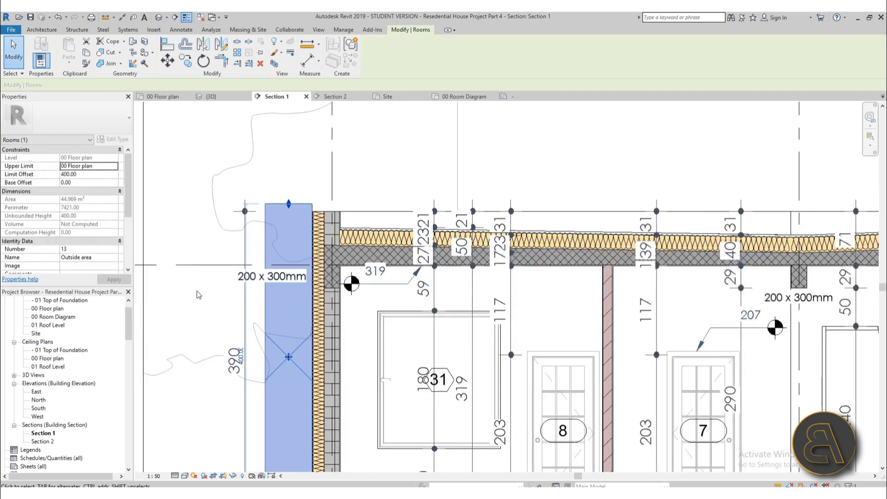
{"action": "left_click", "coordinate": [198, 295]}
- Review the beam tags, dimensions and spot elevations across the whole of Section 1
{"action": "scroll", "coordinate": [309, 300], "scroll_direction": "down", "scroll_amount": 2}
{"action": "middle_click_drag", "start_coordinate": [309, 300], "coordinate": [252, 212]}
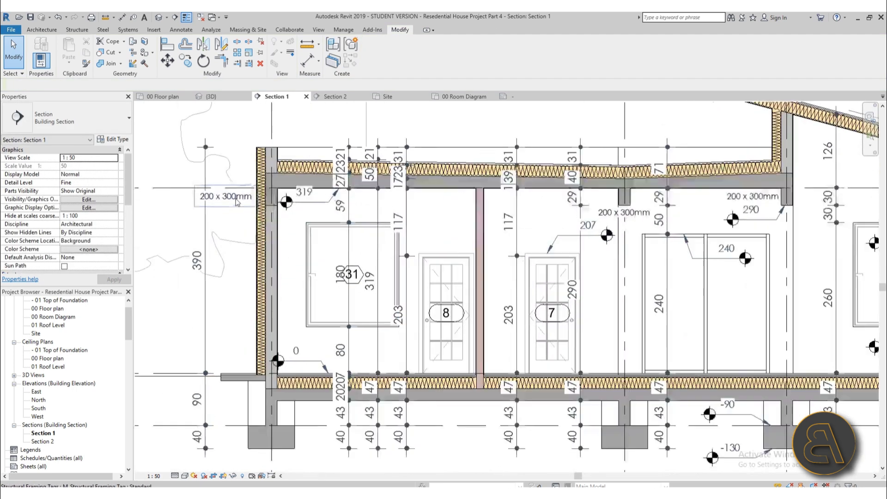
{"action": "scroll", "coordinate": [233, 201], "scroll_direction": "up", "scroll_amount": 3}
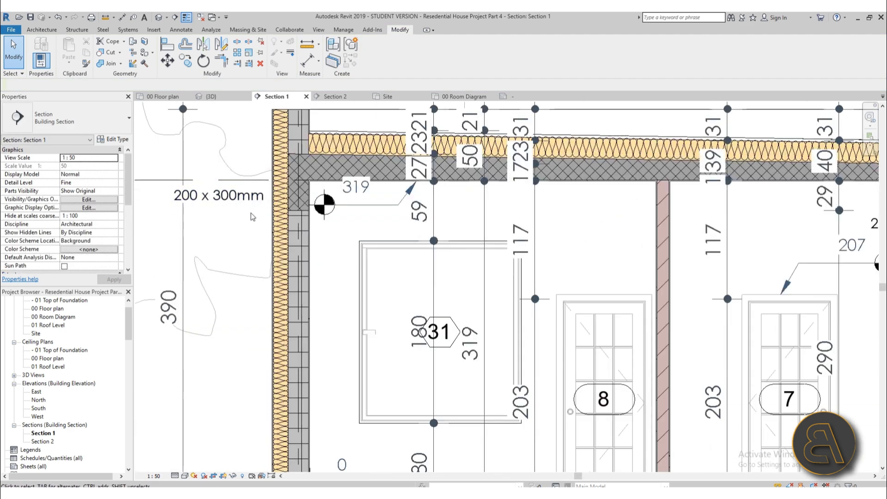
{"action": "scroll", "coordinate": [253, 217], "scroll_direction": "down", "scroll_amount": 5}
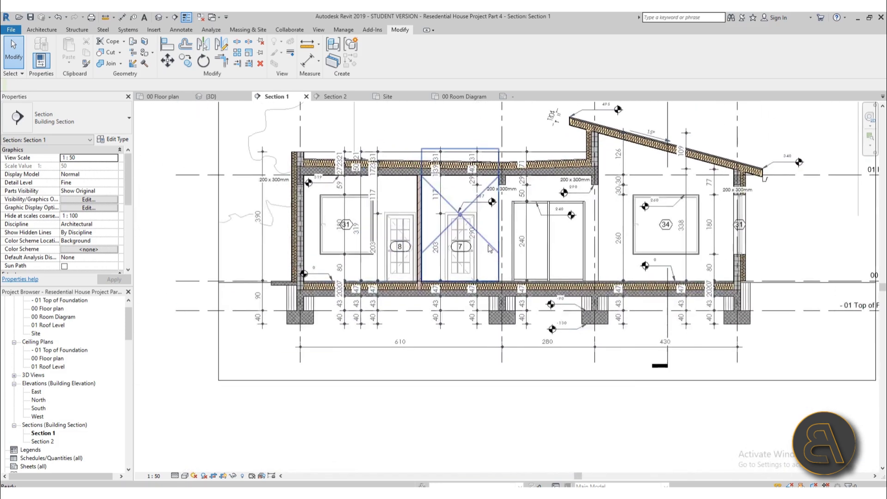
{"action": "scroll", "coordinate": [490, 249], "scroll_direction": "down", "scroll_amount": 4}
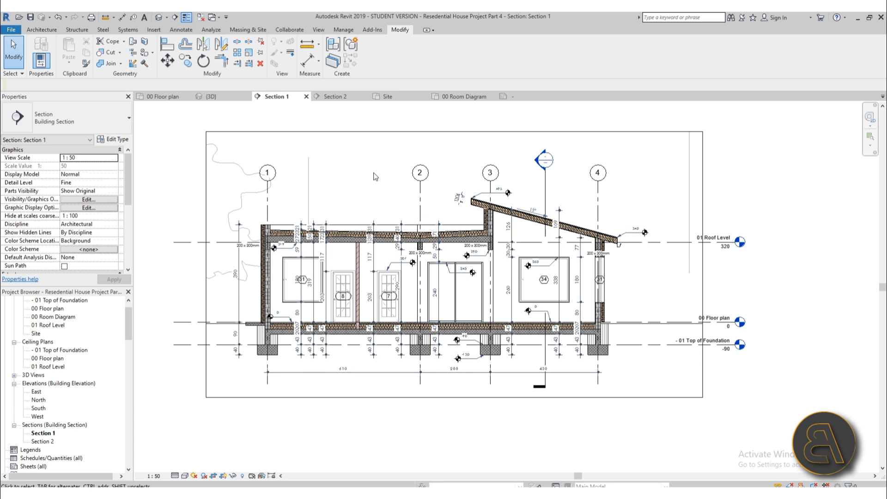
{"action": "scroll", "coordinate": [456, 209], "scroll_direction": "up", "scroll_amount": 3}
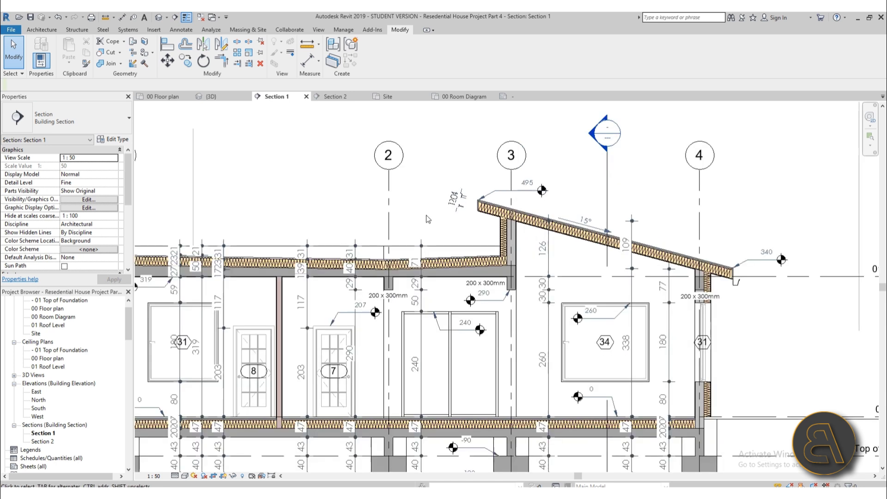
{"action": "scroll", "coordinate": [344, 225], "scroll_direction": "down", "scroll_amount": 2}
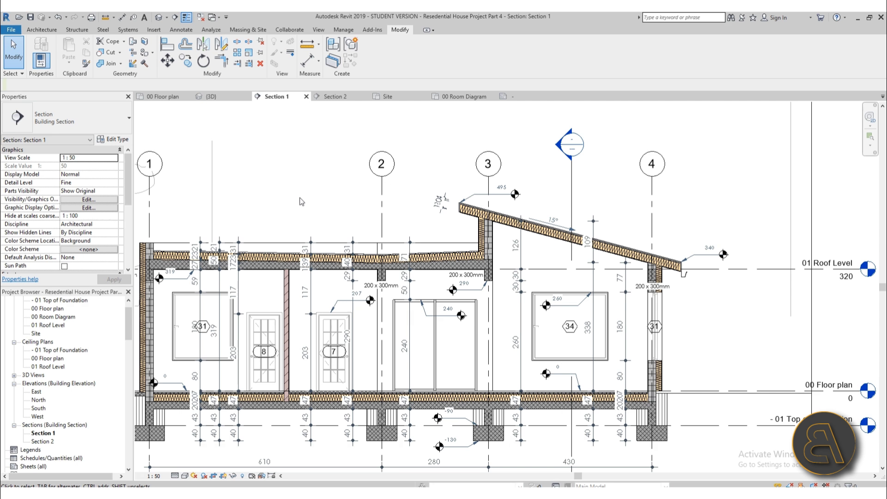
{"action": "middle_click_drag", "start_coordinate": [300, 211], "coordinate": [305, 207]}
- Open the default 3D view and duplicate it
{"action": "left_click", "coordinate": [212, 96]}
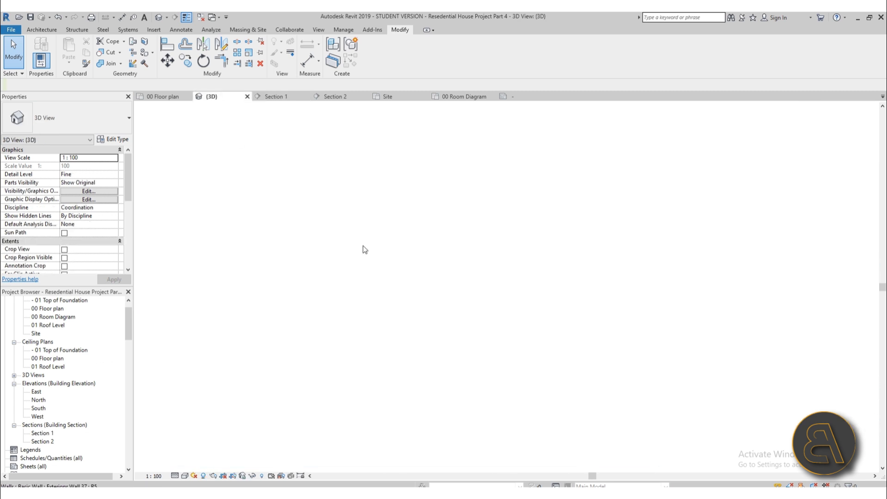
{"action": "scroll", "coordinate": [73, 373], "scroll_direction": "down", "scroll_amount": 1}
{"action": "scroll", "coordinate": [73, 372], "scroll_direction": "up", "scroll_amount": 2}
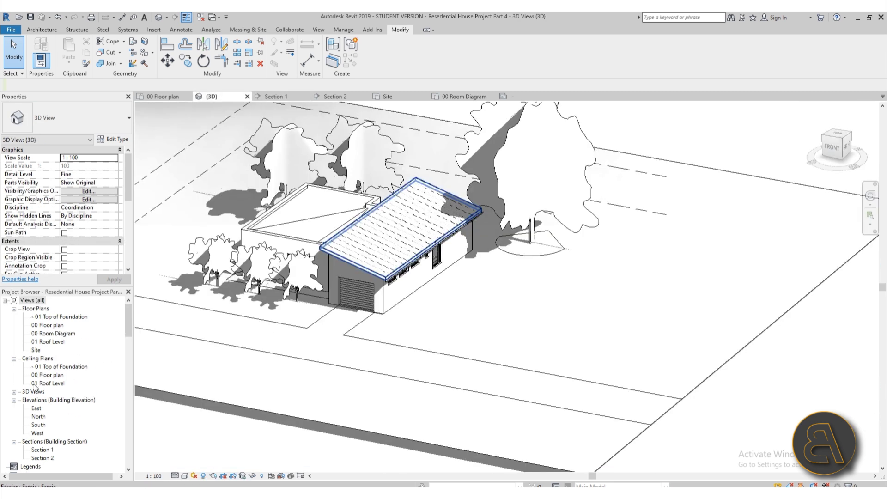
{"action": "left_click", "coordinate": [15, 393]}
{"action": "scroll", "coordinate": [104, 356], "scroll_direction": "down", "scroll_amount": 1}
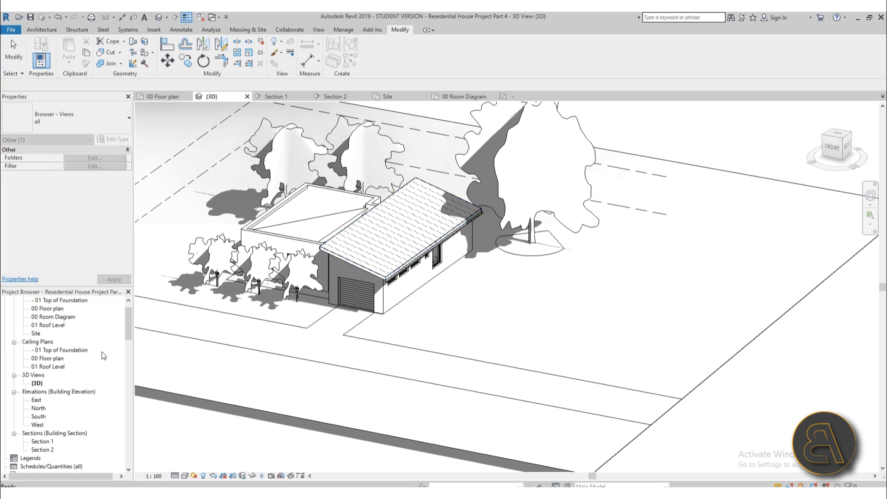
{"action": "right_click", "coordinate": [39, 387]}
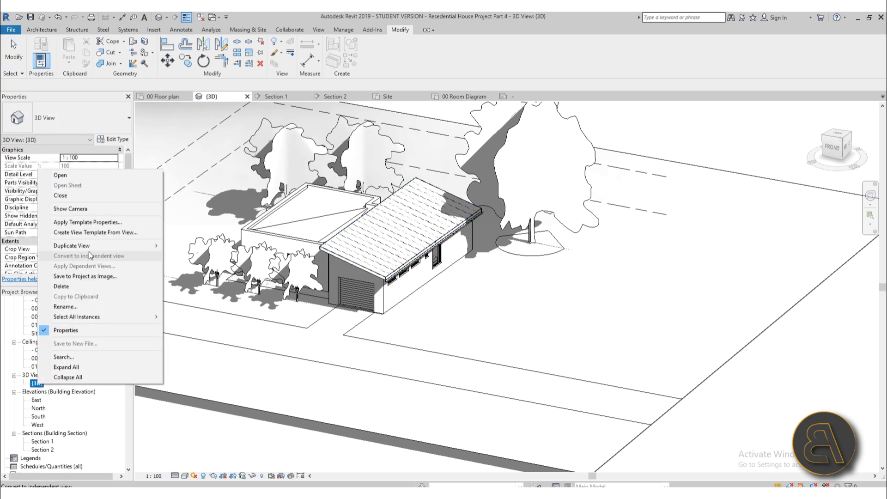
{"action": "mouse_move", "coordinate": [88, 247]}
{"action": "left_click", "coordinate": [187, 245]}
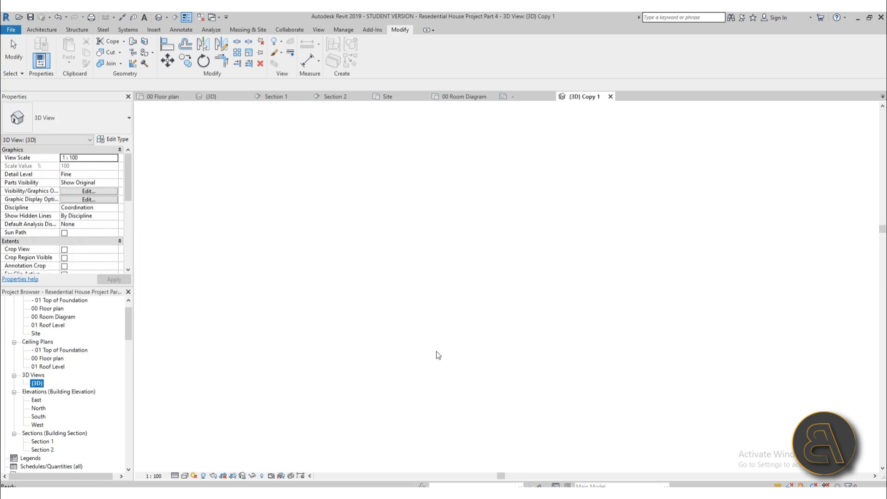
- Hide the 00 Floor plan and 01 Roof Level level elements in the duplicated 3D view
{"action": "scroll", "coordinate": [424, 278], "scroll_direction": "up", "scroll_amount": 4}
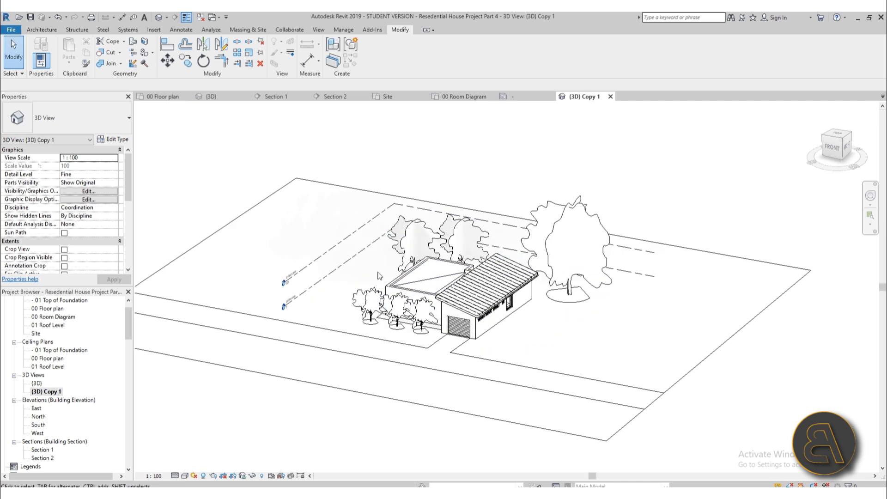
{"action": "middle_click_drag", "start_coordinate": [422, 292], "coordinate": [367, 275]}
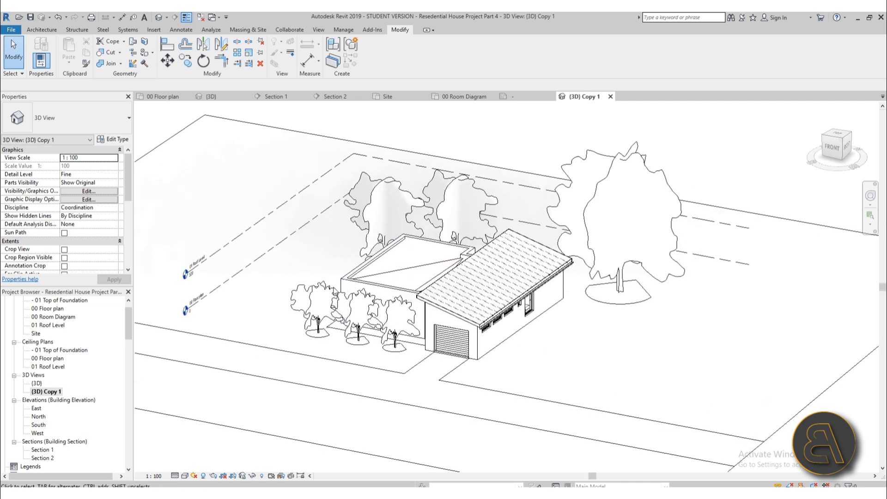
{"action": "left_click", "coordinate": [252, 265]}
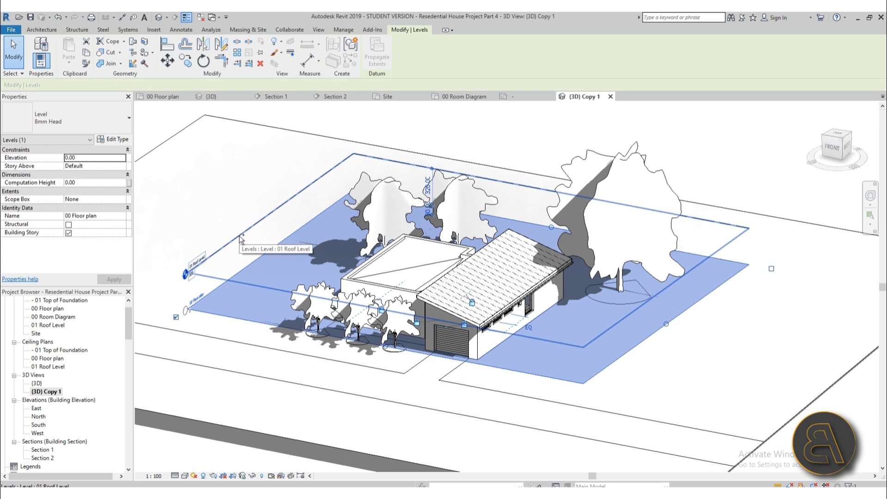
{"action": "left_click", "coordinate": [240, 239], "text": "ctrl"}
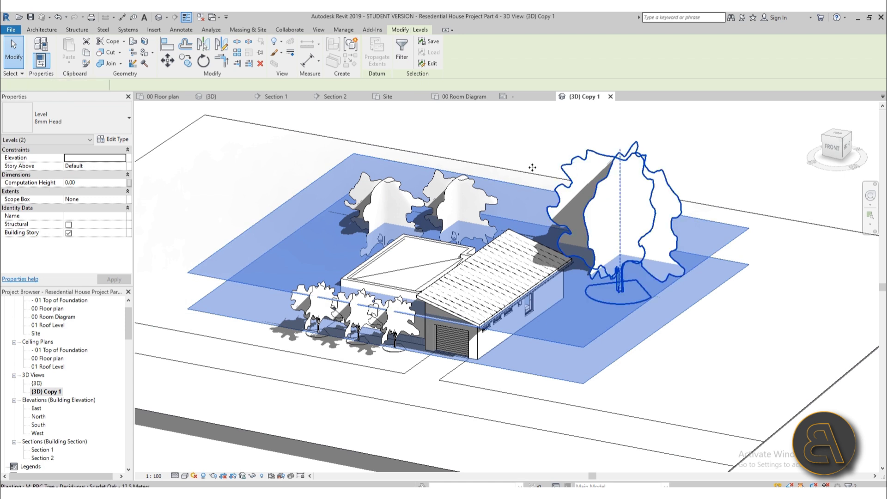
{"action": "left_click", "coordinate": [607, 160], "text": "ctrl"}
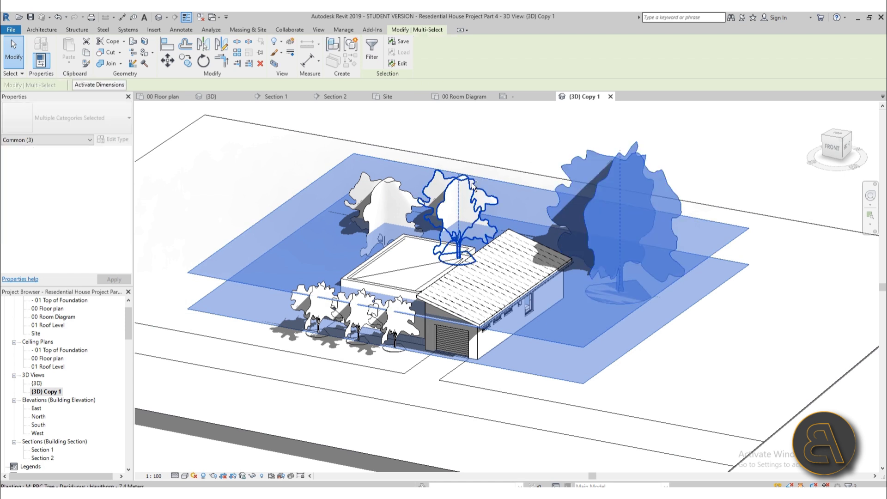
{"action": "left_click", "coordinate": [608, 160], "text": "shift"}
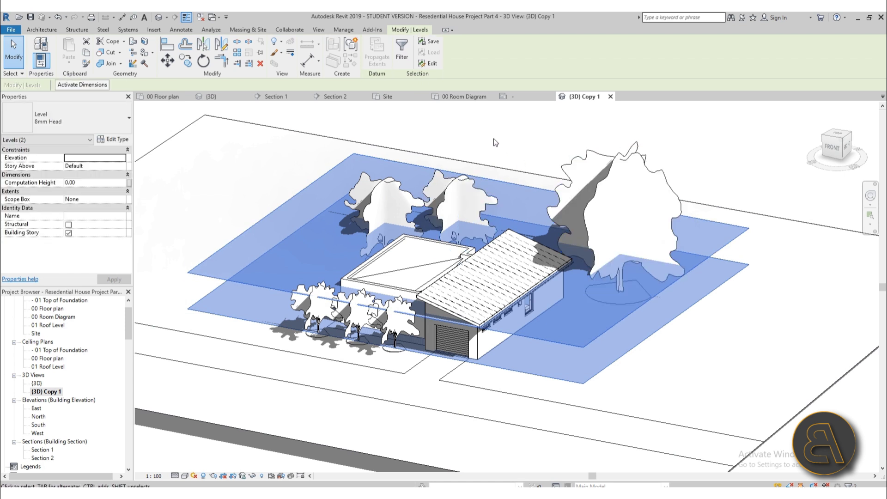
{"action": "right_click", "coordinate": [493, 138]}
{"action": "mouse_move", "coordinate": [609, 183]}
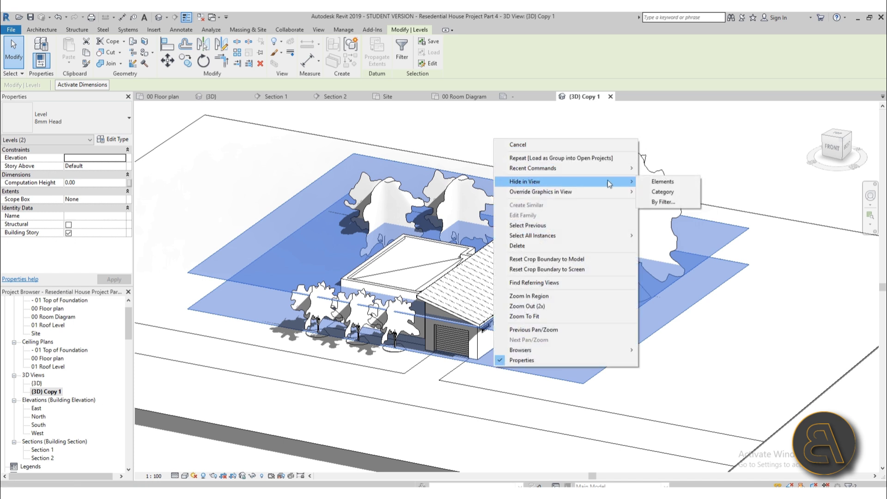
{"action": "left_click", "coordinate": [653, 184]}
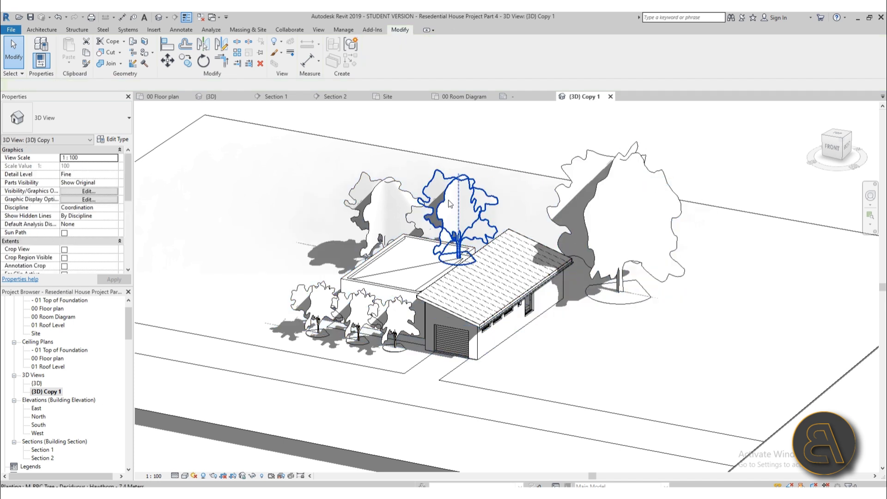
- Examine the house, its trees and the surrounding site from several angles in the duplicated 3D view
{"action": "scroll", "coordinate": [384, 283], "scroll_direction": "down", "scroll_amount": 2}
{"action": "middle_click_drag", "start_coordinate": [359, 303], "coordinate": [400, 322], "text": "shift"}
{"action": "middle_click_drag", "start_coordinate": [485, 325], "coordinate": [481, 310], "text": "shift"}
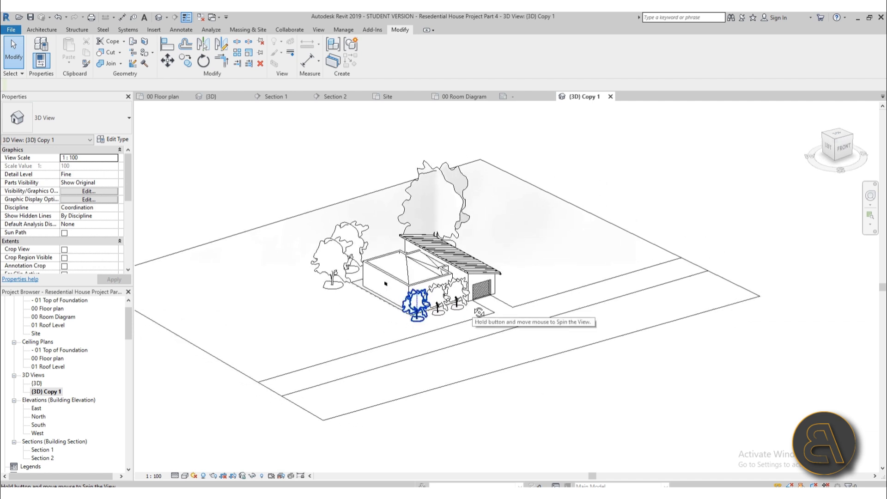
{"action": "scroll", "coordinate": [490, 301], "scroll_direction": "up", "scroll_amount": 2}
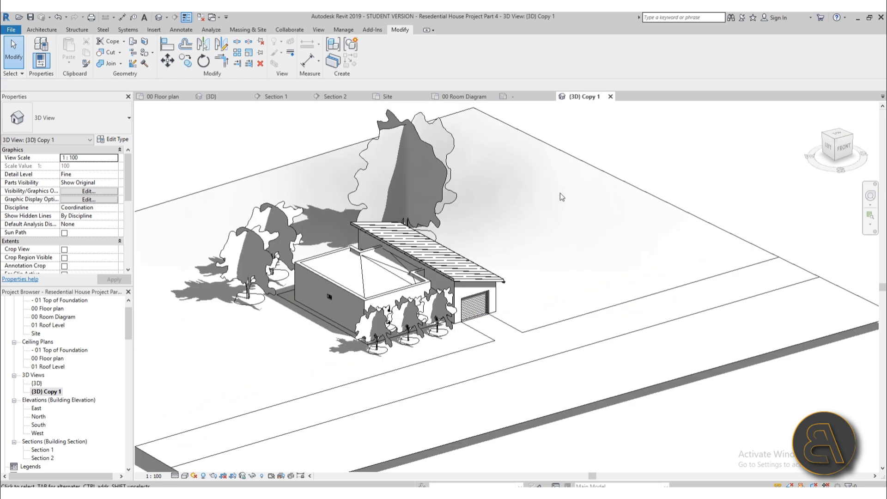
{"action": "scroll", "coordinate": [556, 264], "scroll_direction": "down", "scroll_amount": 2}
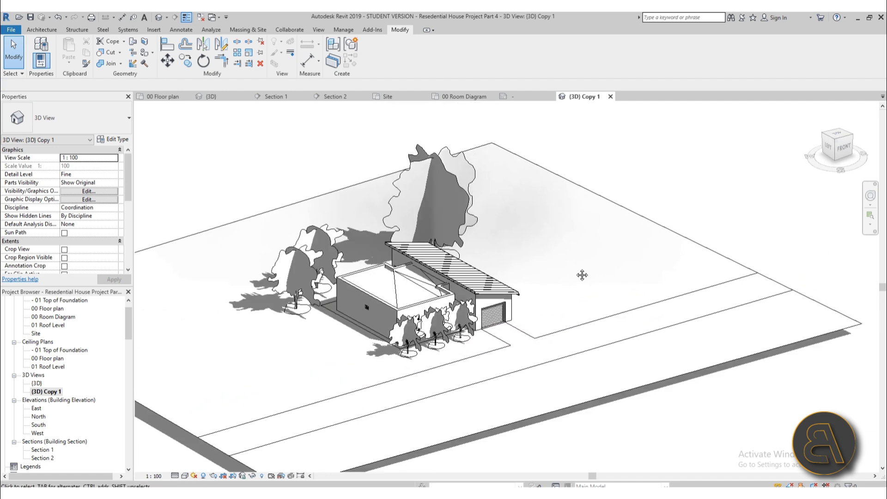
{"action": "scroll", "coordinate": [525, 282], "scroll_direction": "up", "scroll_amount": 1}
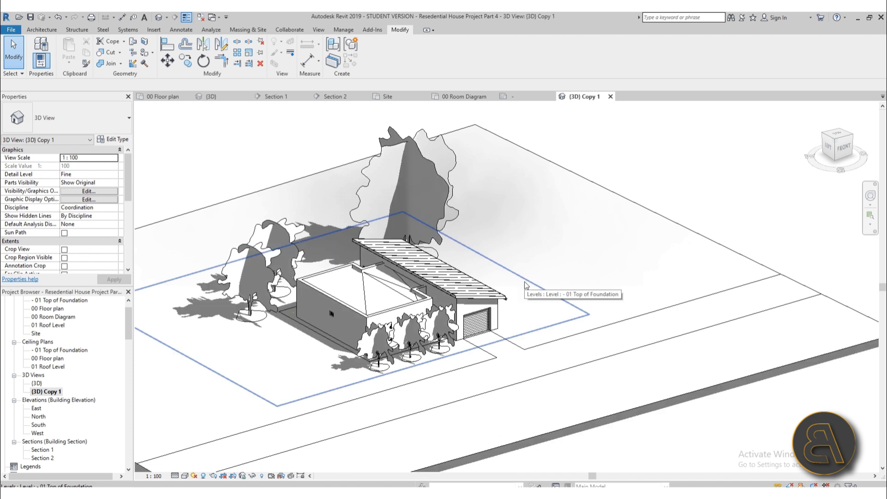
{"action": "middle_click_drag", "start_coordinate": [565, 284], "coordinate": [568, 281]}
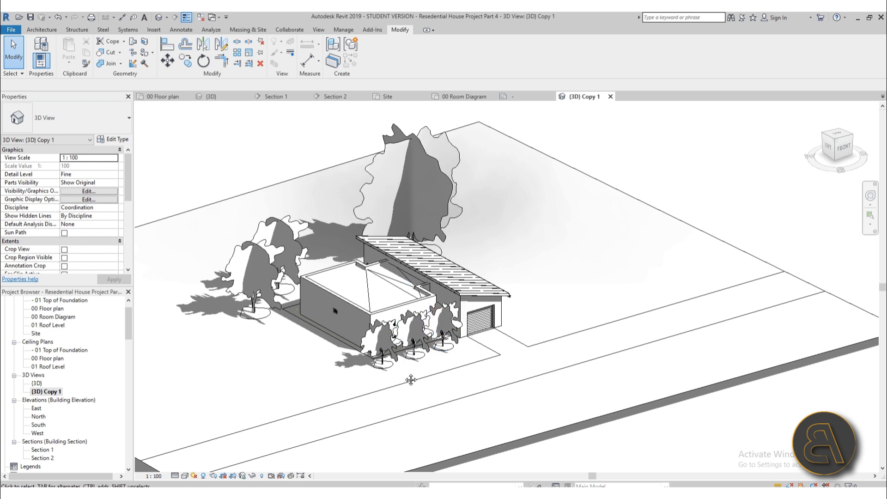
{"action": "middle_click_drag", "start_coordinate": [411, 380], "coordinate": [413, 377]}
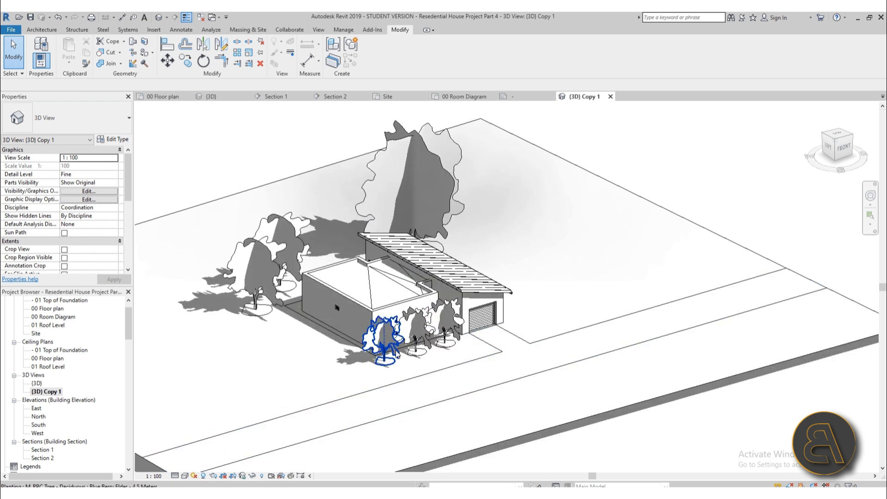
- Displace the front tree nearest the garage straight up by about 2894, well above the house
{"action": "left_click", "coordinate": [422, 325]}
{"action": "left_click", "coordinate": [445, 319], "text": "ctrl"}
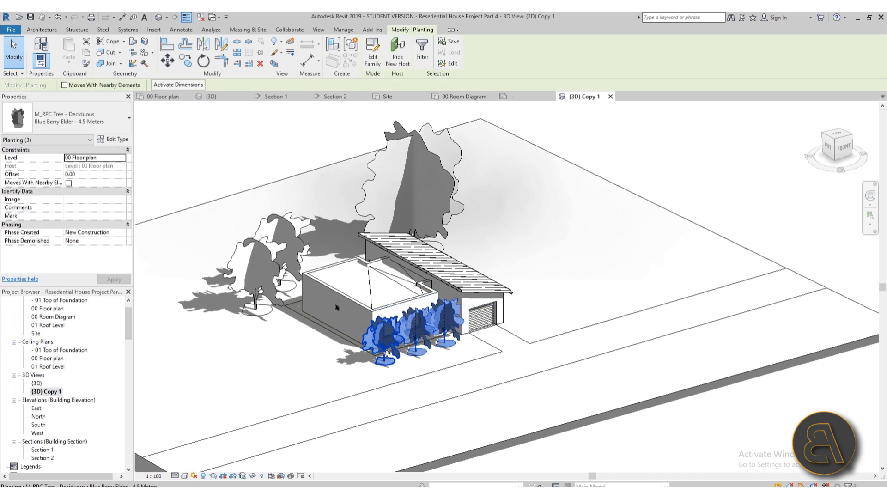
{"action": "left_click", "coordinate": [547, 312]}
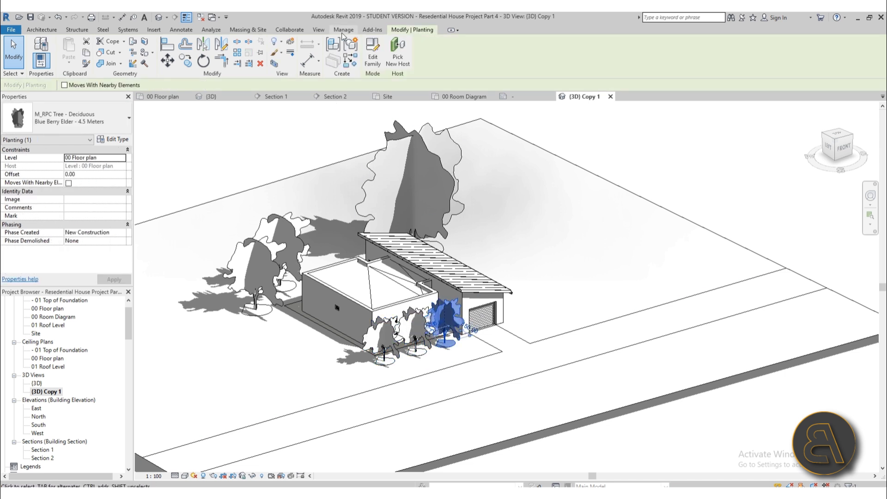
{"action": "left_click", "coordinate": [290, 43]}
{"action": "left_click_drag", "start_coordinate": [445, 319], "coordinate": [443, 188]}
{"action": "middle_click_drag", "start_coordinate": [493, 263], "coordinate": [516, 327]}
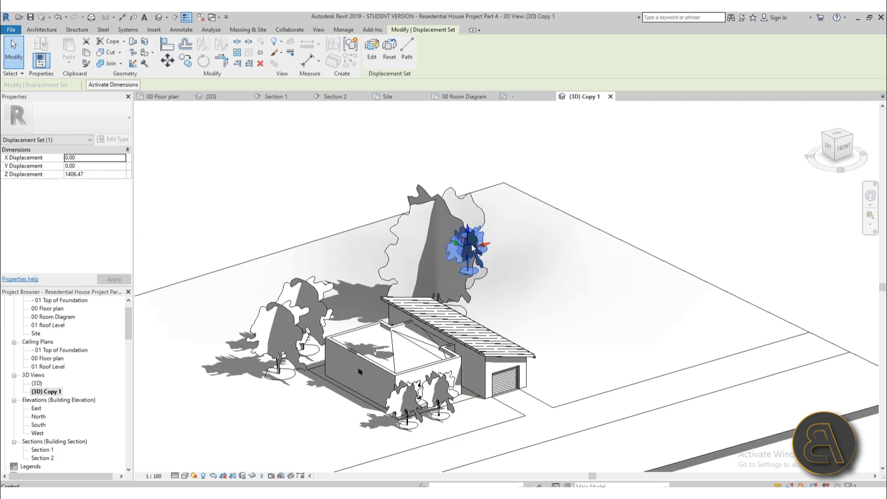
{"action": "scroll", "coordinate": [472, 248], "scroll_direction": "down", "scroll_amount": 2}
{"action": "middle_click_drag", "start_coordinate": [472, 248], "coordinate": [472, 269]}
{"action": "left_click_drag", "start_coordinate": [469, 253], "coordinate": [469, 156]}
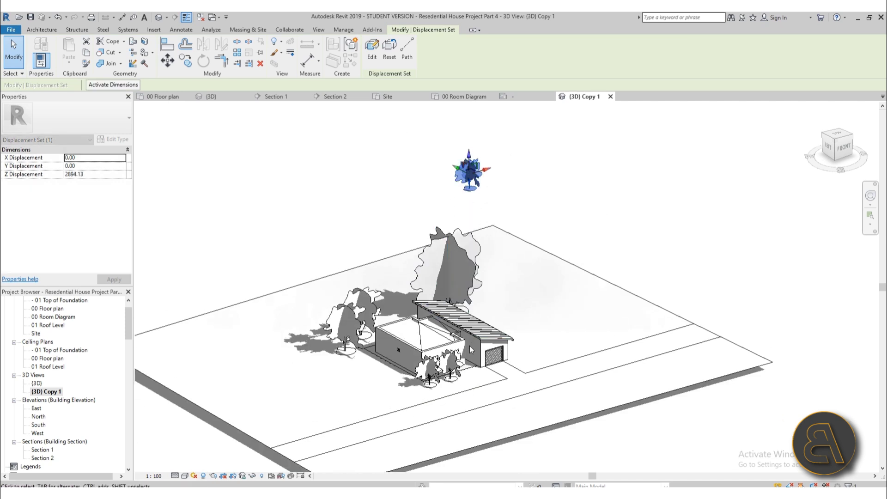
- Displace the middle front tree straight up by about 3374, slightly higher than the raised tree
{"action": "left_click", "coordinate": [447, 362]}
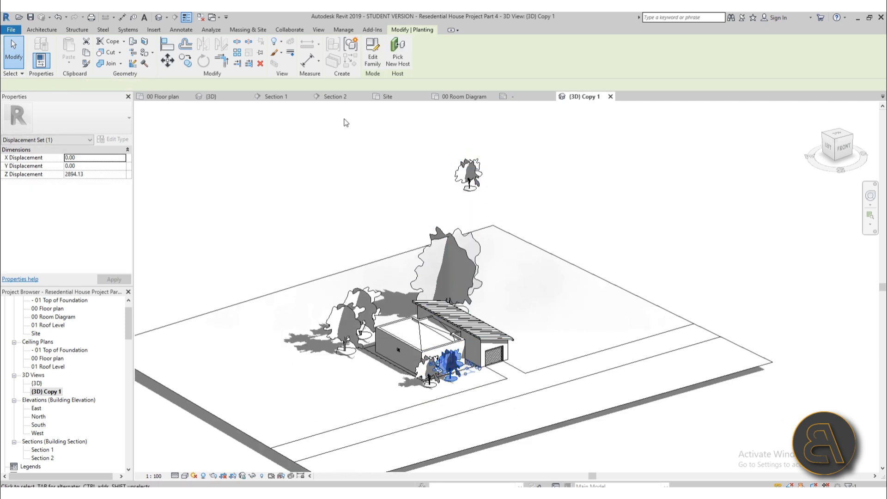
{"action": "left_click", "coordinate": [291, 43]}
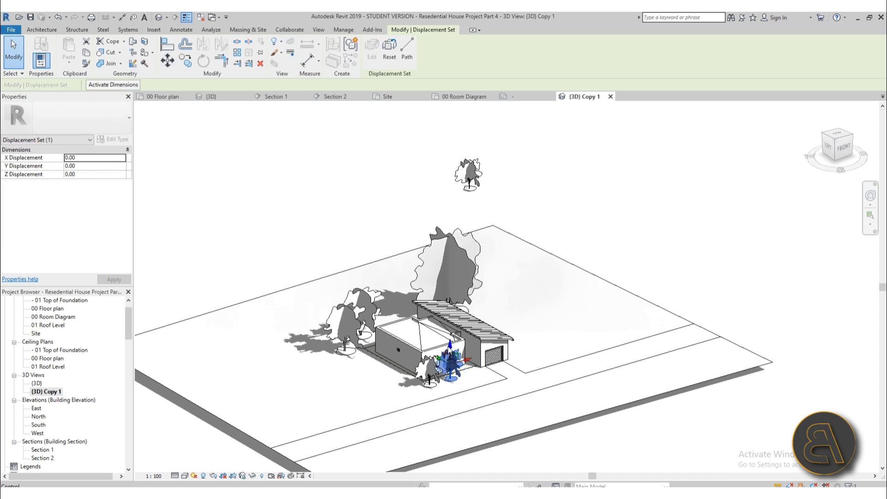
{"action": "left_click_drag", "start_coordinate": [453, 128], "coordinate": [453, 130]}
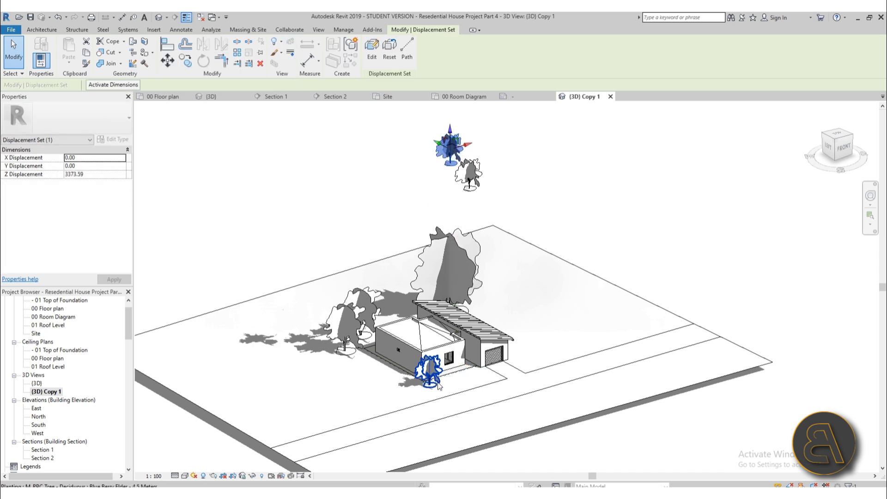
- Displace the remaining front tree at the house corner straight up by about 3826, above the other two raised trees
{"action": "left_click", "coordinate": [435, 355]}
{"action": "left_click", "coordinate": [428, 358]}
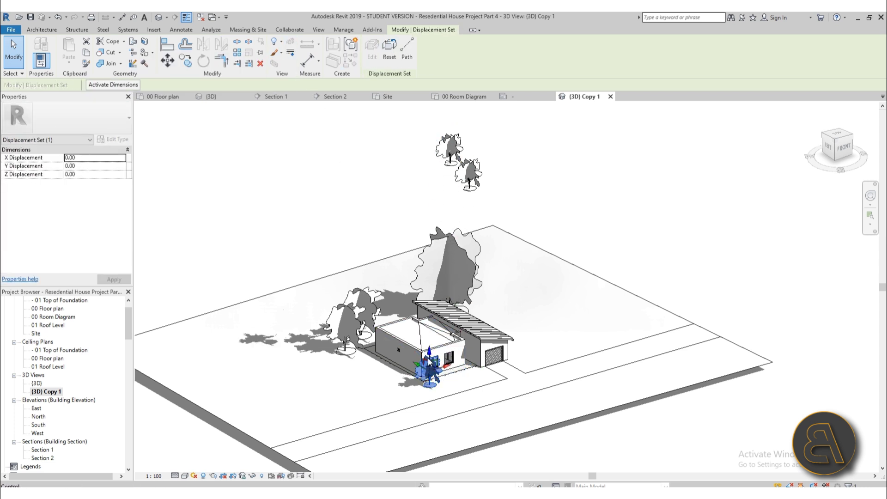
{"action": "left_click_drag", "start_coordinate": [429, 352], "coordinate": [418, 148]}
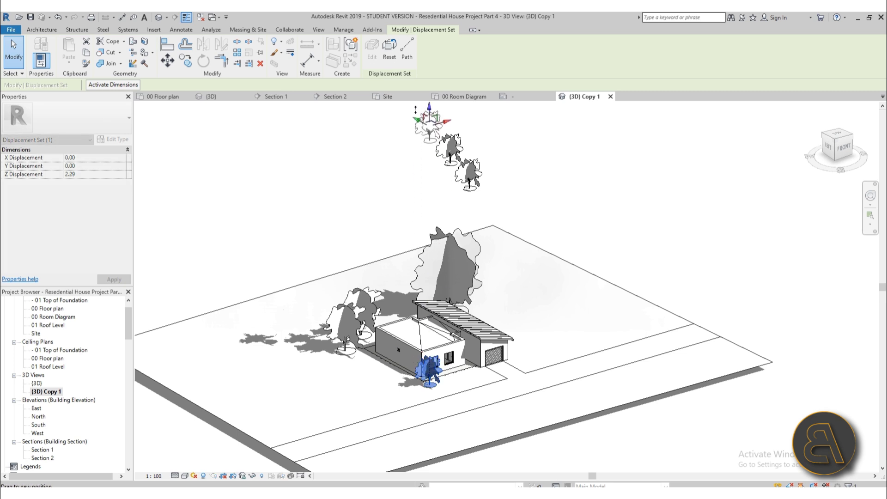
{"action": "left_click_drag", "start_coordinate": [415, 111], "coordinate": [415, 110]}
{"action": "middle_click_drag", "start_coordinate": [623, 356], "coordinate": [571, 344], "text": "shift"}
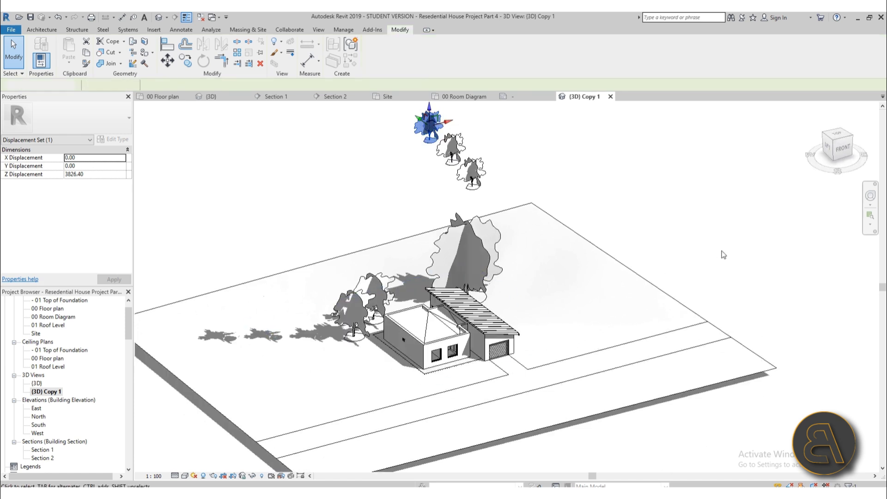
{"action": "key", "text": "Escape"}
- Select the fascia of the garage wing's sloped roof together with the roof and the beam system beneath it
{"action": "scroll", "coordinate": [534, 335], "scroll_direction": "up", "scroll_amount": 4}
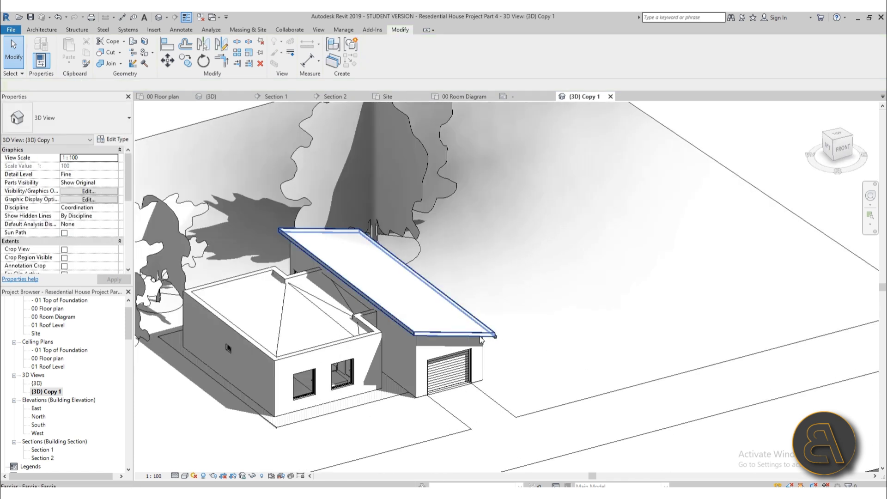
{"action": "left_click", "coordinate": [480, 335]}
{"action": "middle_click_drag", "start_coordinate": [564, 387], "coordinate": [455, 349], "text": "shift"}
{"action": "scroll", "coordinate": [383, 217], "scroll_direction": "up", "scroll_amount": 3}
{"action": "scroll", "coordinate": [373, 302], "scroll_direction": "up", "scroll_amount": 3}
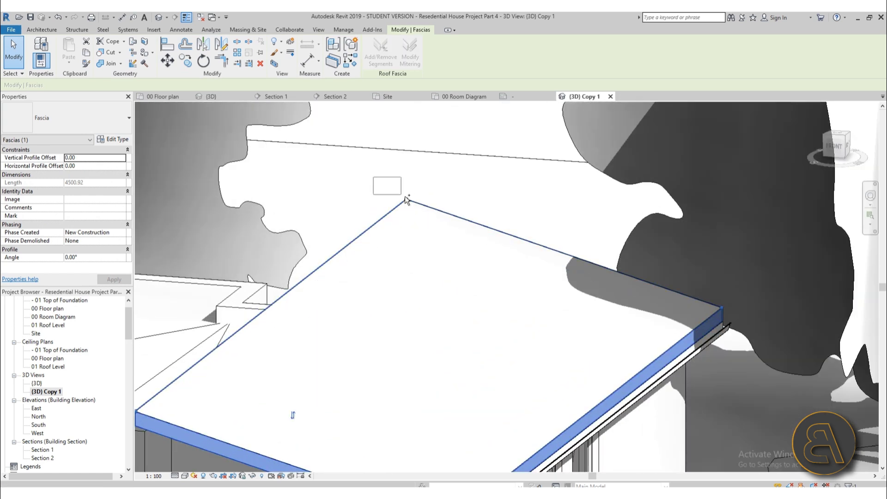
{"action": "scroll", "coordinate": [432, 194], "scroll_direction": "down", "scroll_amount": 2}
{"action": "left_click", "coordinate": [442, 200], "text": "ctrl"}
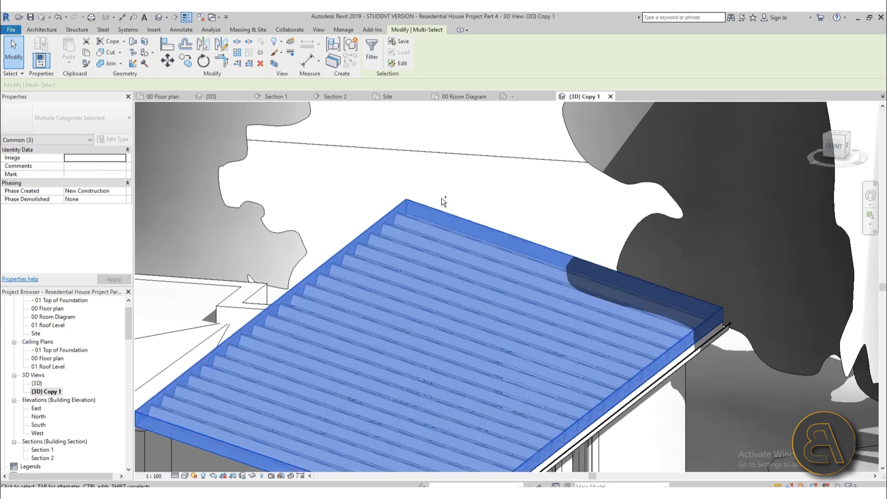
- Remove the beam system from the sloped roof selection and add the gutter along the low eave
{"action": "scroll", "coordinate": [443, 201], "scroll_direction": "up", "scroll_amount": 3}
{"action": "middle_click_drag", "start_coordinate": [435, 227], "coordinate": [402, 283], "text": "shift"}
{"action": "scroll", "coordinate": [474, 154], "scroll_direction": "up", "scroll_amount": 3}
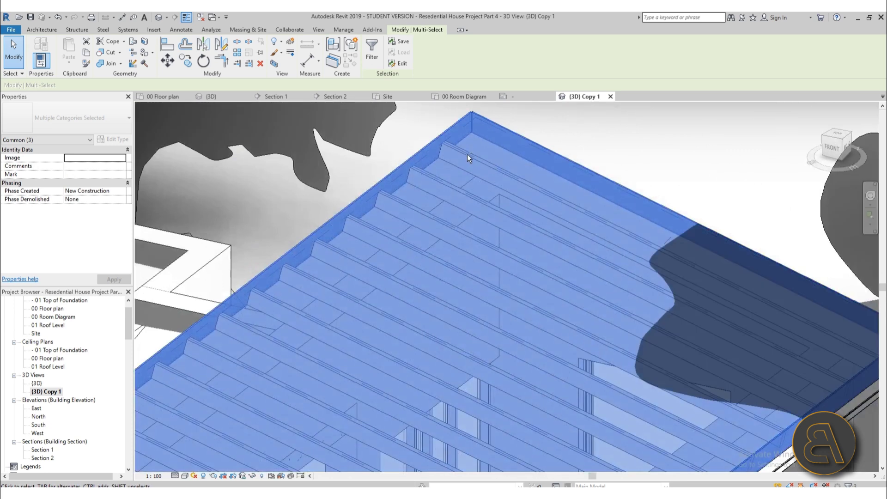
{"action": "scroll", "coordinate": [481, 149], "scroll_direction": "up", "scroll_amount": 3}
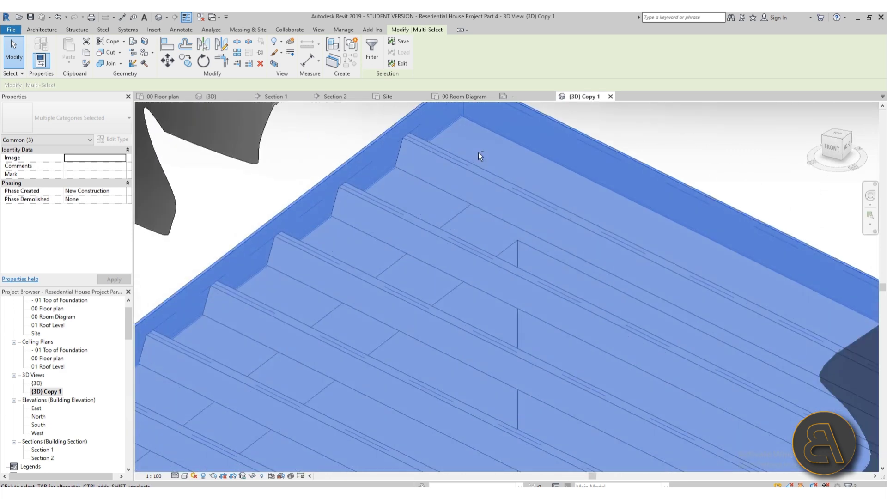
{"action": "left_click", "coordinate": [441, 174], "text": "shift"}
{"action": "scroll", "coordinate": [433, 160], "scroll_direction": "down", "scroll_amount": 6}
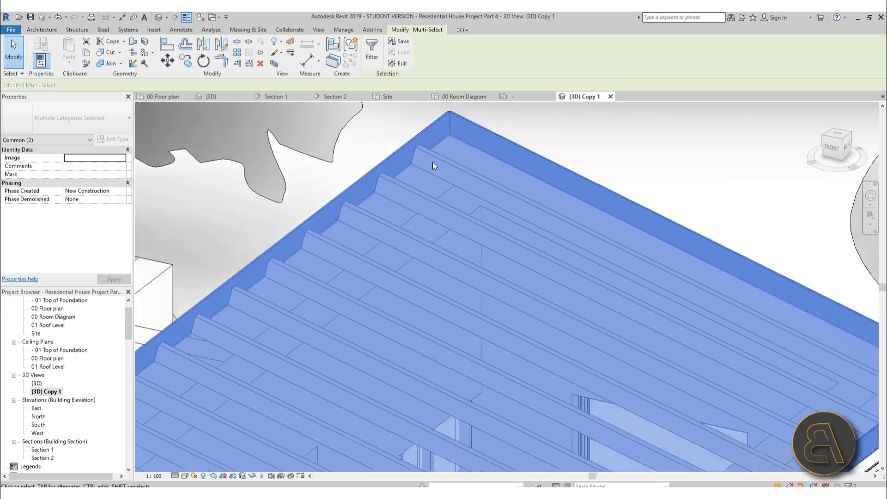
{"action": "middle_click_drag", "start_coordinate": [498, 329], "coordinate": [407, 331], "text": "shift"}
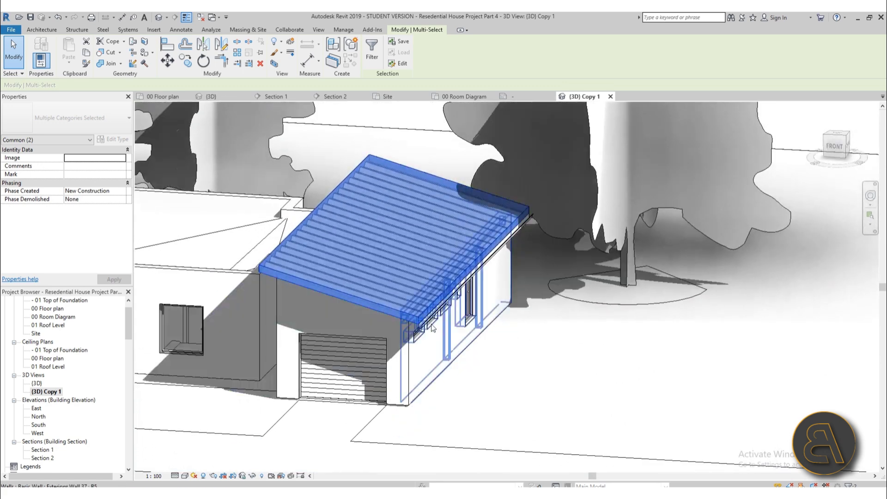
{"action": "scroll", "coordinate": [392, 331], "scroll_direction": "up", "scroll_amount": 5}
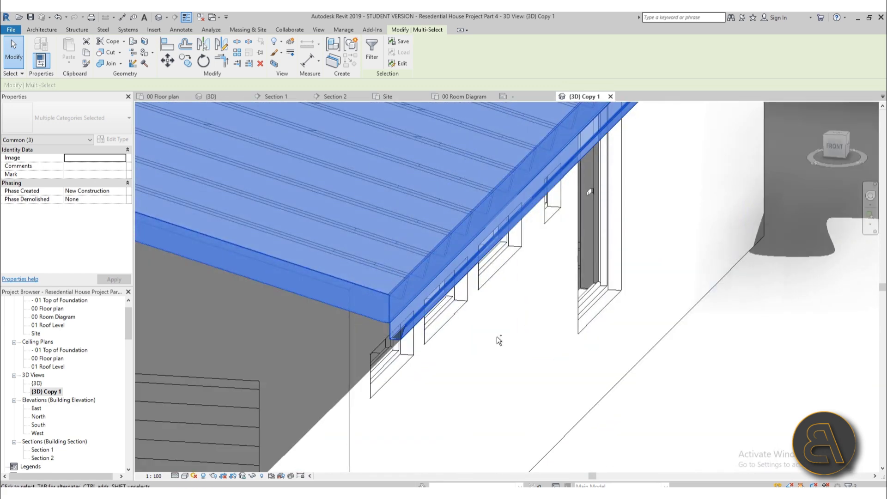
{"action": "scroll", "coordinate": [501, 347], "scroll_direction": "down", "scroll_amount": 5}
{"action": "middle_click_drag", "start_coordinate": [527, 323], "coordinate": [387, 114], "text": "shift"}
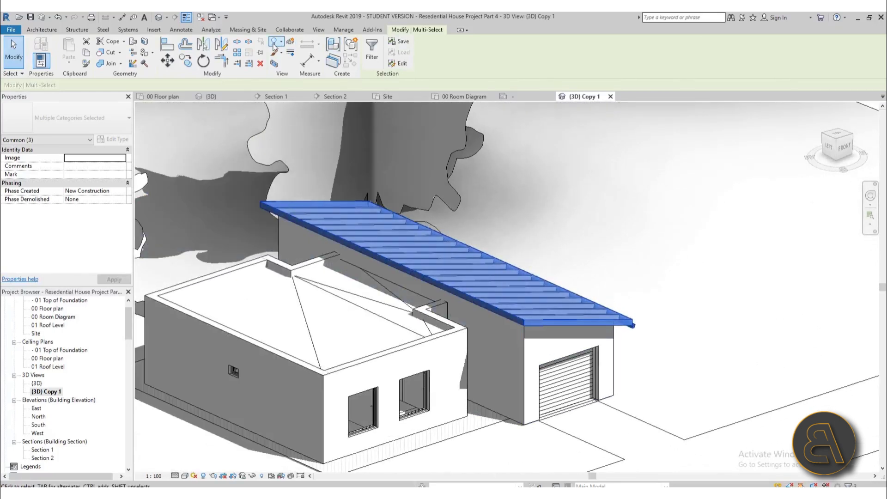
- Displace the selected roof, fascia and gutter together straight up to just below the raised trees
{"action": "left_click", "coordinate": [289, 45]}
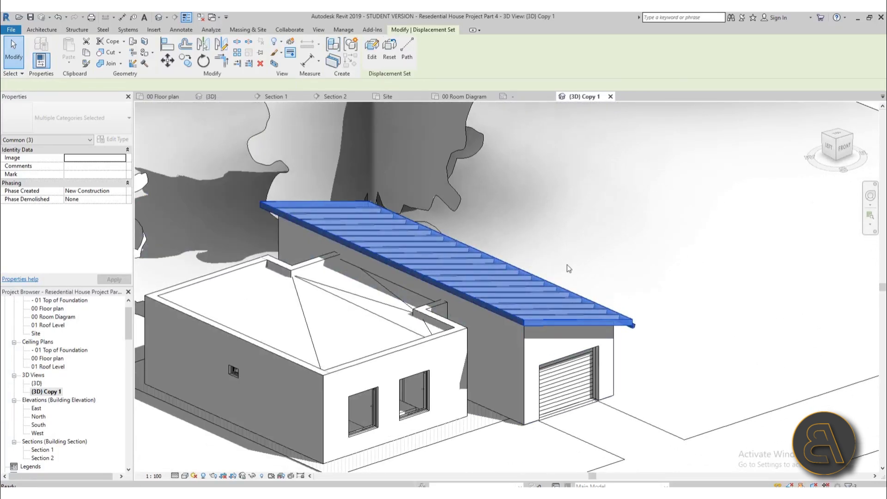
{"action": "scroll", "coordinate": [621, 322], "scroll_direction": "down", "scroll_amount": 3}
{"action": "middle_click_drag", "start_coordinate": [661, 397], "coordinate": [599, 365], "text": "shift"}
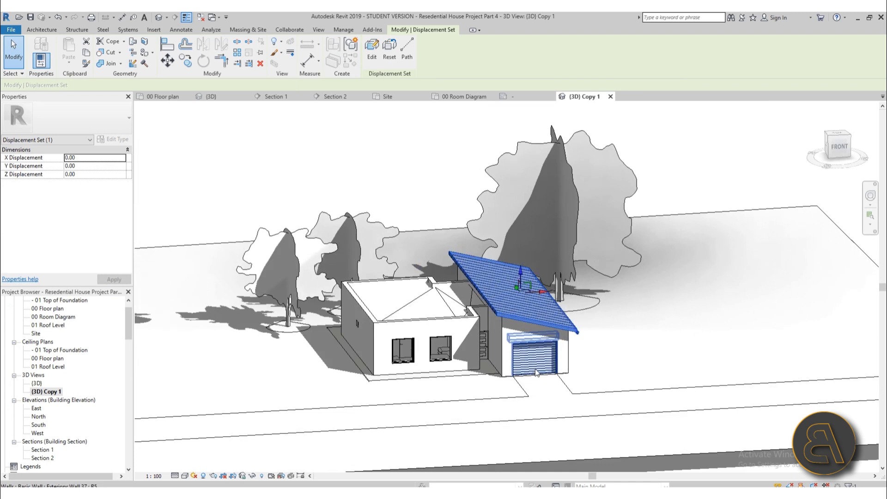
{"action": "scroll", "coordinate": [536, 372], "scroll_direction": "down", "scroll_amount": 3}
{"action": "middle_click_drag", "start_coordinate": [536, 373], "coordinate": [509, 320], "text": "shift"}
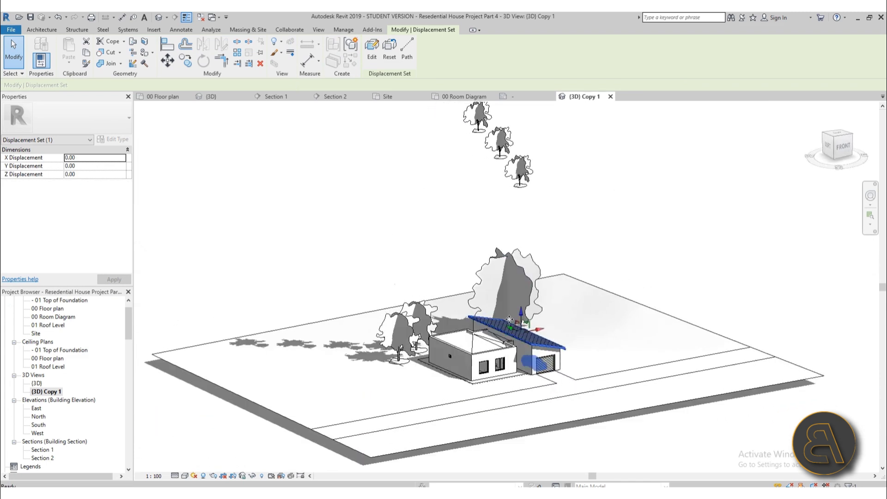
{"action": "left_click_drag", "start_coordinate": [521, 312], "coordinate": [522, 257]}
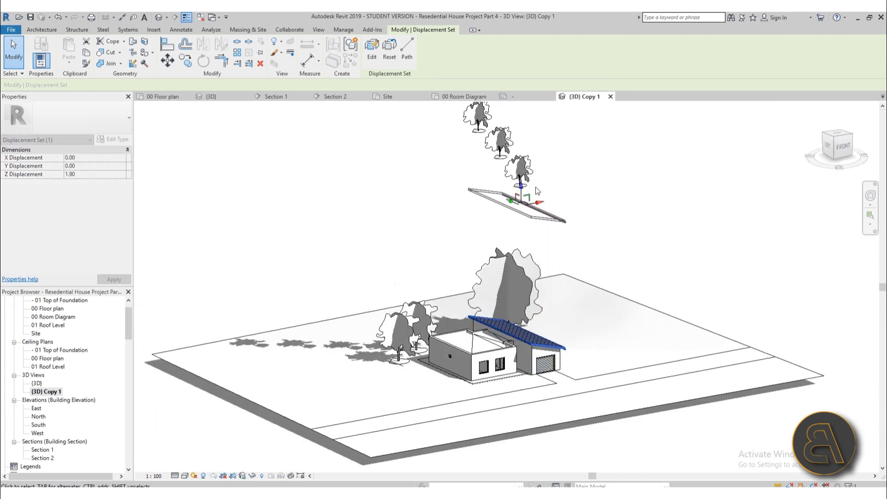
{"action": "middle_click_drag", "start_coordinate": [537, 190], "coordinate": [565, 348], "text": "shift"}
- Displace the garage wing's structural beam system straight up by about 1718, just beneath the raised roof
{"action": "left_click", "coordinate": [532, 335]}
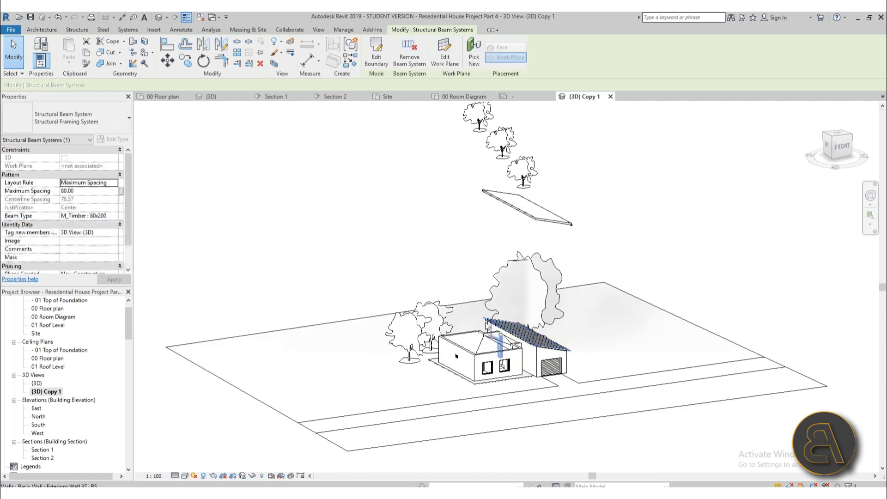
{"action": "left_click", "coordinate": [289, 45]}
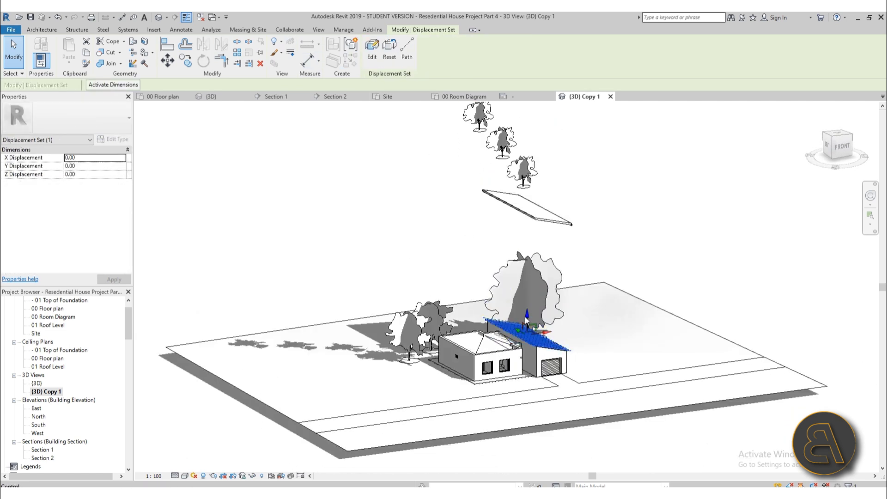
{"action": "left_click_drag", "start_coordinate": [528, 320], "coordinate": [543, 225]}
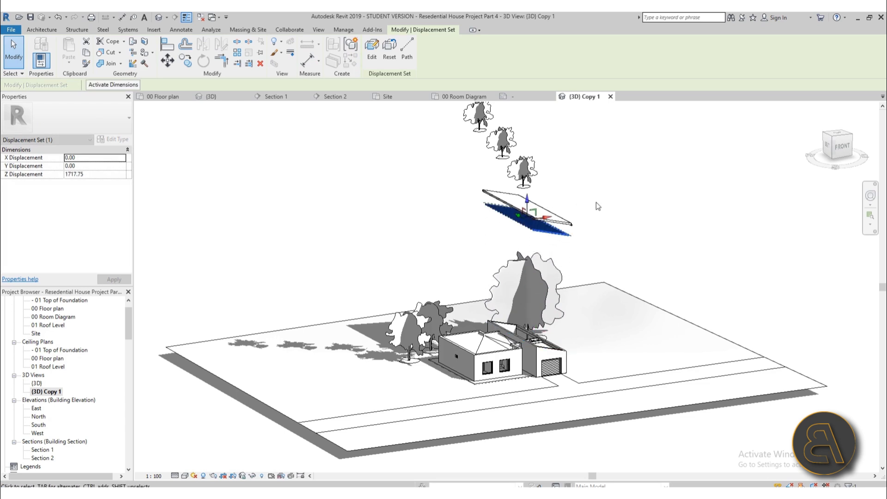
{"action": "left_click", "coordinate": [596, 202]}
{"action": "scroll", "coordinate": [522, 208], "scroll_direction": "up", "scroll_amount": 5}
{"action": "middle_click_drag", "start_coordinate": [522, 208], "coordinate": [558, 329], "text": "shift"}
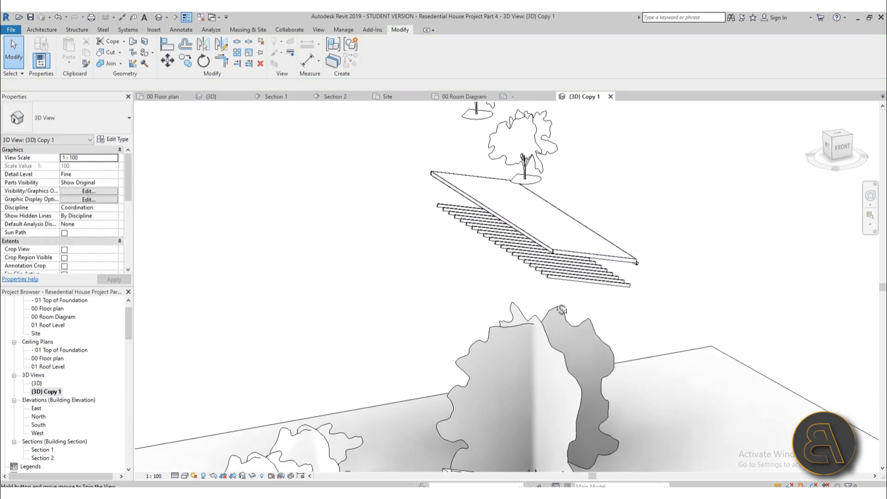
{"action": "scroll", "coordinate": [472, 217], "scroll_direction": "up", "scroll_amount": 4}
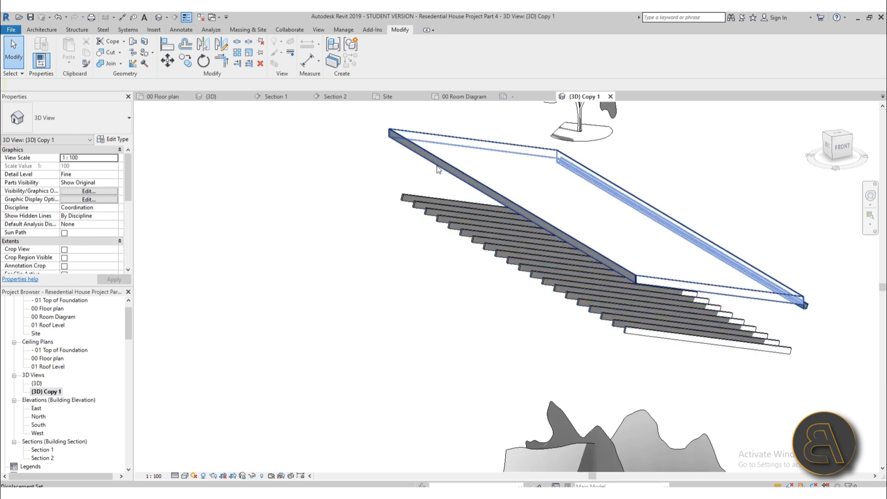
{"action": "left_click", "coordinate": [483, 186]}
{"action": "left_click", "coordinate": [311, 168]}
{"action": "scroll", "coordinate": [478, 171], "scroll_direction": "down", "scroll_amount": 5}
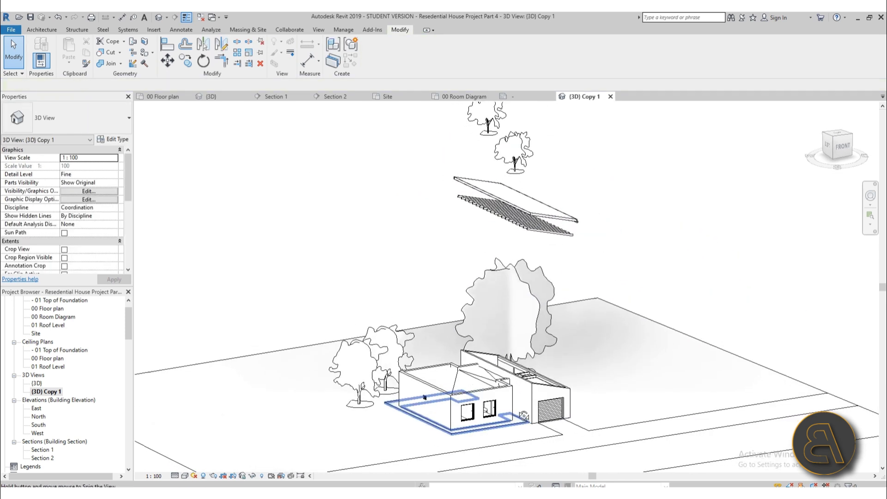
- Displace the flat roof of the main house block straight up to just below the raised garage roof beams
{"action": "scroll", "coordinate": [513, 410], "scroll_direction": "up", "scroll_amount": 3}
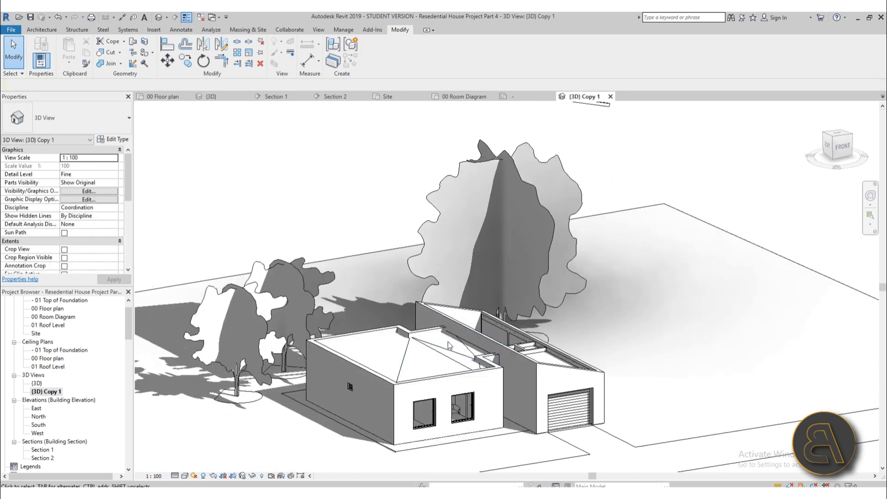
{"action": "scroll", "coordinate": [421, 321], "scroll_direction": "down", "scroll_amount": 2}
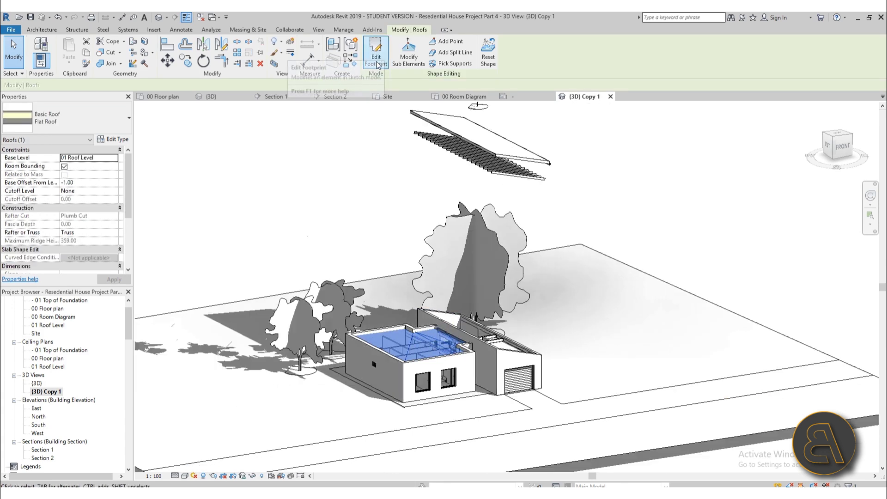
{"action": "left_click", "coordinate": [274, 64]}
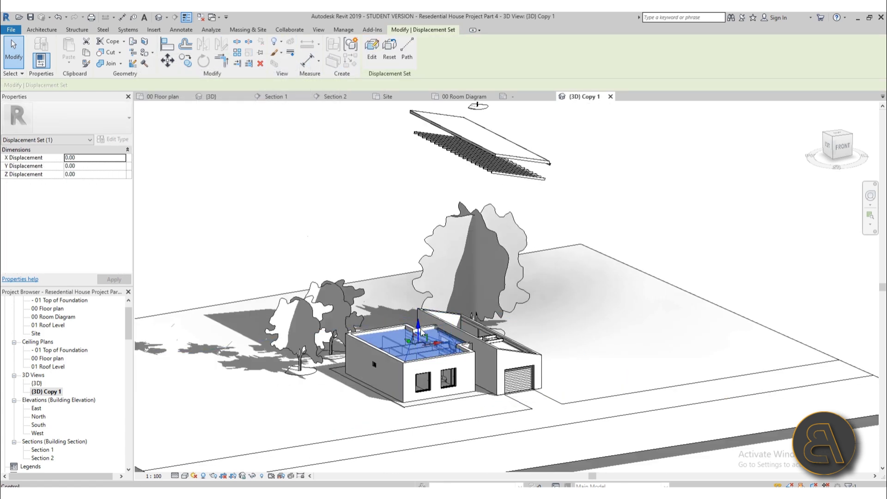
{"action": "left_click_drag", "start_coordinate": [419, 323], "coordinate": [418, 173]}
{"action": "key", "text": "Escape"}
- Examine the exploded model from above and from underneath the site, including the foundations
{"action": "middle_click_drag", "start_coordinate": [429, 251], "coordinate": [464, 318], "text": "shift"}
{"action": "middle_click_drag", "start_coordinate": [460, 363], "coordinate": [463, 343]}
{"action": "scroll", "coordinate": [501, 412], "scroll_direction": "down", "scroll_amount": 2}
{"action": "mouse_move", "coordinate": [501, 411]}
{"action": "middle_mouse_down", "text": "shift"}
{"action": "mouse_move", "coordinate": [516, 411]}
{"action": "mouse_move", "coordinate": [483, 411]}
{"action": "middle_mouse_up", "text": "shift"}
{"action": "scroll", "coordinate": [474, 360], "scroll_direction": "up", "scroll_amount": 1}
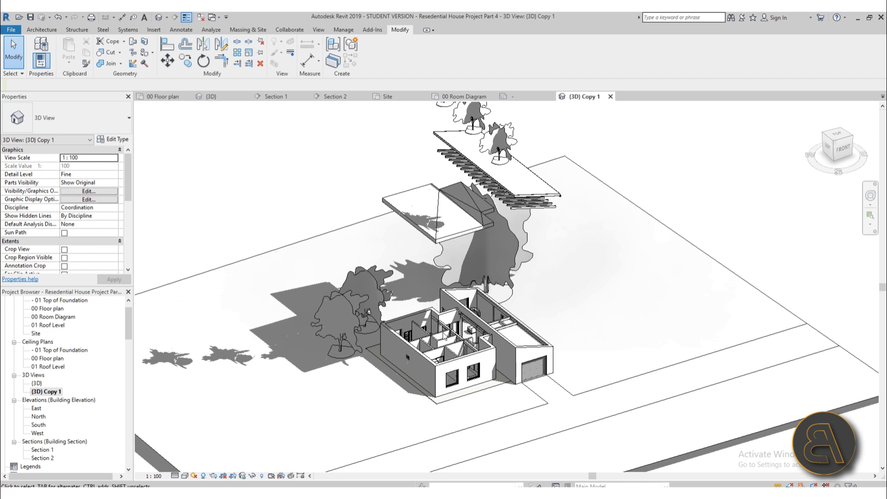
{"action": "scroll", "coordinate": [323, 259], "scroll_direction": "down", "scroll_amount": 1}
{"action": "middle_click_drag", "start_coordinate": [461, 377], "coordinate": [454, 111], "text": "shift"}
{"action": "scroll", "coordinate": [426, 322], "scroll_direction": "up", "scroll_amount": 3}
{"action": "scroll", "coordinate": [428, 331], "scroll_direction": "down", "scroll_amount": 3}
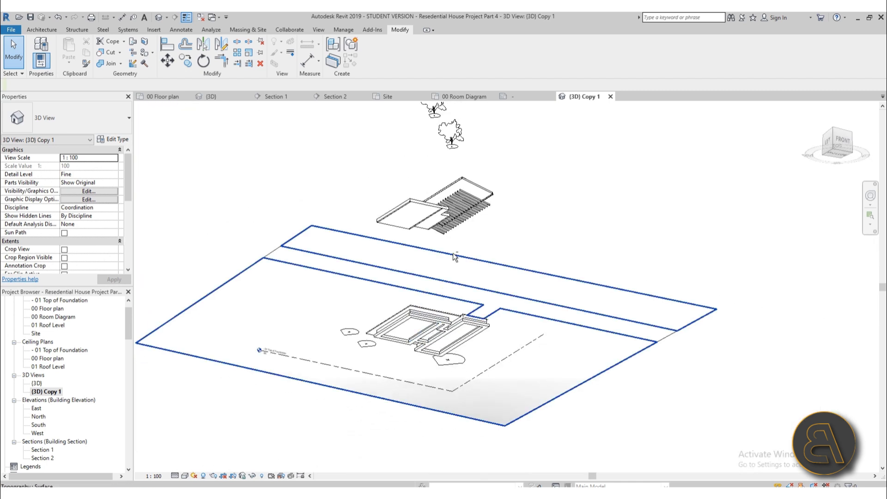
{"action": "middle_click_drag", "start_coordinate": [455, 257], "coordinate": [442, 415], "text": "shift"}
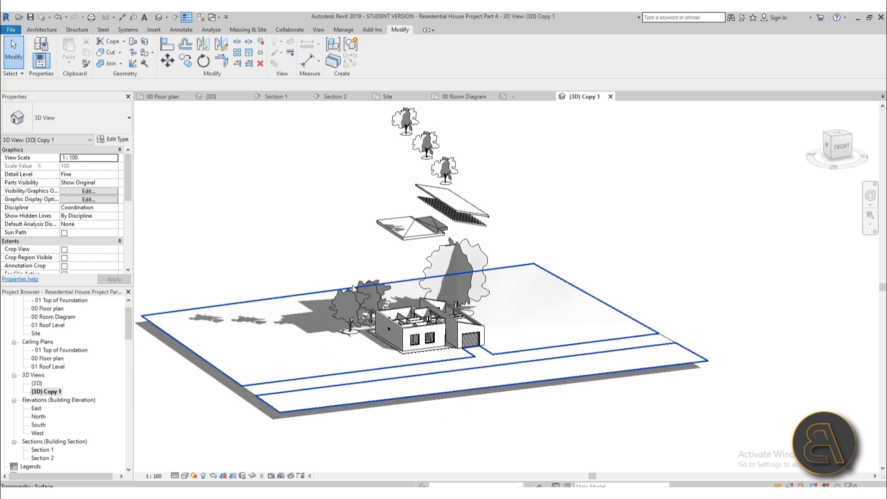
- Select the whole remaining house and remove the two trees beside it from the selection
{"action": "scroll", "coordinate": [384, 299], "scroll_direction": "up", "scroll_amount": 3}
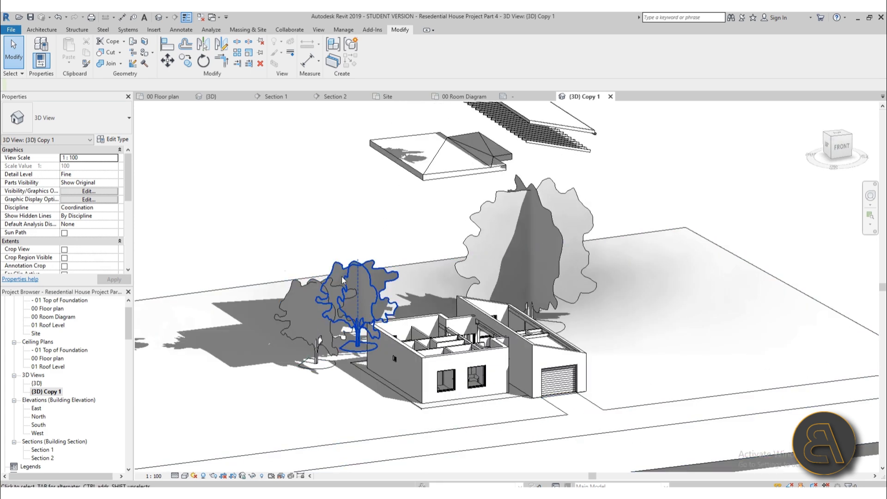
{"action": "left_click_drag", "start_coordinate": [268, 231], "coordinate": [638, 448]}
{"action": "middle_click_drag", "start_coordinate": [405, 303], "coordinate": [411, 285], "text": "shift"}
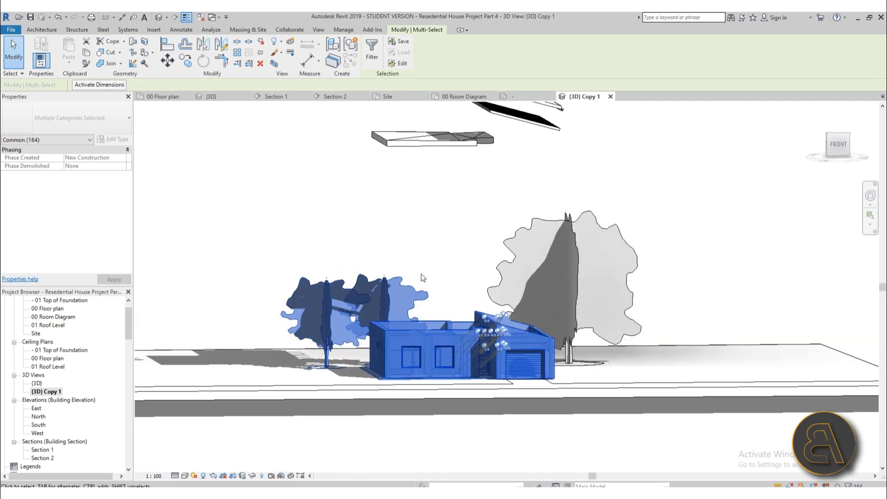
{"action": "left_click_drag", "start_coordinate": [426, 270], "coordinate": [287, 305], "text": "shift"}
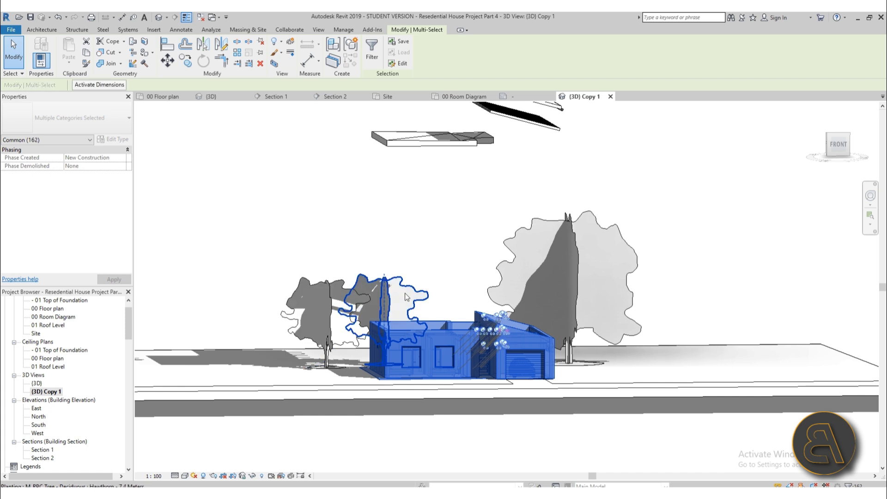
- Remove the wall foundations and footings below the ground from the house selection
{"action": "middle_click_drag", "start_coordinate": [469, 438], "coordinate": [466, 369], "text": "shift"}
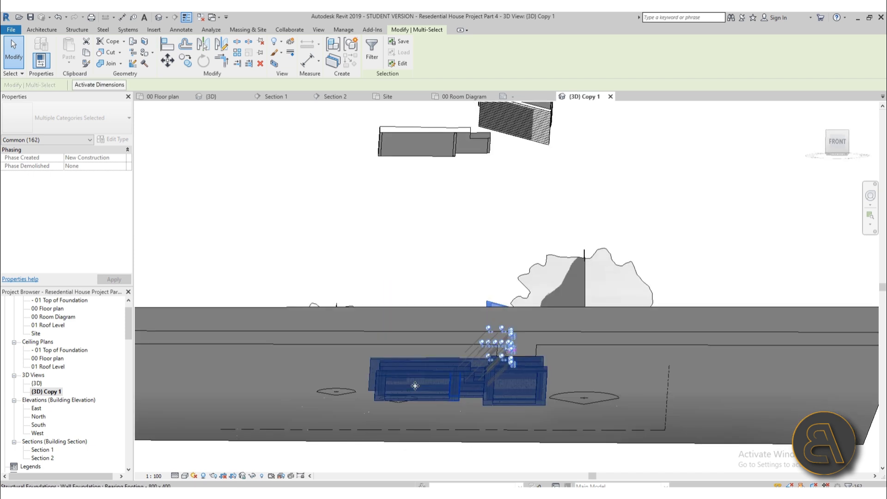
{"action": "scroll", "coordinate": [415, 386], "scroll_direction": "up", "scroll_amount": 3}
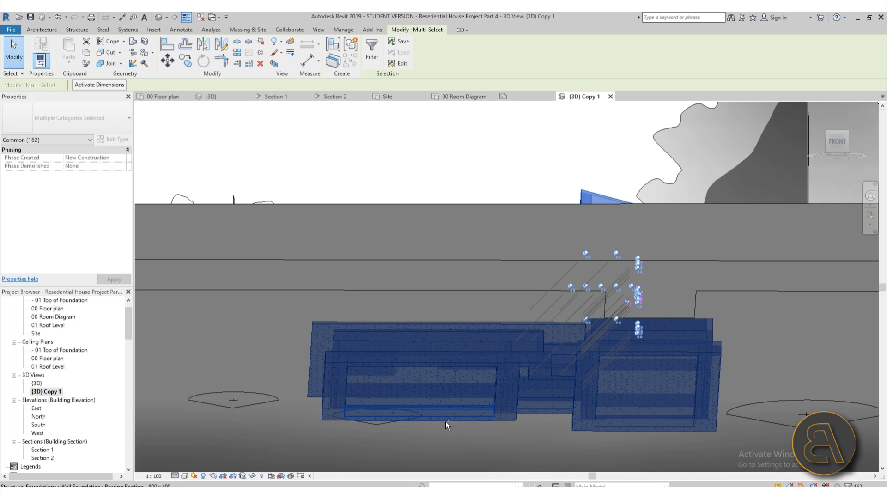
{"action": "left_click", "coordinate": [445, 422], "text": "shift"}
{"action": "middle_click_drag", "start_coordinate": [472, 382], "coordinate": [471, 427], "text": "shift"}
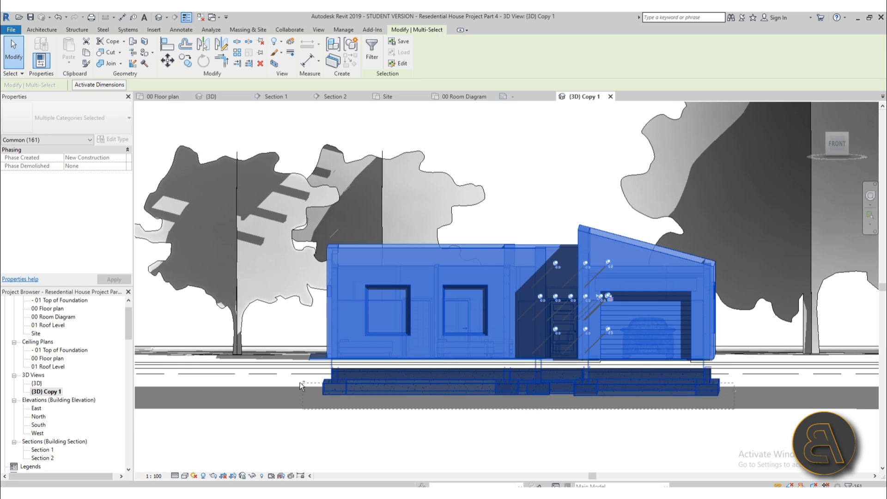
{"action": "left_click", "coordinate": [337, 401], "text": "shift"}
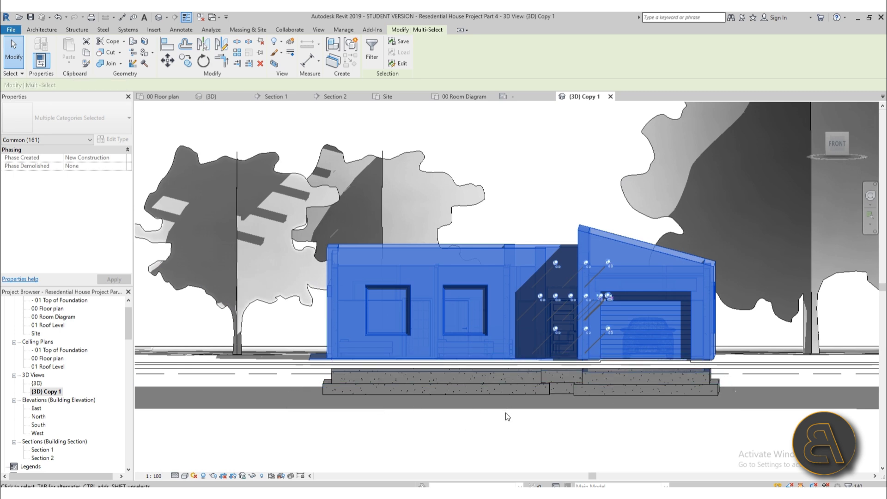
- Displace the selected house walls, floor and contents together straight up by about 762
{"action": "middle_click_drag", "start_coordinate": [507, 416], "coordinate": [540, 470], "text": "shift"}
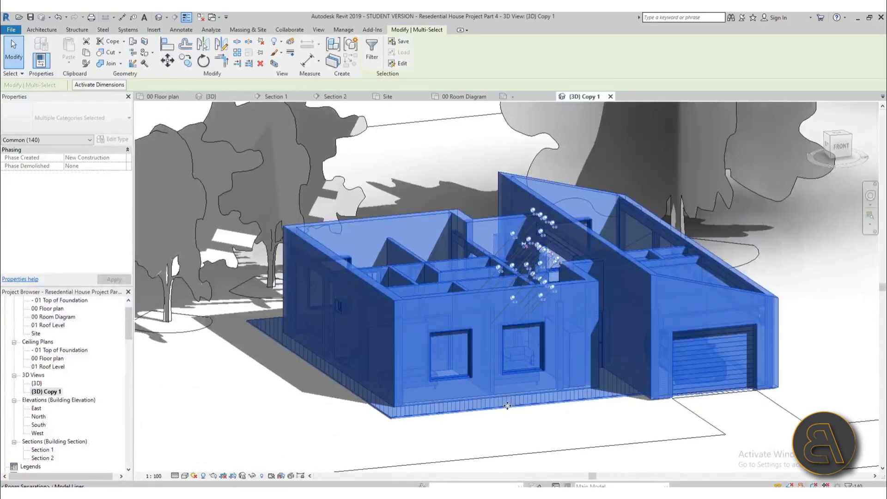
{"action": "scroll", "coordinate": [440, 379], "scroll_direction": "down", "scroll_amount": 5}
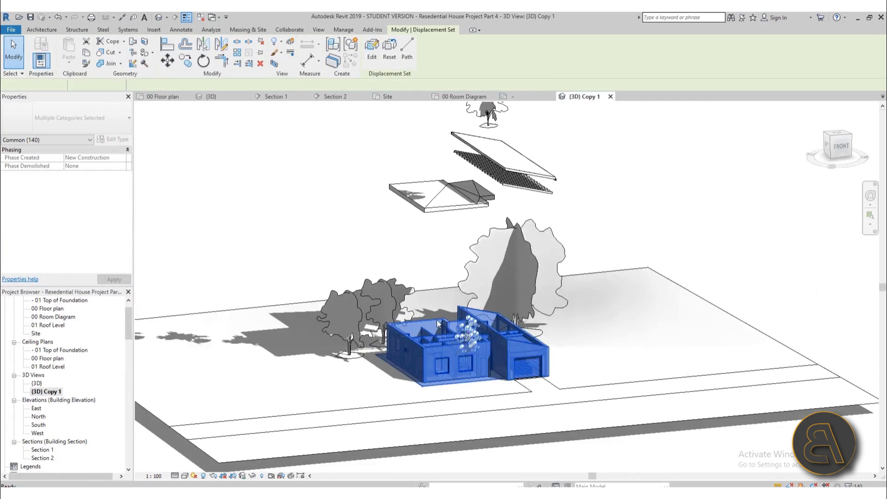
{"action": "left_click_drag", "start_coordinate": [464, 319], "coordinate": [463, 252]}
{"action": "middle_click_drag", "start_coordinate": [467, 407], "coordinate": [479, 441], "text": "shift"}
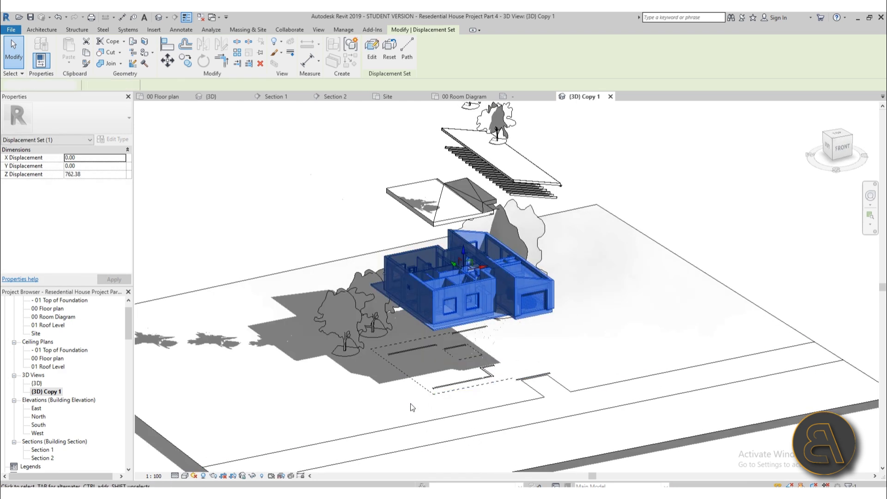
{"action": "key", "text": "Escape"}
- Select all the foundation elements below the raised house and displace them together straight up by about 191
{"action": "middle_click_drag", "start_coordinate": [392, 356], "coordinate": [346, 340], "text": "shift"}
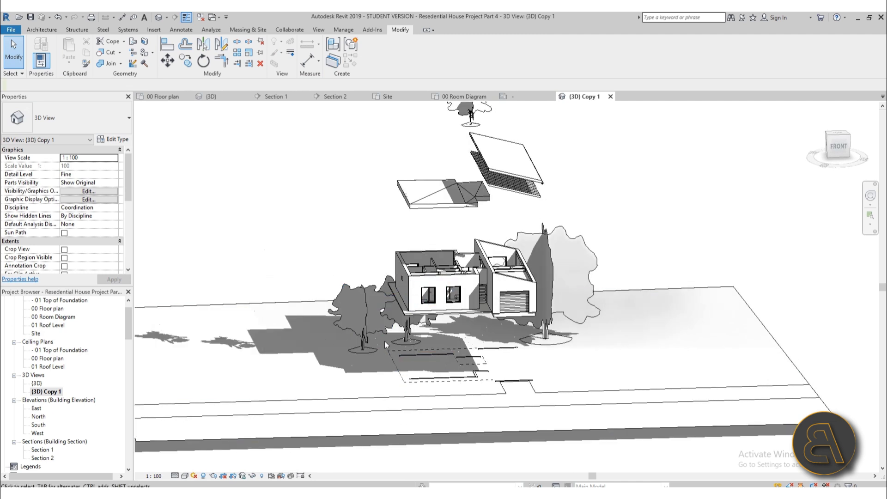
{"action": "left_click_drag", "start_coordinate": [381, 339], "coordinate": [582, 435]}
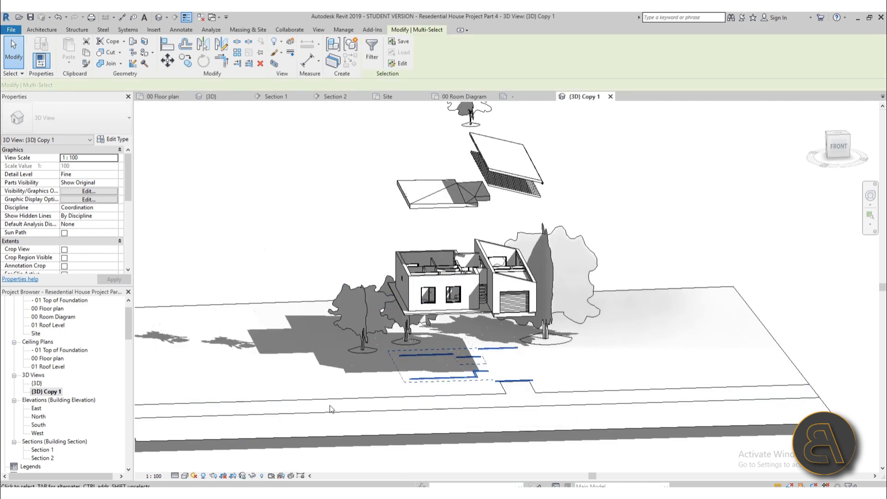
{"action": "middle_click_drag", "start_coordinate": [332, 409], "coordinate": [378, 418], "text": "shift"}
{"action": "left_click", "coordinate": [290, 43]}
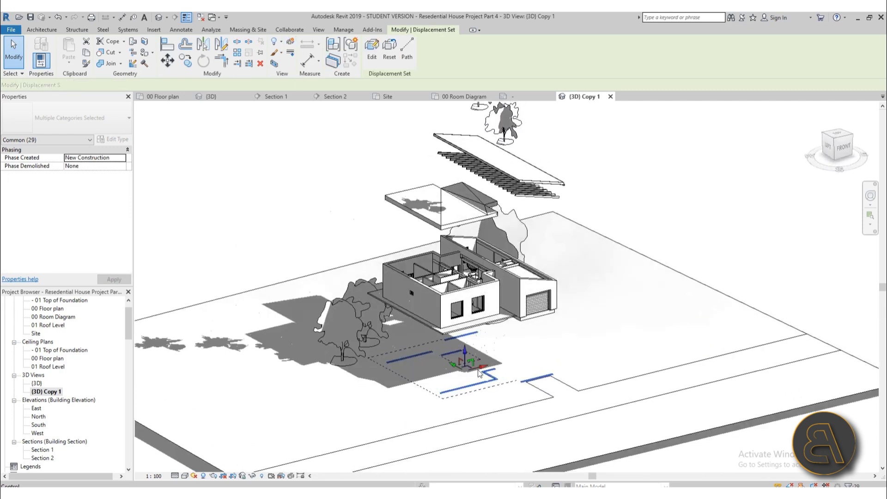
{"action": "left_click_drag", "start_coordinate": [465, 355], "coordinate": [465, 338]}
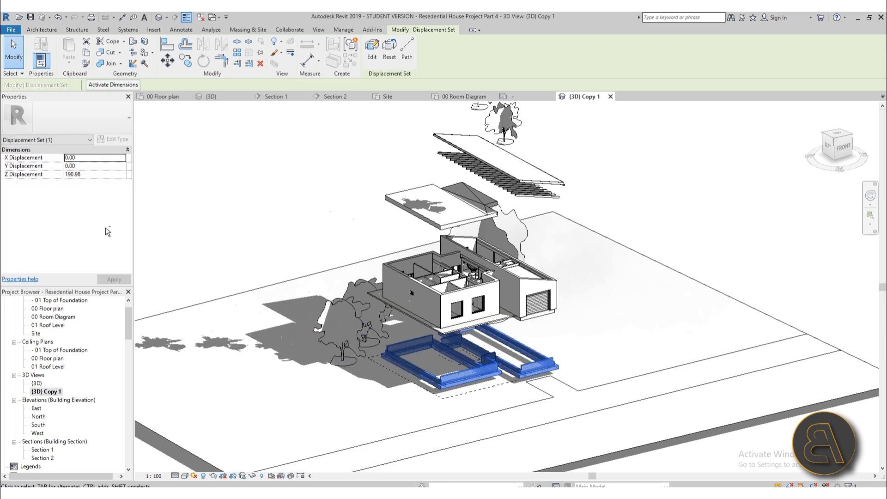
{"action": "middle_click_drag", "start_coordinate": [257, 245], "coordinate": [255, 243], "text": "shift"}
{"action": "left_click", "coordinate": [288, 226]}
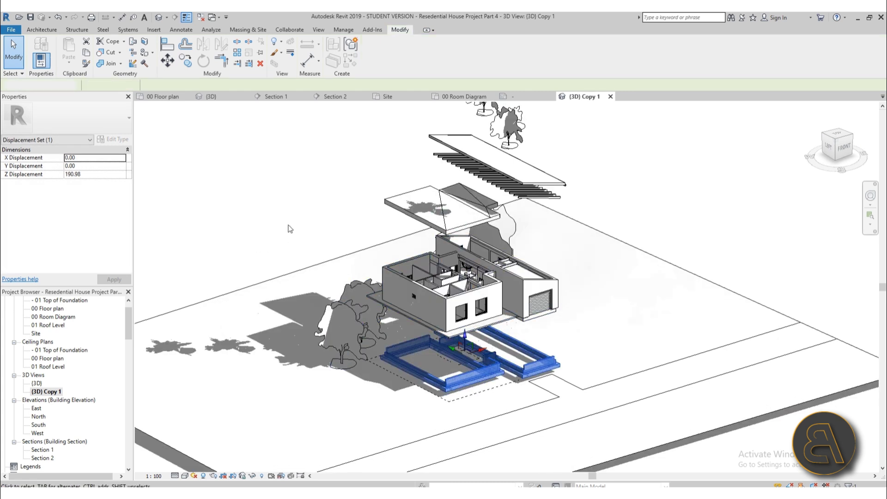
- Lower the displaced house body so it hovers just above the raised foundations
{"action": "scroll", "coordinate": [456, 387], "scroll_direction": "up", "scroll_amount": 1}
{"action": "scroll", "coordinate": [457, 387], "scroll_direction": "up", "scroll_amount": 2}
{"action": "scroll", "coordinate": [337, 334], "scroll_direction": "down", "scroll_amount": 1}
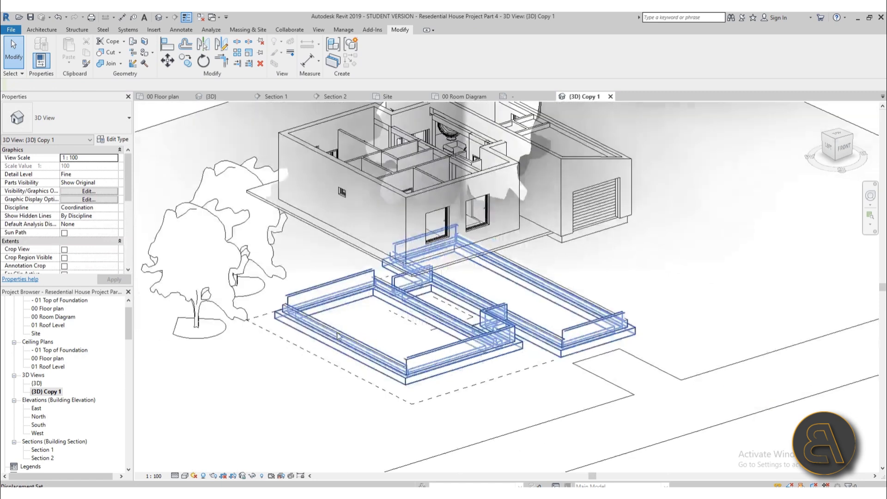
{"action": "scroll", "coordinate": [502, 412], "scroll_direction": "down", "scroll_amount": 2}
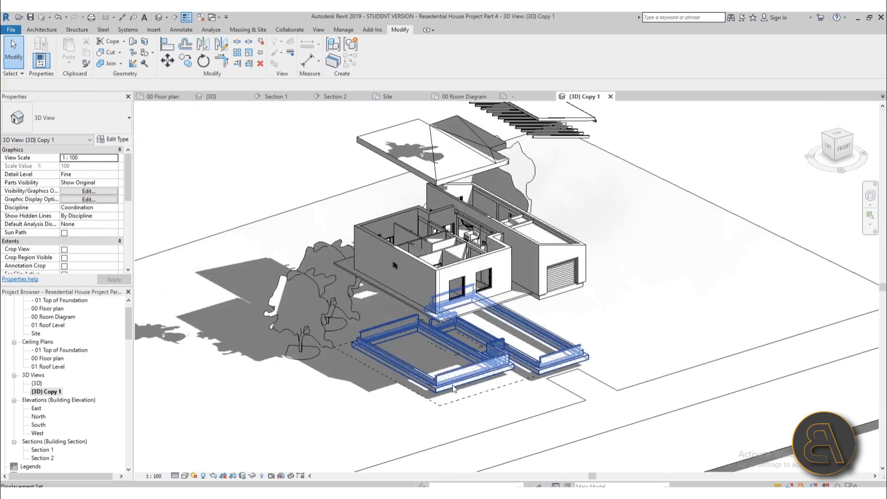
{"action": "middle_click_drag", "start_coordinate": [426, 397], "coordinate": [418, 418], "text": "shift"}
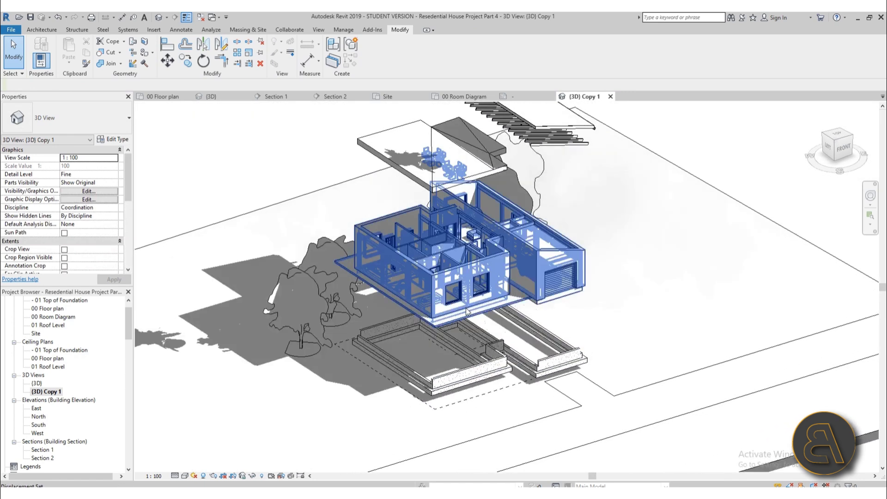
{"action": "left_click", "coordinate": [462, 231]}
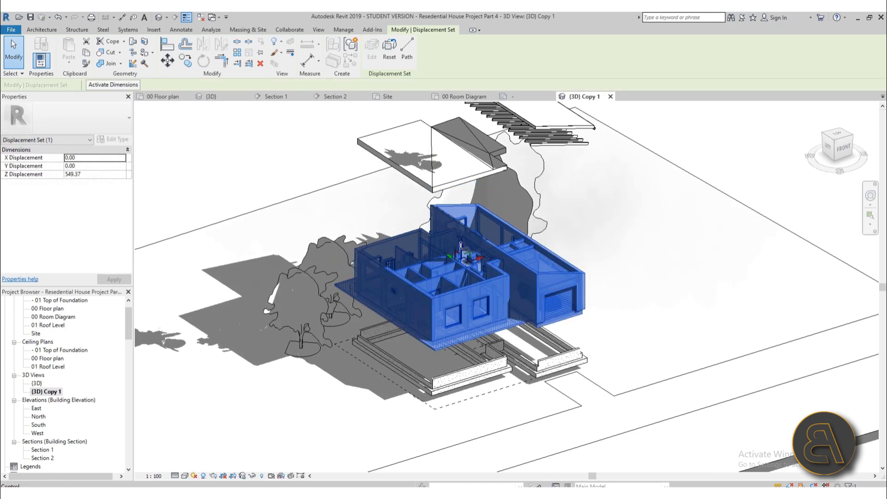
{"action": "left_click", "coordinate": [643, 337]}
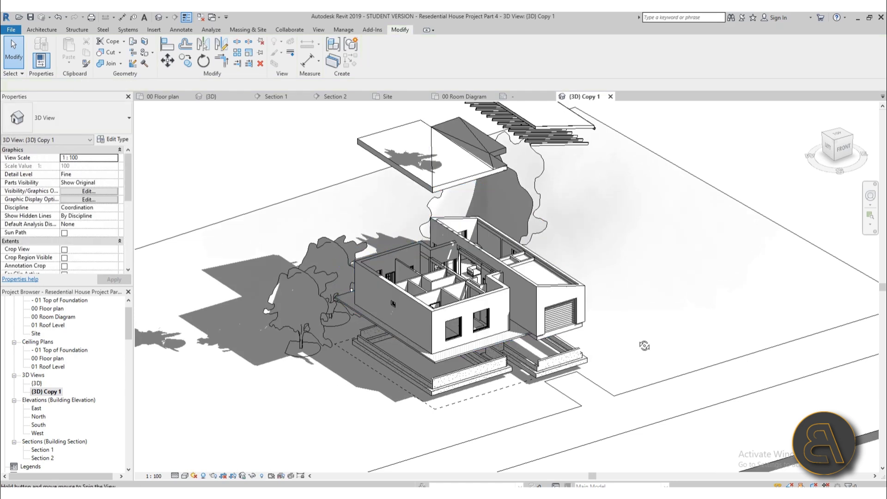
- Adjust the raised flat roof's vertical displacement to about 1450
{"action": "middle_click_drag", "start_coordinate": [630, 357], "coordinate": [632, 376], "text": "shift"}
{"action": "left_click", "coordinate": [441, 178]}
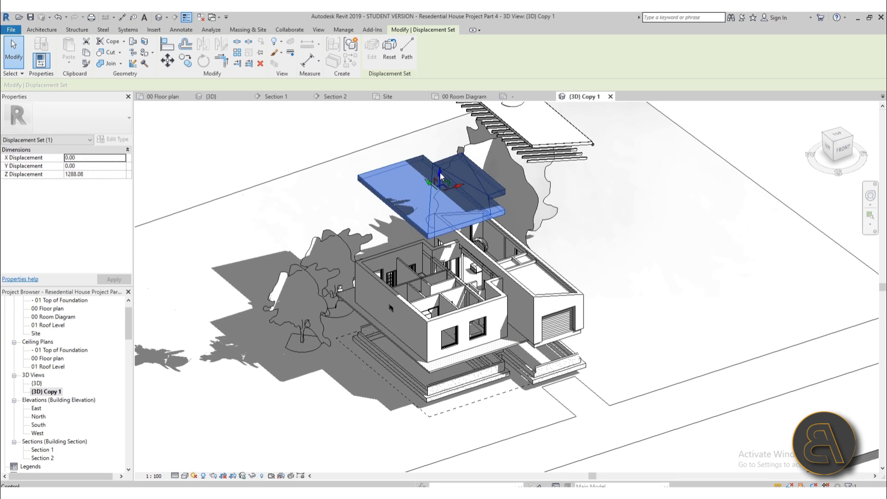
{"action": "left_click_drag", "start_coordinate": [440, 173], "coordinate": [440, 185]}
{"action": "scroll", "coordinate": [614, 257], "scroll_direction": "down", "scroll_amount": 1}
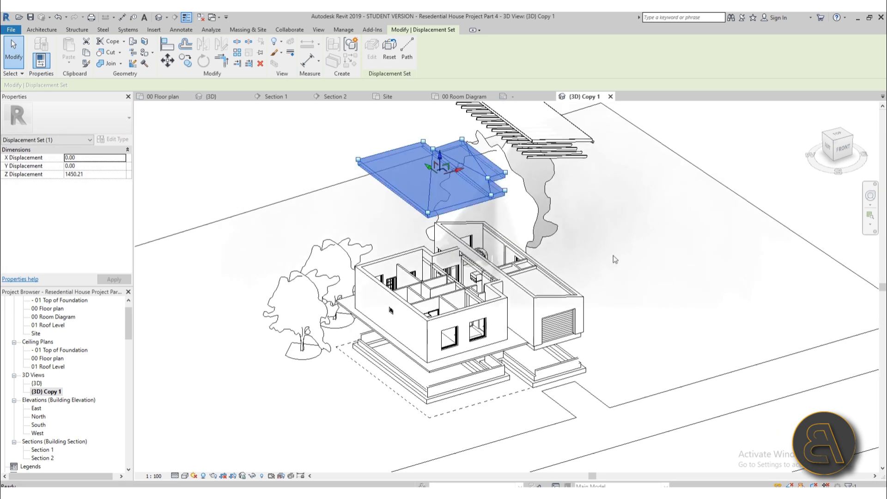
- Examine the spacing of the whole exploded stack, from the foundations up to the raised trees
{"action": "scroll", "coordinate": [480, 336], "scroll_direction": "down", "scroll_amount": 2}
{"action": "middle_click_drag", "start_coordinate": [487, 335], "coordinate": [491, 328], "text": "shift"}
{"action": "middle_click_drag", "start_coordinate": [606, 285], "coordinate": [599, 286]}
{"action": "scroll", "coordinate": [525, 240], "scroll_direction": "up", "scroll_amount": 2}
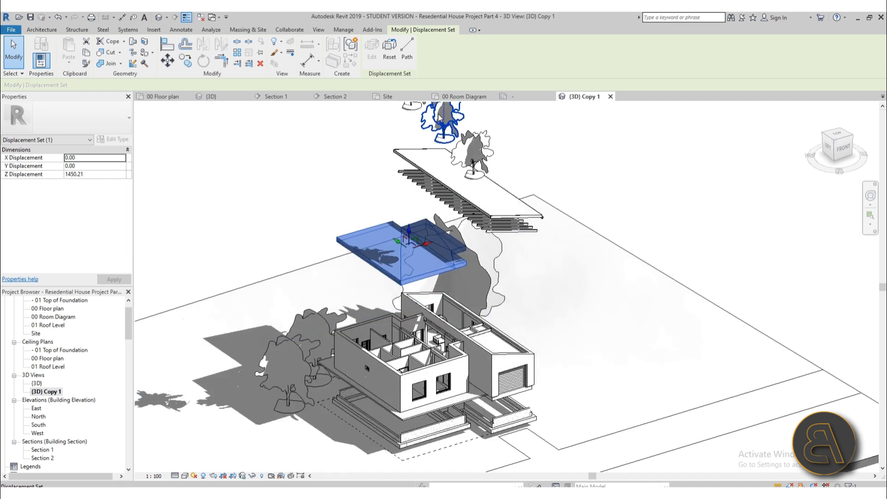
{"action": "scroll", "coordinate": [483, 159], "scroll_direction": "down", "scroll_amount": 1}
{"action": "middle_click_drag", "start_coordinate": [489, 211], "coordinate": [488, 215]}
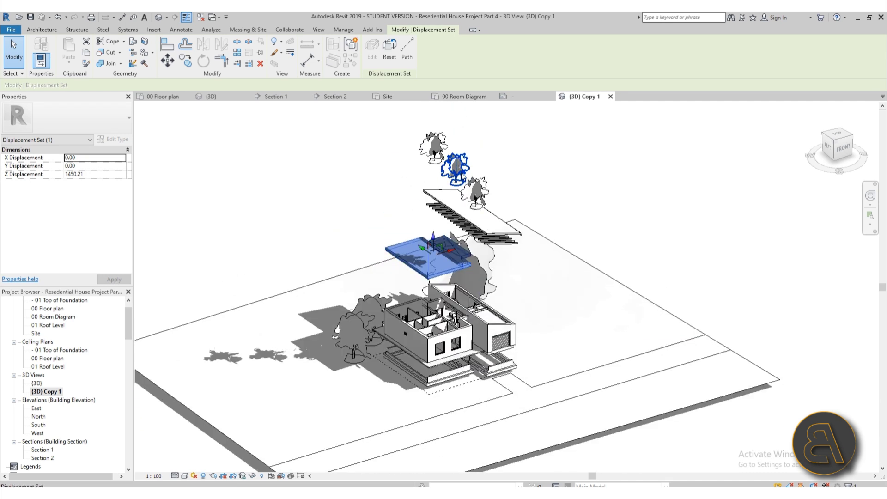
{"action": "scroll", "coordinate": [478, 209], "scroll_direction": "up", "scroll_amount": 2}
{"action": "middle_click_drag", "start_coordinate": [548, 276], "coordinate": [544, 262]}
{"action": "left_click", "coordinate": [545, 262]}
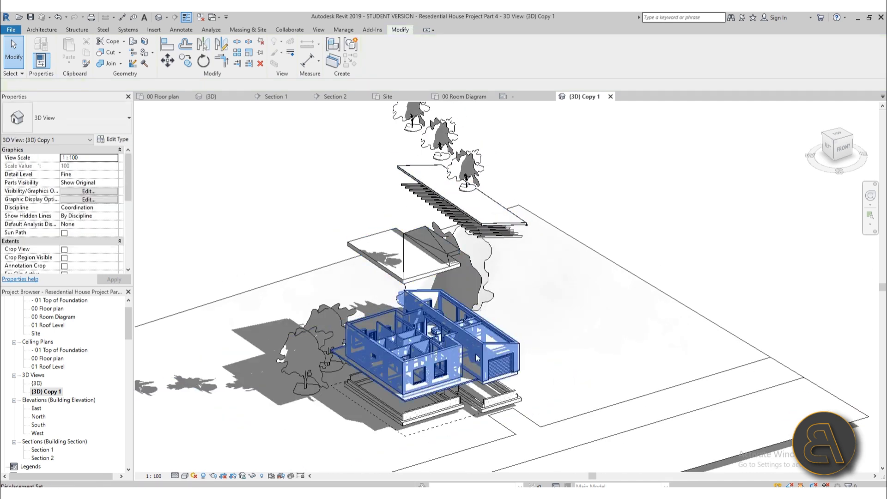
- Set the view's shadow intensity to 10 in the graphic display lighting options and apply it
{"action": "left_click", "coordinate": [184, 477]}
{"action": "left_click", "coordinate": [264, 404]}
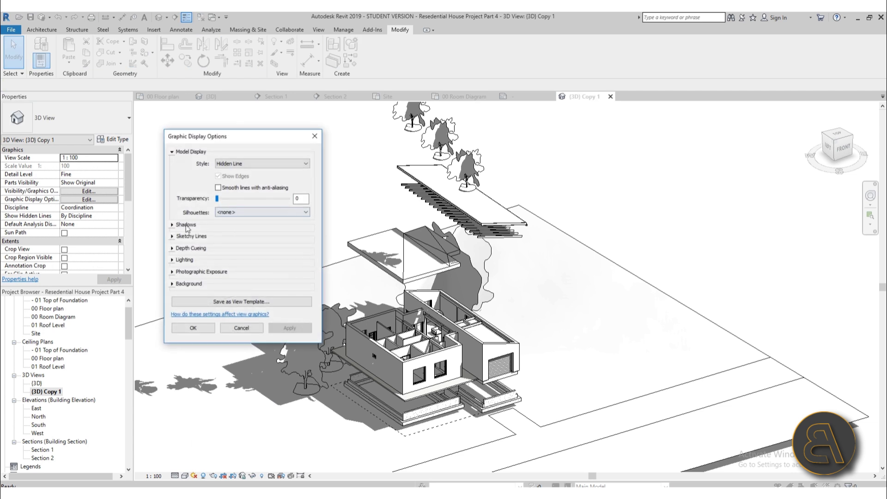
{"action": "left_click", "coordinate": [172, 225]}
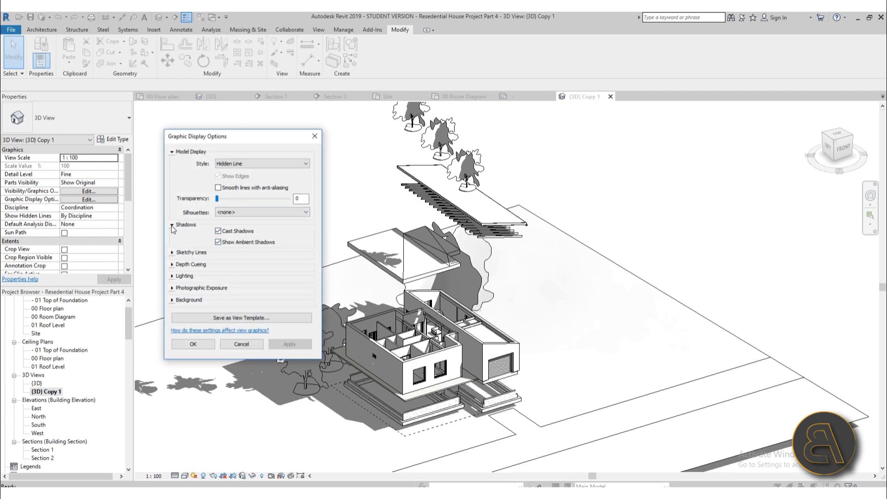
{"action": "left_click", "coordinate": [173, 226]}
{"action": "left_click", "coordinate": [173, 261]}
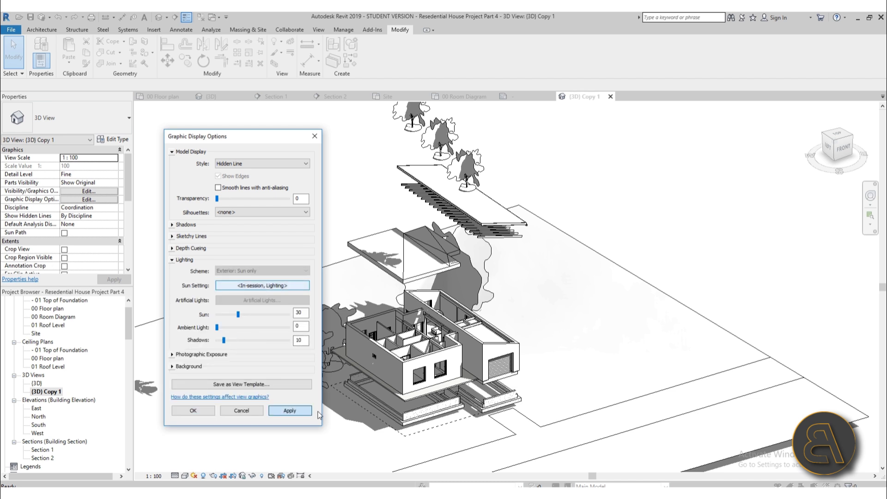
{"action": "left_click", "coordinate": [290, 411]}
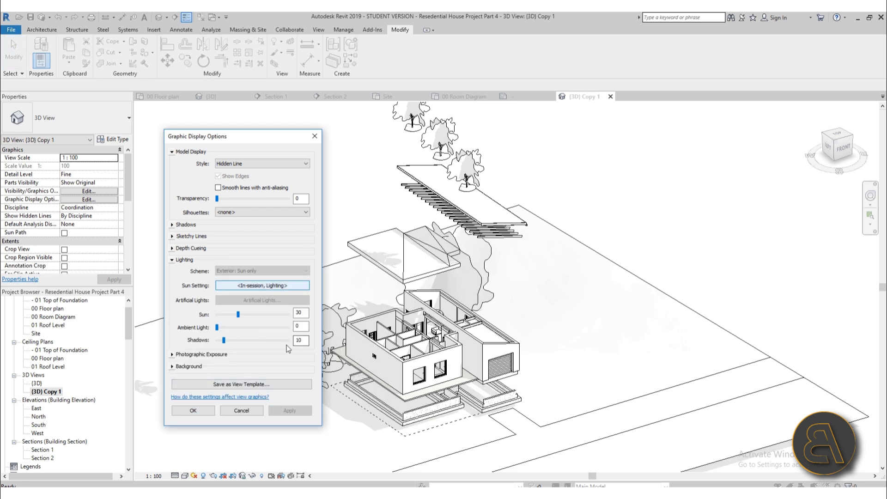
- Set the view's shadow intensity to 20 in the graphic display lighting options and confirm
{"action": "double_click", "coordinate": [307, 344]}
{"action": "type", "text": "20"}
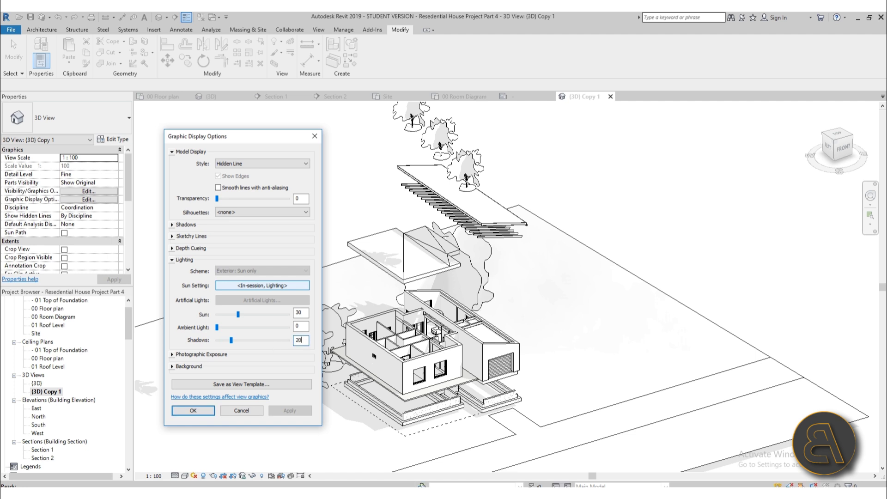
{"action": "key", "text": "Return"}
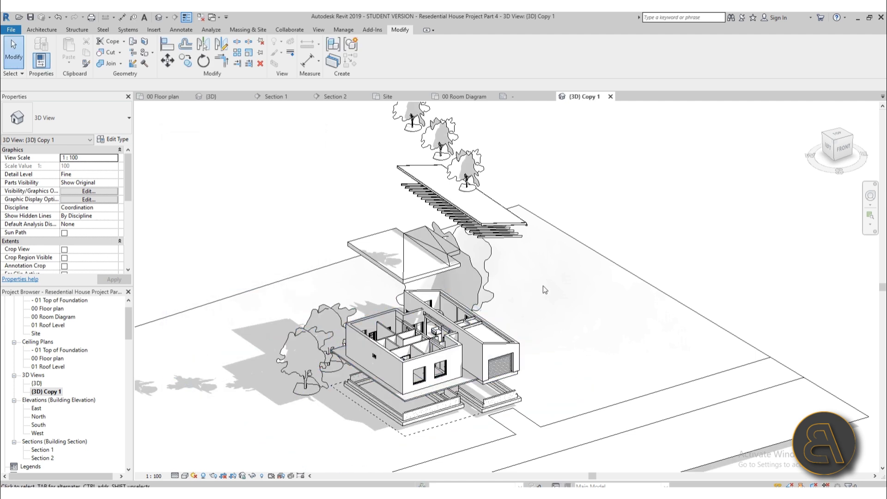
- Add dashed displacement paths from the corners of the raised roofs down to the house and foundations
{"action": "scroll", "coordinate": [544, 287], "scroll_direction": "up", "scroll_amount": 2}
{"action": "left_click", "coordinate": [370, 250]}
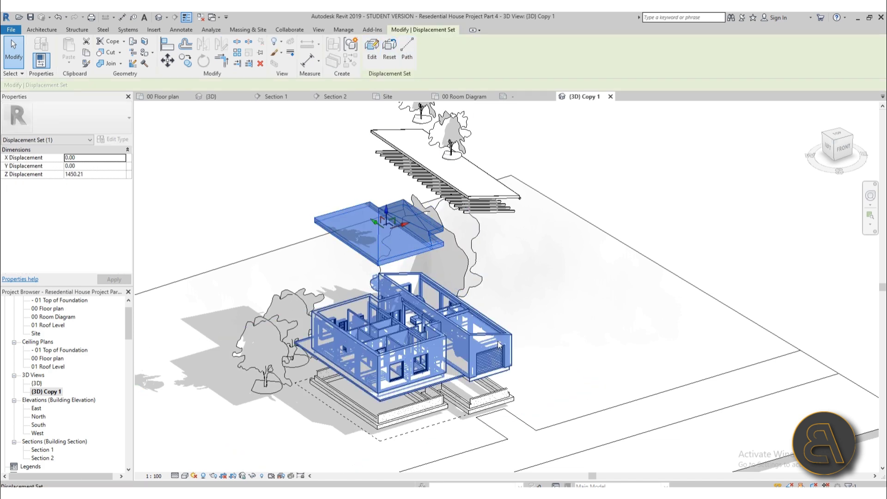
{"action": "left_click", "coordinate": [407, 46]}
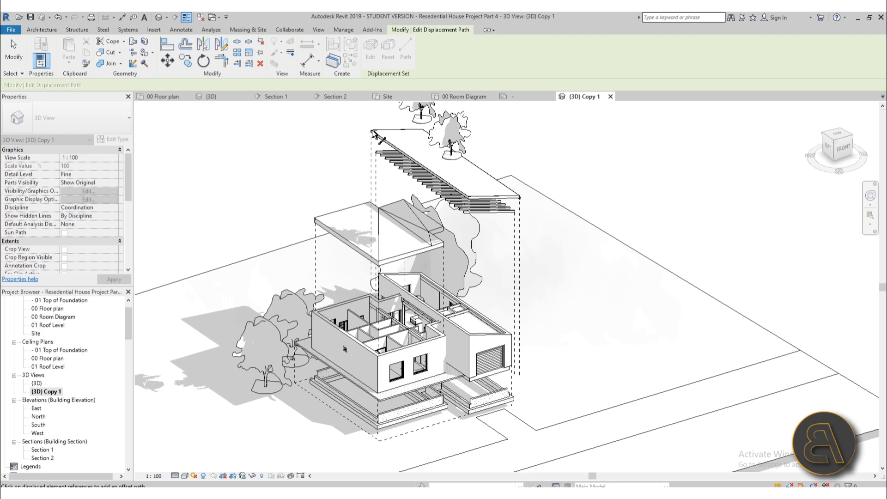
{"action": "scroll", "coordinate": [482, 225], "scroll_direction": "up", "scroll_amount": 3}
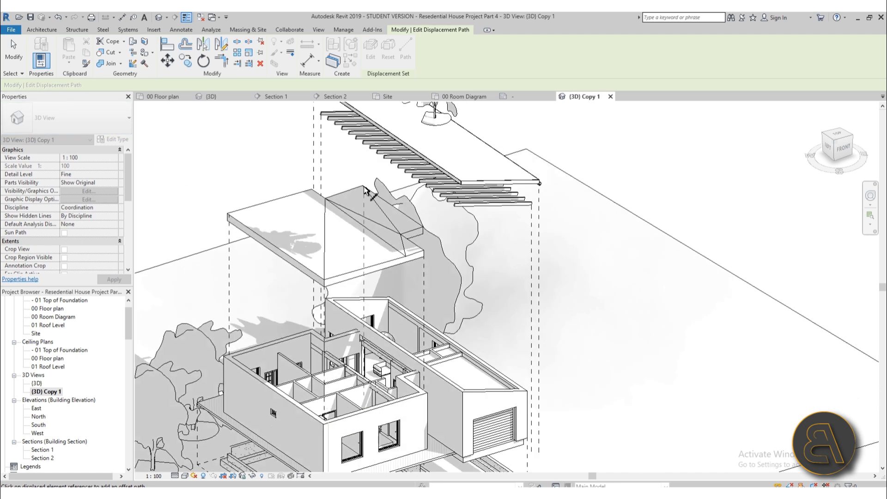
{"action": "middle_click_drag", "start_coordinate": [433, 185], "coordinate": [397, 264]}
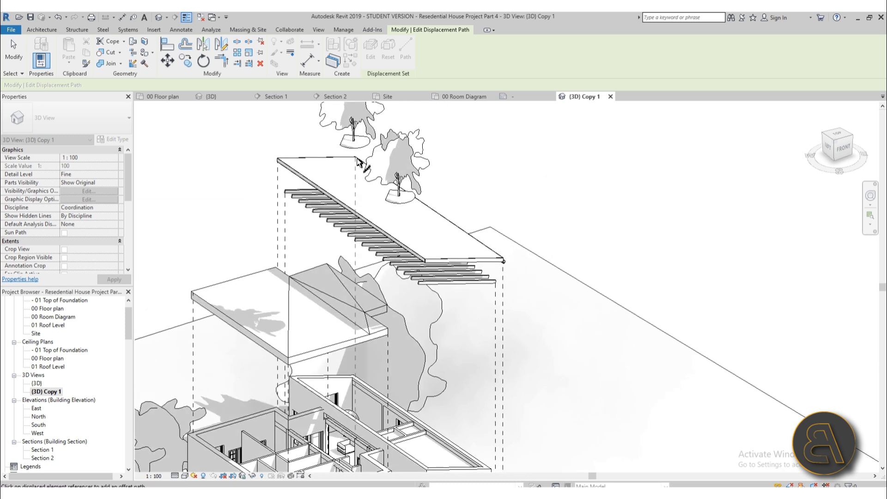
{"action": "scroll", "coordinate": [592, 293], "scroll_direction": "down", "scroll_amount": 3}
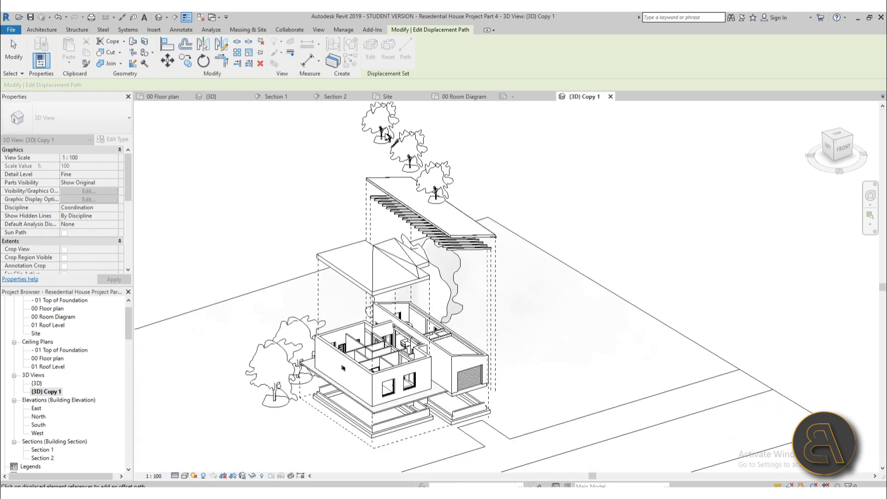
- Add displacement paths to the raised trees and save the project
{"action": "left_click", "coordinate": [403, 168]}
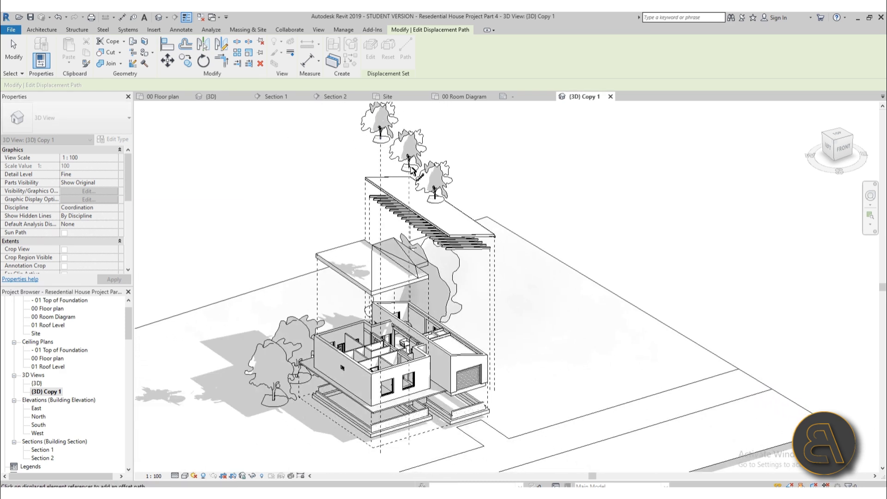
{"action": "left_click", "coordinate": [435, 200]}
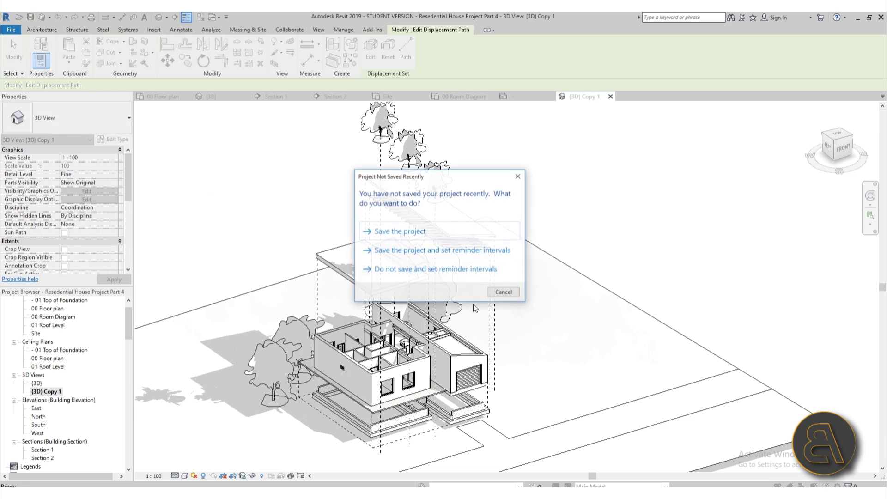
{"action": "left_click", "coordinate": [408, 234]}
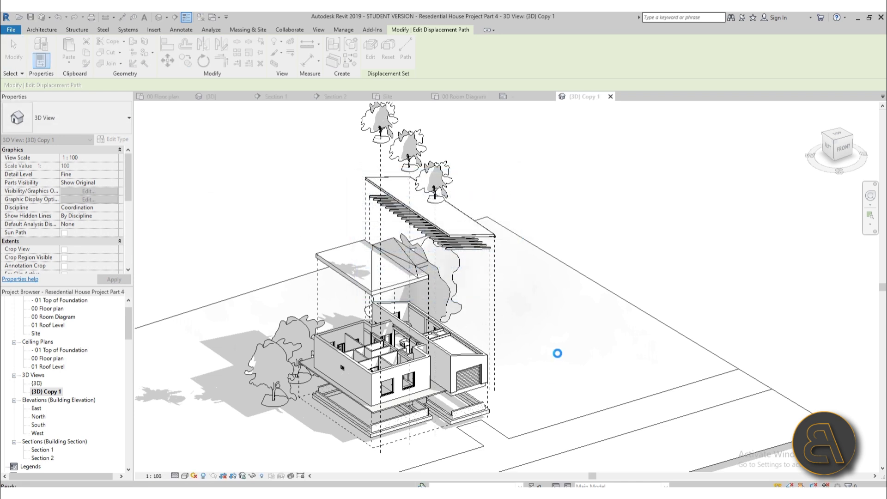
{"action": "middle_click_drag", "start_coordinate": [528, 349], "coordinate": [565, 320]}
{"action": "scroll", "coordinate": [439, 282], "scroll_direction": "down", "scroll_amount": 2}
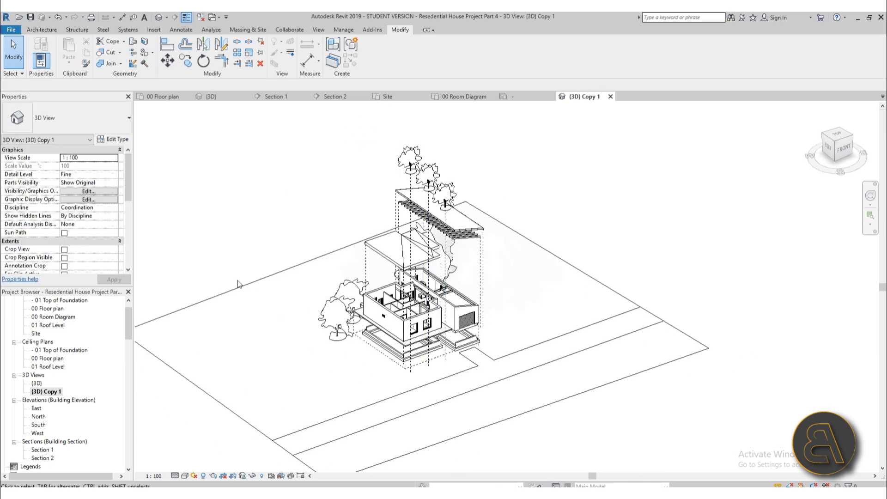
- Enable the view's section box and pull its side faces in to trim the site around the exploded house
{"action": "scroll", "coordinate": [65, 234], "scroll_direction": "down", "scroll_amount": 3}
{"action": "left_click", "coordinate": [65, 233]}
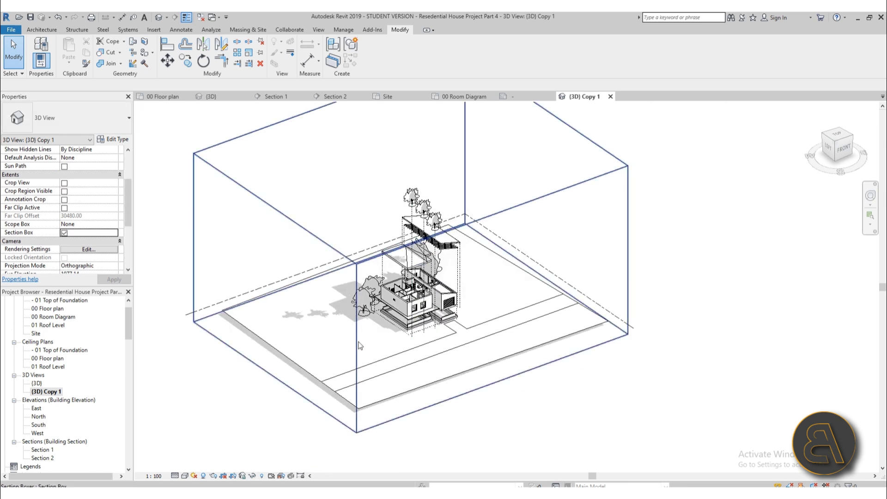
{"action": "left_click", "coordinate": [357, 346]}
{"action": "left_click_drag", "start_coordinate": [338, 279], "coordinate": [422, 248]}
{"action": "left_click_drag", "start_coordinate": [534, 290], "coordinate": [493, 261]}
{"action": "middle_click_drag", "start_coordinate": [438, 354], "coordinate": [612, 363], "text": "shift"}
{"action": "left_click_drag", "start_coordinate": [334, 229], "coordinate": [399, 228]}
{"action": "middle_click_drag", "start_coordinate": [650, 361], "coordinate": [489, 224], "text": "shift"}
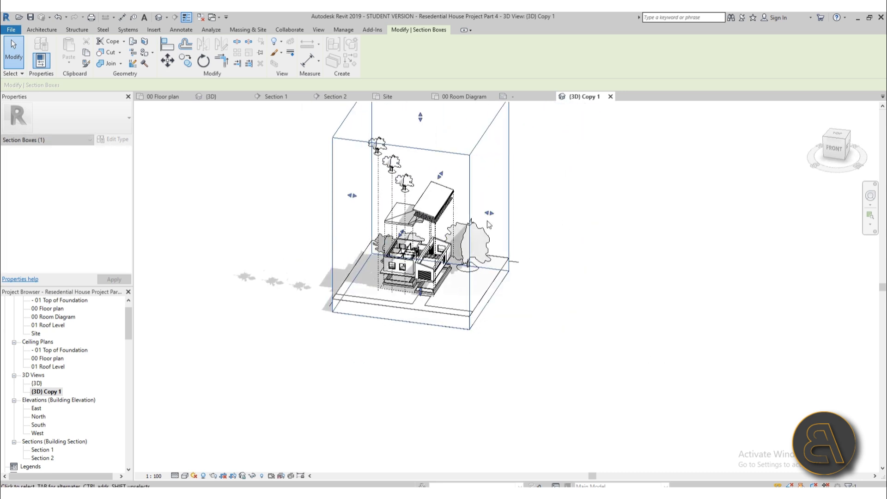
- Fine-tune the section box by moving the face beside the ground-level trees inward and the road-side face outward
{"action": "middle_click_drag", "start_coordinate": [352, 328], "coordinate": [451, 343], "text": "shift"}
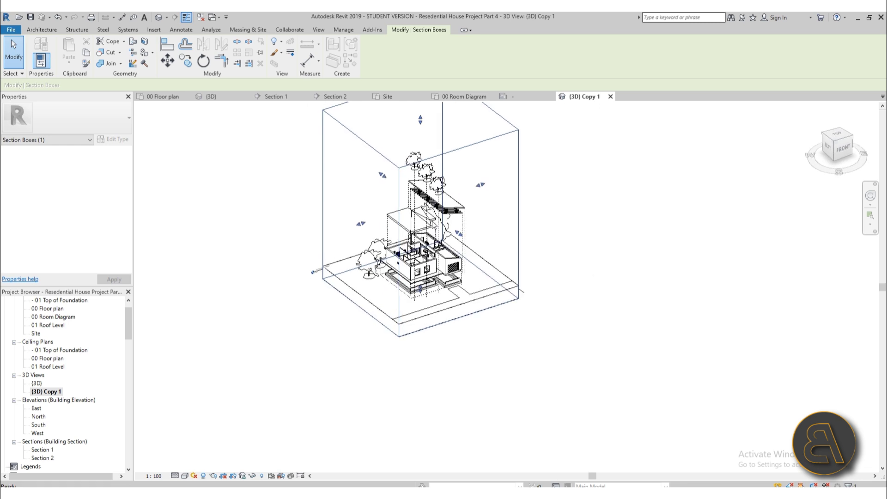
{"action": "scroll", "coordinate": [434, 208], "scroll_direction": "up", "scroll_amount": 3}
{"action": "middle_click_drag", "start_coordinate": [630, 297], "coordinate": [609, 307]}
{"action": "left_click", "coordinate": [619, 285]}
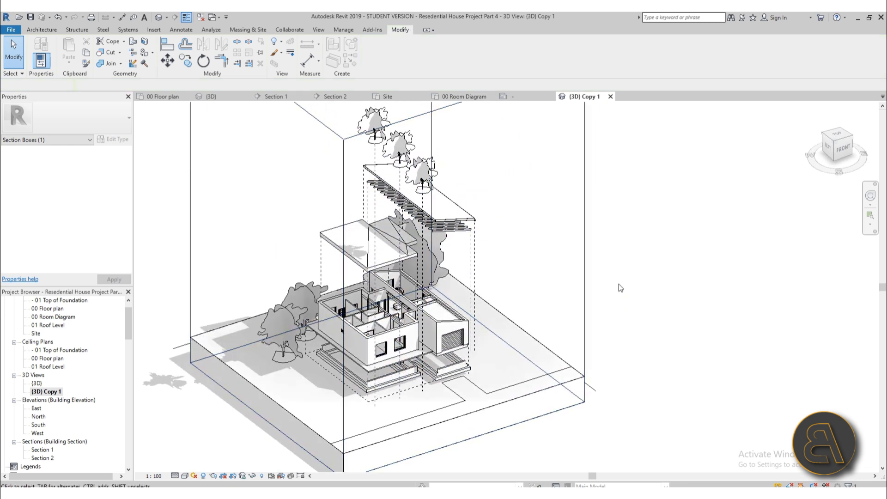
{"action": "left_click", "coordinate": [344, 407]}
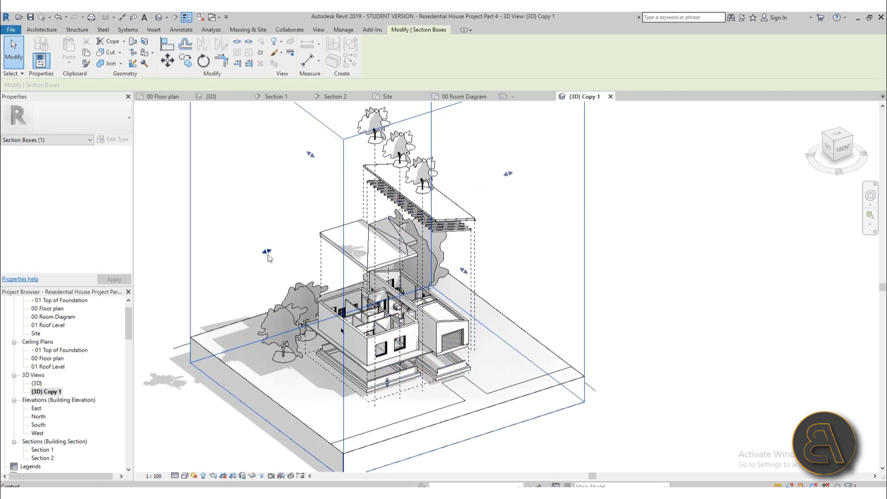
{"action": "left_click_drag", "start_coordinate": [268, 252], "coordinate": [283, 250]}
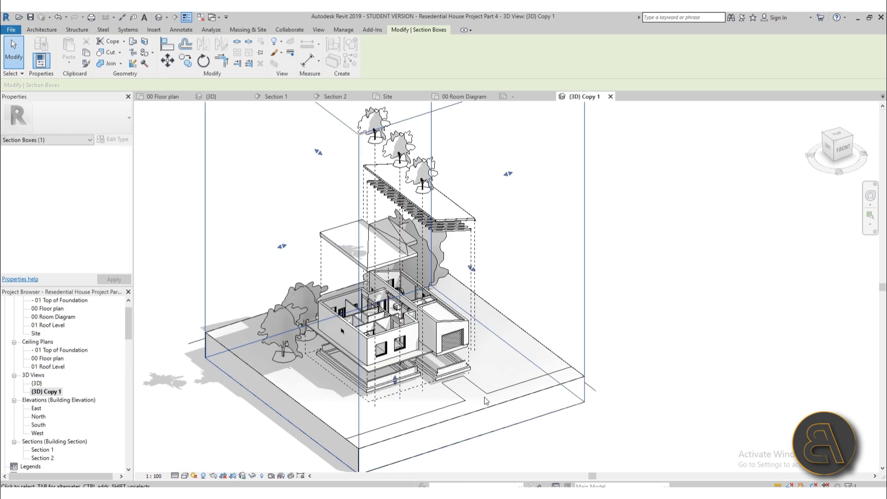
{"action": "left_click_drag", "start_coordinate": [472, 269], "coordinate": [493, 295]}
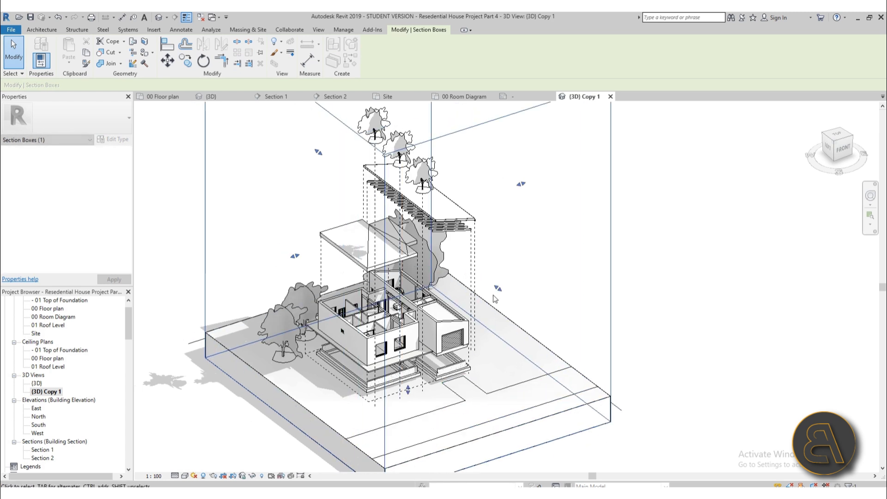
{"action": "left_click", "coordinate": [571, 307]}
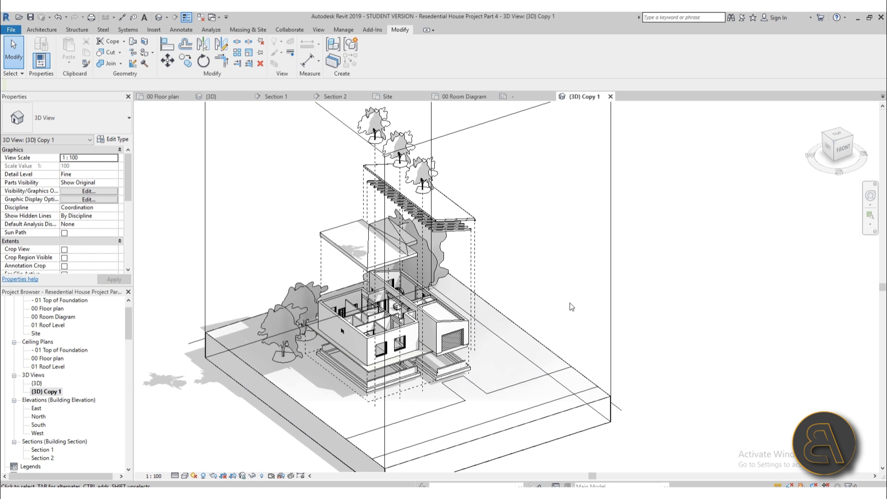
- Hide the section box outline in this view
{"action": "left_click", "coordinate": [205, 214]}
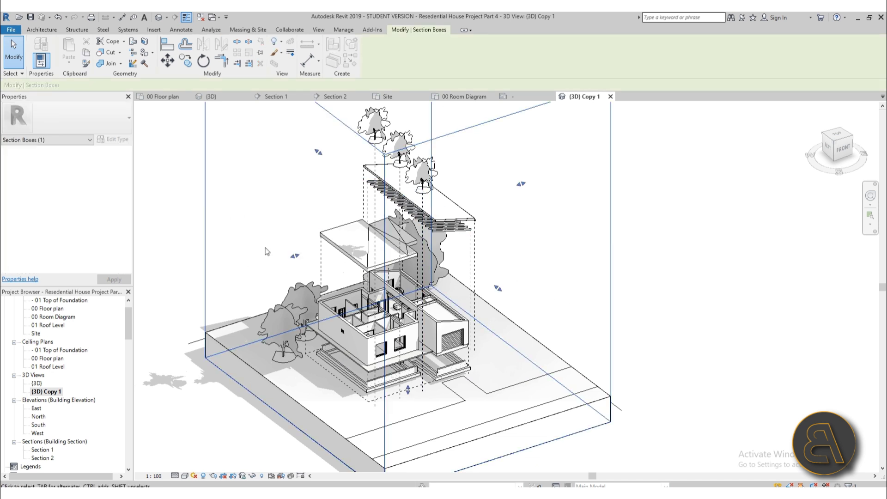
{"action": "left_click", "coordinate": [277, 43]}
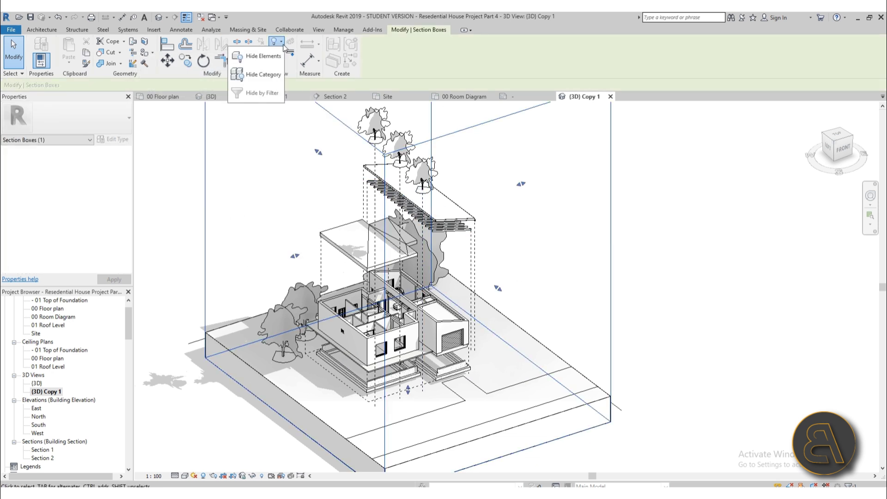
{"action": "left_click", "coordinate": [266, 59]}
{"action": "middle_click_drag", "start_coordinate": [602, 287], "coordinate": [613, 293], "text": "shift"}
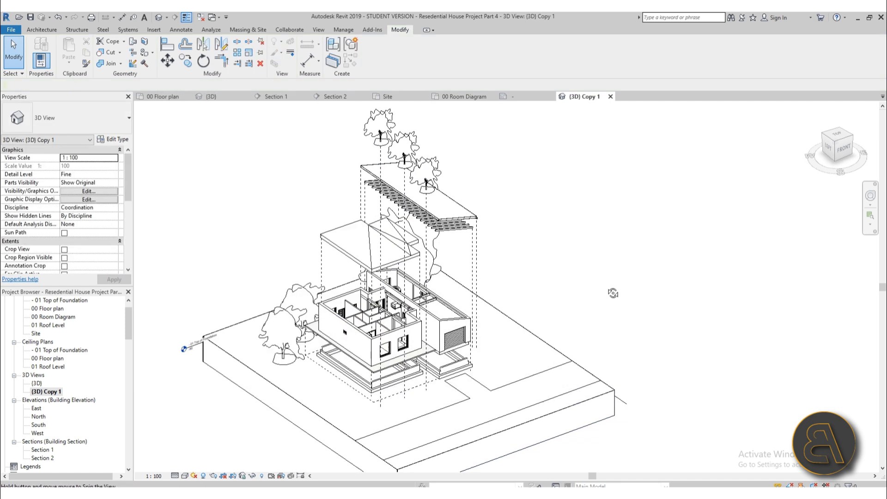
- Readjust the shadow intensity in the view's graphic display lighting options and confirm
{"action": "left_click", "coordinate": [204, 476]}
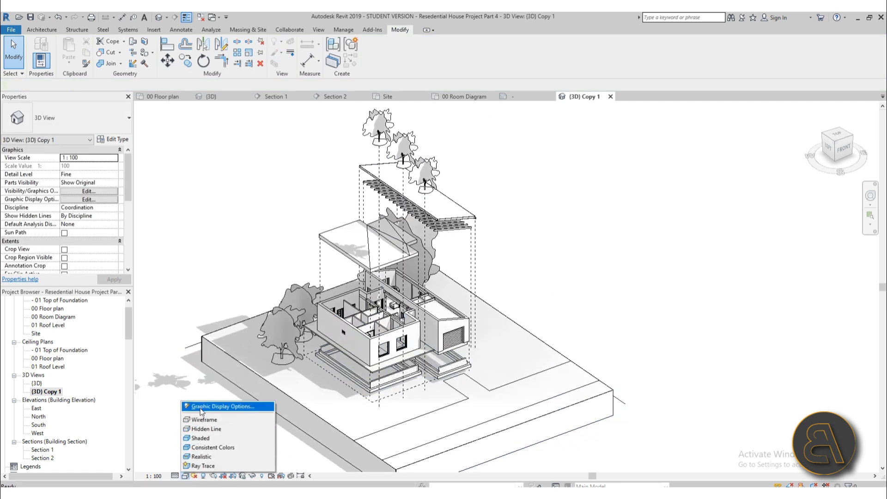
{"action": "left_click", "coordinate": [196, 406]}
{"action": "left_click", "coordinate": [172, 260]}
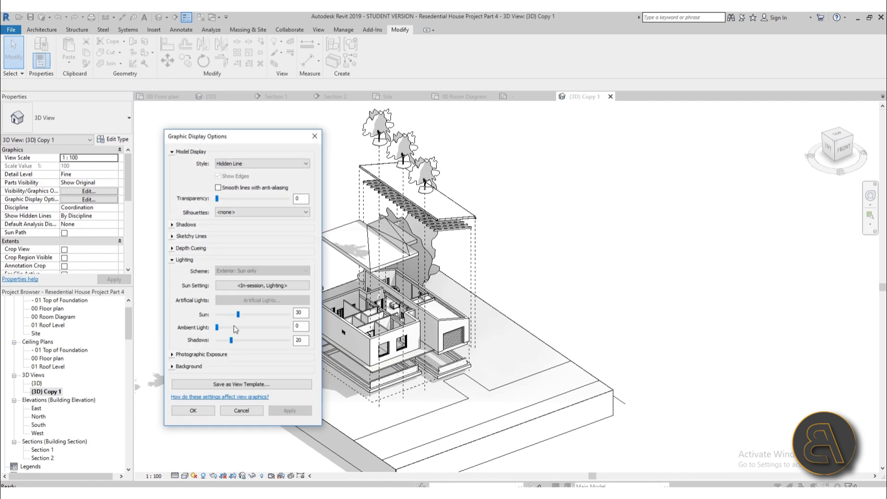
{"action": "double_click", "coordinate": [297, 340]}
{"action": "type", "text": "2"}
{"action": "key", "text": "Return"}
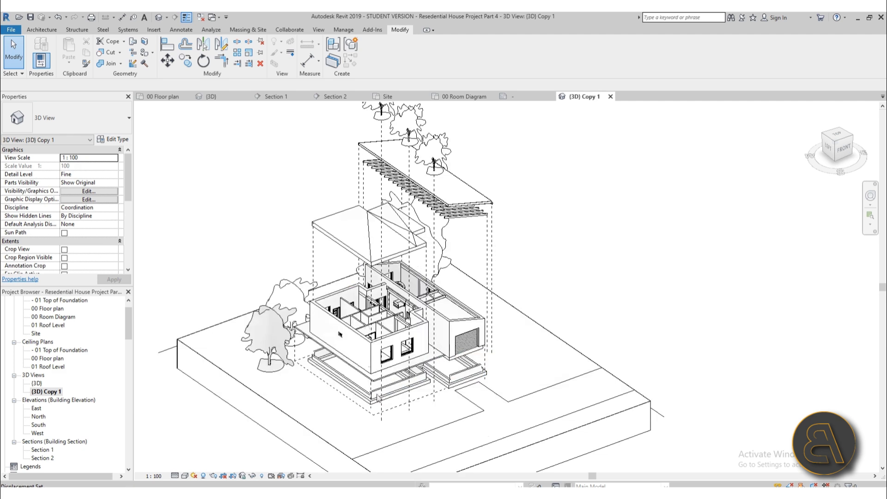
- Hide the Top of Foundation level marker at the corner of the trimmed site in this view
{"action": "scroll", "coordinate": [364, 320], "scroll_direction": "up", "scroll_amount": 4}
{"action": "scroll", "coordinate": [439, 342], "scroll_direction": "down", "scroll_amount": 5}
{"action": "scroll", "coordinate": [517, 360], "scroll_direction": "up", "scroll_amount": 3}
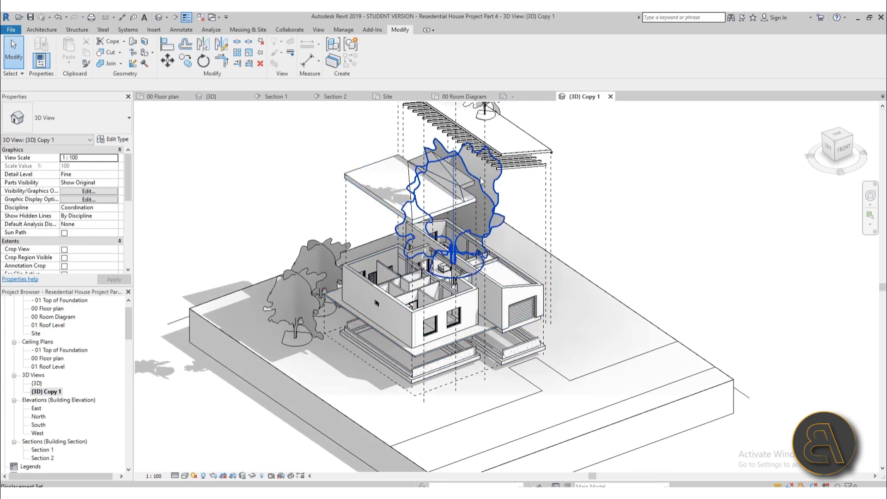
{"action": "middle_click_drag", "start_coordinate": [582, 249], "coordinate": [569, 271]}
{"action": "scroll", "coordinate": [570, 271], "scroll_direction": "down", "scroll_amount": 1}
{"action": "middle_click_drag", "start_coordinate": [608, 204], "coordinate": [543, 270]}
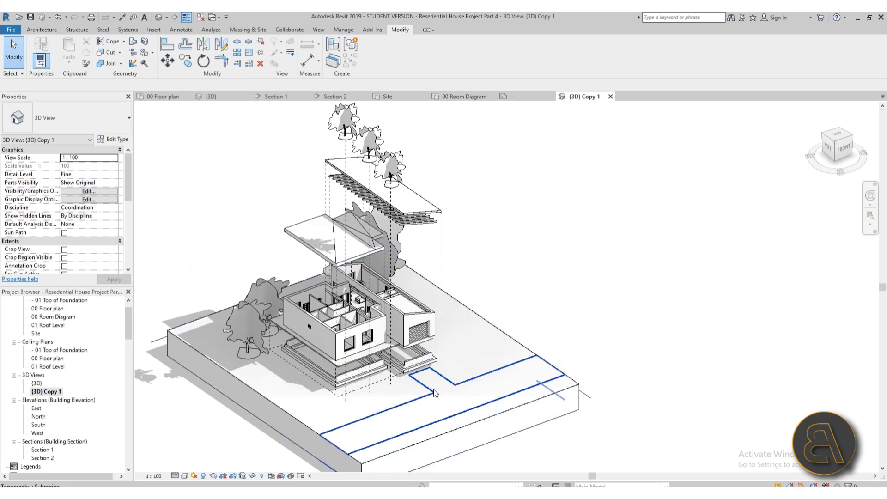
{"action": "left_click", "coordinate": [148, 344]}
{"action": "scroll", "coordinate": [185, 342], "scroll_direction": "up", "scroll_amount": 5}
{"action": "scroll", "coordinate": [217, 333], "scroll_direction": "up", "scroll_amount": 4}
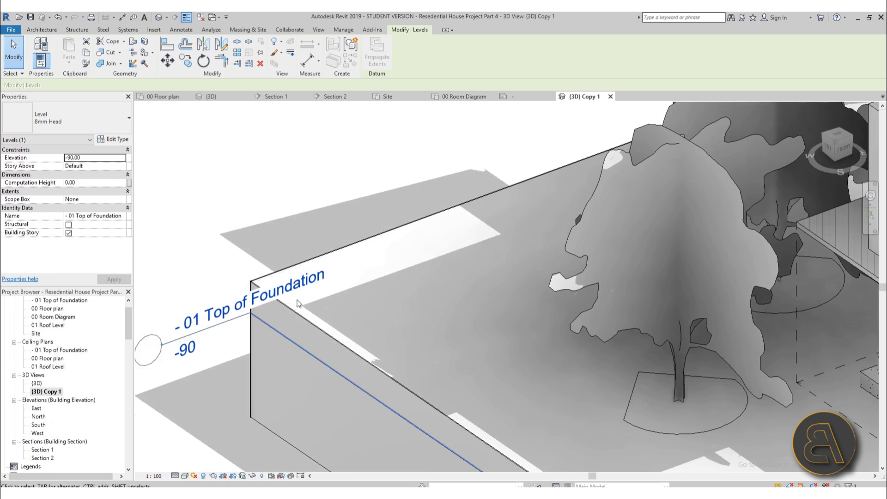
{"action": "scroll", "coordinate": [244, 320], "scroll_direction": "down", "scroll_amount": 8}
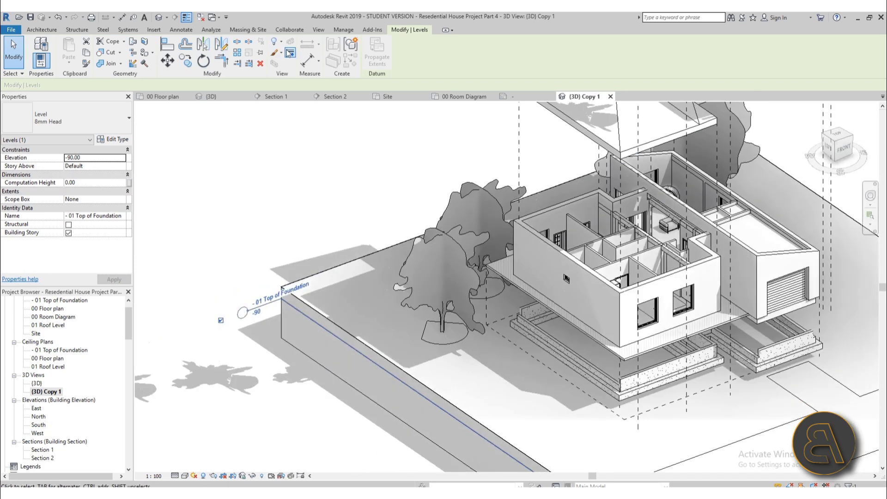
{"action": "left_click", "coordinate": [282, 43]}
{"action": "left_click", "coordinate": [271, 56]}
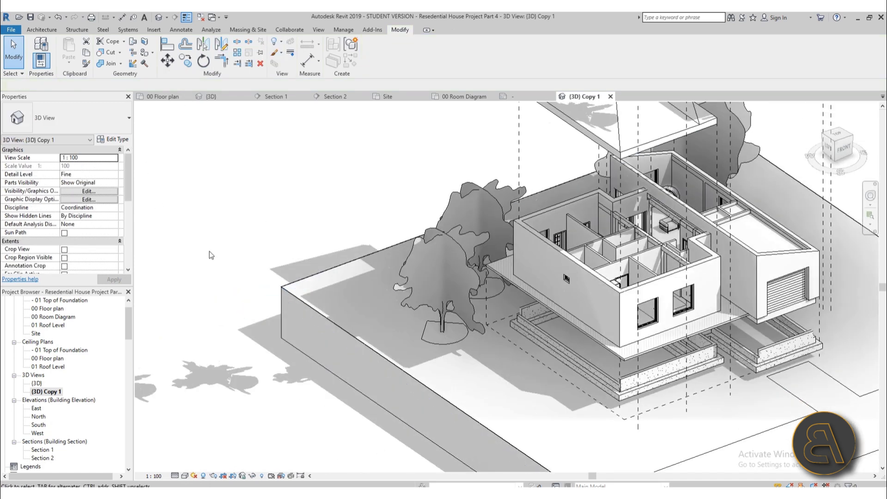
- Turn on view cropping and show the crop region for the exploded view
{"action": "scroll", "coordinate": [248, 269], "scroll_direction": "down", "scroll_amount": 5}
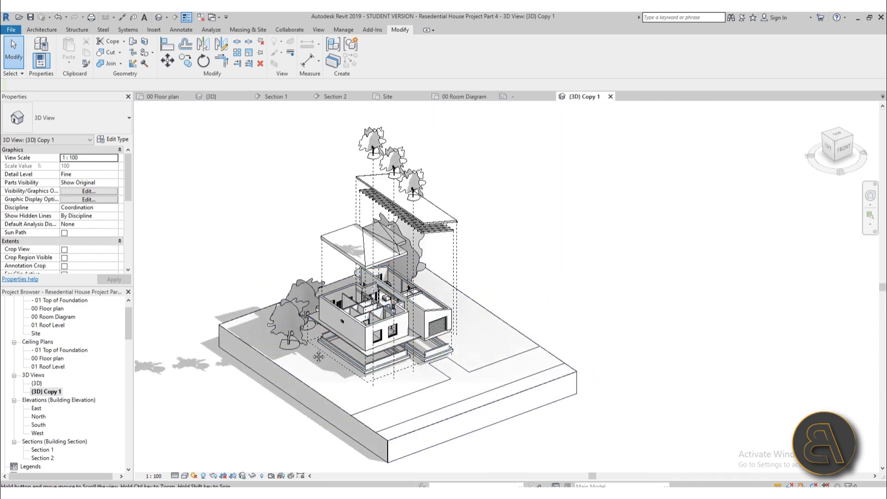
{"action": "middle_click_drag", "start_coordinate": [286, 254], "coordinate": [286, 251]}
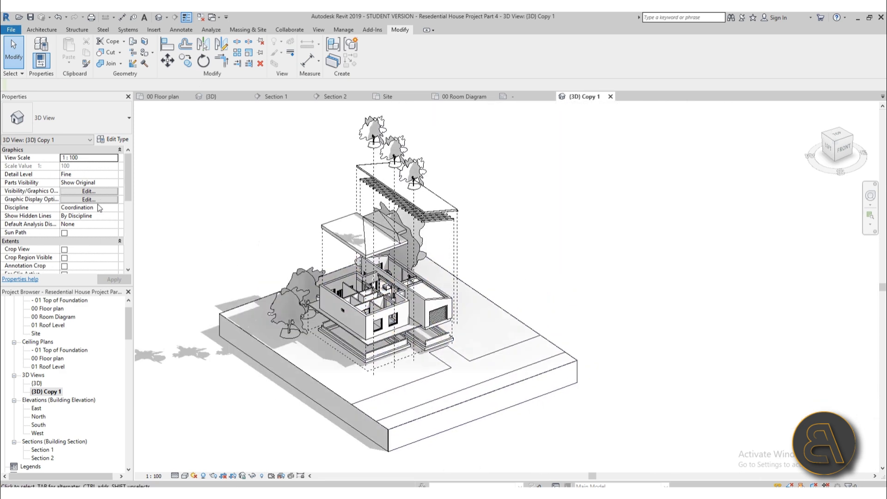
{"action": "left_click", "coordinate": [64, 250]}
{"action": "left_click", "coordinate": [64, 257]}
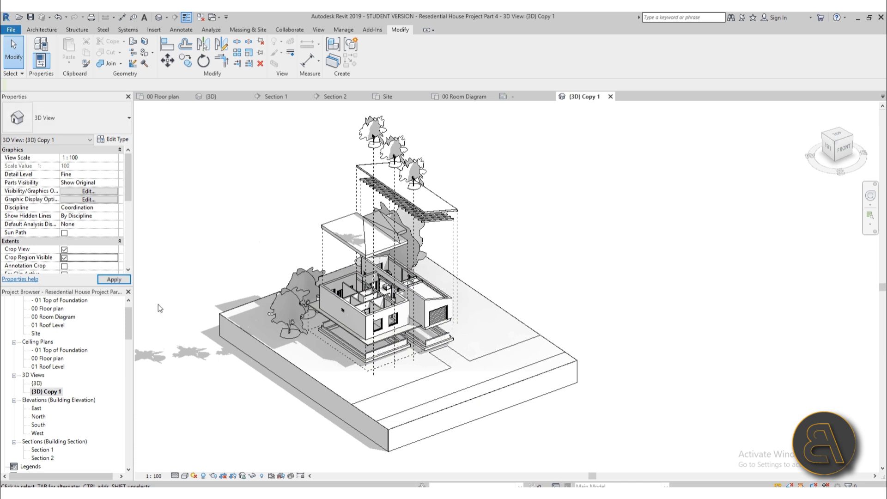
- Resize the crop region so its edges fit closely around the trimmed site and the raised trees
{"action": "left_click", "coordinate": [420, 443]}
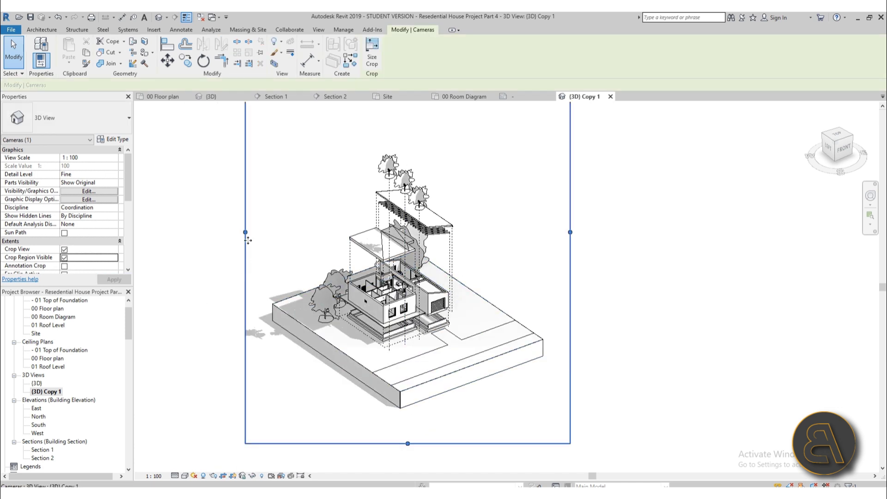
{"action": "left_click_drag", "start_coordinate": [409, 443], "coordinate": [409, 421]}
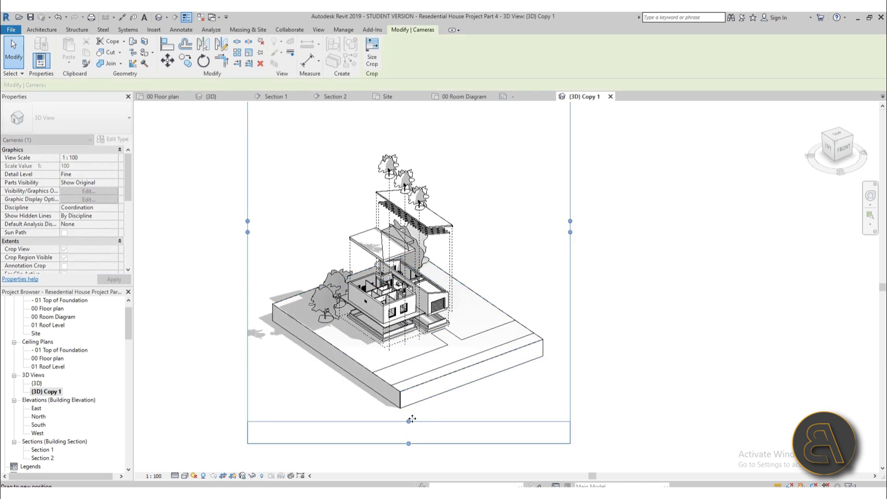
{"action": "left_click_drag", "start_coordinate": [569, 222], "coordinate": [559, 223]}
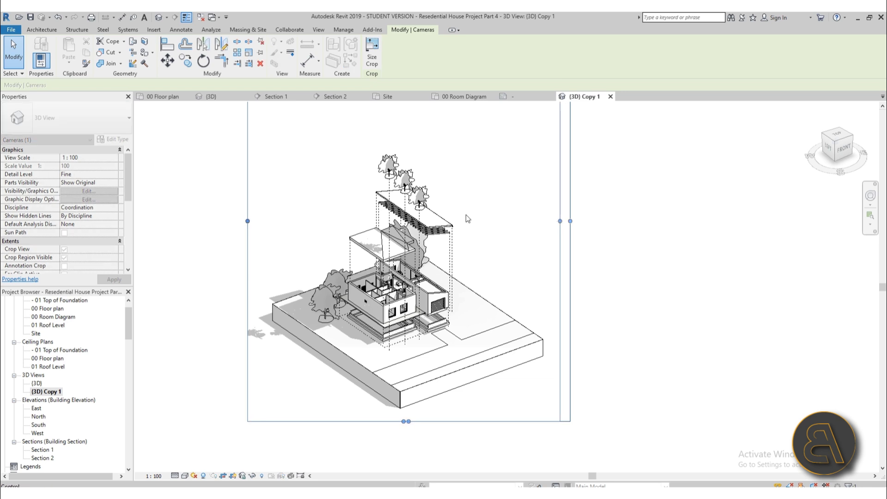
{"action": "middle_click_drag", "start_coordinate": [458, 227], "coordinate": [449, 297]}
{"action": "scroll", "coordinate": [397, 142], "scroll_direction": "down", "scroll_amount": 2}
{"action": "left_click_drag", "start_coordinate": [395, 114], "coordinate": [396, 181]}
{"action": "scroll", "coordinate": [400, 250], "scroll_direction": "up", "scroll_amount": 1}
{"action": "scroll", "coordinate": [399, 251], "scroll_direction": "up", "scroll_amount": 3}
{"action": "scroll", "coordinate": [423, 254], "scroll_direction": "up", "scroll_amount": 2}
{"action": "middle_click_drag", "start_coordinate": [440, 272], "coordinate": [440, 305]}
{"action": "scroll", "coordinate": [413, 294], "scroll_direction": "down", "scroll_amount": 1}
{"action": "left_click", "coordinate": [512, 278]}
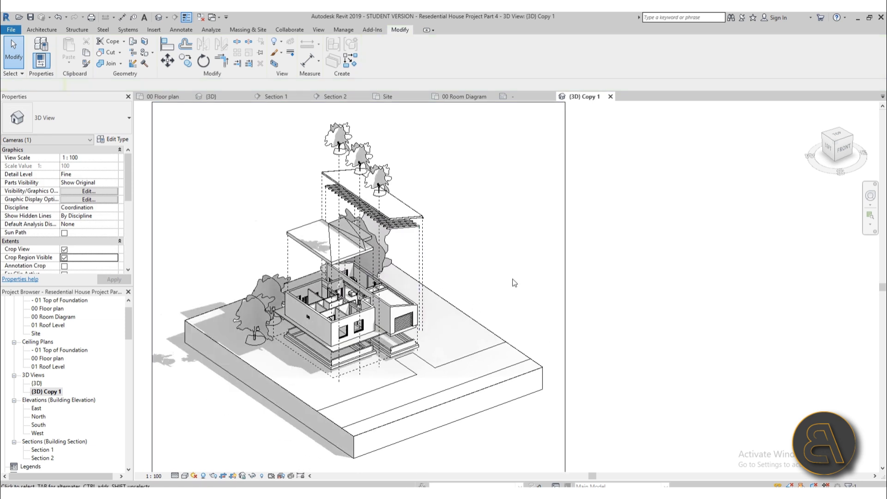
{"action": "mouse_move", "coordinate": [519, 281]}
{"action": "middle_mouse_down"}
{"action": "mouse_move", "coordinate": [525, 292]}
{"action": "mouse_move", "coordinate": [517, 275]}
{"action": "middle_mouse_up"}
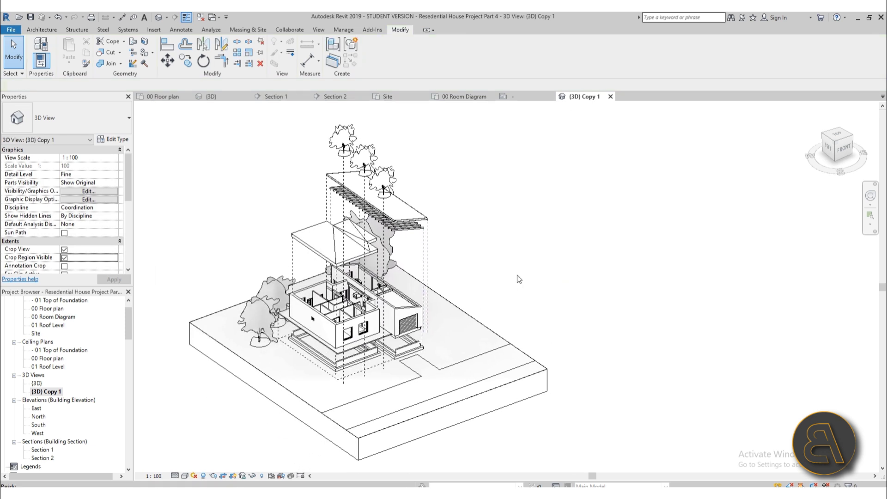